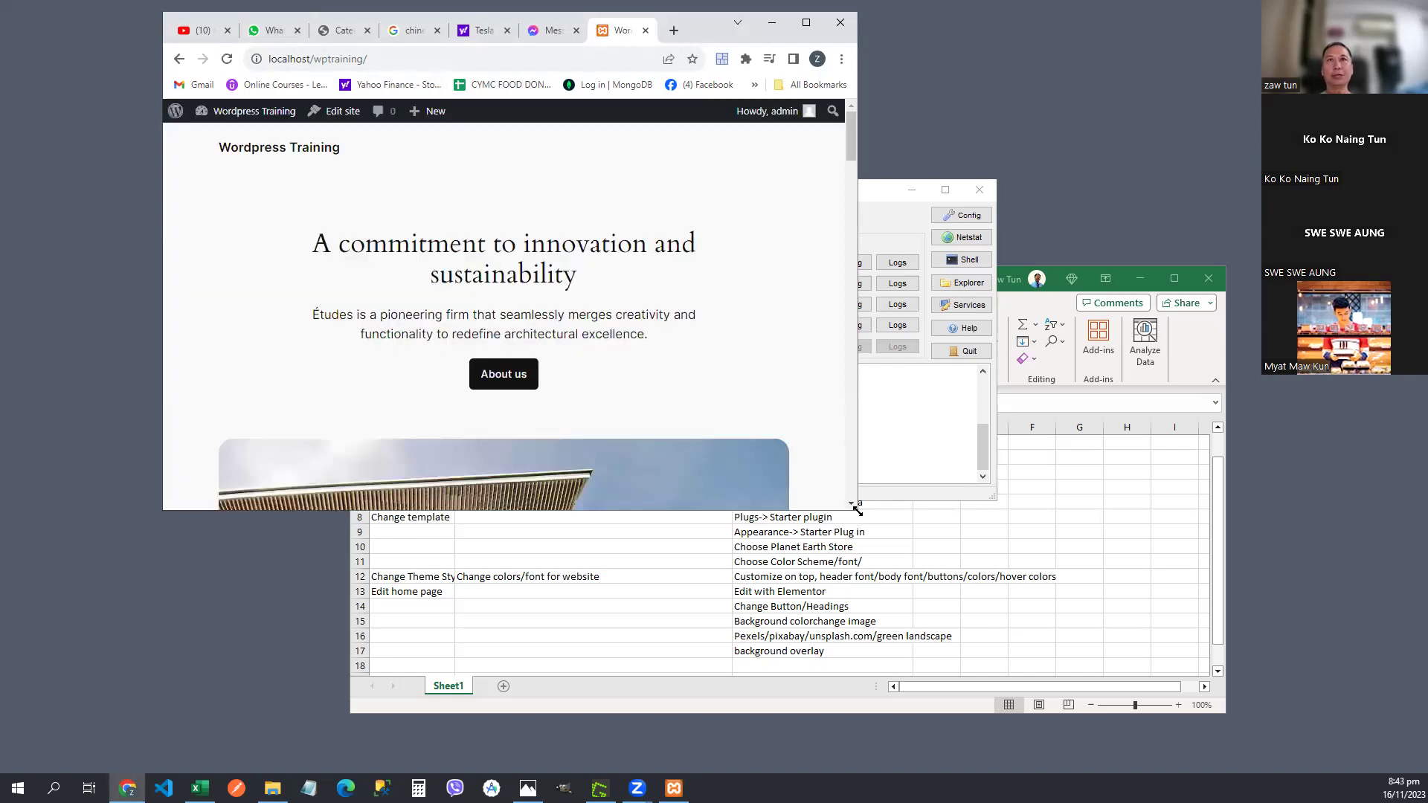
- Enlarge the browser window and shift it left, then minimise the XAMPP control panel
left_click_drag(858, 510, 939, 722)
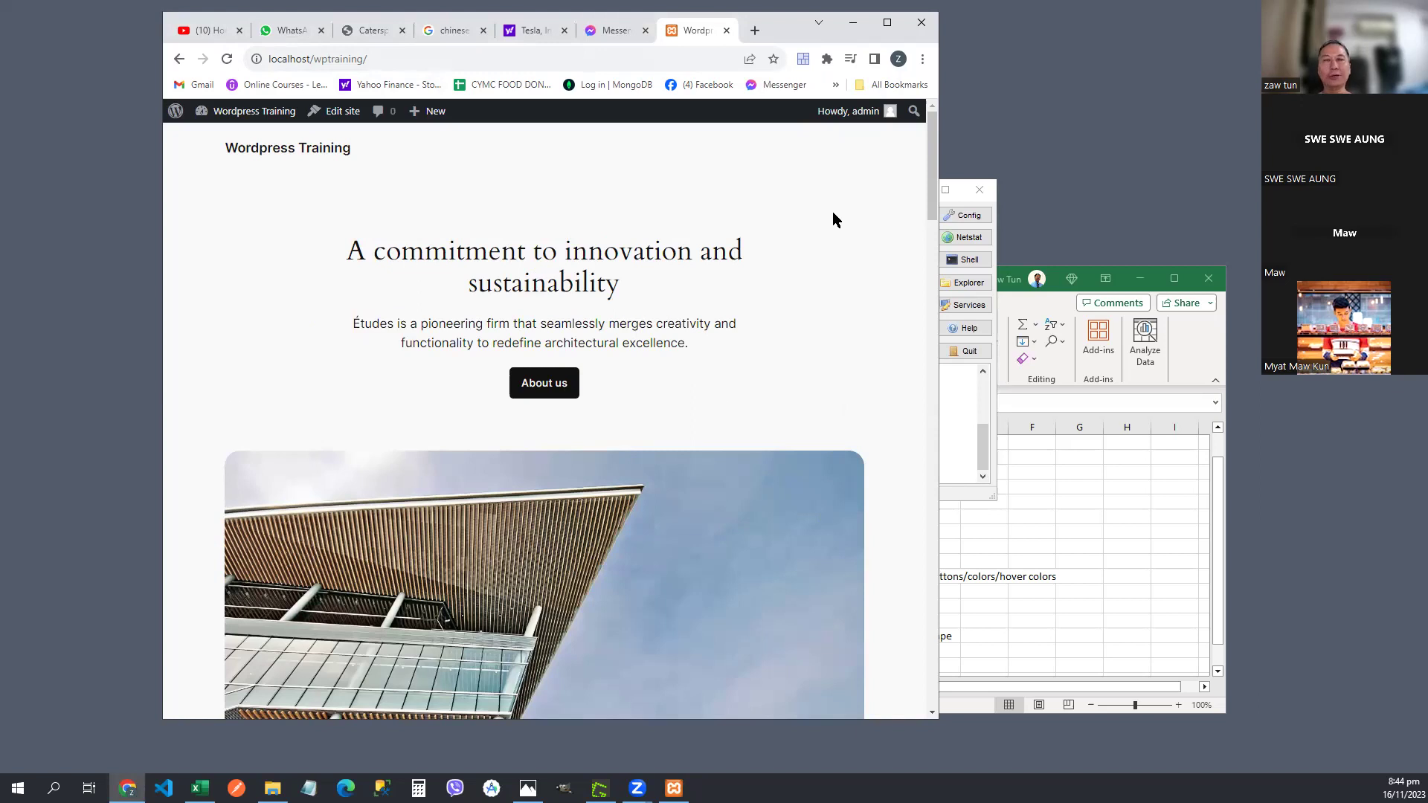
left_click_drag(770, 29, 677, 60)
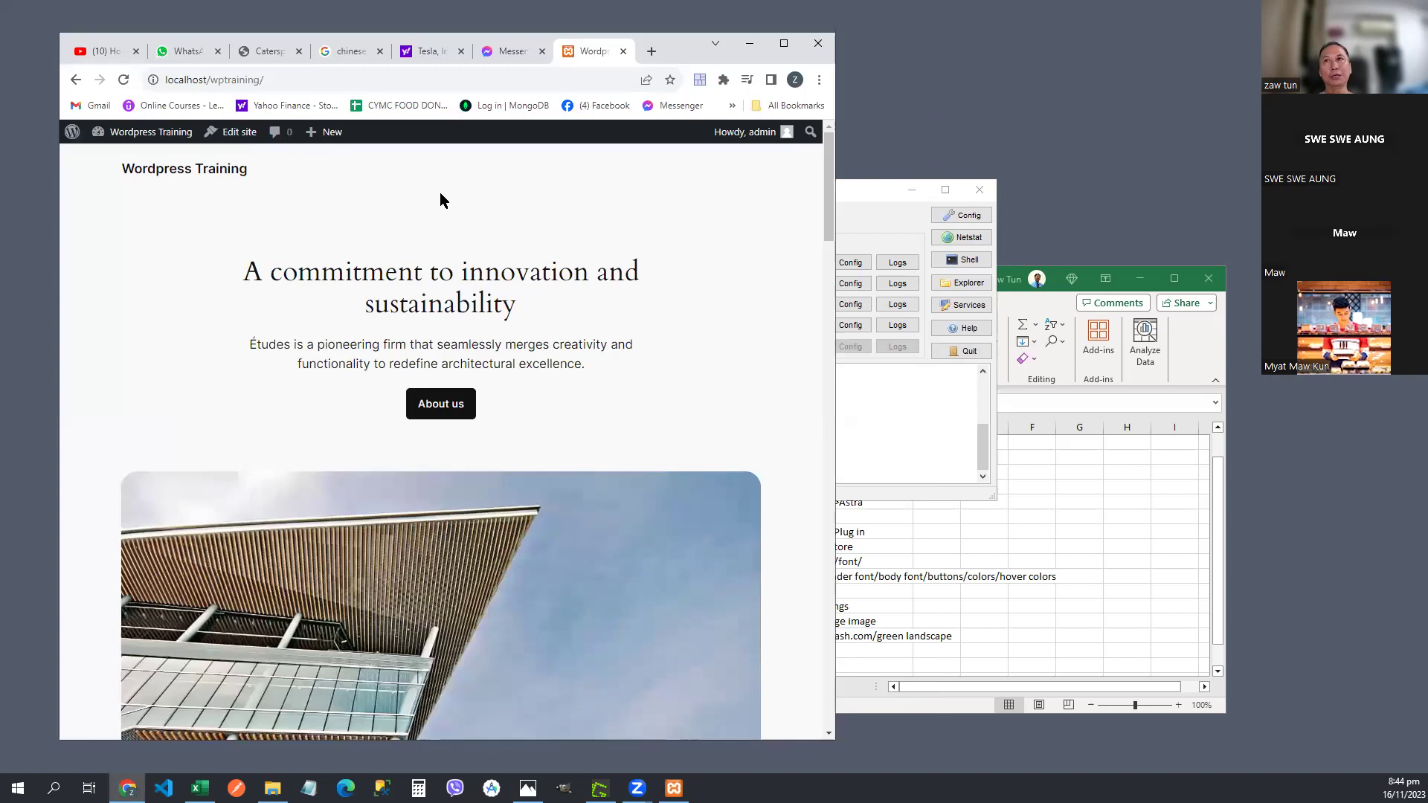
left_click(854, 189)
left_click(911, 190)
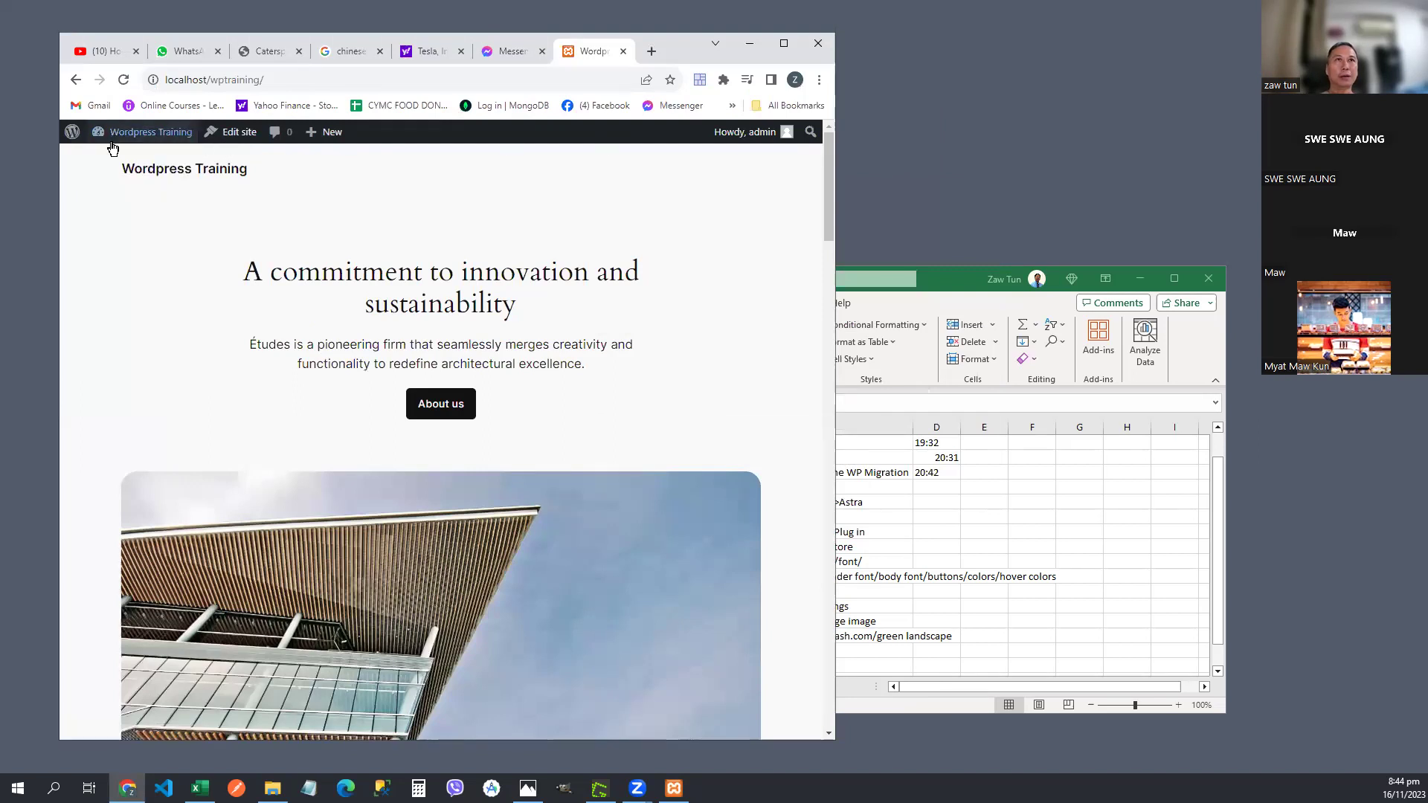
mouse_move(136, 170)
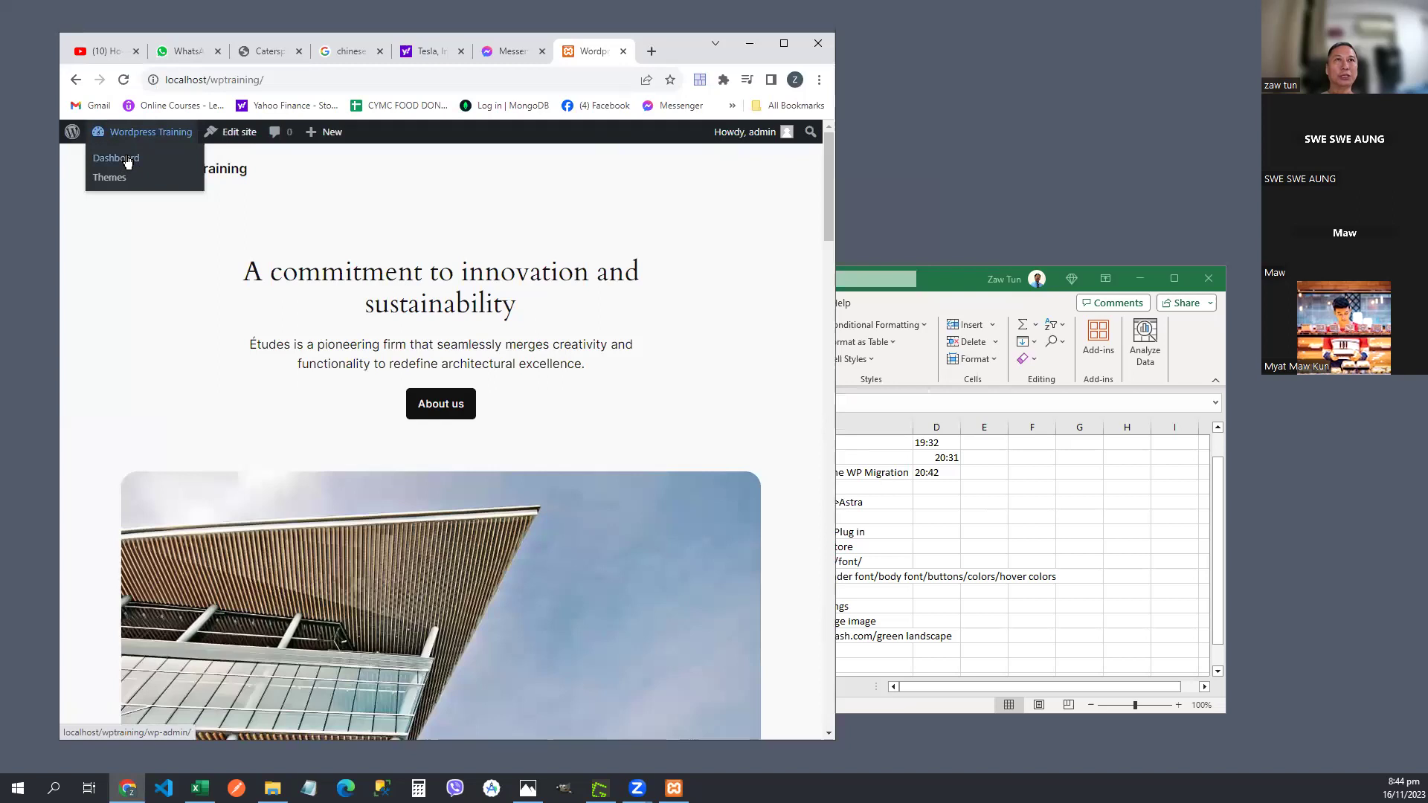
- Go to the Dashboard and open Posts > All Posts, which lists no posts
left_click(127, 162)
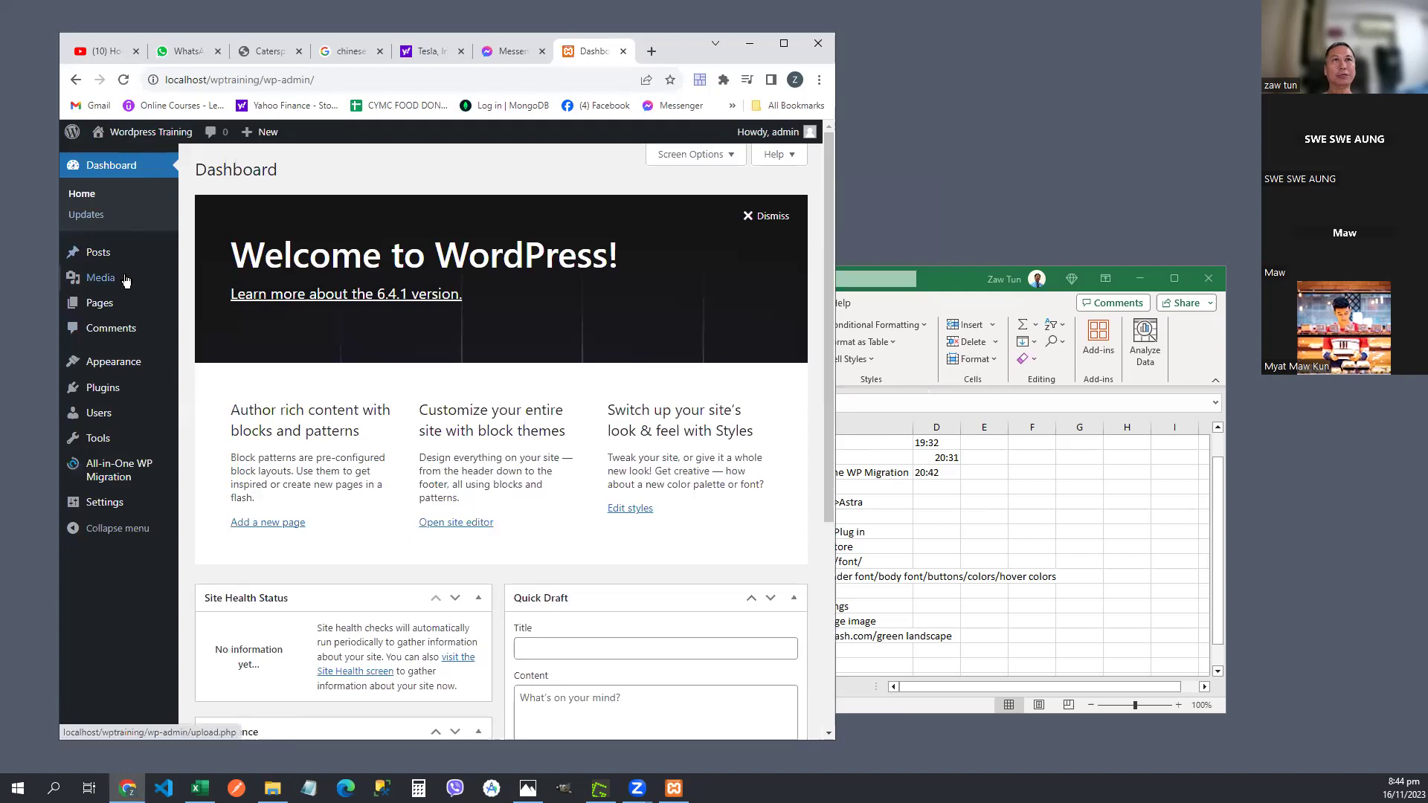
mouse_move(114, 400)
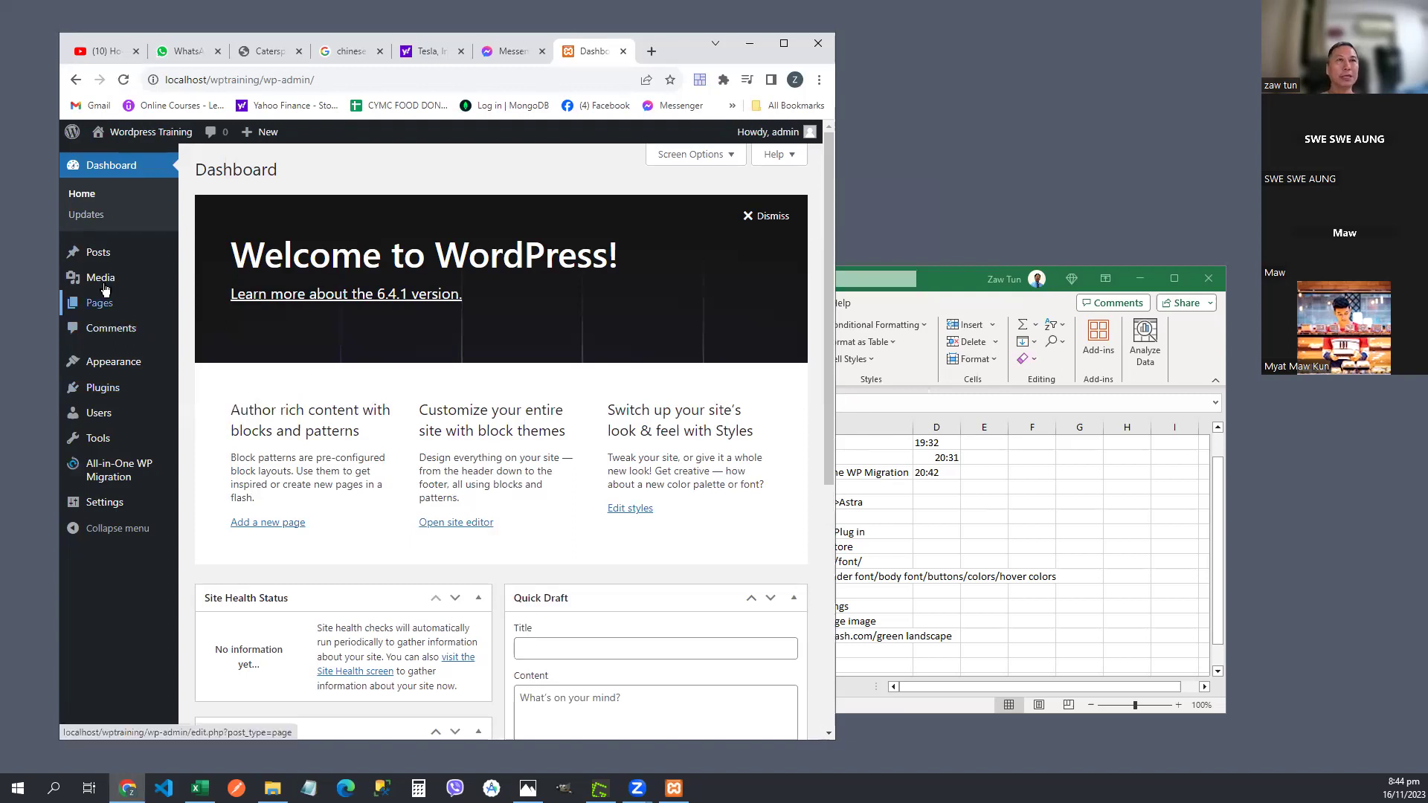
mouse_move(106, 261)
left_click(215, 257)
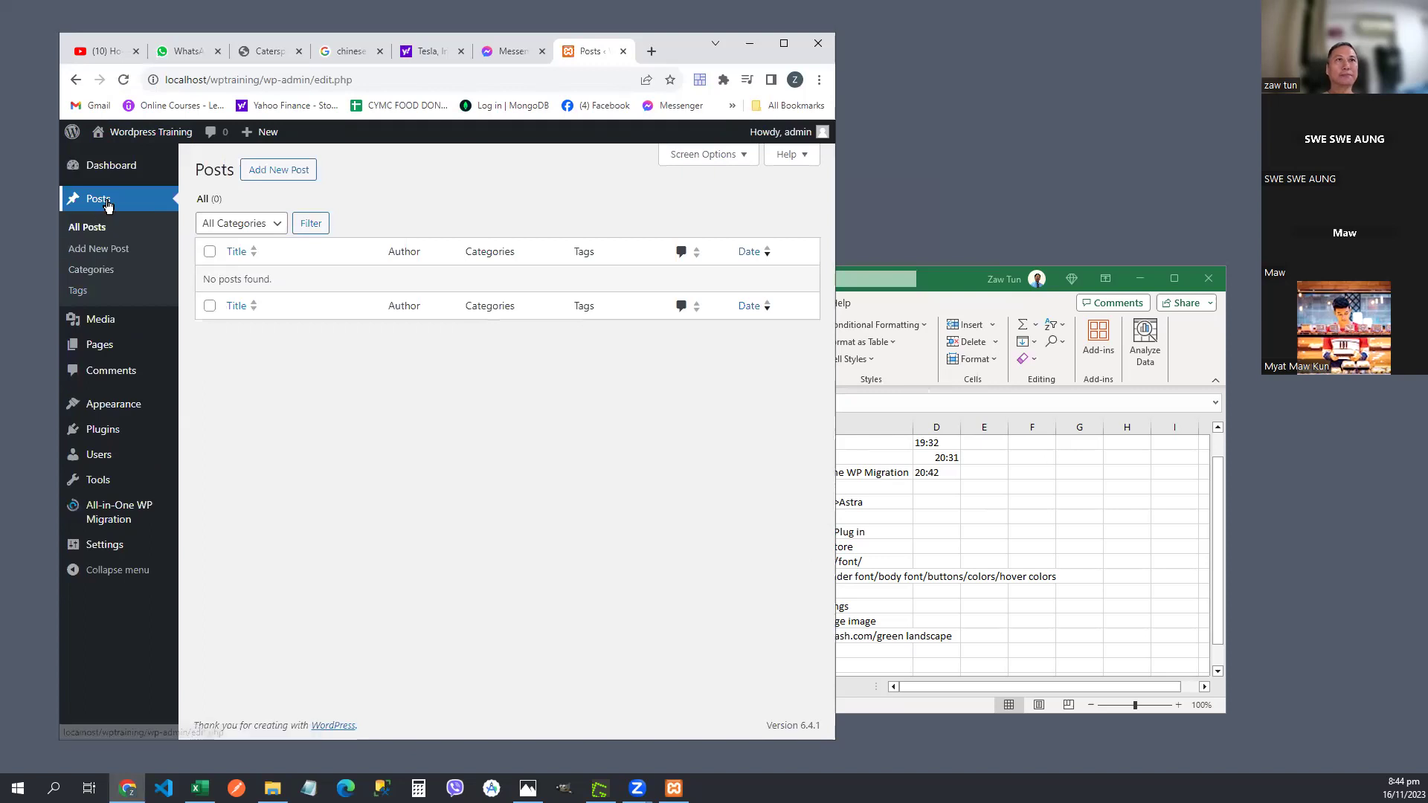
- Open Pages > All Pages (none found, 2 in Trash), briefly nudging the Excel notes window right
mouse_move(111, 354)
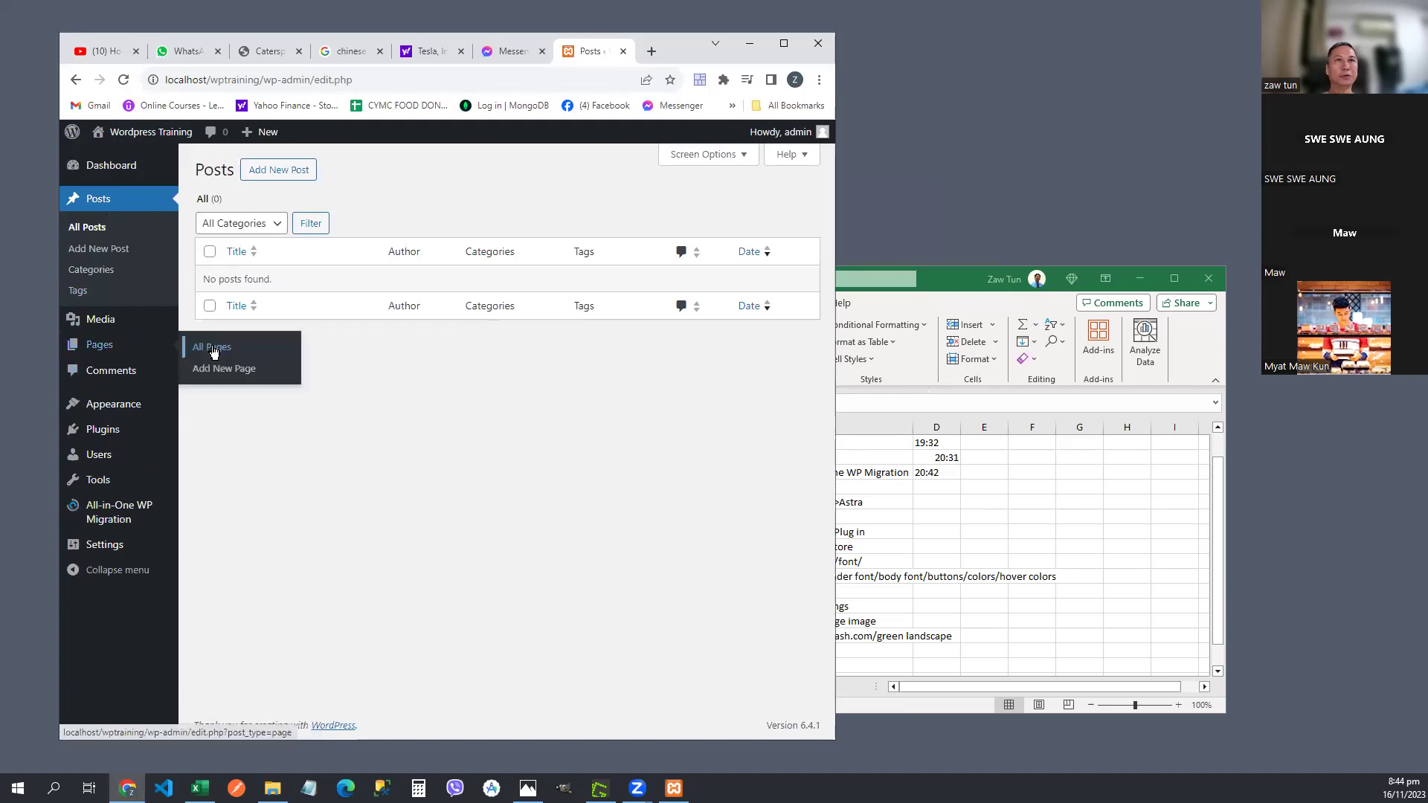
left_click(212, 351)
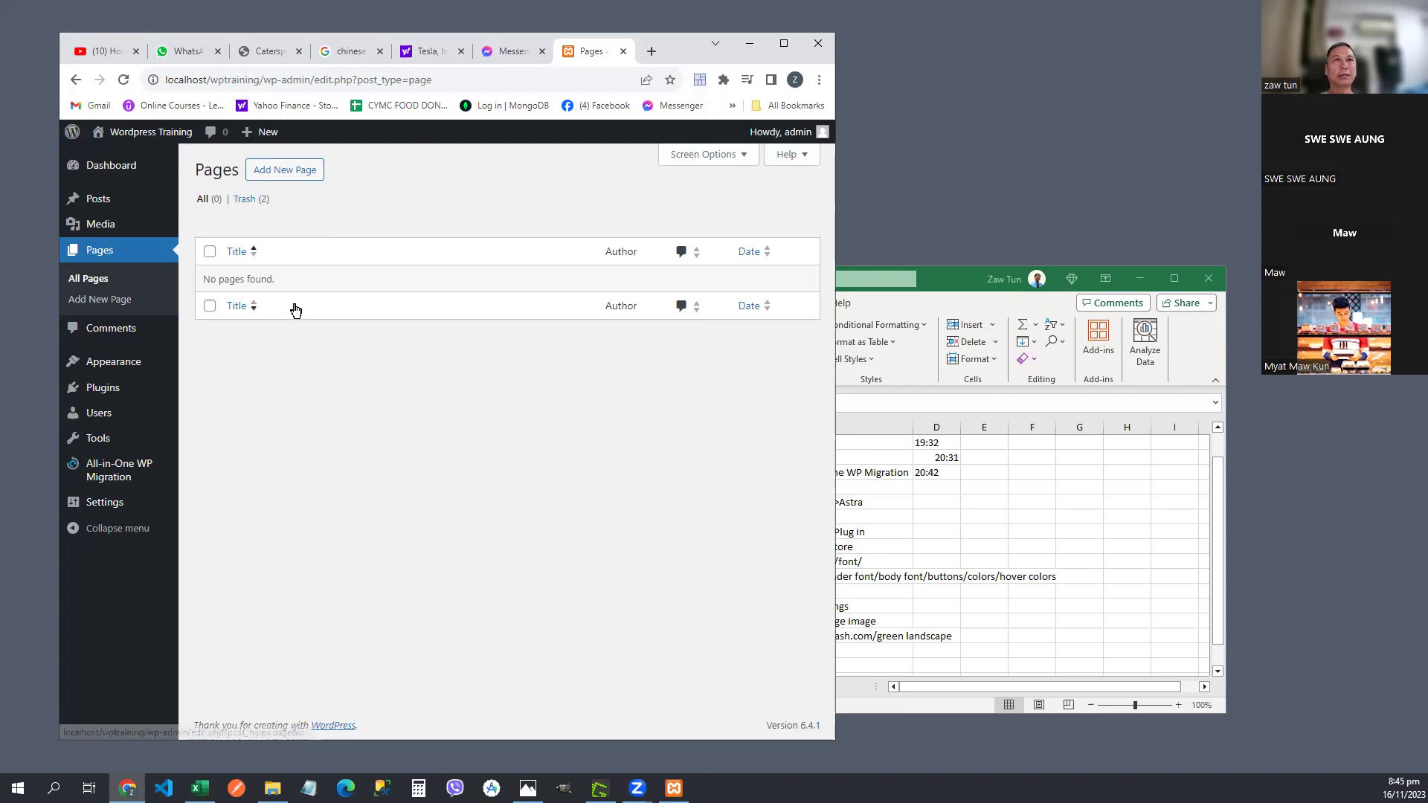
left_click(936, 284)
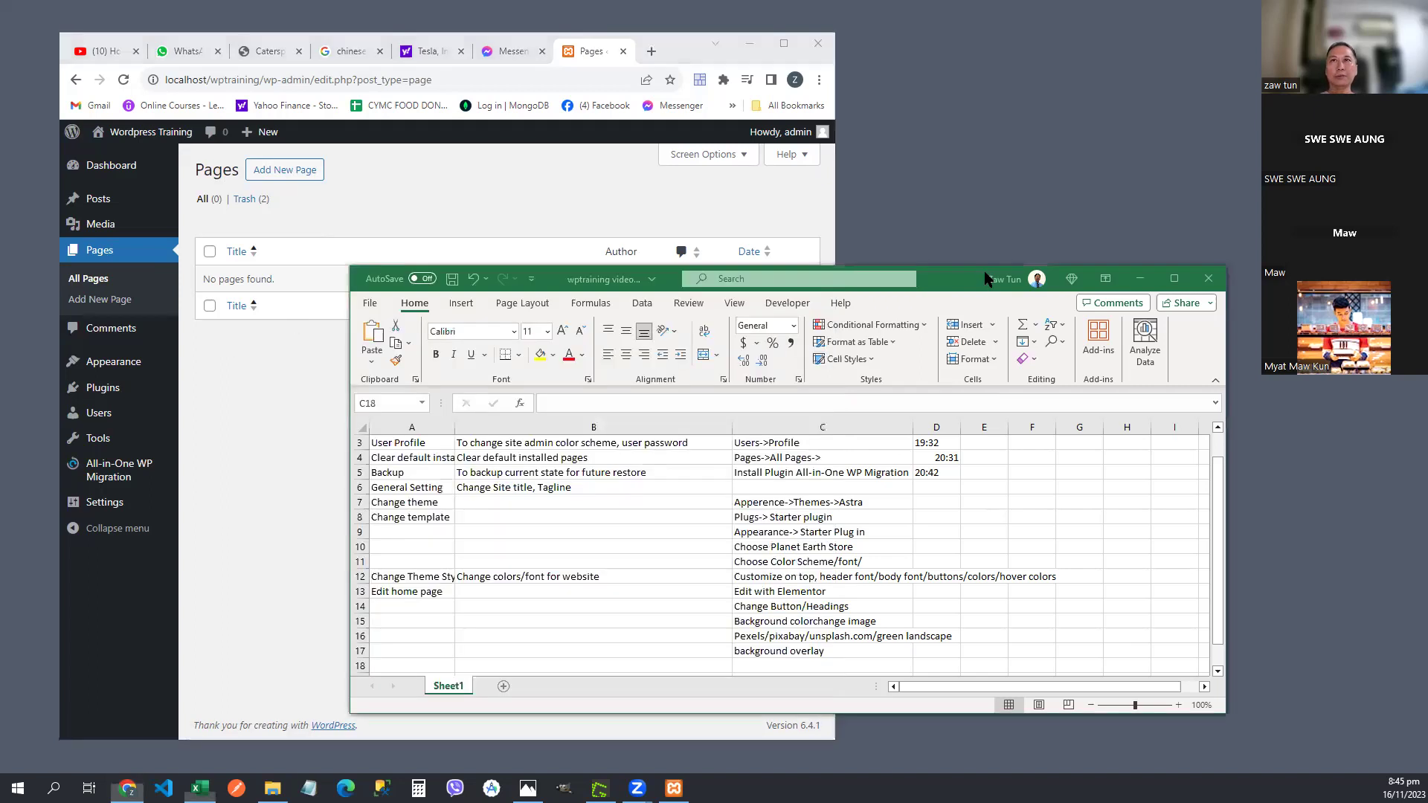
left_click_drag(936, 285, 1044, 293)
left_click(284, 411)
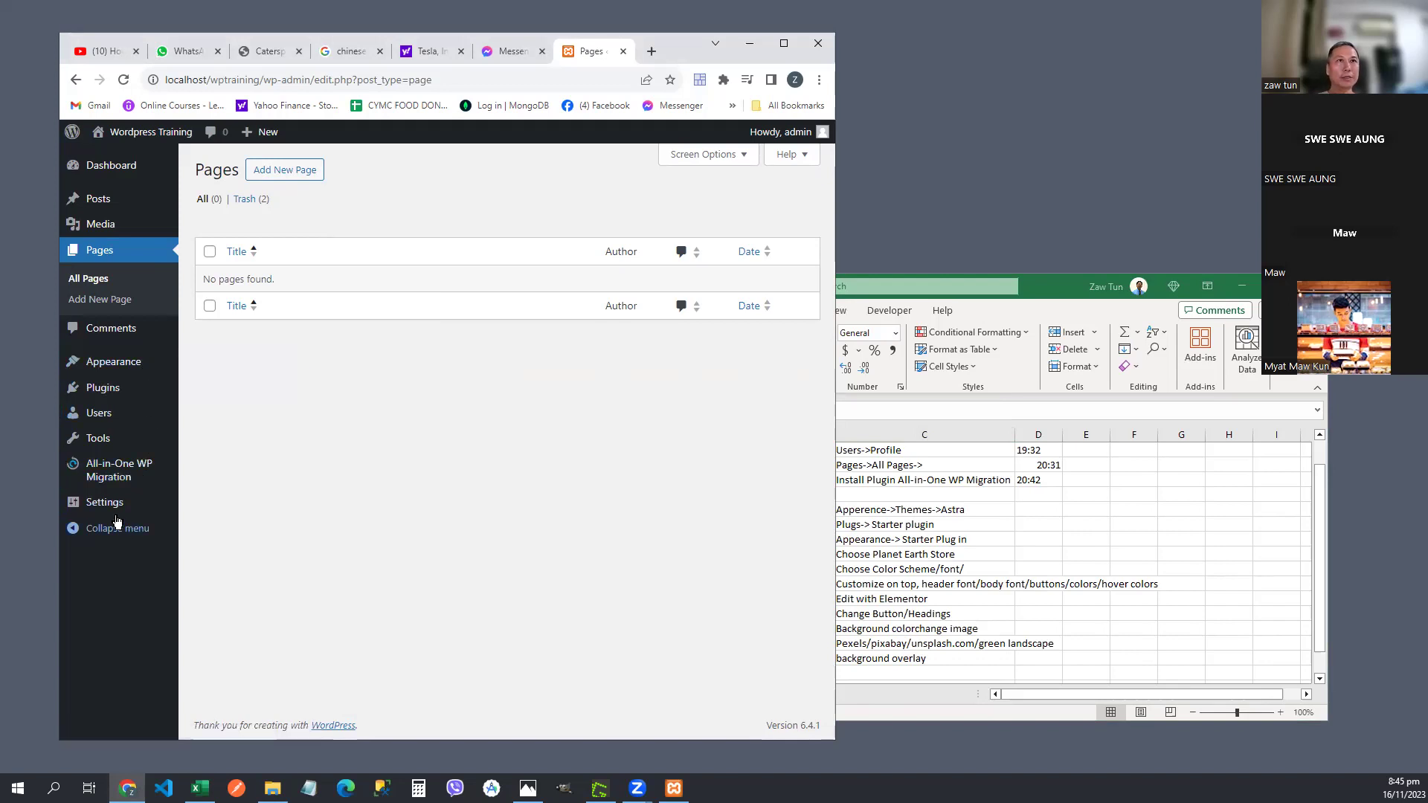
- Open Settings > General and select the existing Site Title text
mouse_move(112, 517)
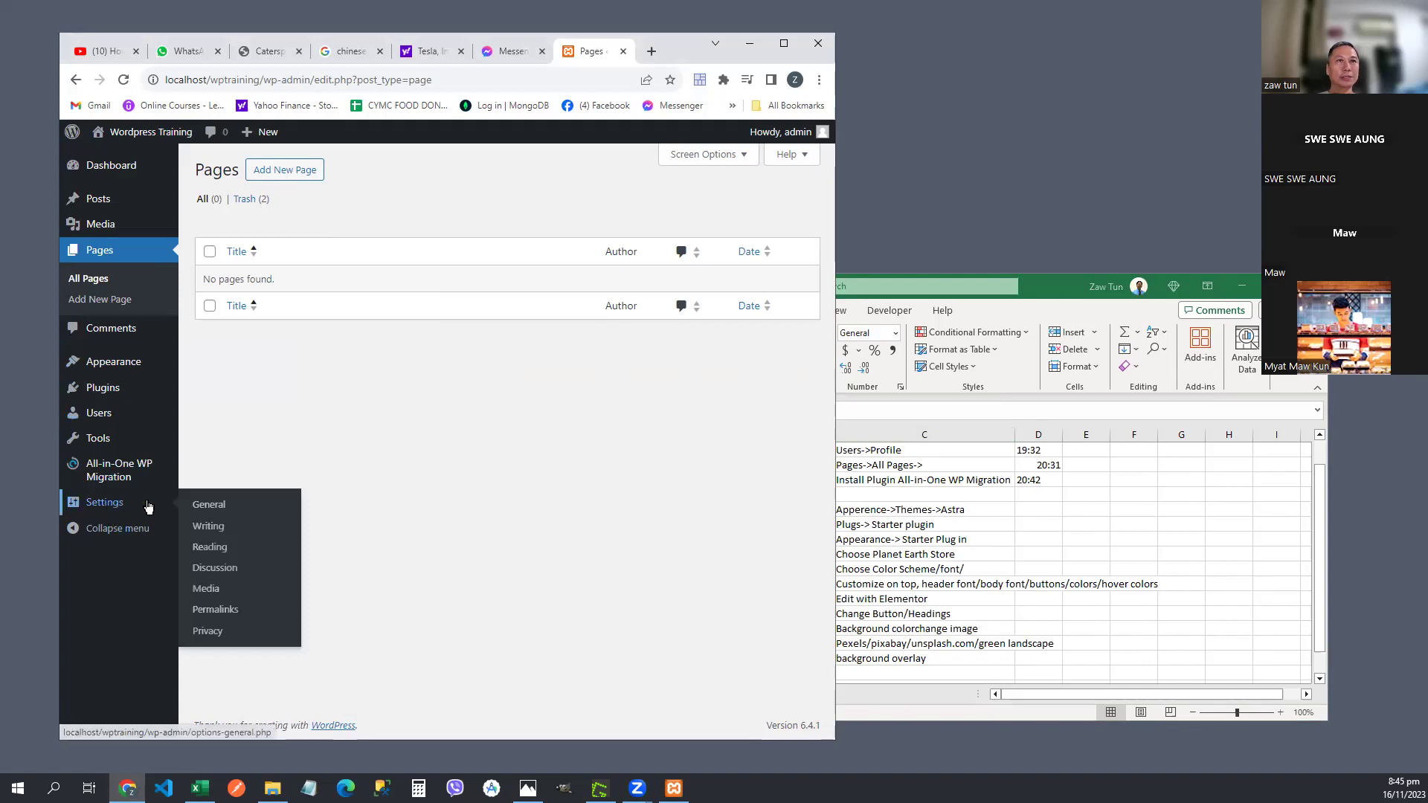
left_click(216, 505)
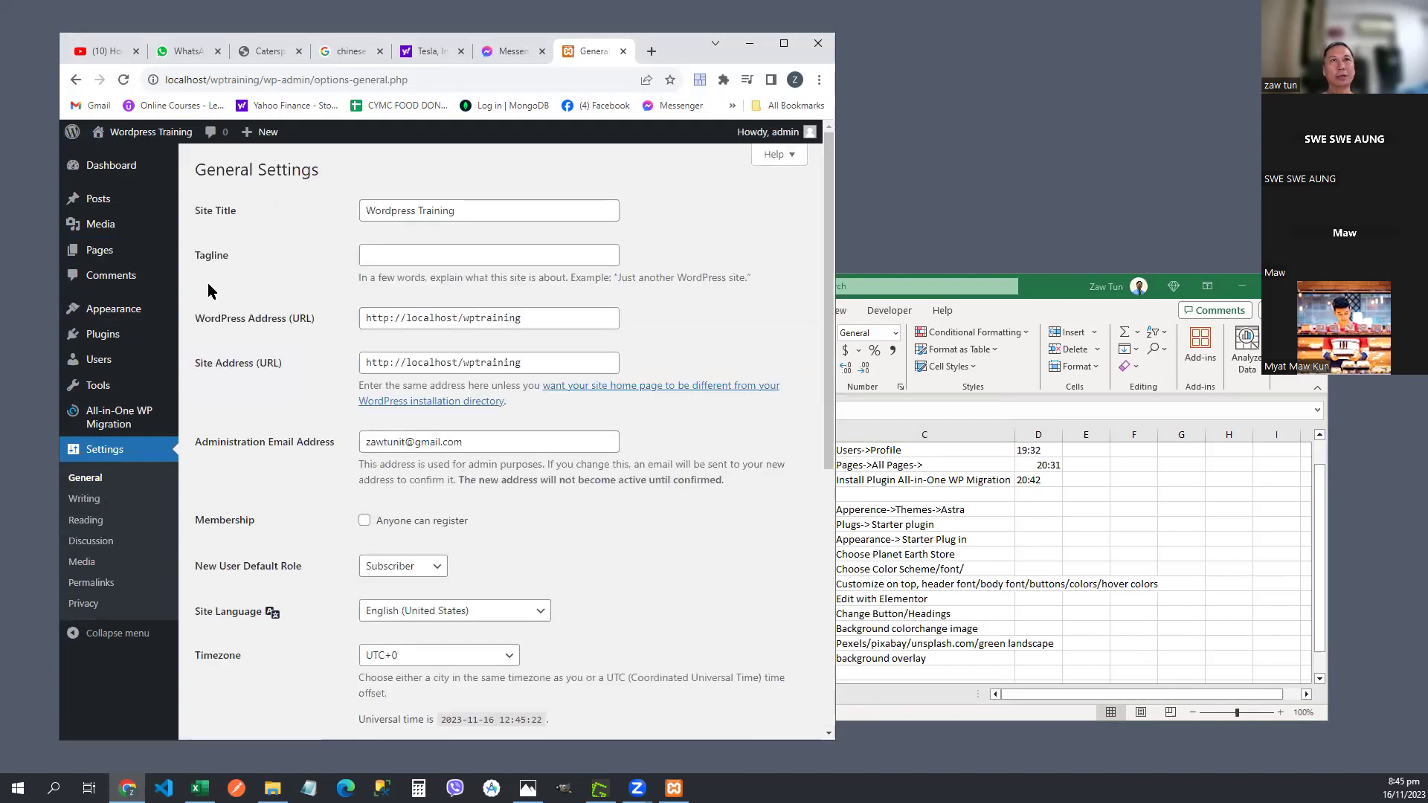
left_click(230, 217)
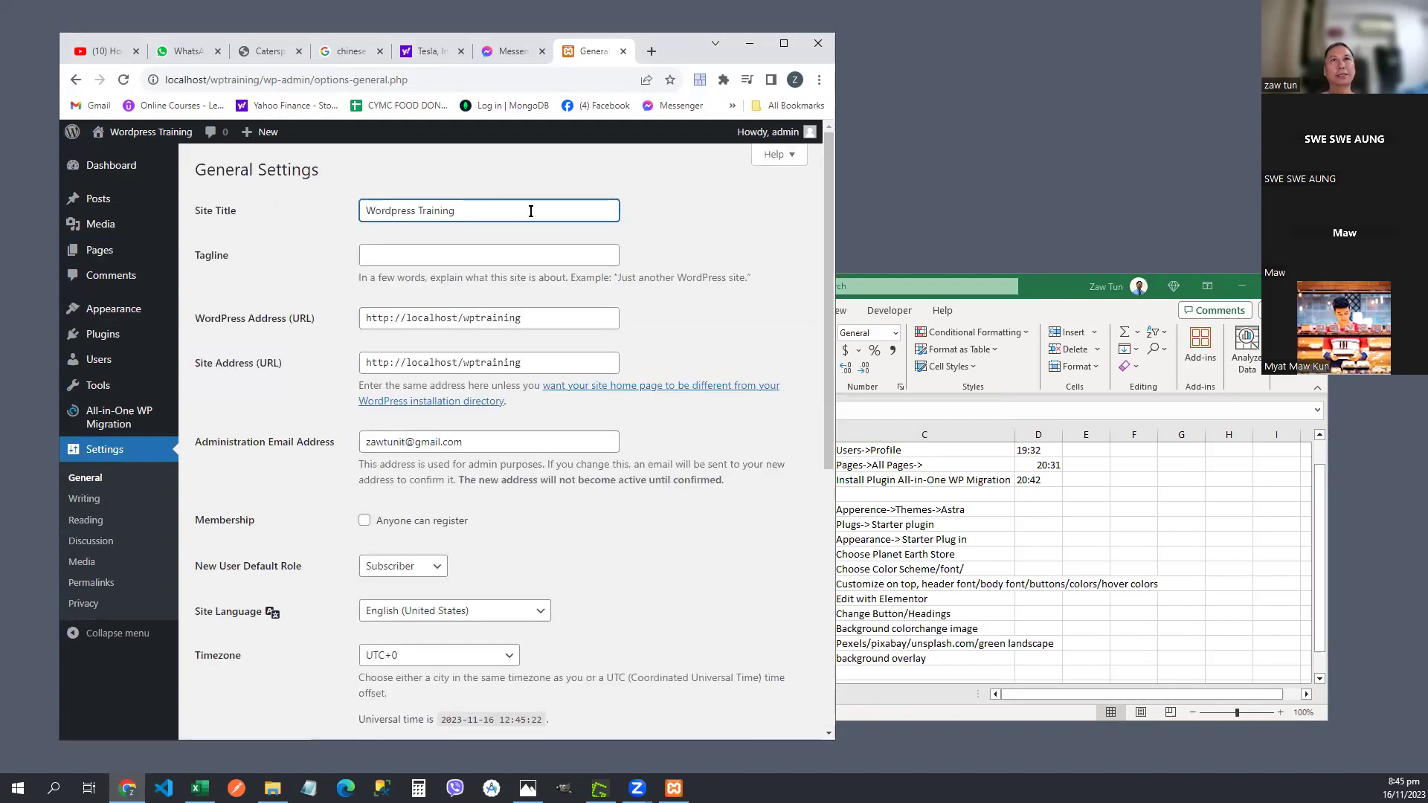
left_click_drag(529, 212, 364, 209)
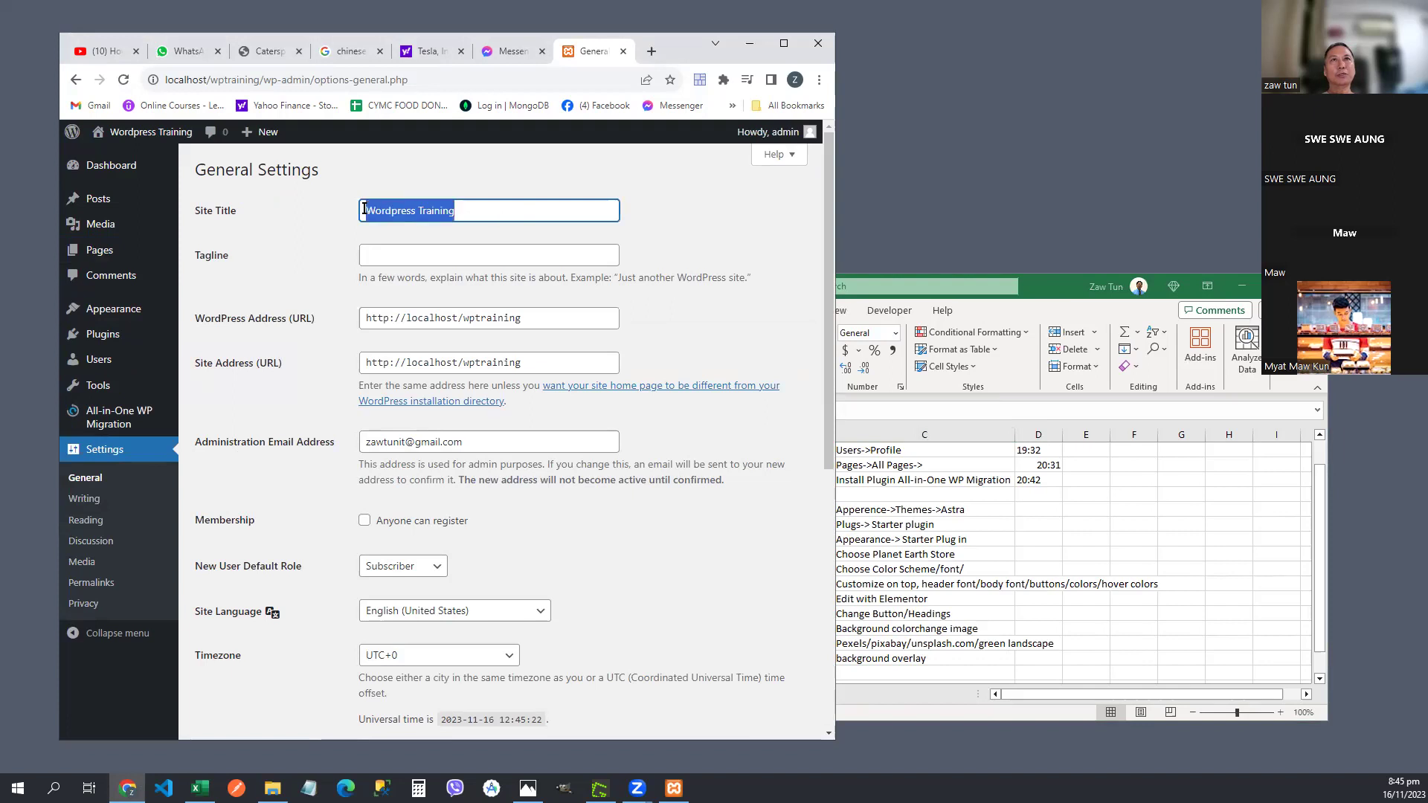
- Enter 'Learning Ecommerce Site' in the empty Tagline field
left_click(444, 259)
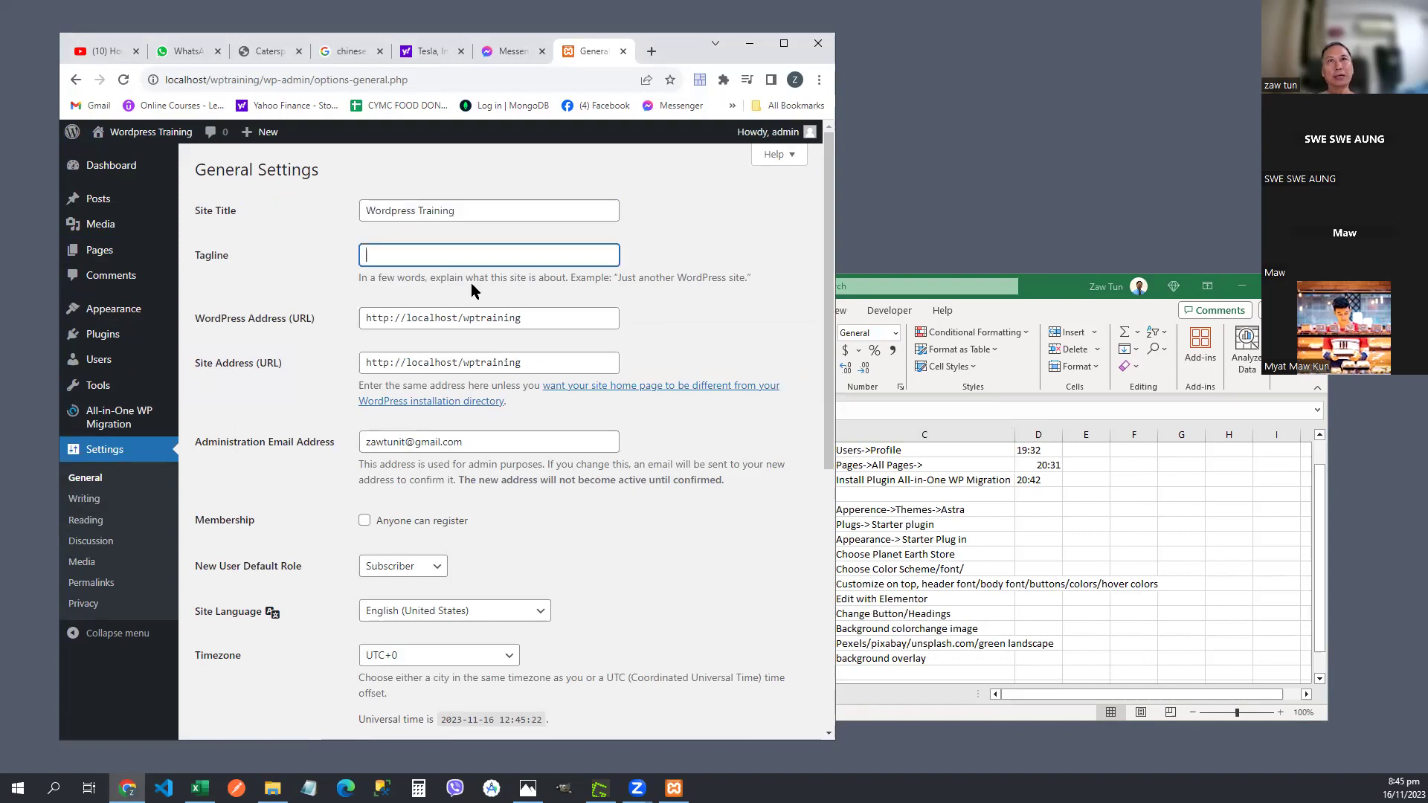
type("To")
key("BackSpace")
key("BackSpace")
type("Learning")
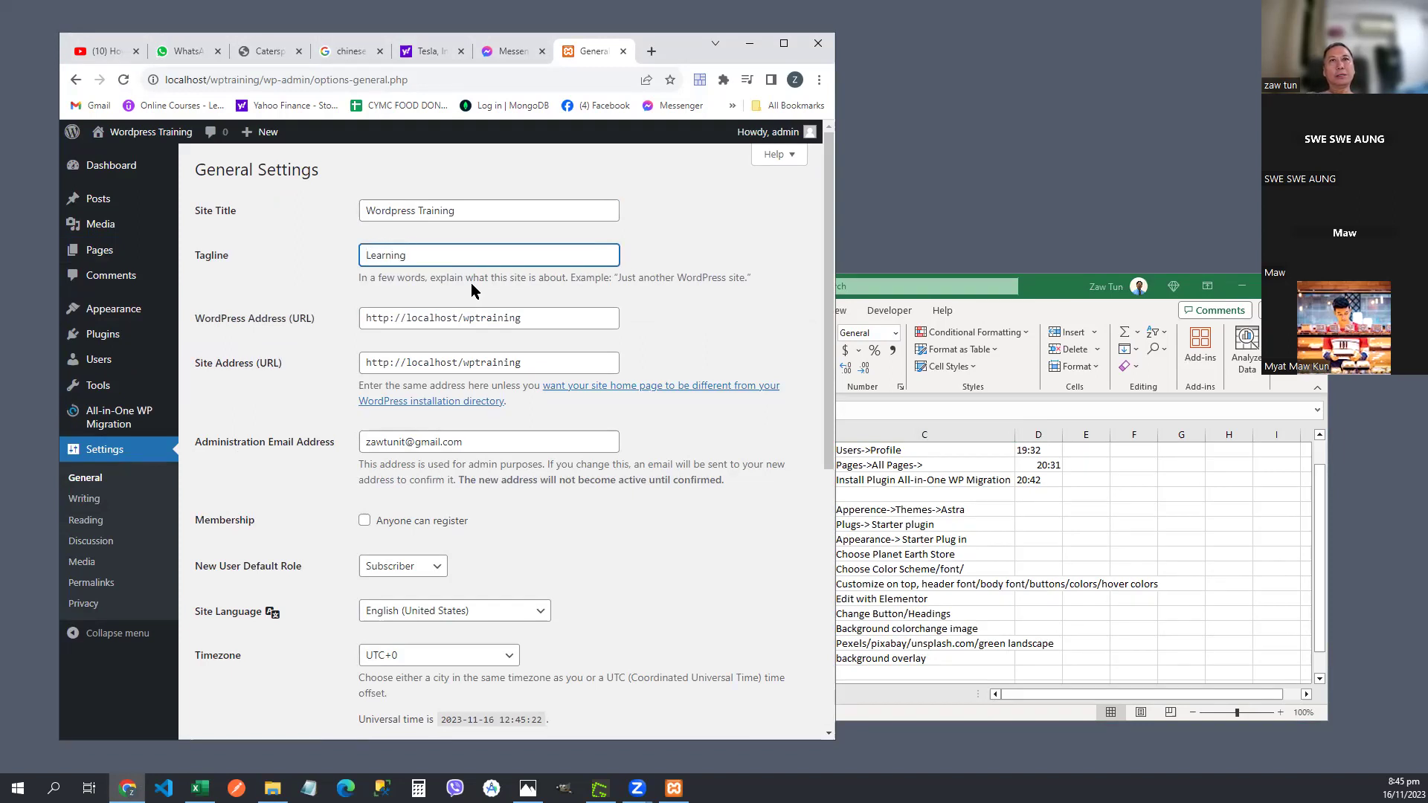
type(" Ecomme")
key("BackSpace")
type("Ecomme")
type("erce ")
type("St")
type("te")
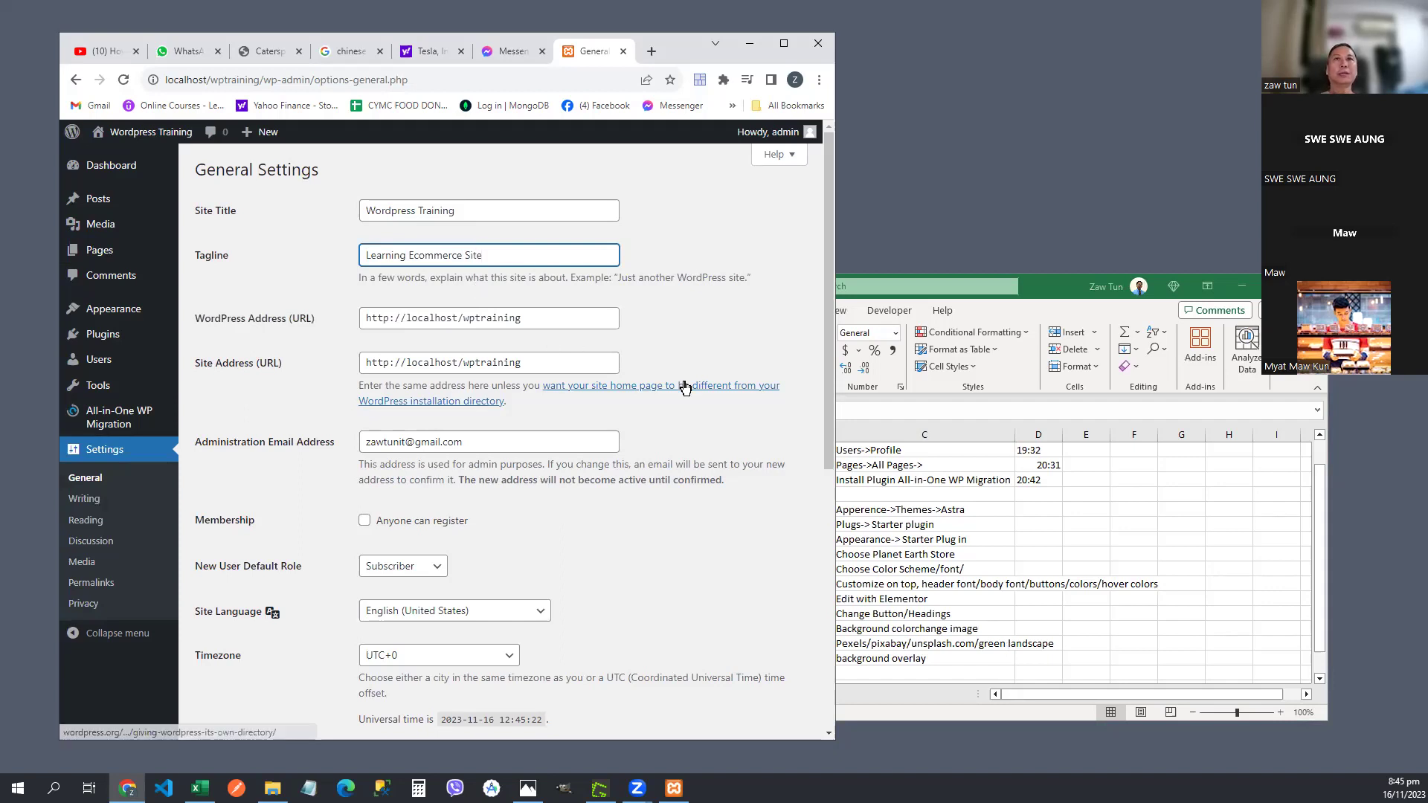
left_click(420, 318)
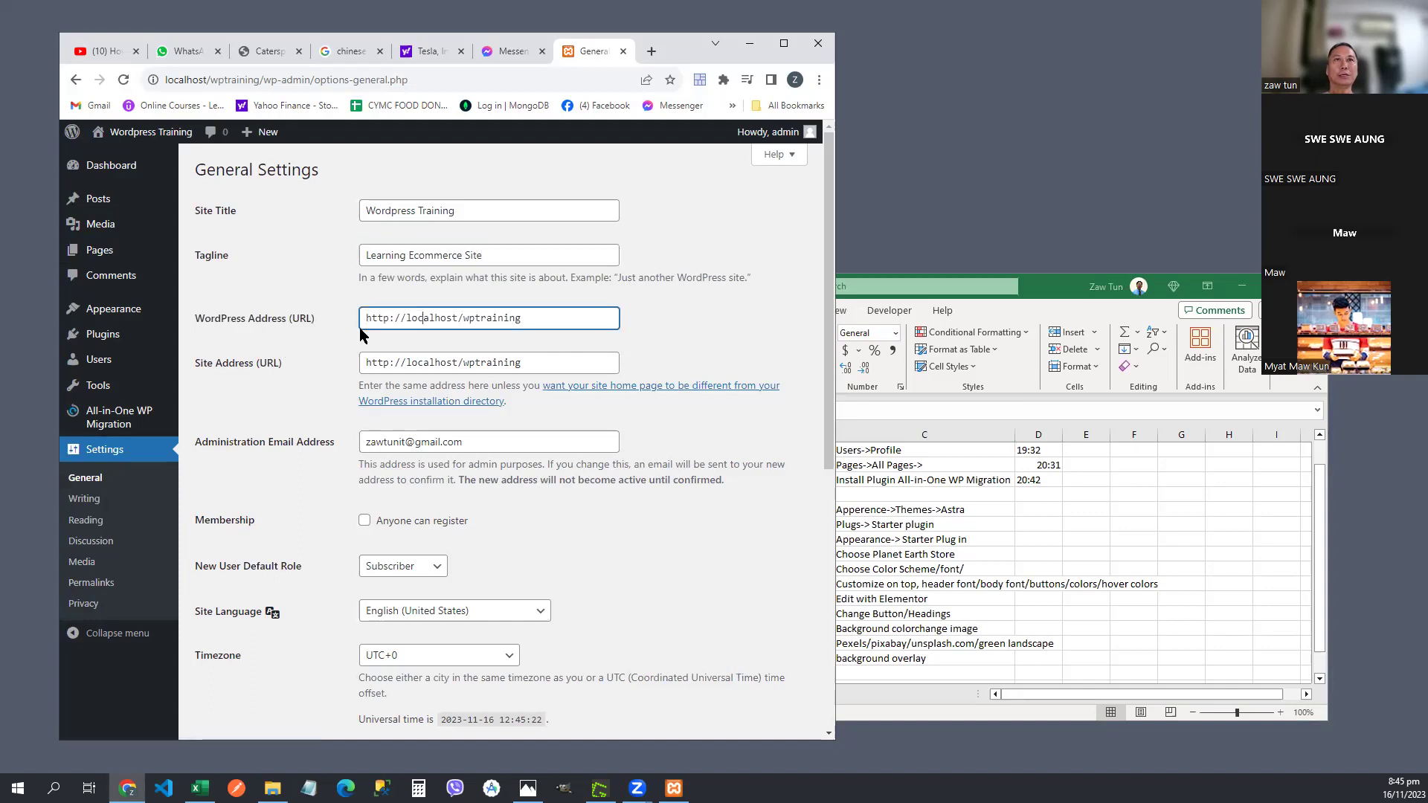
- Review the WordPress Address, Site Address and administration email fields on the General Settings form
triple_click(509, 322)
left_click_drag(530, 364, 358, 370)
scroll(535, 439, "down", 2)
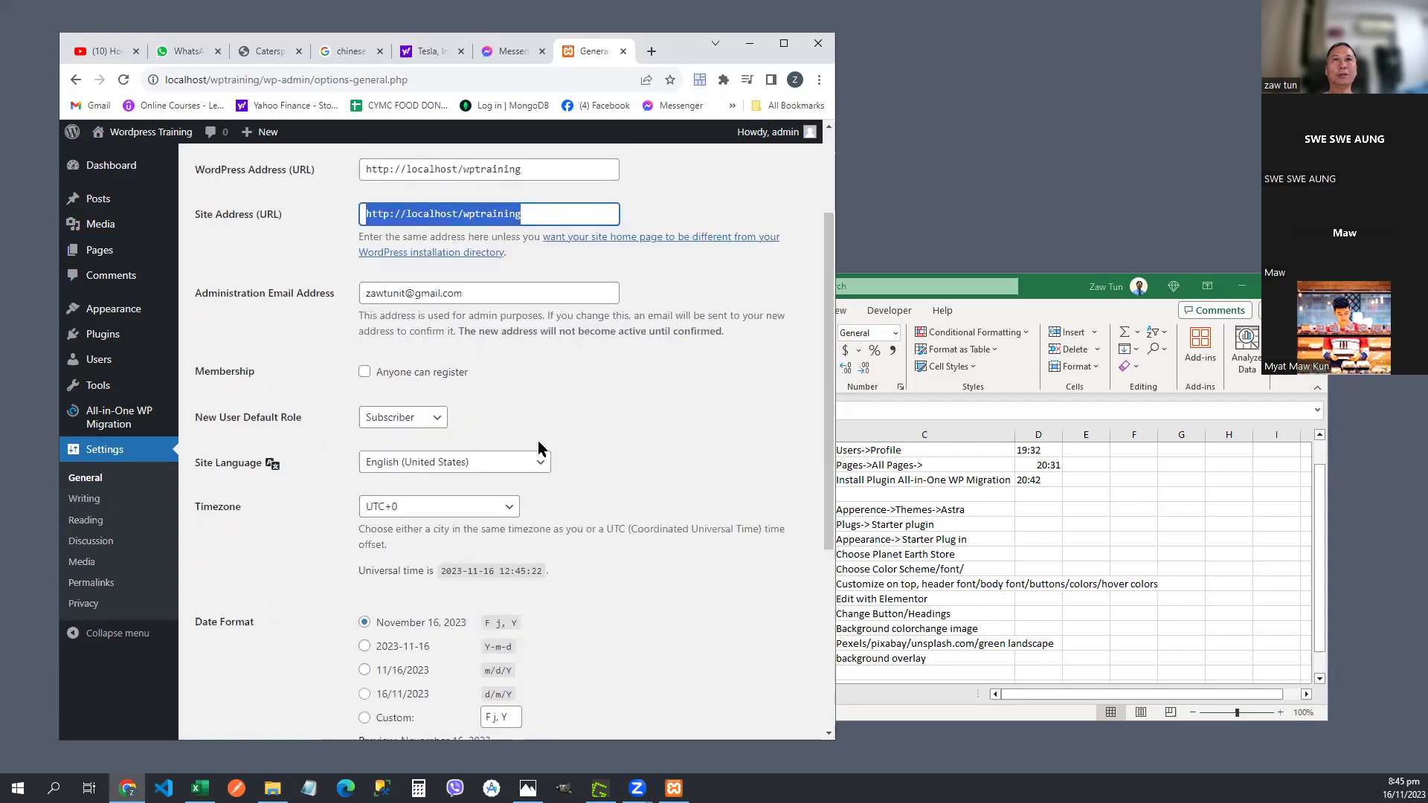
scroll(538, 447, "up", 2)
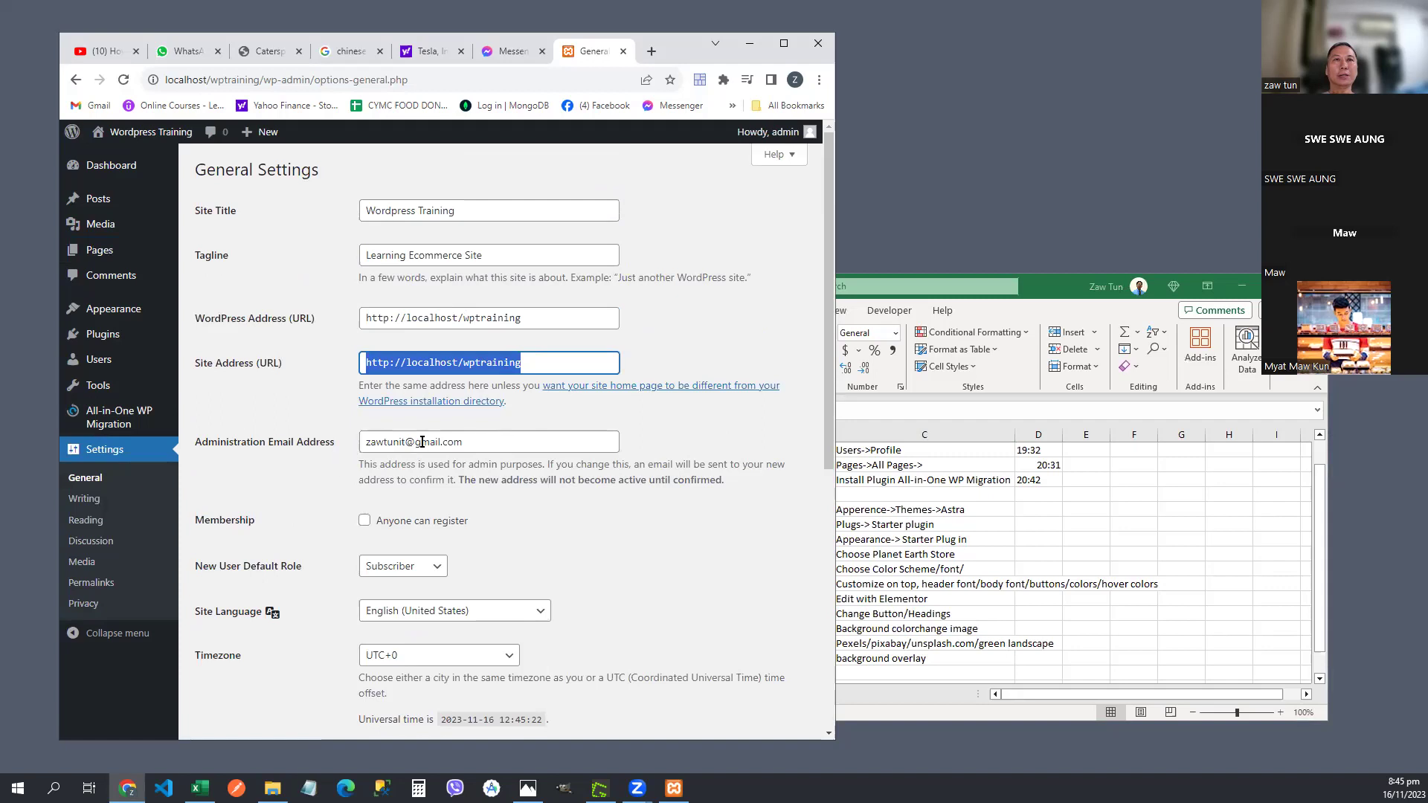
left_click(470, 442)
left_click(649, 538)
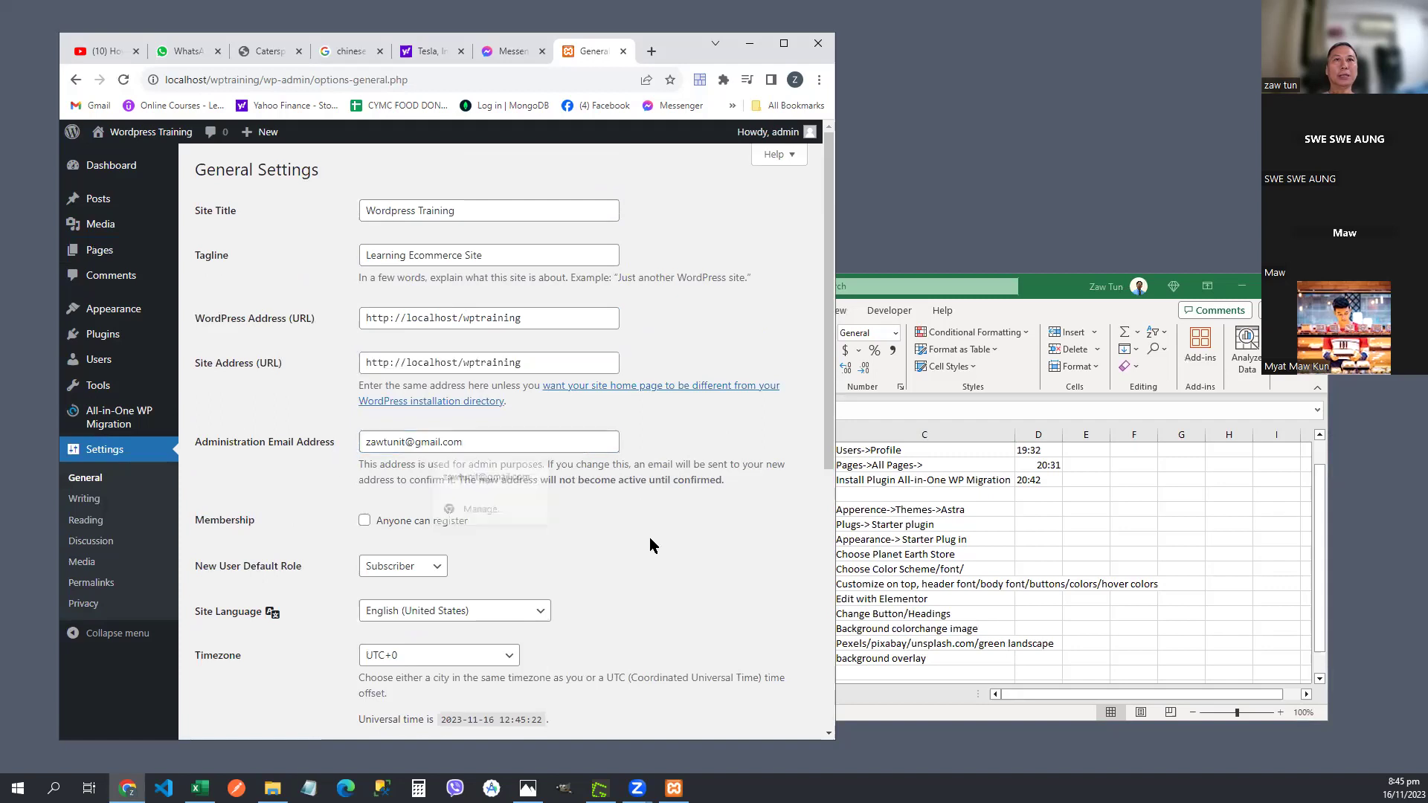
scroll(649, 538, "down", 3)
scroll(650, 539, "down", 3)
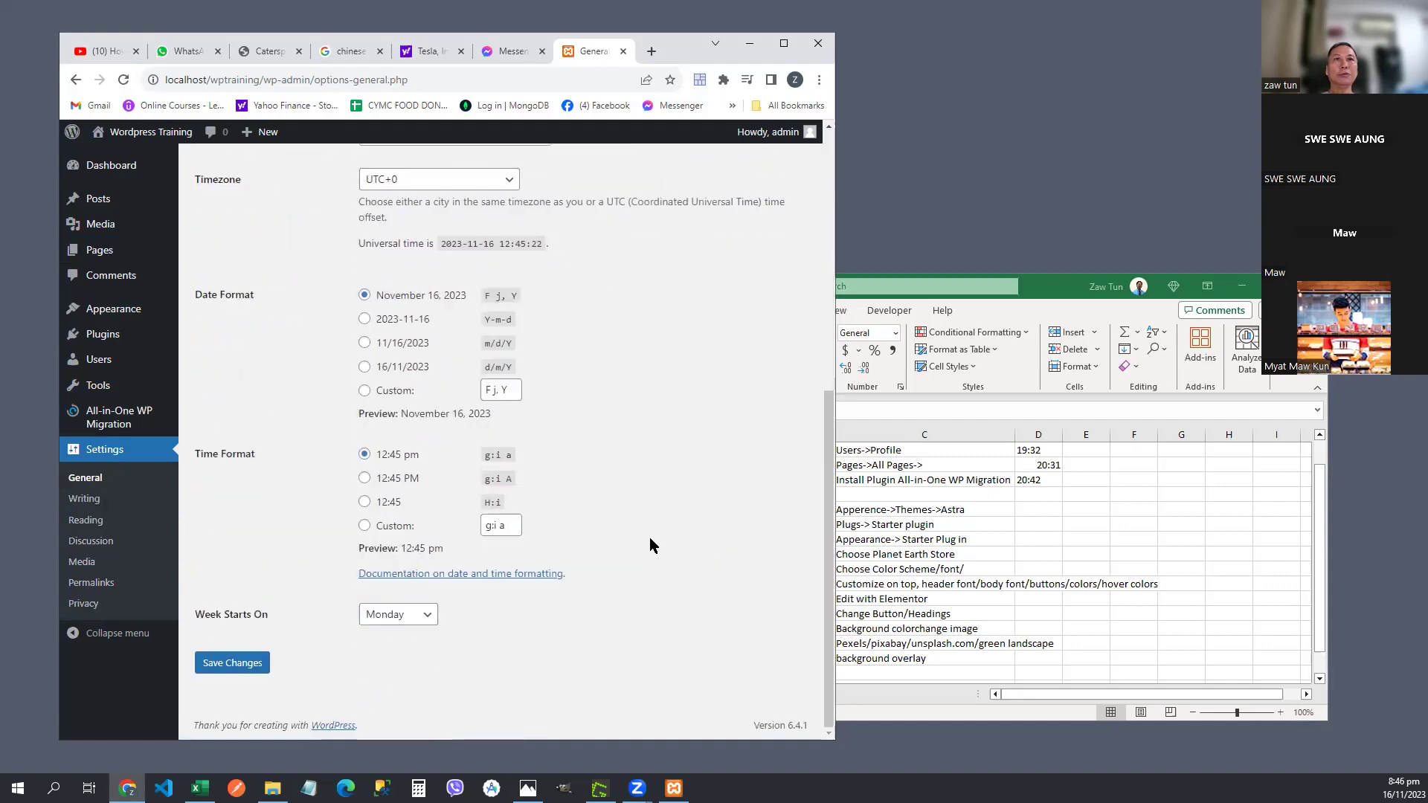
scroll(650, 539, "up", 1)
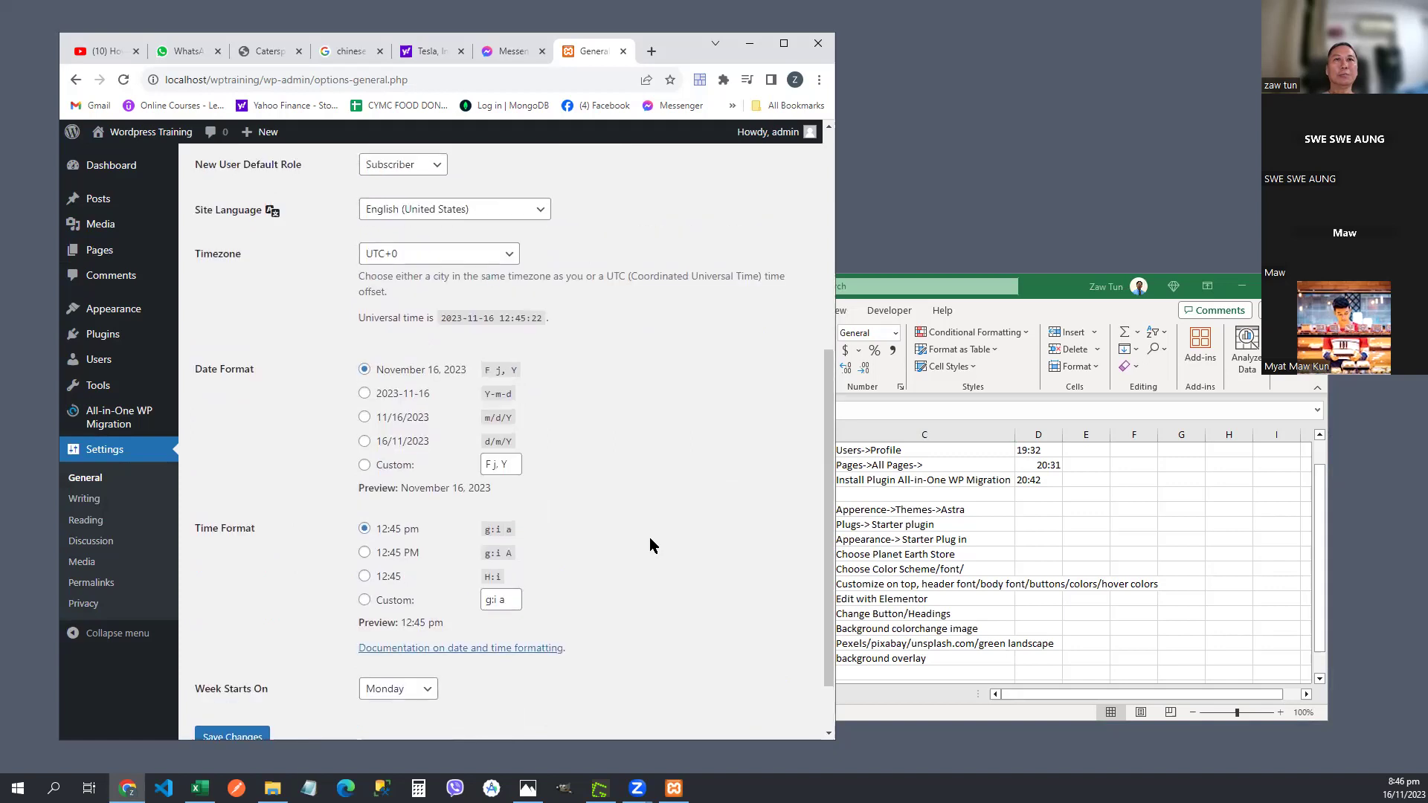
scroll(649, 547, "up", 5)
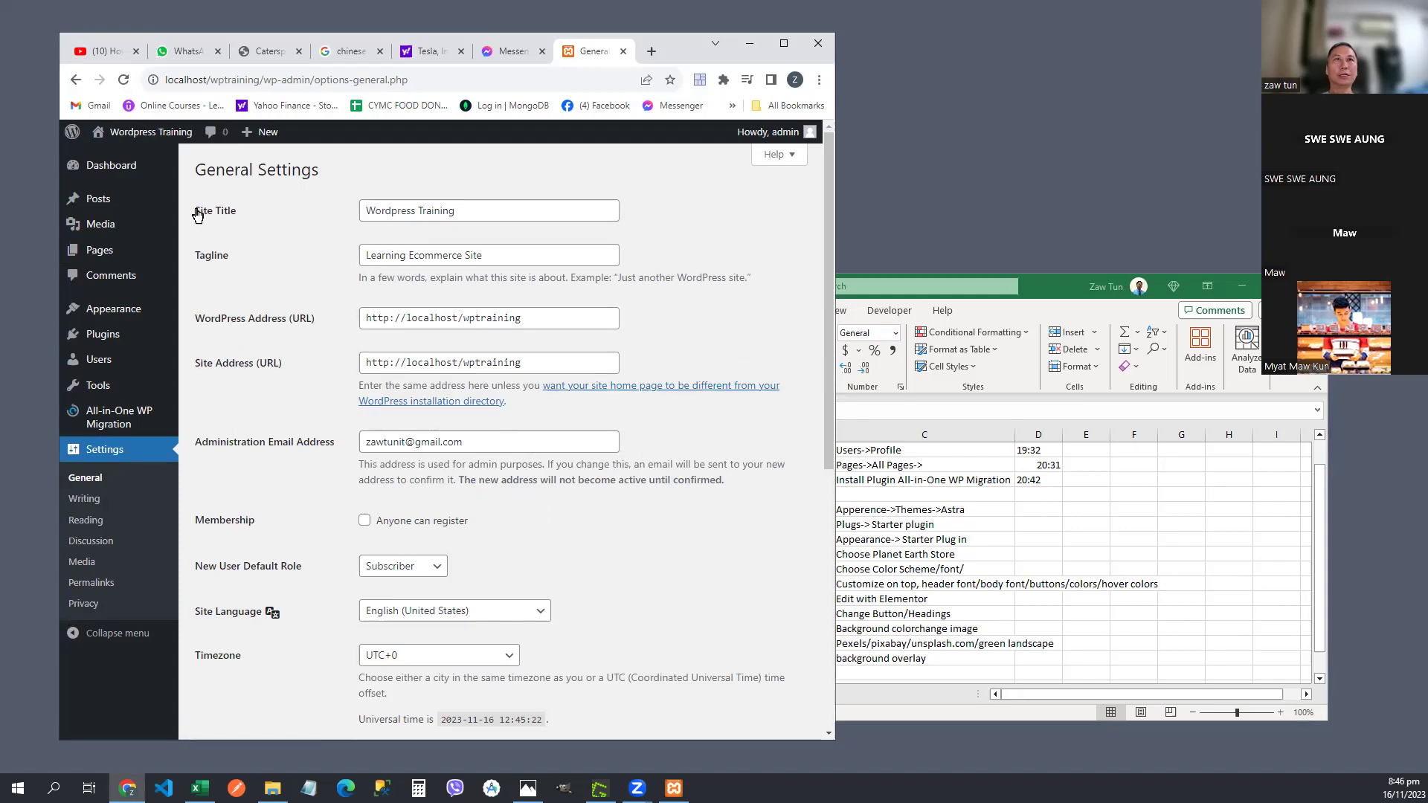
- Recheck the tagline and save the General Settings changes
left_click(509, 259)
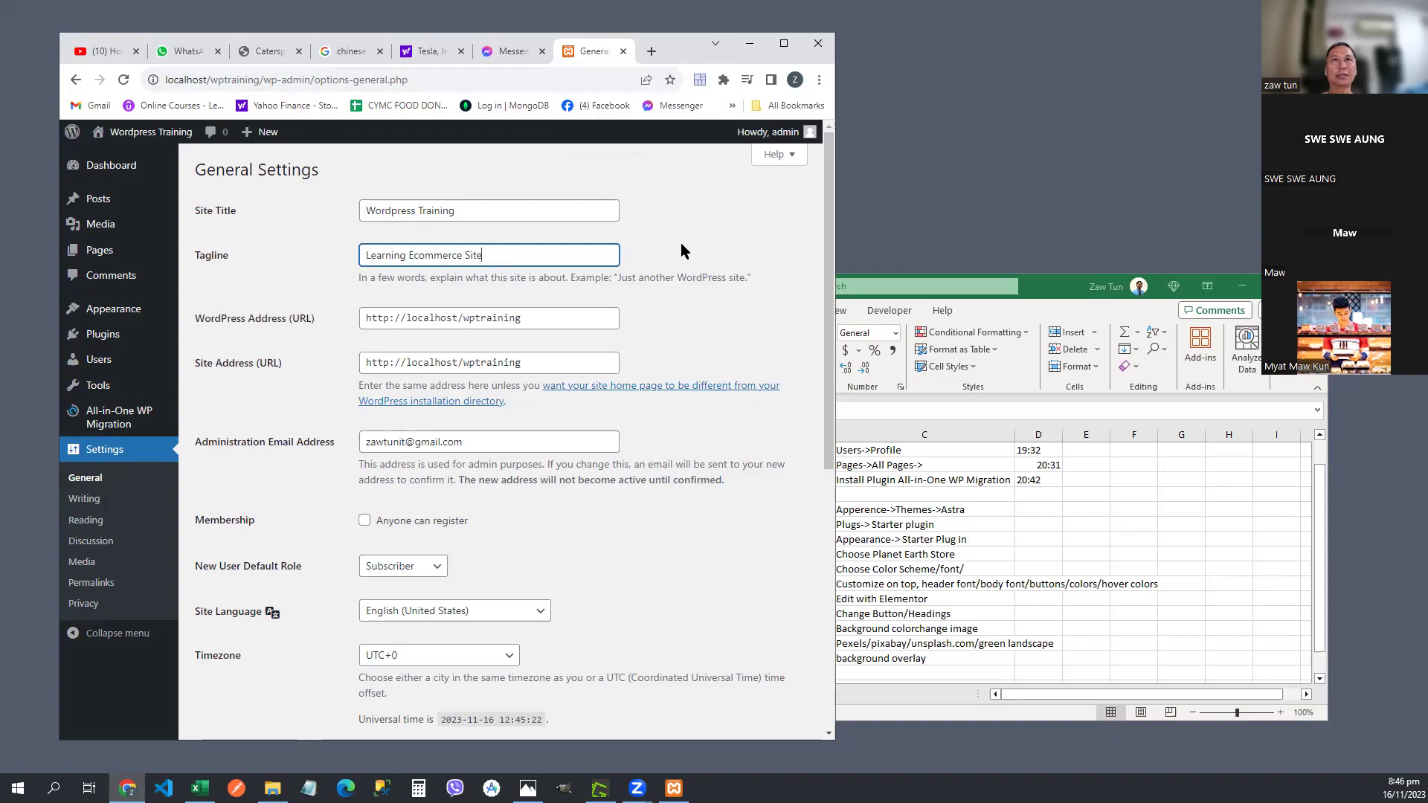
scroll(498, 558, "down", 6)
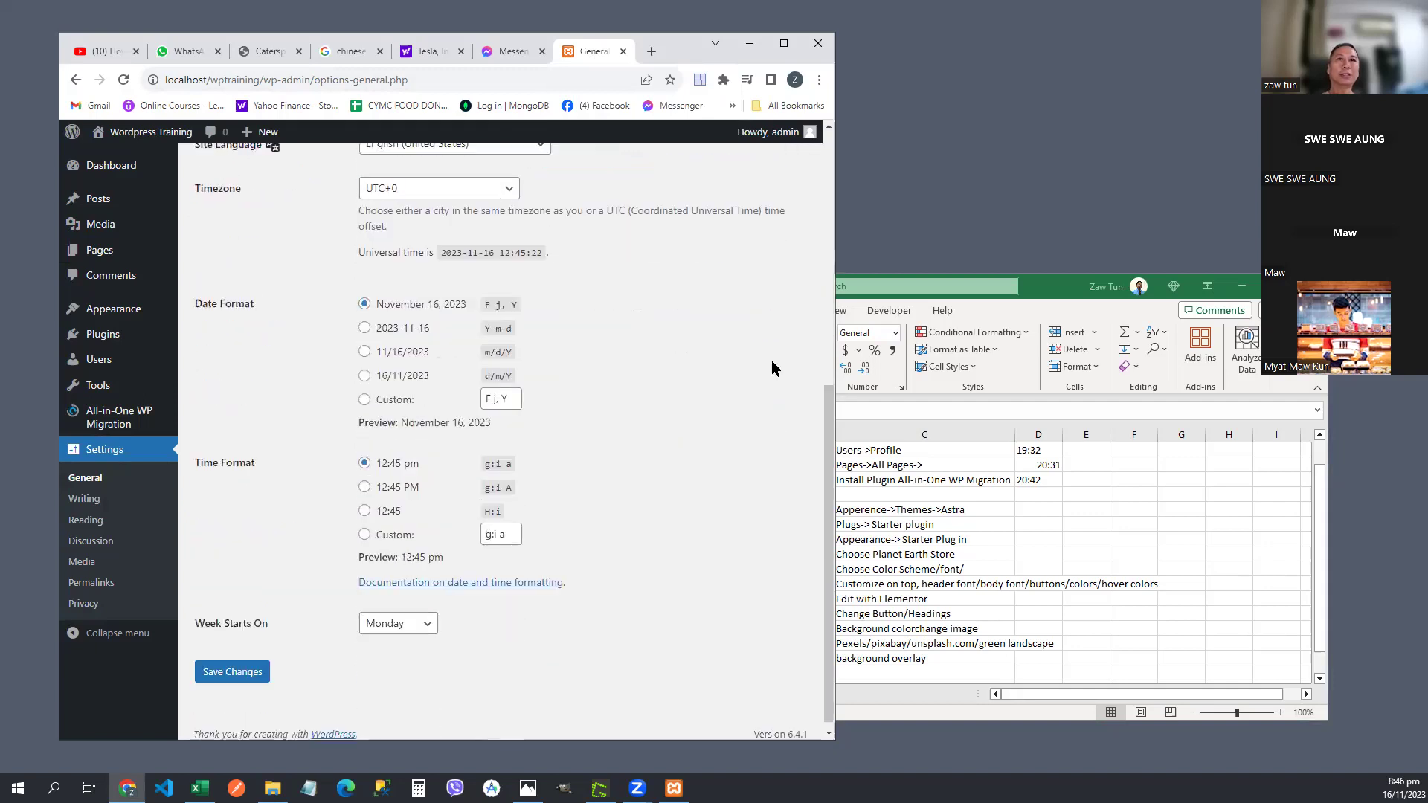
left_click(235, 668)
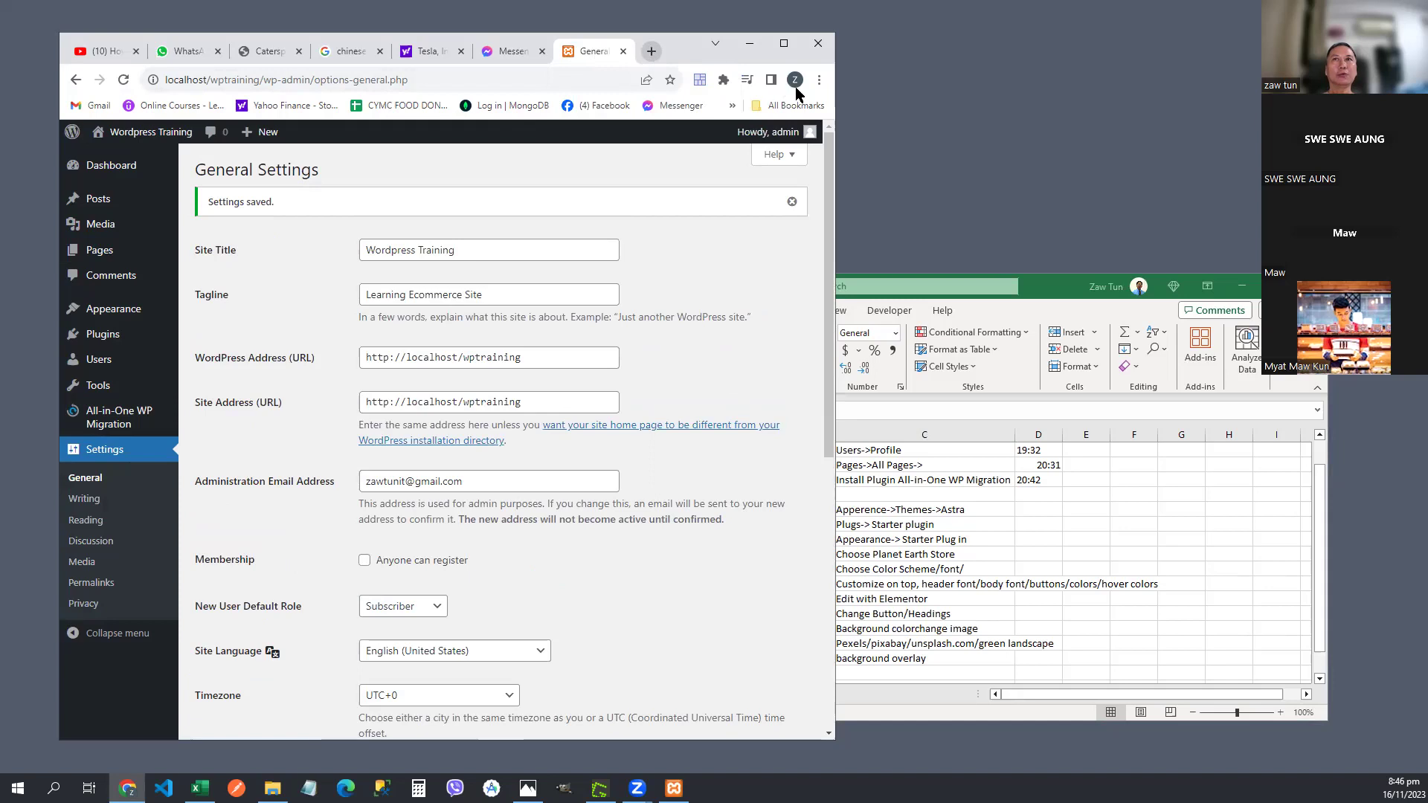
- Widen Chrome, load localhost/wptraining in a new tab, then return to the General Settings tab
left_click_drag(833, 93, 1021, 96)
left_click(840, 51)
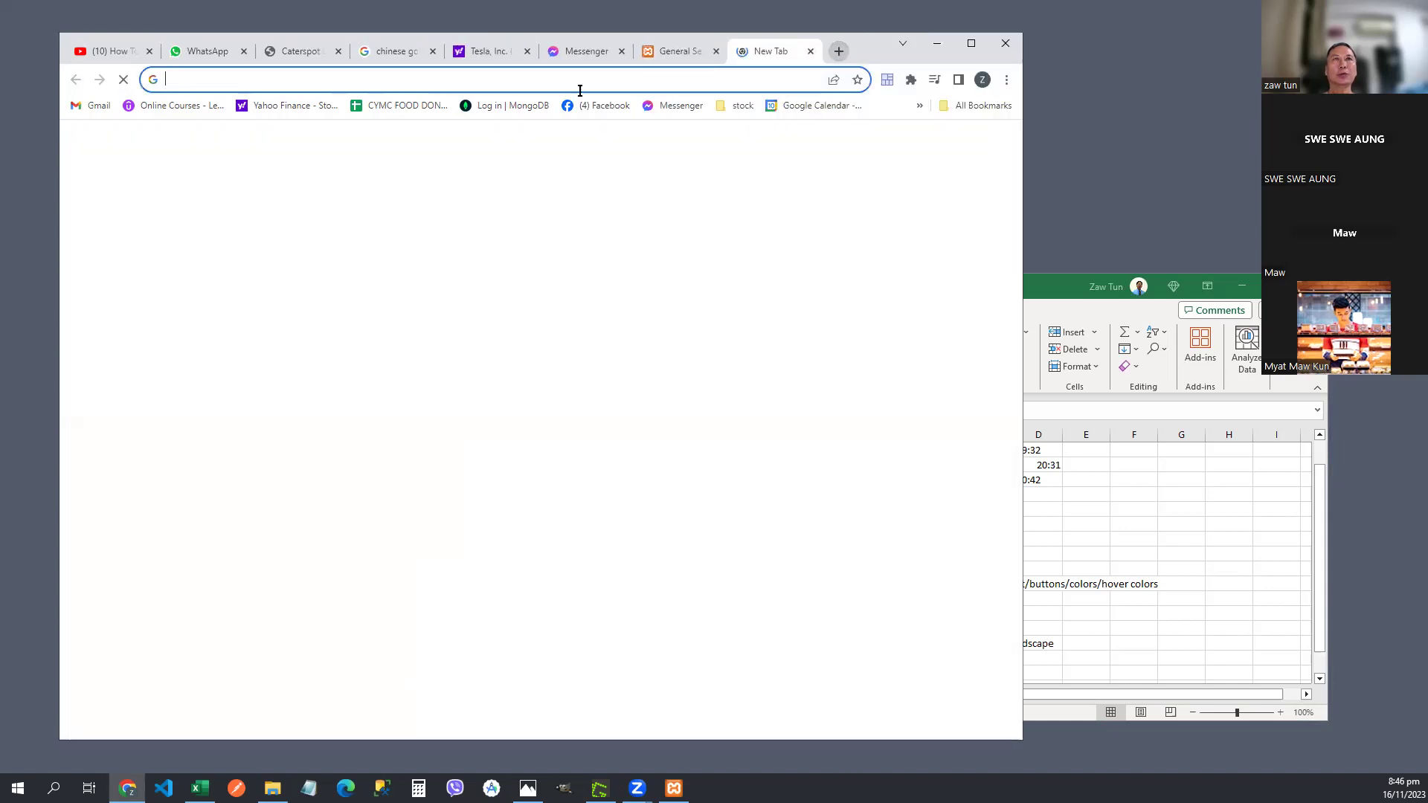
type("localhost/wptraining")
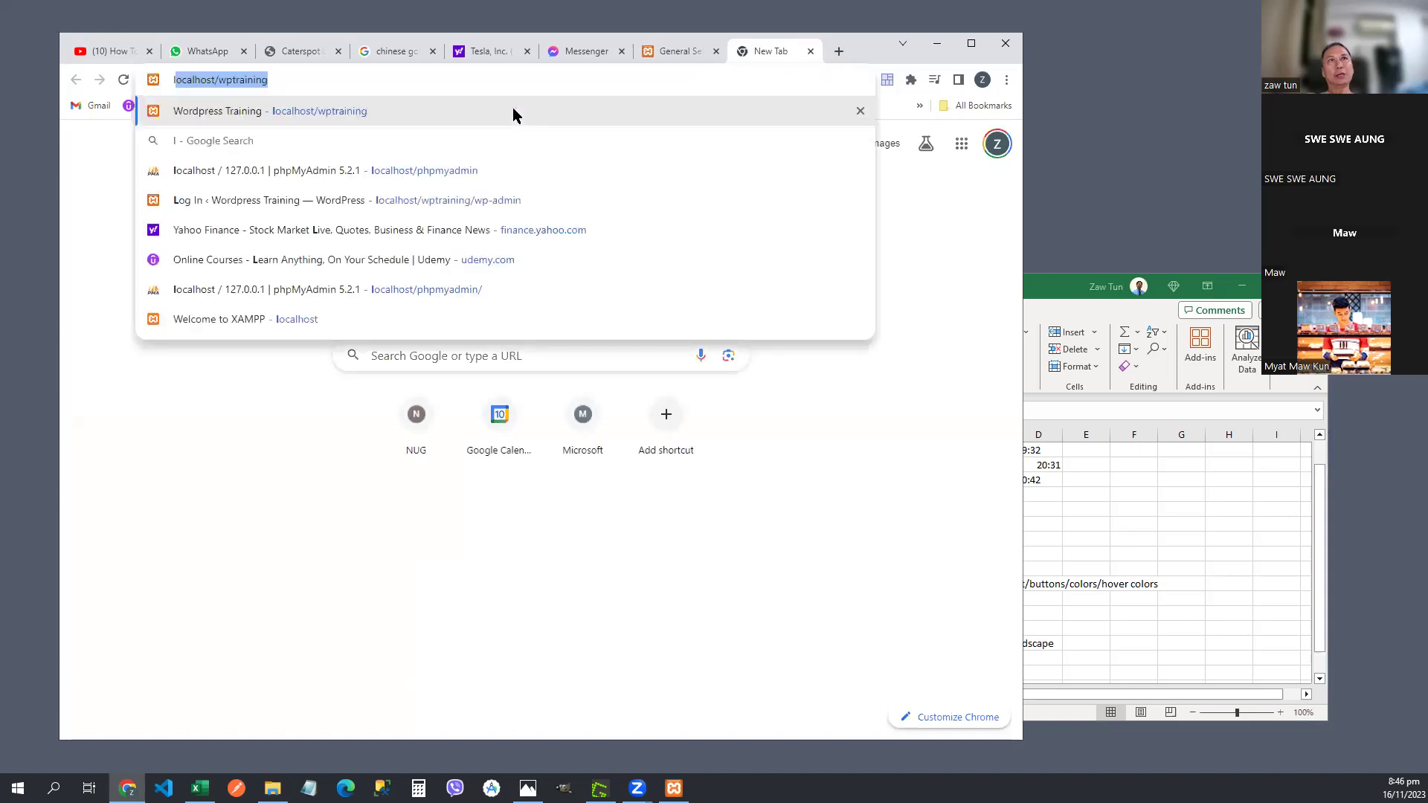
key("Return")
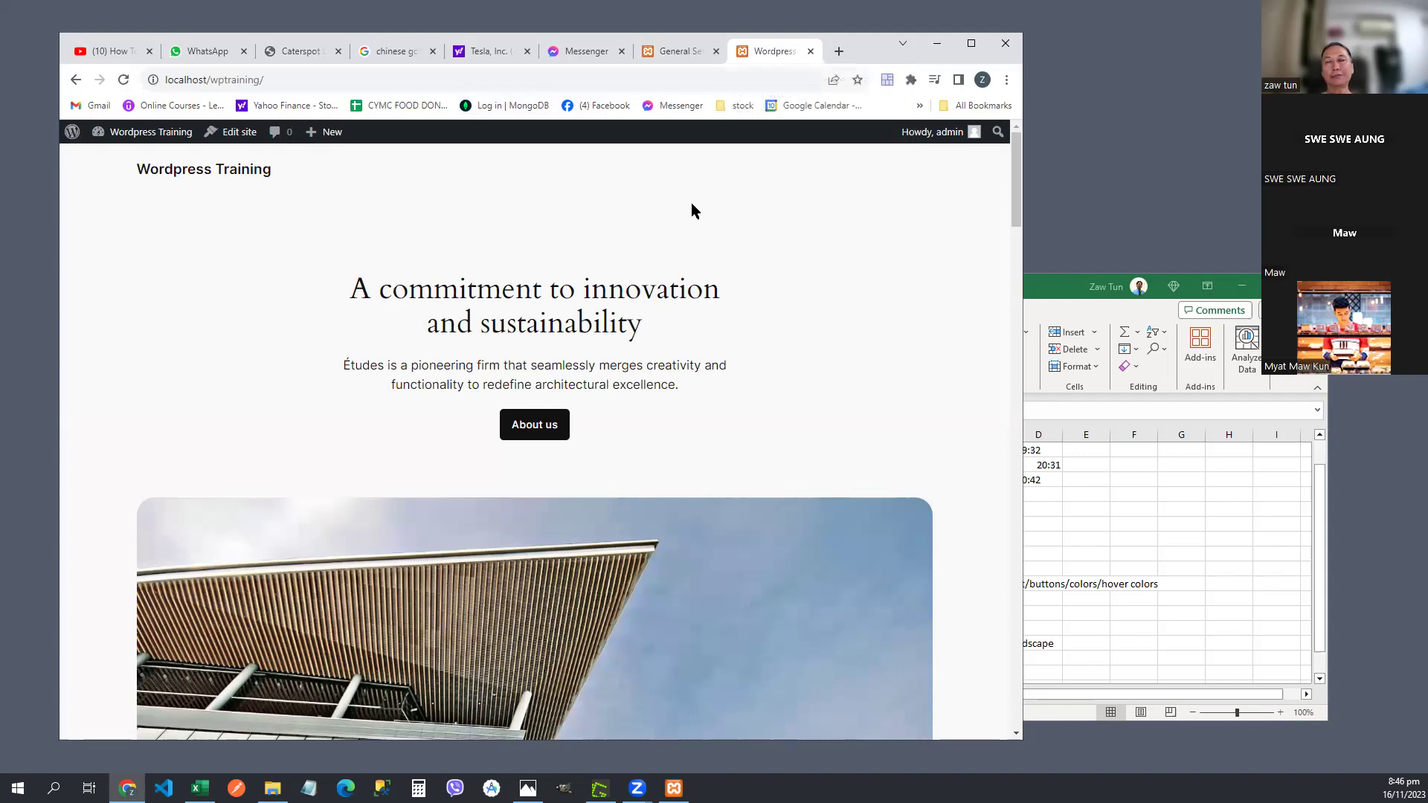
left_click(676, 52)
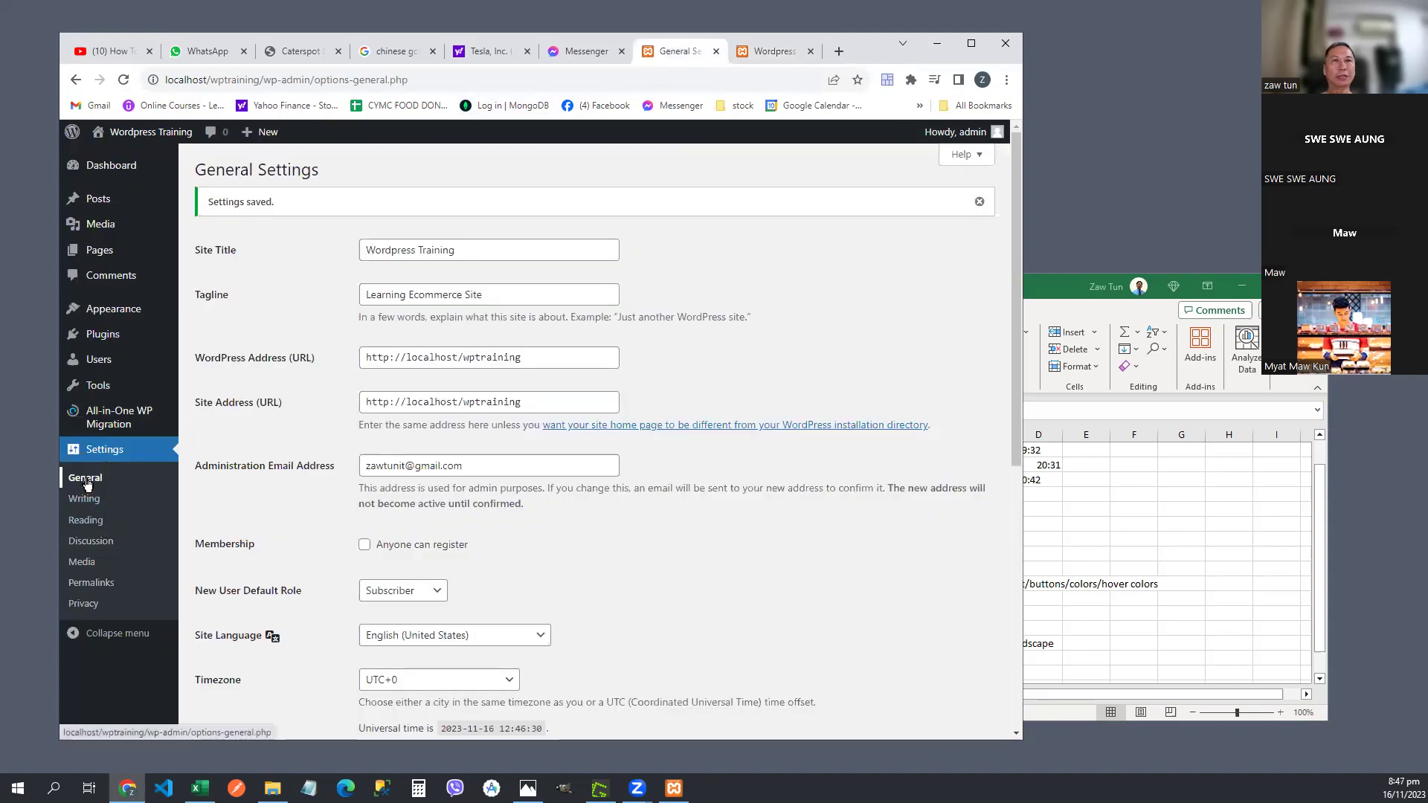
- Reload Settings > General and scroll through the saved settings form
left_click(104, 448)
left_click(91, 484)
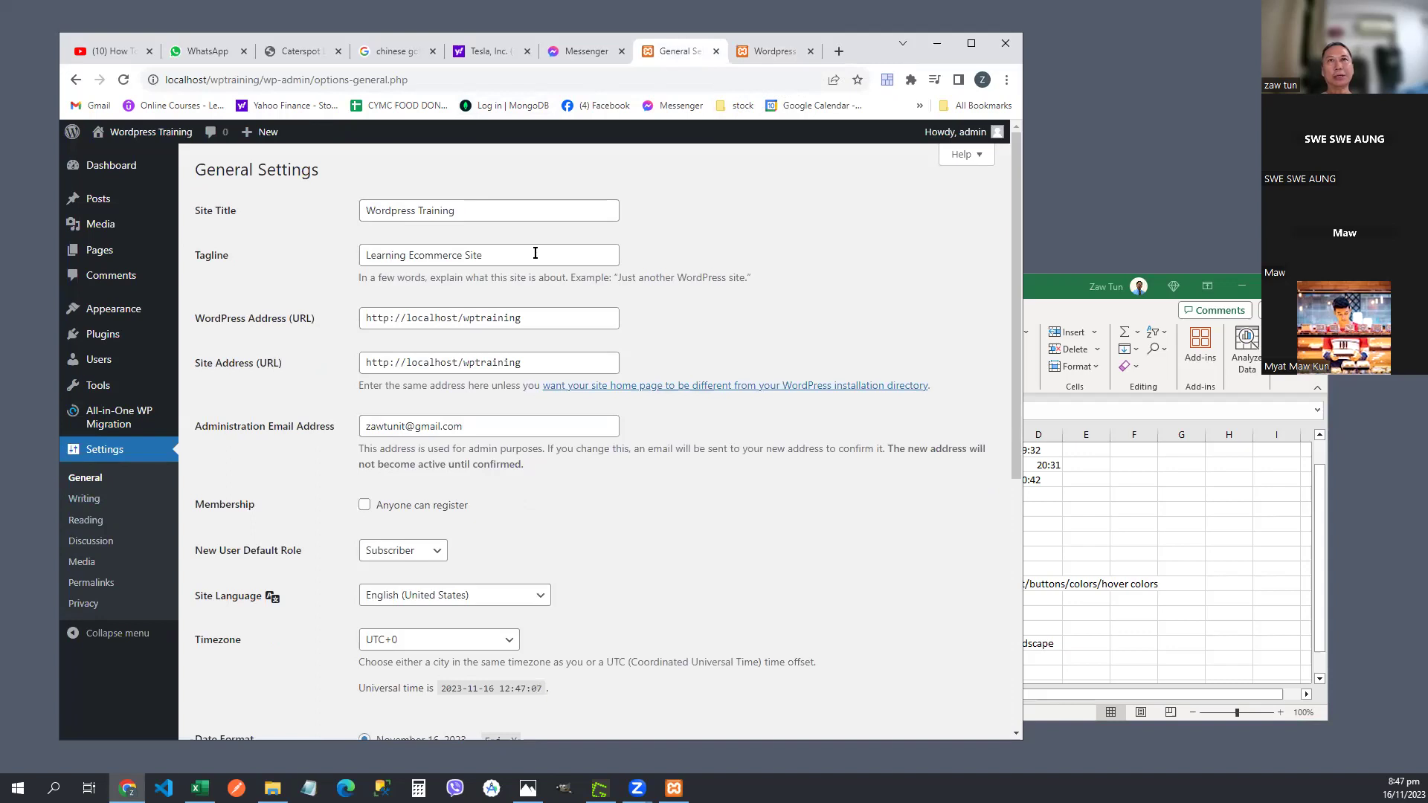
scroll(738, 420, "down", 6)
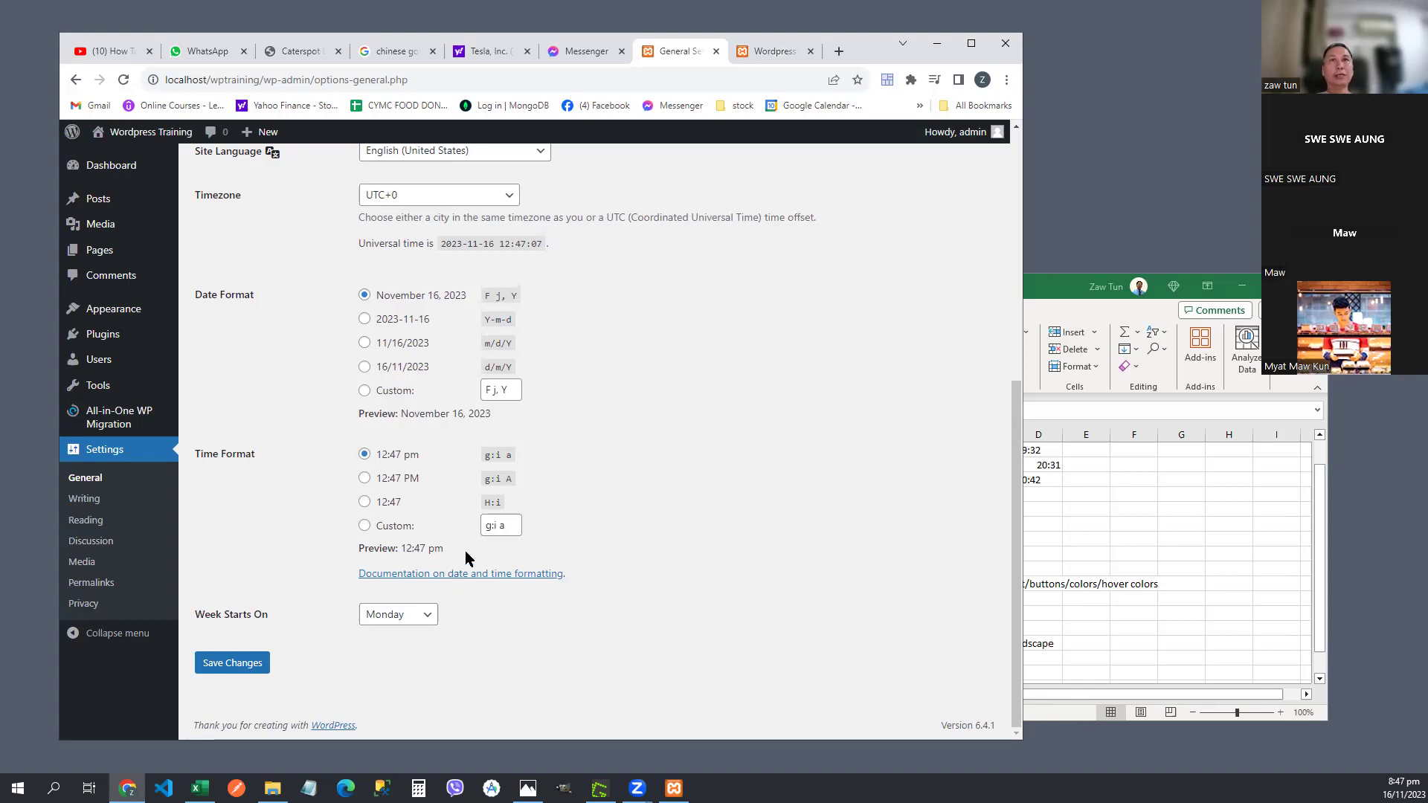
scroll(478, 534, "up", 5)
scroll(357, 342, "up", 1)
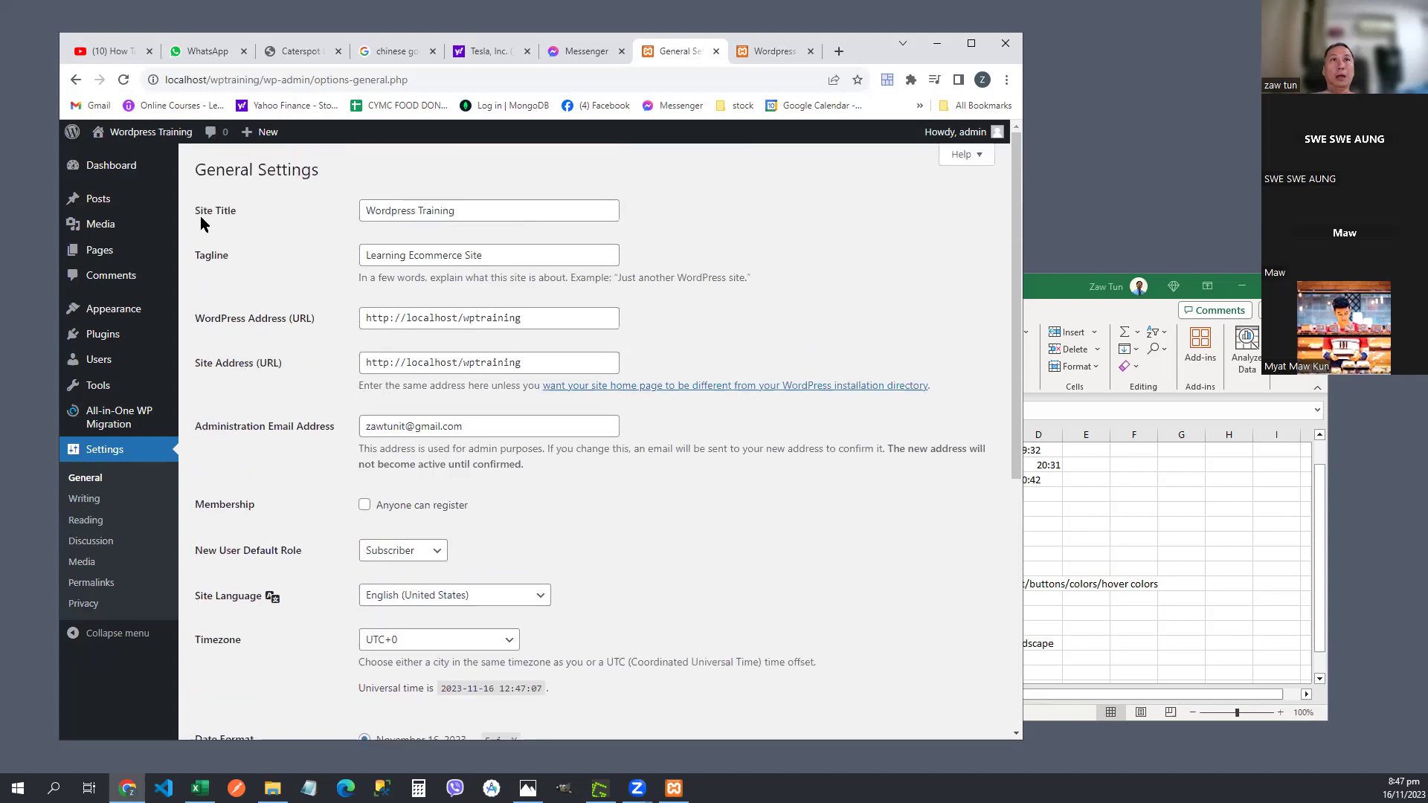
scroll(261, 396, "down", 4)
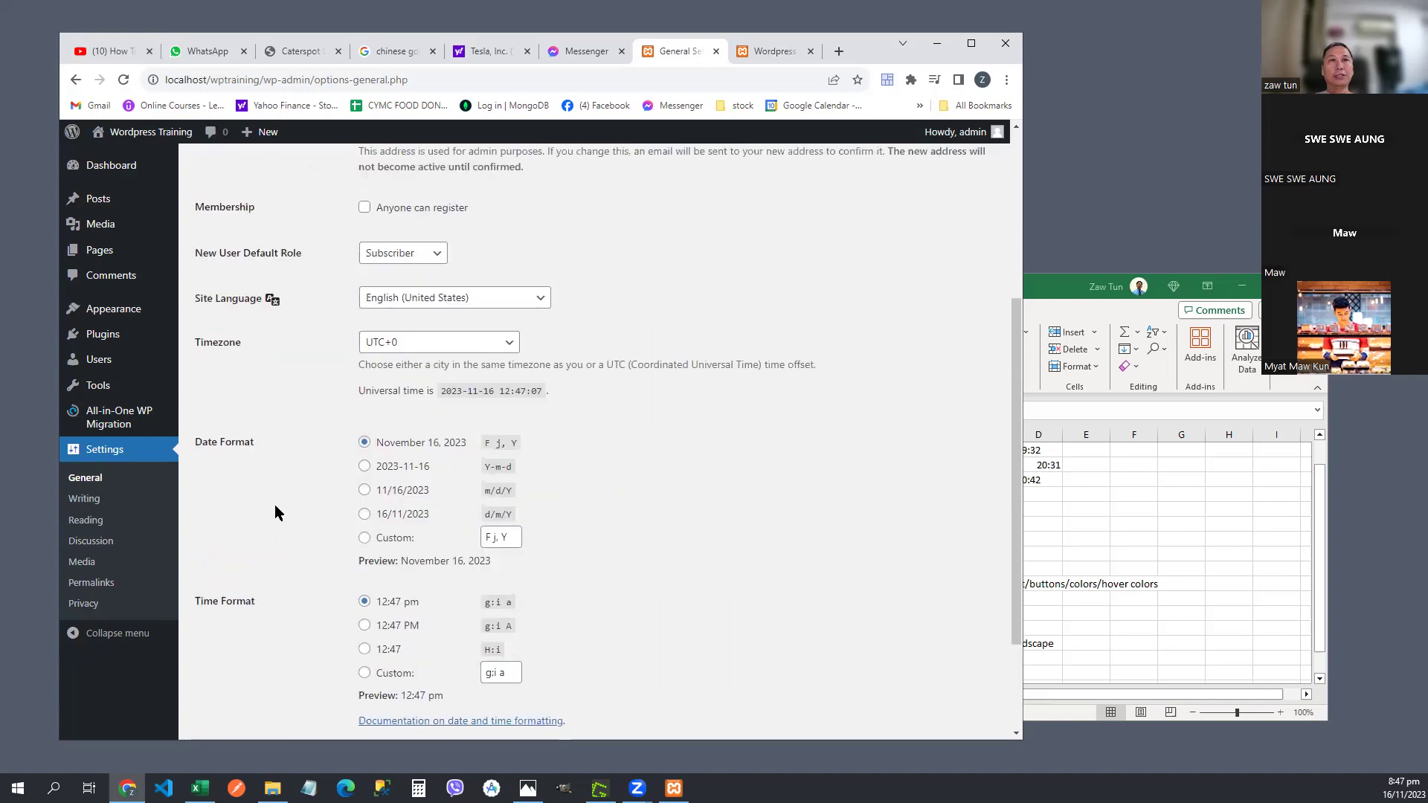
scroll(252, 668, "down", 2)
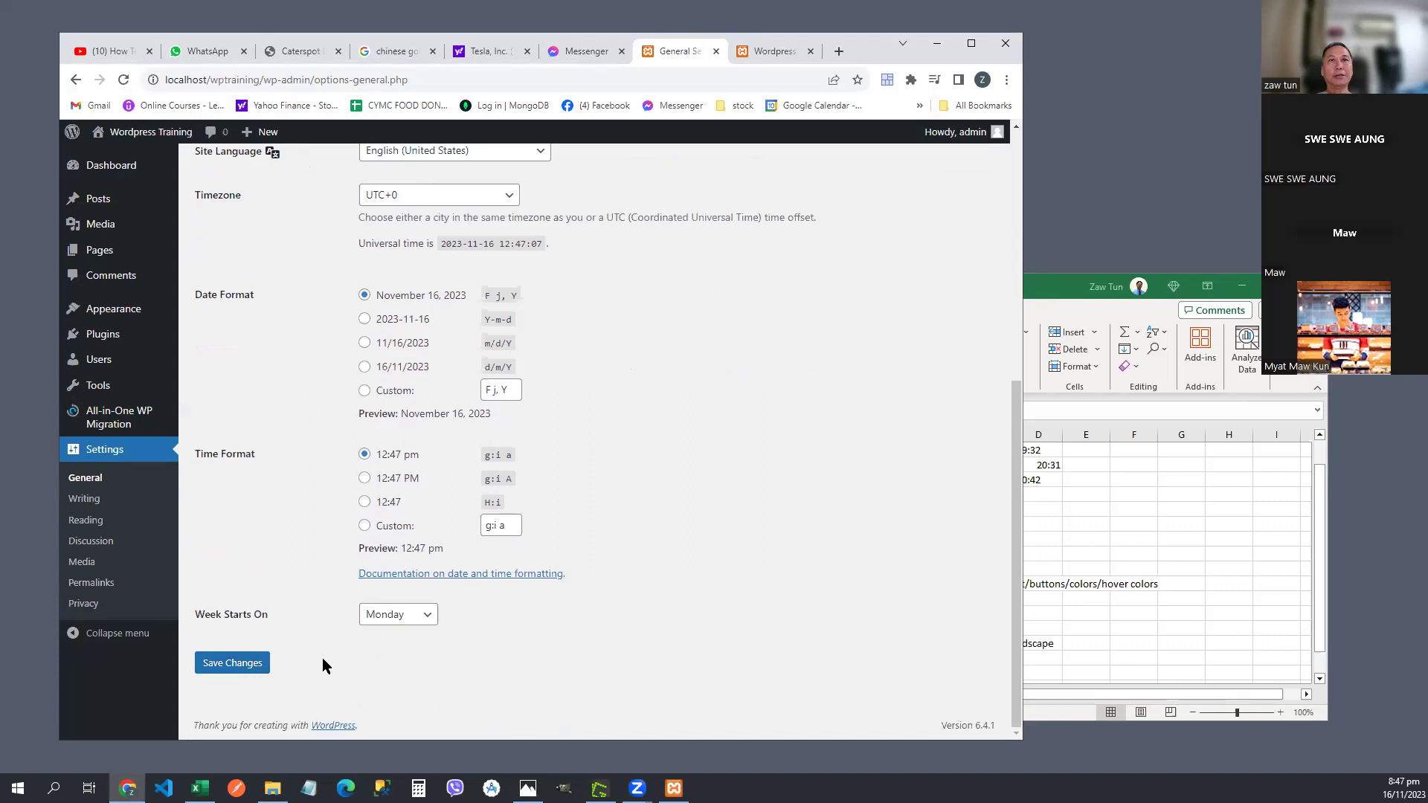
- Switch to the front page tab and check its title now shows 'Learning Ecommerce Site'
left_click(770, 53)
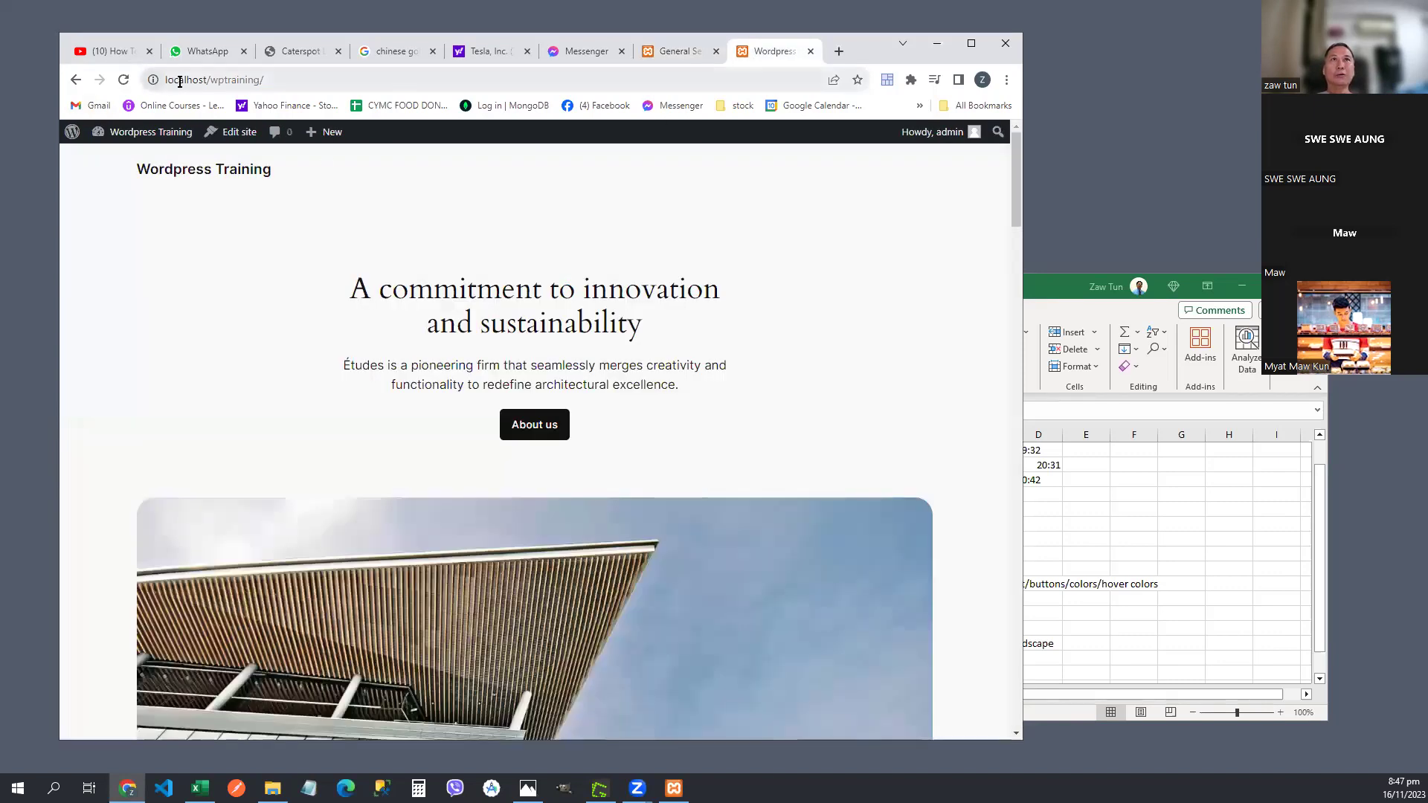
left_click(276, 79)
left_click(283, 79)
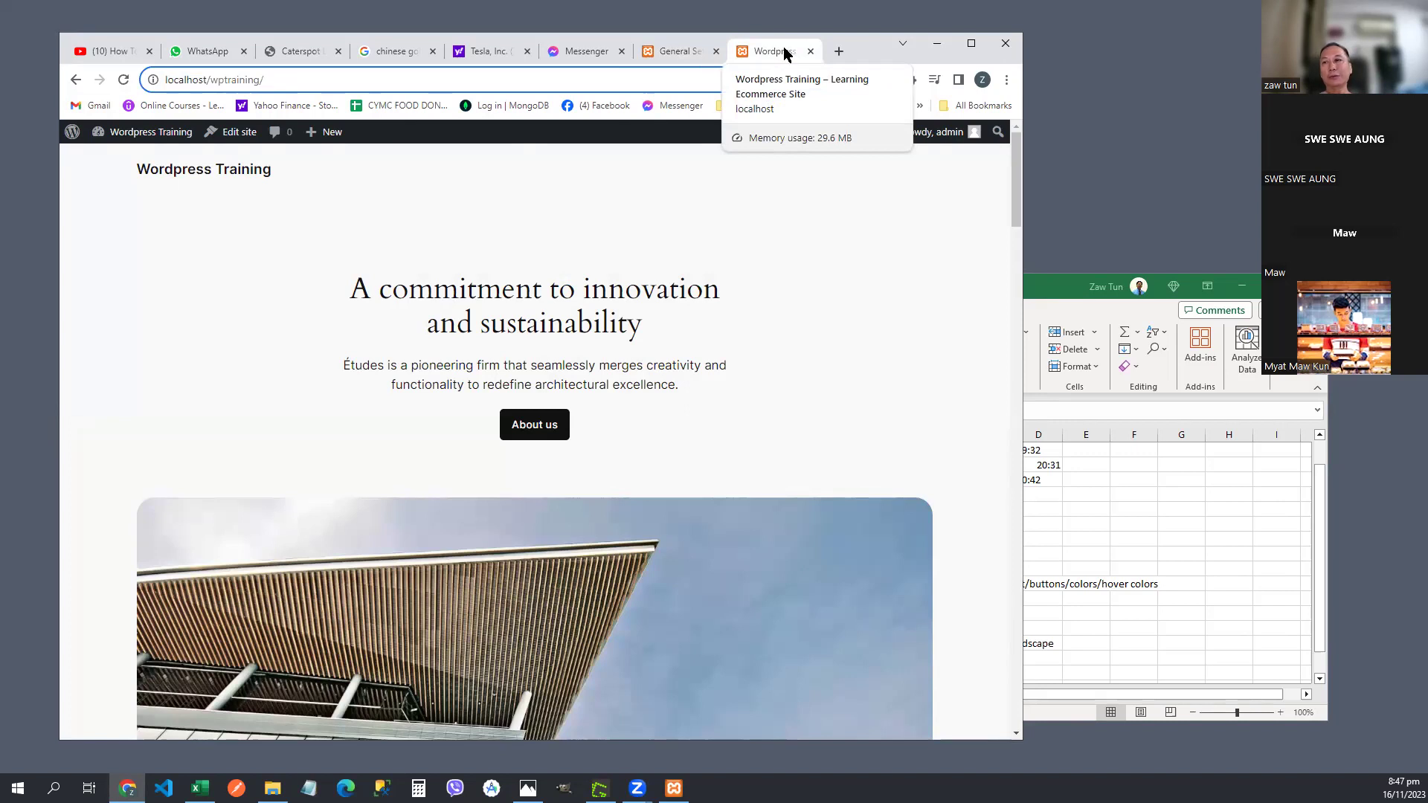
- Switch from the site's front page tab back to the General Settings tab
left_click(793, 239)
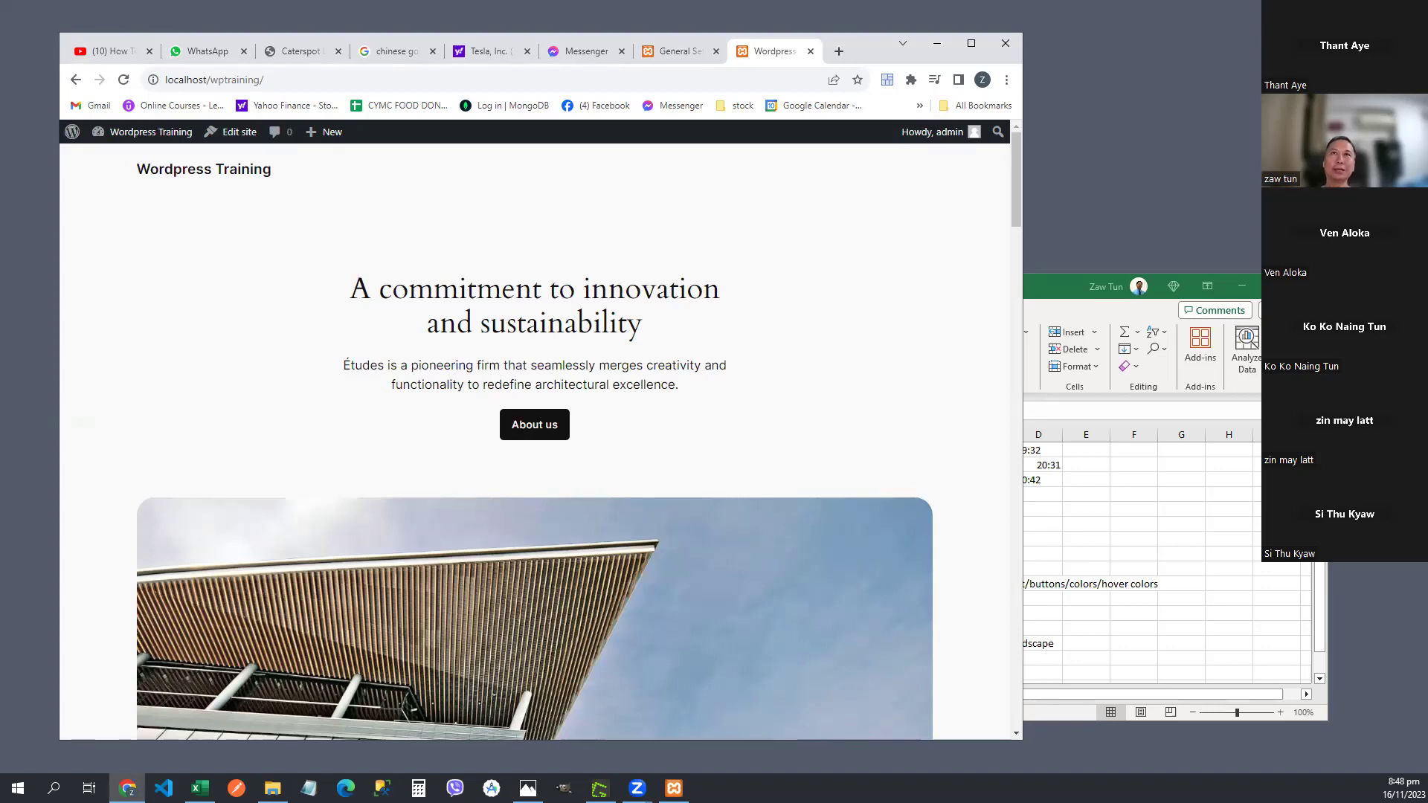
left_click(679, 52)
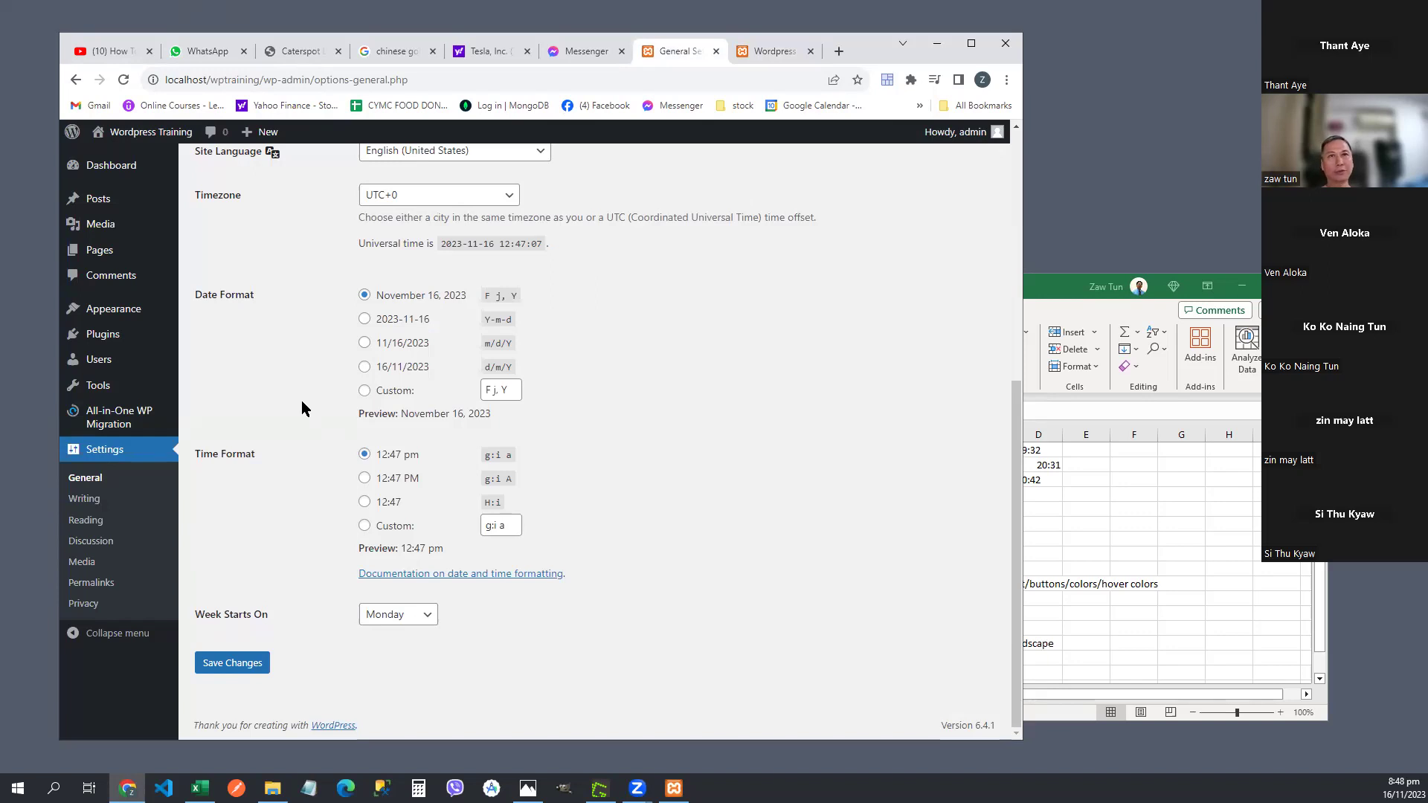
left_click(1064, 509)
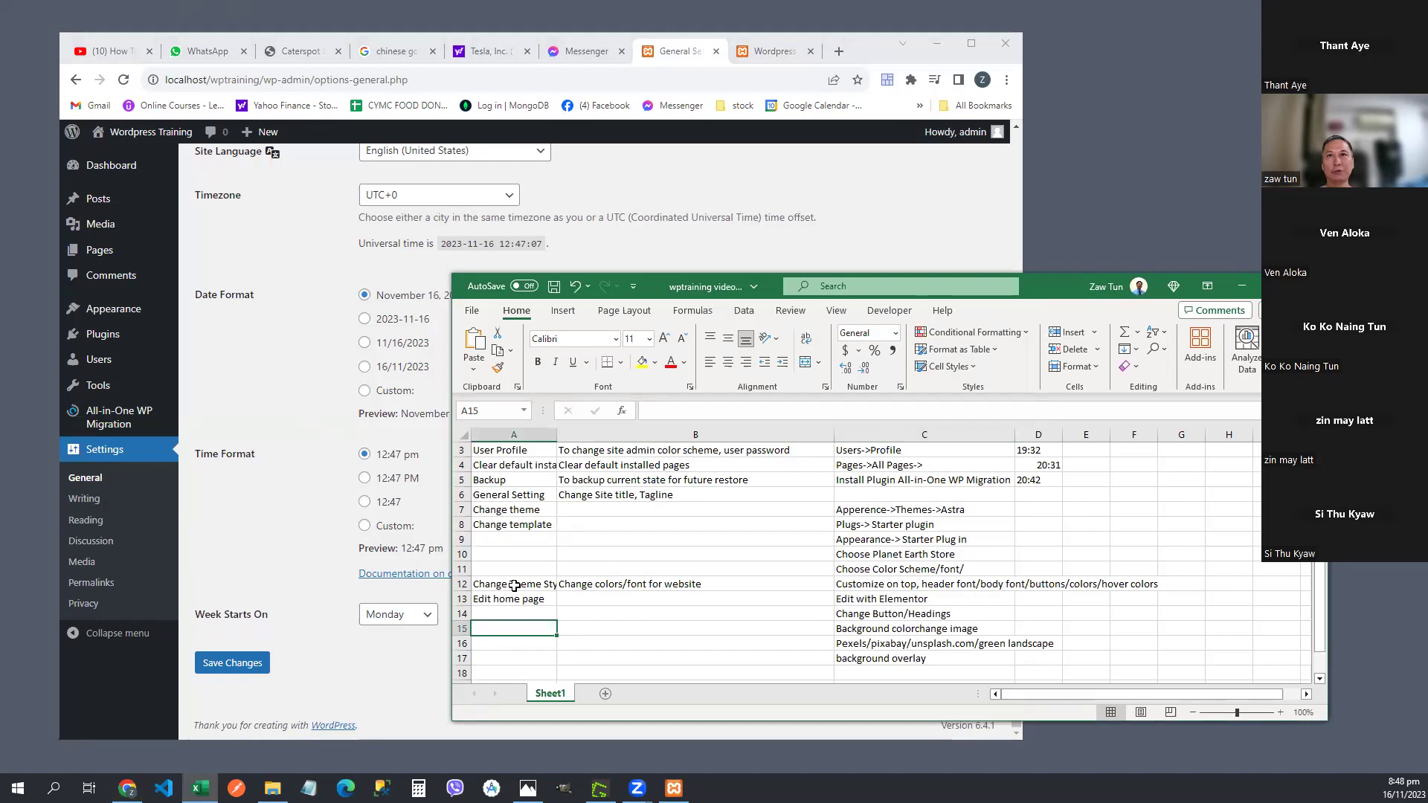
left_click(508, 510)
left_click_drag(508, 511, 869, 519)
left_click_drag(534, 525, 884, 526)
left_click_drag(519, 510, 933, 523)
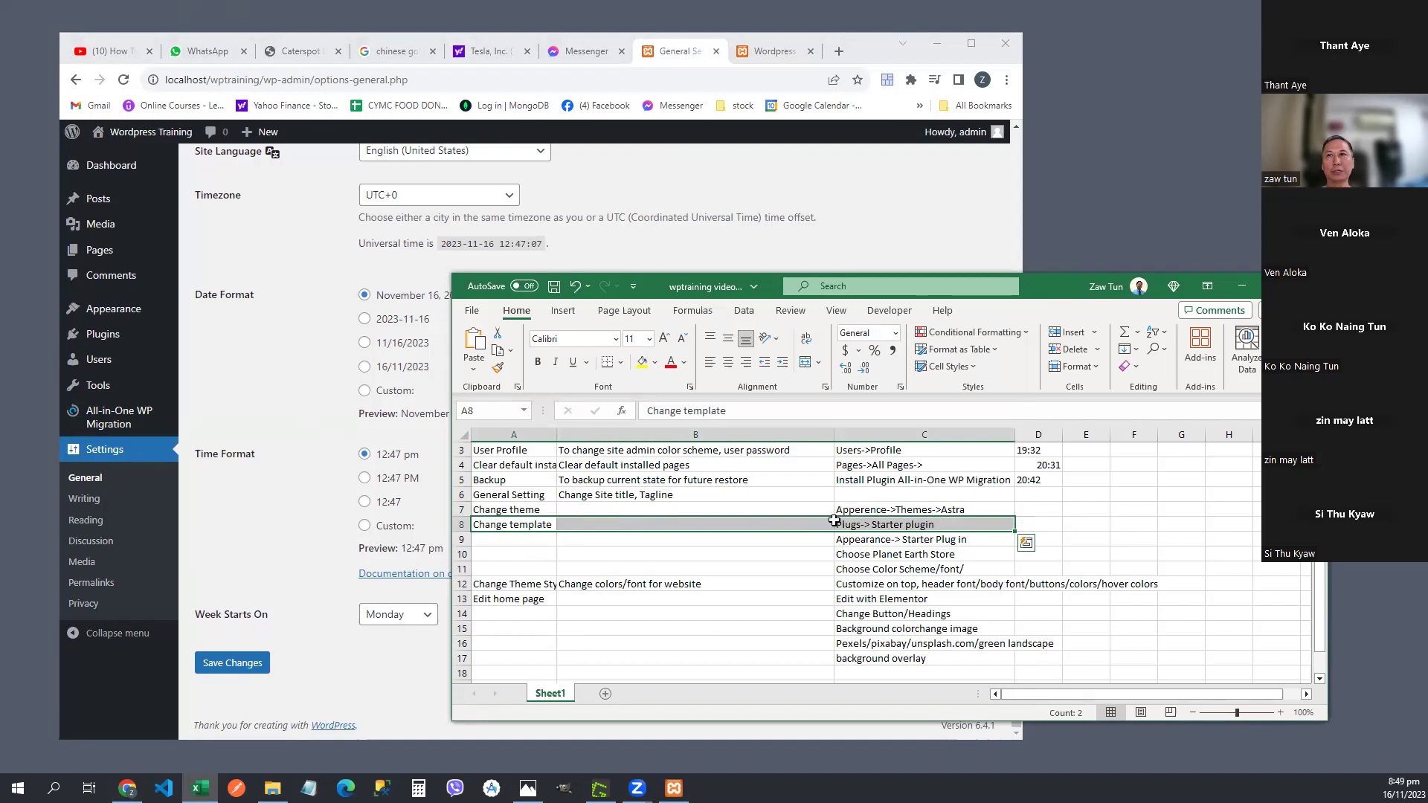
left_click(525, 511)
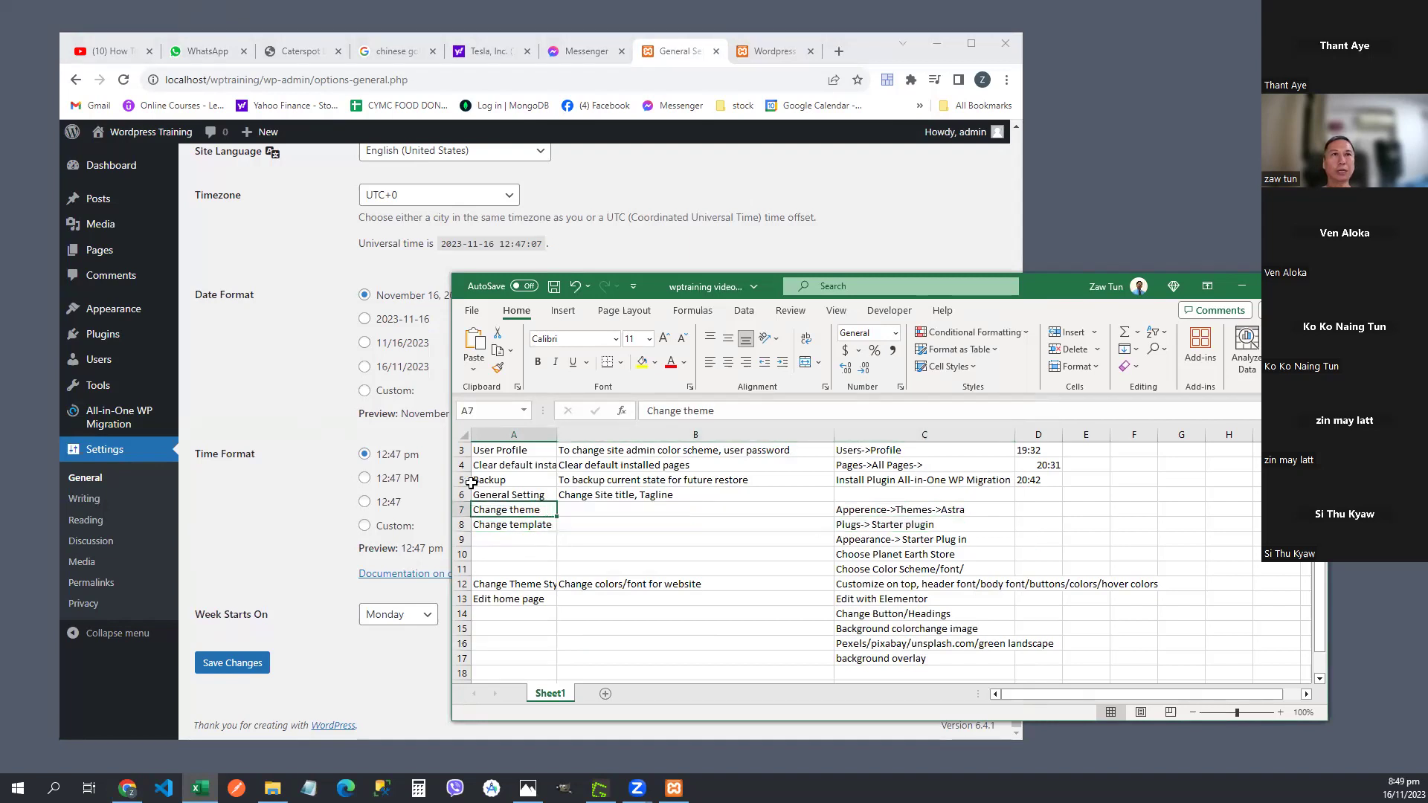
left_click(244, 340)
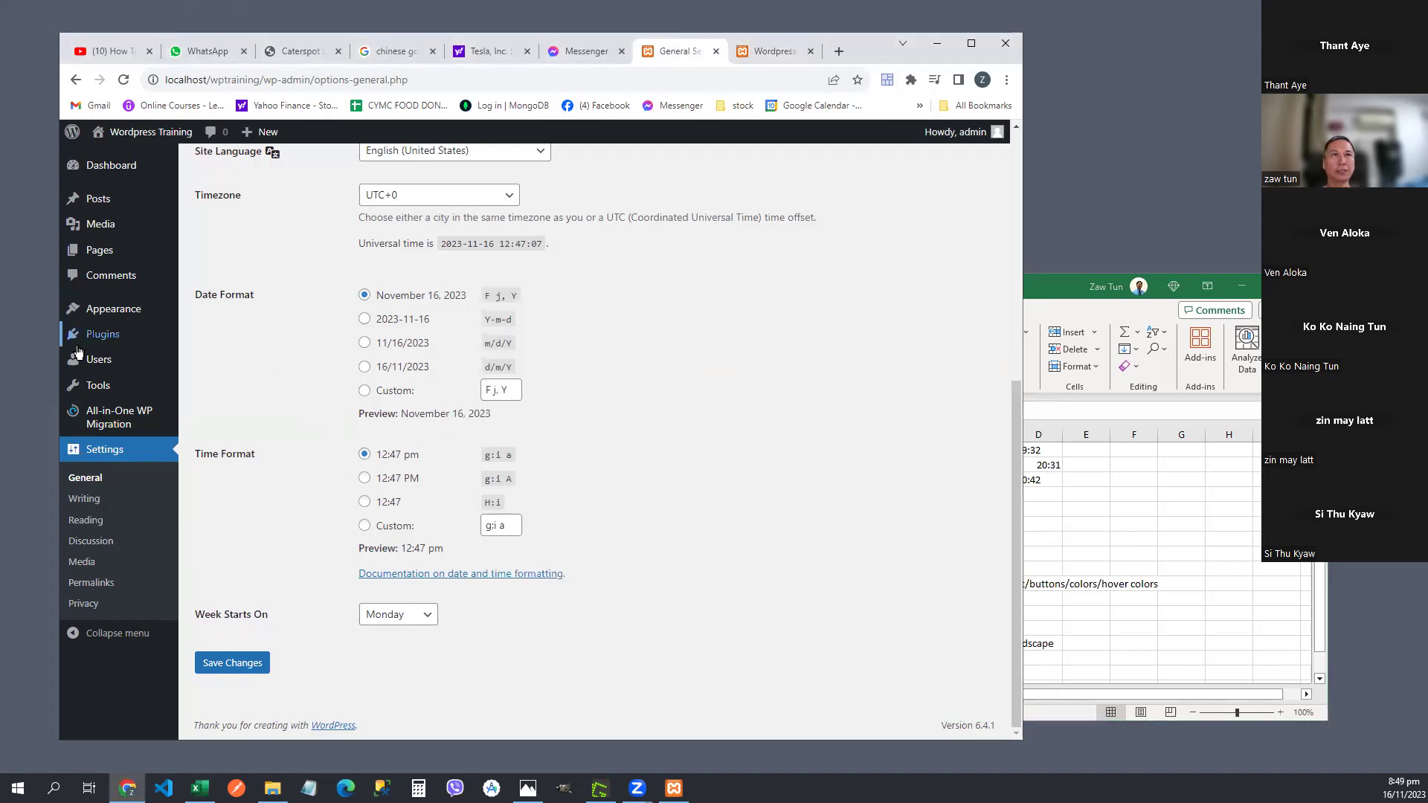
- Visit Plugins > Add New Plugin, then open Appearance > Themes showing Twenty Twenty-Four active
mouse_move(90, 338)
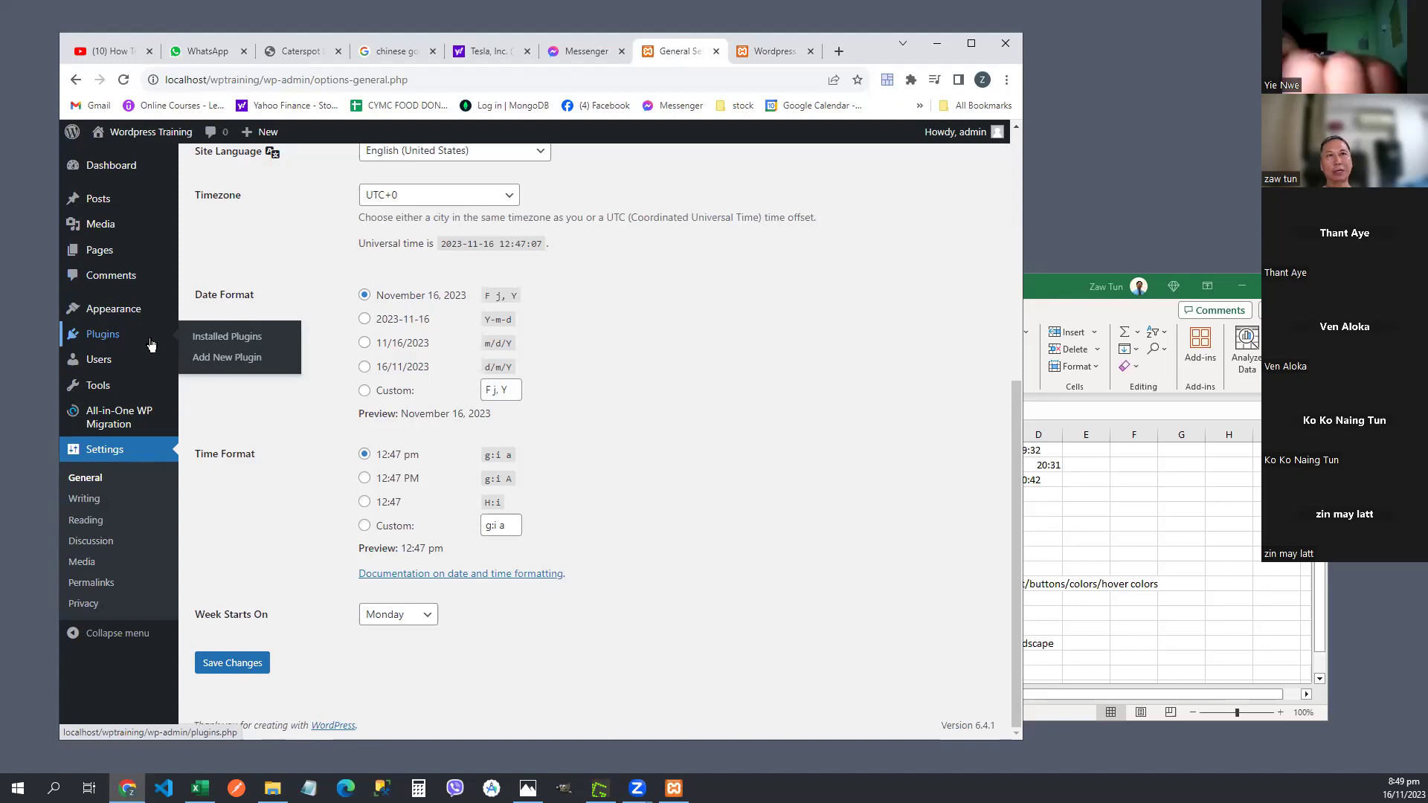
left_click(228, 360)
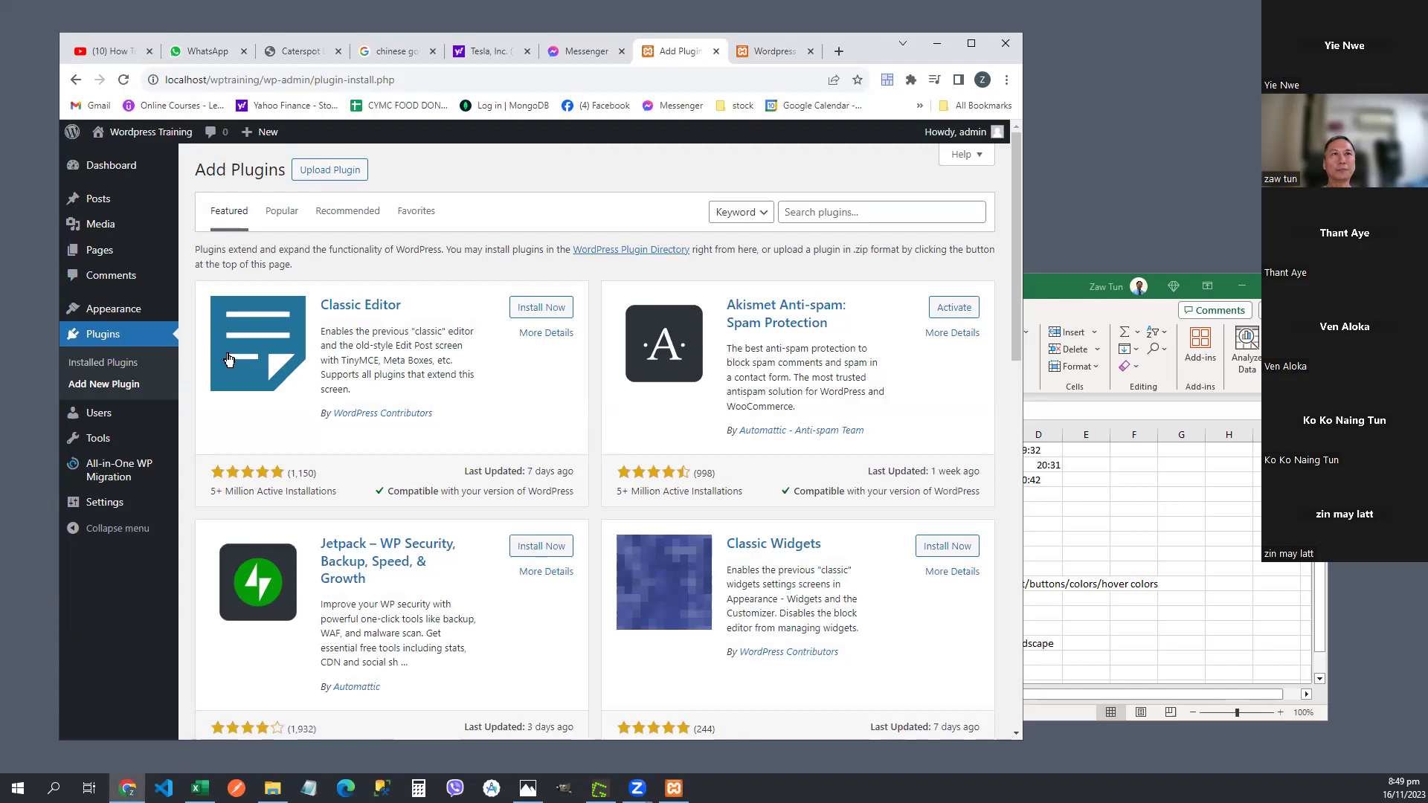
mouse_move(128, 311)
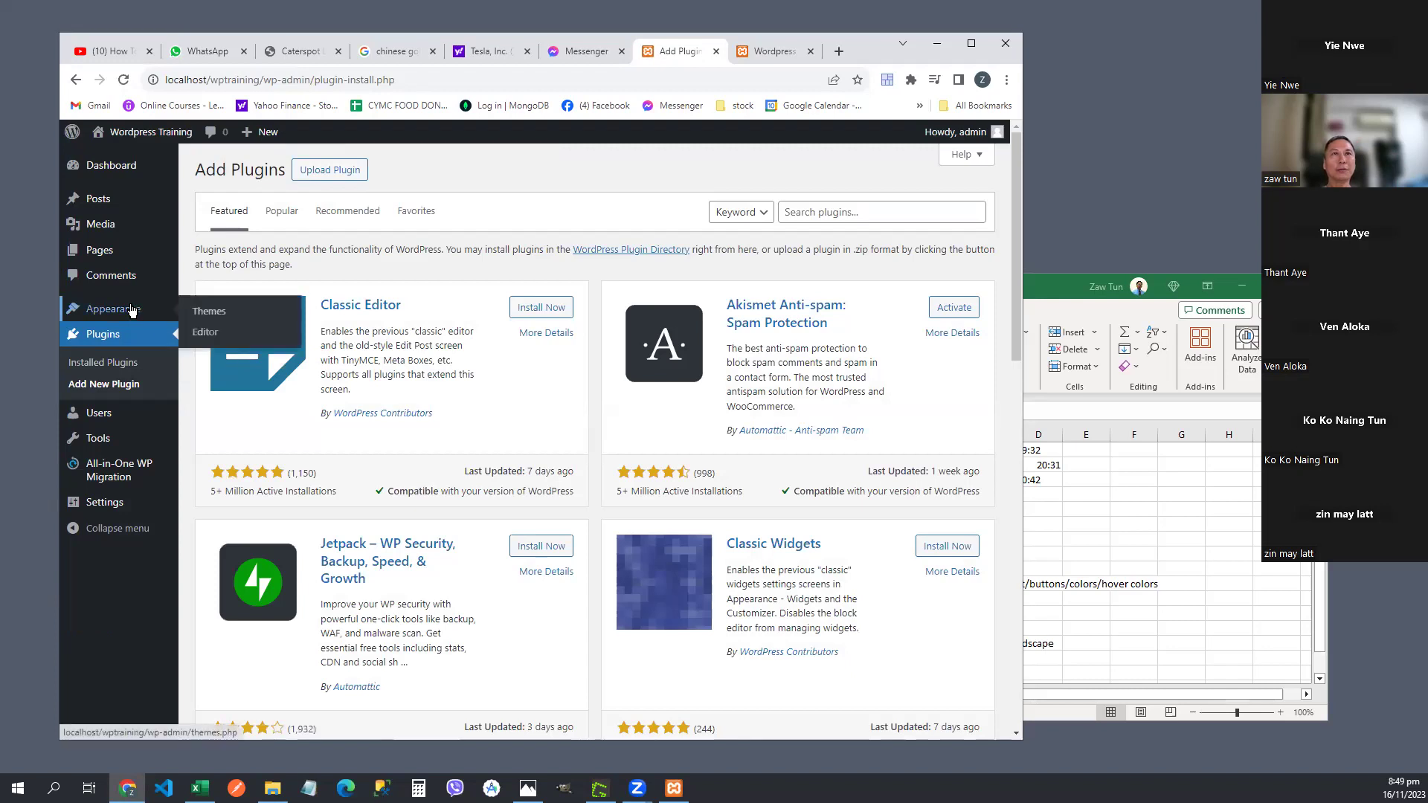
left_click(216, 319)
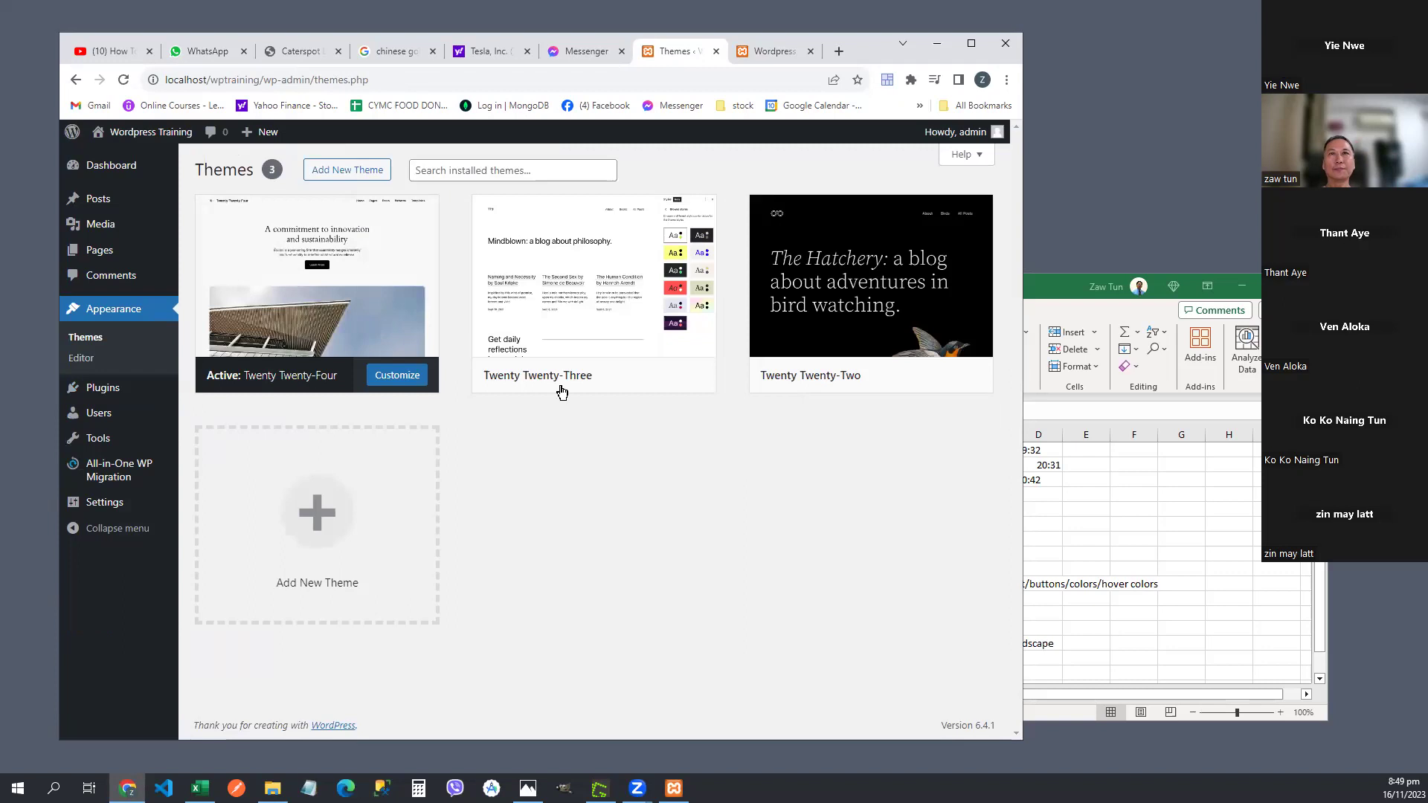
- Browse the Popular themes list including Astra, return to installed Themes, then bring the Excel notes forward
left_click(355, 174)
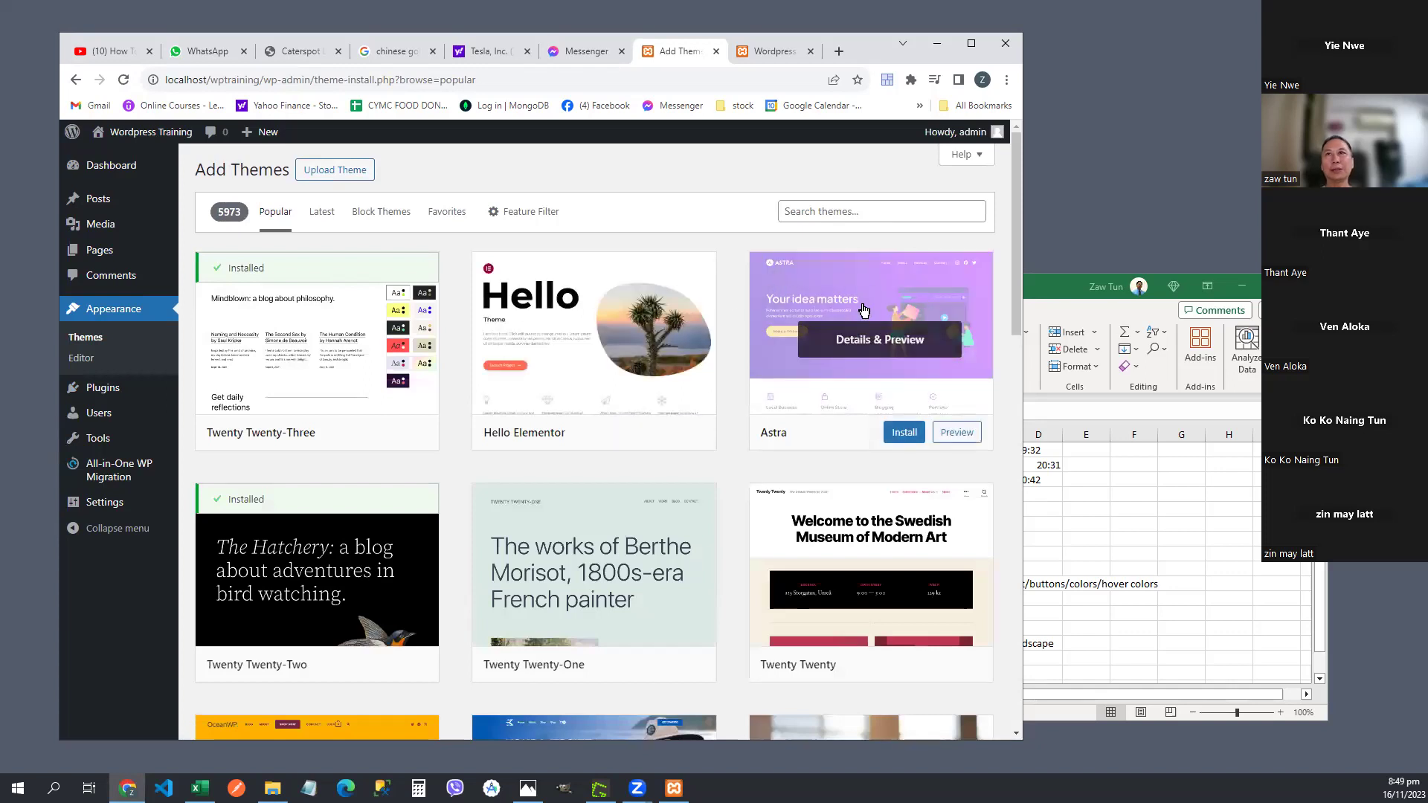
scroll(595, 468, "down", 1)
scroll(595, 465, "down", 3)
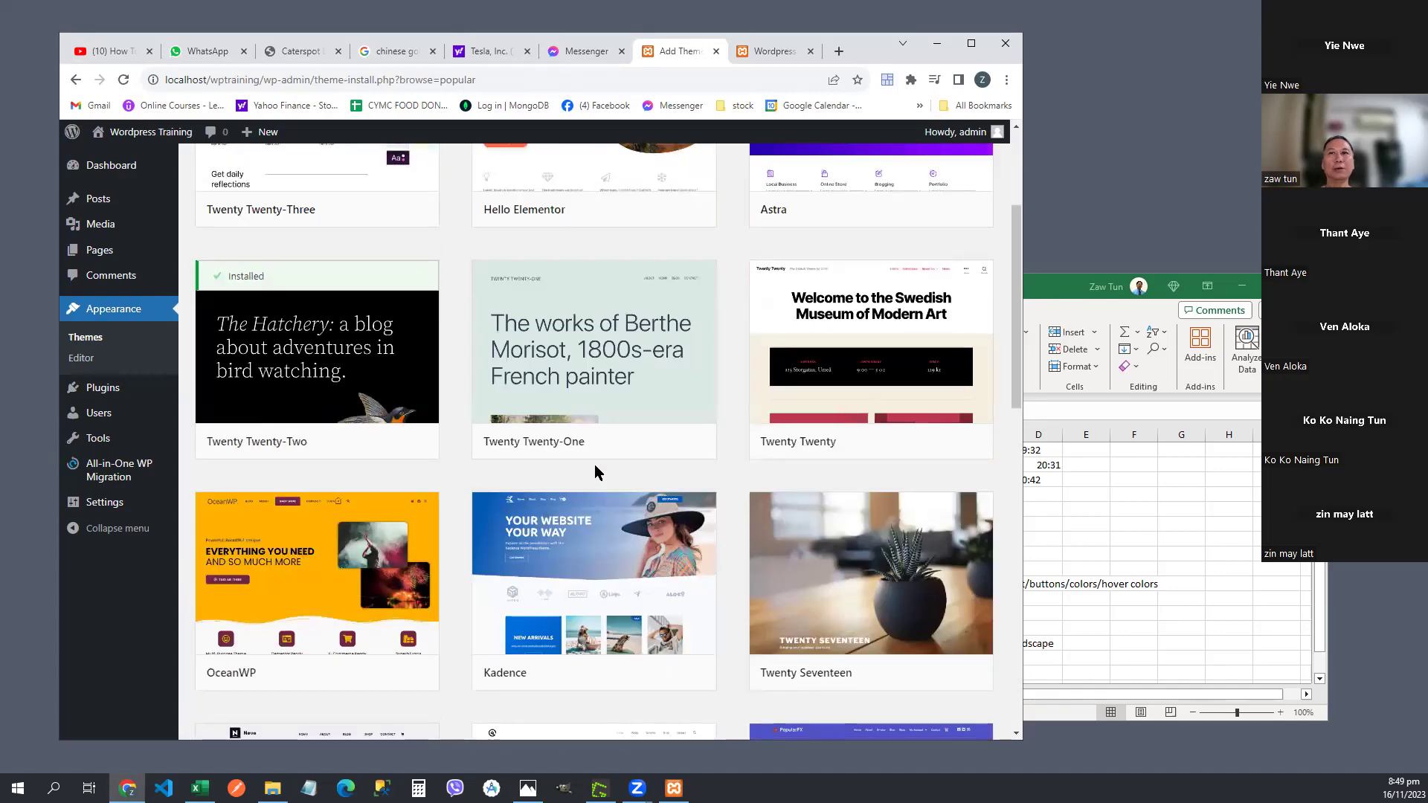
scroll(595, 471, "up", 3)
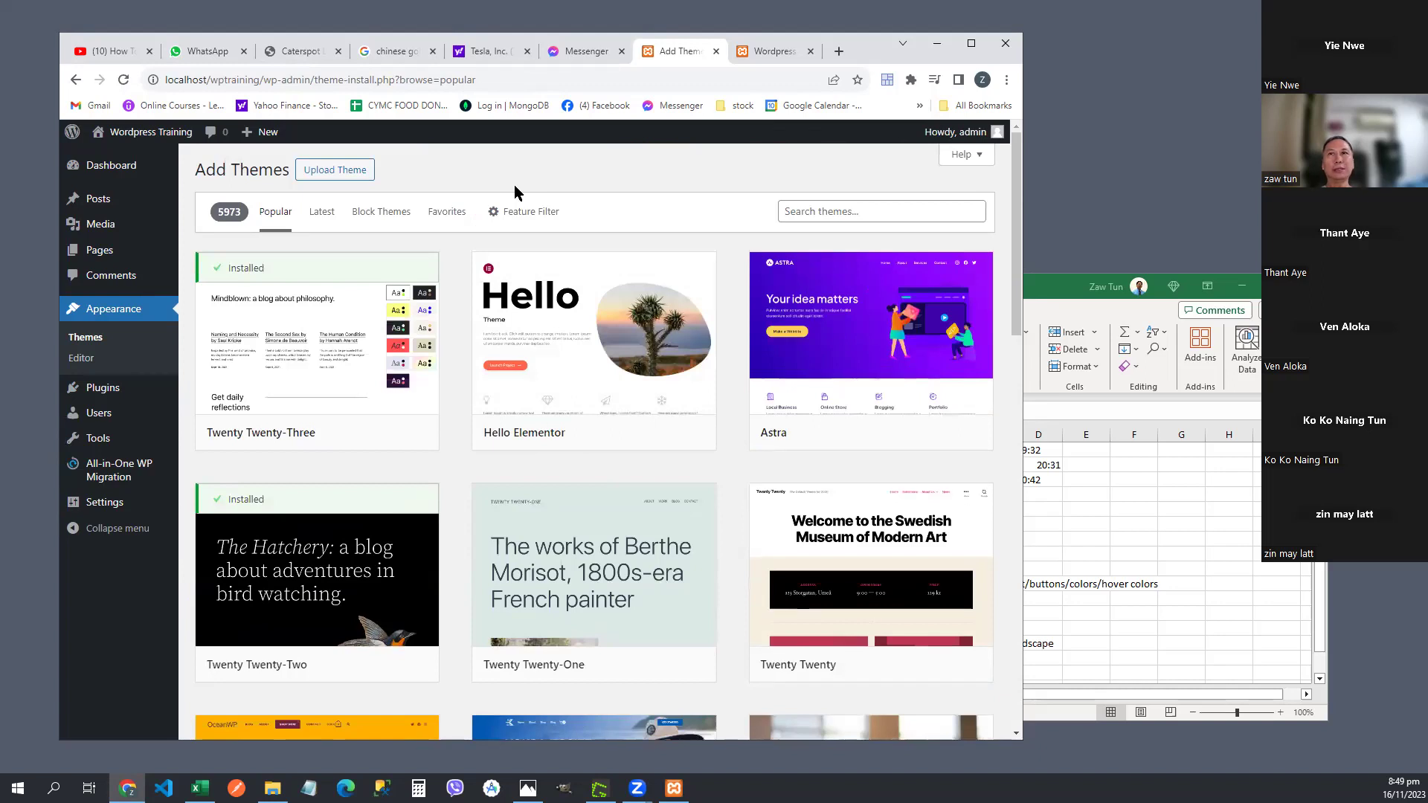
left_click(103, 315)
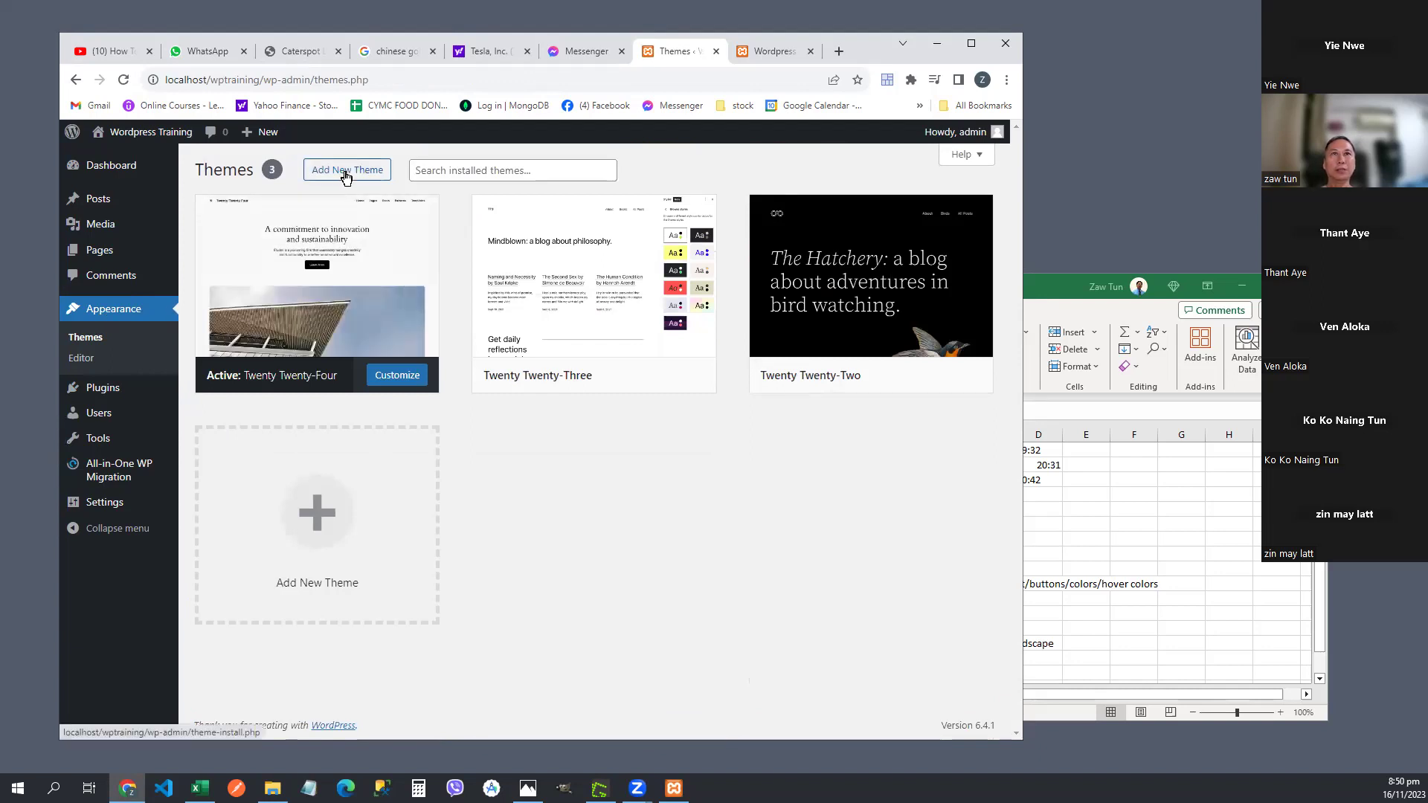
left_click(1128, 558)
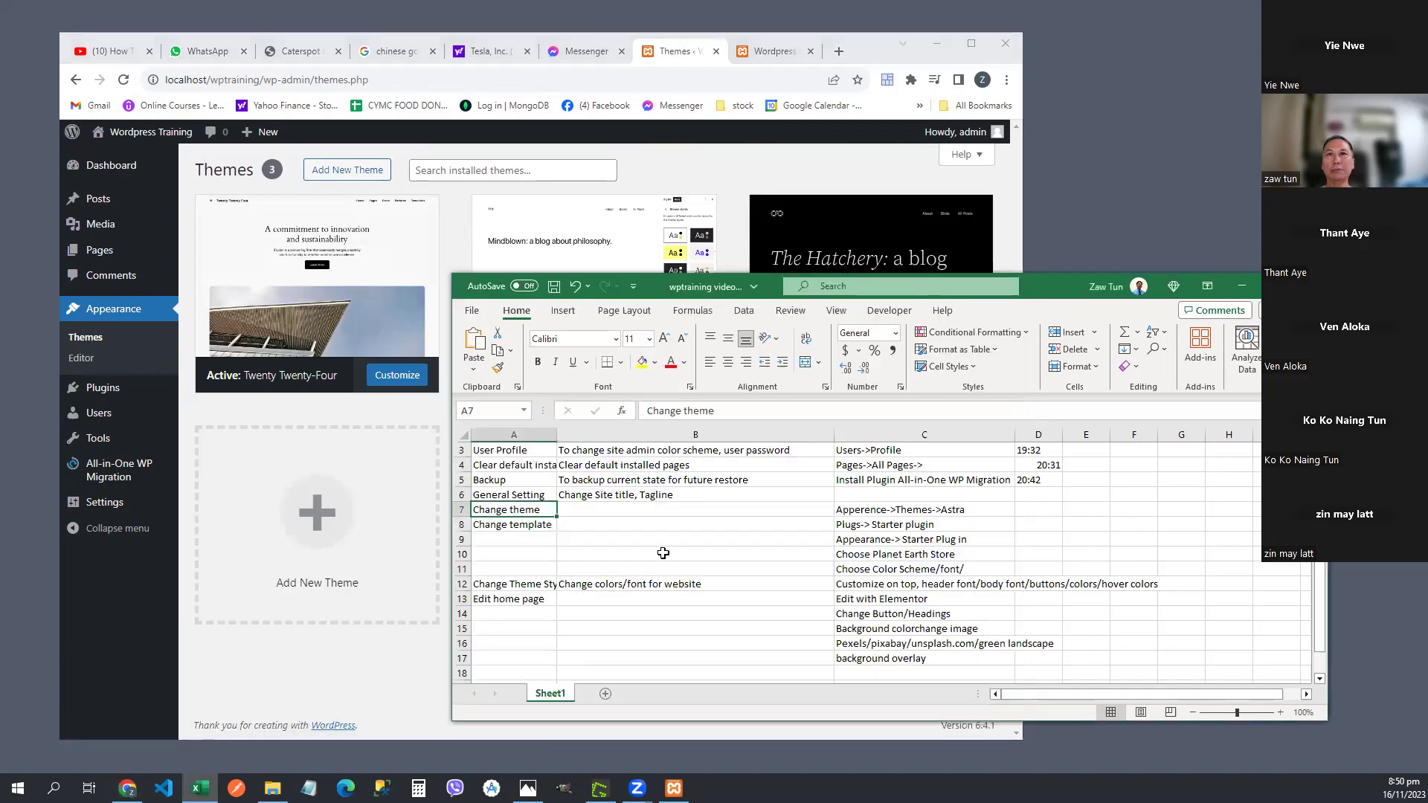
- Insert 'Add New ' in Excel cell C7 to read 'Apperence->Add New Themes->Astra', then return to WordPress
left_click(863, 512)
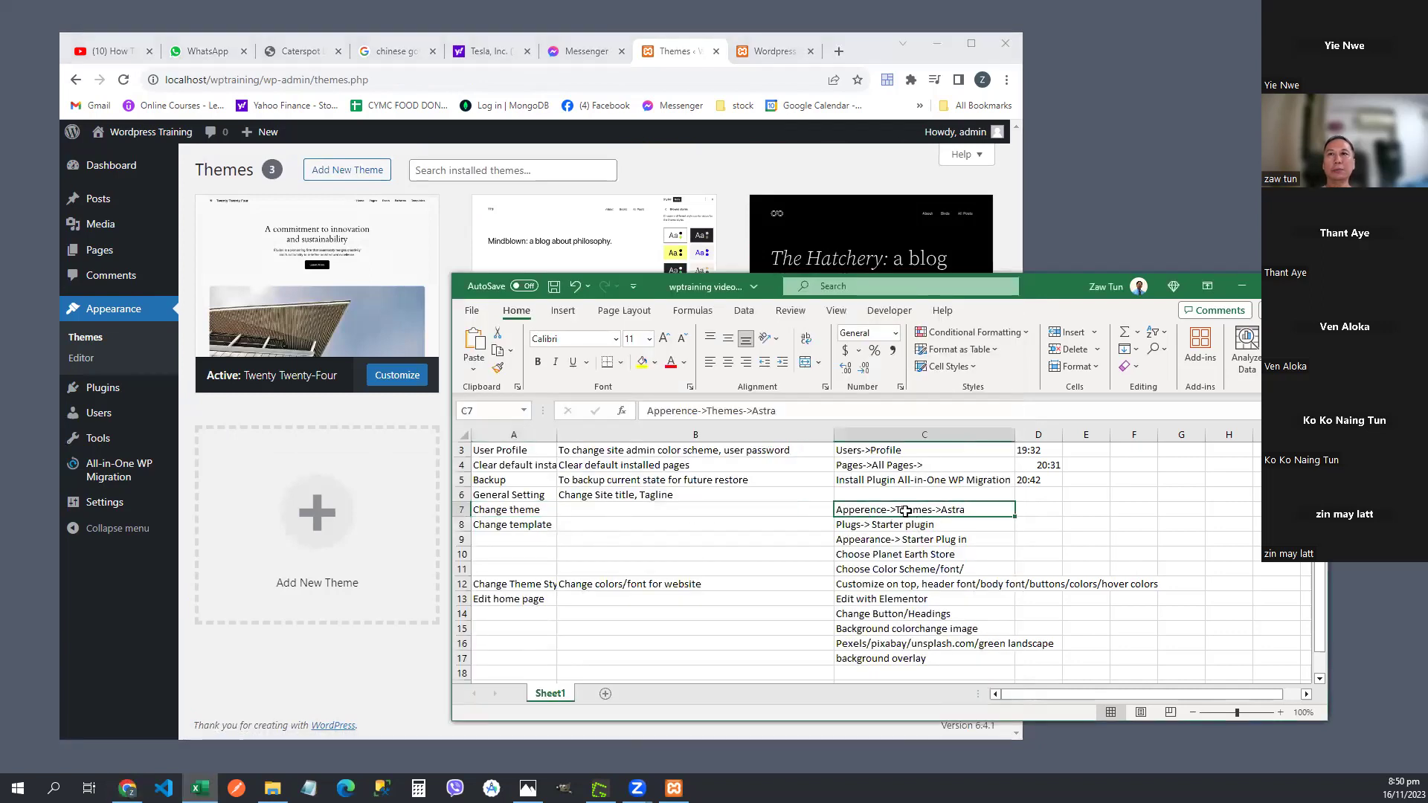
double_click(906, 511)
type("//")
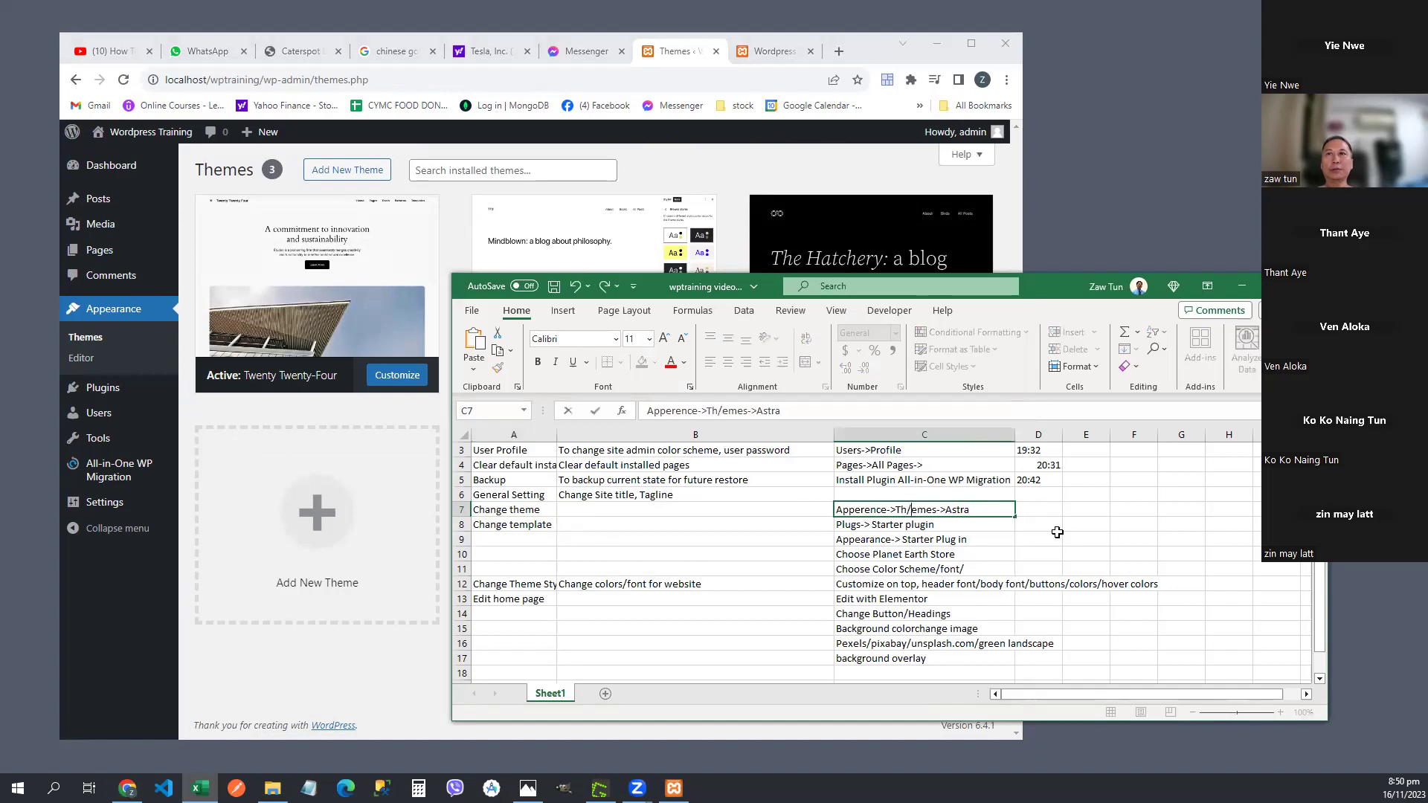
key("BackSpace")
key("BackSpace")
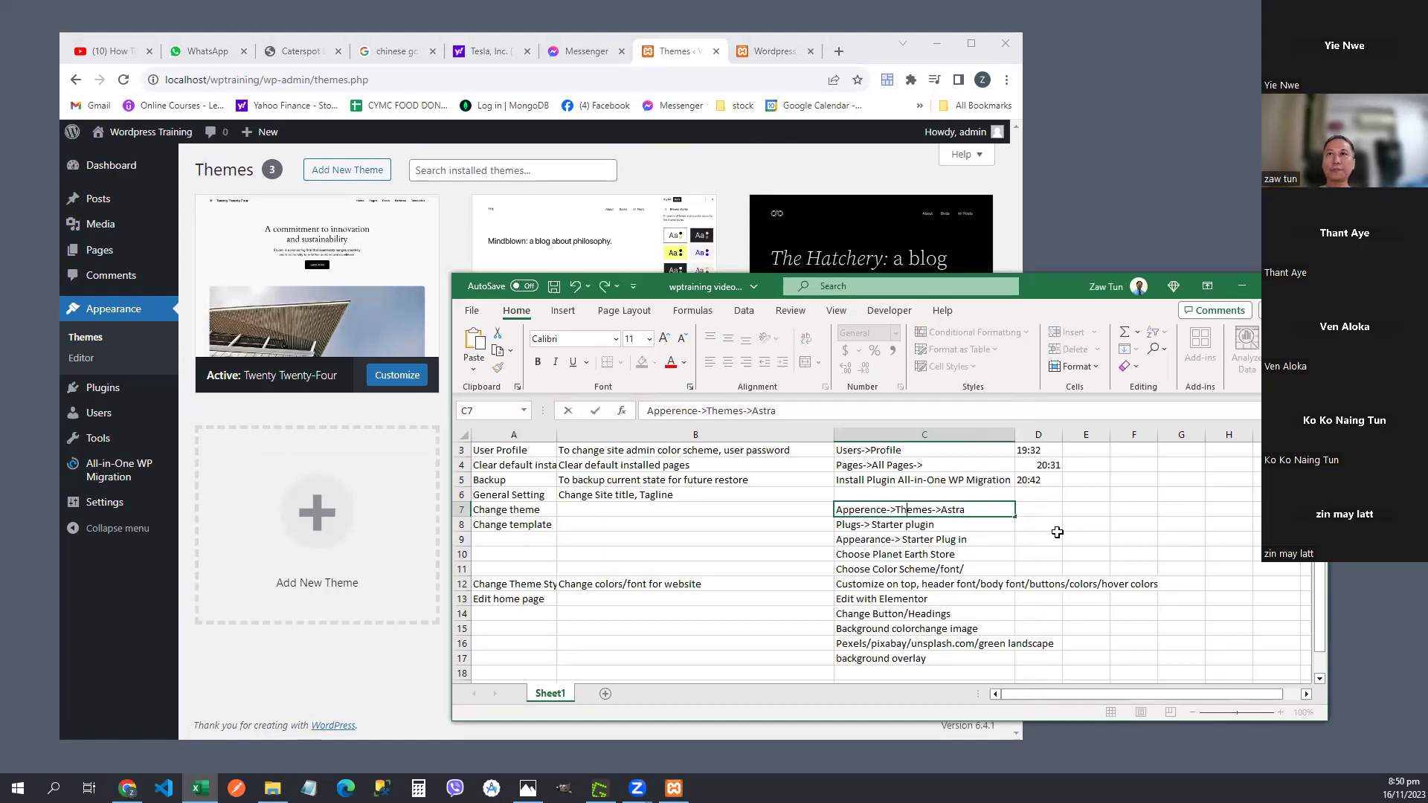
key("Left")
type("Add New")
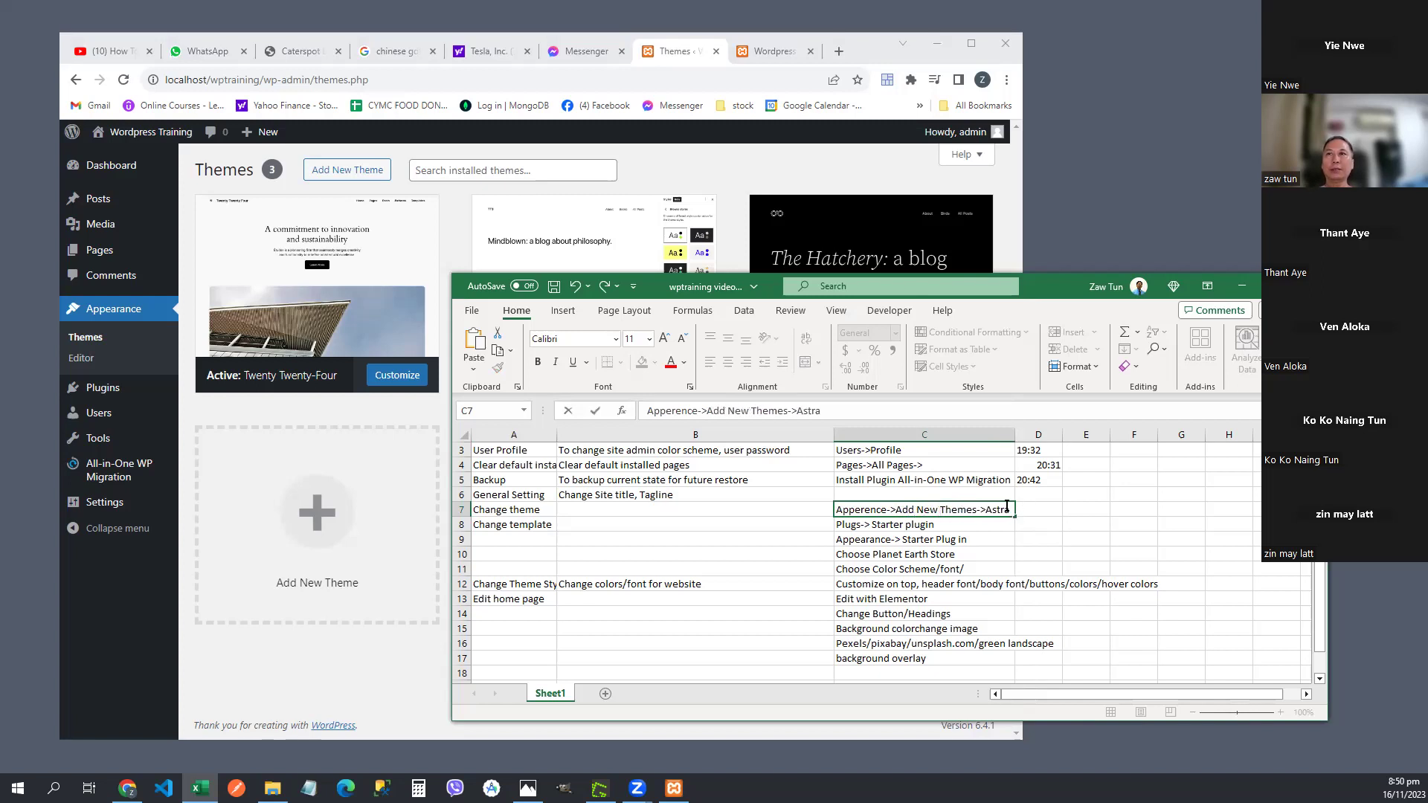
left_click(1004, 535)
left_click(1004, 508)
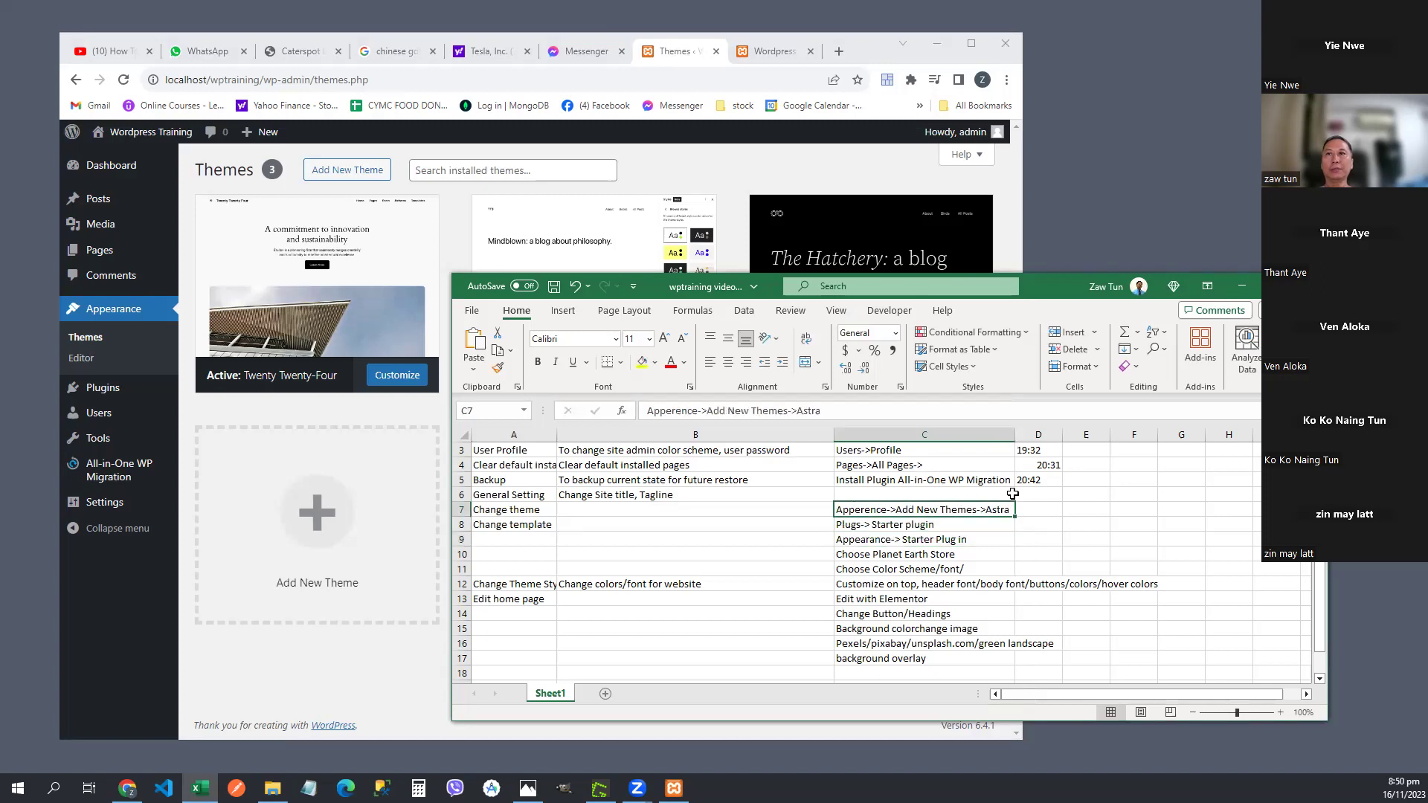
left_click(668, 47)
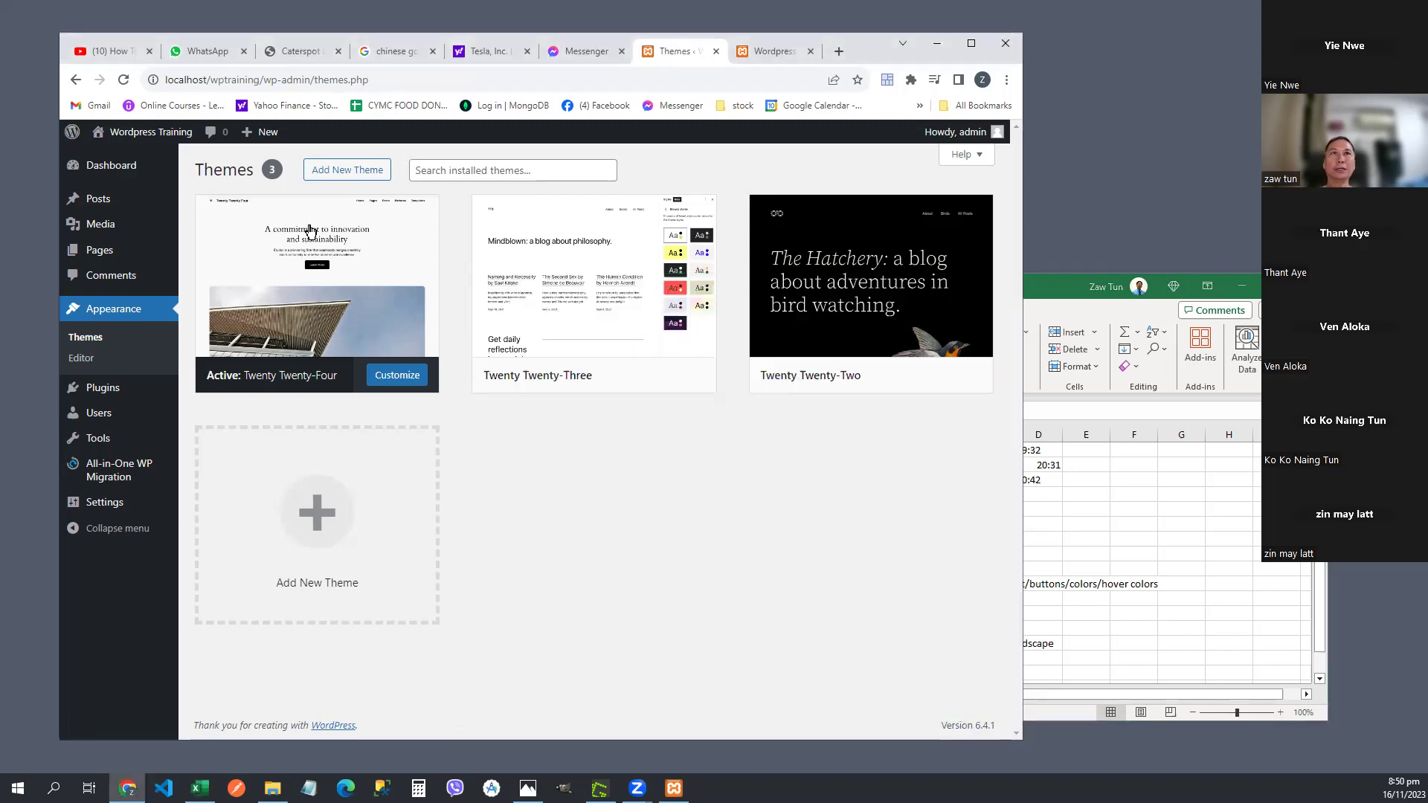
- Install Astra from the Add Themes popular listing and go back to the installed themes
left_click(348, 171)
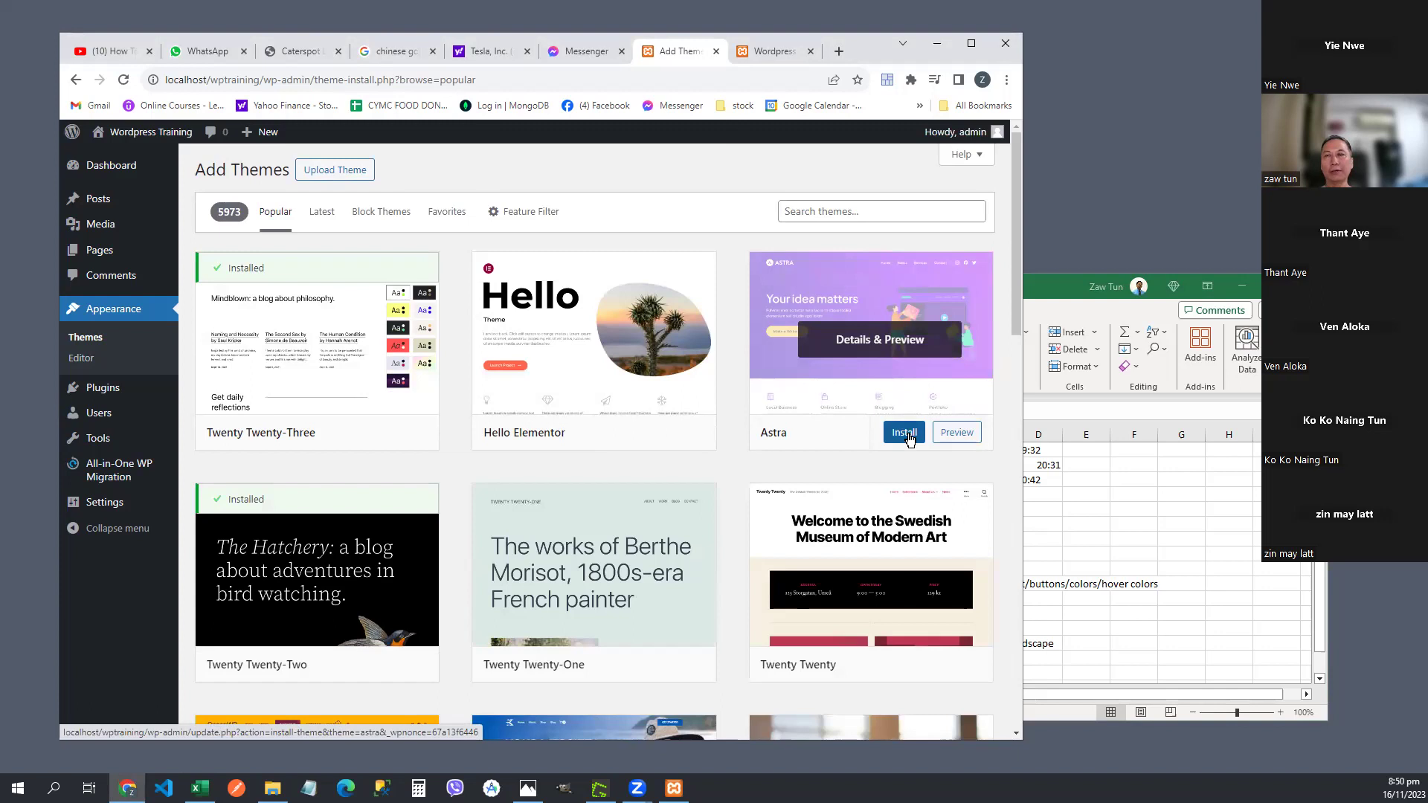
left_click(904, 435)
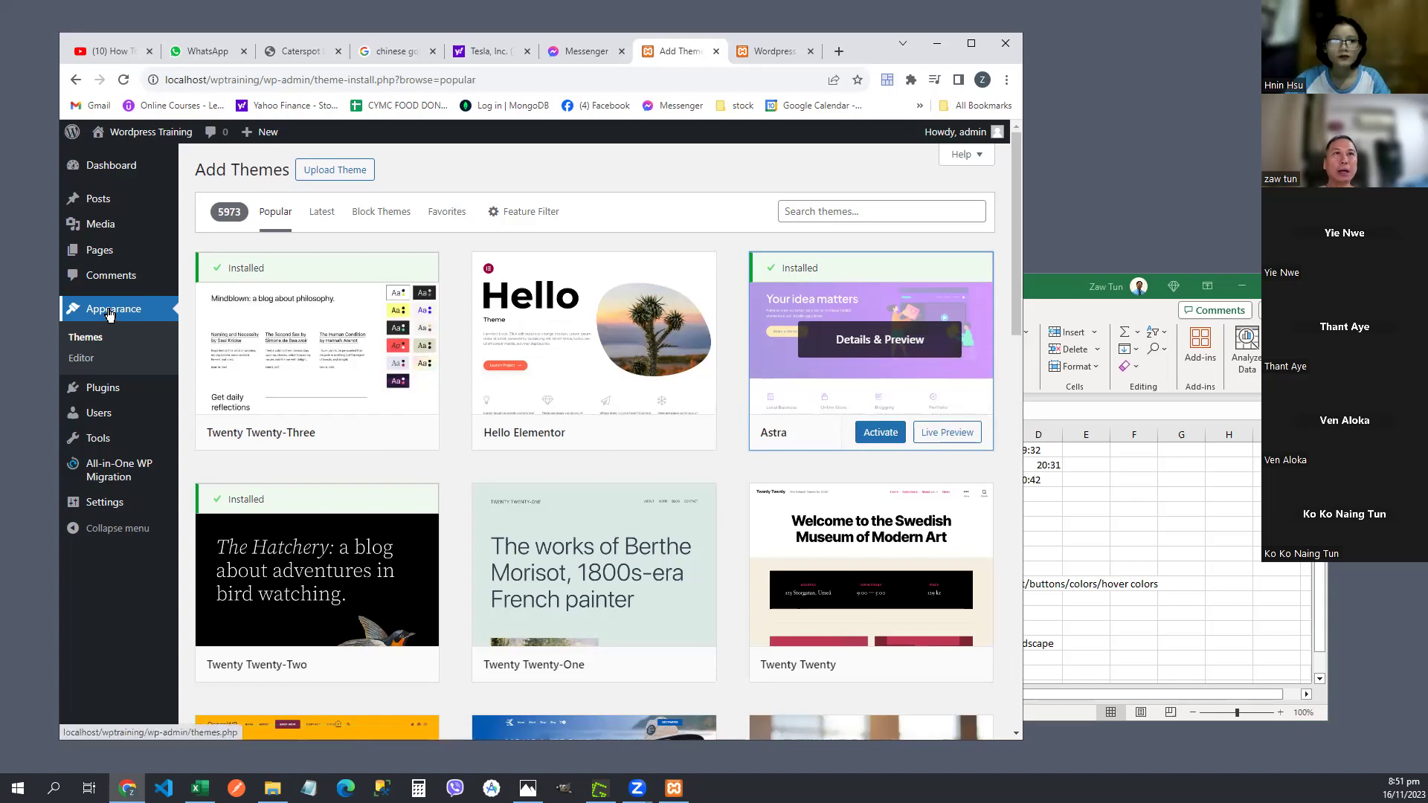
left_click(94, 341)
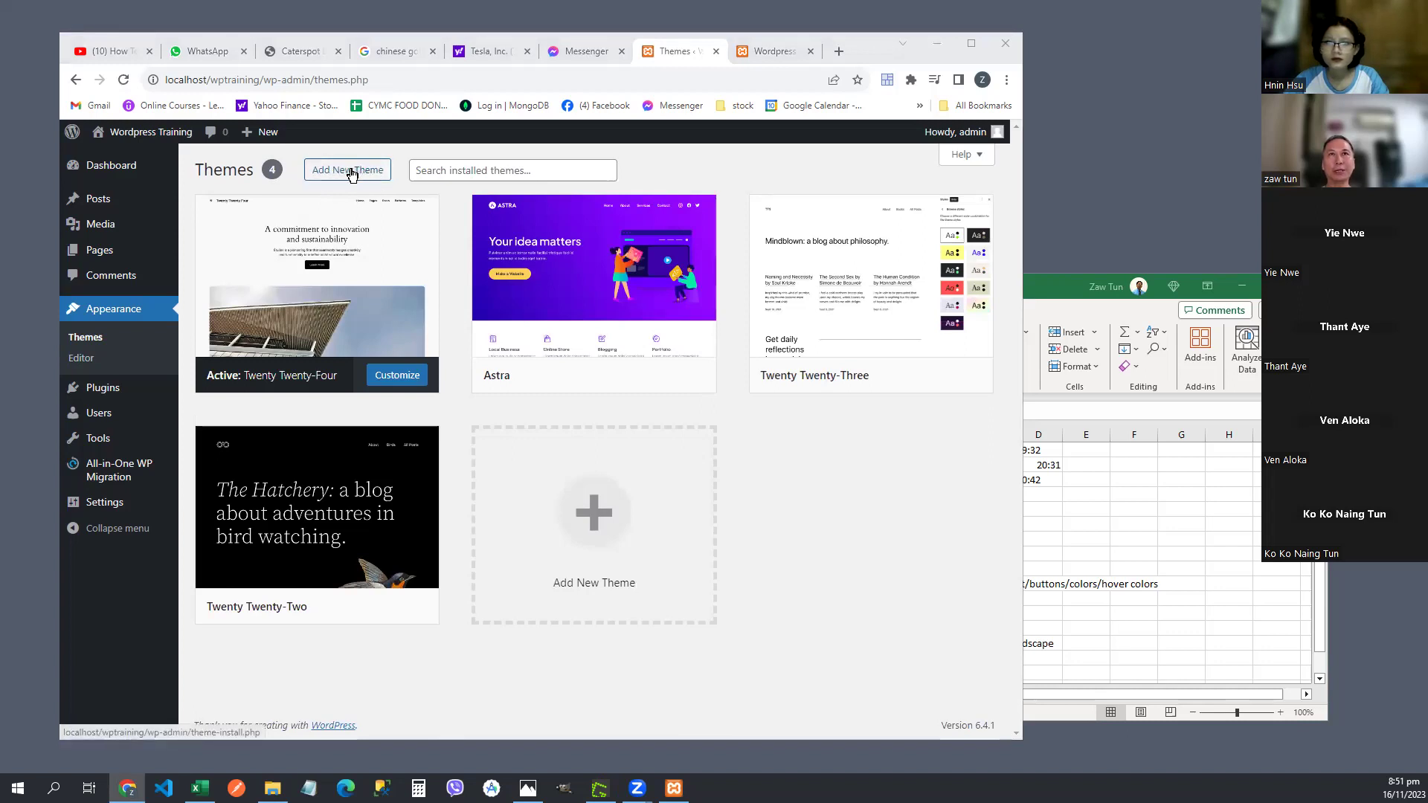
- Reopen the Add New Theme listing, where Astra now shows as Installed
left_click(352, 173)
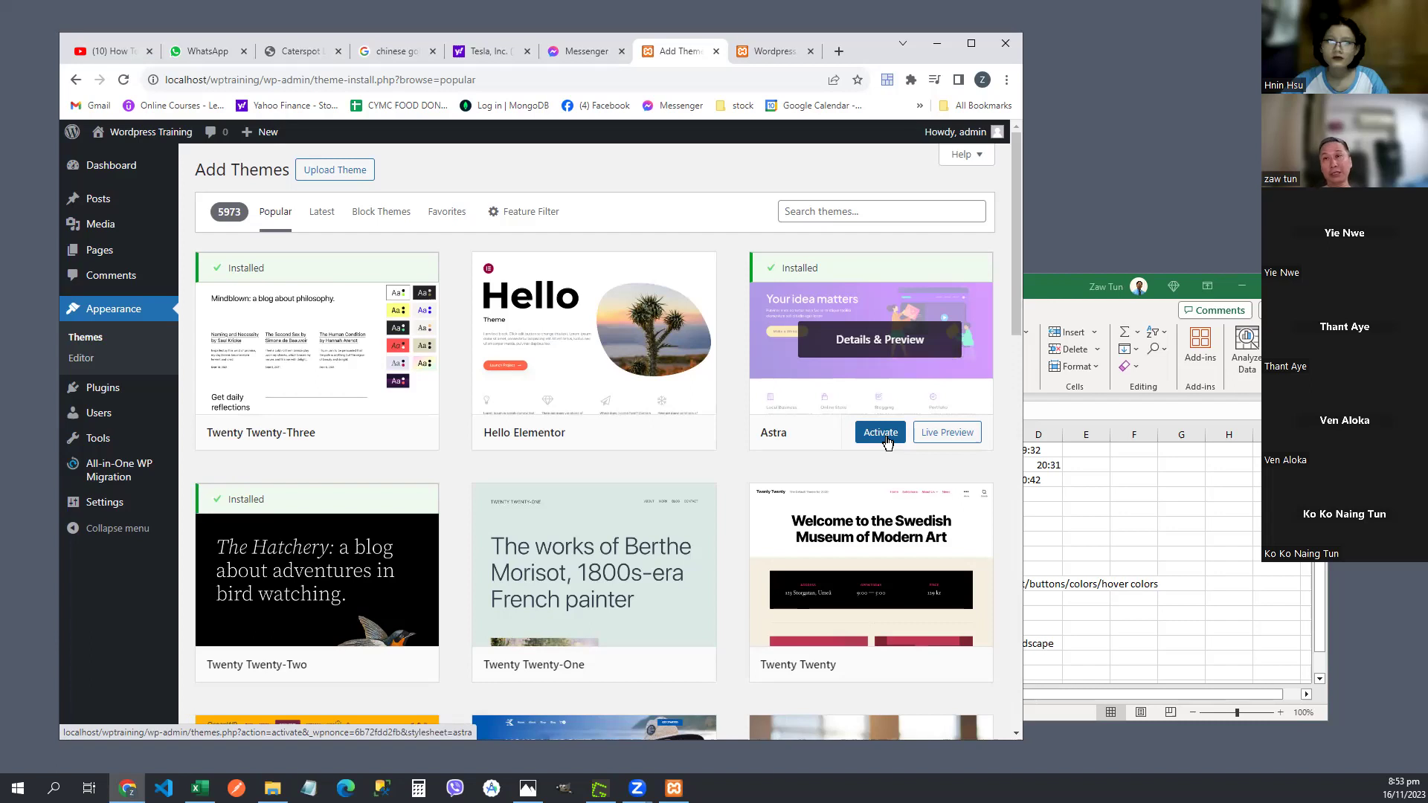
- Activate the Astra theme from its card in the Add Themes listing
left_click(881, 433)
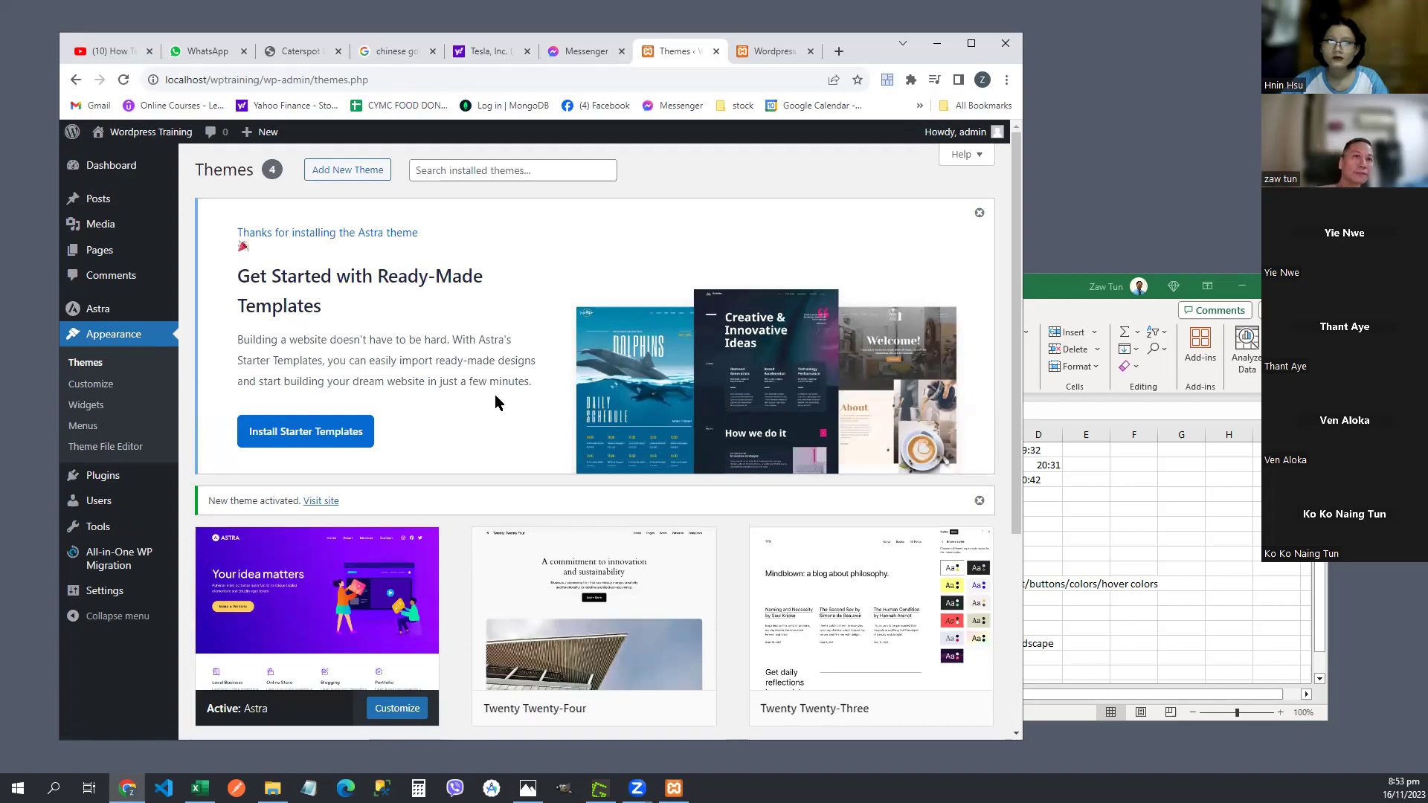
- Scroll the Themes page to review Astra alongside the three Twenty Twenty themes
scroll(494, 399, "down", 2)
mouse_move(223, 569)
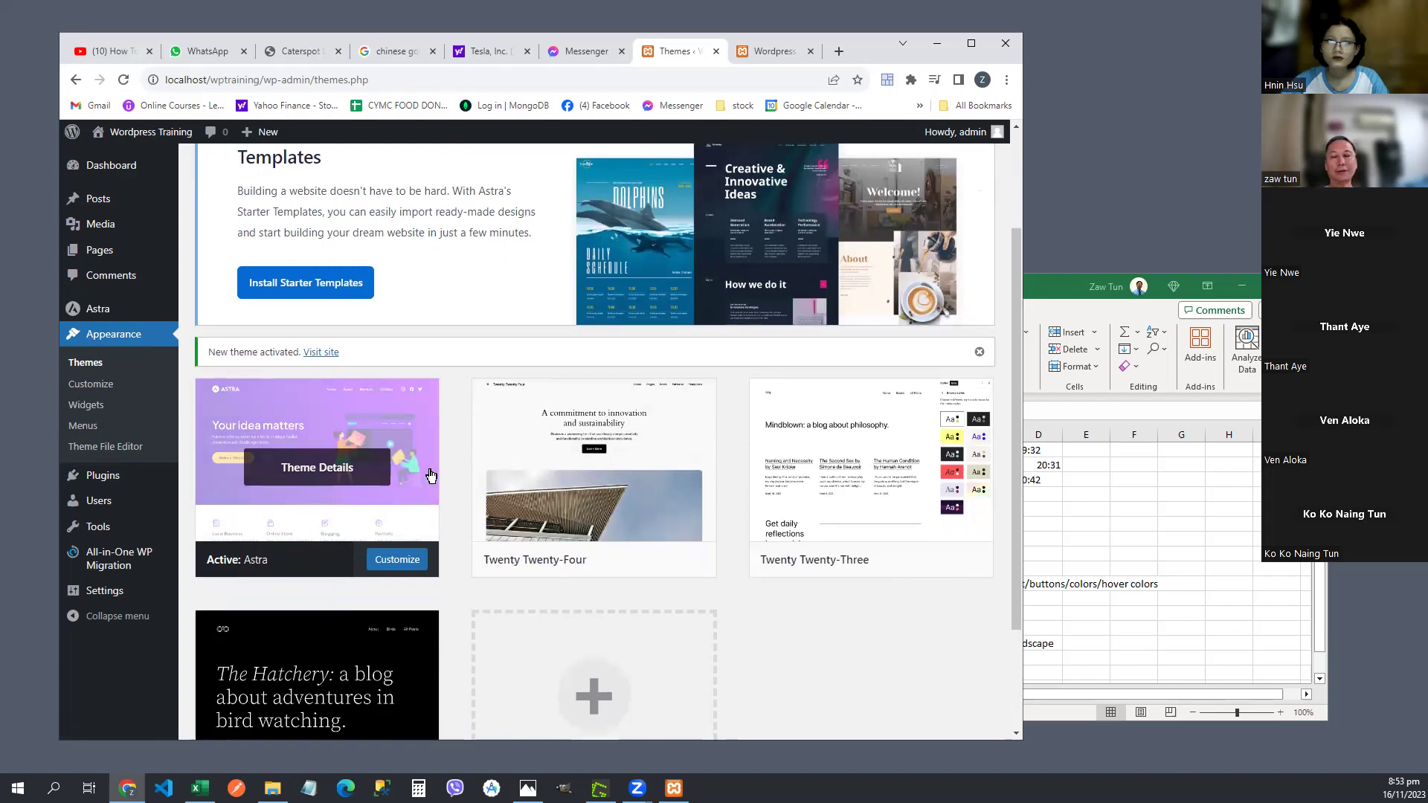
scroll(431, 475, "up", 2)
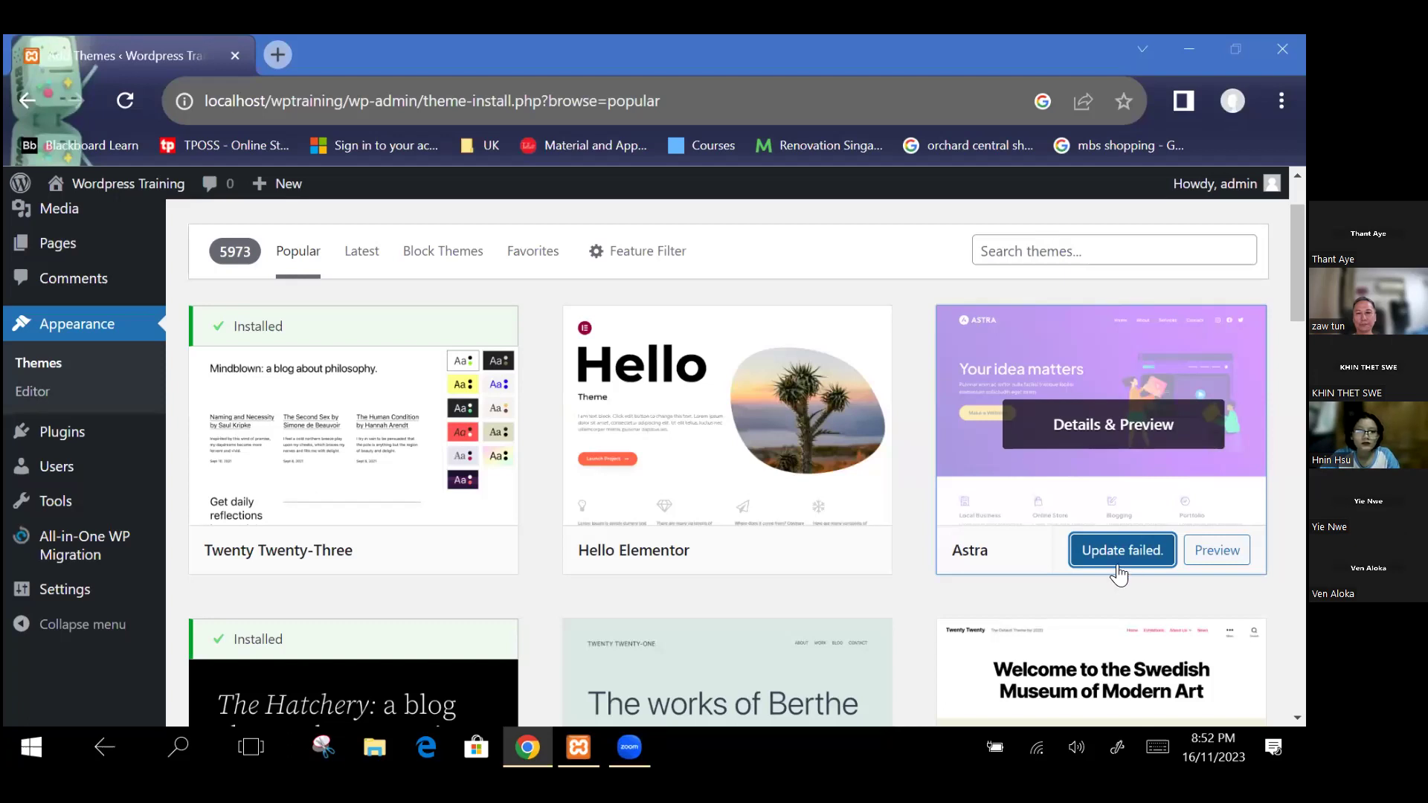
- Scroll the Add Themes listing to see Astra's 'Update failed' message
scroll(1141, 483, "down", 1)
scroll(1146, 493, "up", 1)
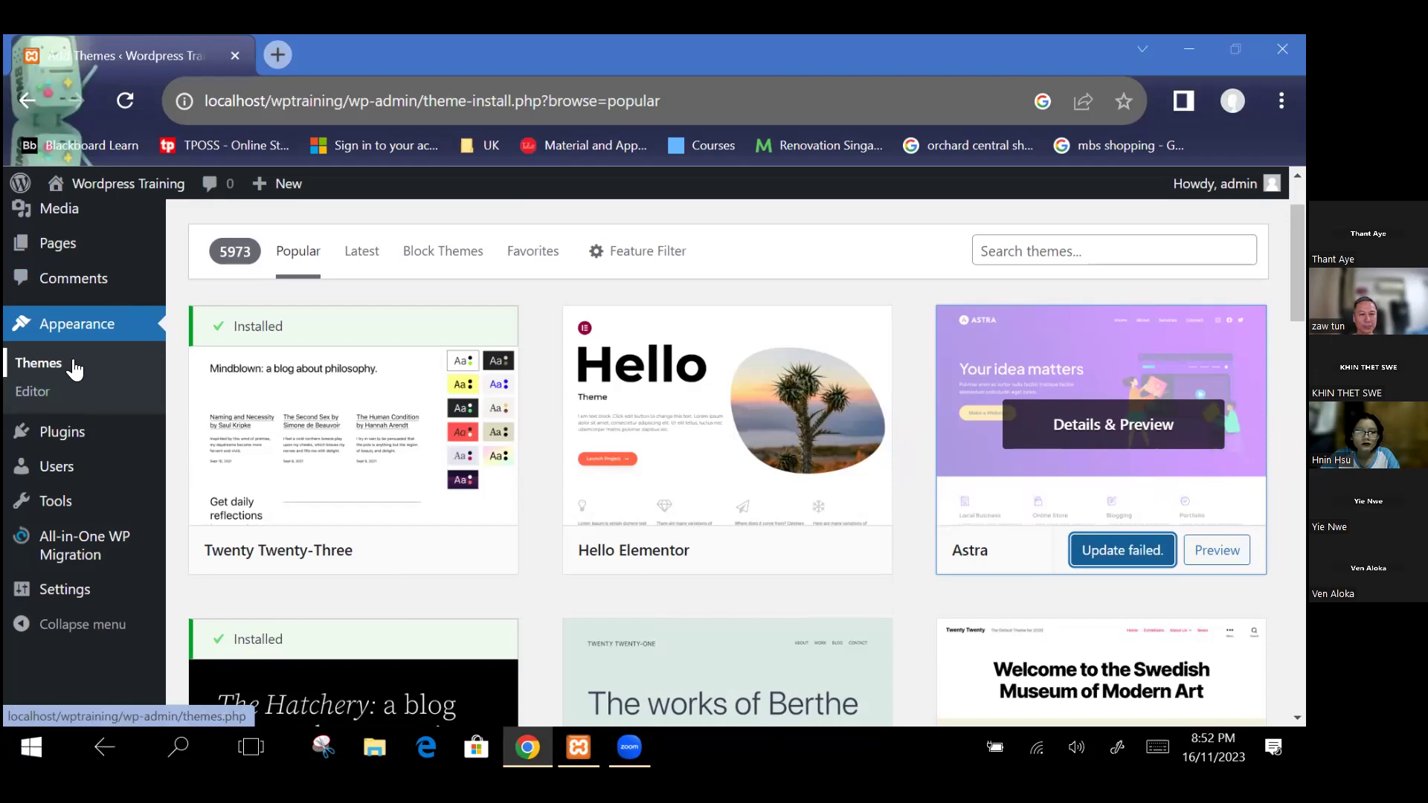
- Return to Themes, open Add New Theme, and install Astra again from its card
left_click(73, 362)
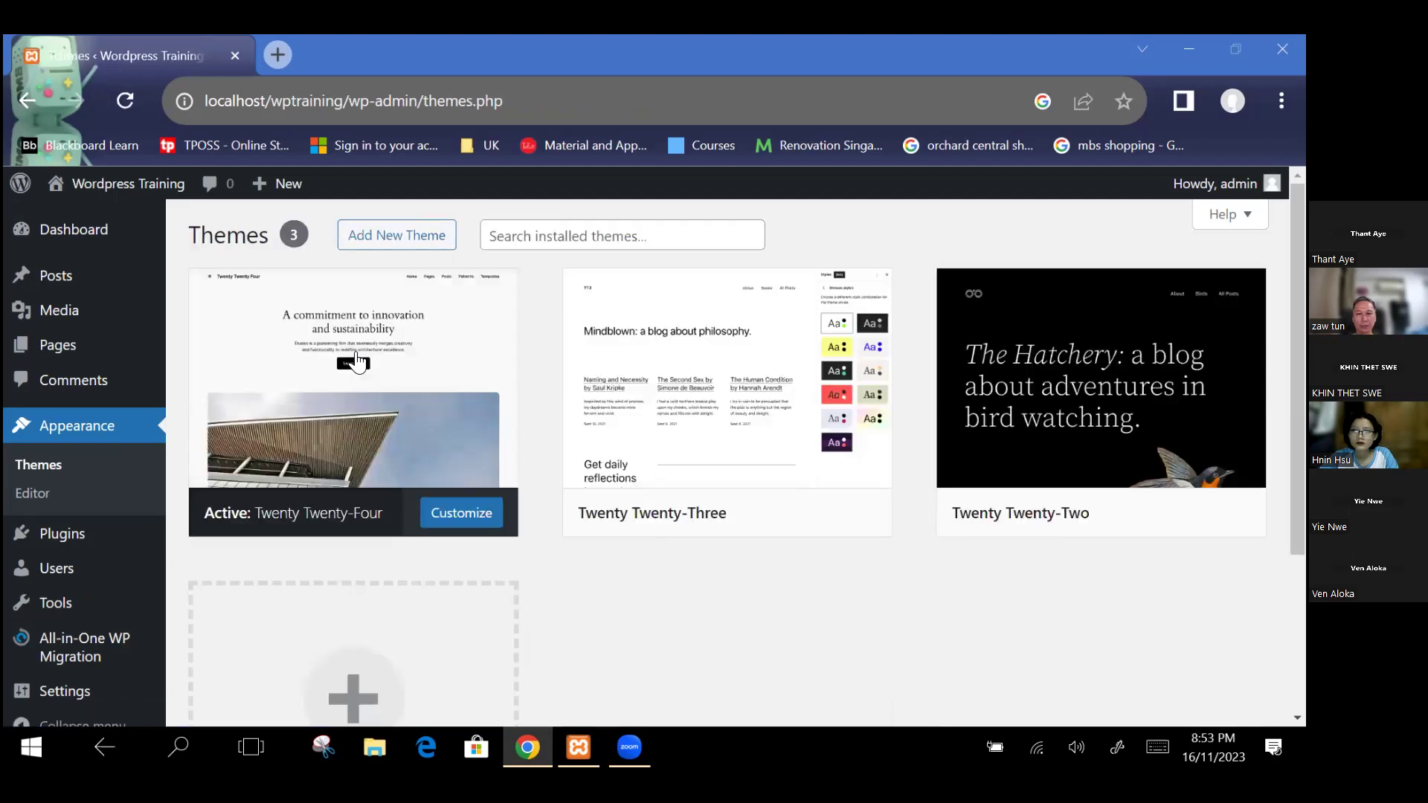
left_click(422, 235)
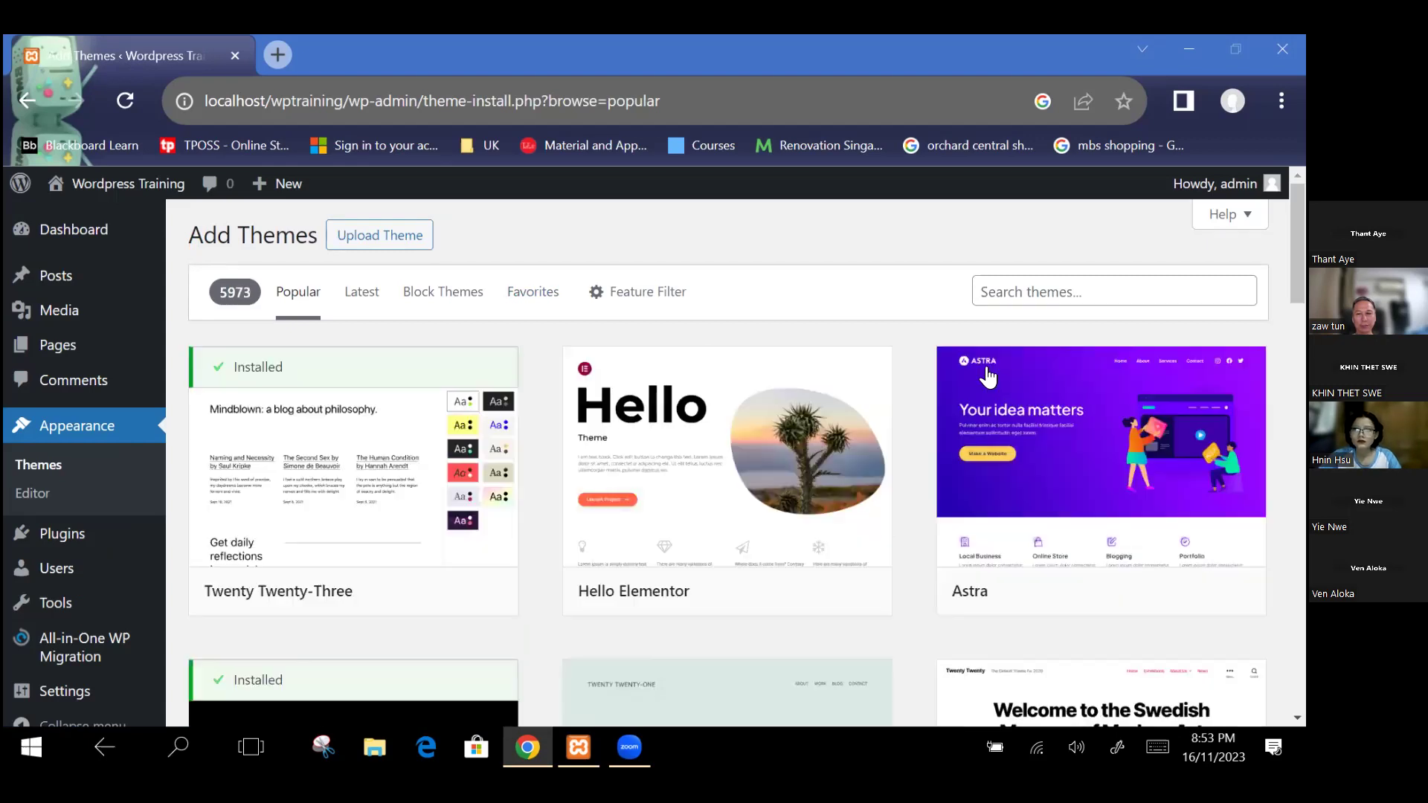
mouse_move(1148, 595)
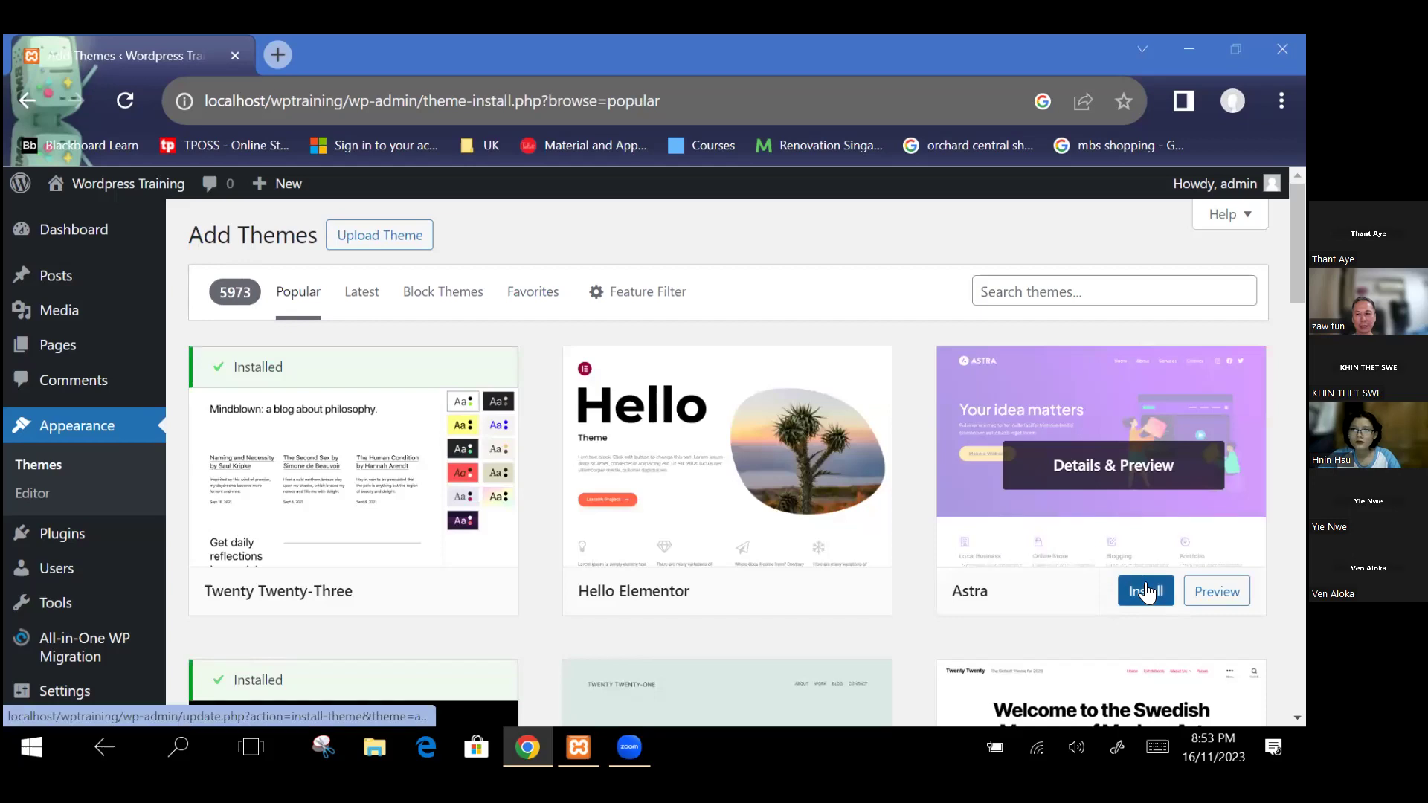
left_click(1148, 595)
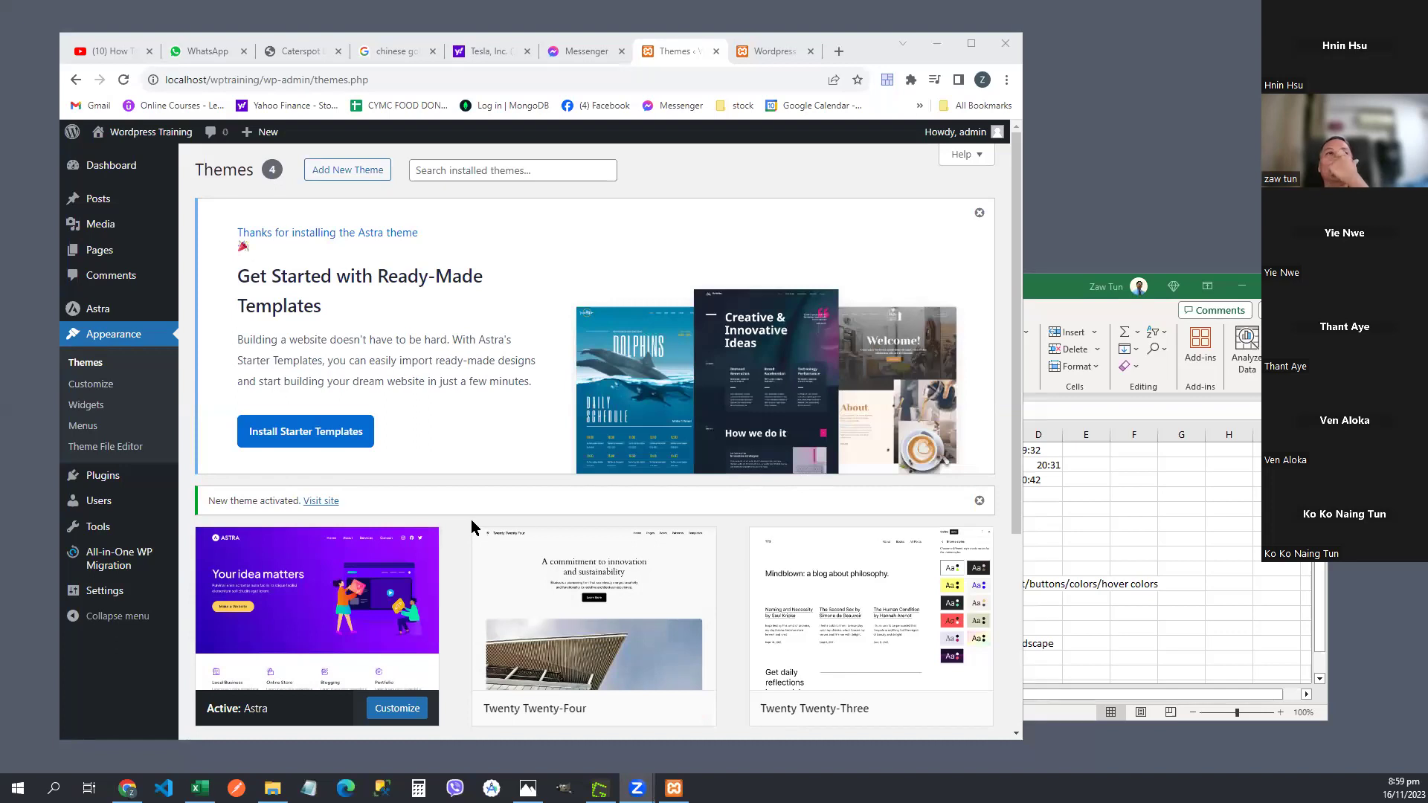
- Check the live front page, then scroll the Themes admin page showing Astra active
scroll(474, 529, "down", 3)
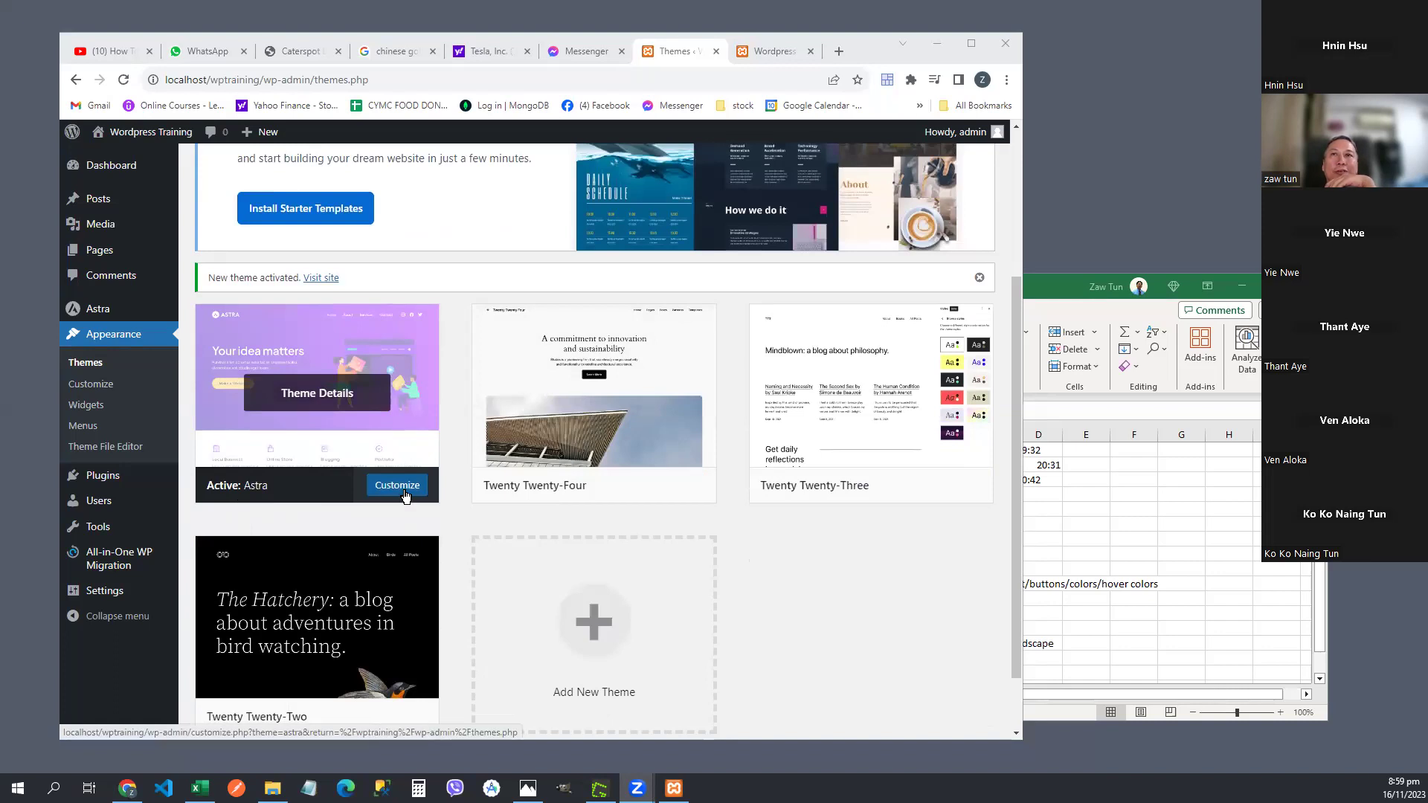
scroll(462, 417, "up", 3)
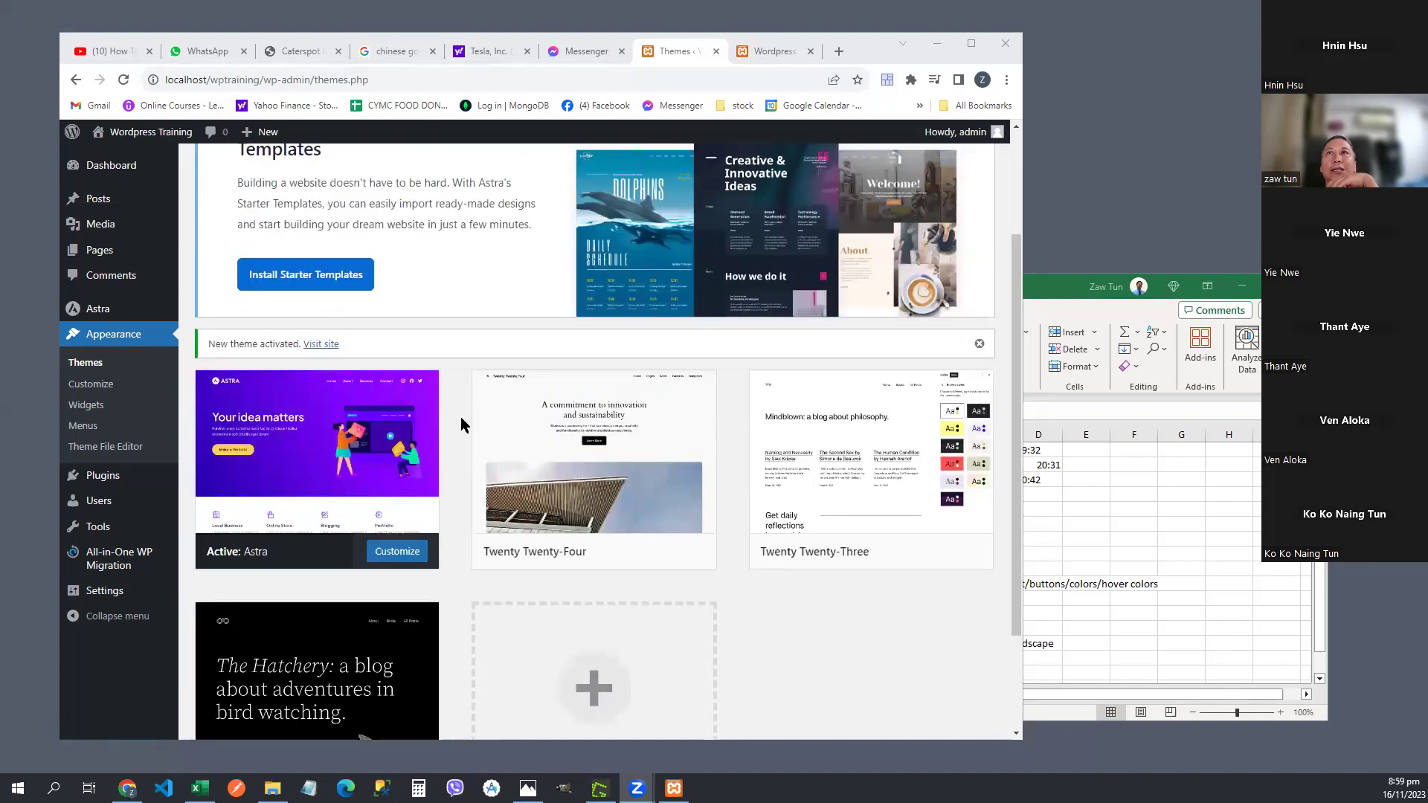
left_click(775, 52)
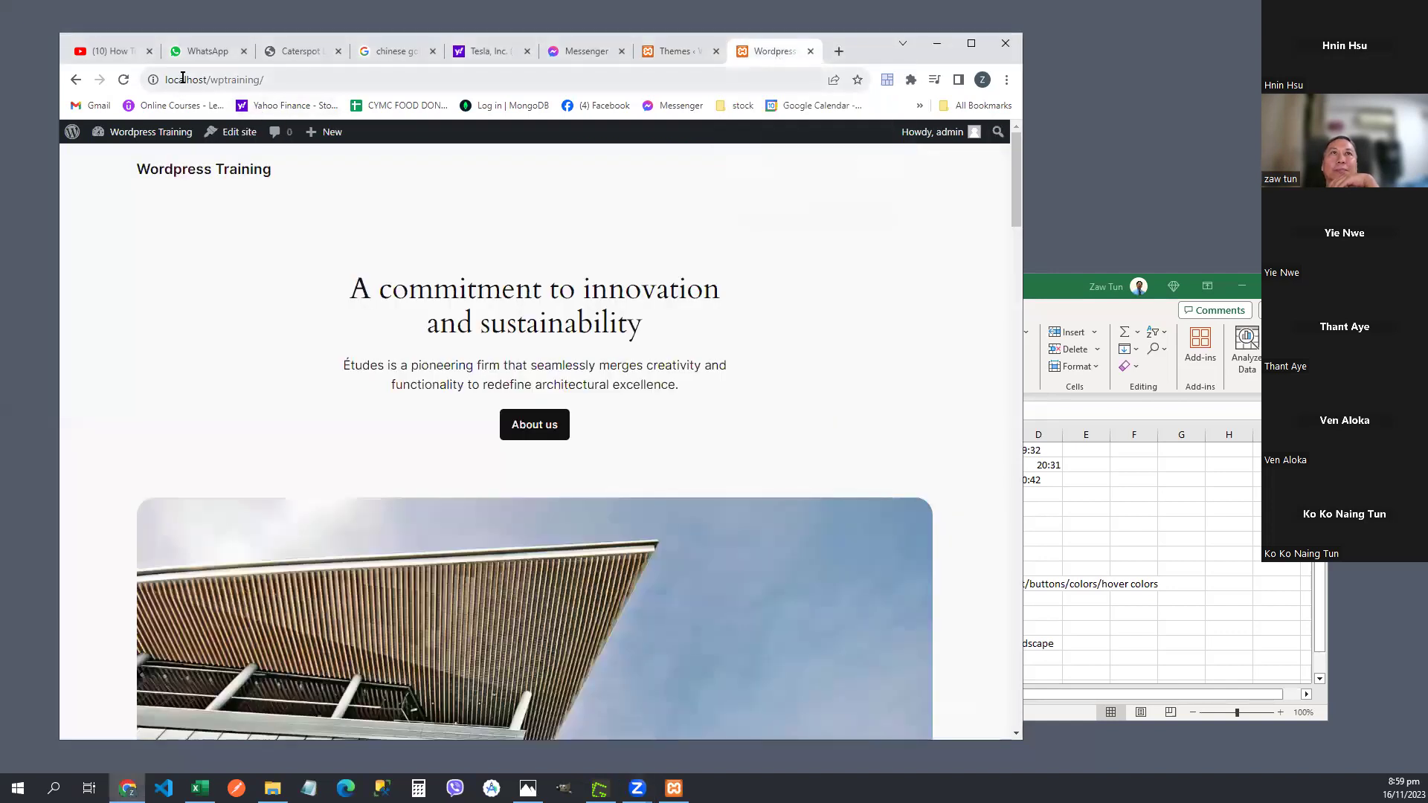
left_click(668, 48)
scroll(488, 220, "down", 1)
scroll(488, 220, "down", 4)
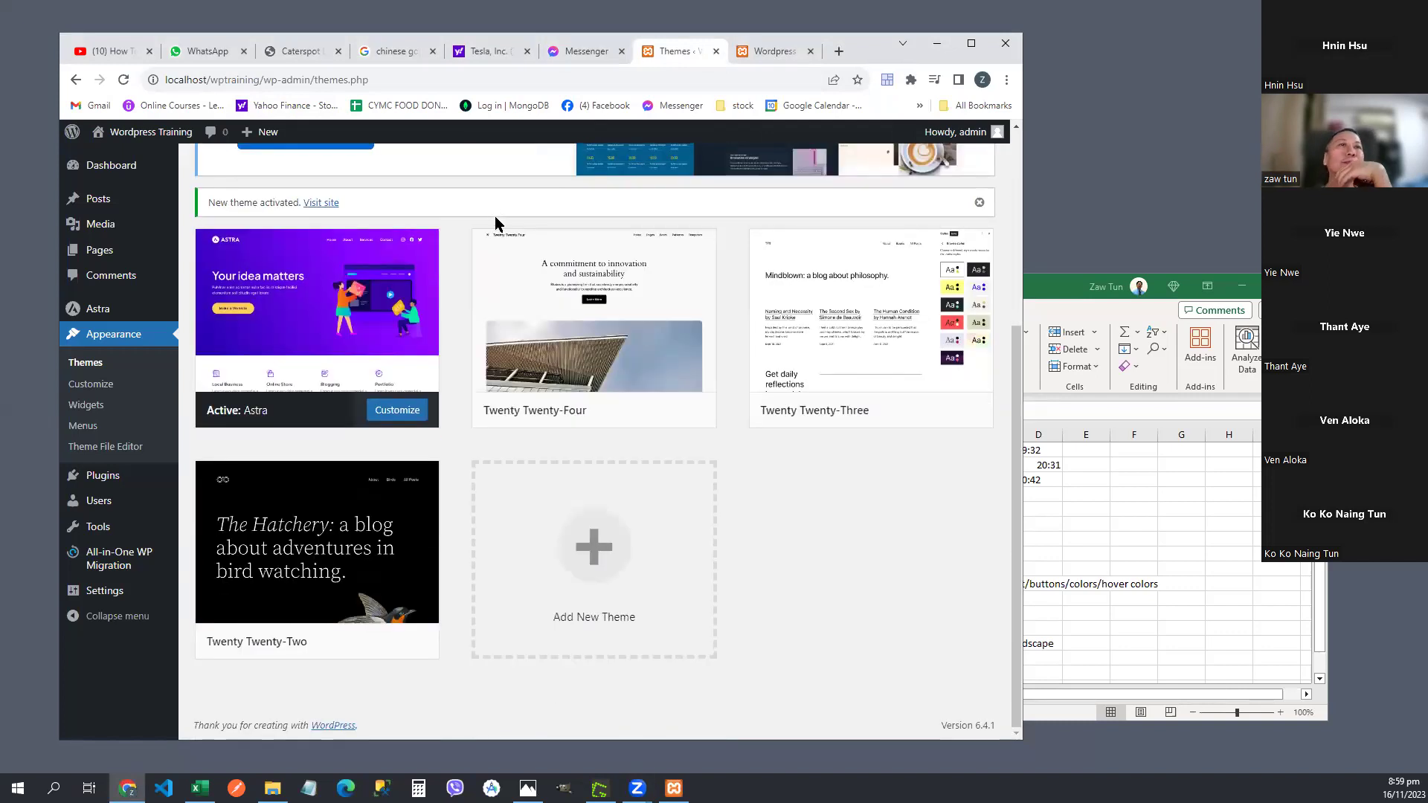
scroll(494, 208, "up", 4)
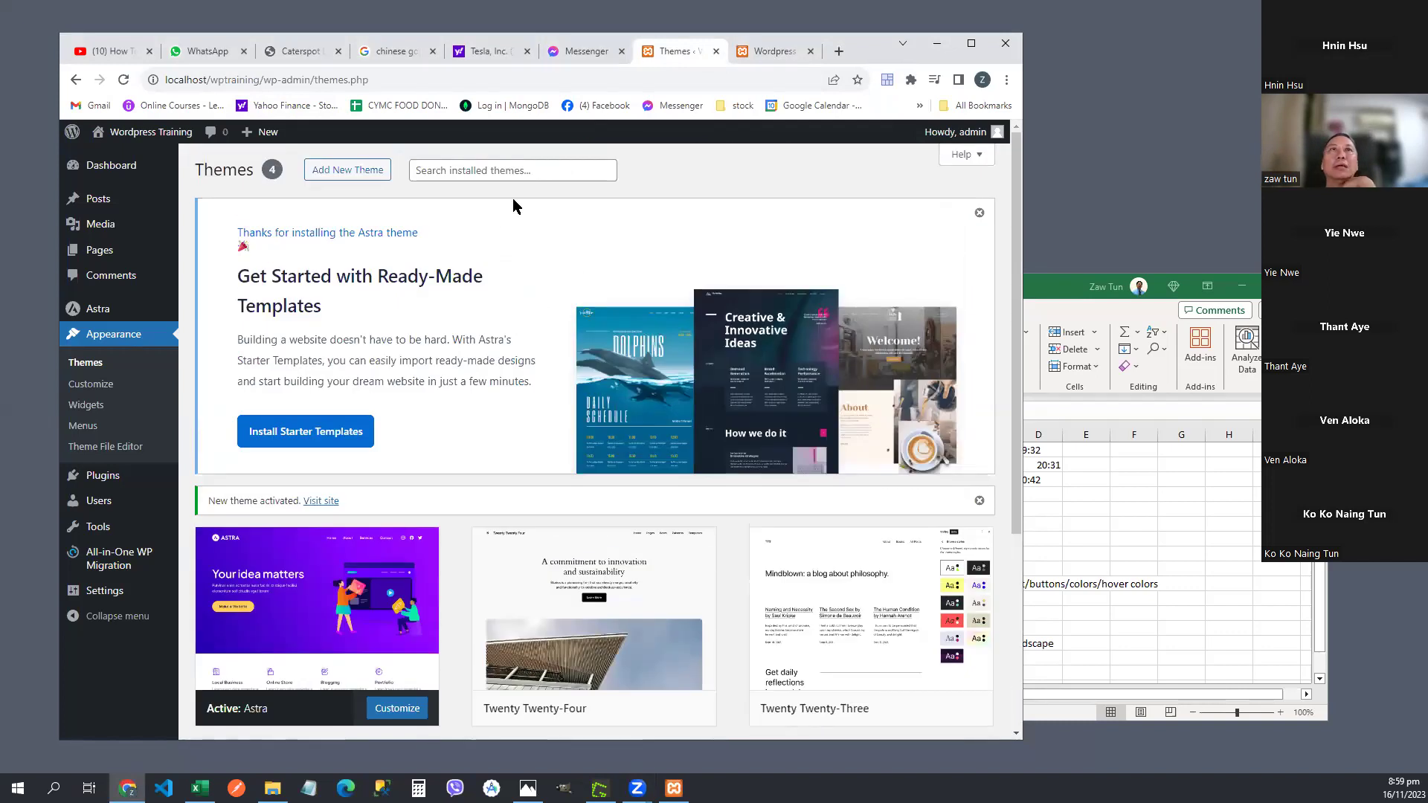
- Reload localhost/wptraining/ to show Astra's bare layout and widen the Chrome window
left_click(770, 50)
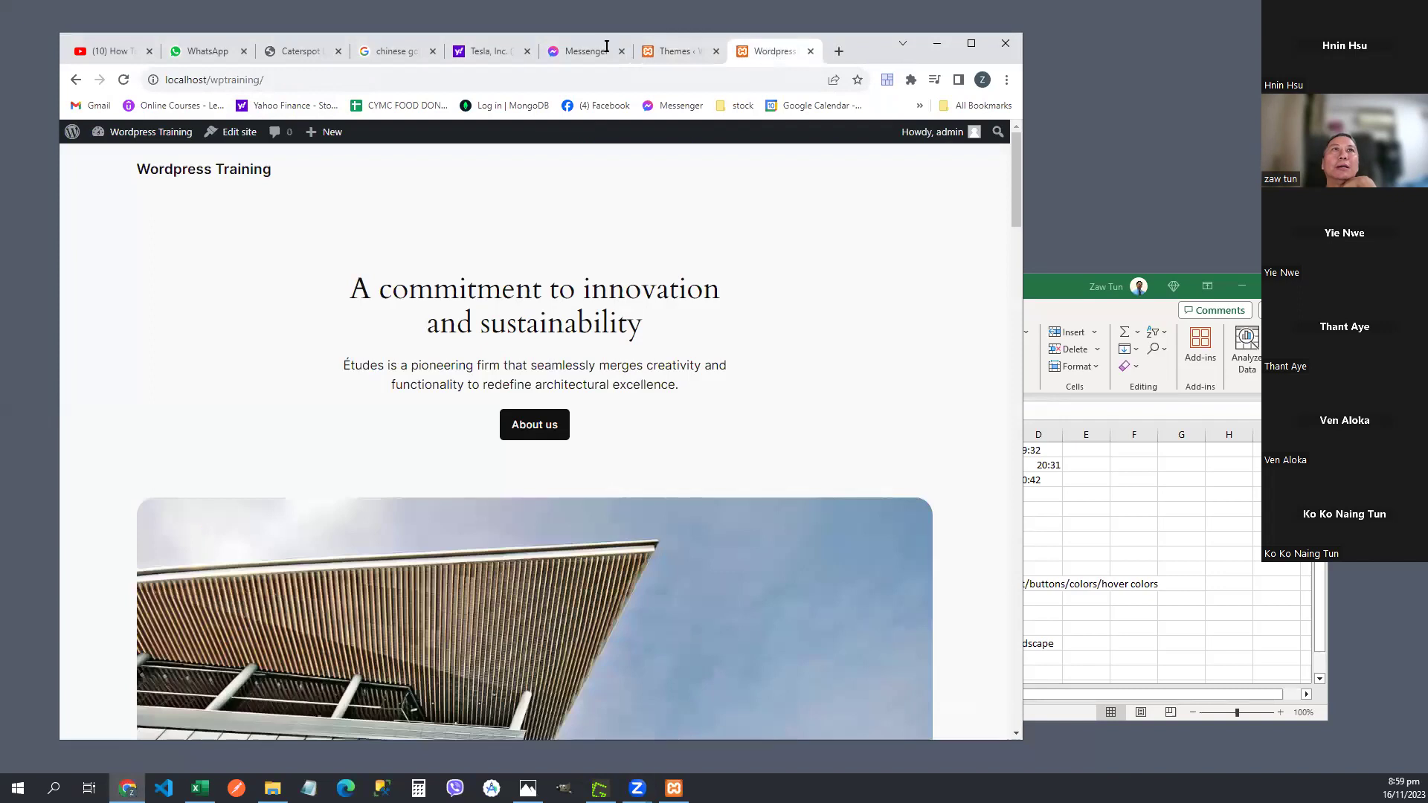
left_click(327, 77)
left_click(326, 78)
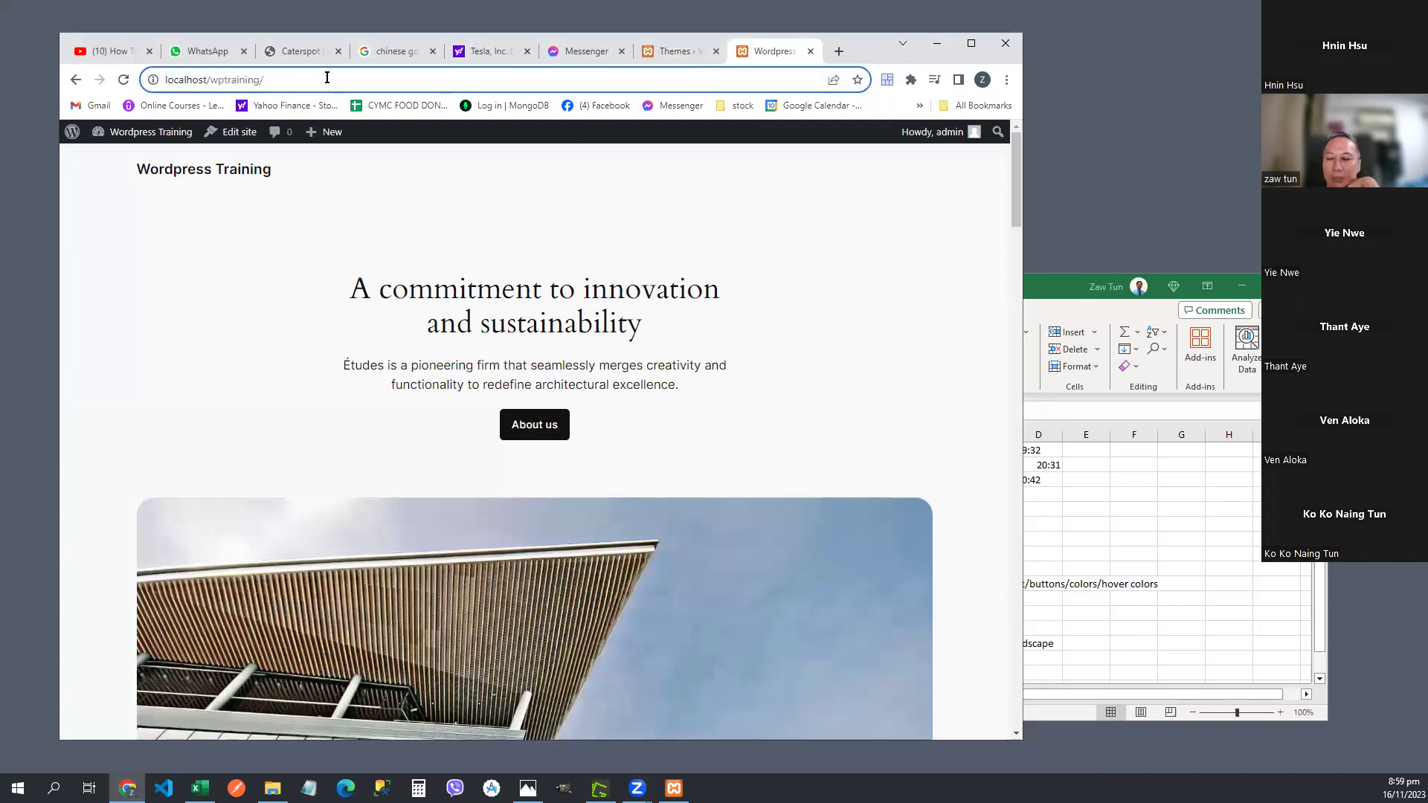
key("Return")
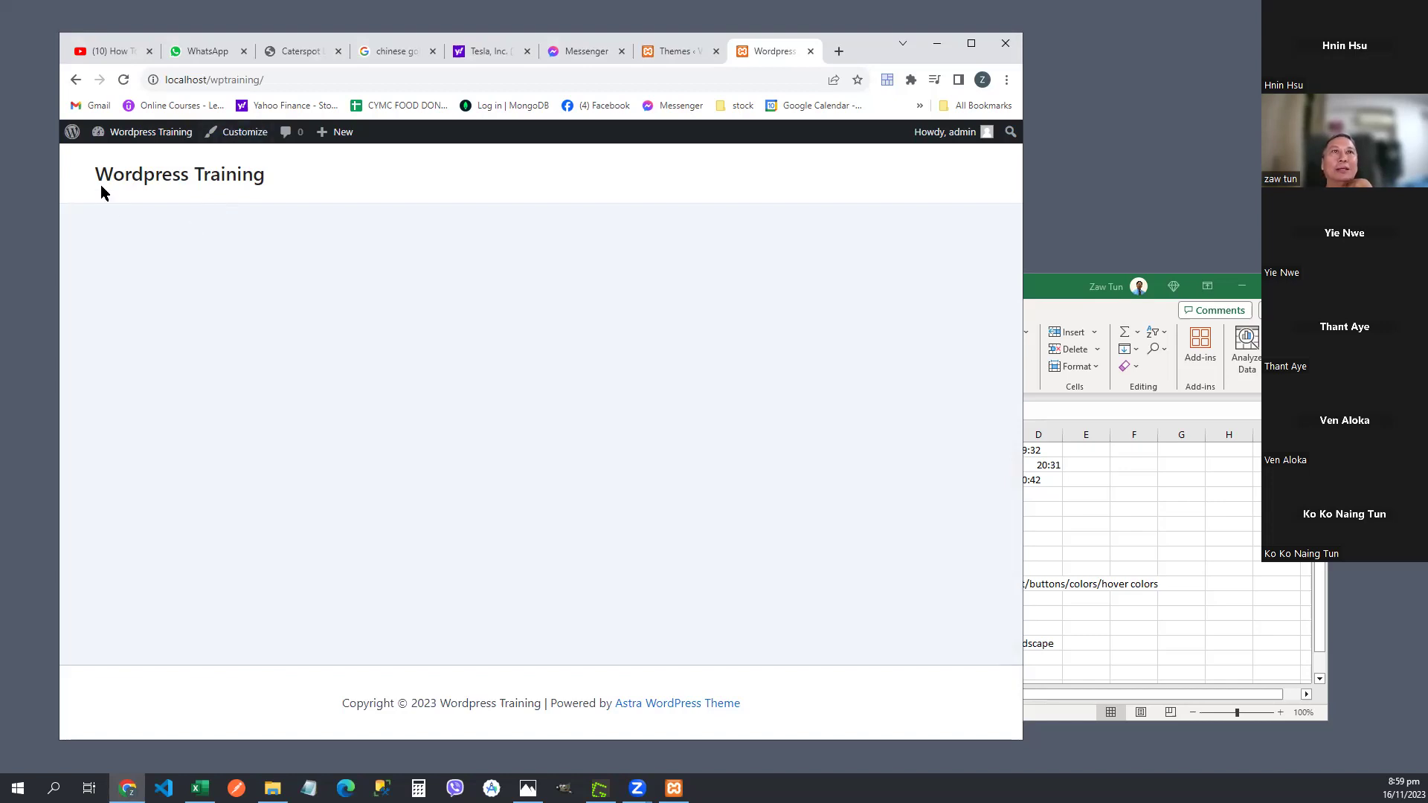
left_click_drag(277, 189, 94, 180)
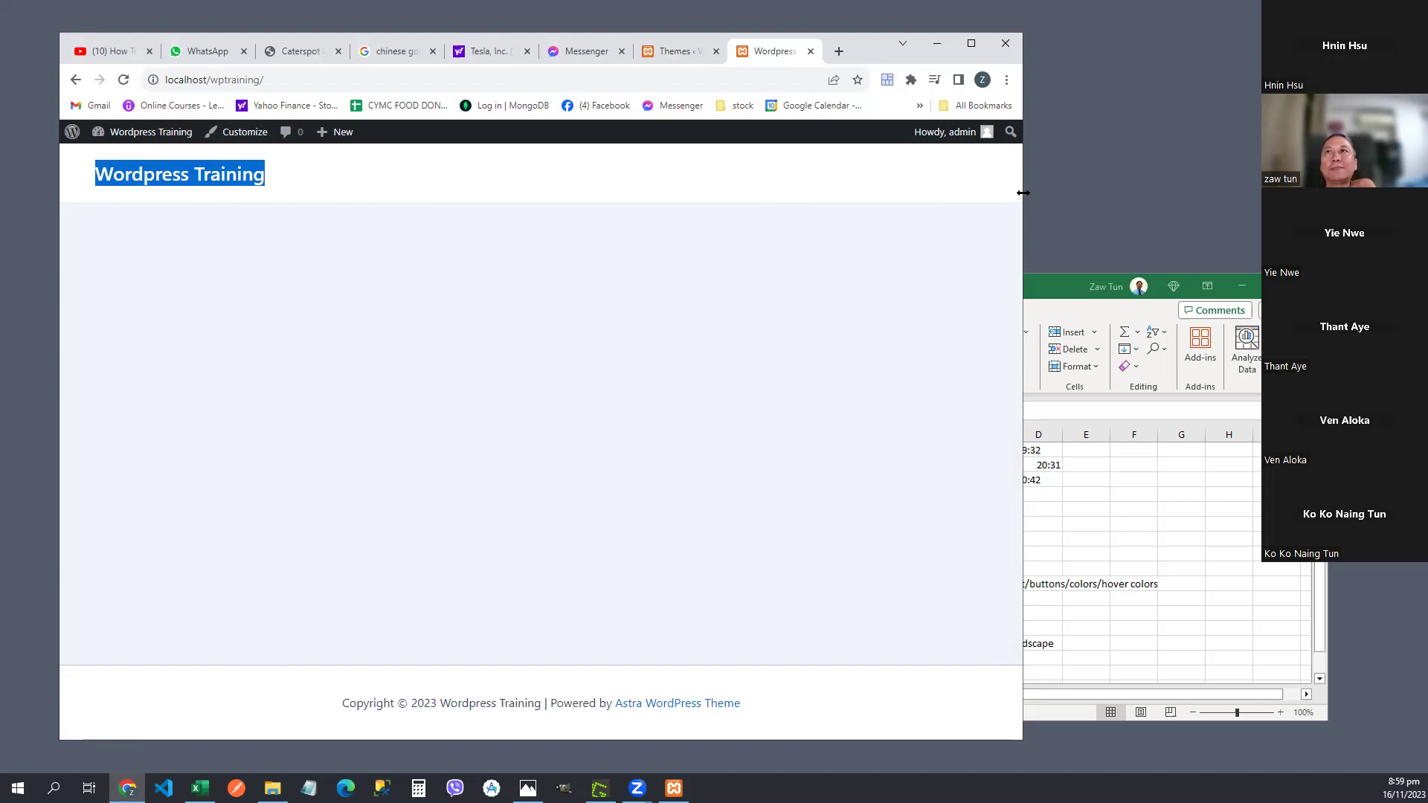
left_click_drag(1024, 193, 1179, 199)
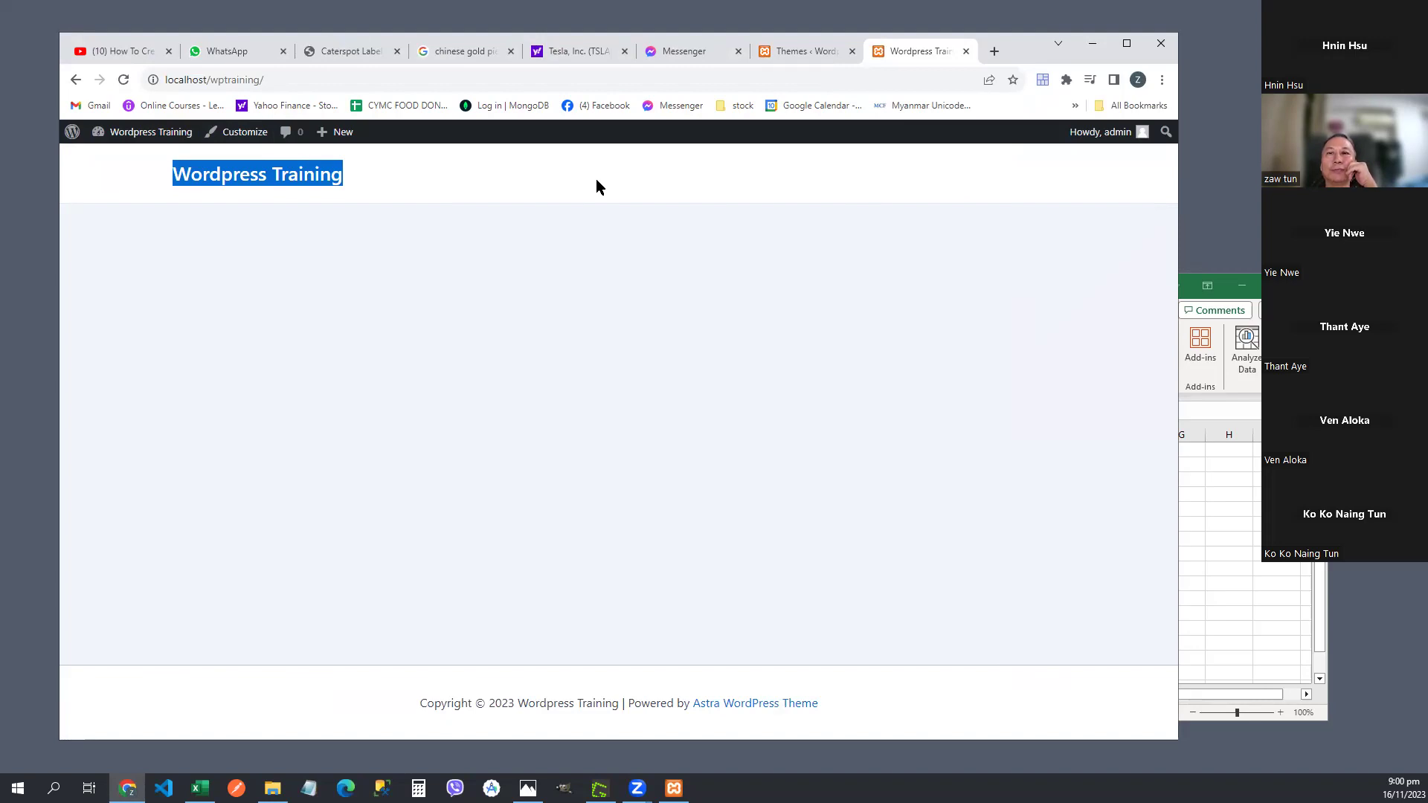
left_click(812, 62)
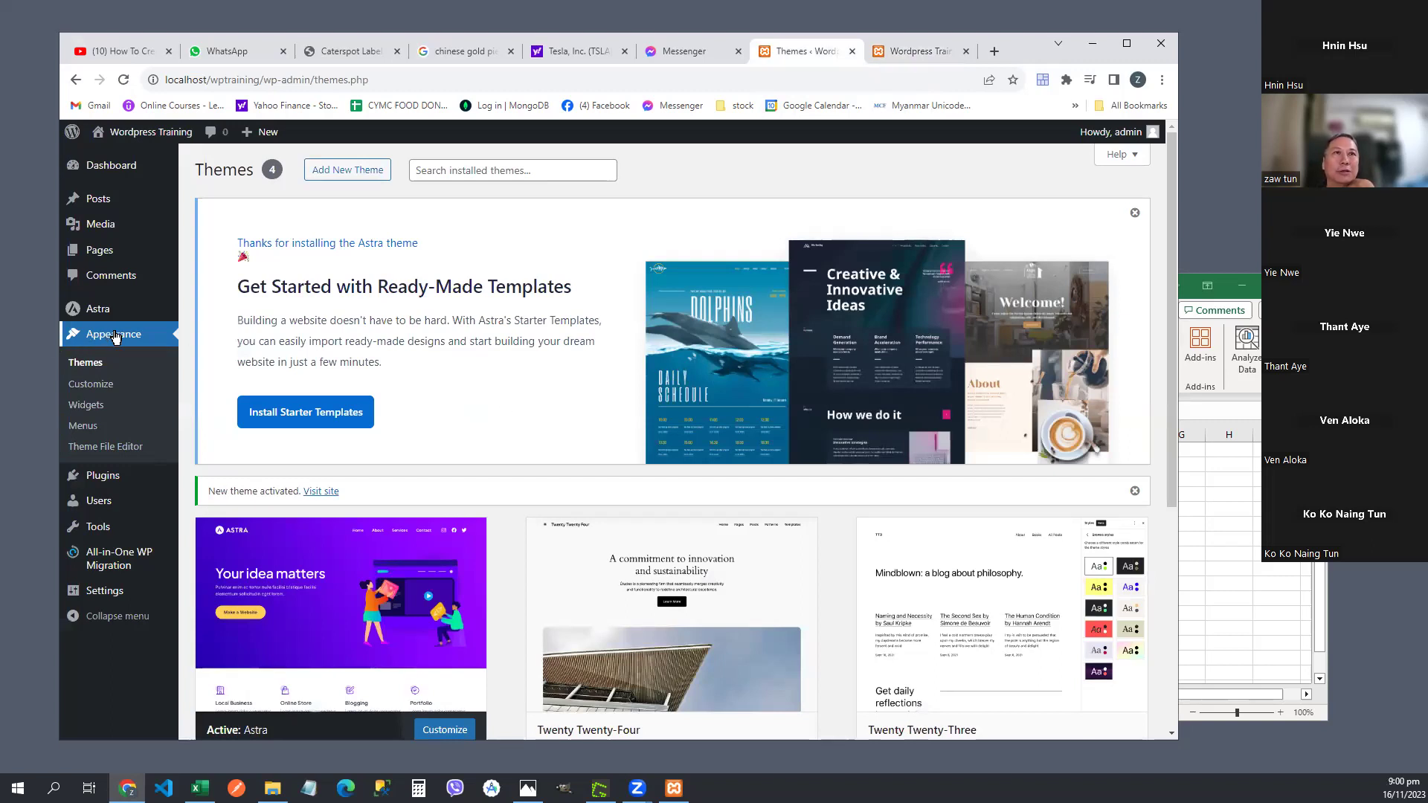
mouse_move(102, 480)
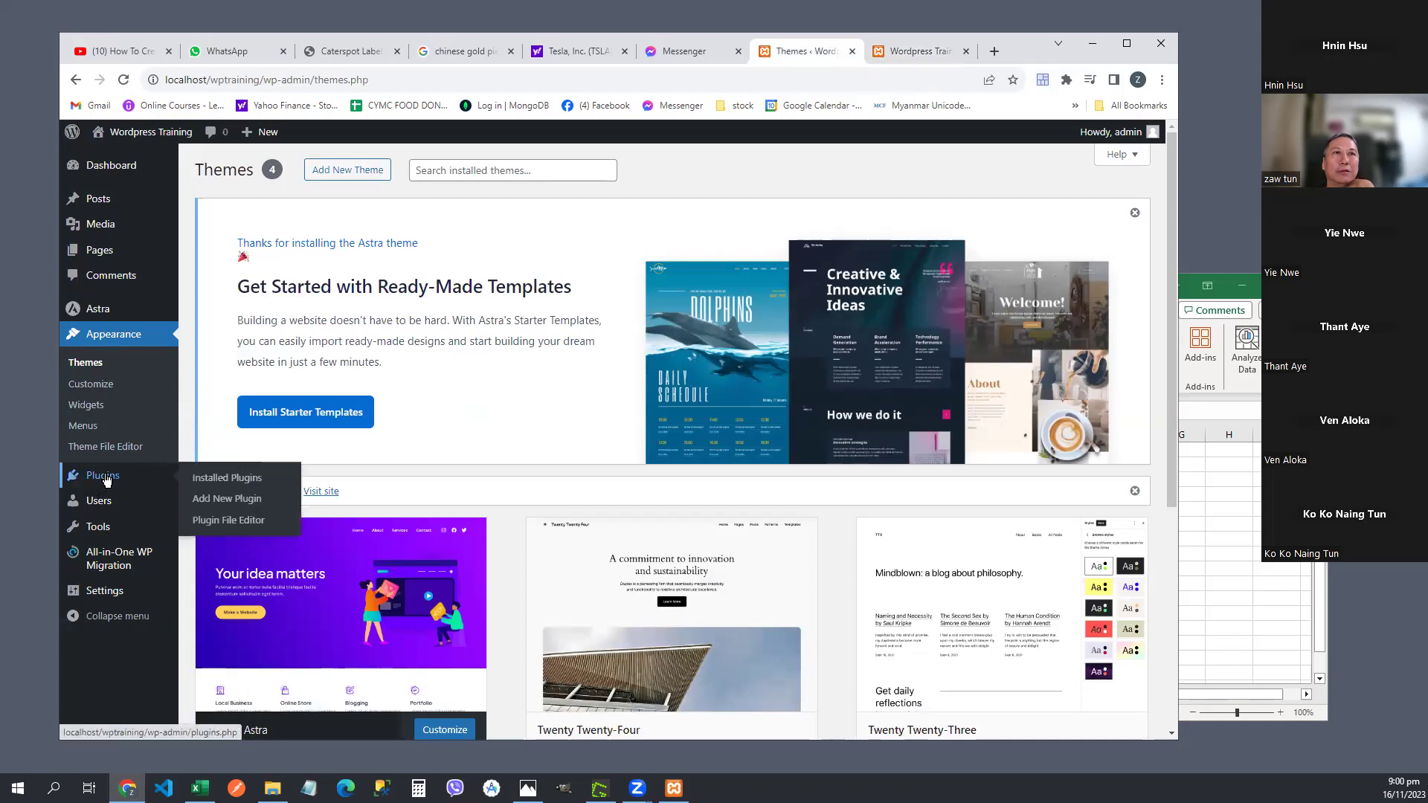
left_click(243, 506)
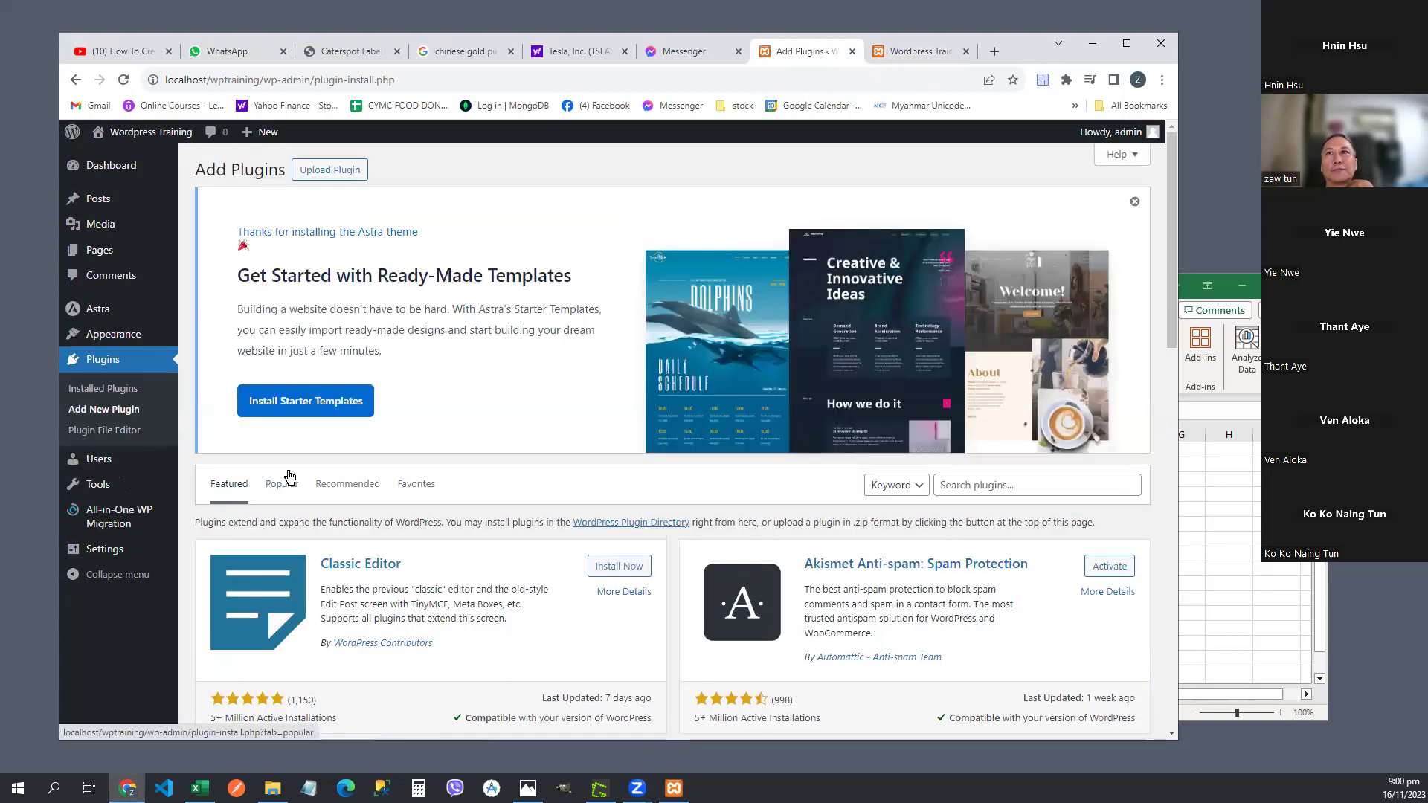
- Circle the Install Starter Templates offer on the Add Plugins page
scroll(290, 476, "down", 2)
scroll(290, 476, "up", 2)
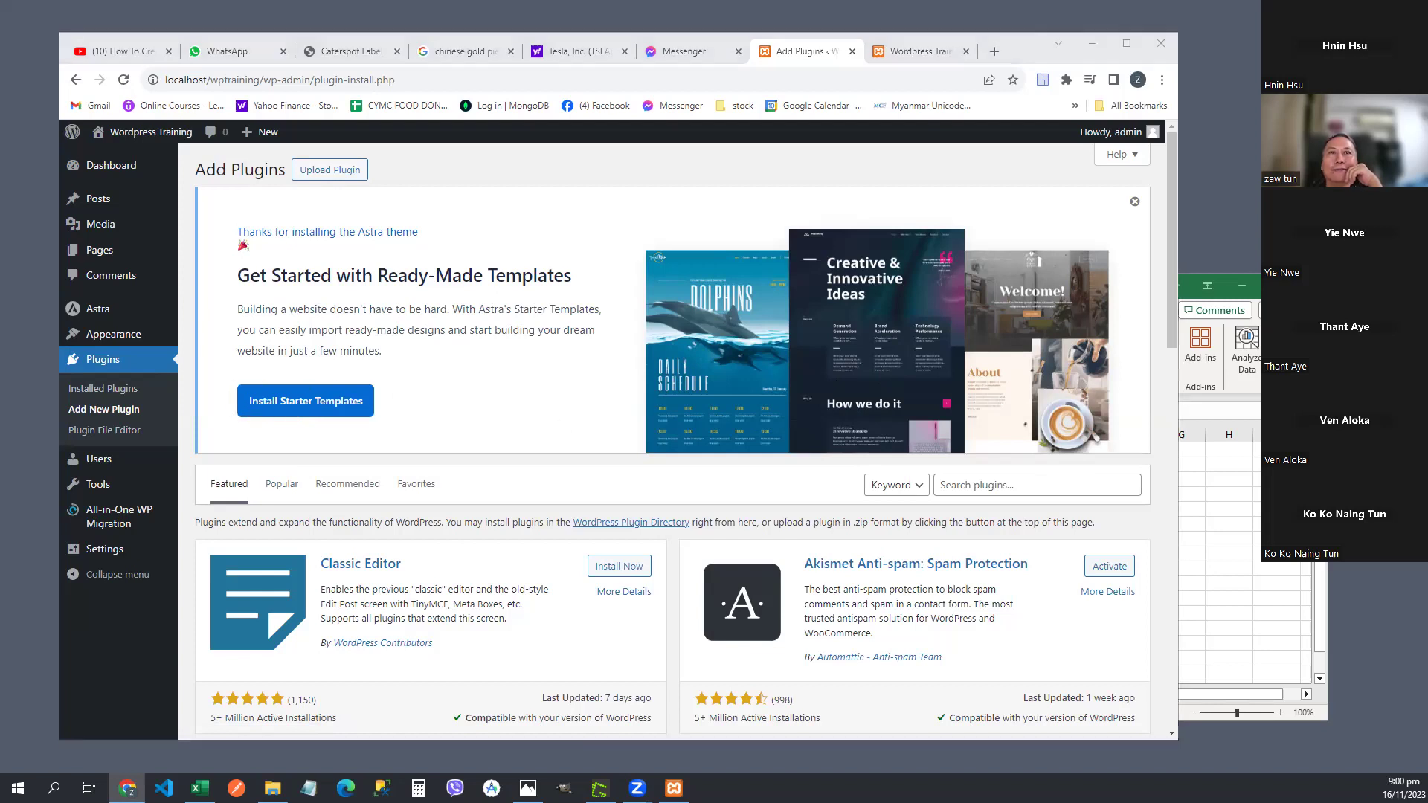
mouse_move(375, 432)
left_mouse_down()
mouse_move(257, 430)
mouse_move(245, 371)
mouse_move(364, 380)
mouse_move(387, 419)
mouse_move(370, 430)
left_mouse_up()
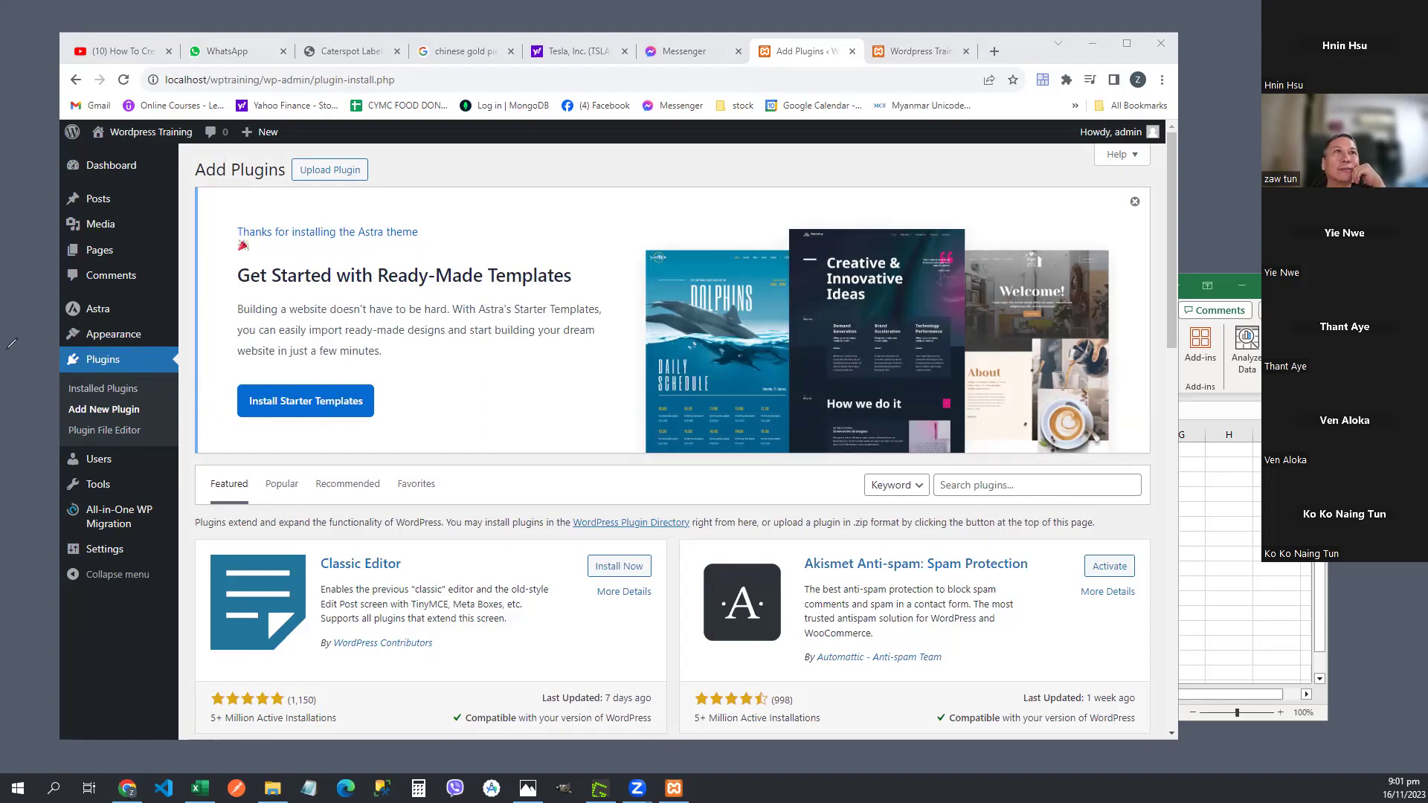
left_click(1026, 485)
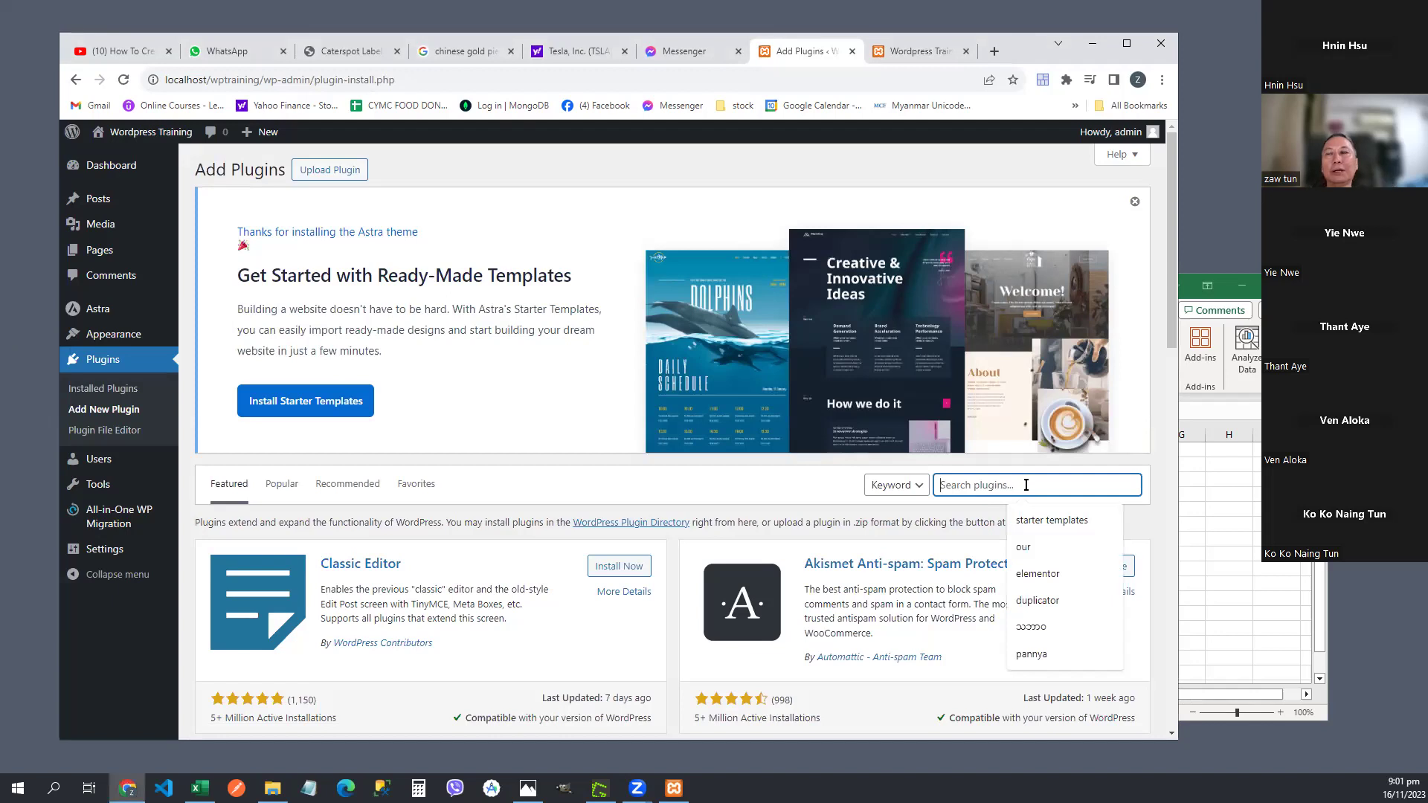
- Search plugins for 'starter templates', browse the results, then switch to the YouTube tutorial
left_click(1055, 520)
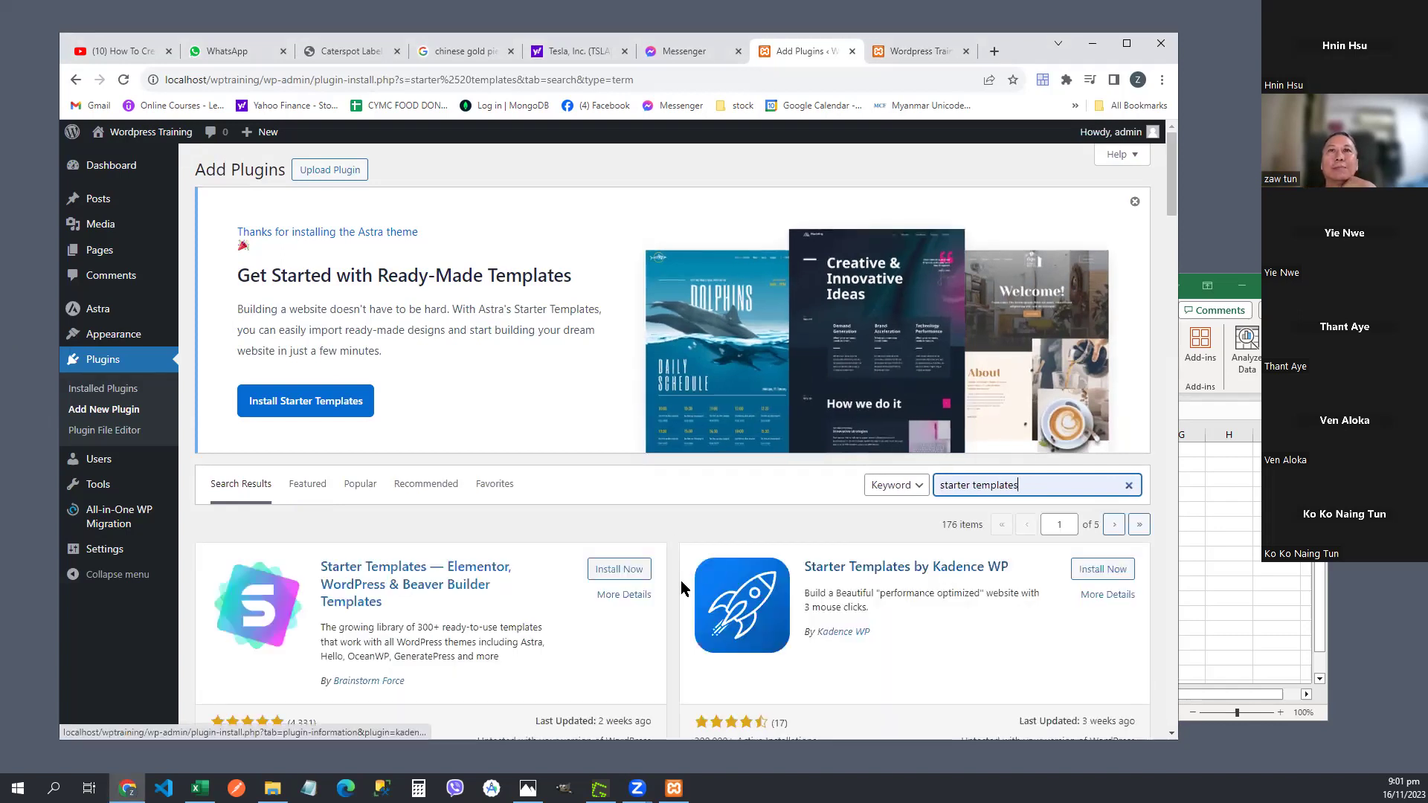
scroll(624, 615, "down", 1)
scroll(624, 615, "down", 1)
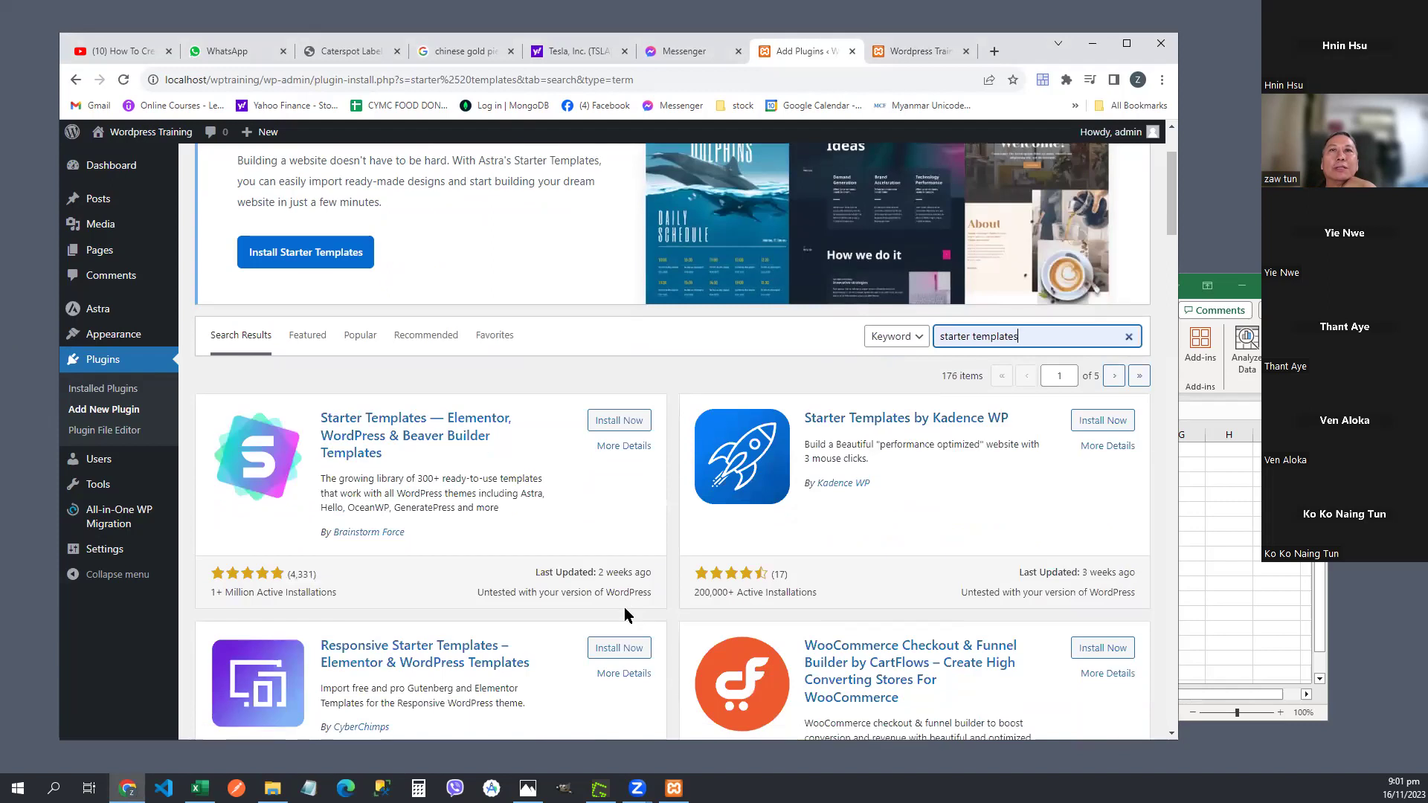
scroll(624, 607, "up", 1)
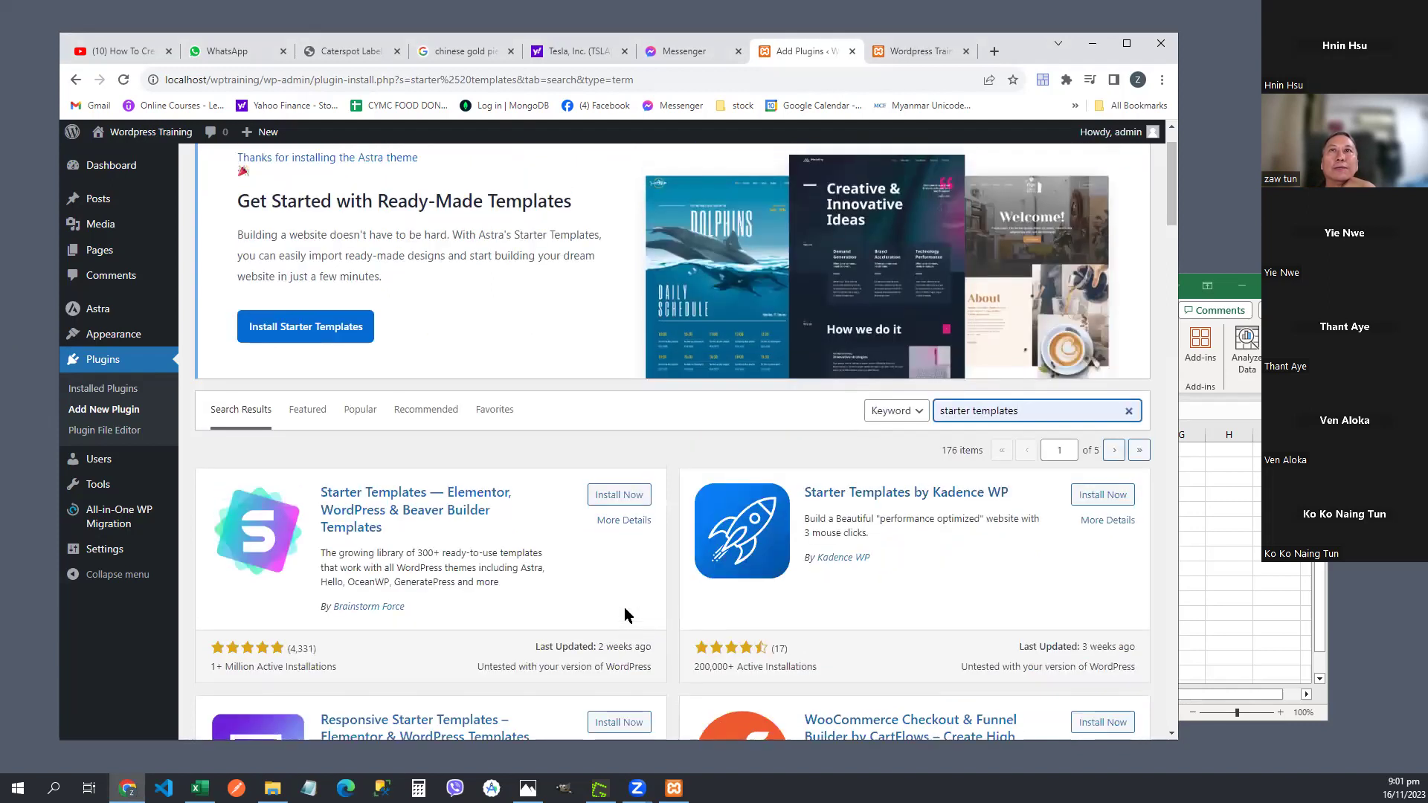
left_click(108, 49)
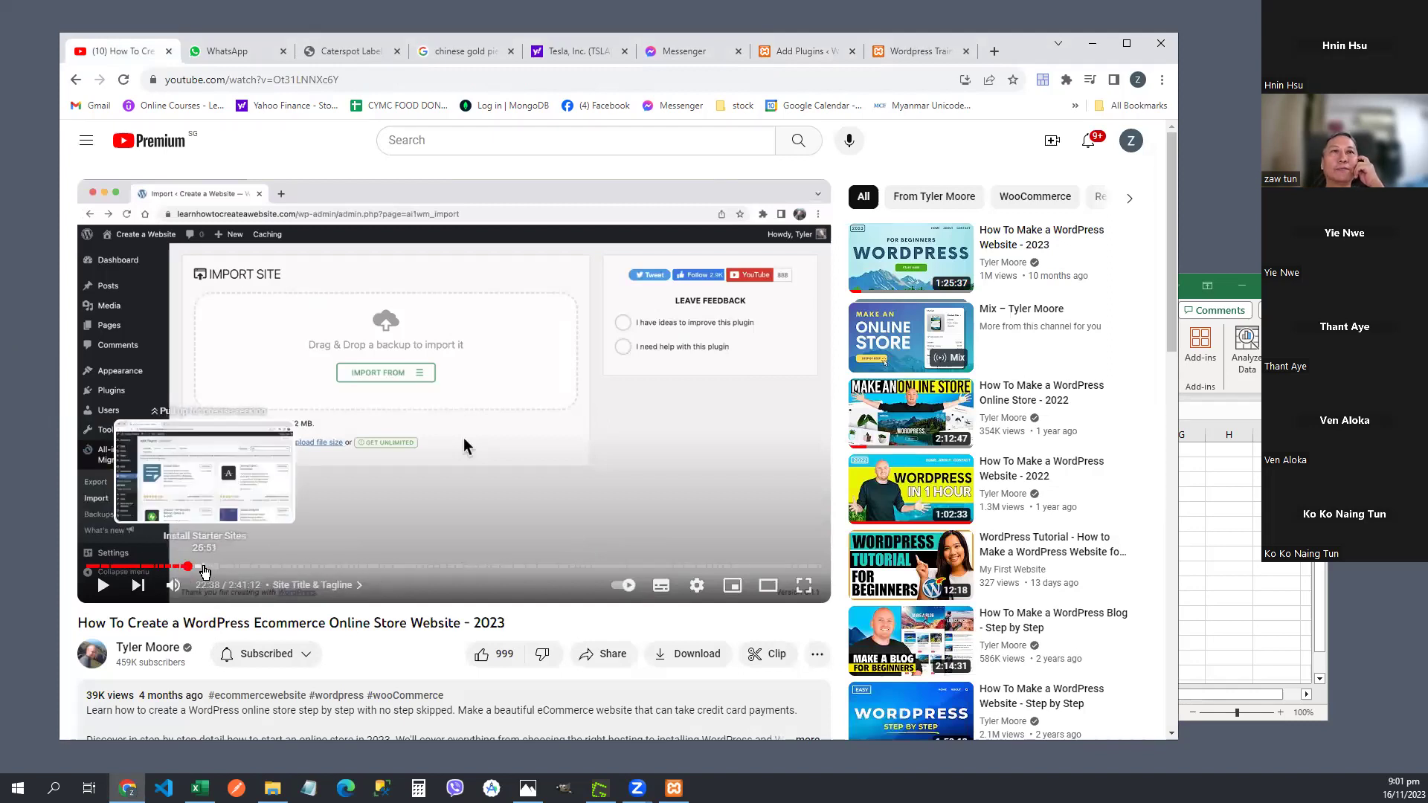
- Seek the tutorial video back to its Plugins page section near 26:14
left_click(205, 571)
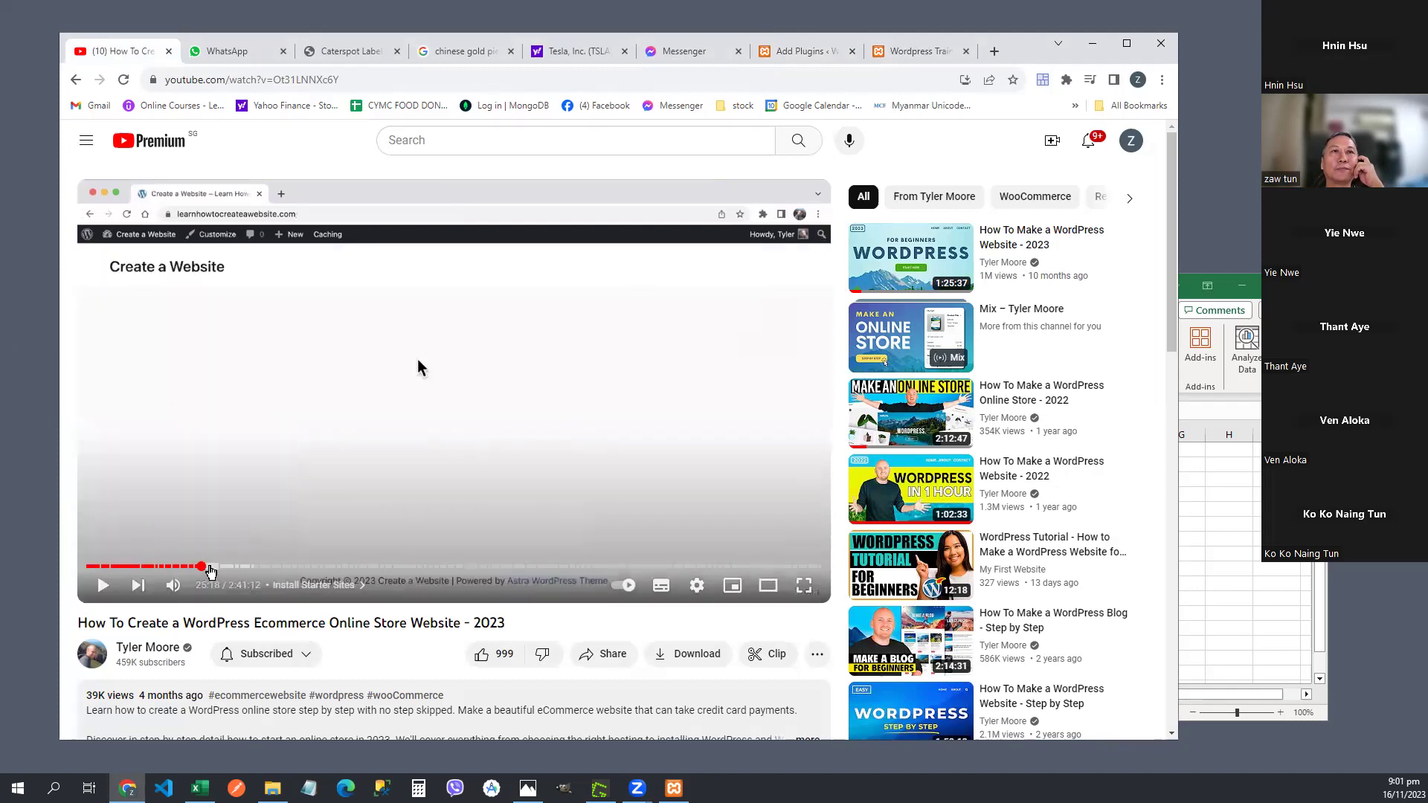
left_click(214, 569)
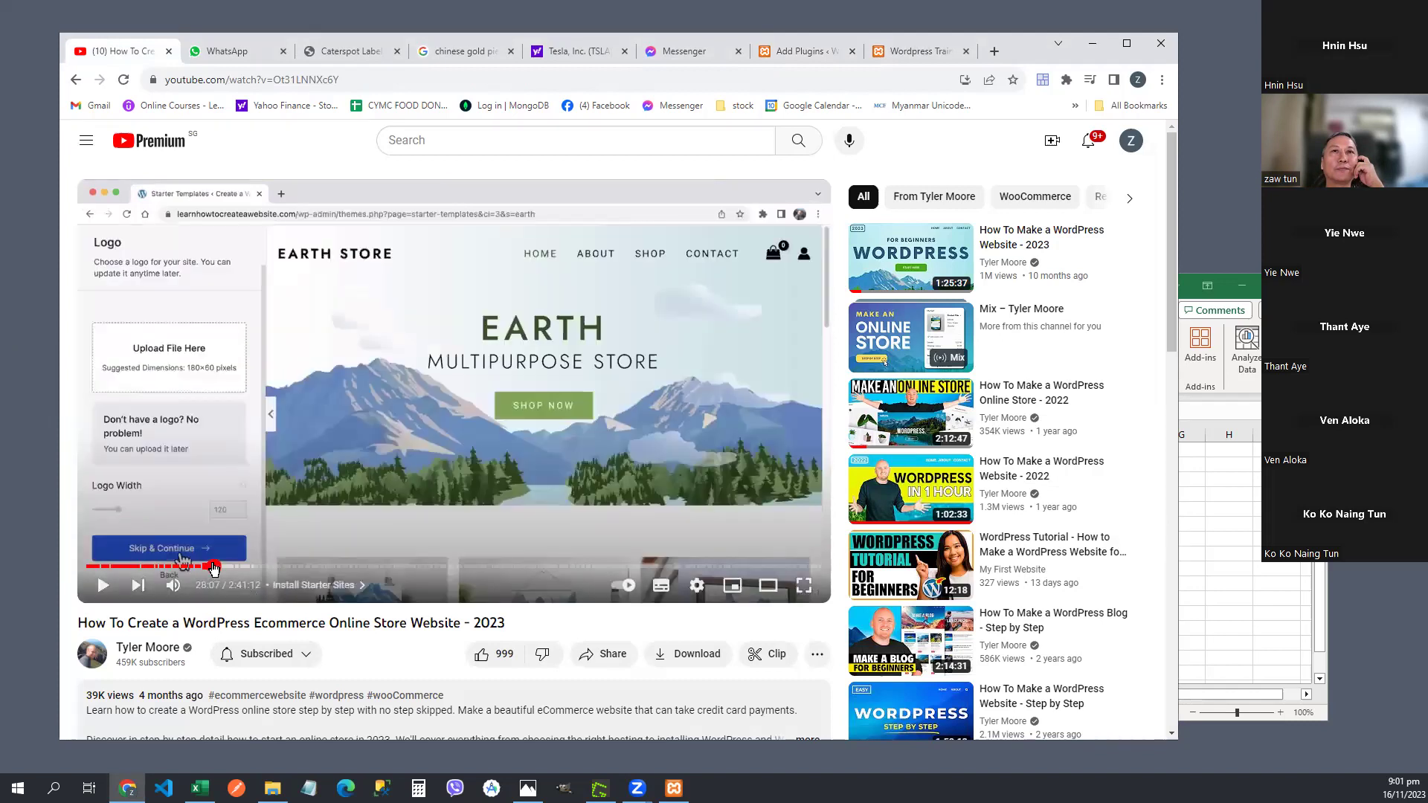
left_click(210, 568)
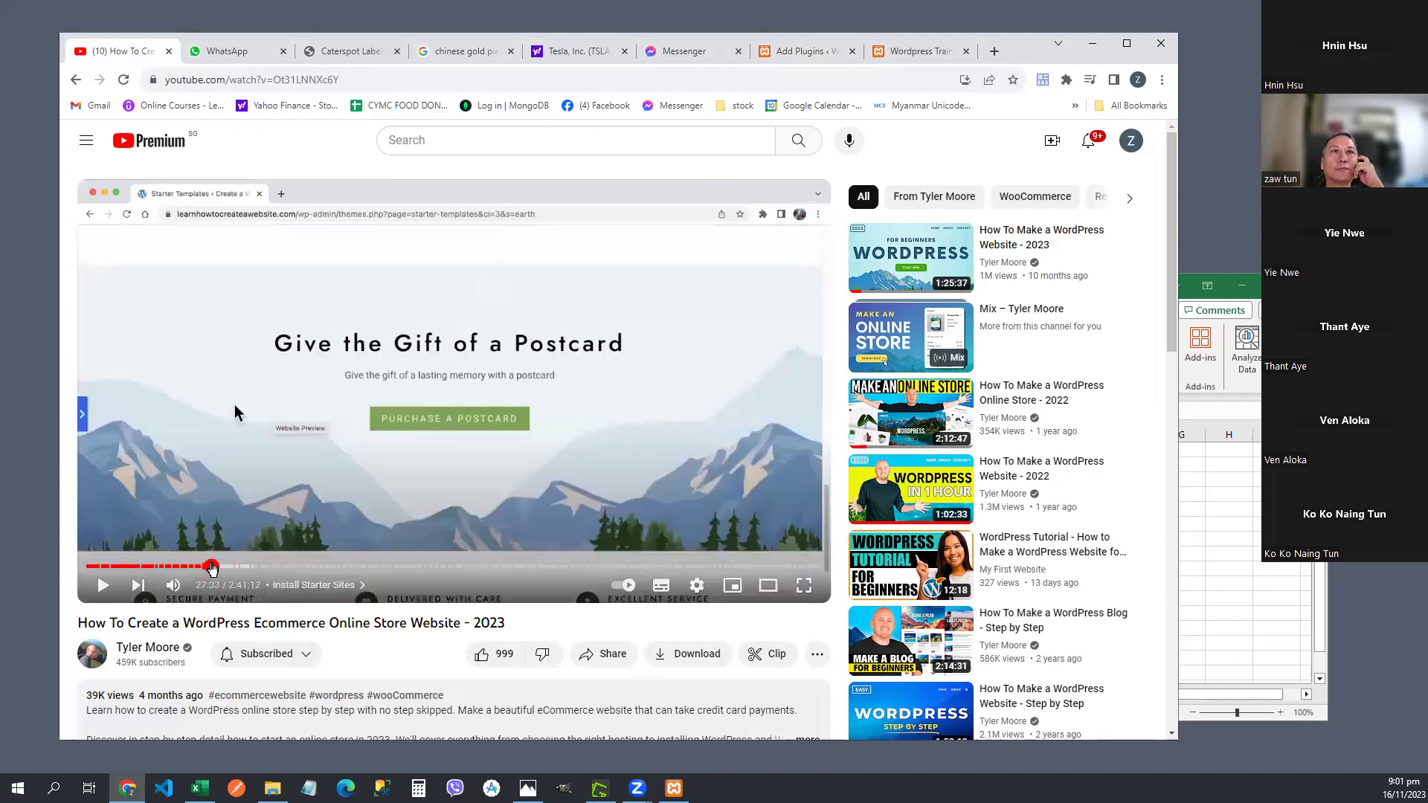
left_click(206, 569)
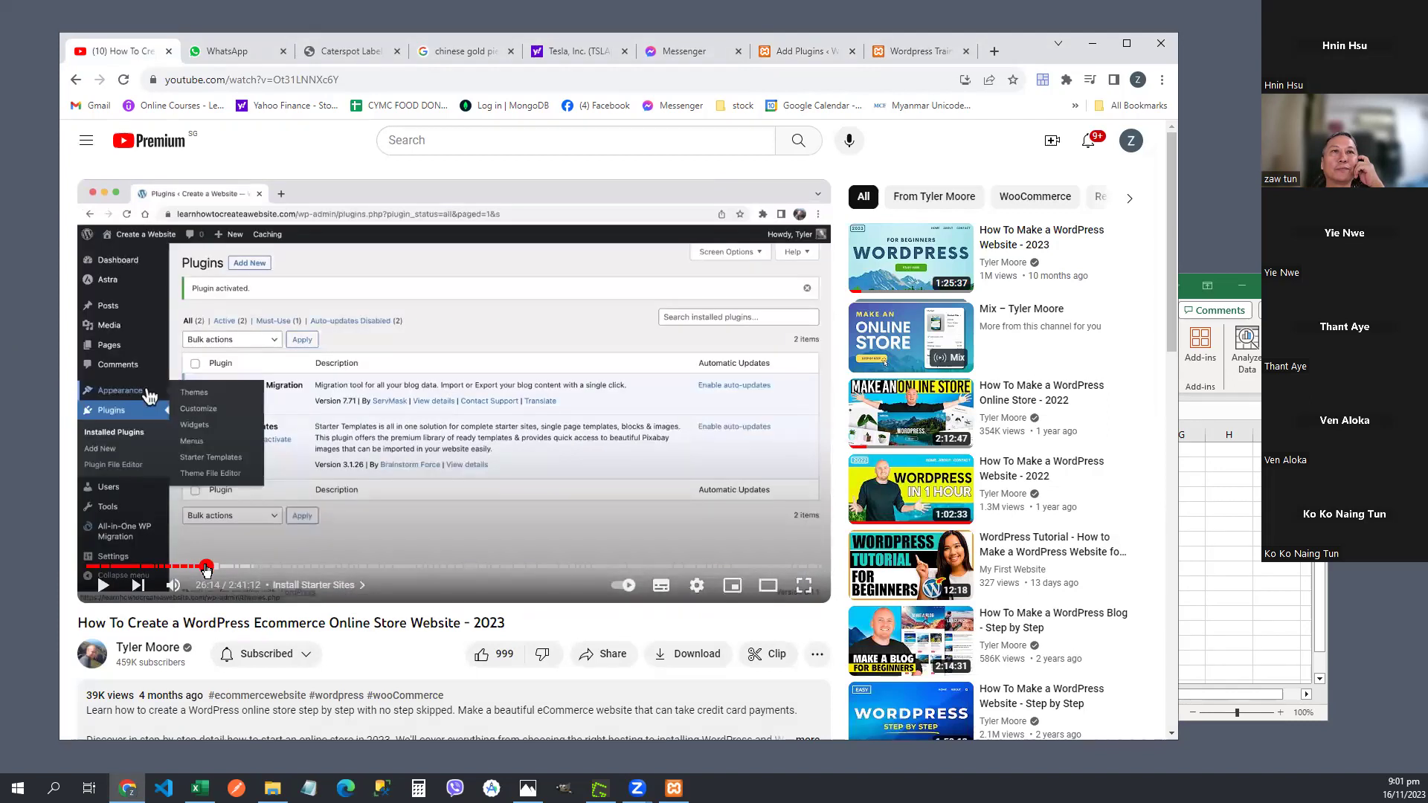
- Play the tutorial, pause it at 26:05 on the plugin search, then view the site's front page
left_click(102, 587)
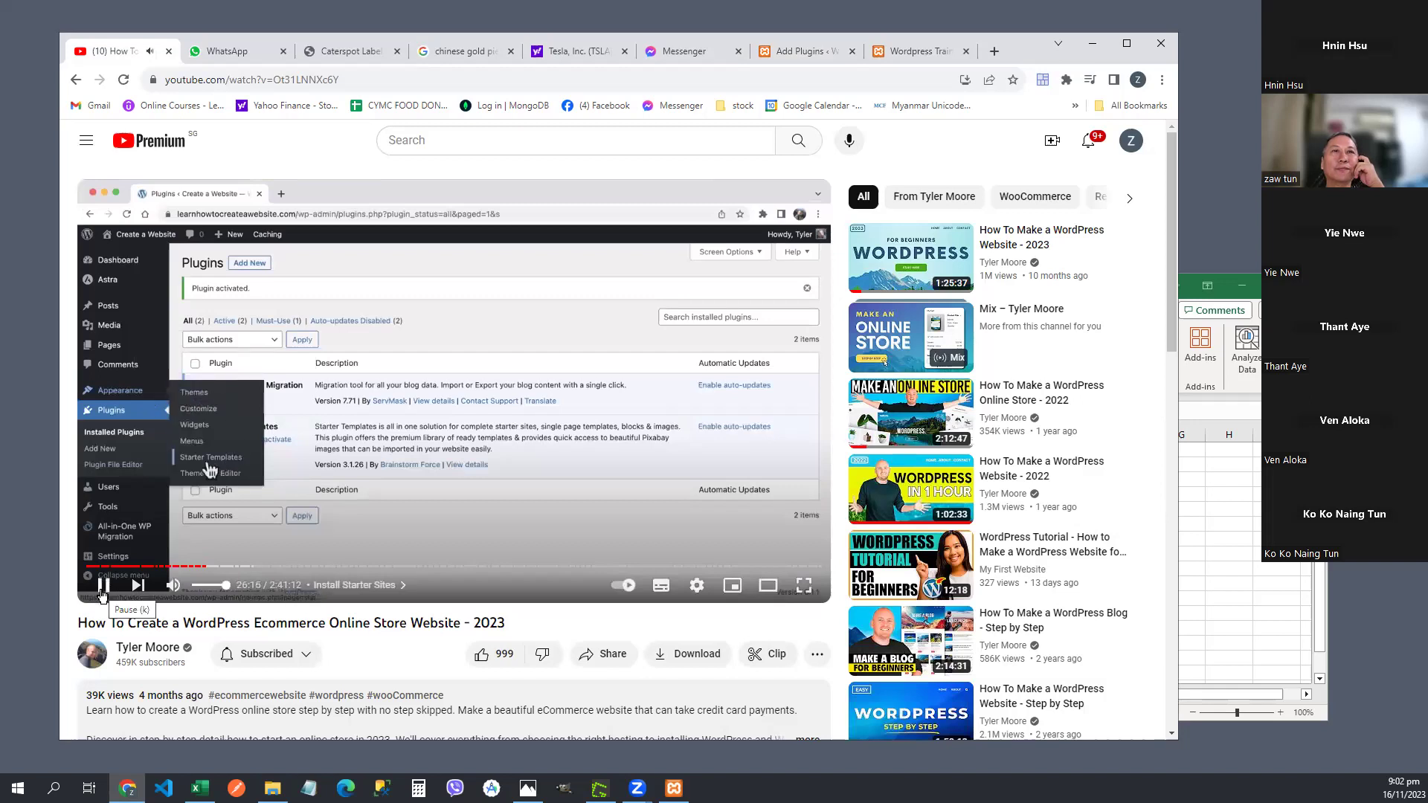
left_click_drag(203, 572, 198, 571)
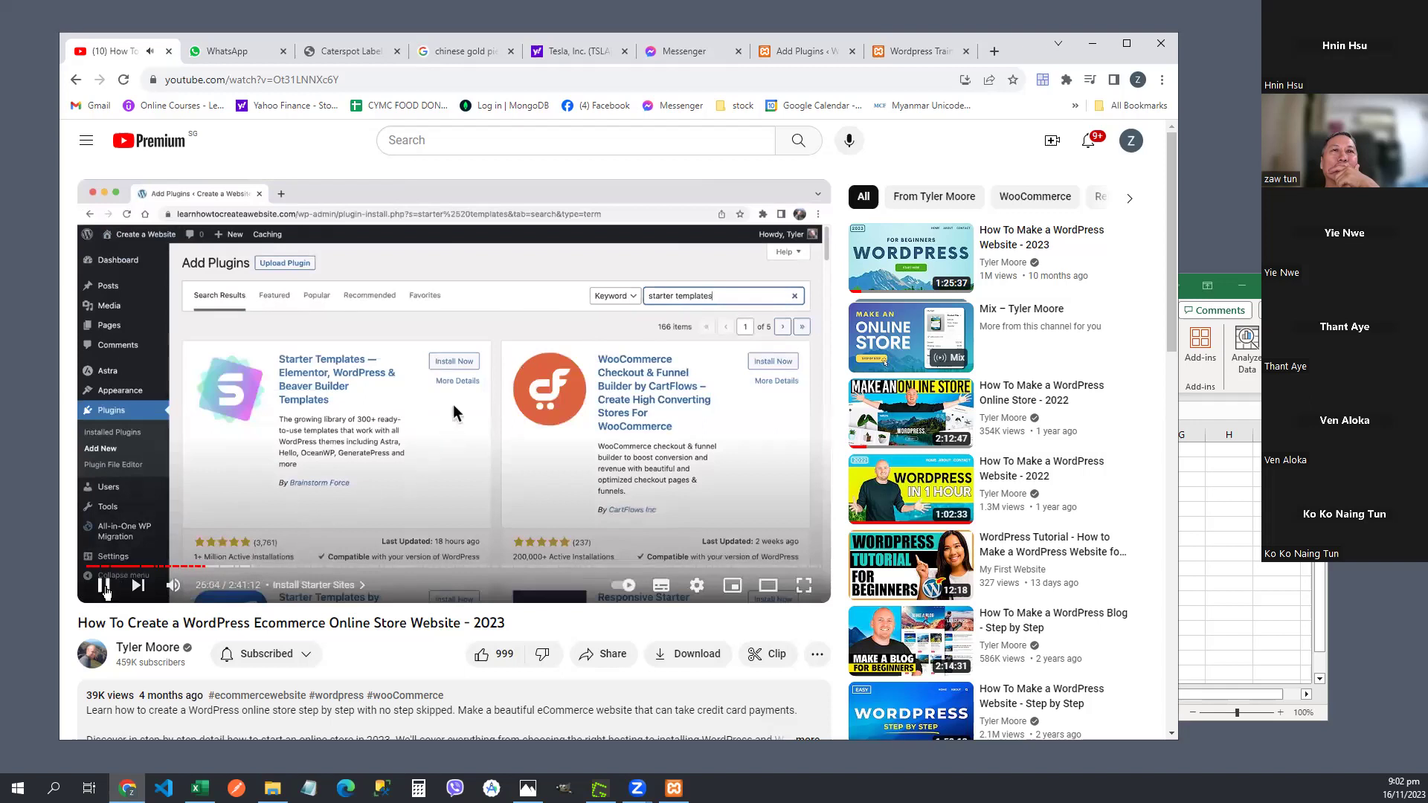
left_click(103, 587)
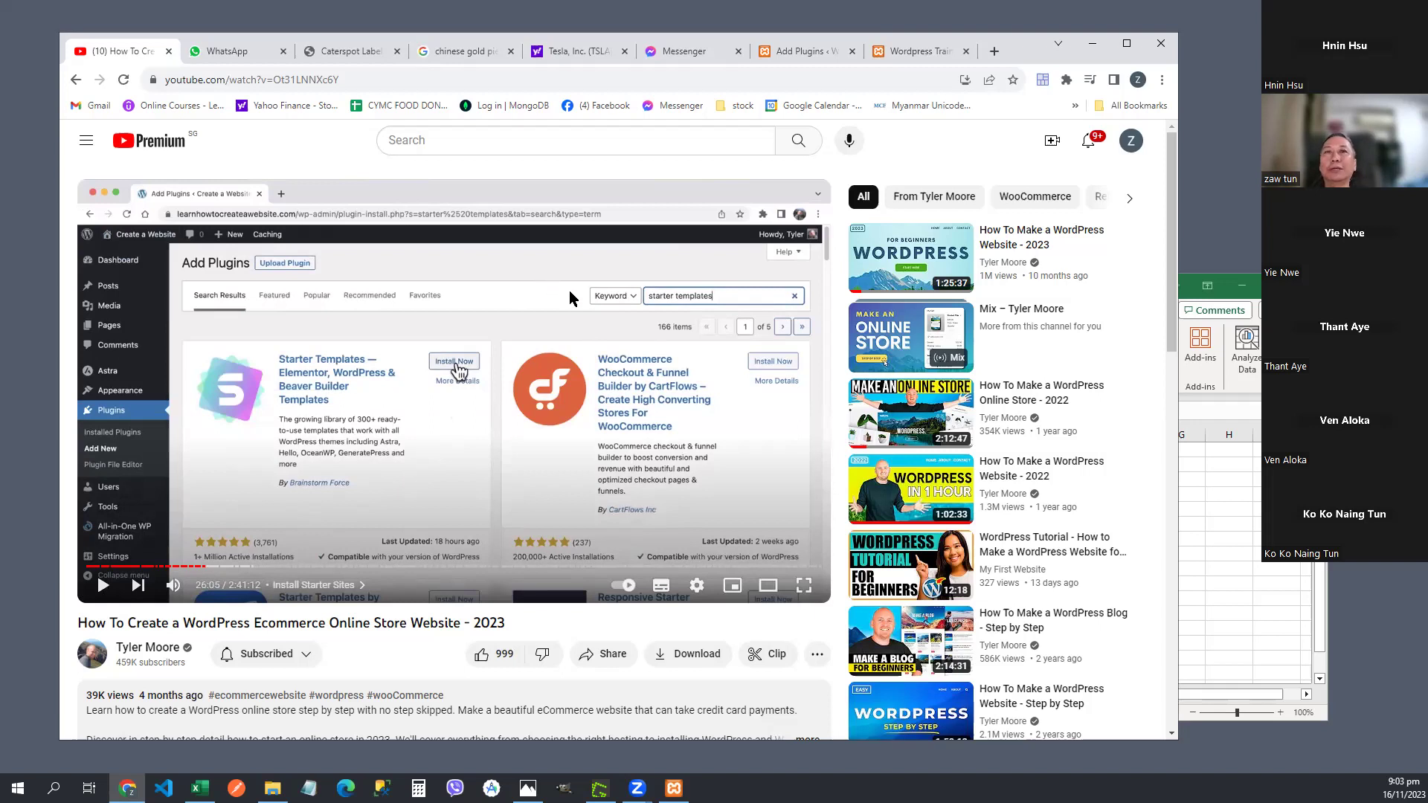
left_click(917, 52)
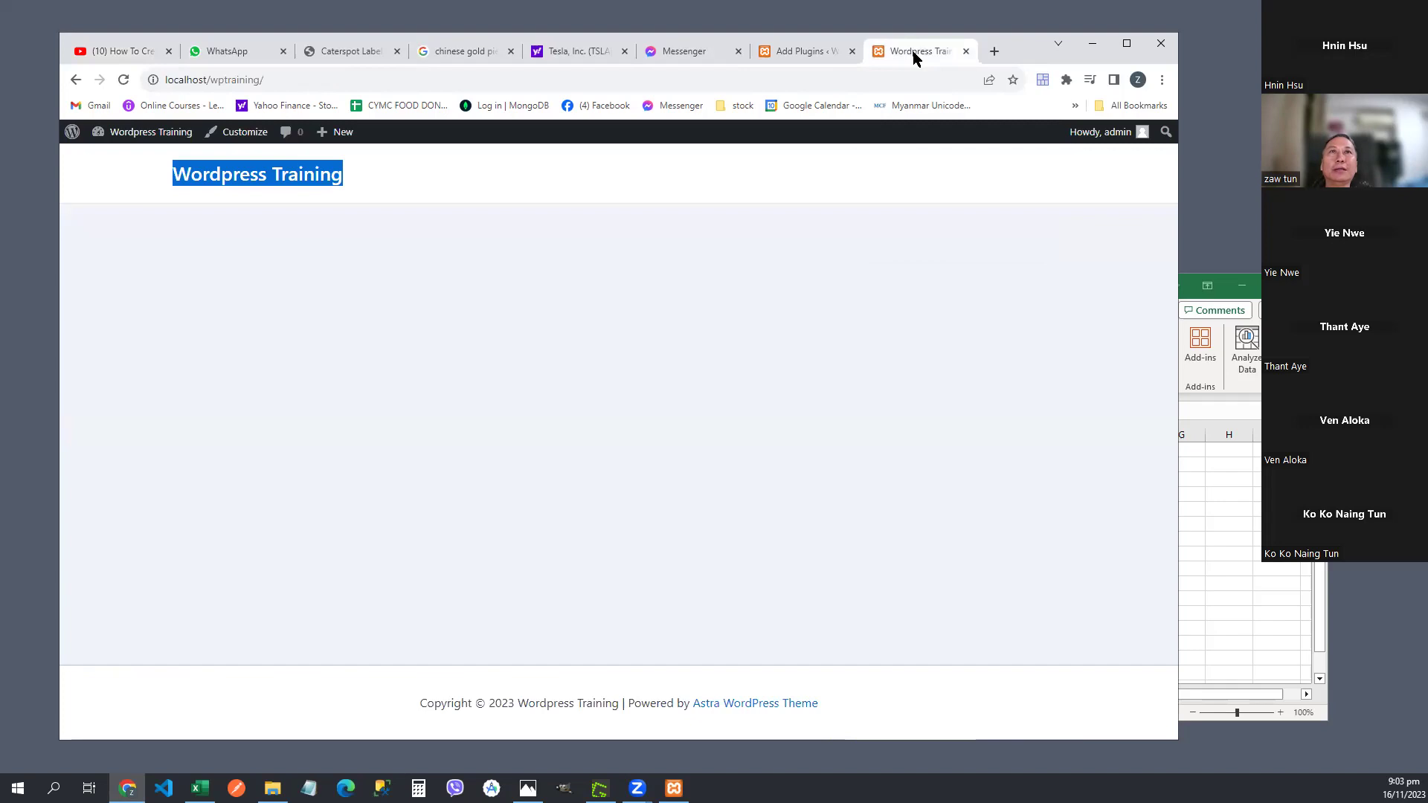
- Search Installed Plugins for 'starter templates', find no results, and clear the search
left_click(807, 52)
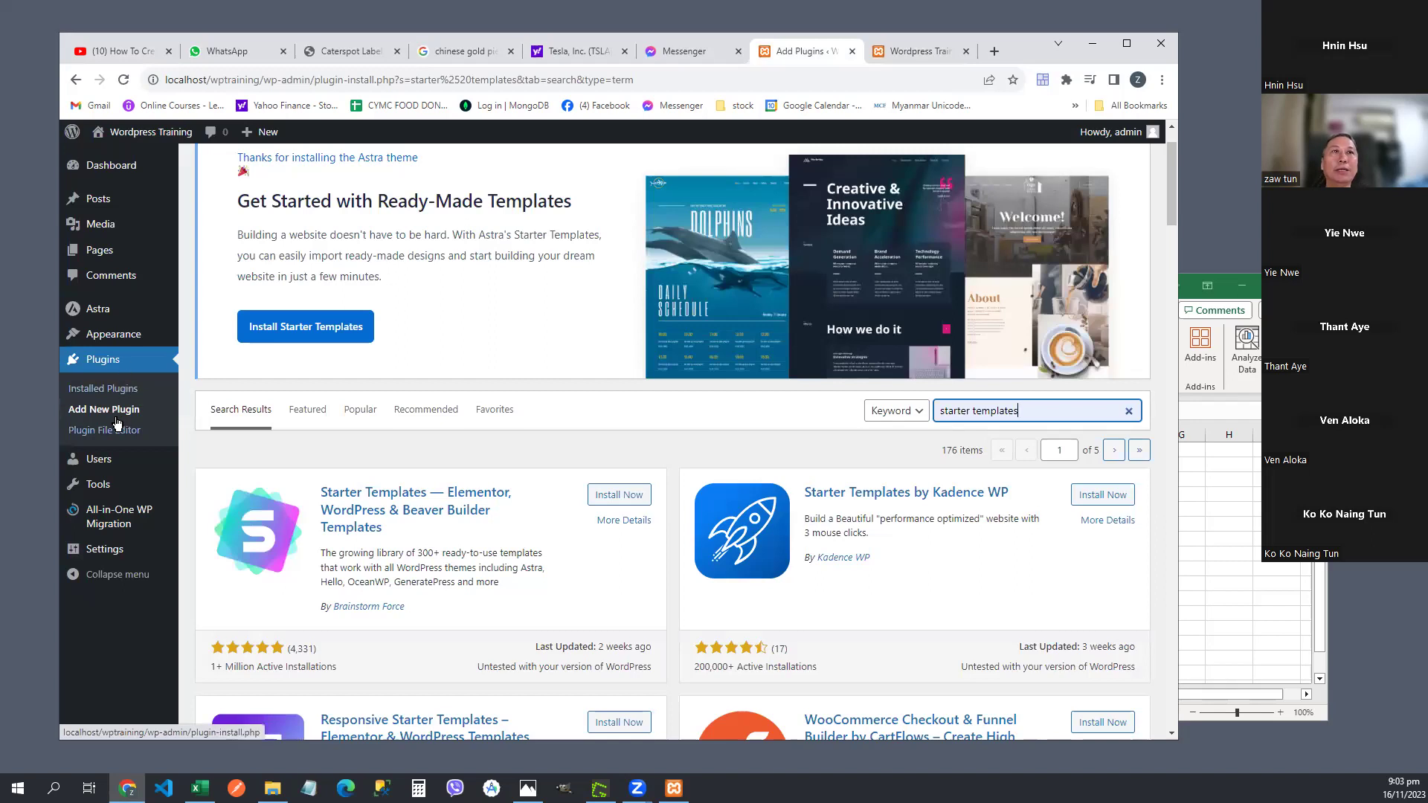
left_click(113, 362)
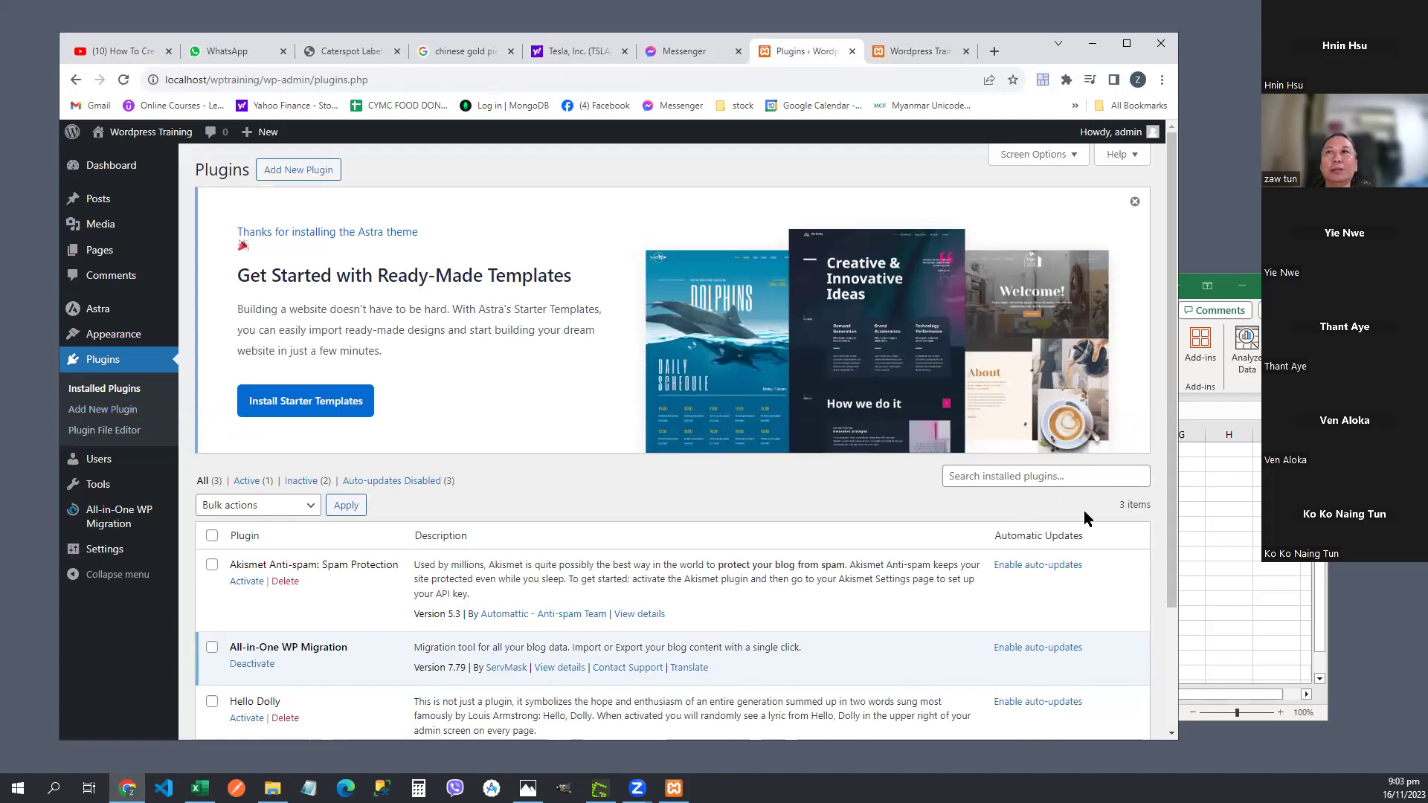
left_click(1047, 479)
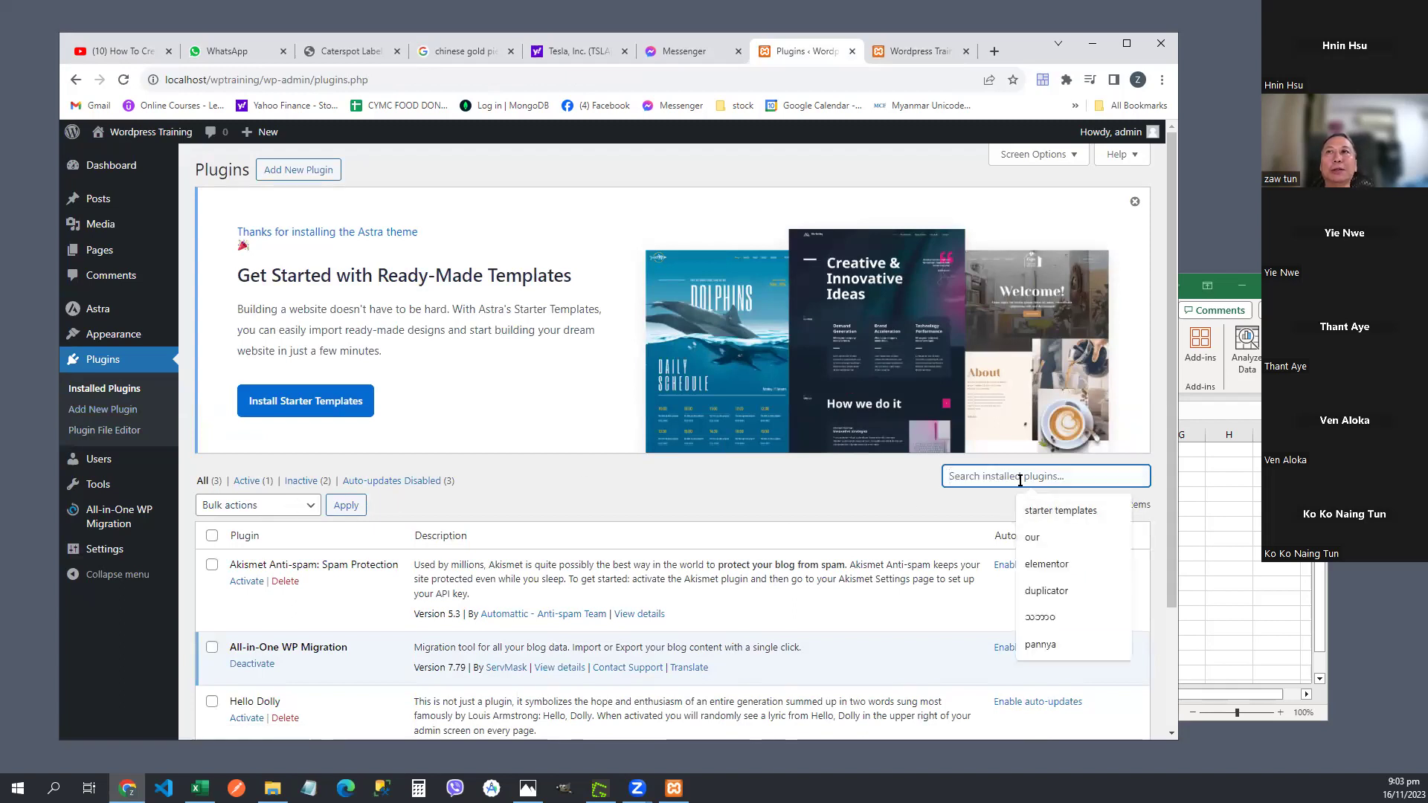
left_click(1064, 512)
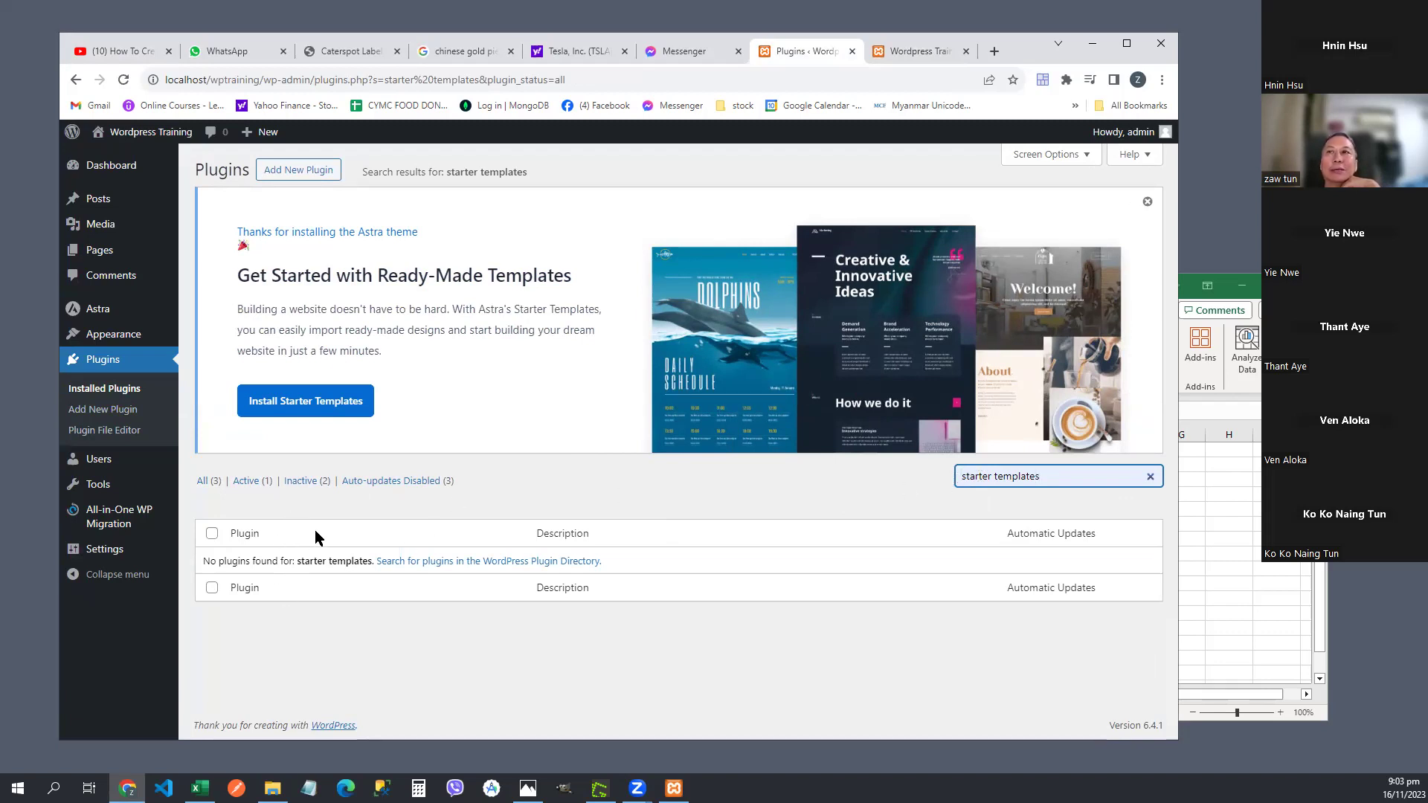
left_click(1151, 477)
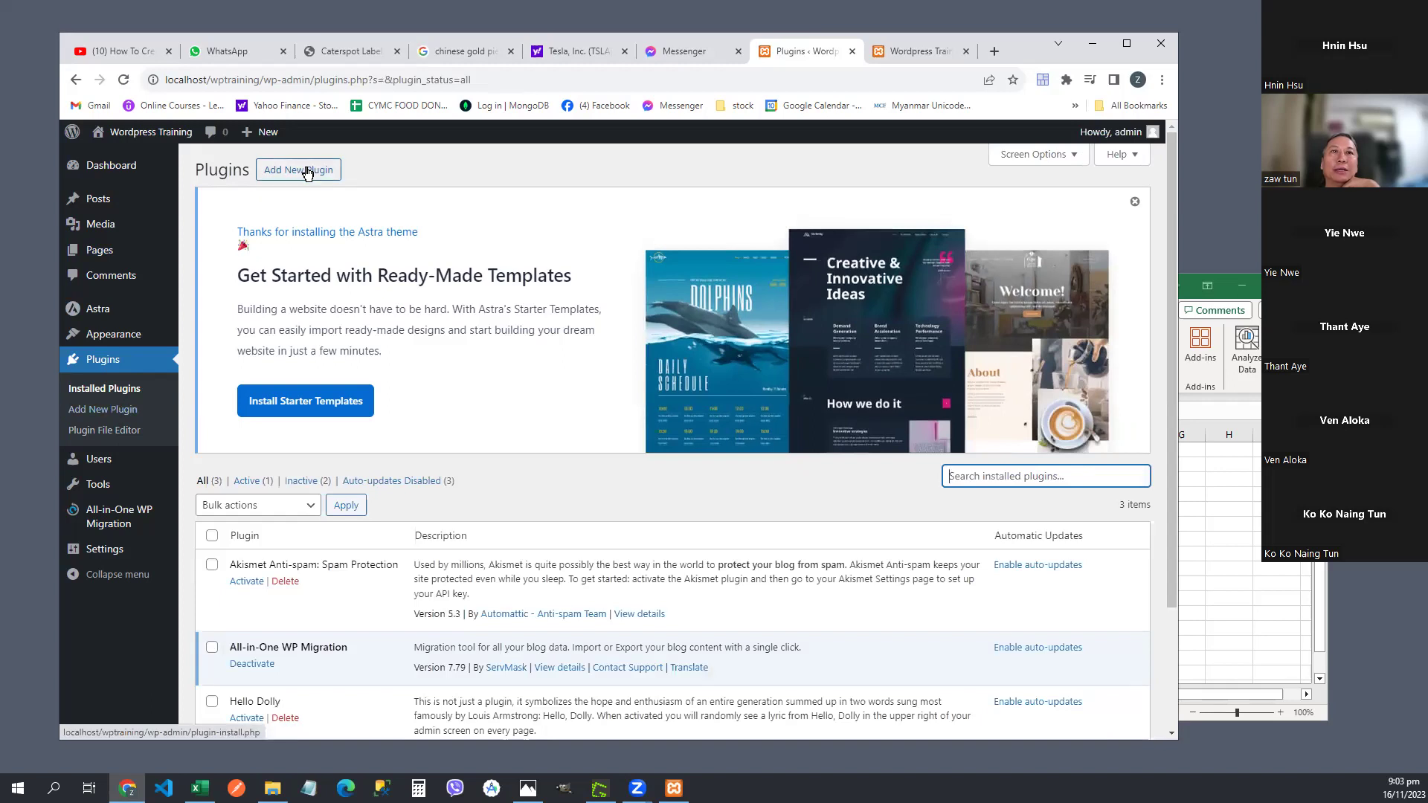
- Search the plugin directory for 'starter templates', then reload the Add Plugins page
left_click(308, 172)
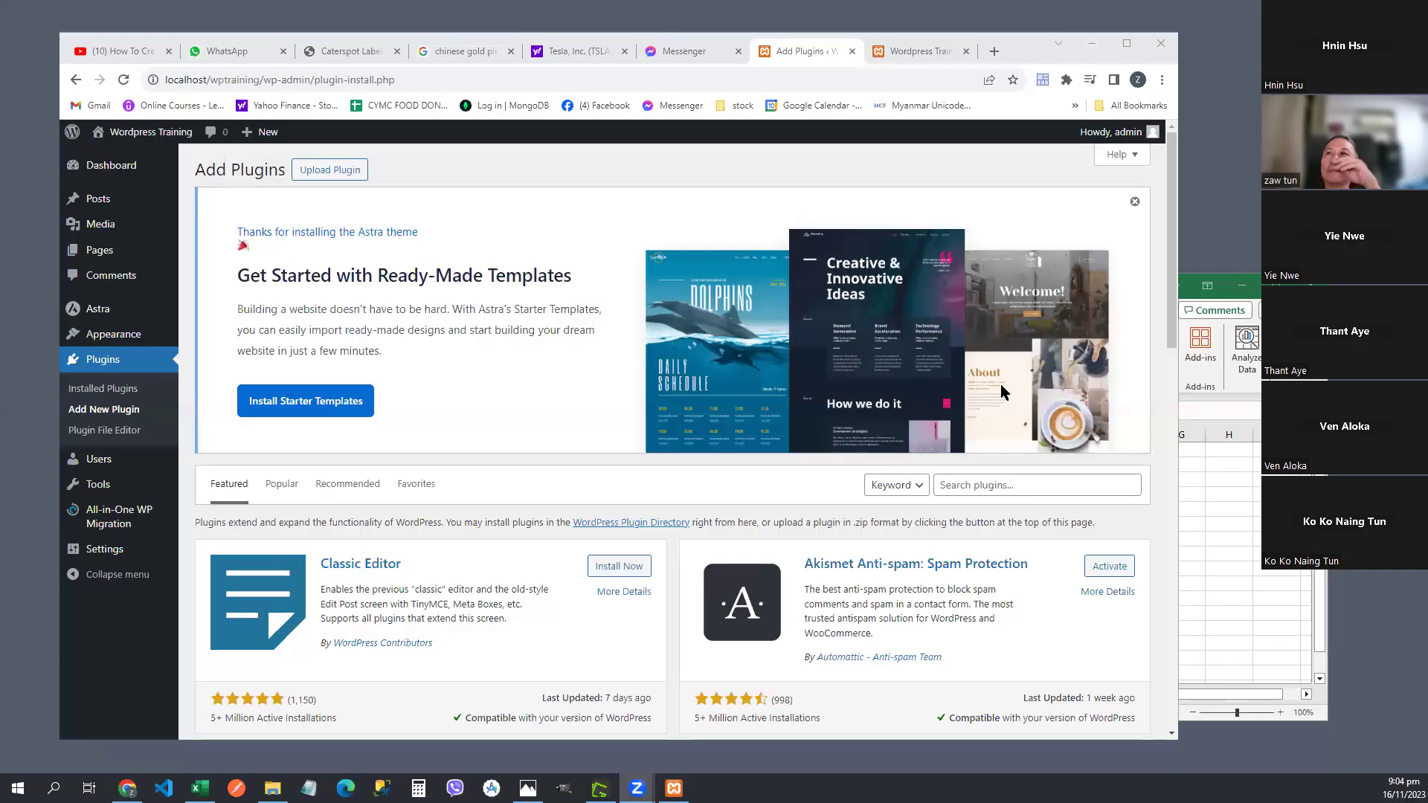
left_click(1027, 481)
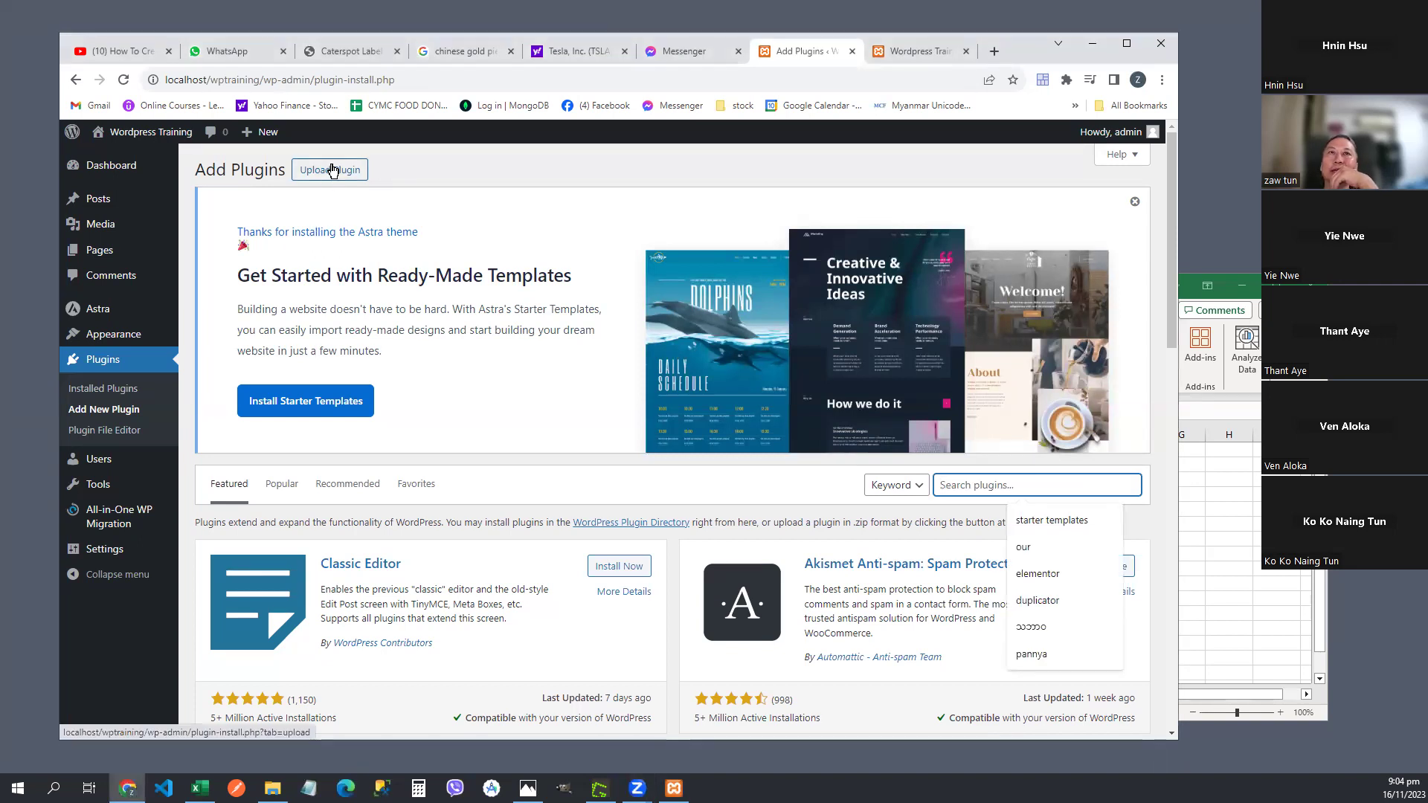
left_click(1057, 519)
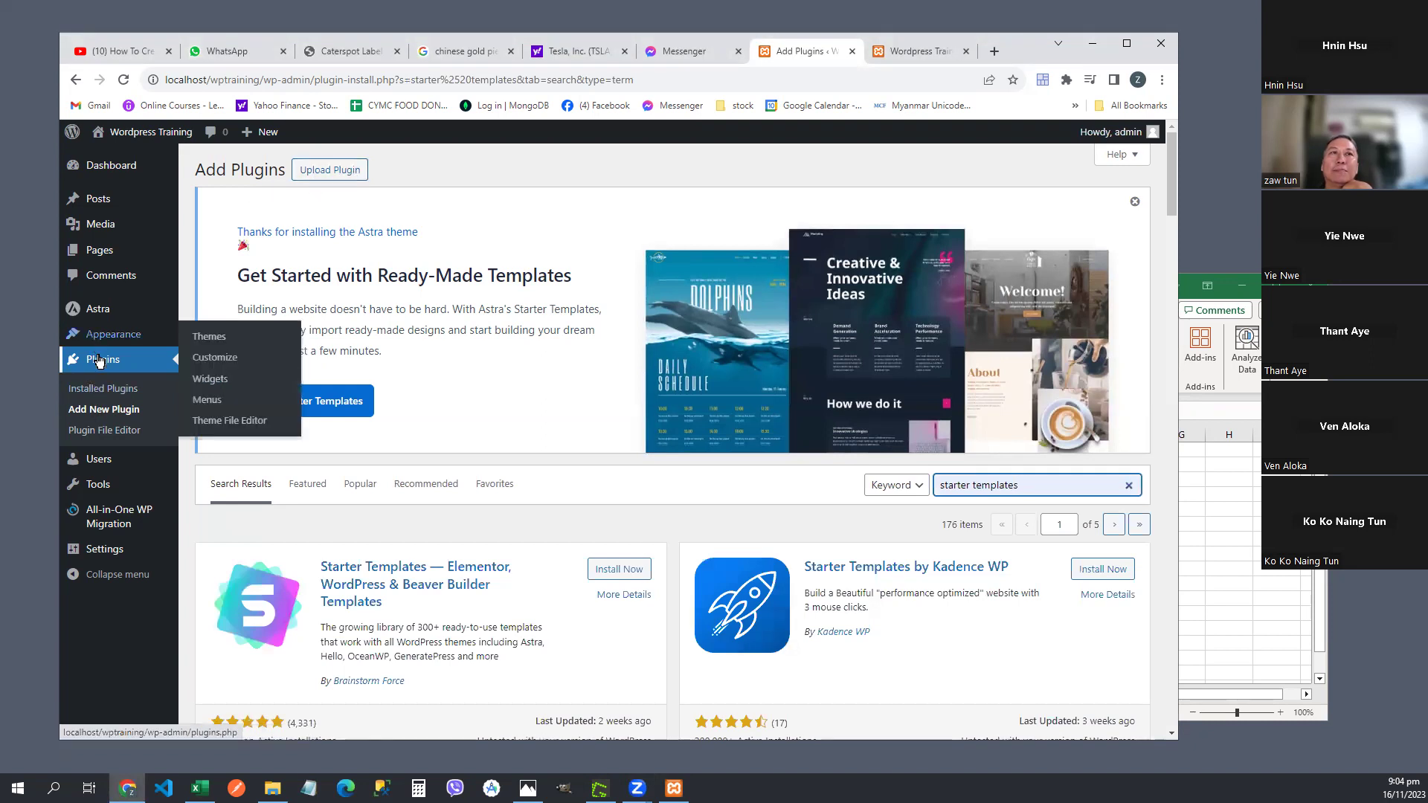
left_click(104, 410)
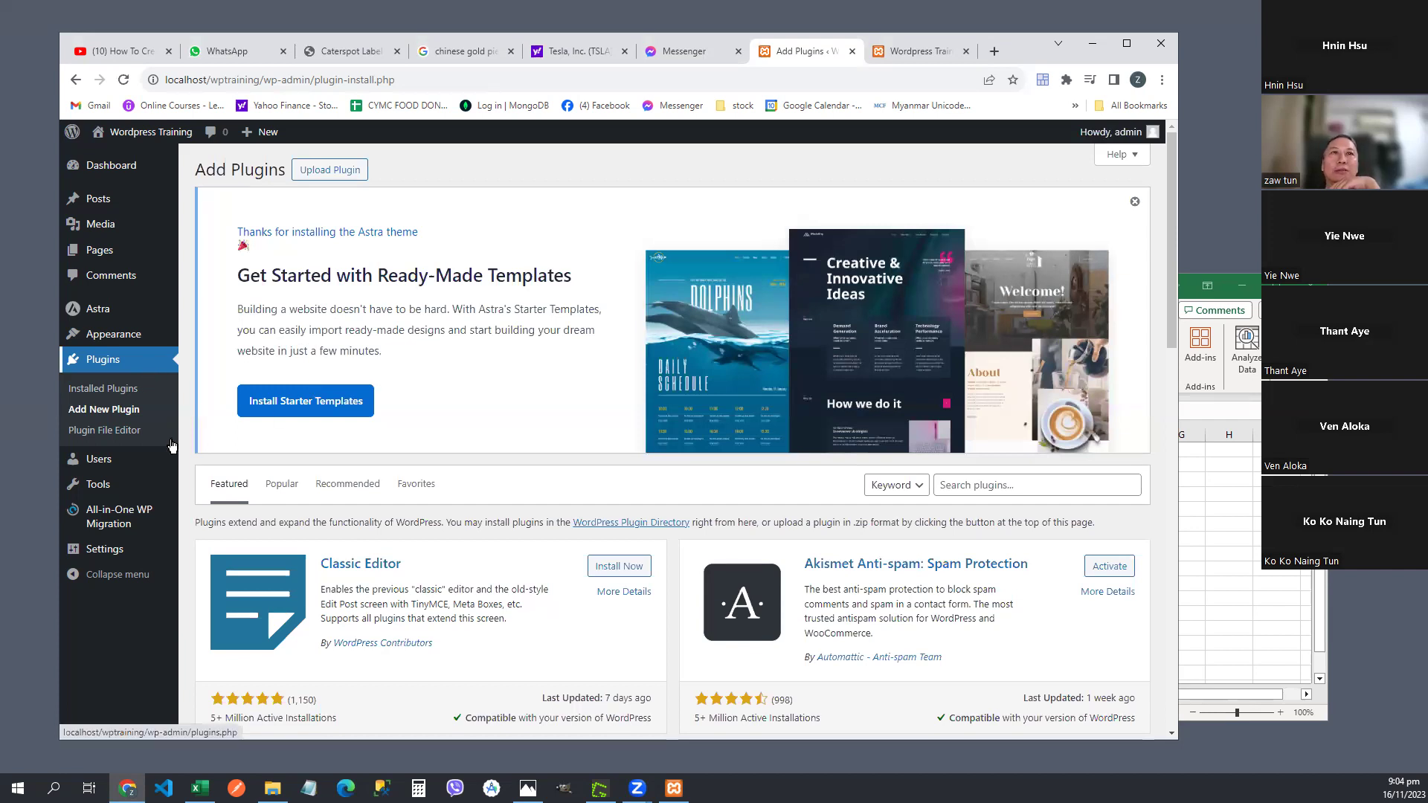
- Go from Installed Plugins to Add New Plugin and focus the Search plugins box
left_click(109, 364)
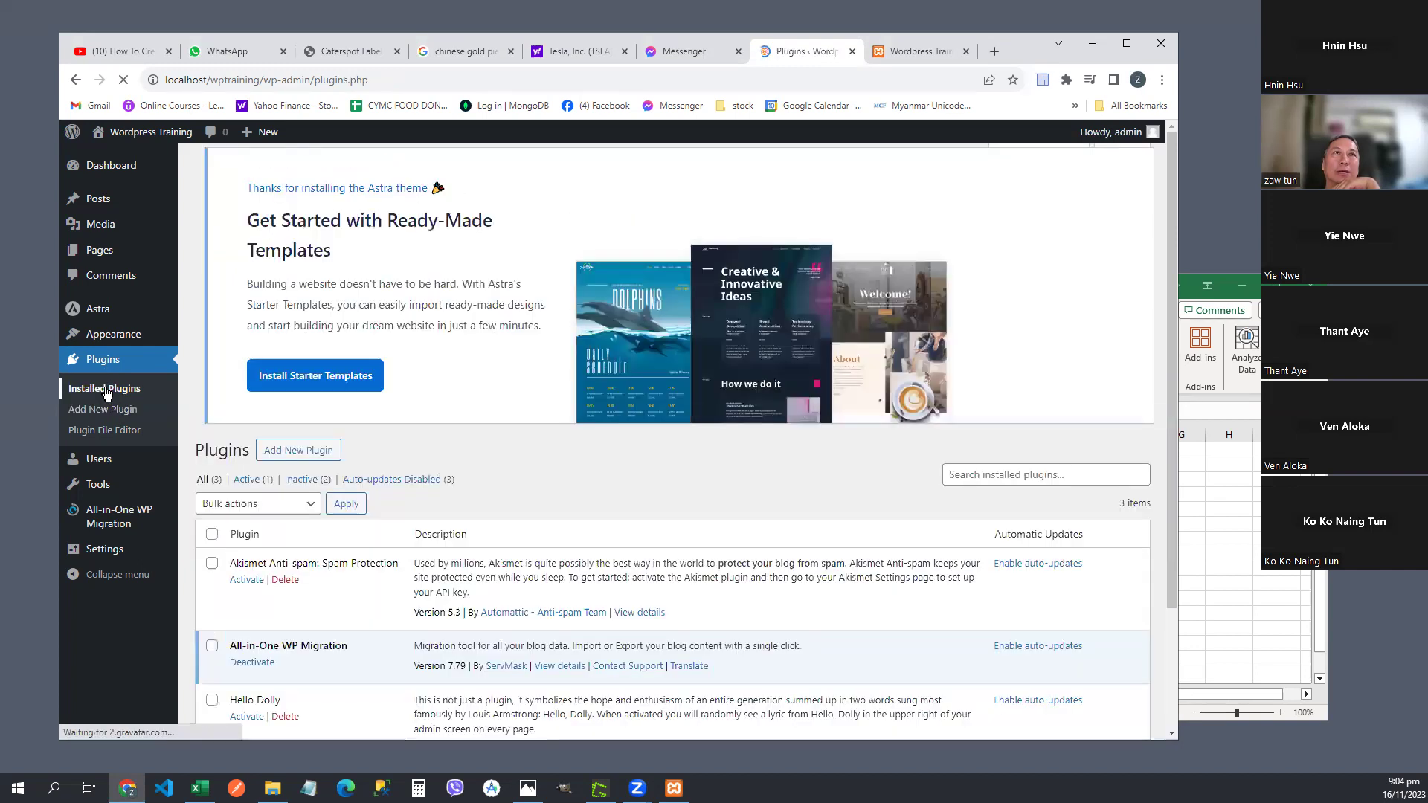
left_click(105, 361)
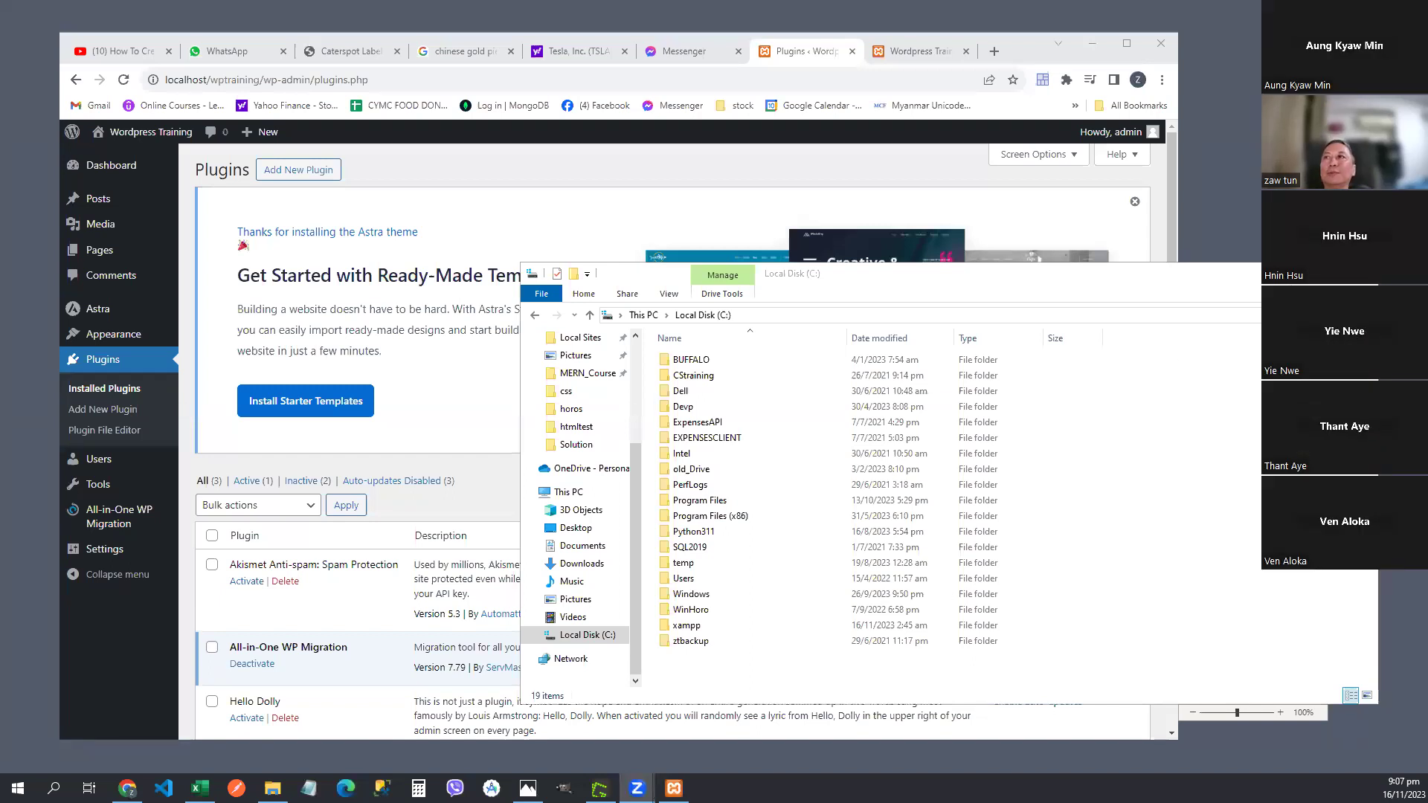
left_click(1132, 256)
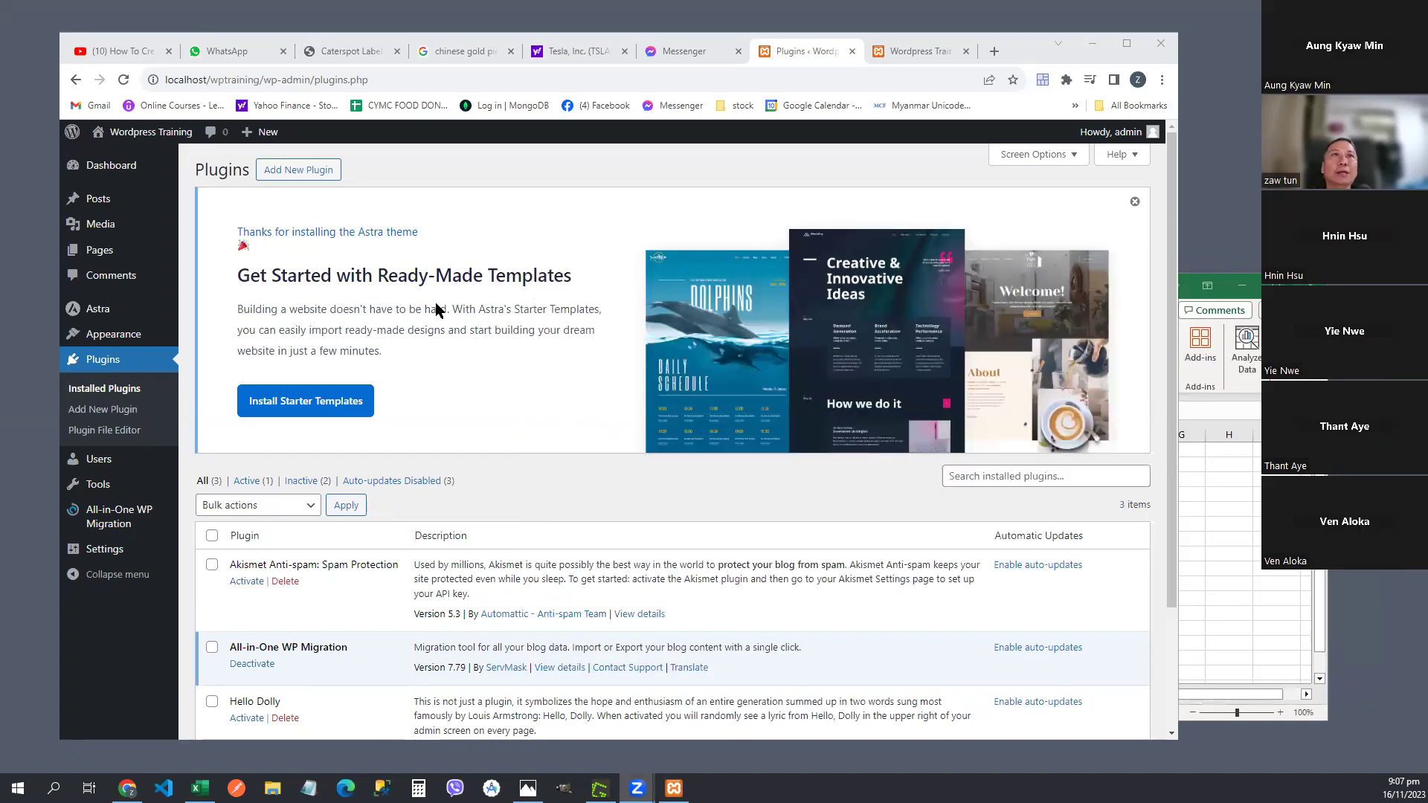
left_click(104, 366)
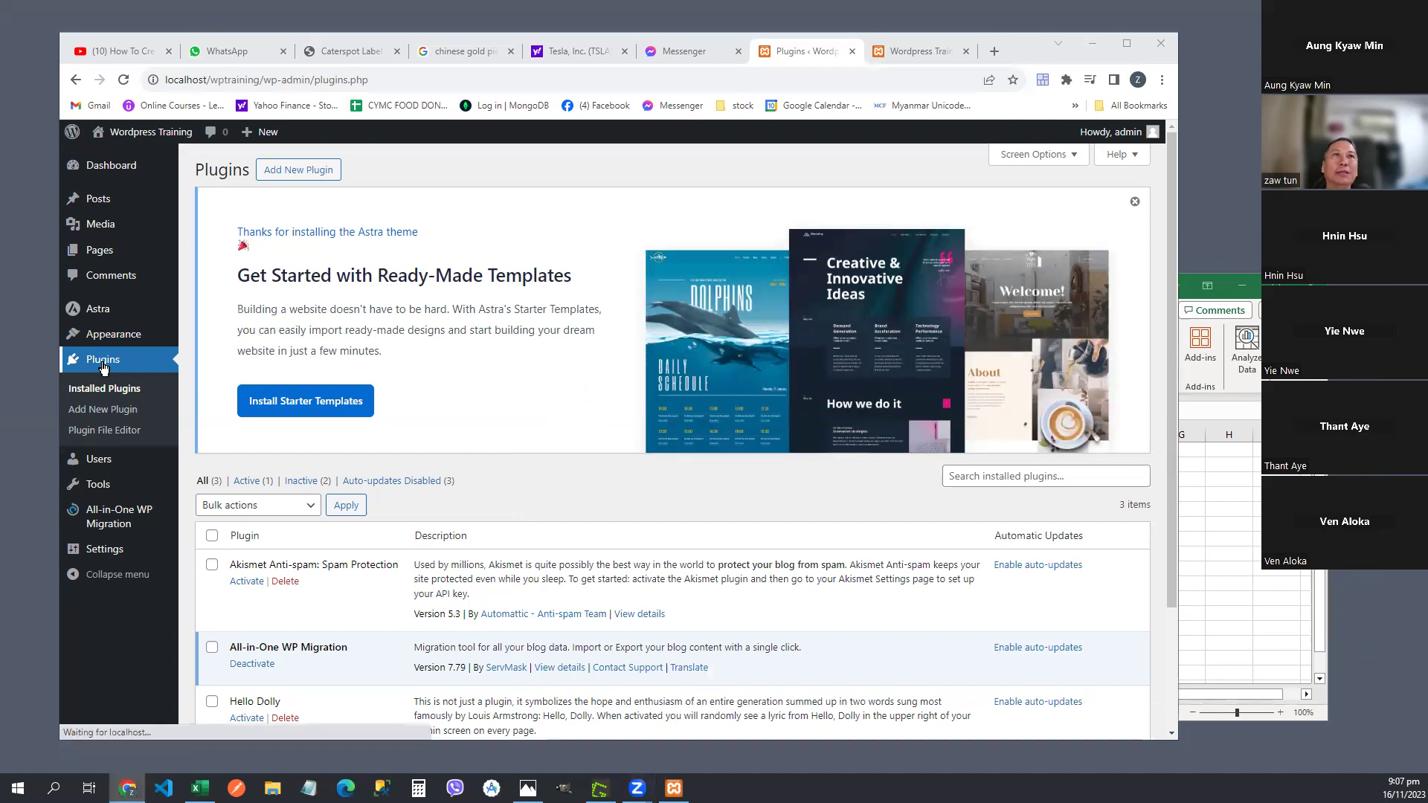
left_click(287, 174)
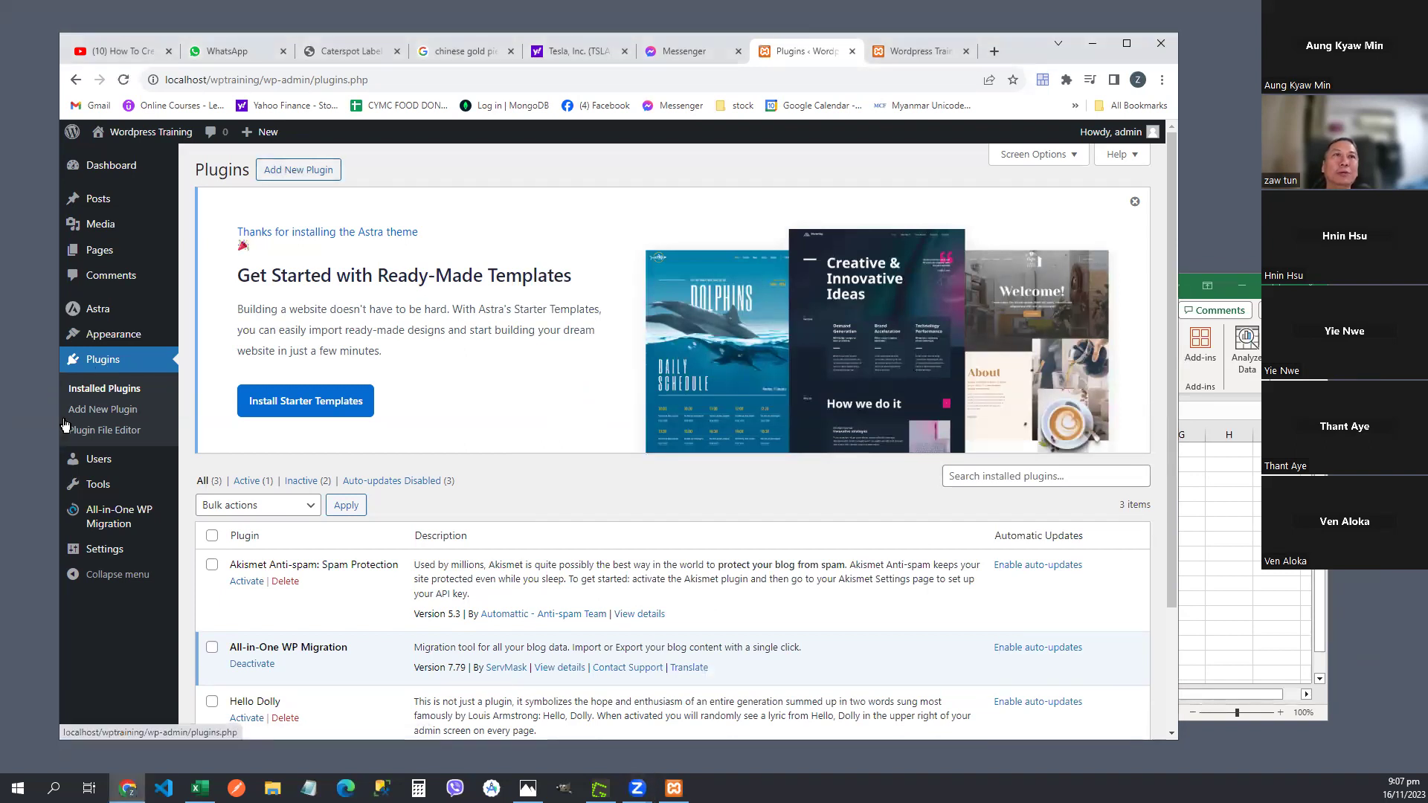
left_click(107, 412)
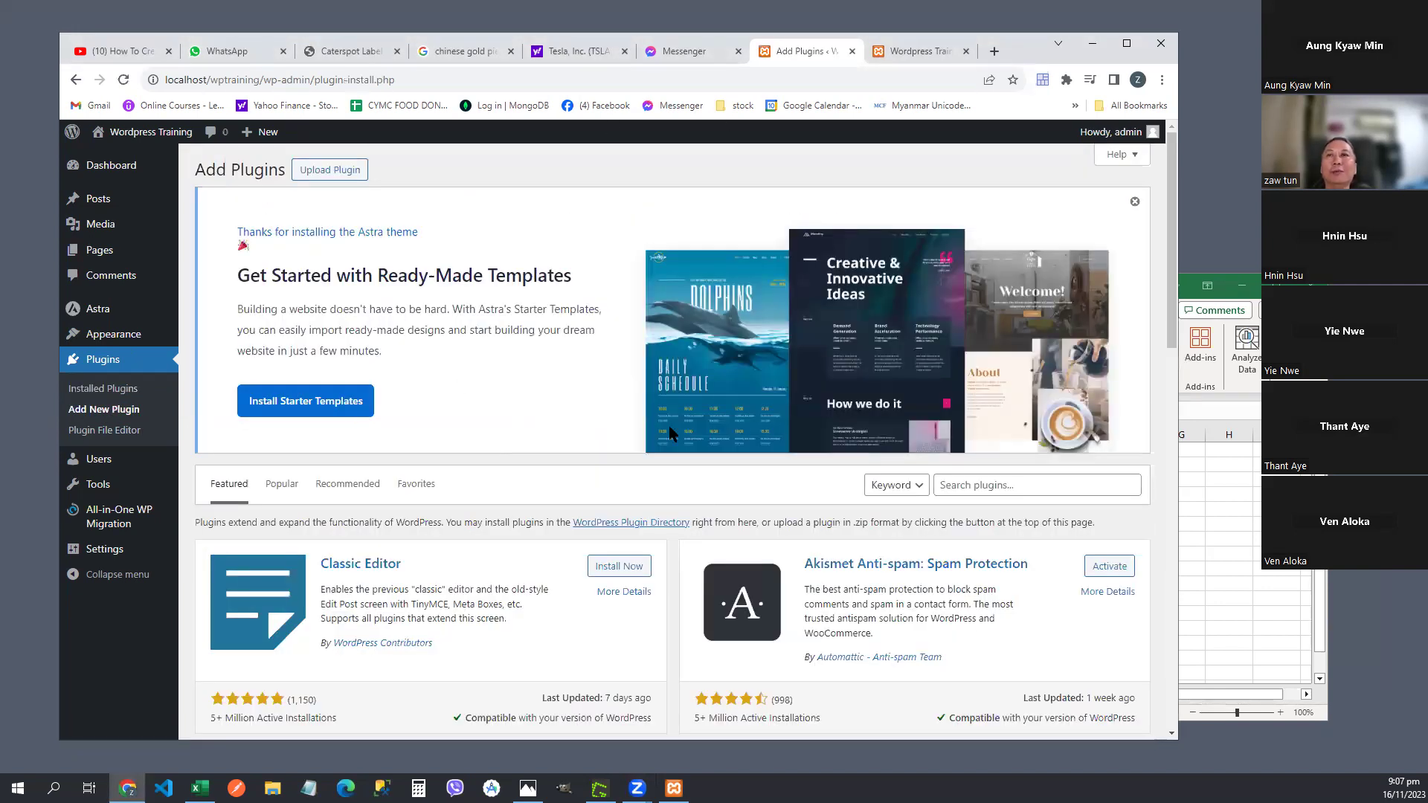
left_click(987, 488)
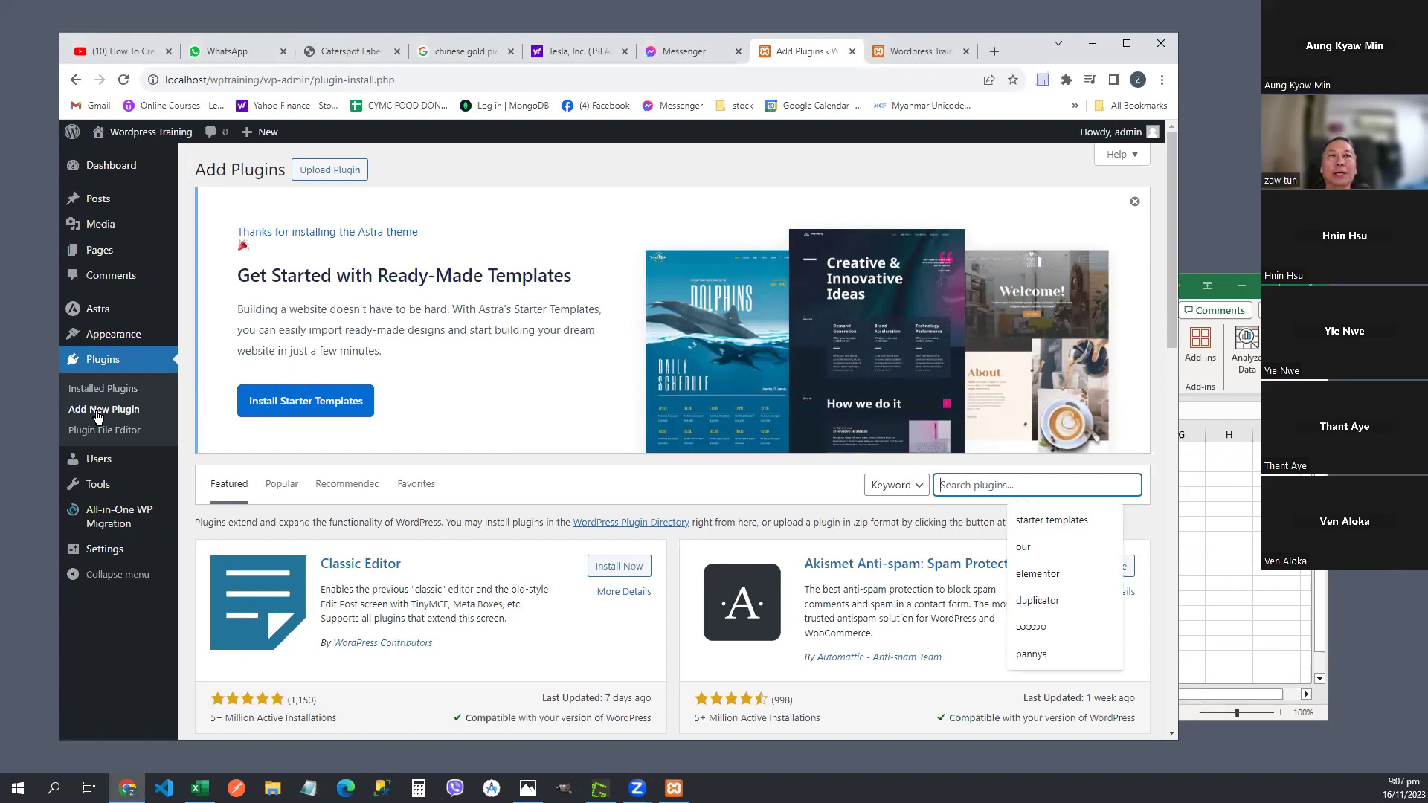
- Search 'starter templates' and scroll to Brainstorm Force's Starter Templates card among 176 results
left_click(1058, 520)
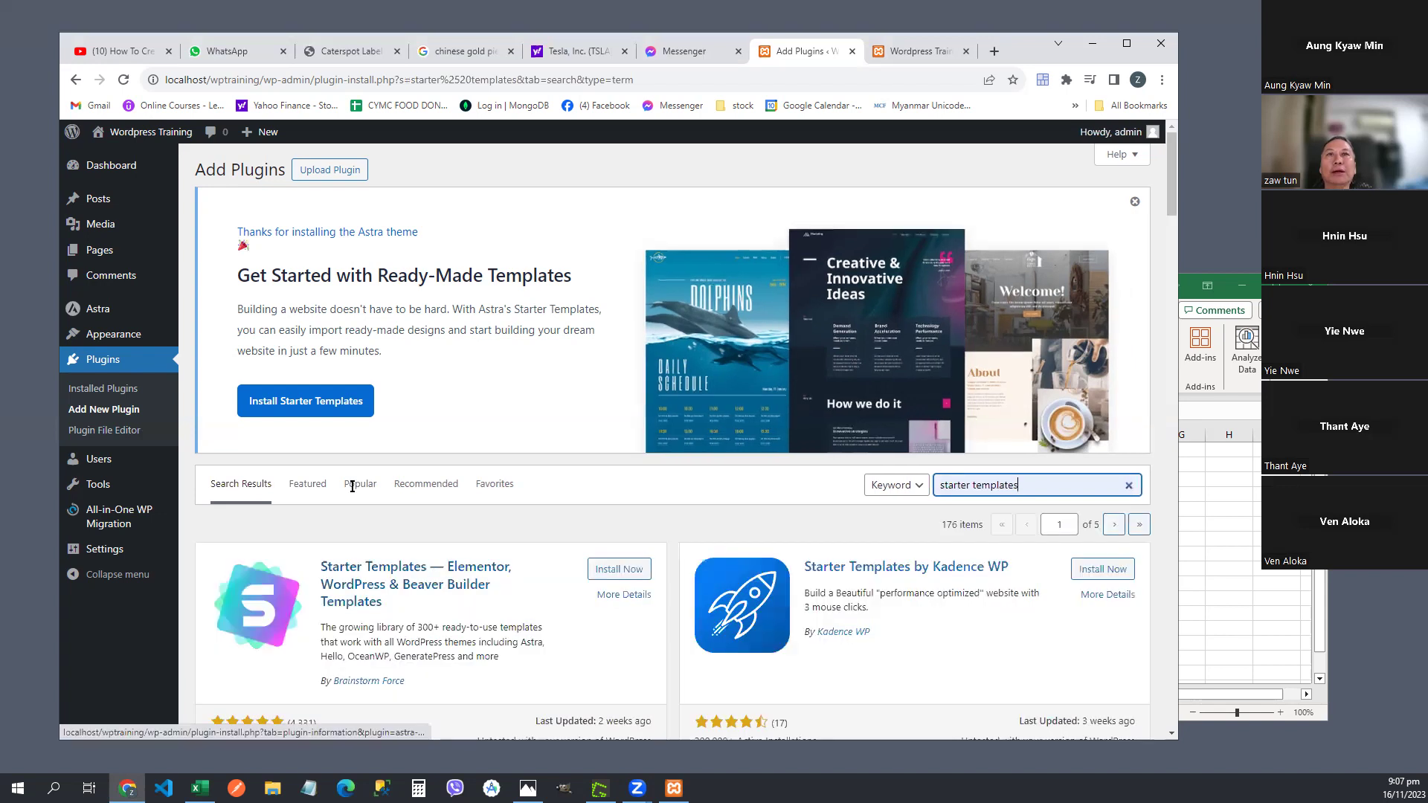
scroll(435, 574, "down", 2)
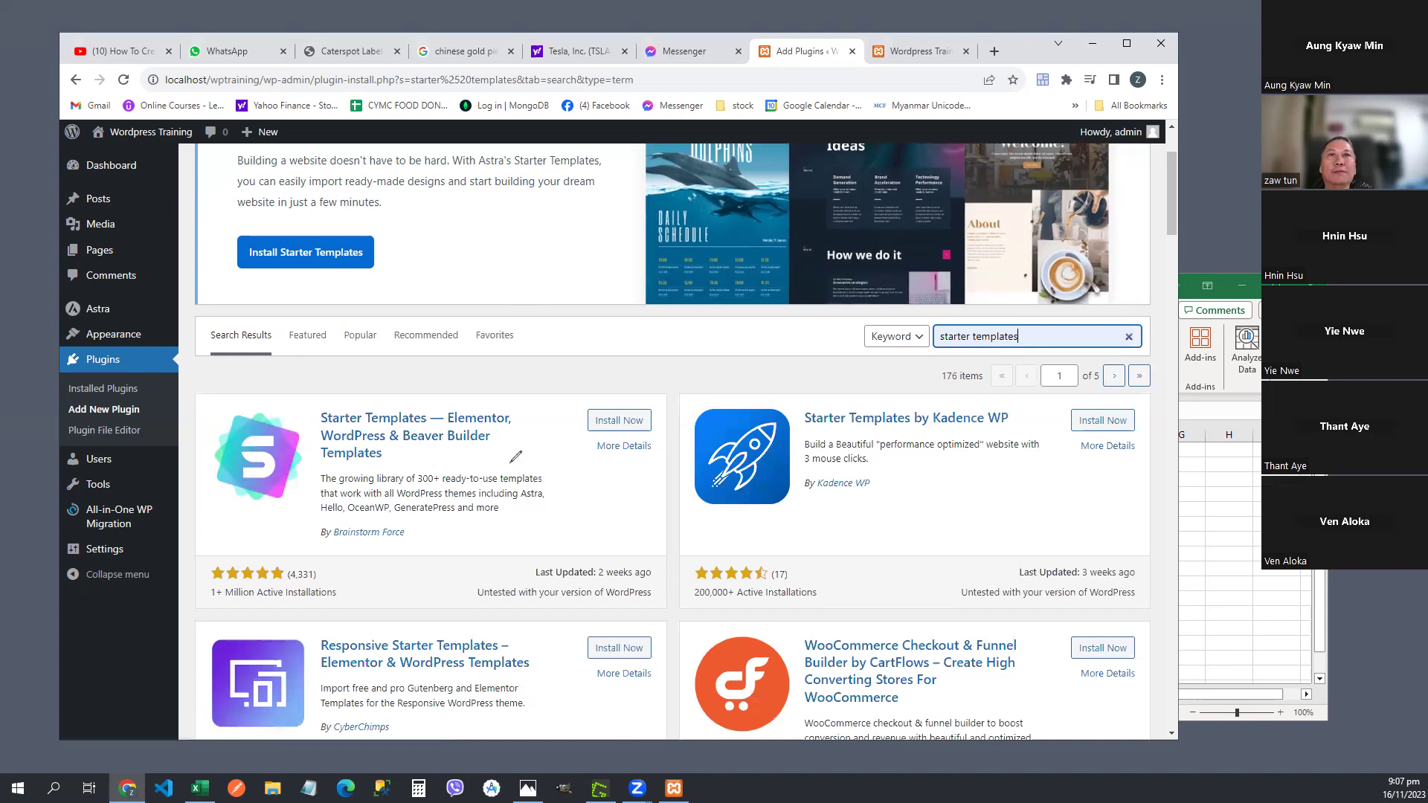
mouse_move(583, 395)
left_mouse_down()
mouse_move(651, 517)
mouse_move(582, 394)
left_mouse_up()
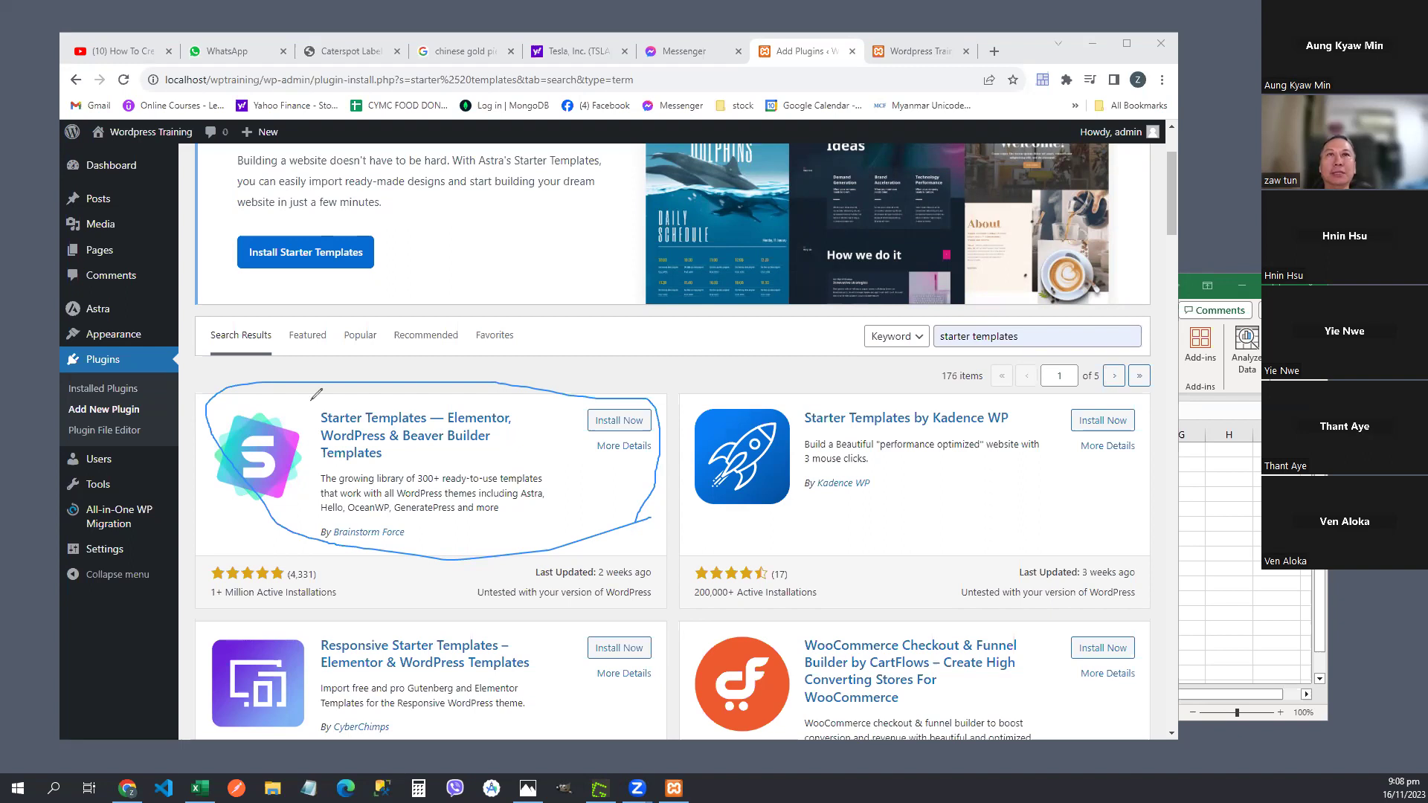
mouse_move(662, 416)
left_mouse_down()
mouse_move(666, 439)
mouse_move(604, 451)
mouse_move(585, 430)
mouse_move(616, 446)
mouse_move(643, 390)
mouse_move(676, 405)
left_mouse_up()
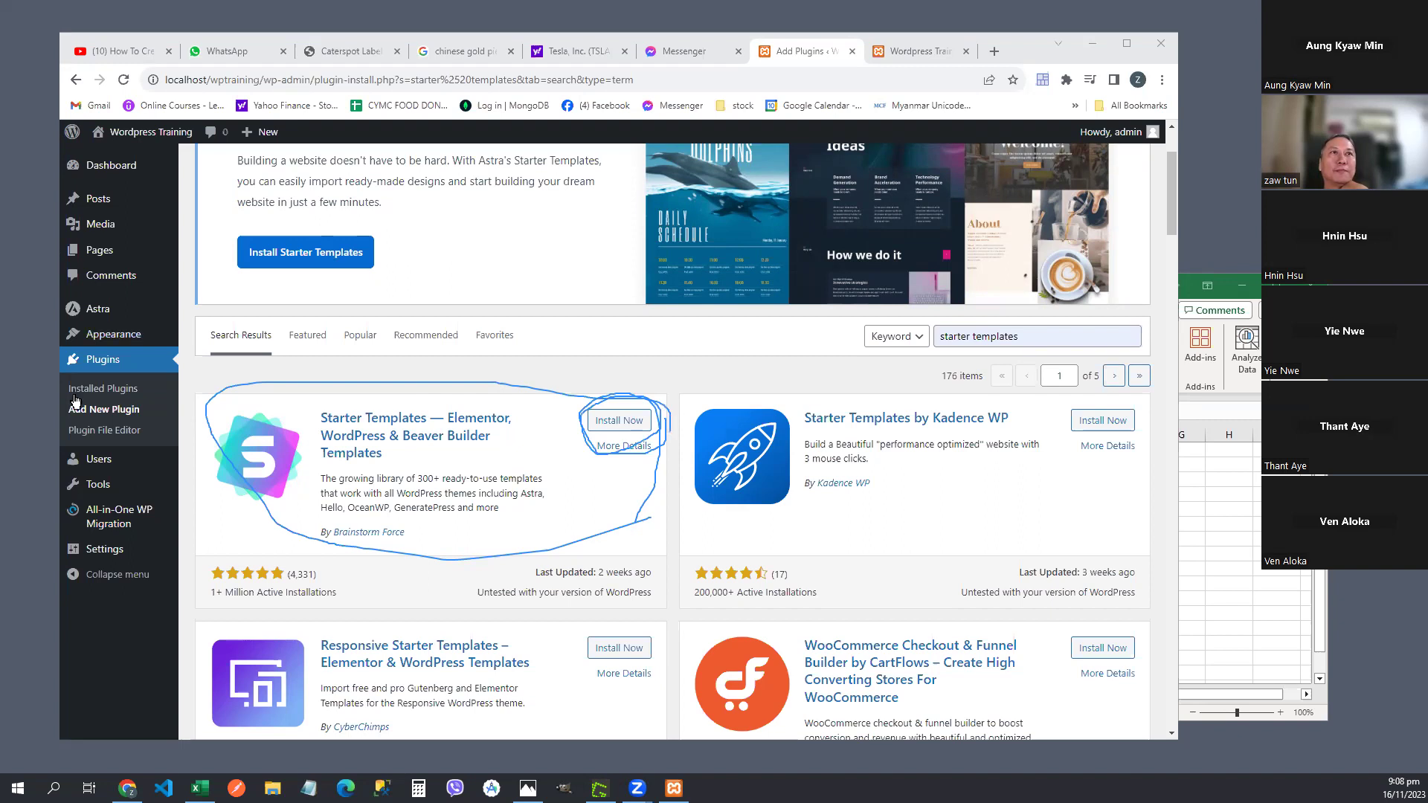
key("Escape")
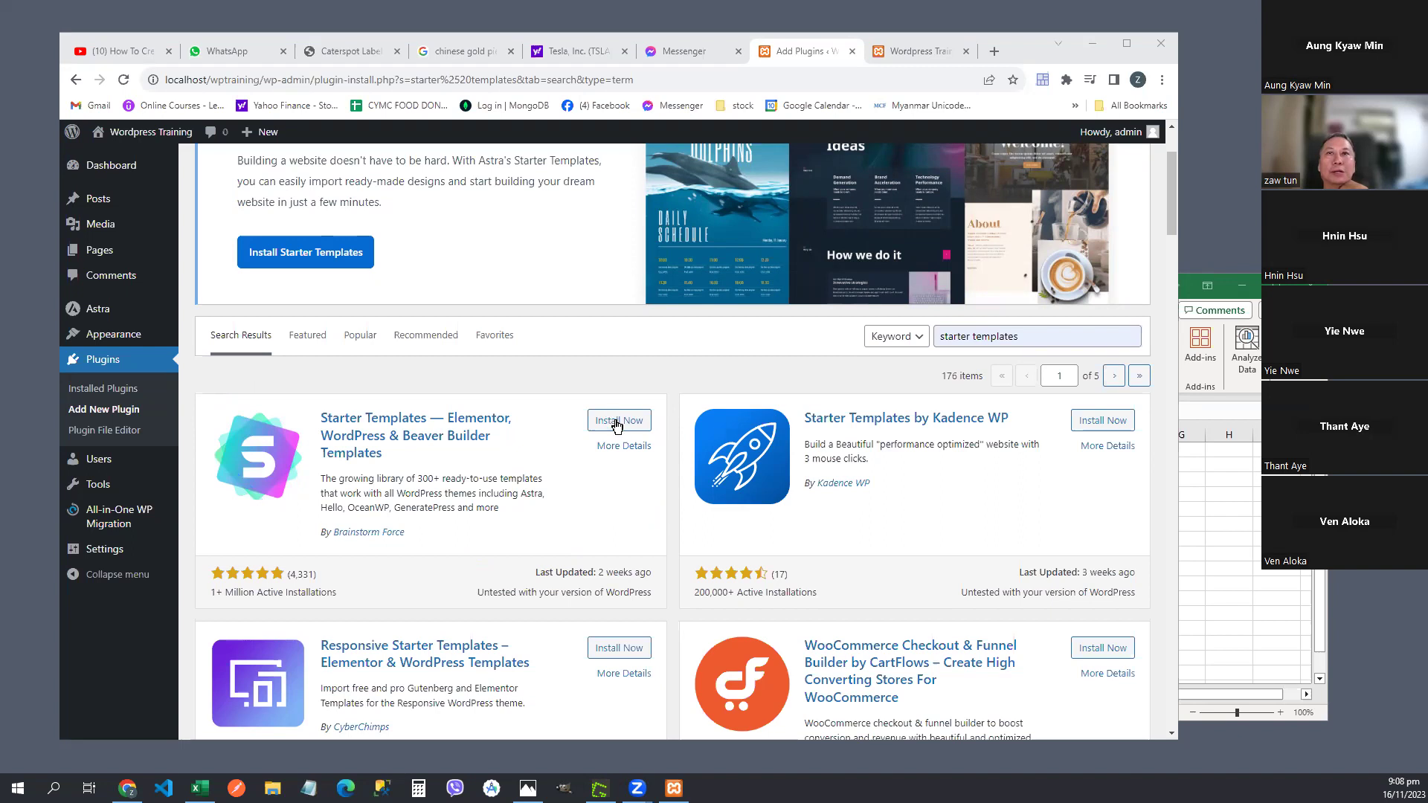
- Install the Starter Templates — Elementor, WordPress & Beaver Builder Templates plugin, then return to the Dashboard
left_click(617, 423)
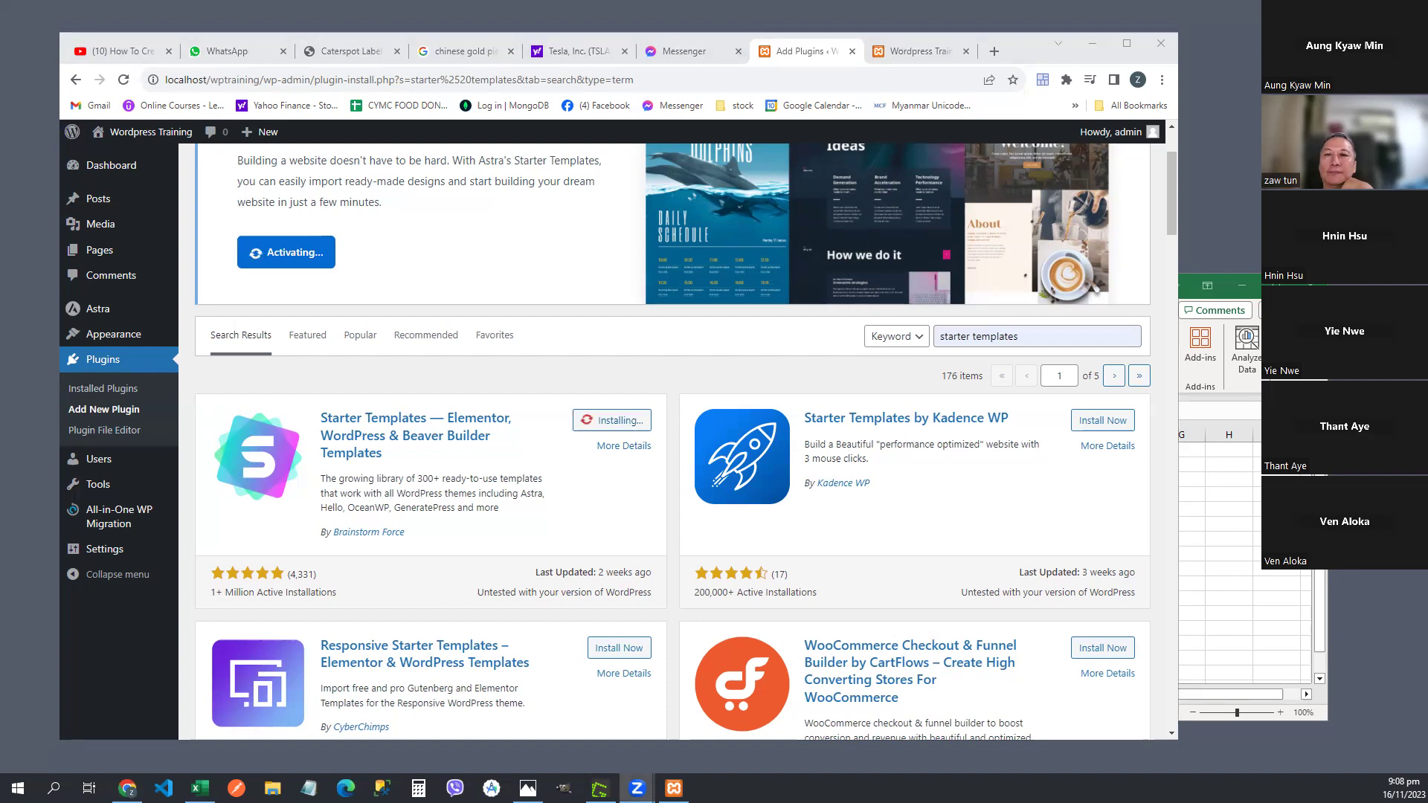
left_click(615, 481)
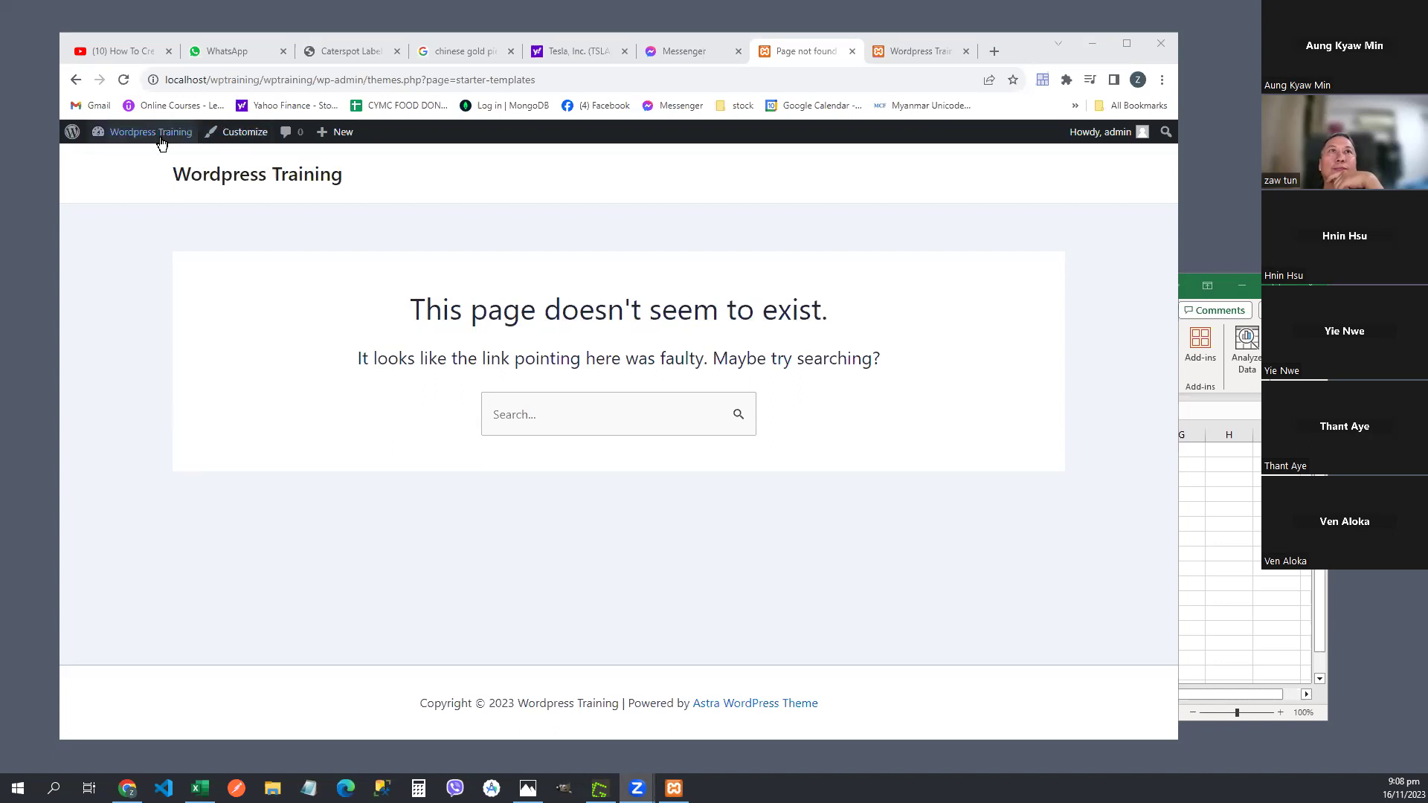
left_click(120, 163)
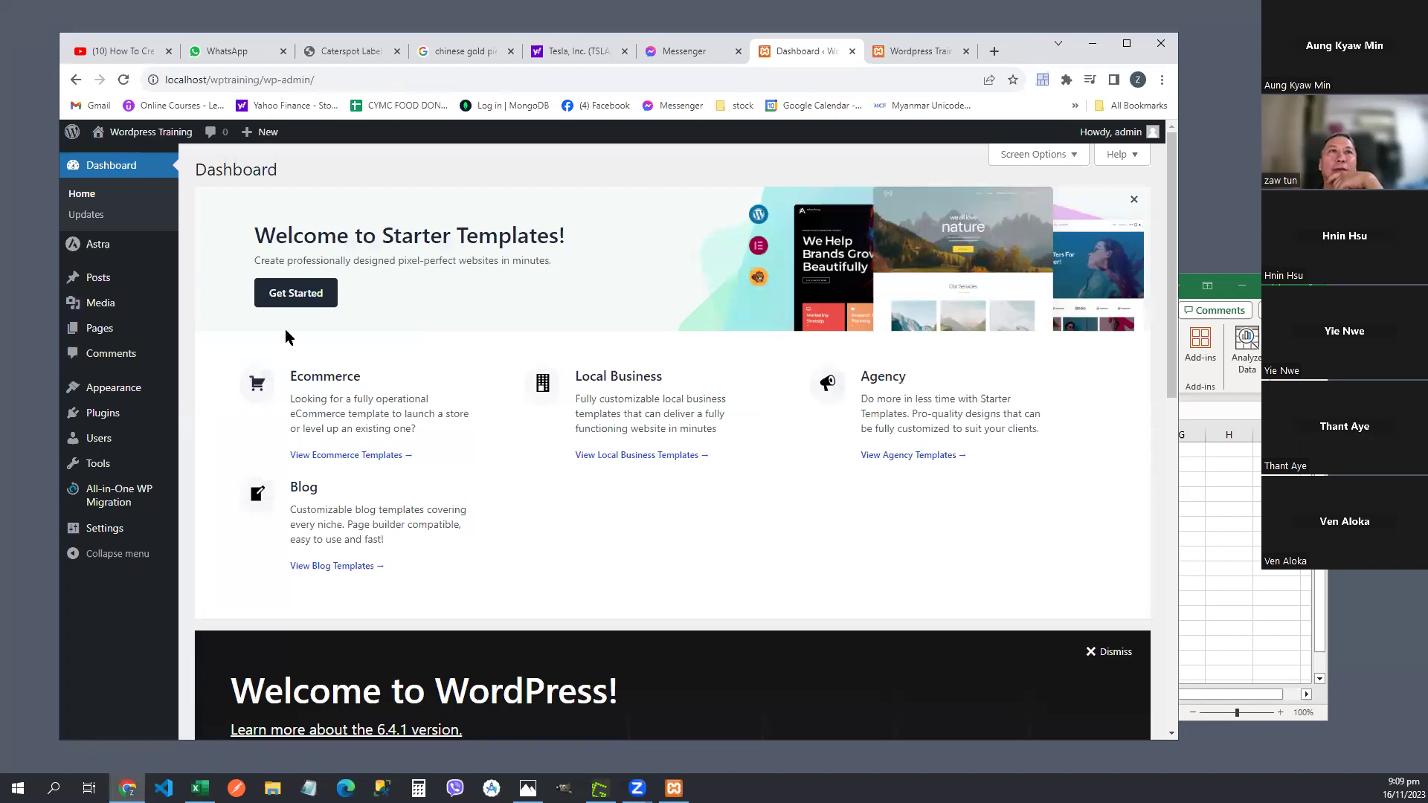
- Open and reload Plugins > Installed Plugins, now showing Starter Templates 3.4.5 active
mouse_move(105, 421)
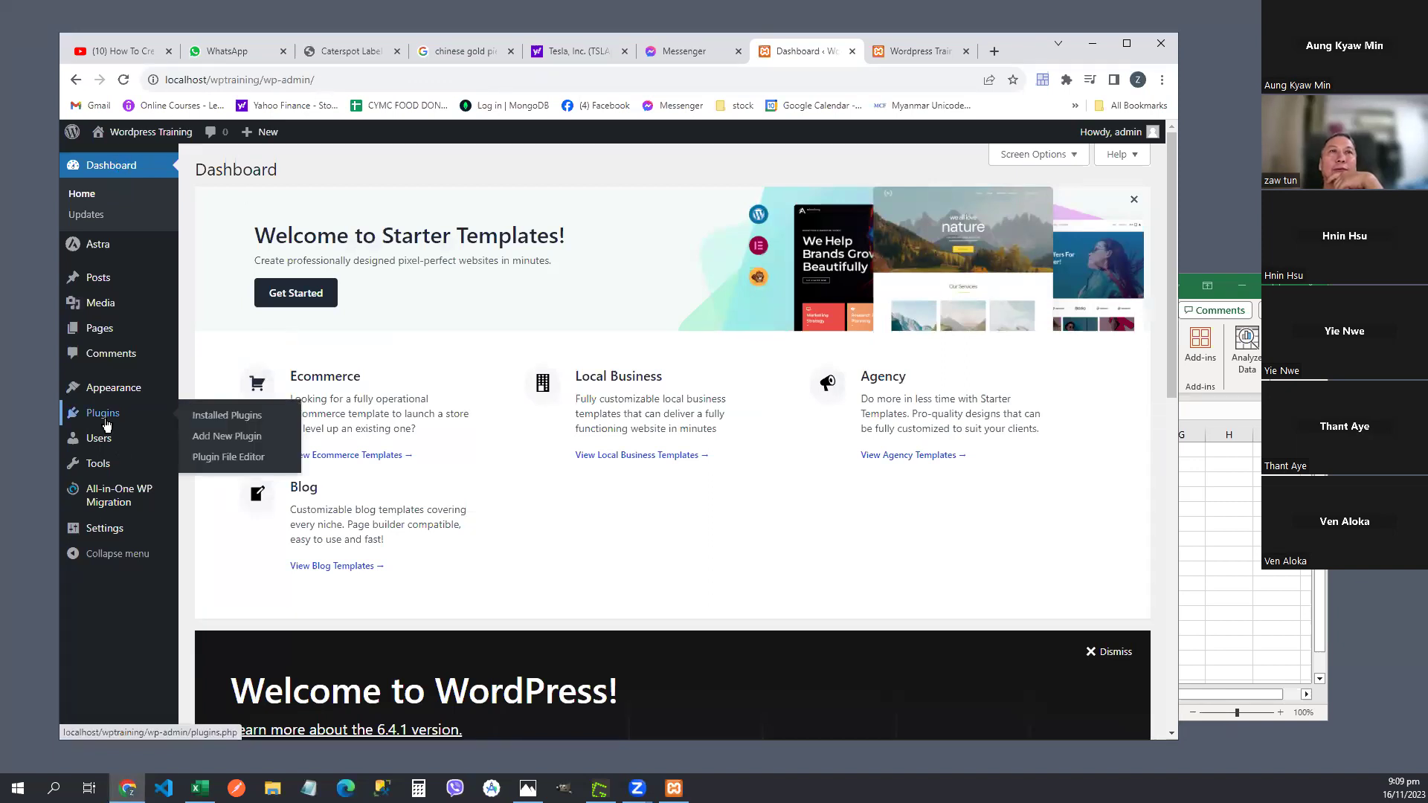
left_click(226, 422)
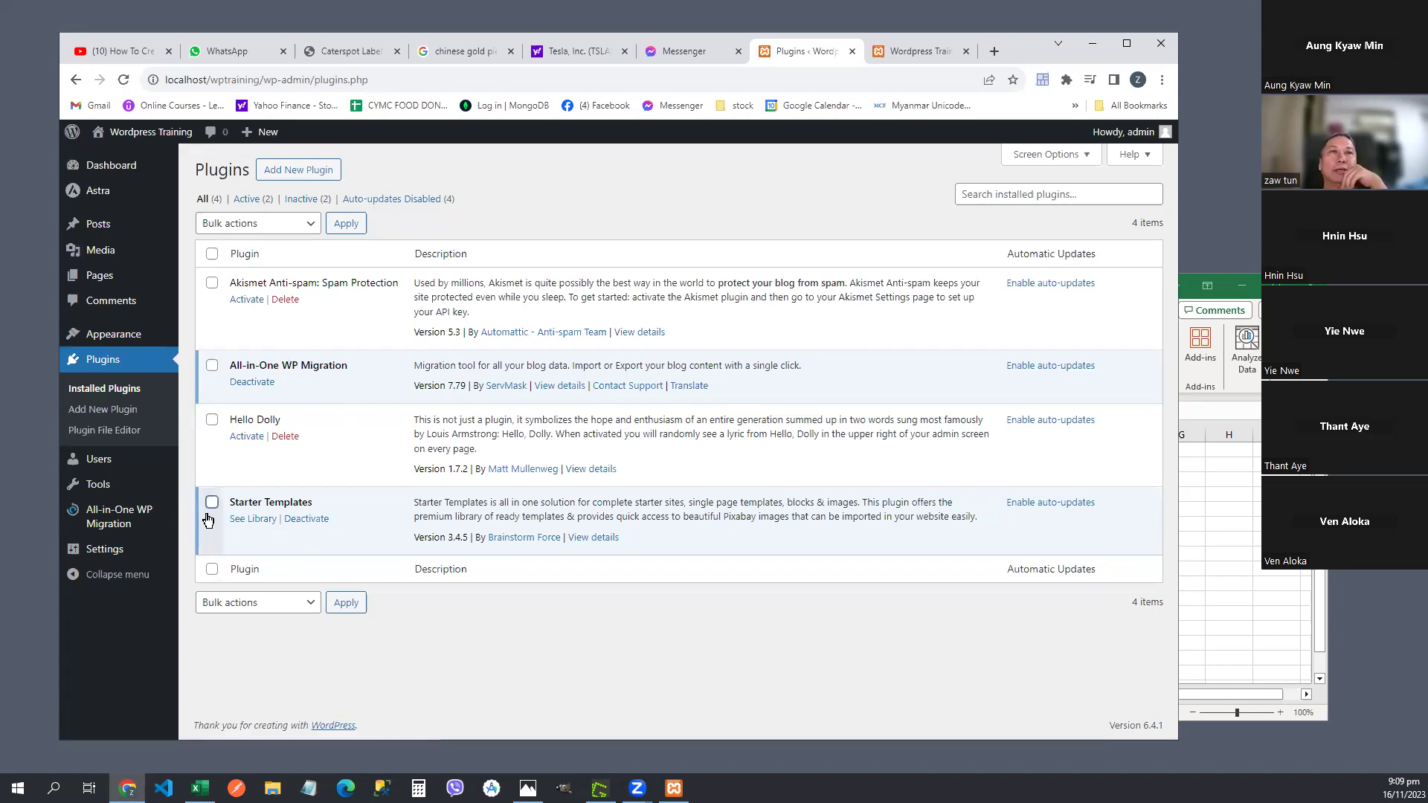
left_click(112, 362)
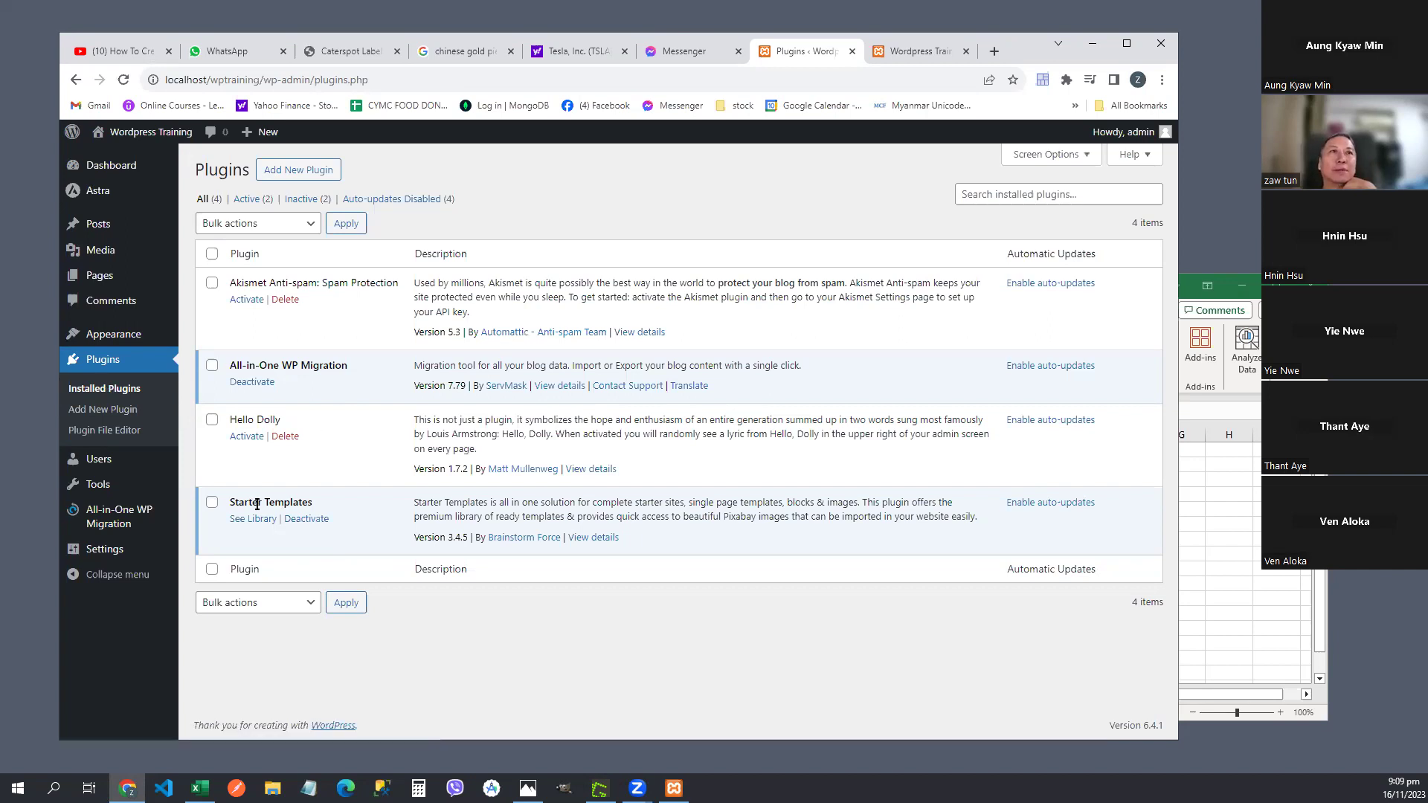
left_click(122, 394)
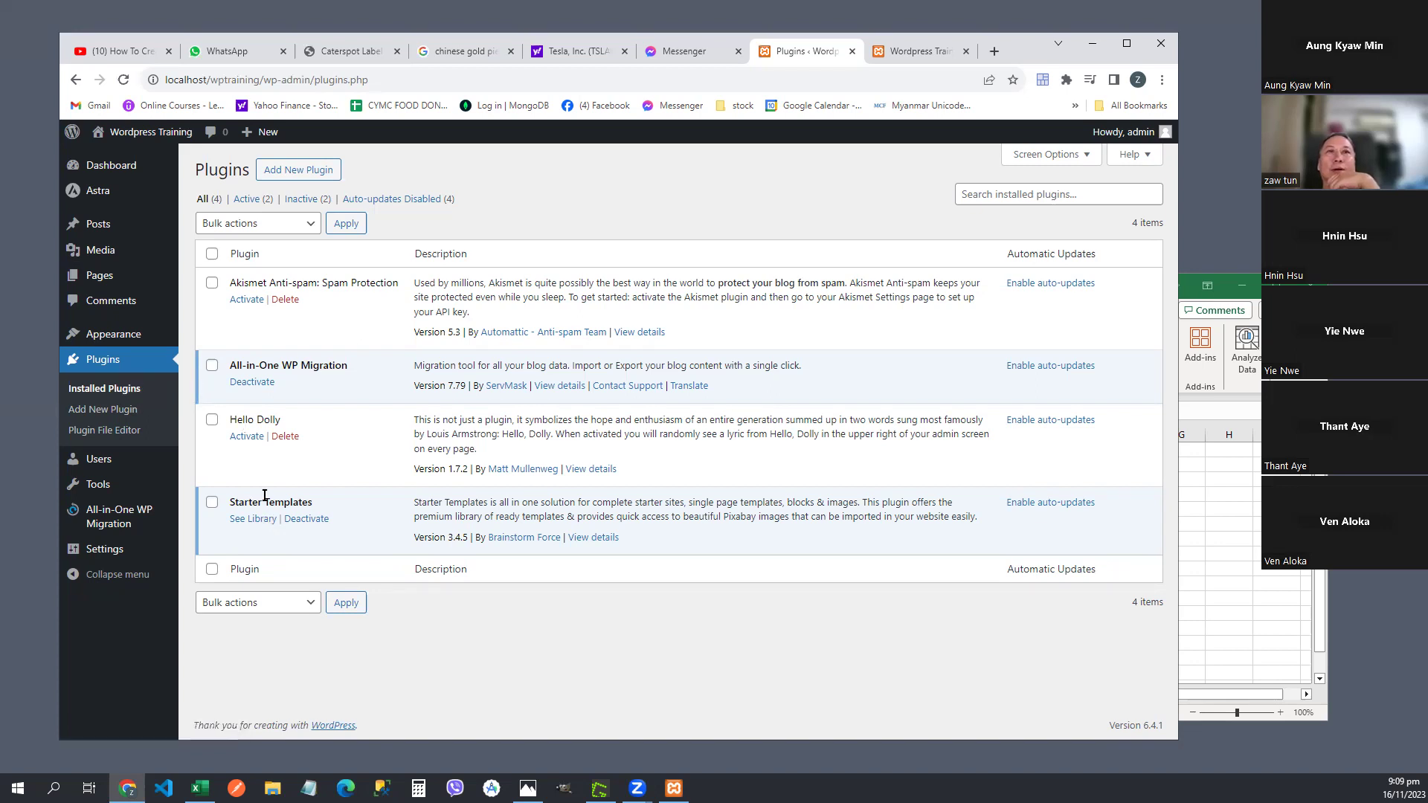
left_click_drag(345, 519, 283, 521)
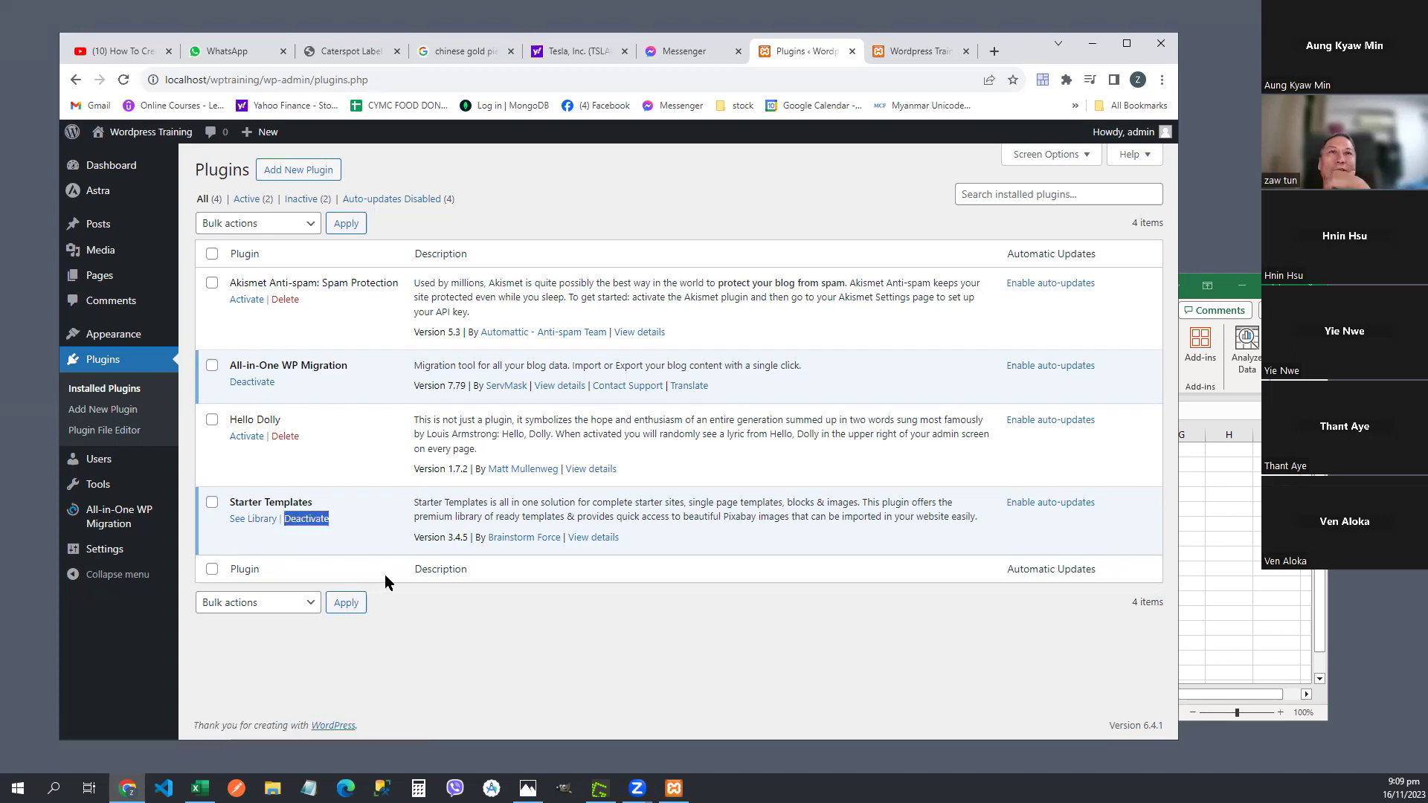
left_click(104, 360)
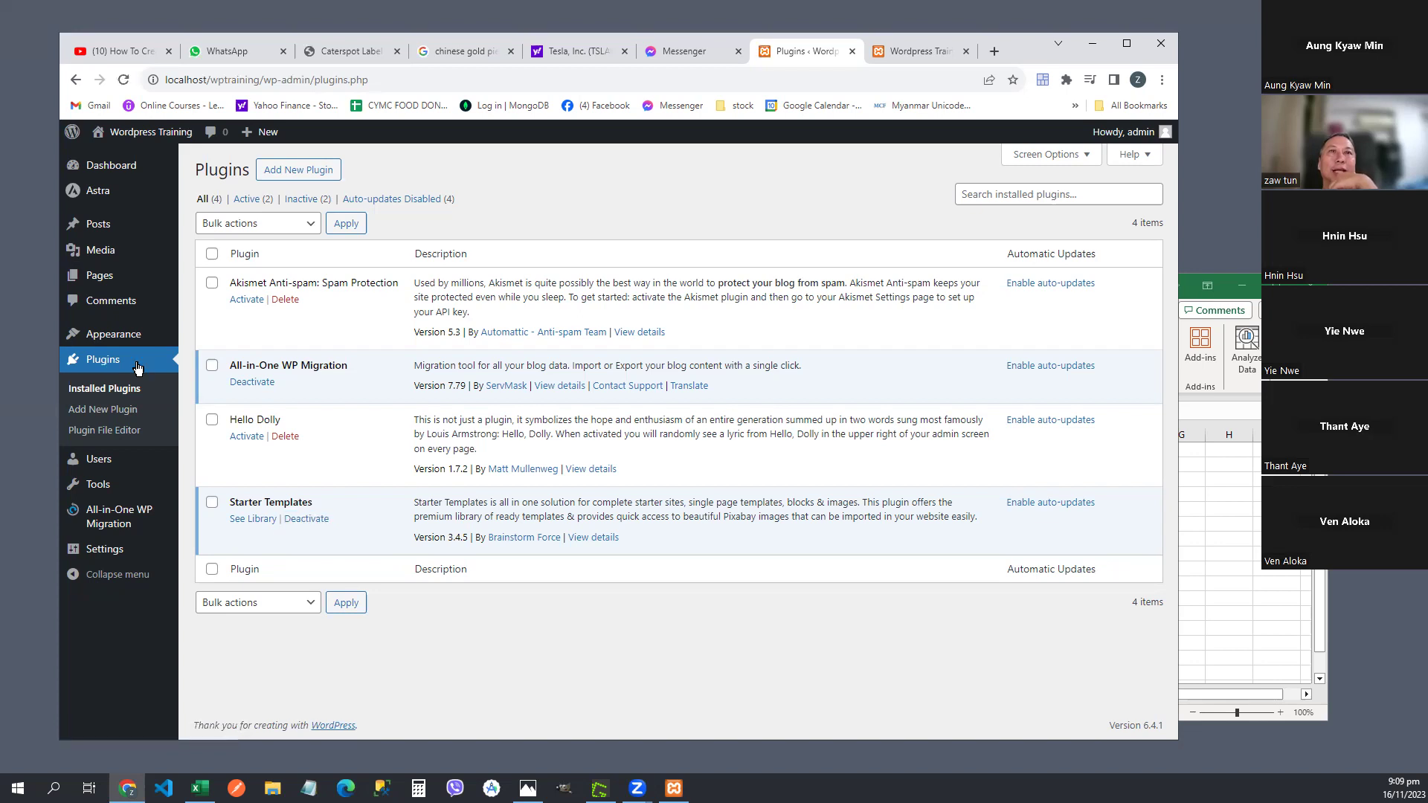
triple_click(250, 504)
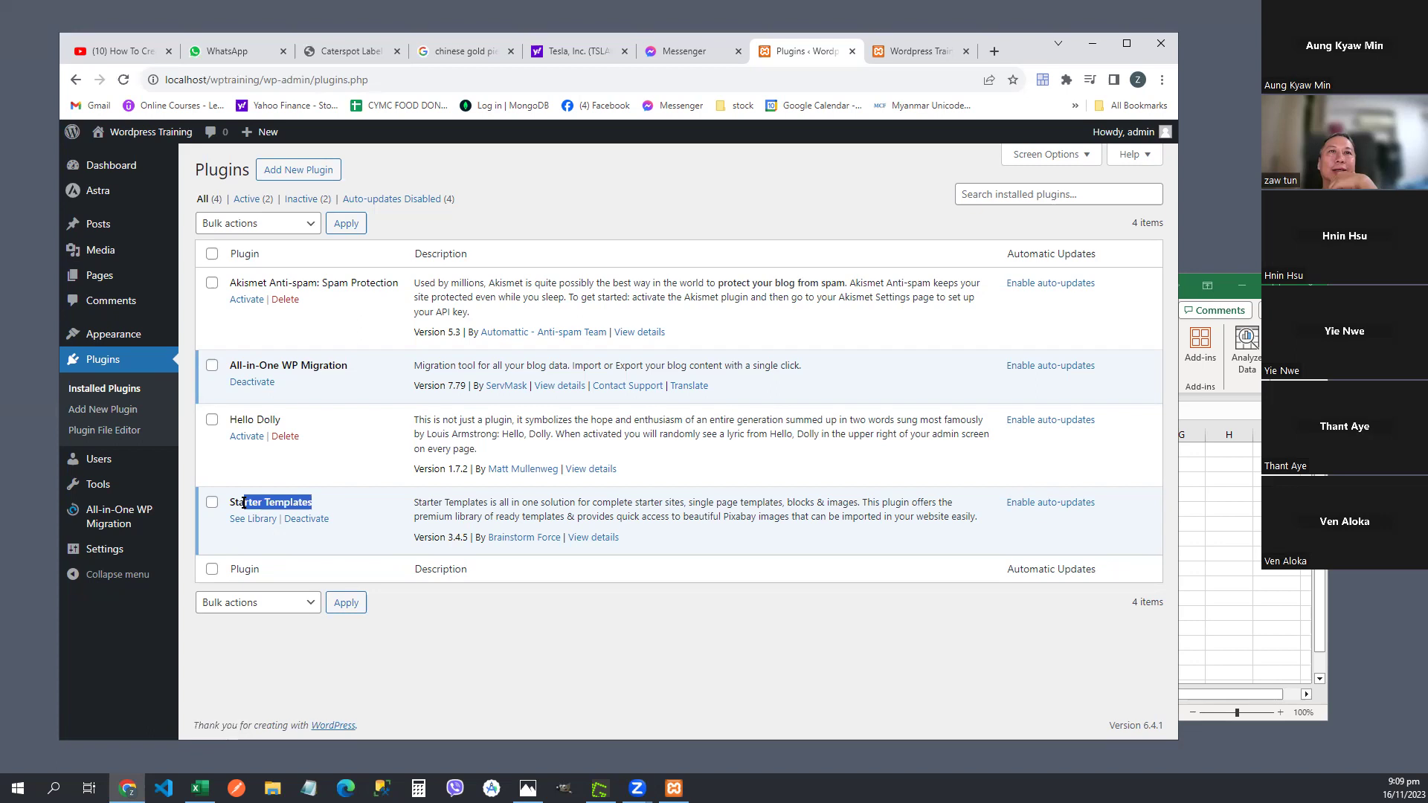
left_click_drag(336, 523, 279, 517)
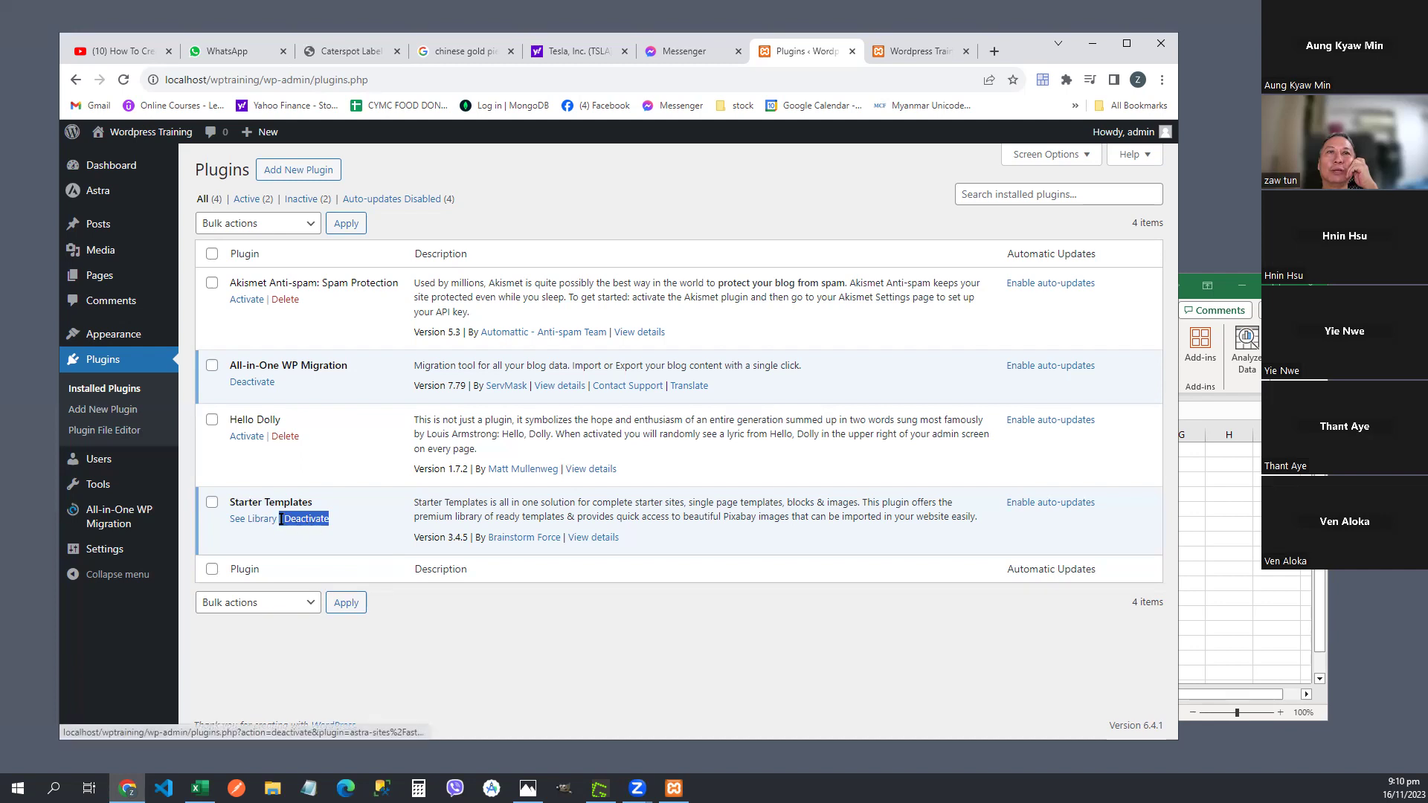
left_click_drag(333, 515, 276, 521)
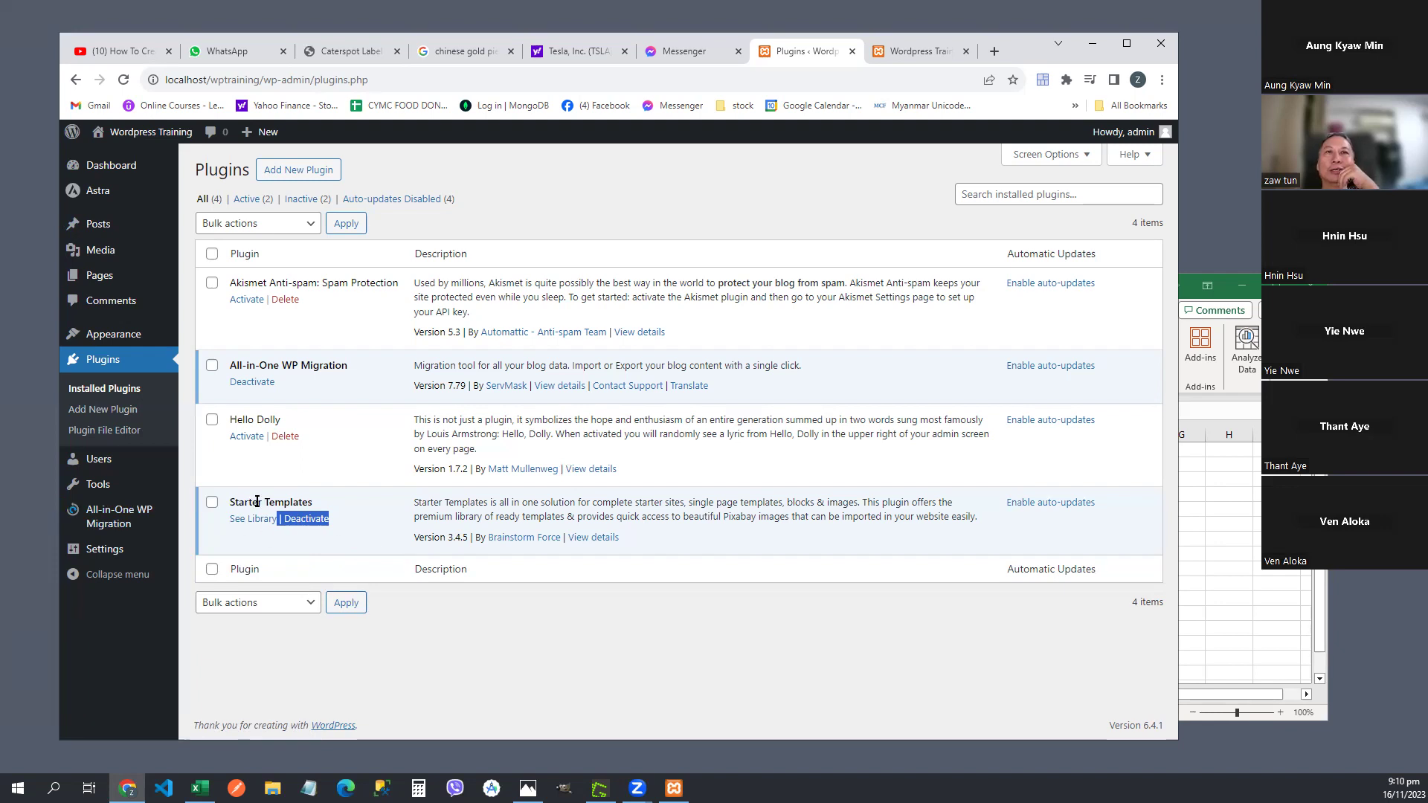
left_click(372, 526)
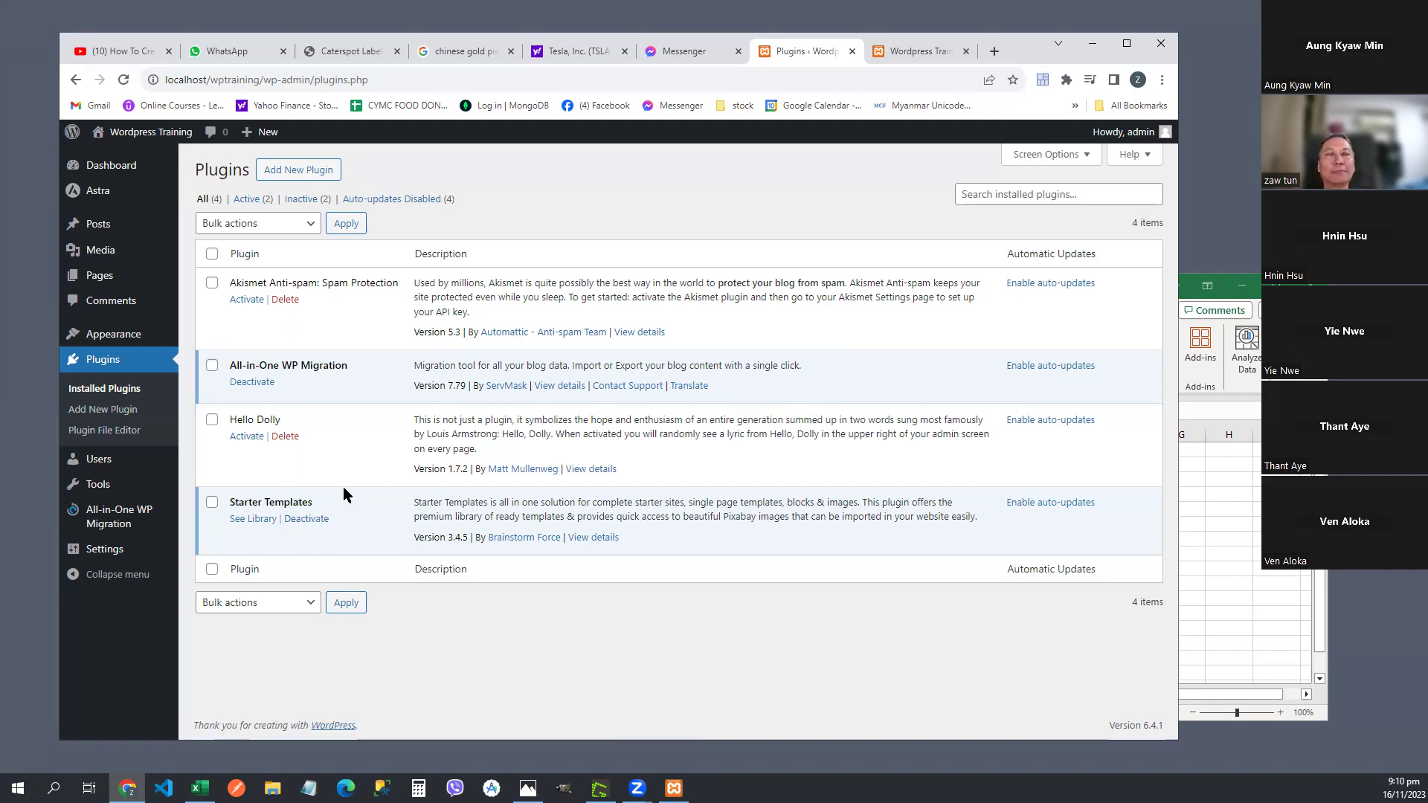
left_click(108, 365)
mouse_move(347, 515)
left_mouse_down()
mouse_move(281, 533)
mouse_move(345, 495)
mouse_move(316, 532)
mouse_move(279, 512)
left_mouse_up()
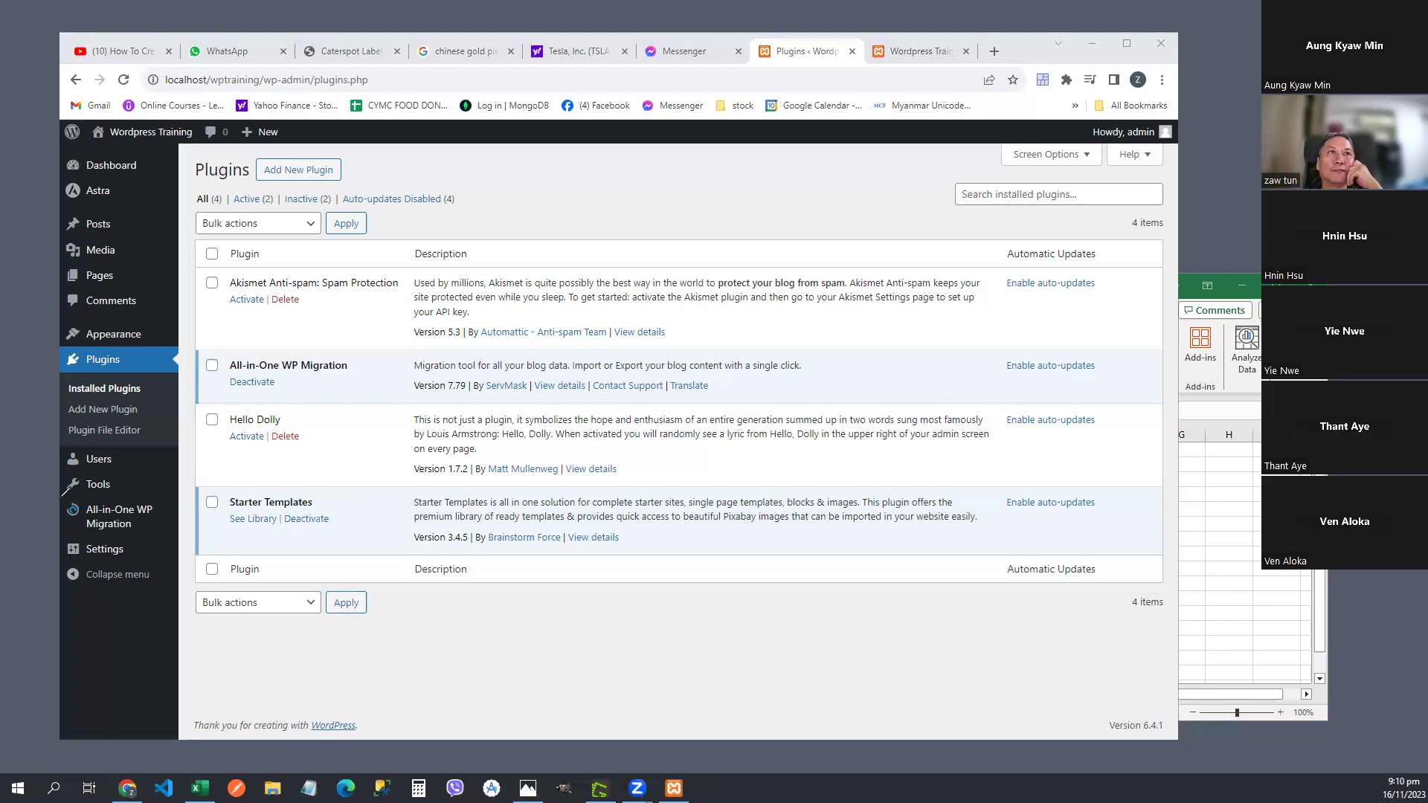
- Reload the Wordpress Training front page, then switch back to the Installed Plugins tab
left_click(935, 46)
left_click(301, 79)
left_click_drag(300, 79, 167, 82)
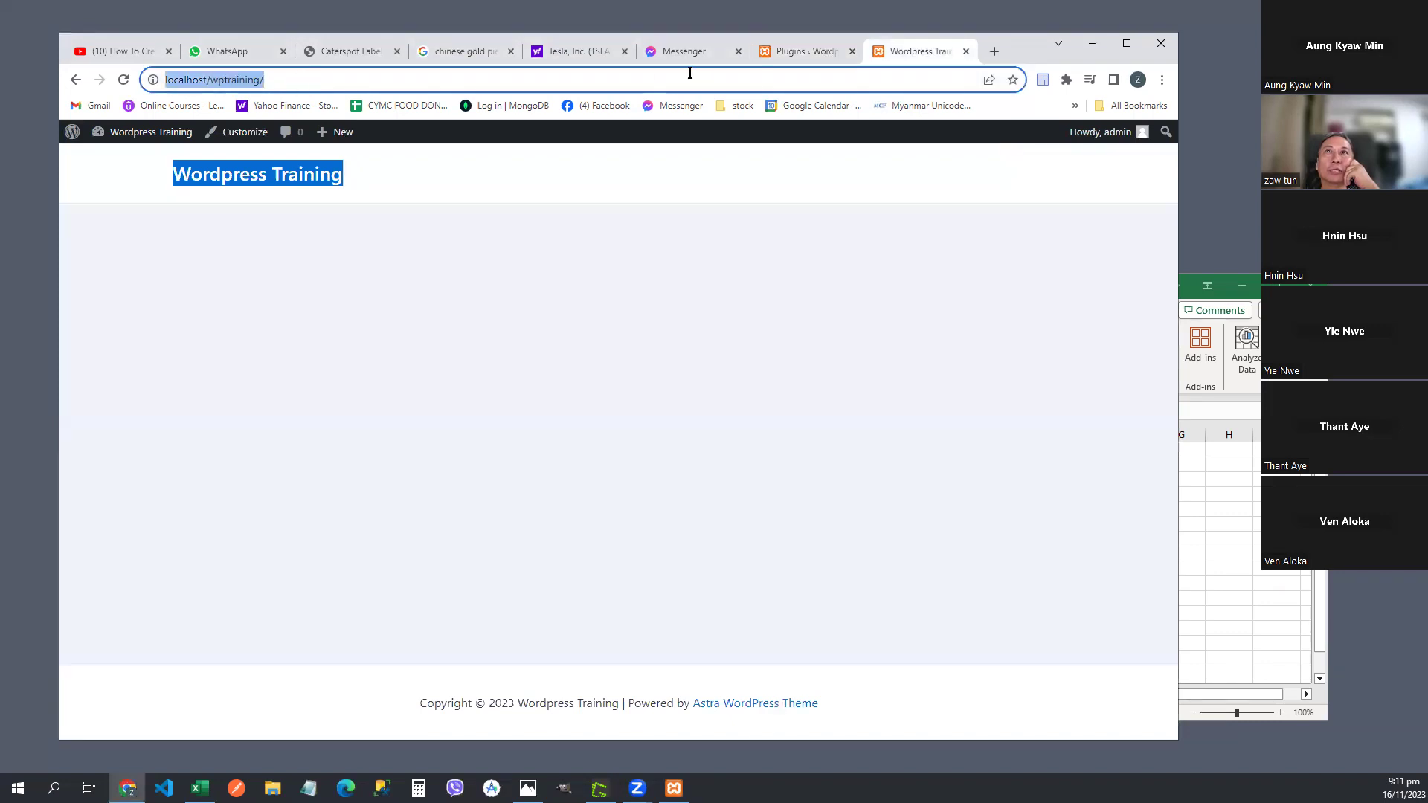
left_click(799, 52)
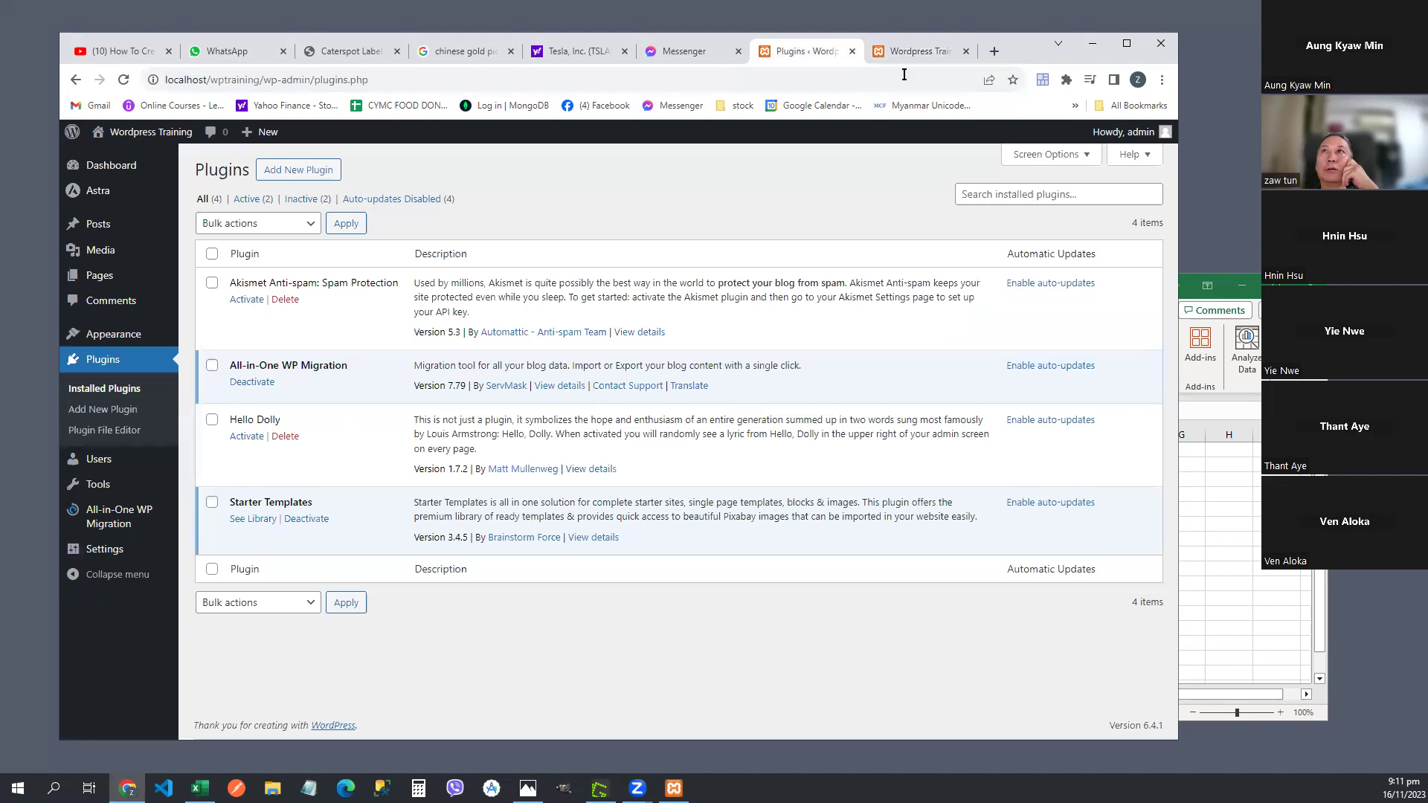
left_click(920, 51)
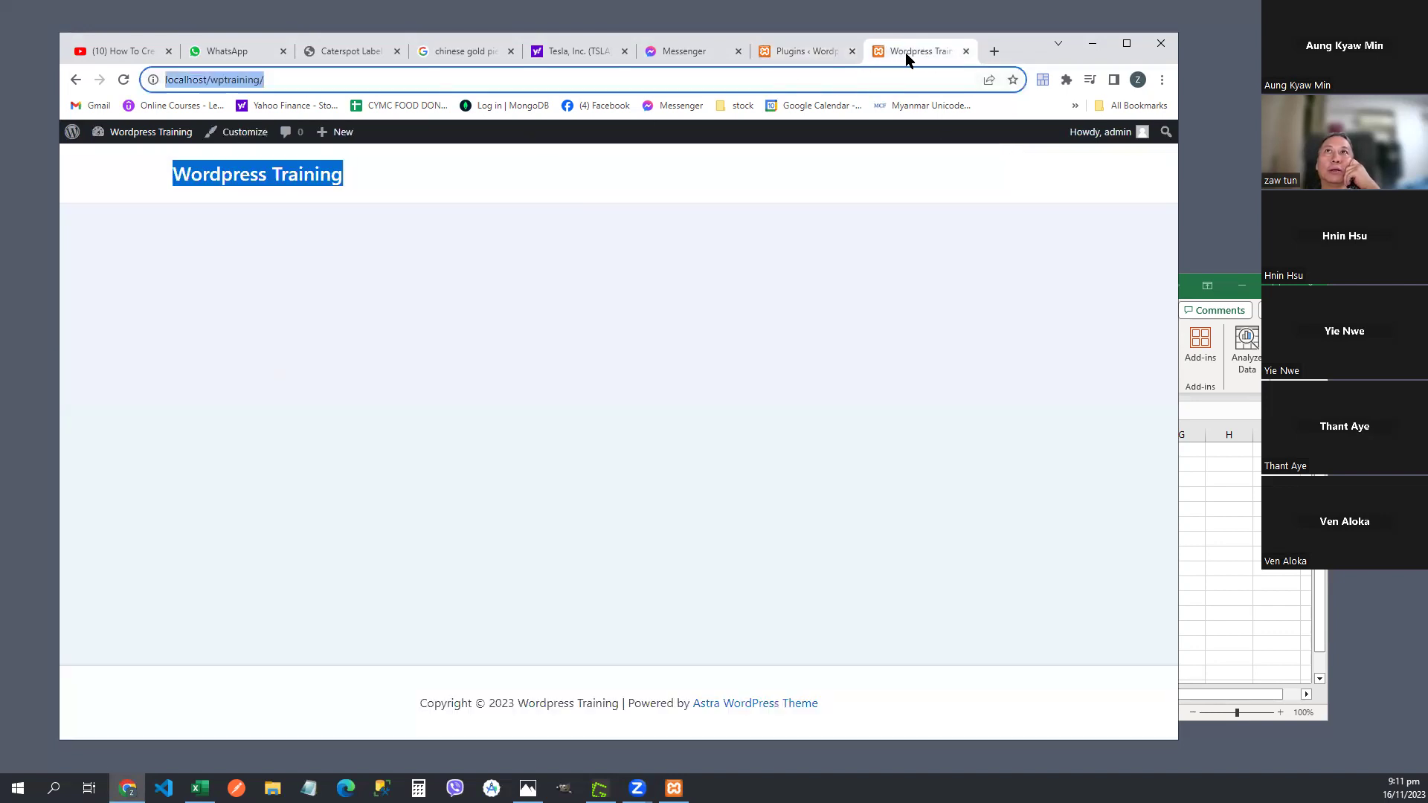
left_click(297, 74)
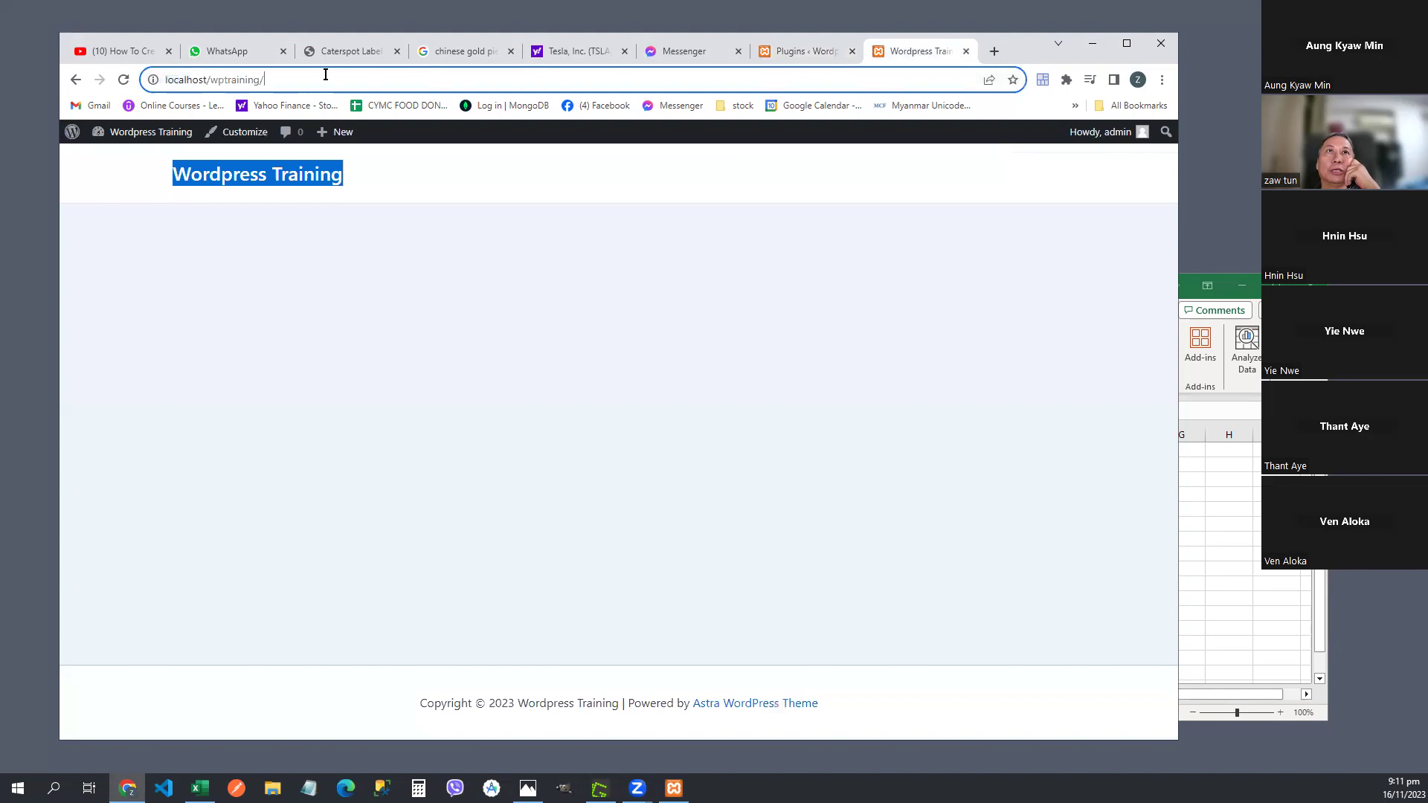
key("Return")
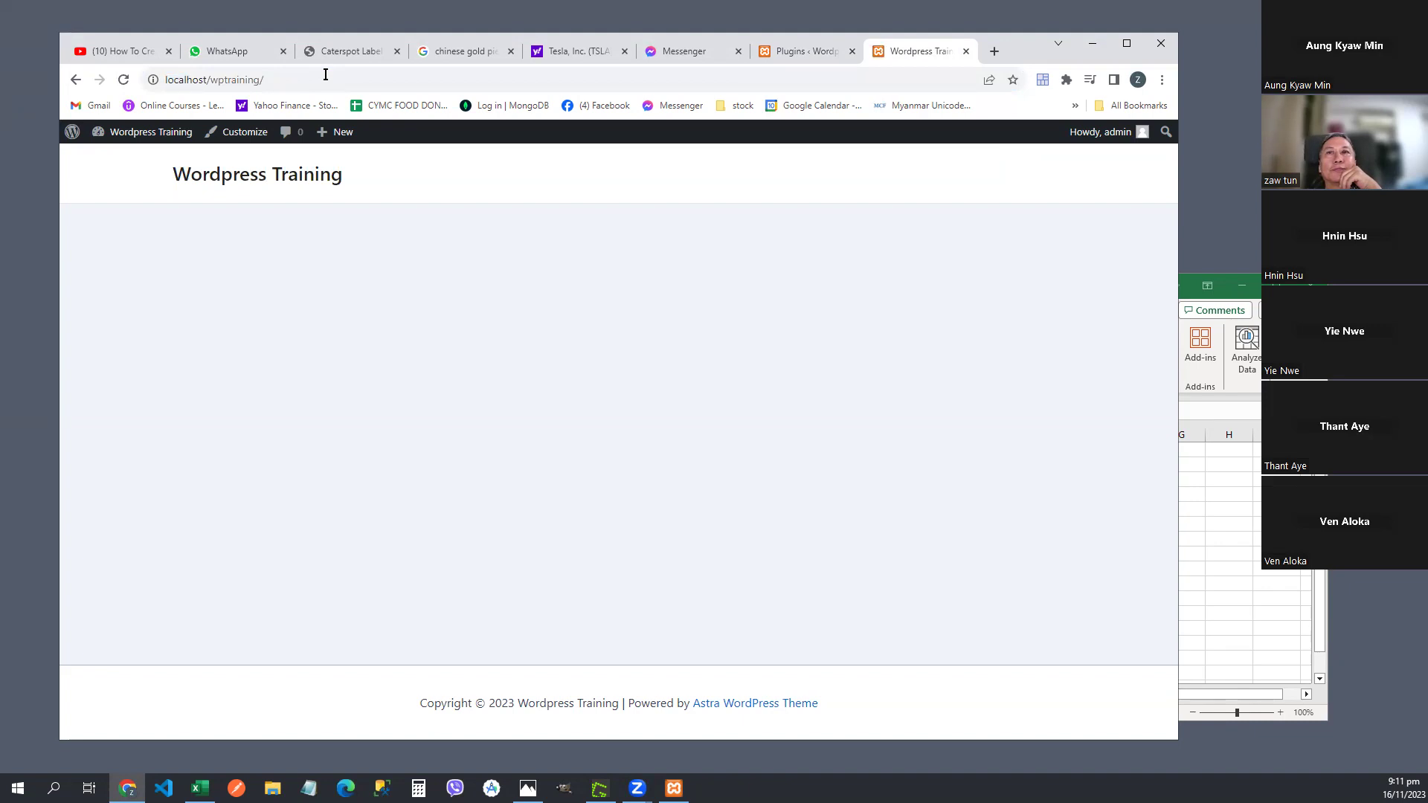
left_click(131, 79)
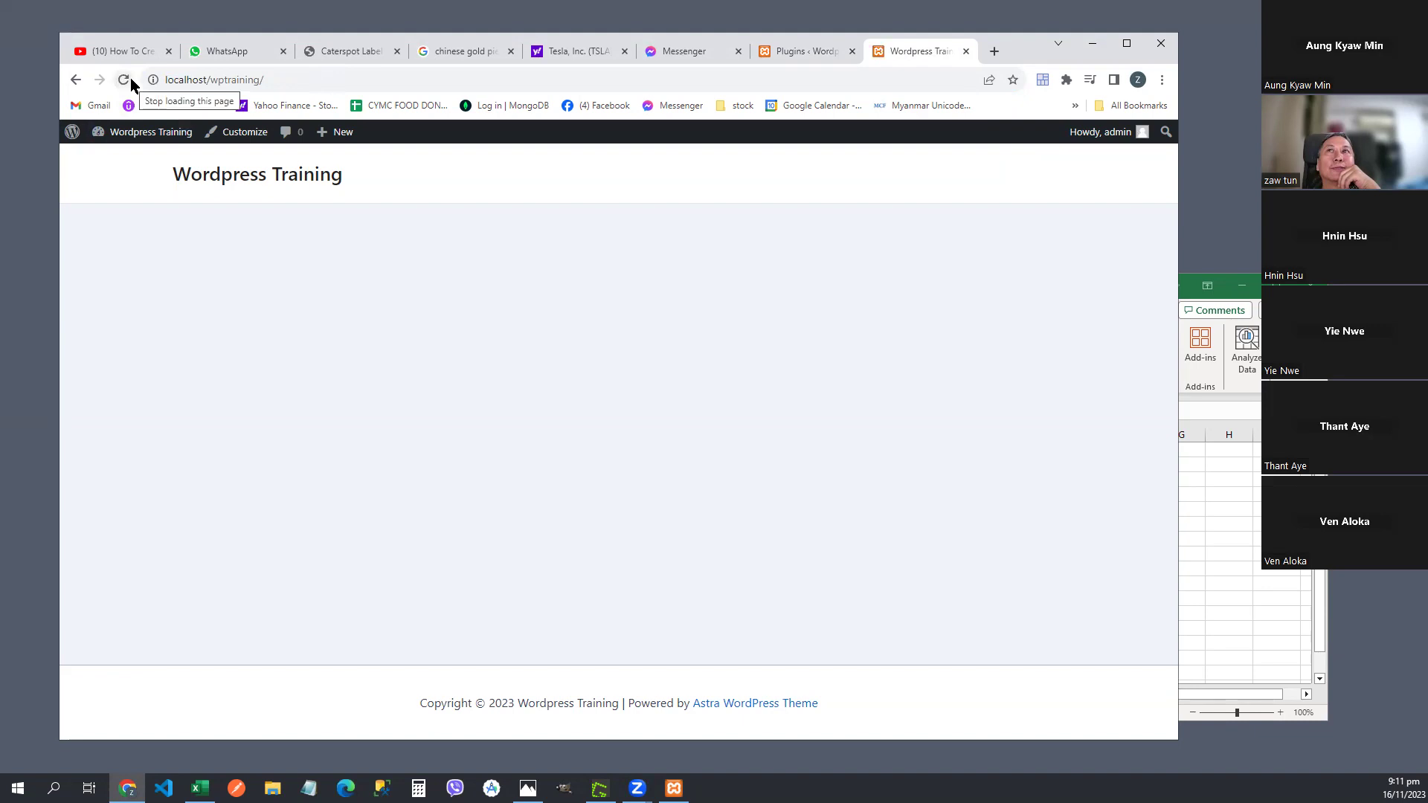
left_click(797, 59)
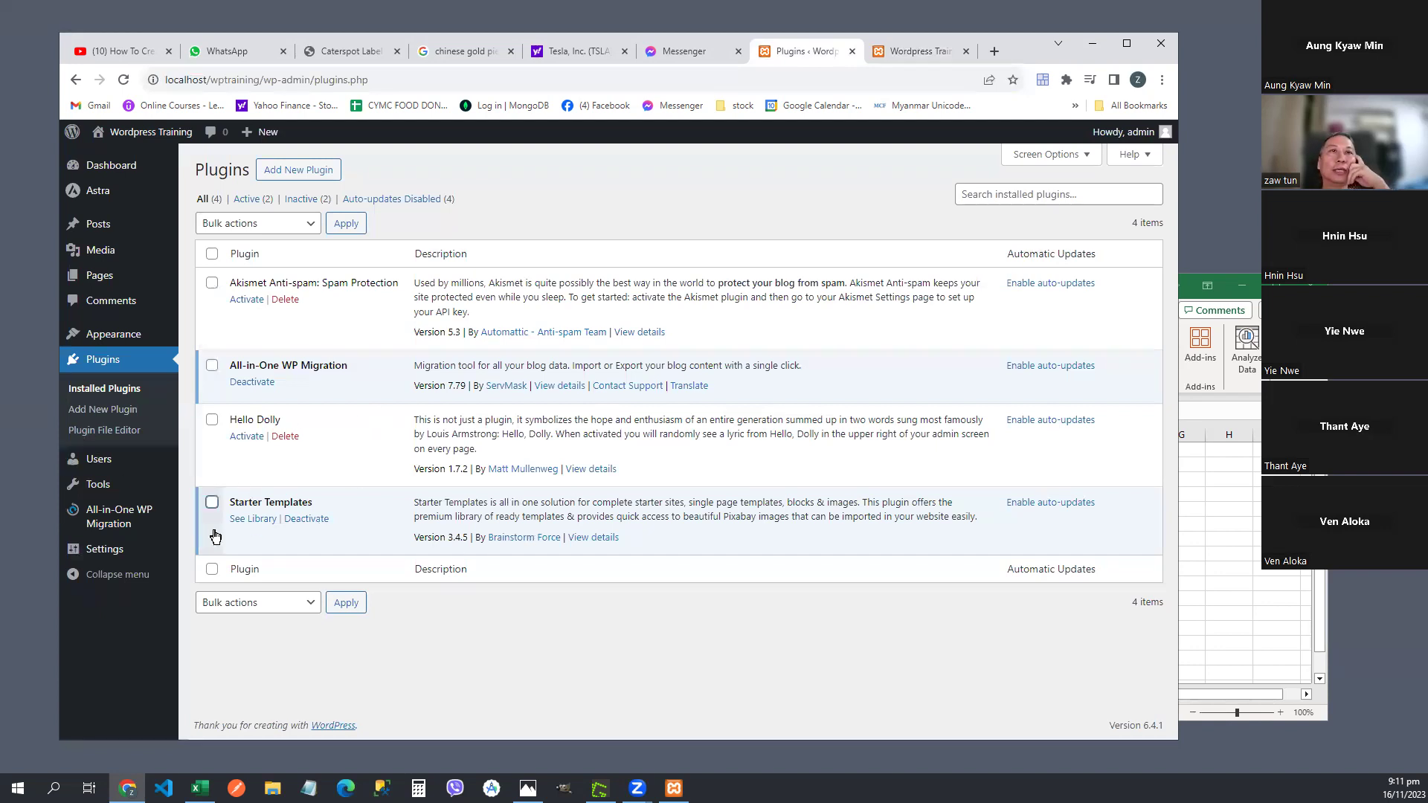
- Deactivate Starter Templates using the Deactivate bulk action
left_click(212, 506)
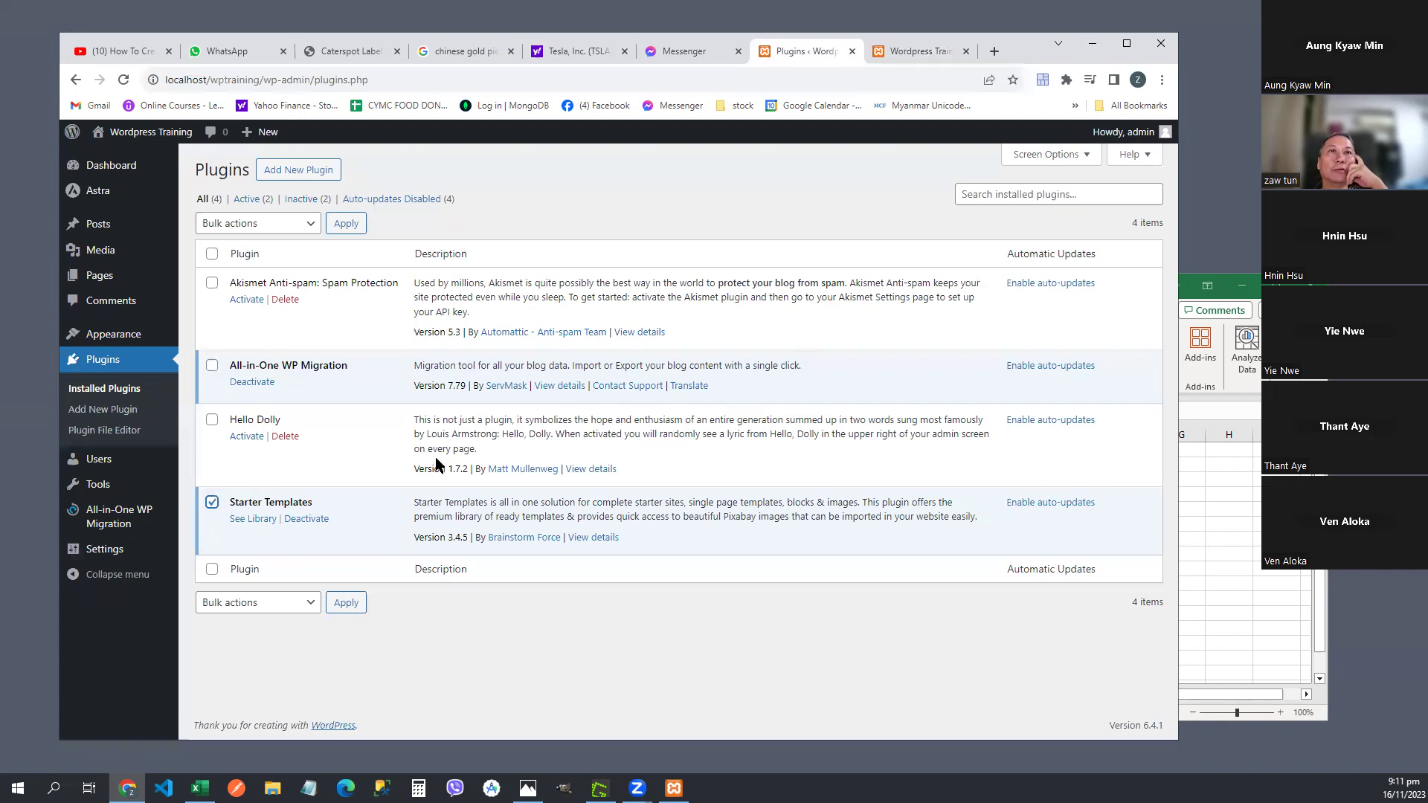
left_click(290, 226)
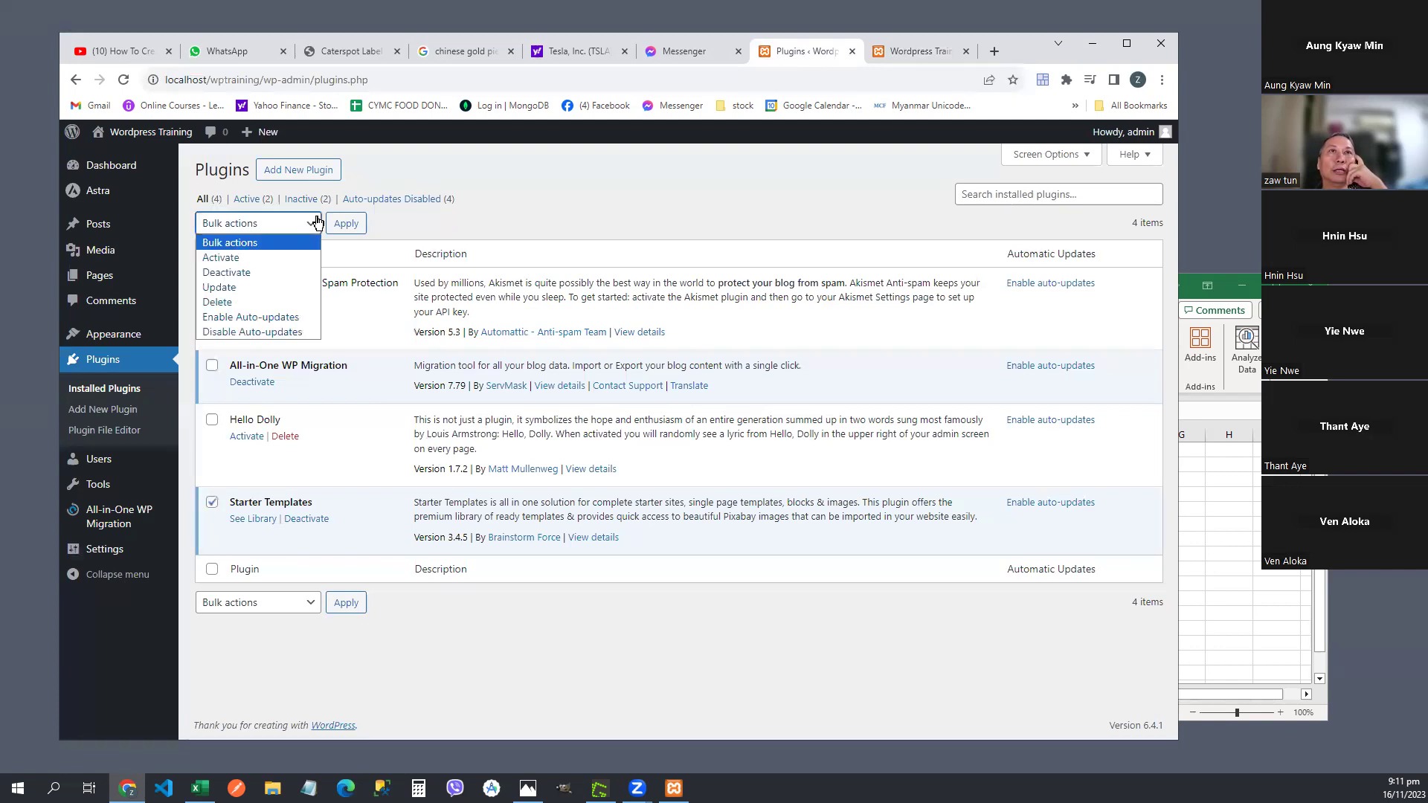
left_click(278, 275)
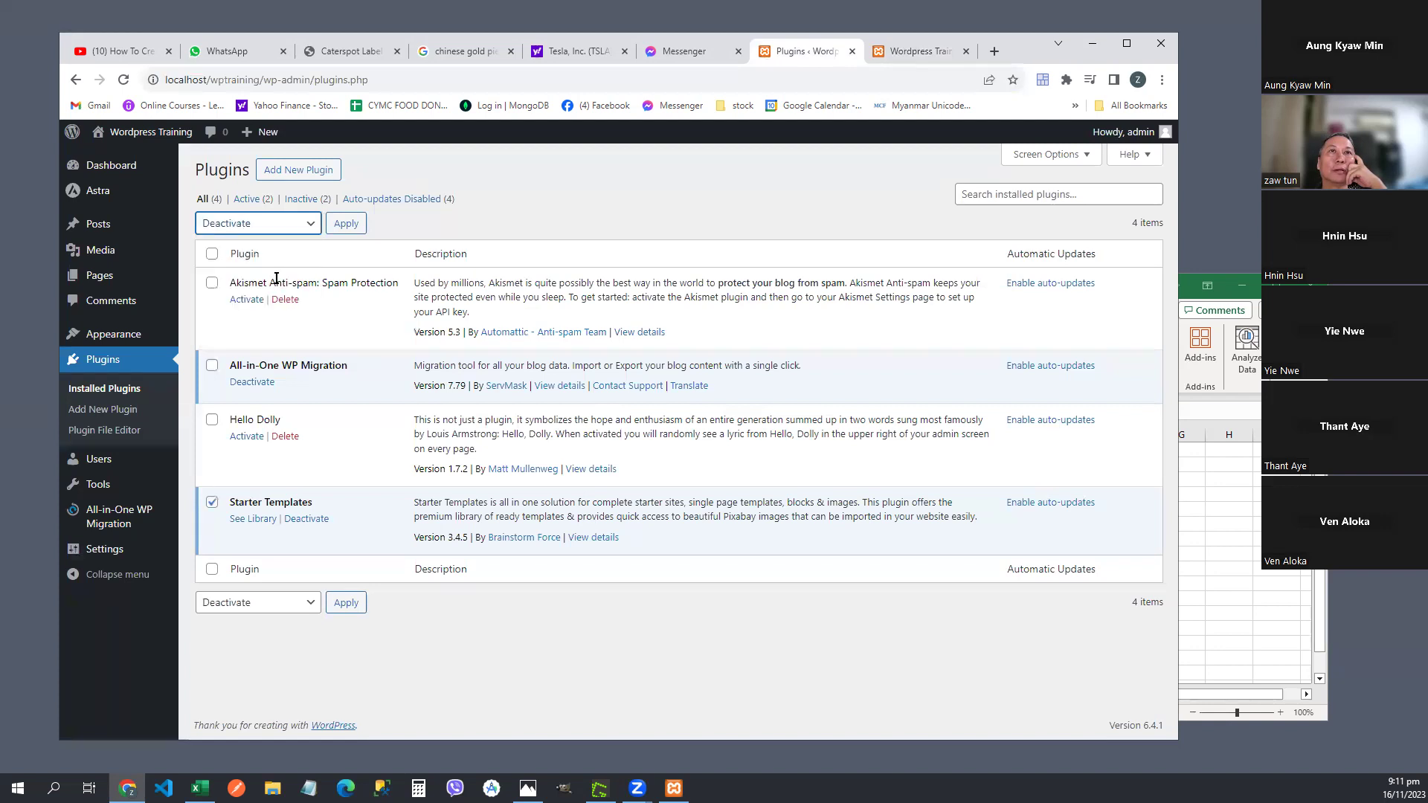
left_click(348, 225)
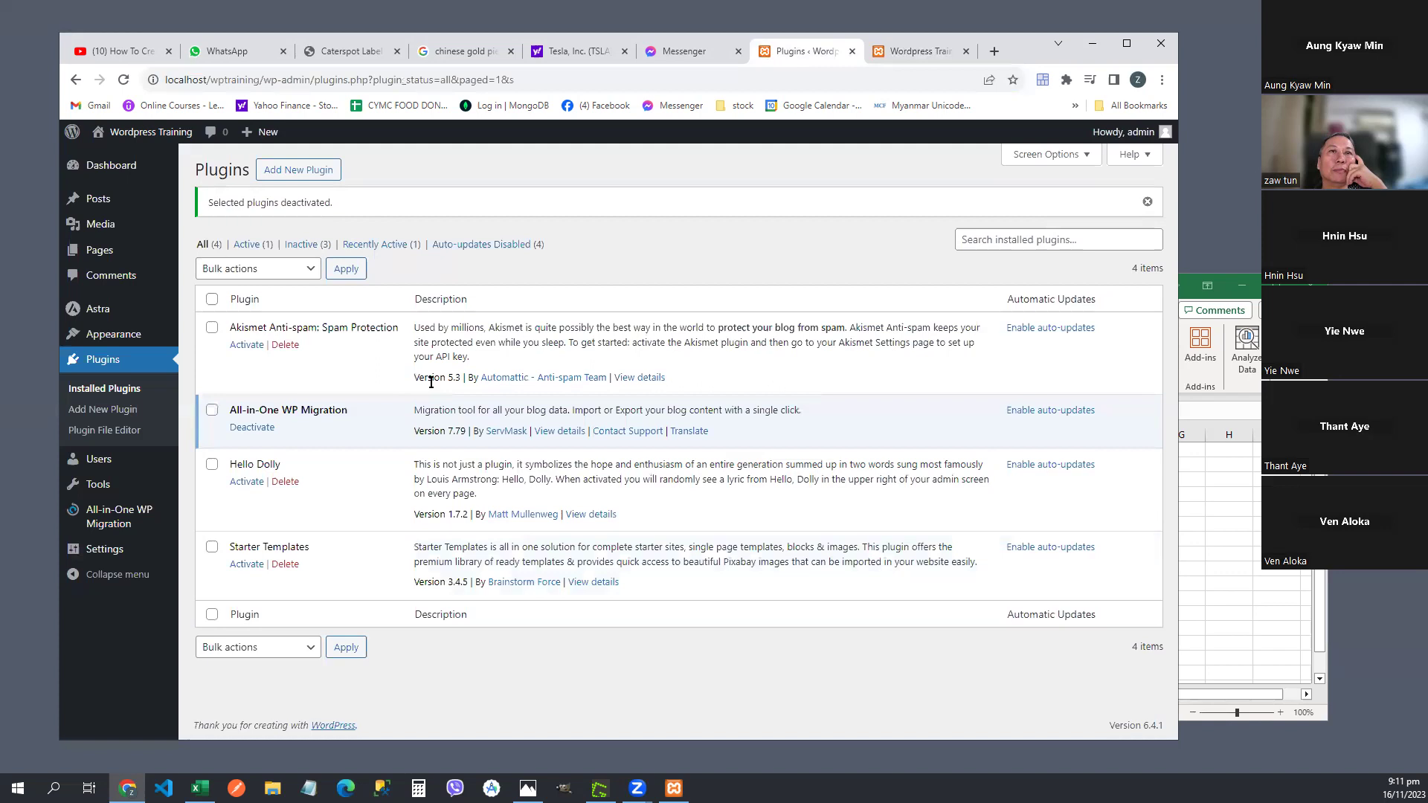
- Delete Starter Templates, confirm with OK, and go to Add New Plugin
left_click(280, 566)
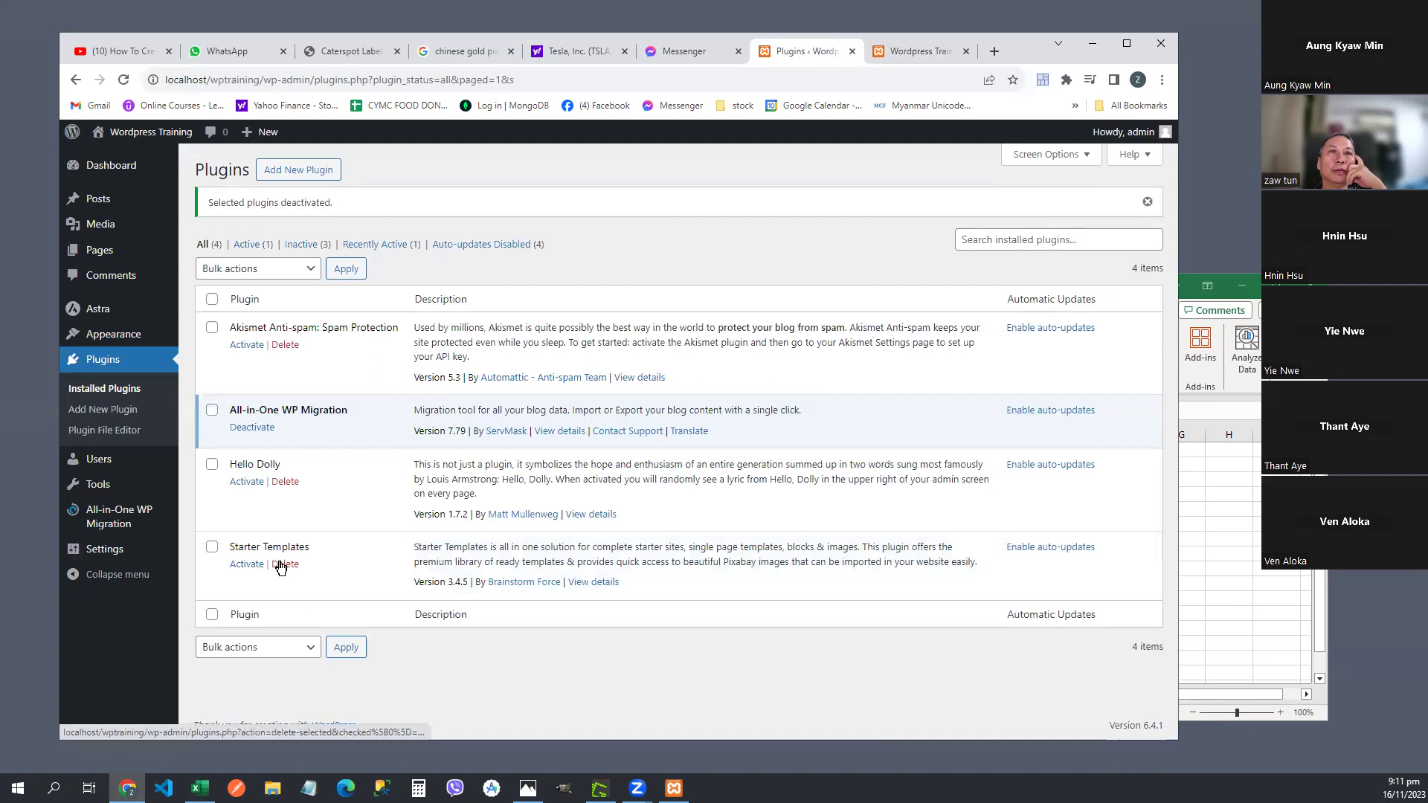
left_click(280, 565)
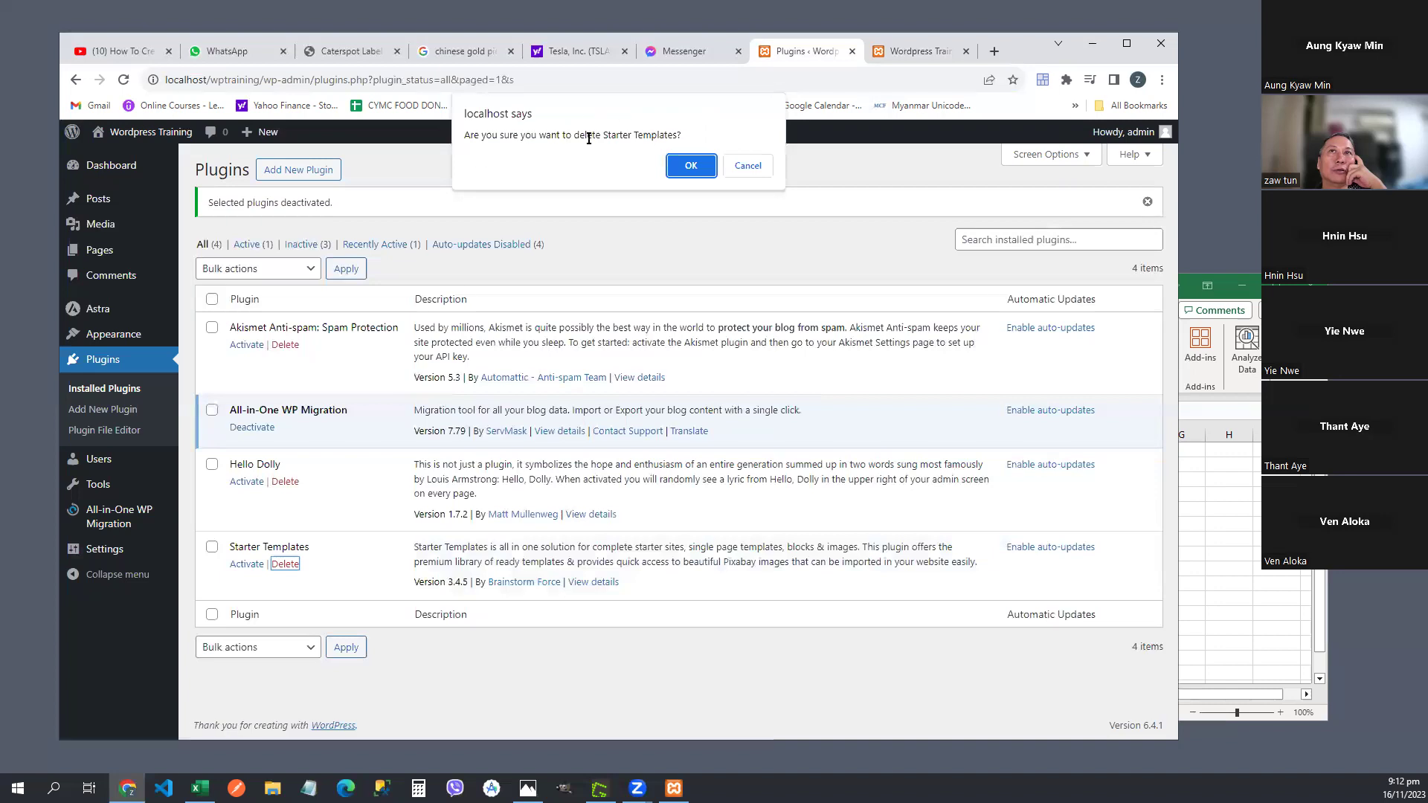
left_click(695, 167)
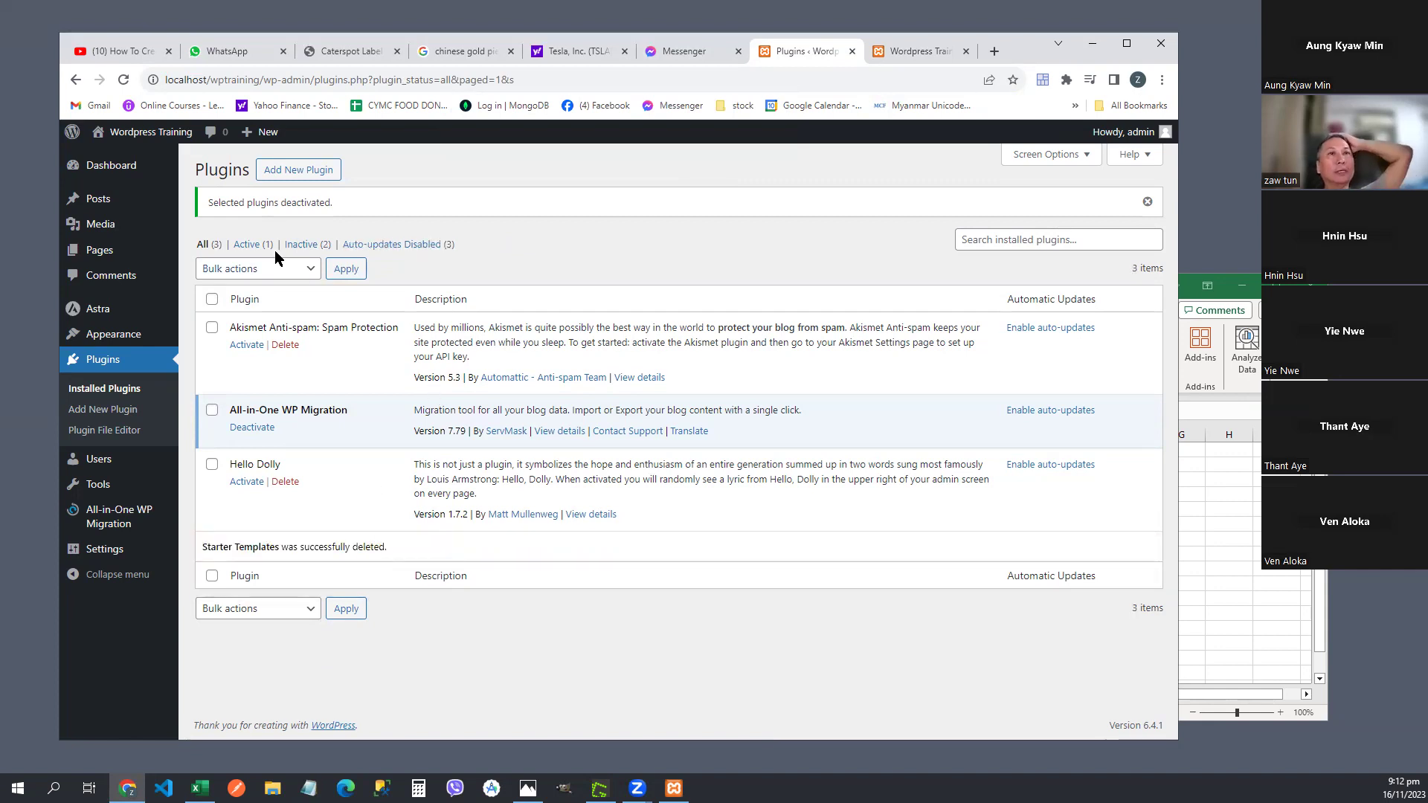
left_click(107, 411)
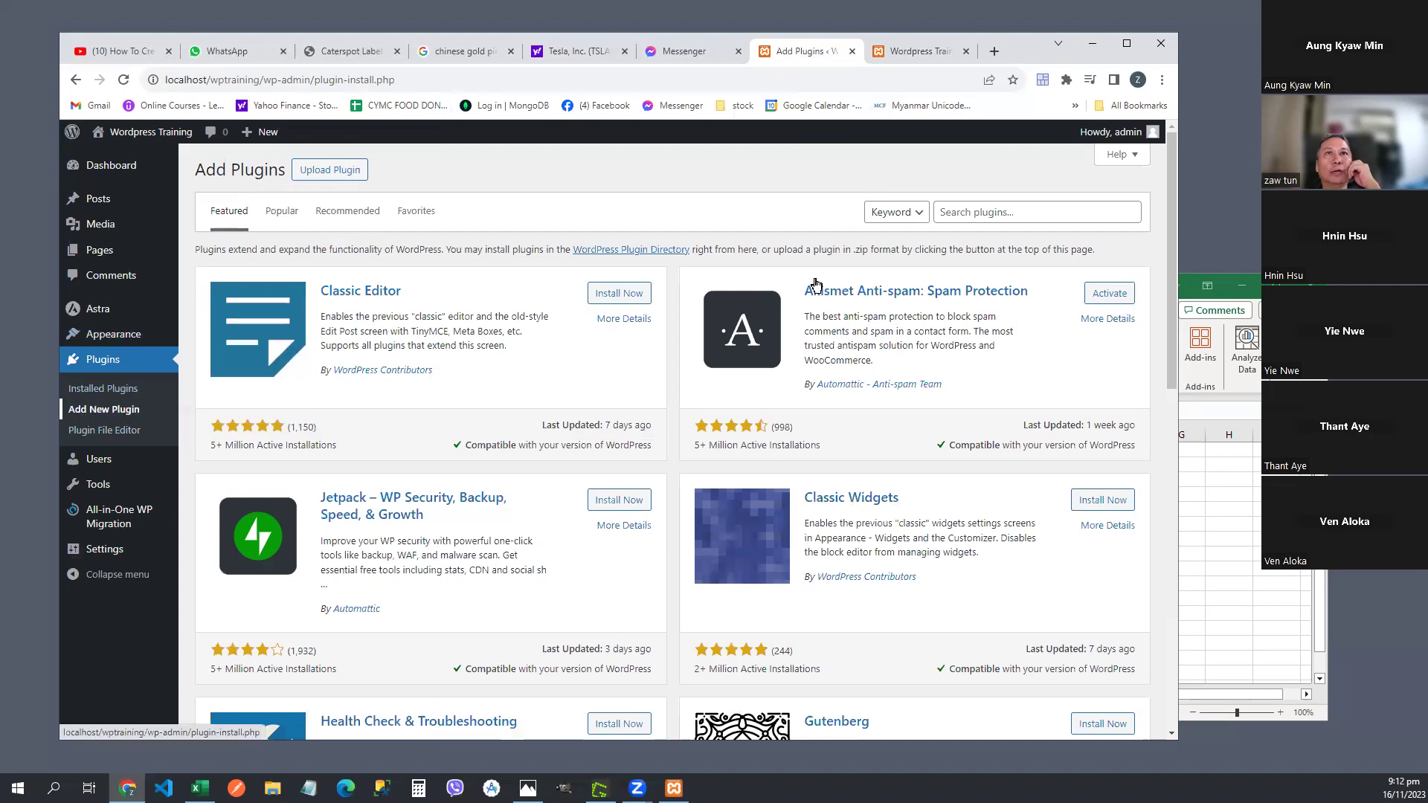
- Search for 'starter templates' and install Brainstorm Force's Starter Templates plugin
left_click(1022, 211)
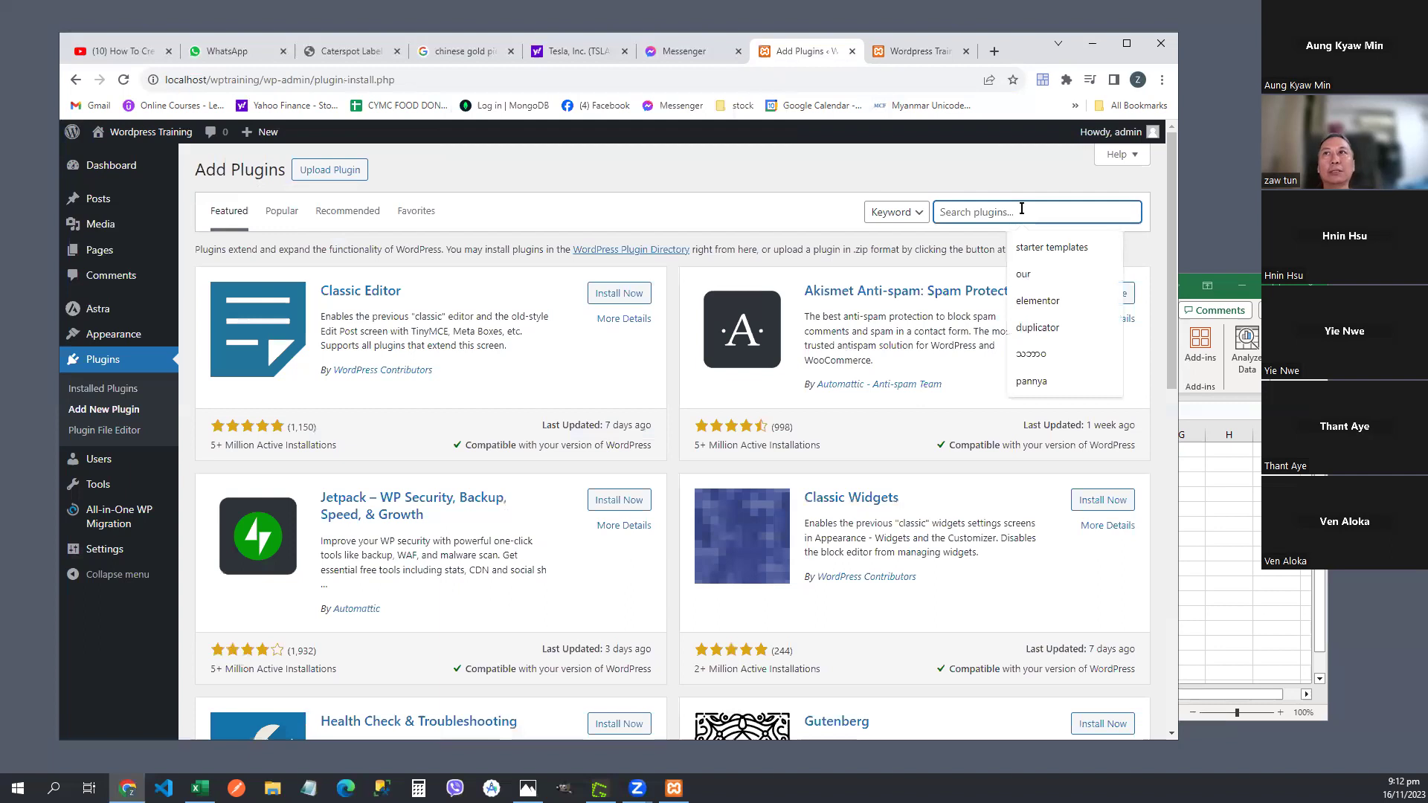
left_click(1054, 248)
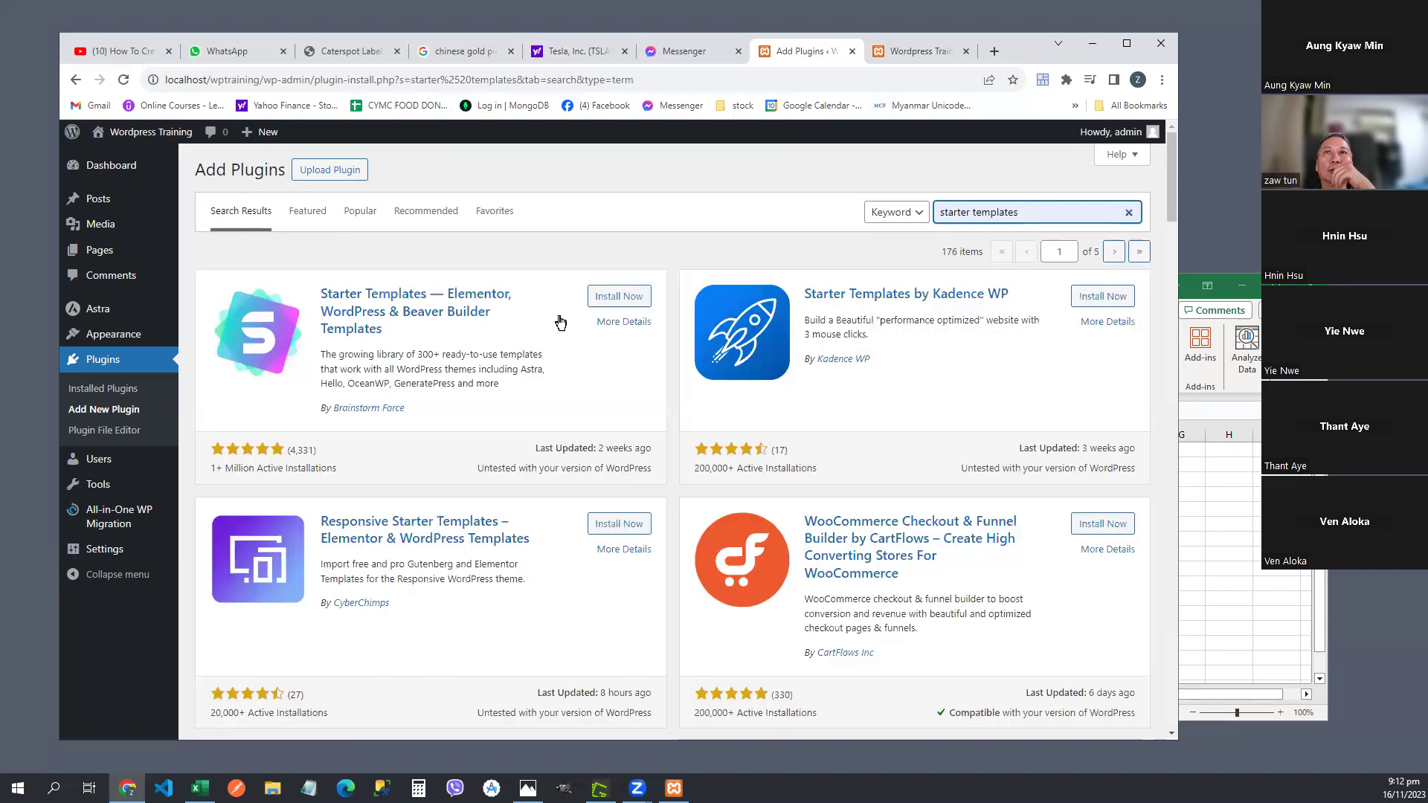
left_click(628, 298)
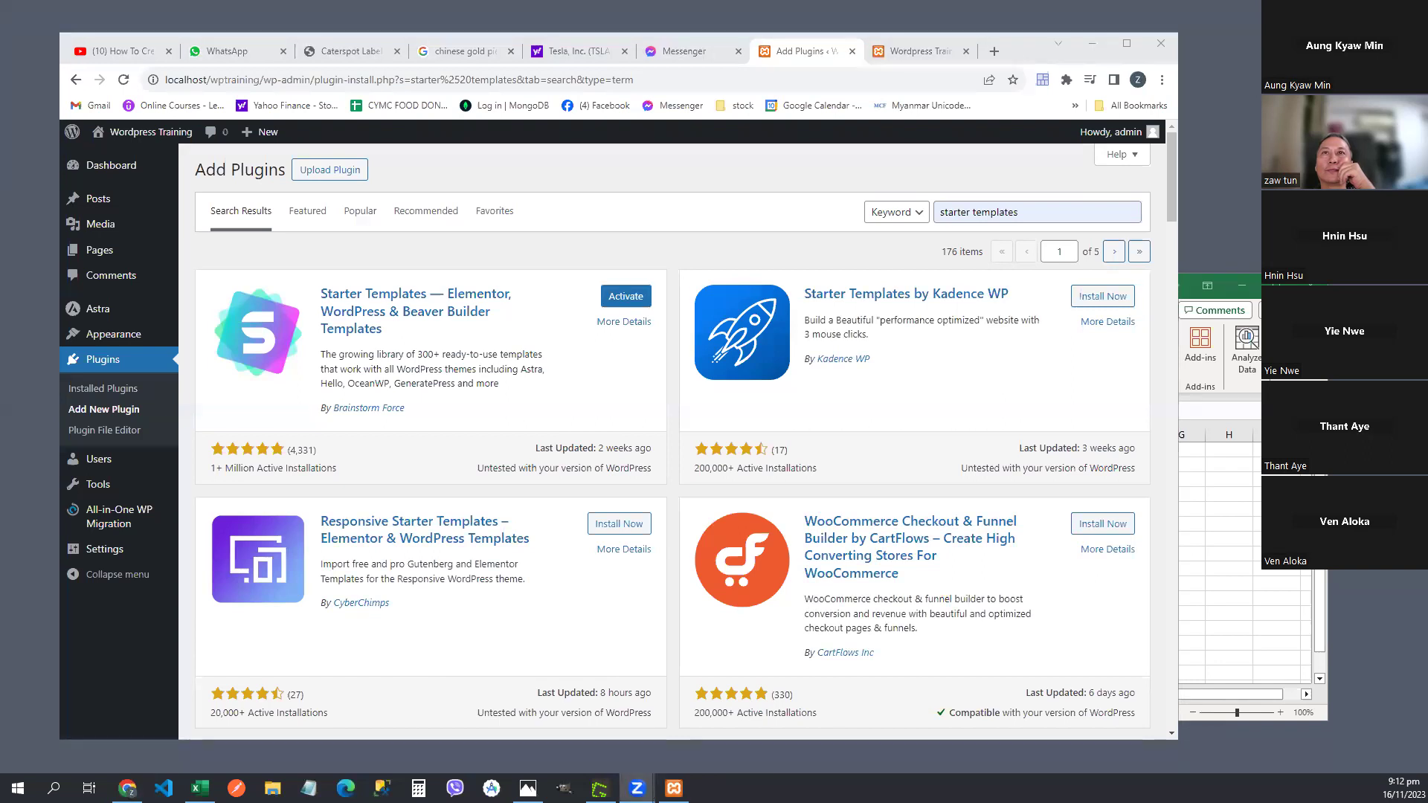
- Activate Starter Templates, opening its Select Page Builder screen
left_click(724, 241)
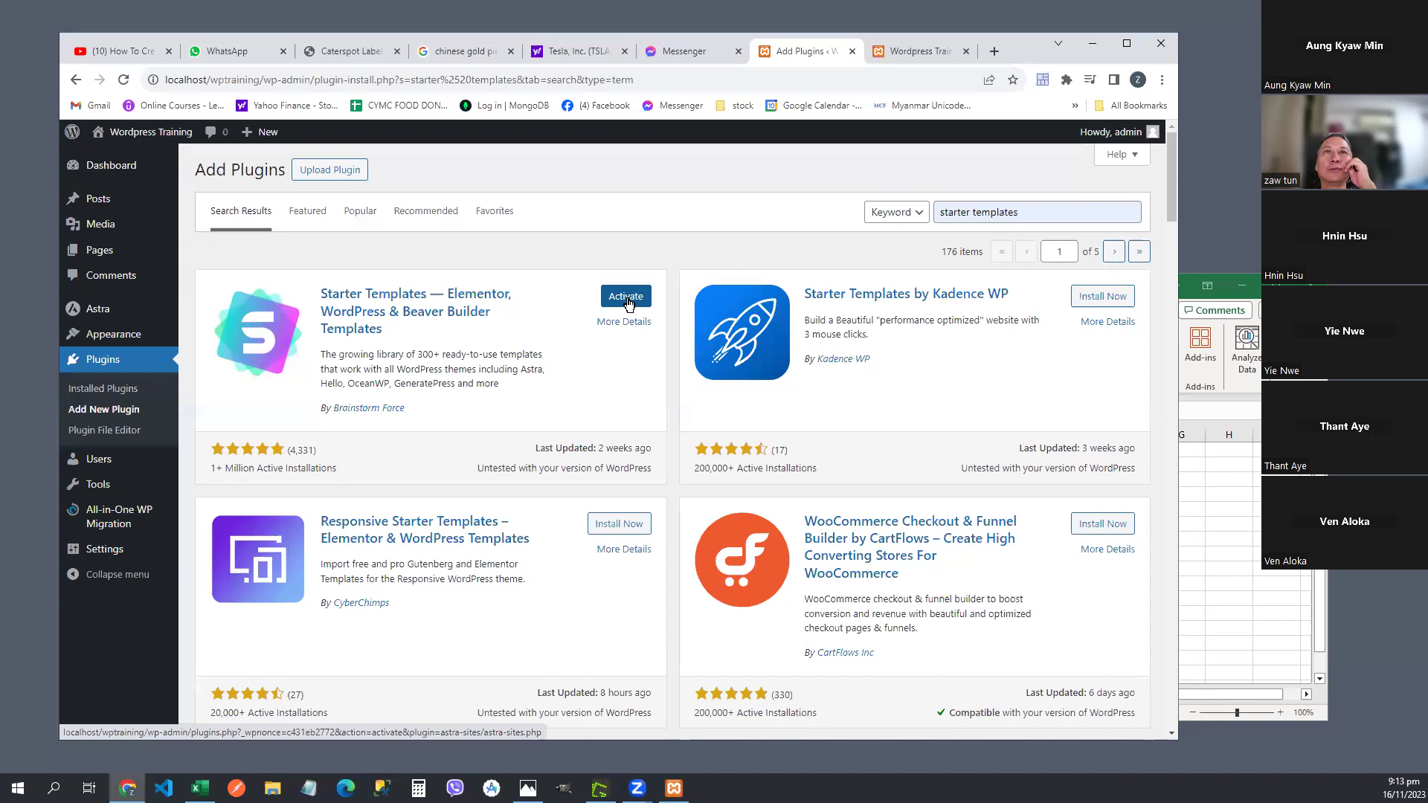
left_click(1036, 212)
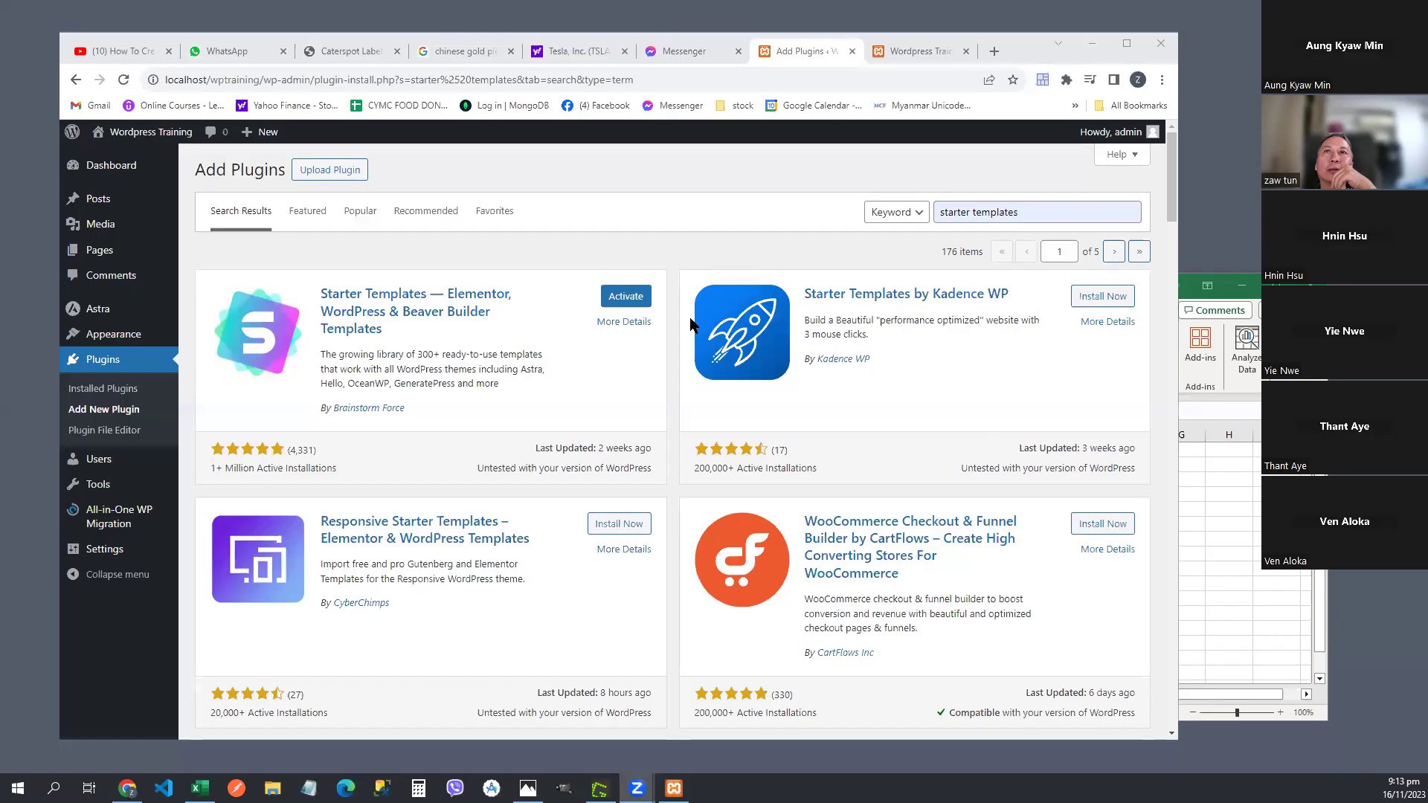
left_click(626, 296)
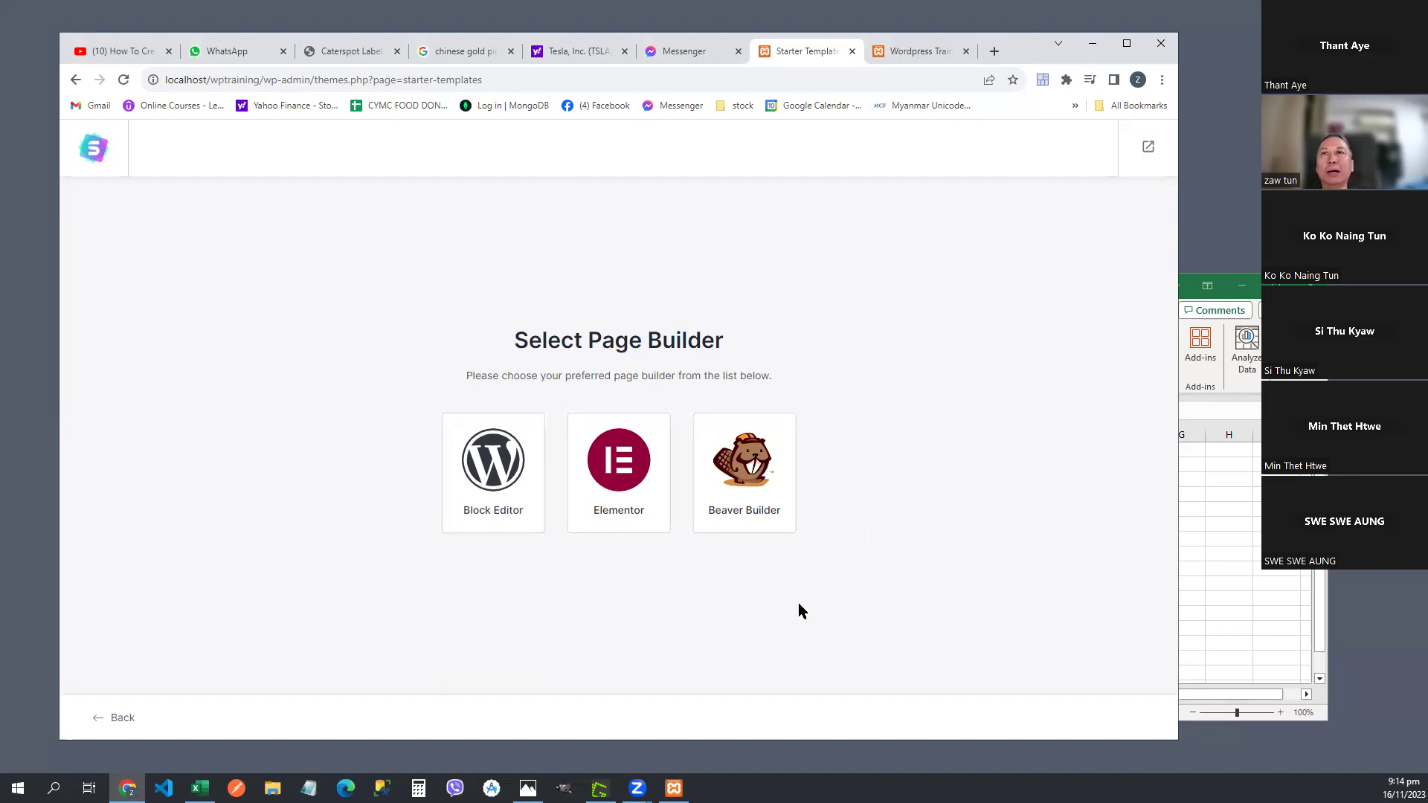
- Choose Elementor as the page builder and look over the 'What type of website' template page
left_click(626, 482)
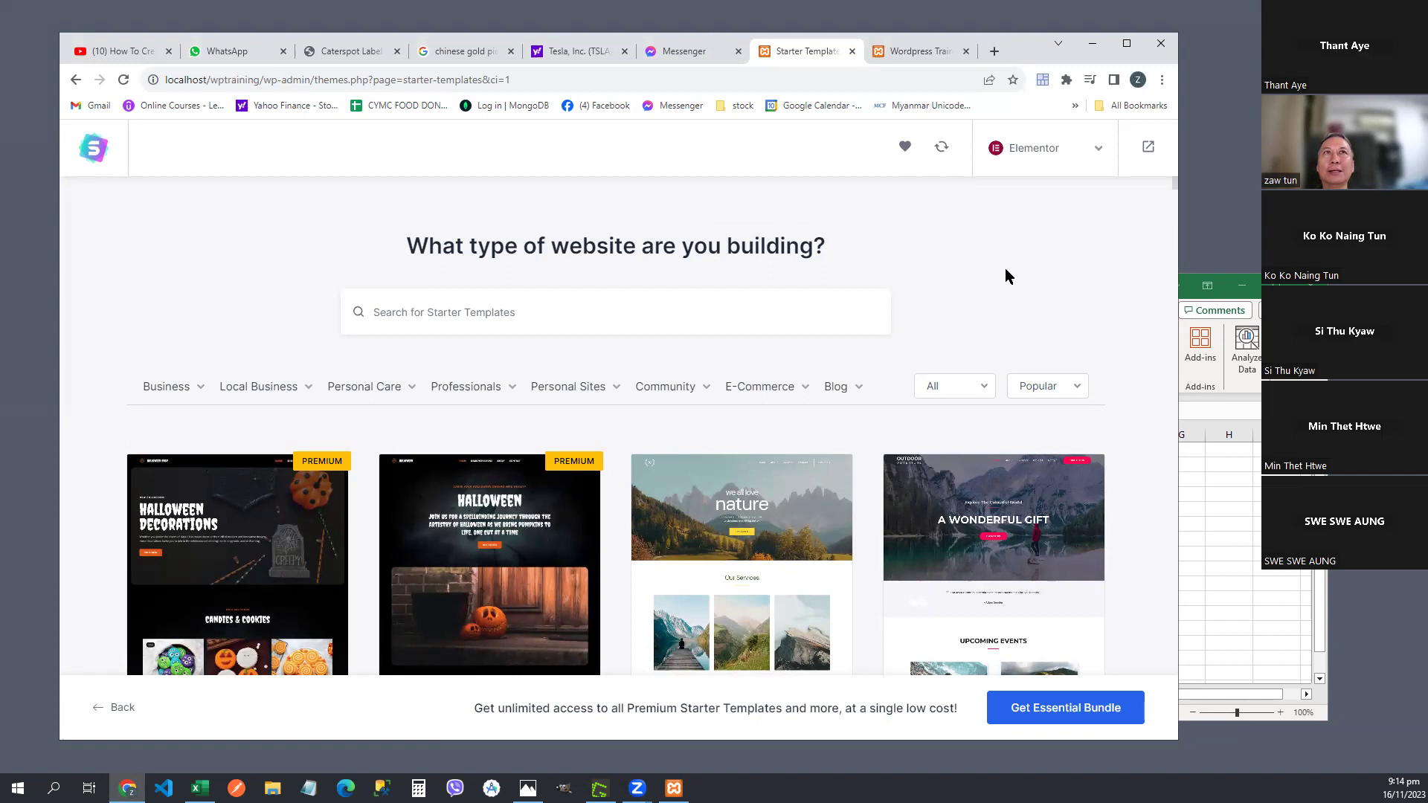
scroll(1006, 270, "down", 3)
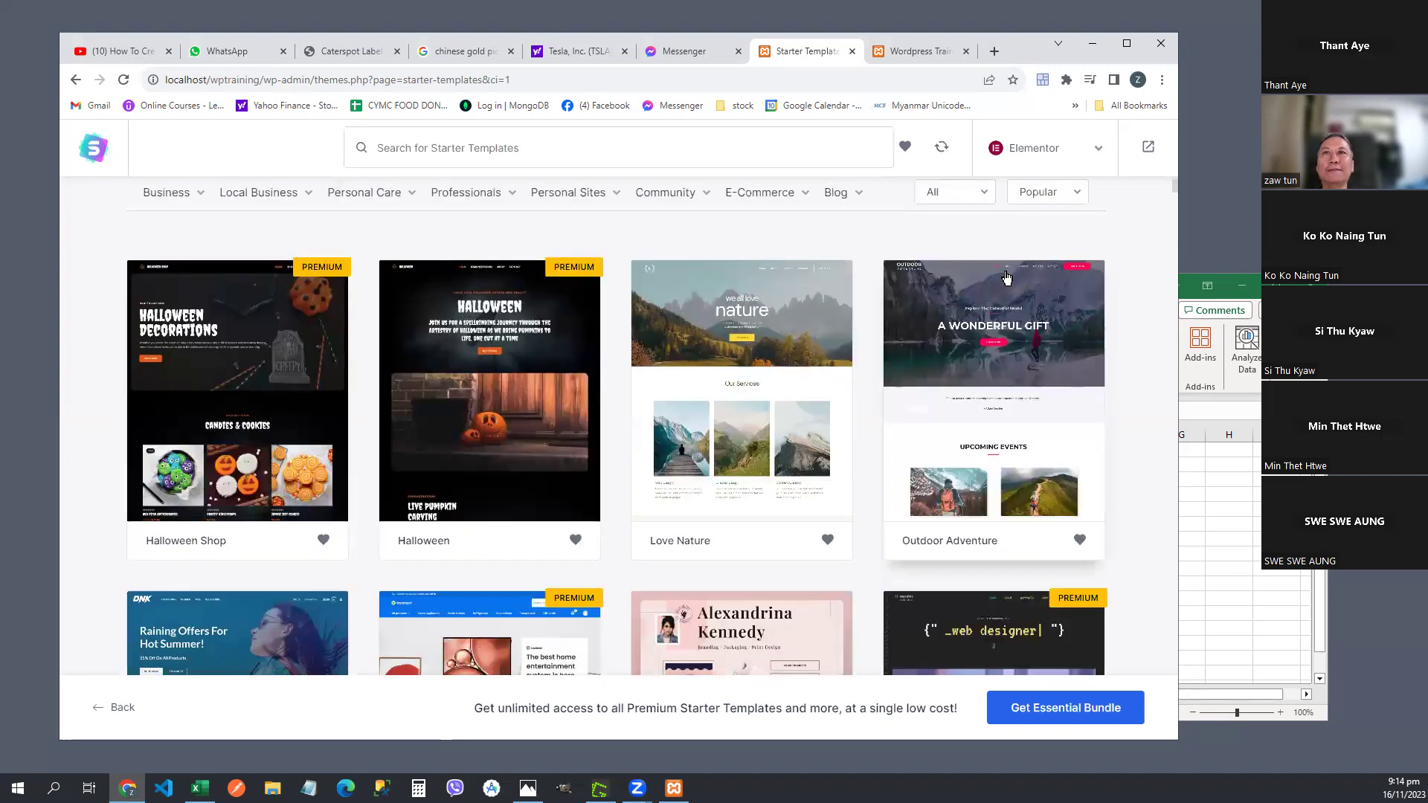
scroll(1006, 277, "up", 2)
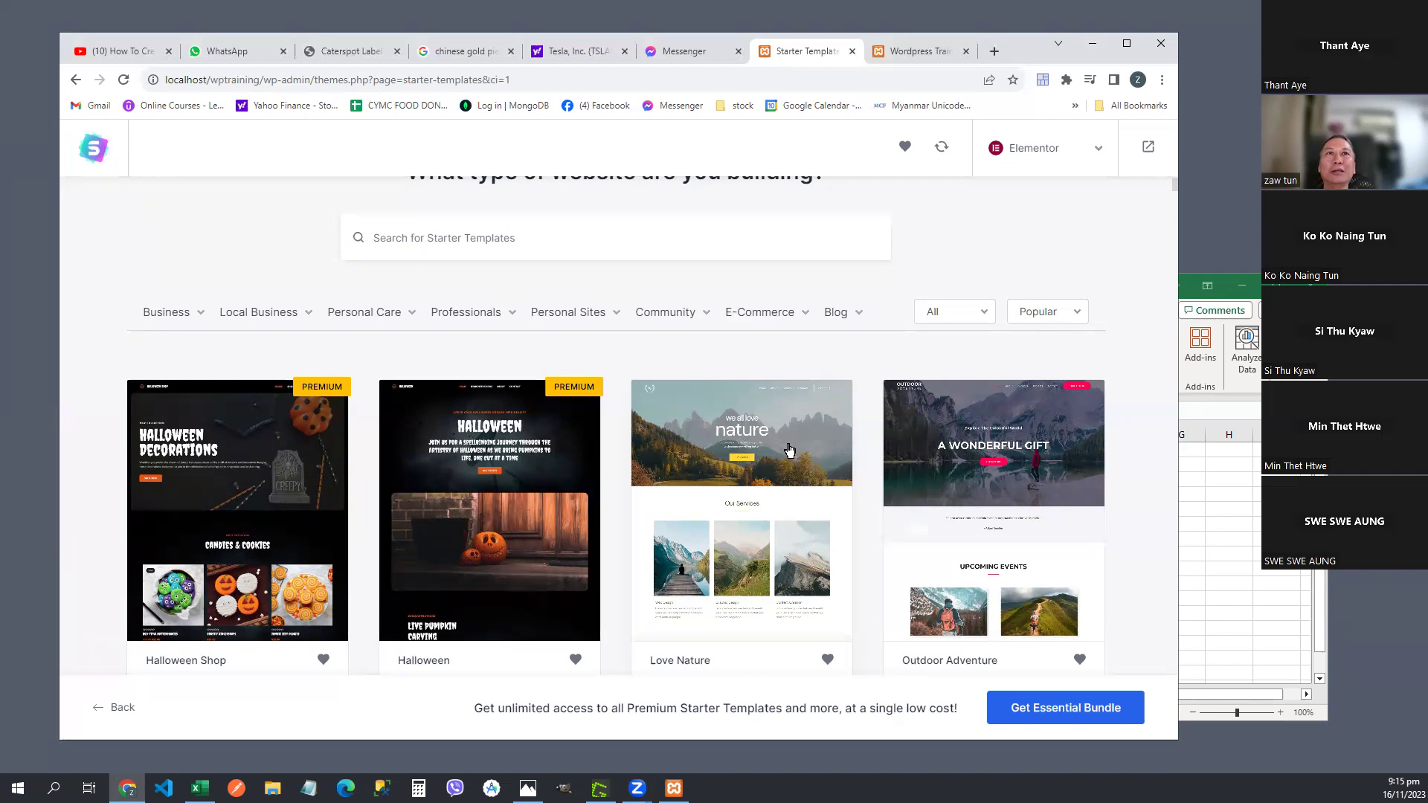
scroll(1113, 305, "down", 5)
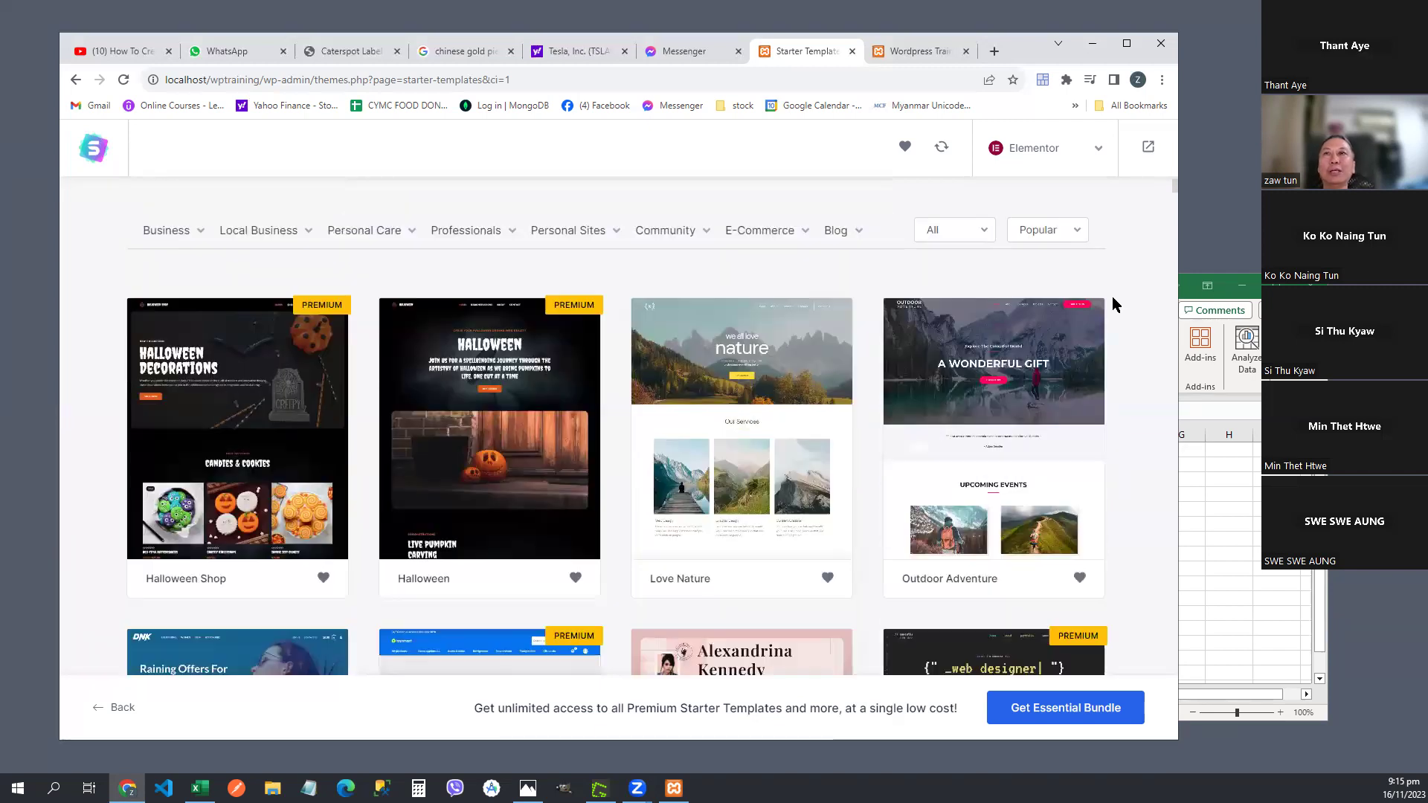
scroll(1113, 304, "up", 4)
scroll(1113, 297, "up", 2)
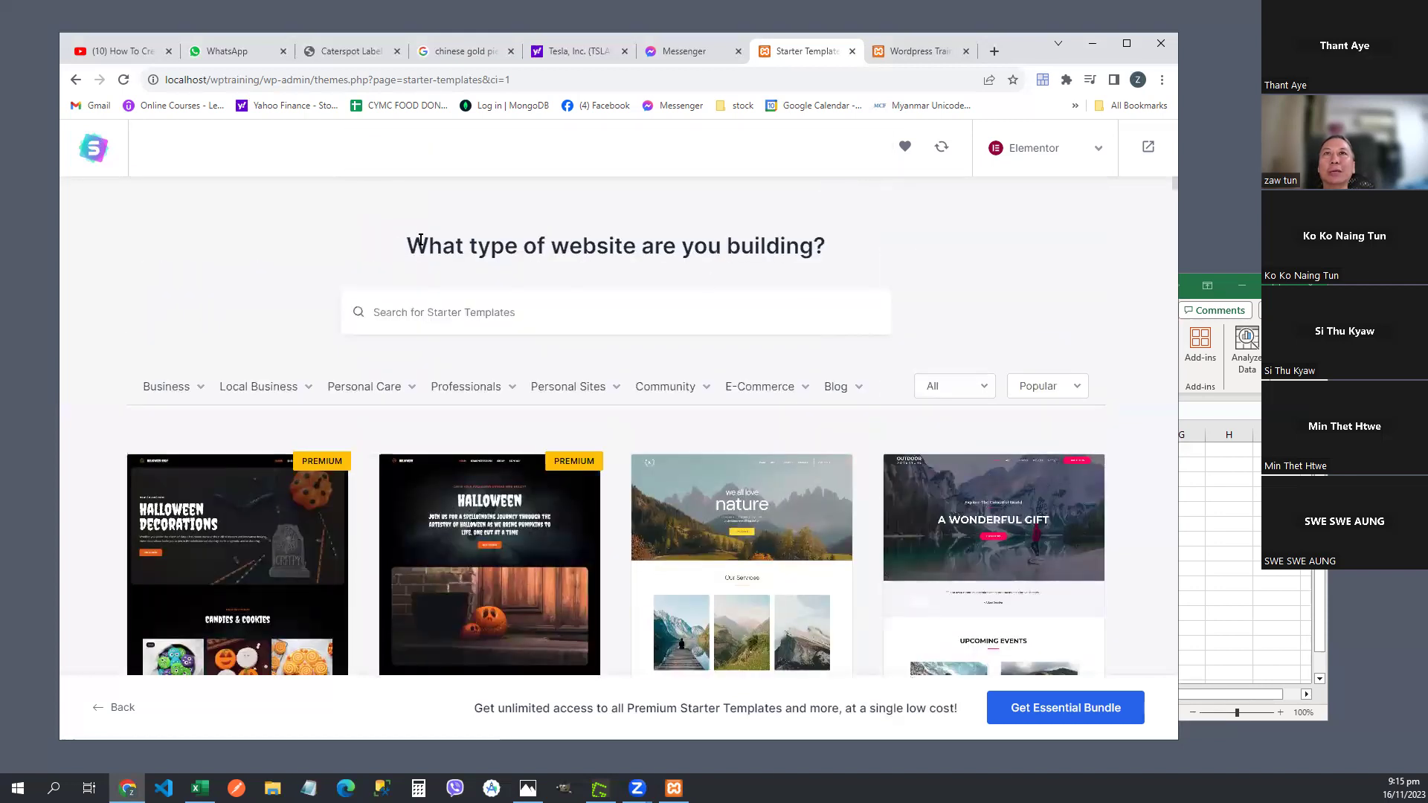
left_click_drag(428, 246, 770, 246)
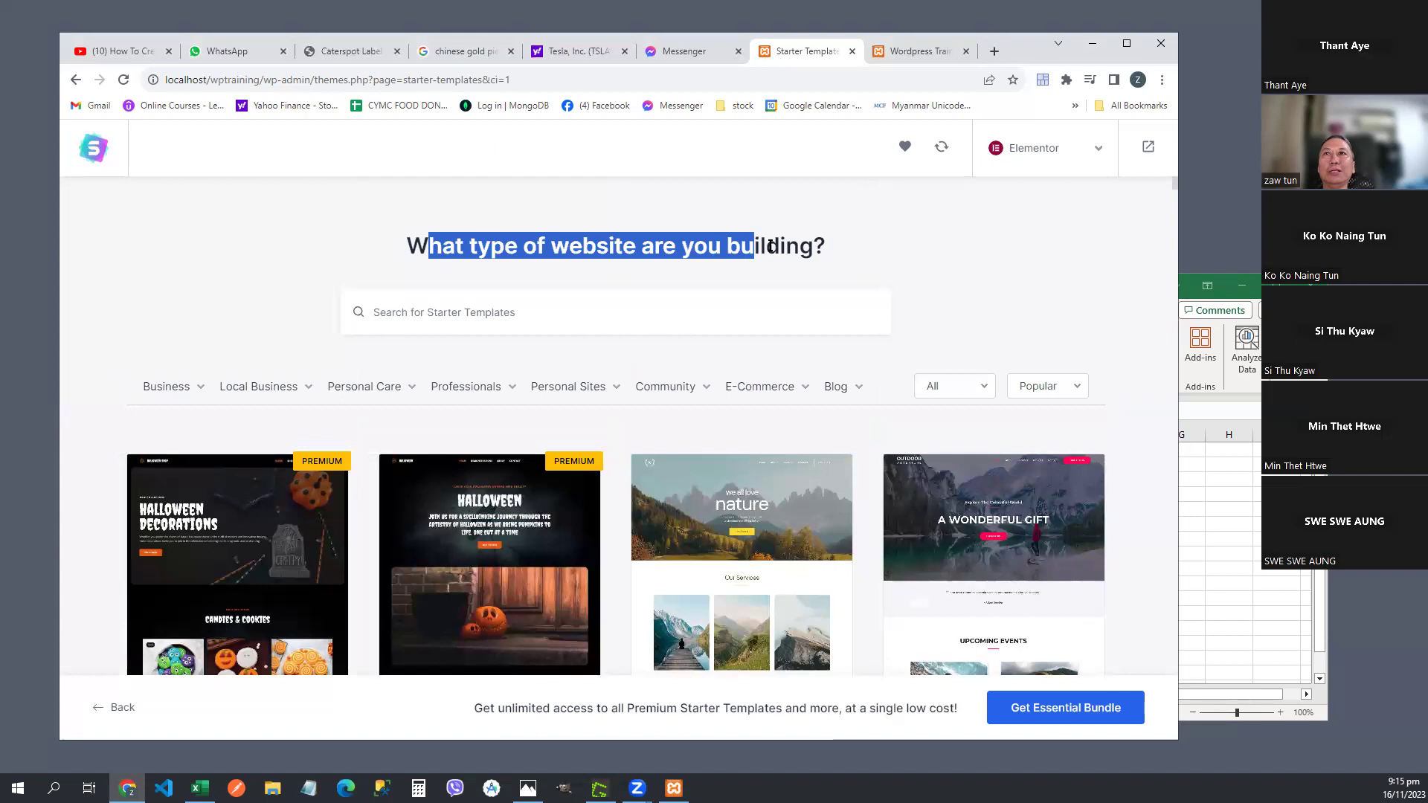
left_click(958, 254)
- Scroll through the Starter Templates grid, then bring up the YouTube WordPress e-commerce tutorial
scroll(961, 254, "down", 3)
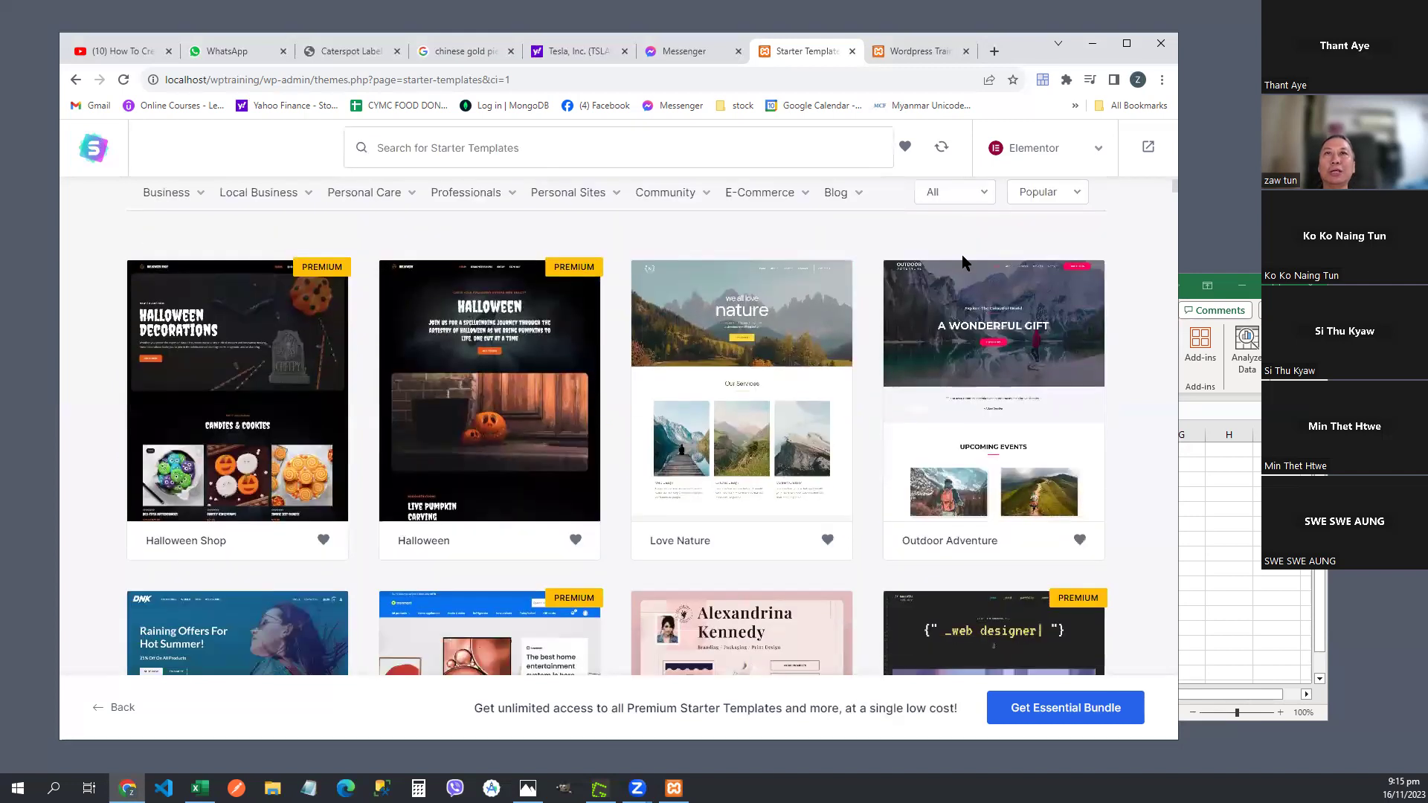
scroll(961, 254, "up", 3)
scroll(444, 380, "down", 1)
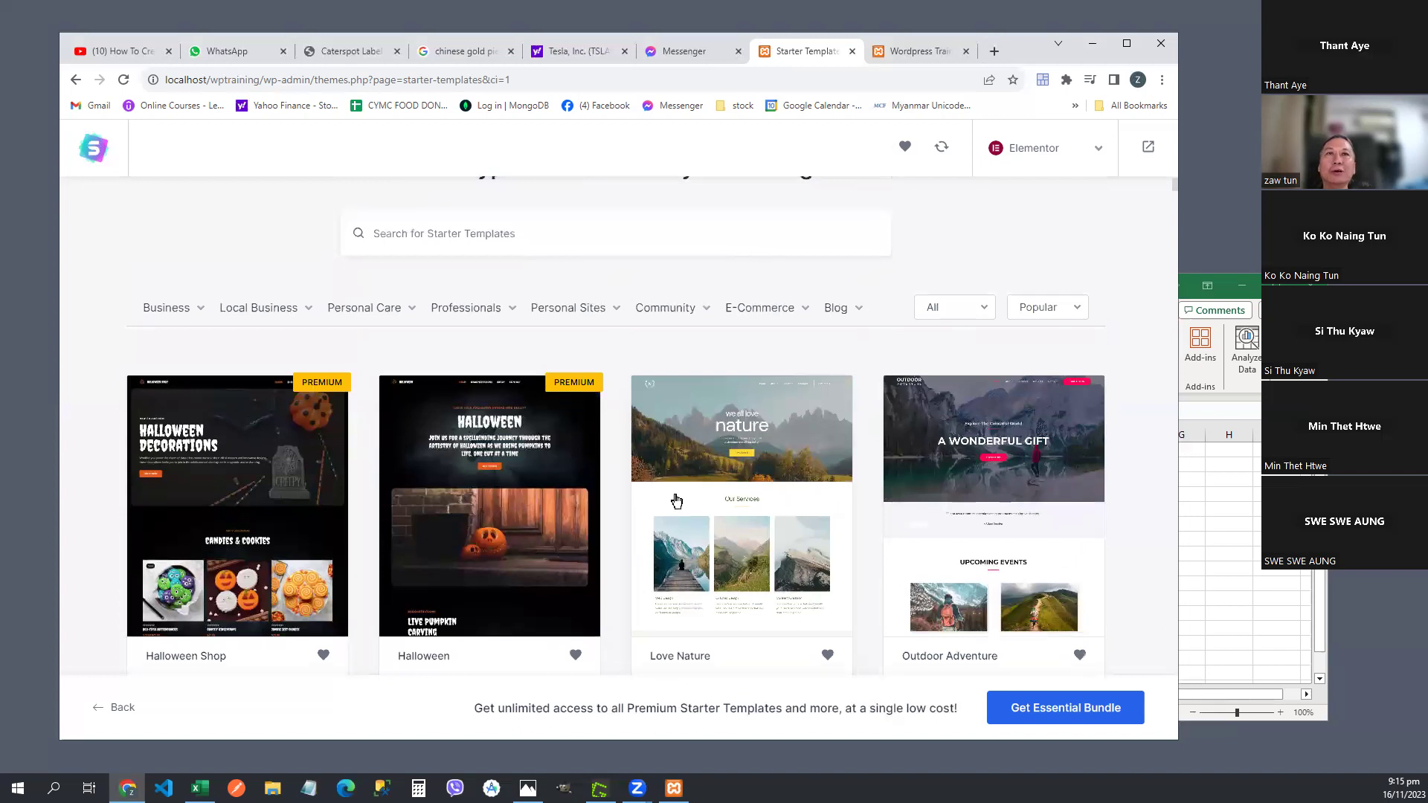
scroll(673, 494, "down", 5)
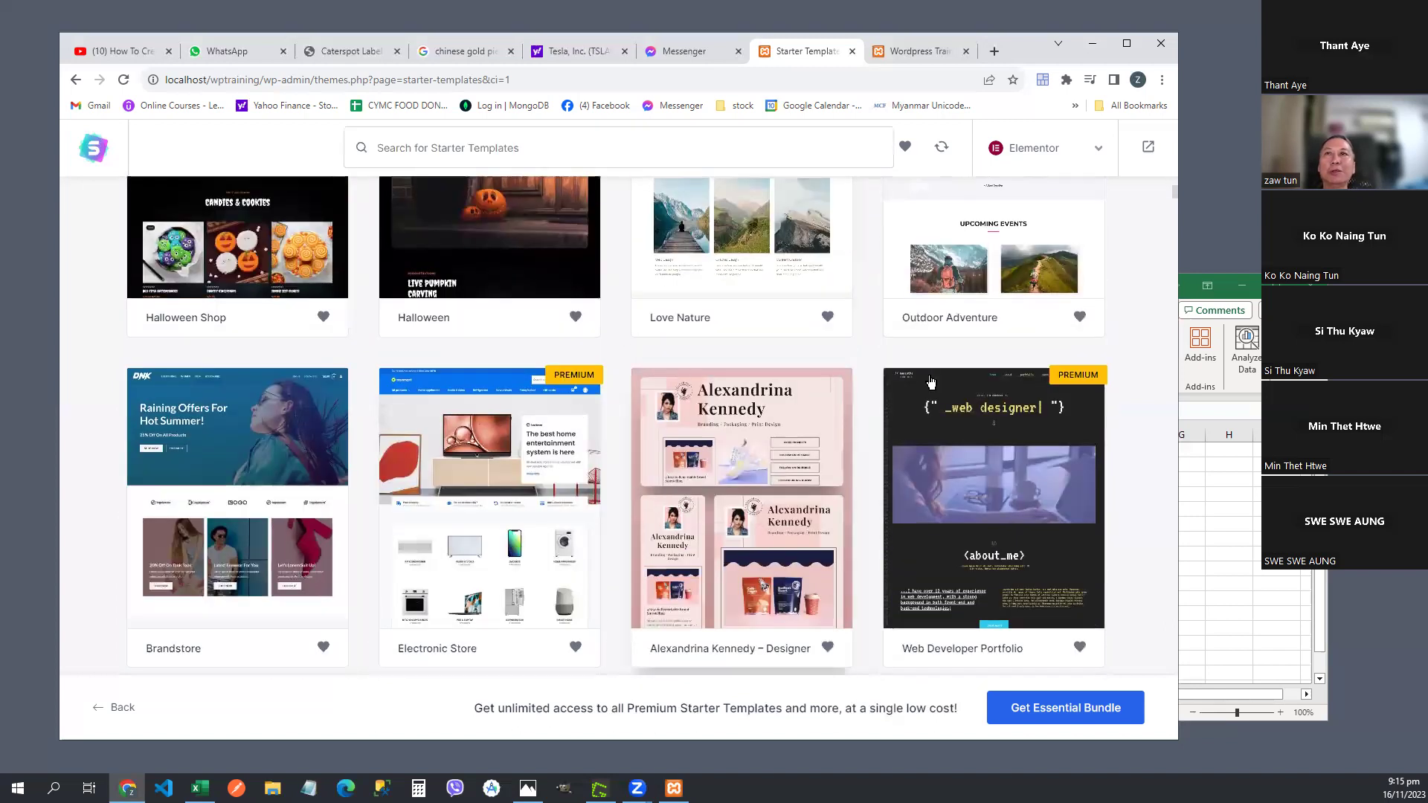
scroll(672, 493, "down", 3)
scroll(671, 493, "down", 1)
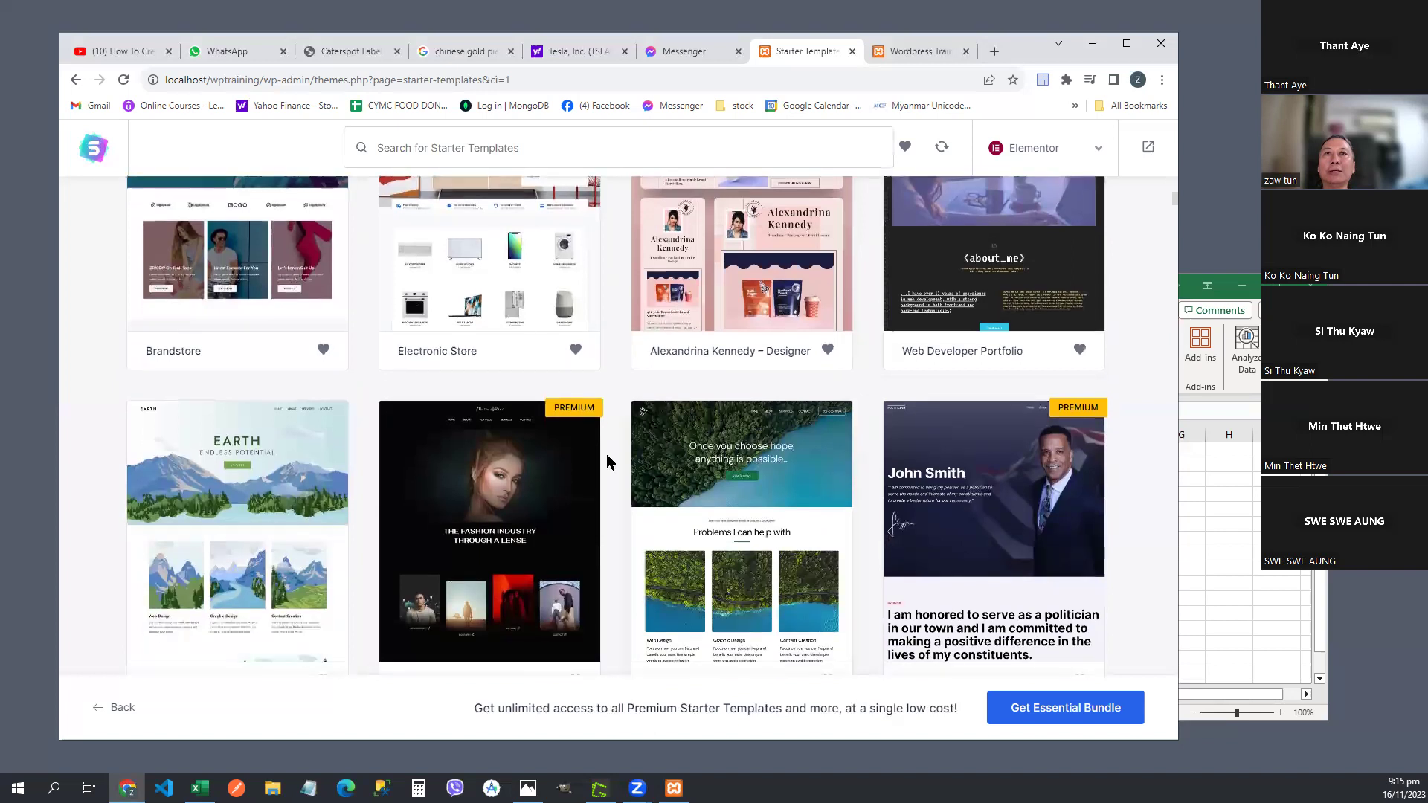
scroll(437, 437, "down", 5)
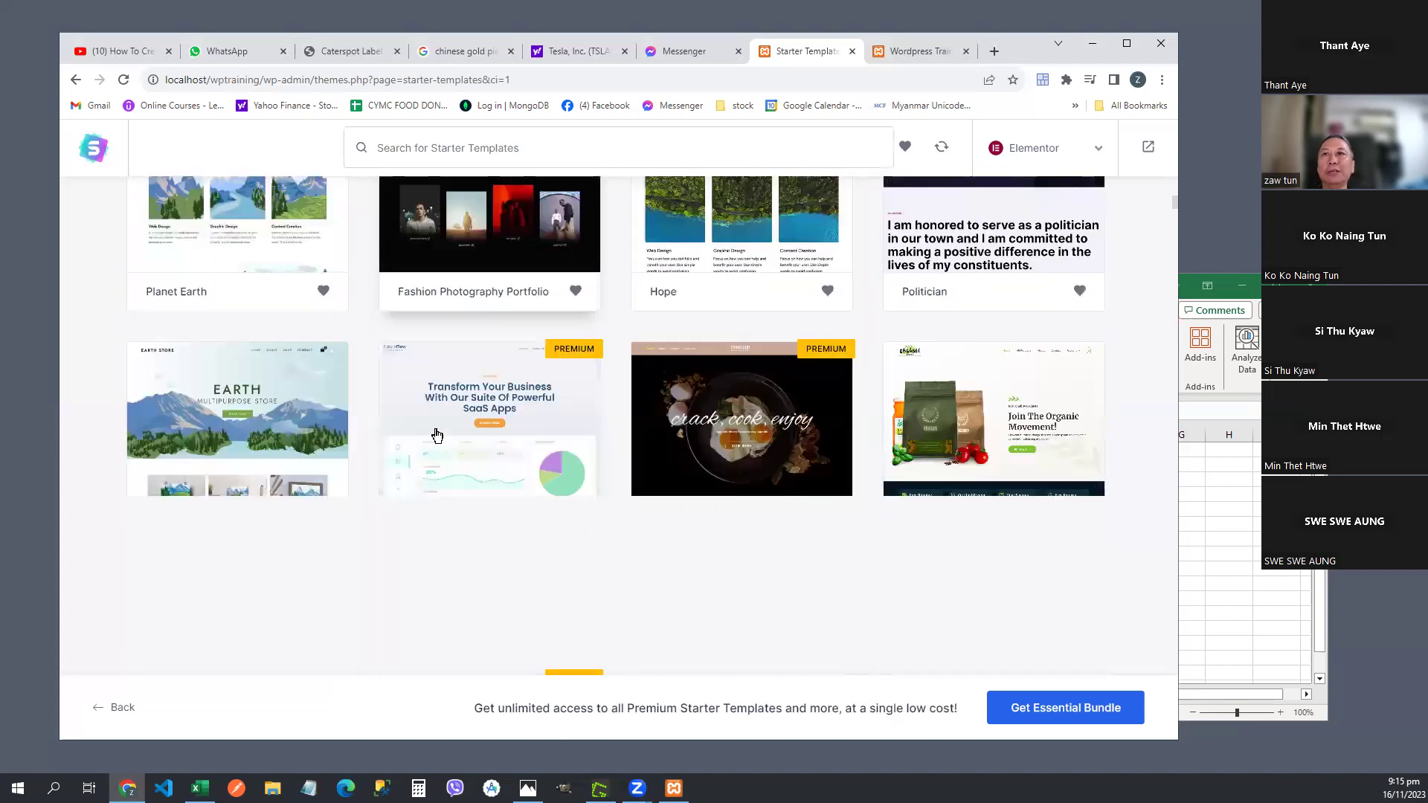
scroll(437, 437, "up", 5)
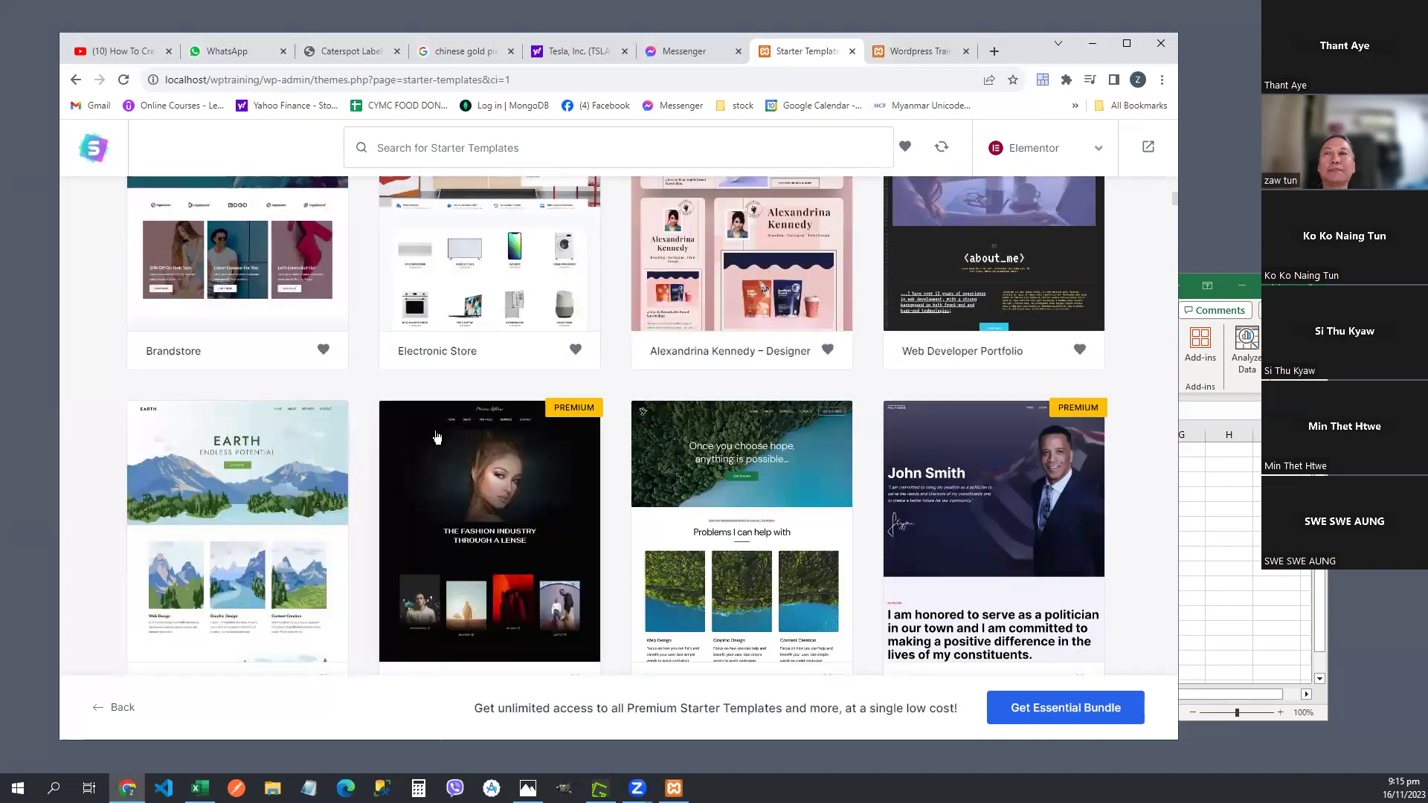
scroll(437, 436, "up", 6)
scroll(435, 437, "down", 12)
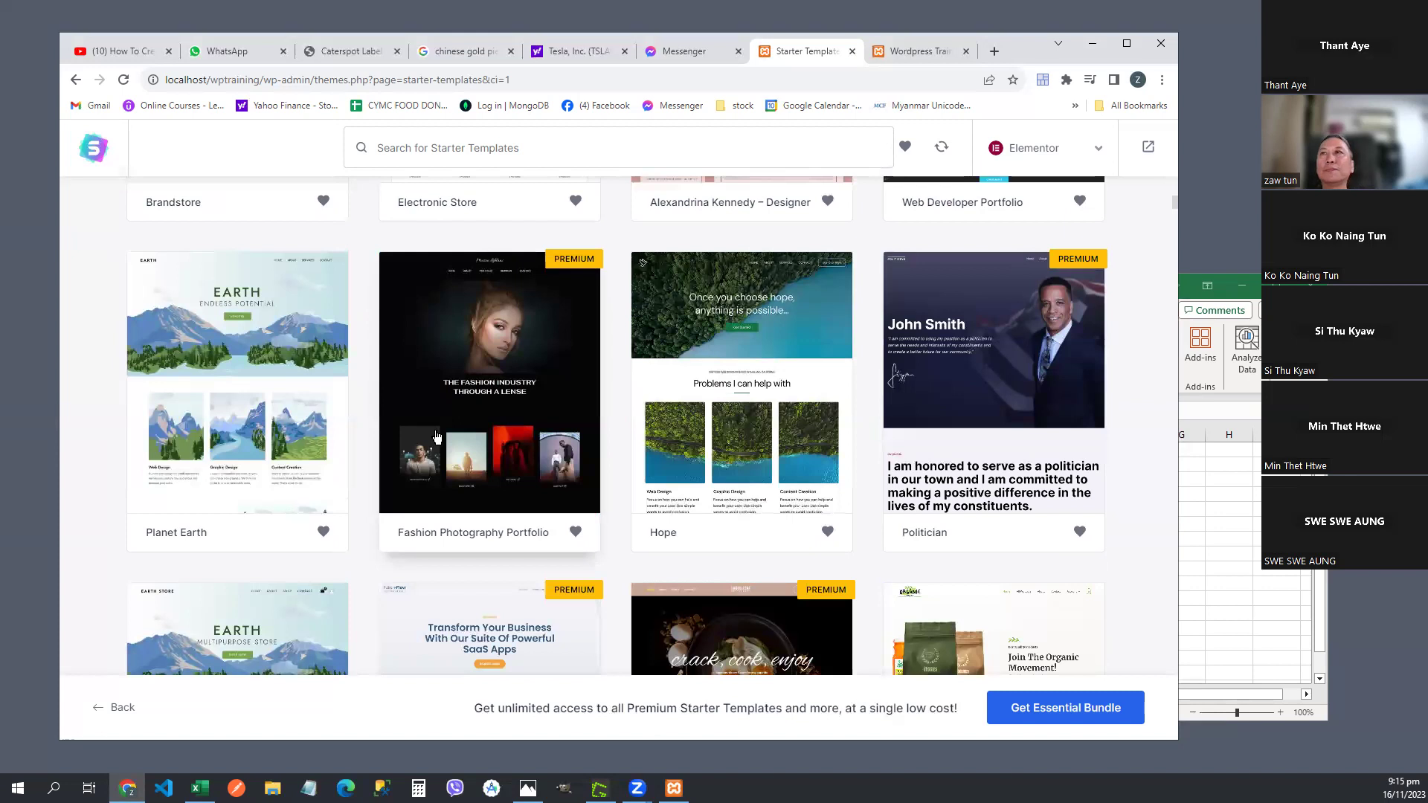
scroll(436, 437, "down", 3)
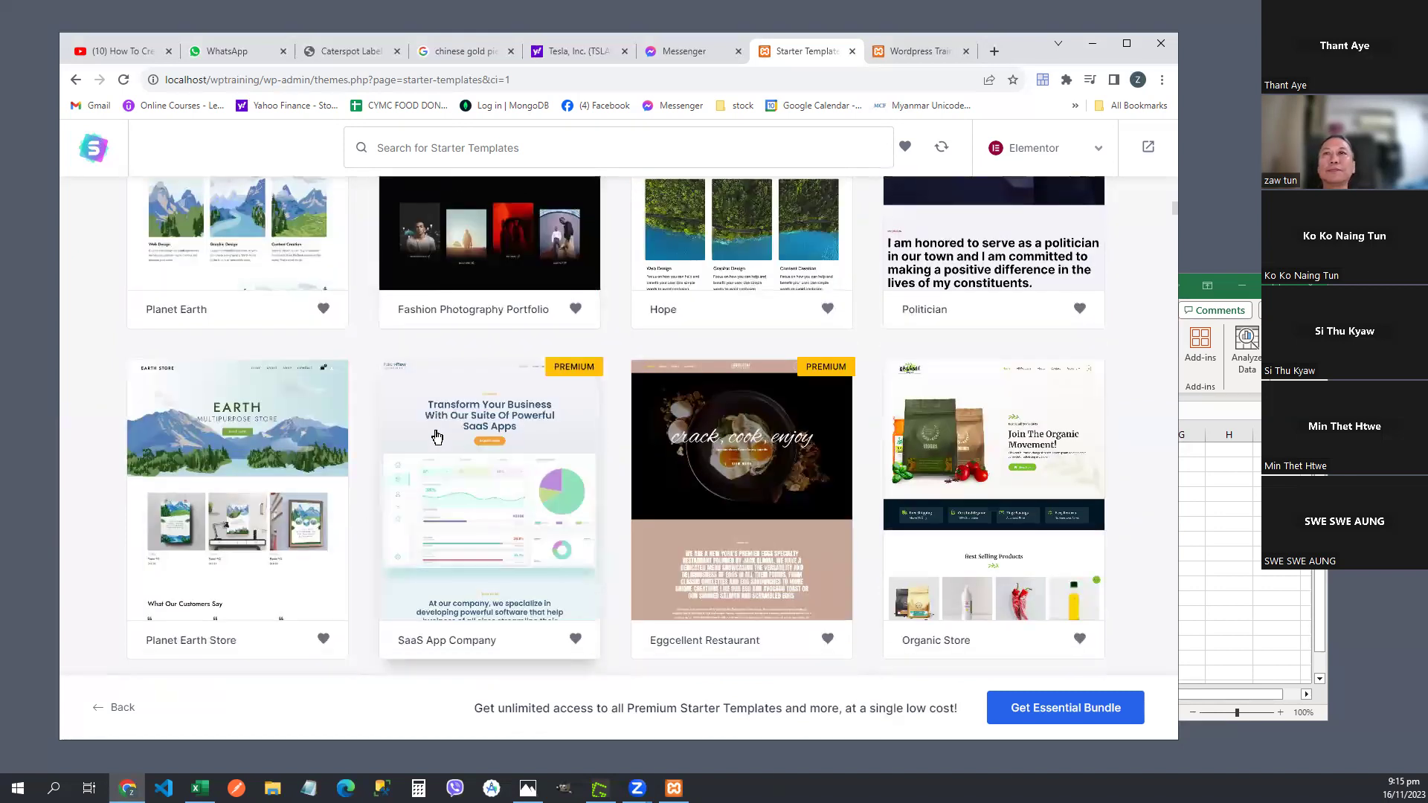
scroll(436, 436, "down", 3)
scroll(436, 437, "up", 15)
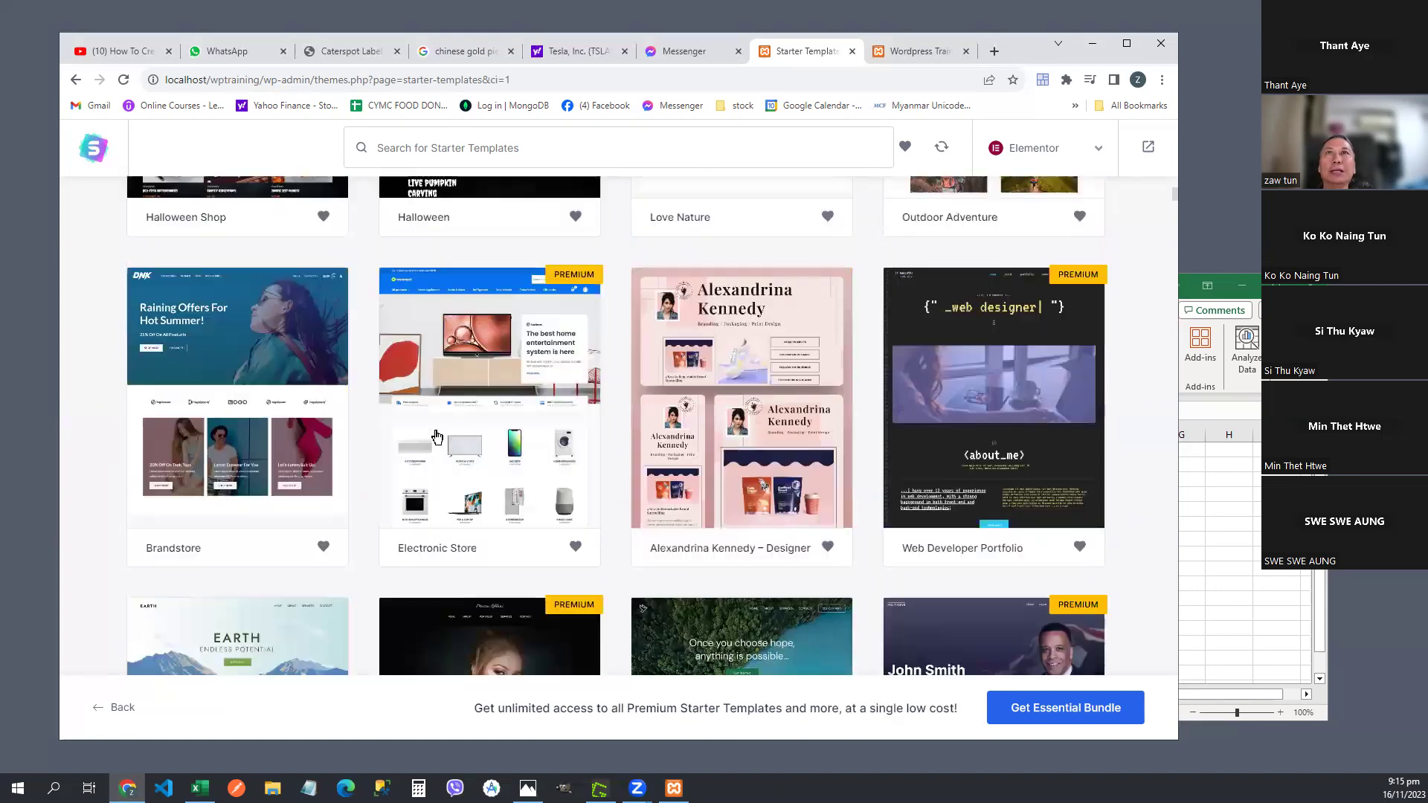
left_click(132, 43)
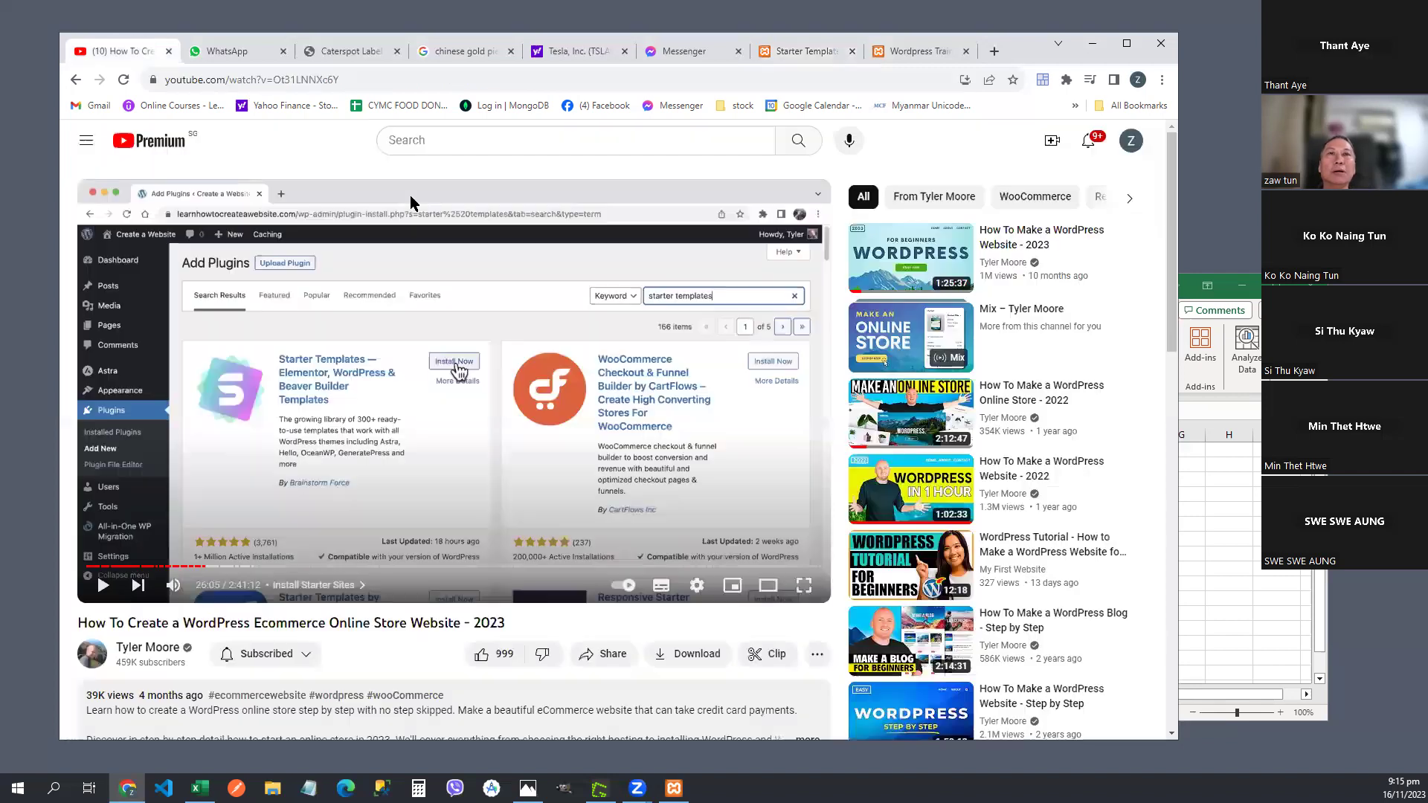
- Resume the tutorial, jump ahead near 28:18, then rewind to about 26:48 to rewatch the template gallery
left_click(102, 589)
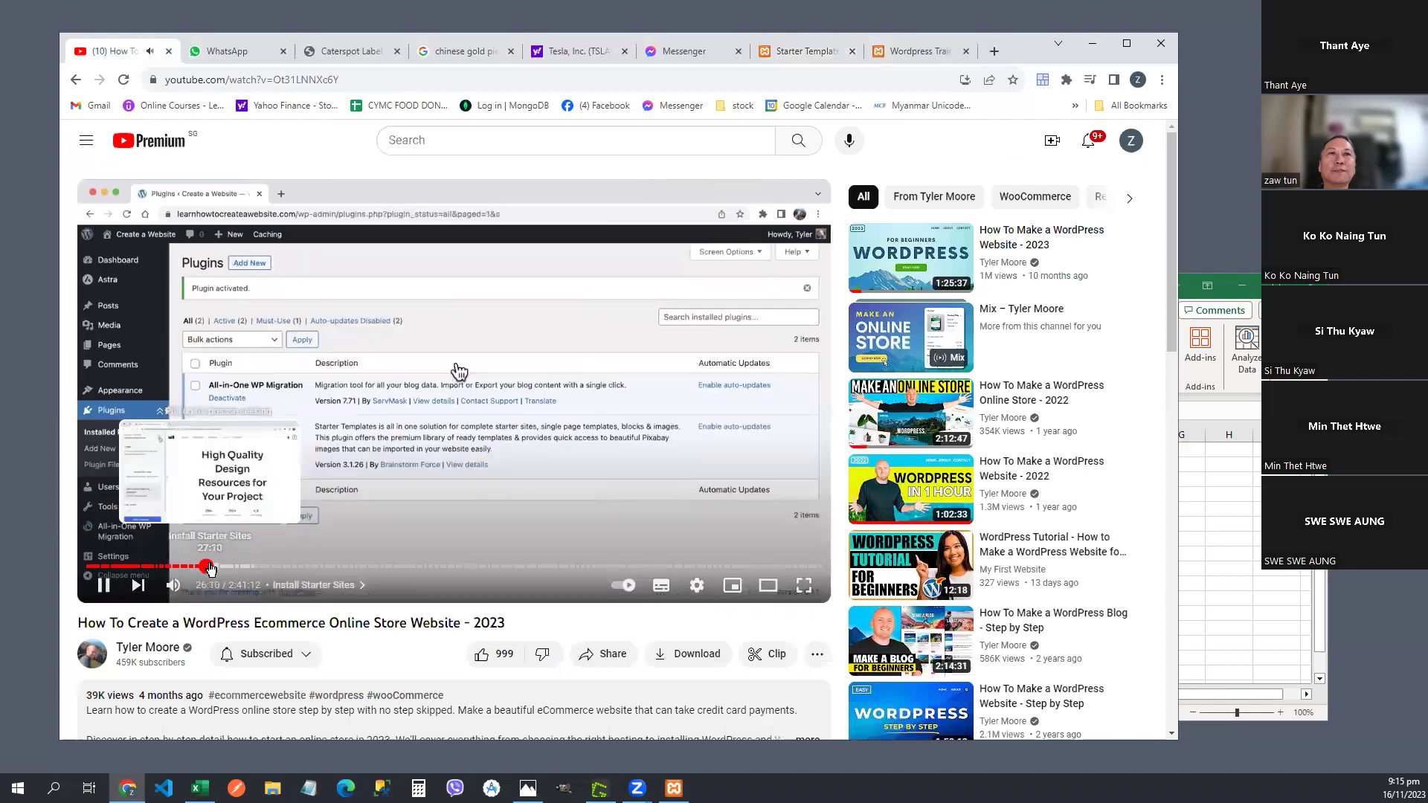
left_click(215, 568)
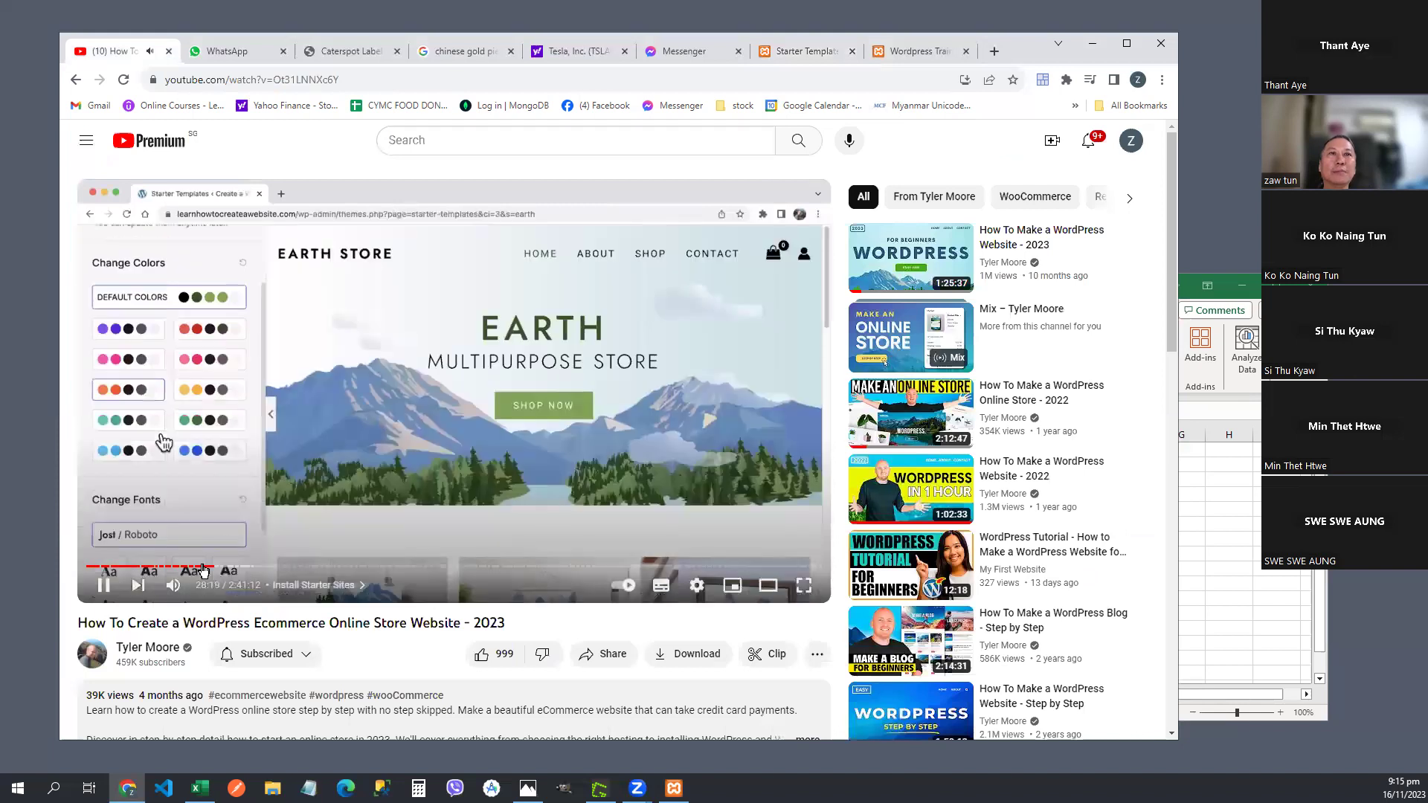
left_click(208, 569)
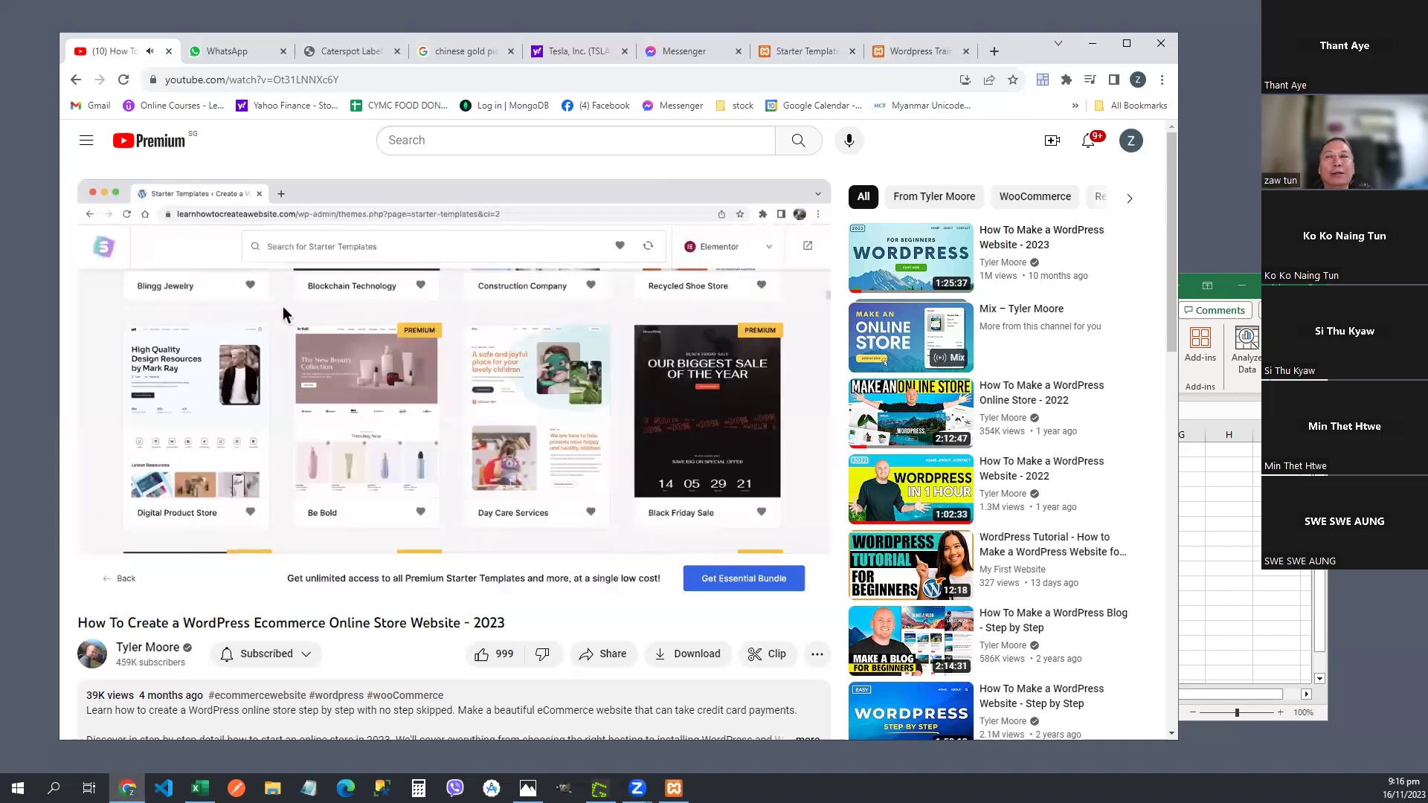
mouse_move(381, 435)
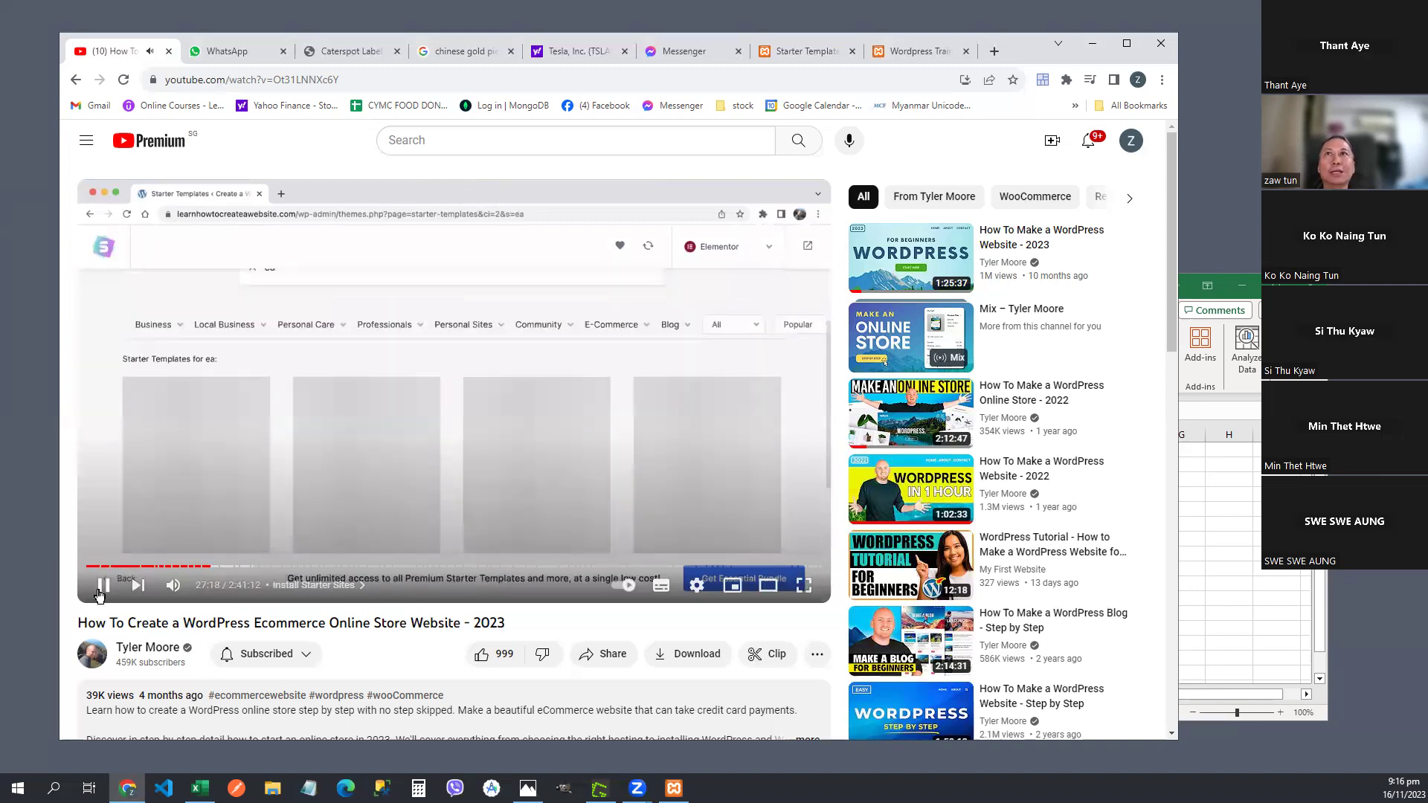
left_click(915, 49)
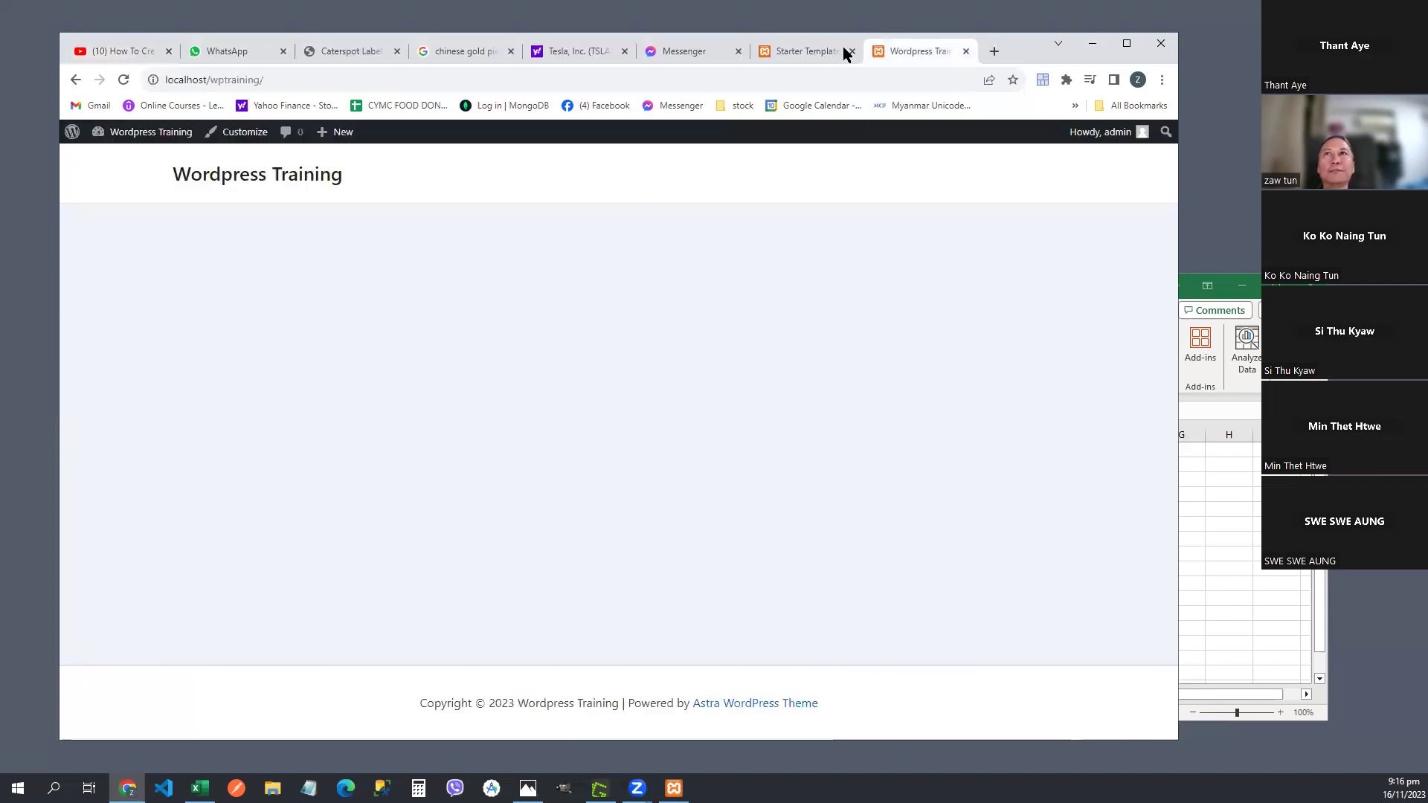
- Back on the Starter Templates tab, scroll the Elementor template grid down to the Plant Shop and Cycle Shop row
left_click(802, 47)
scroll(787, 332, "down", 3)
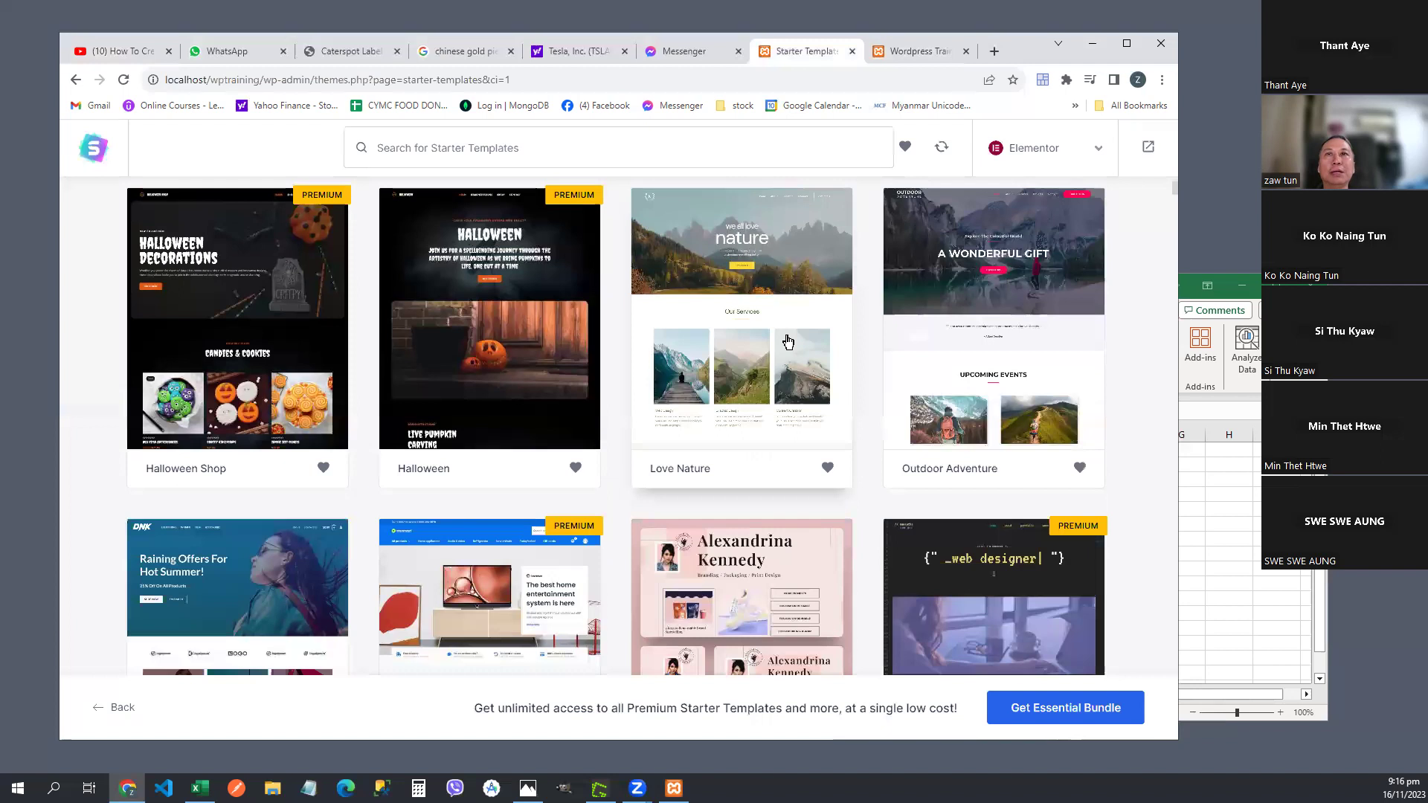
scroll(787, 331, "up", 3)
scroll(787, 331, "down", 3)
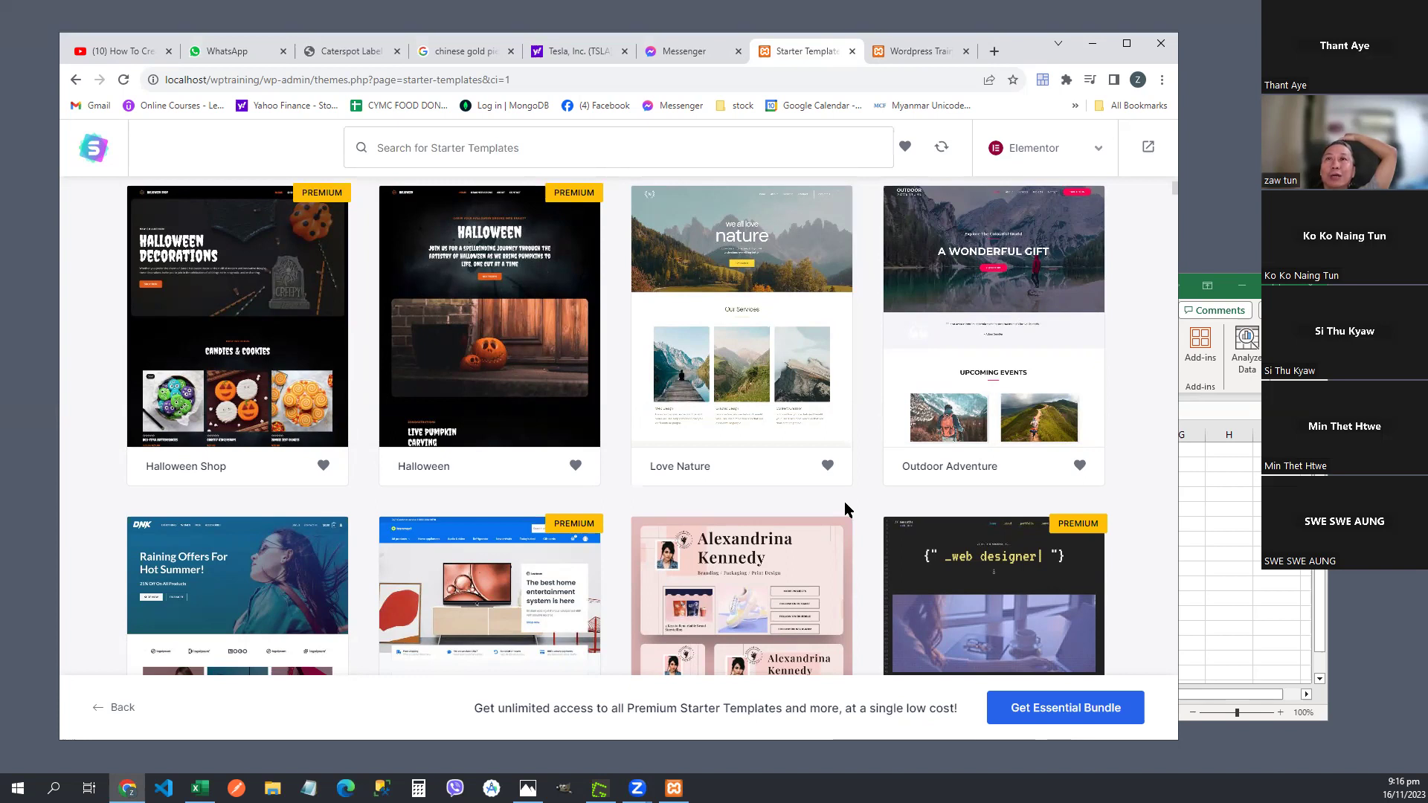
scroll(846, 506, "down", 5)
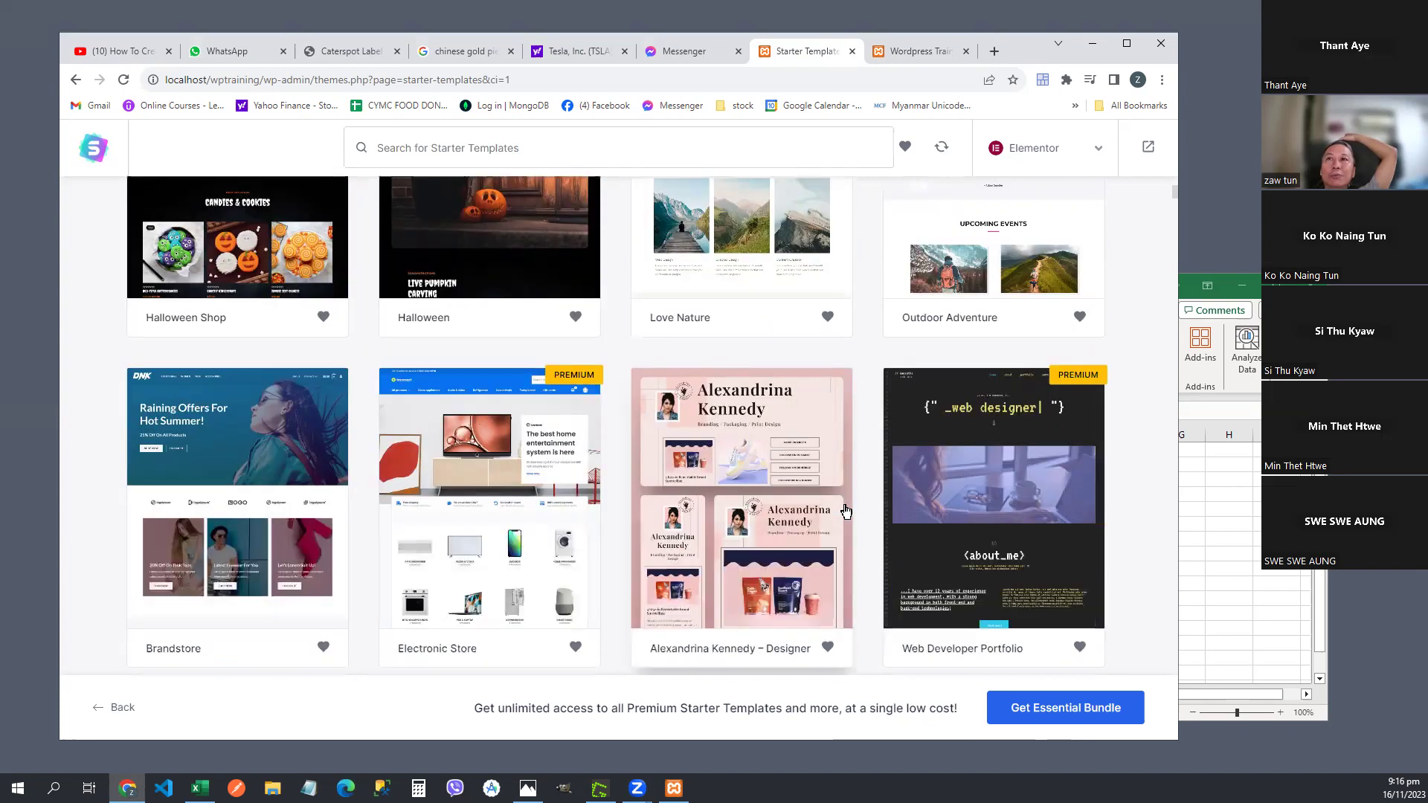
scroll(845, 510, "down", 2)
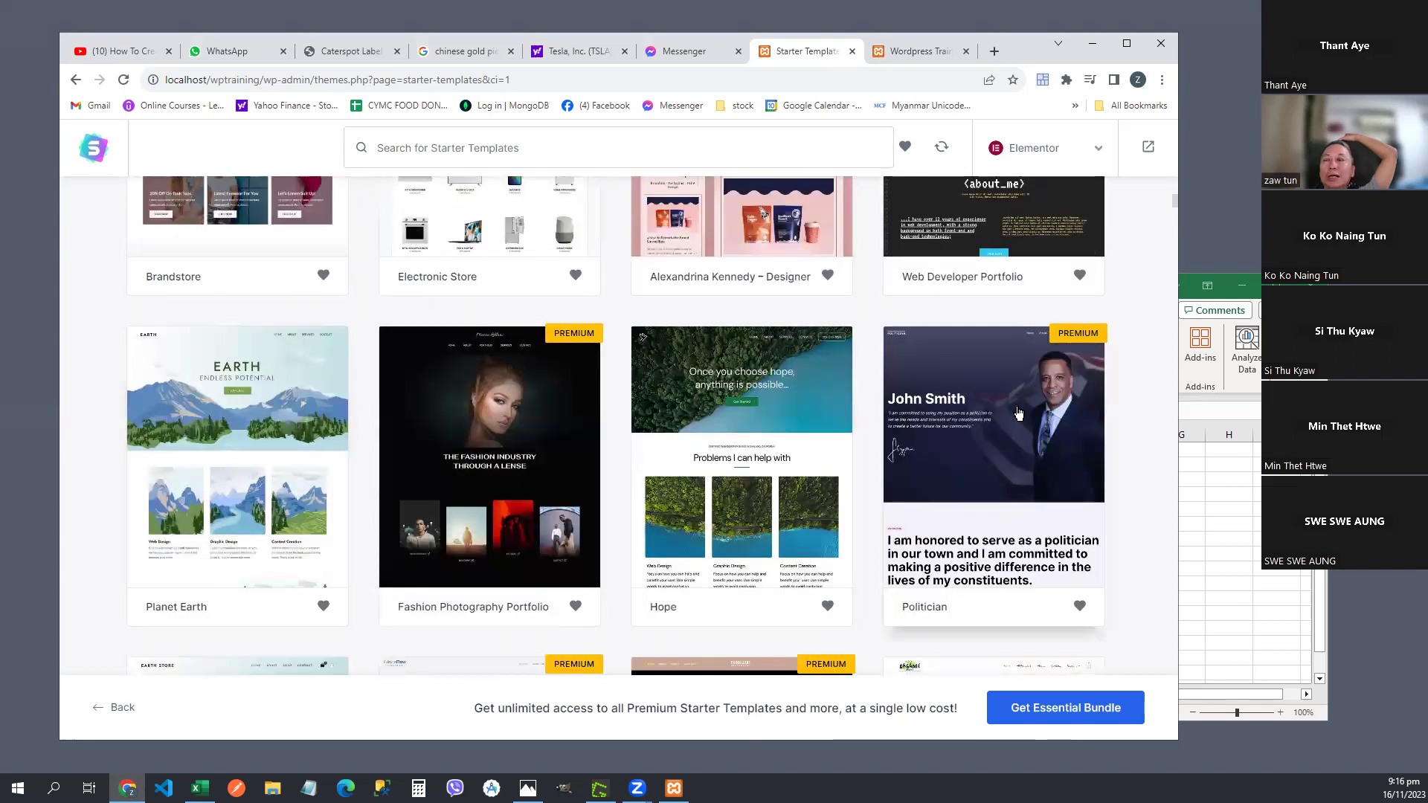
scroll(1017, 413, "up", 4)
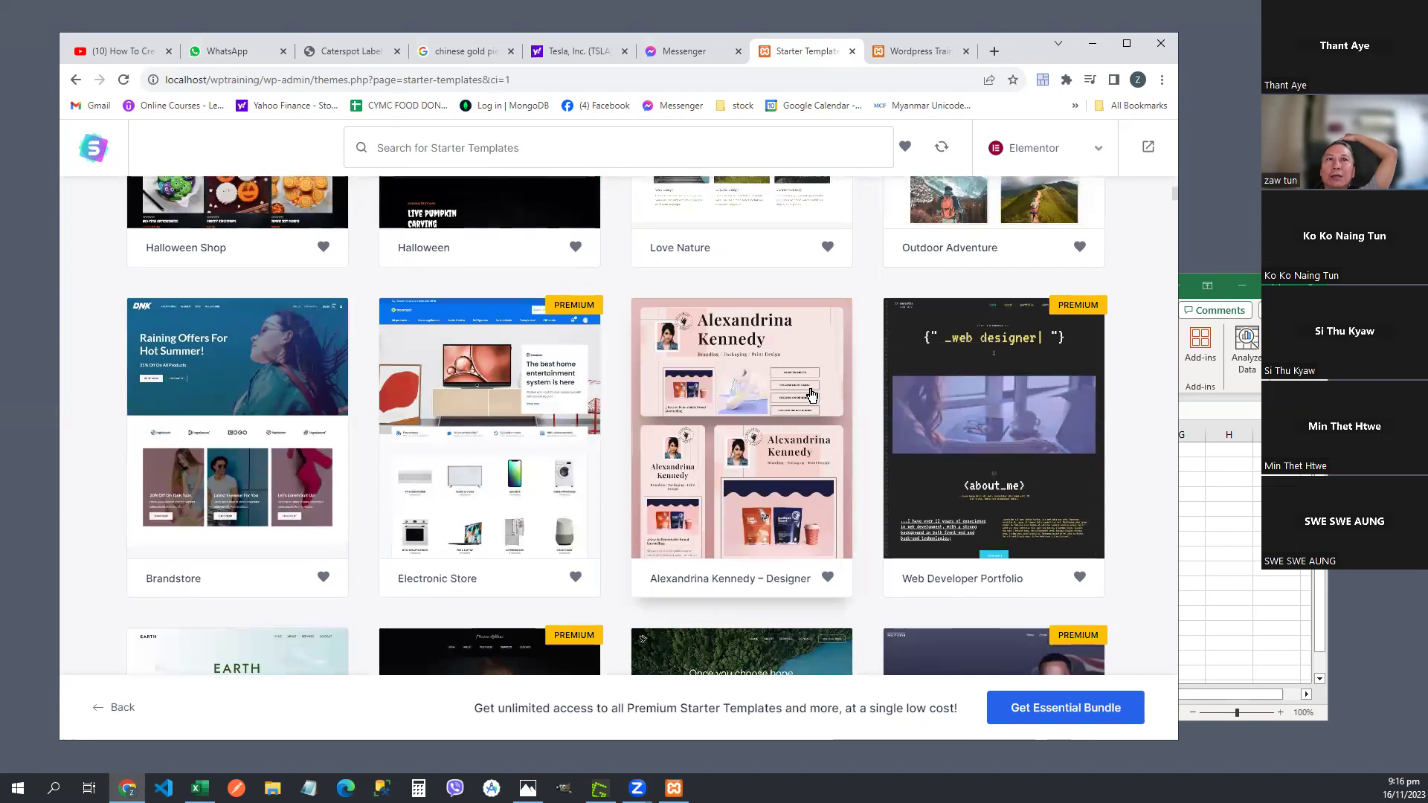
scroll(811, 395, "up", 5)
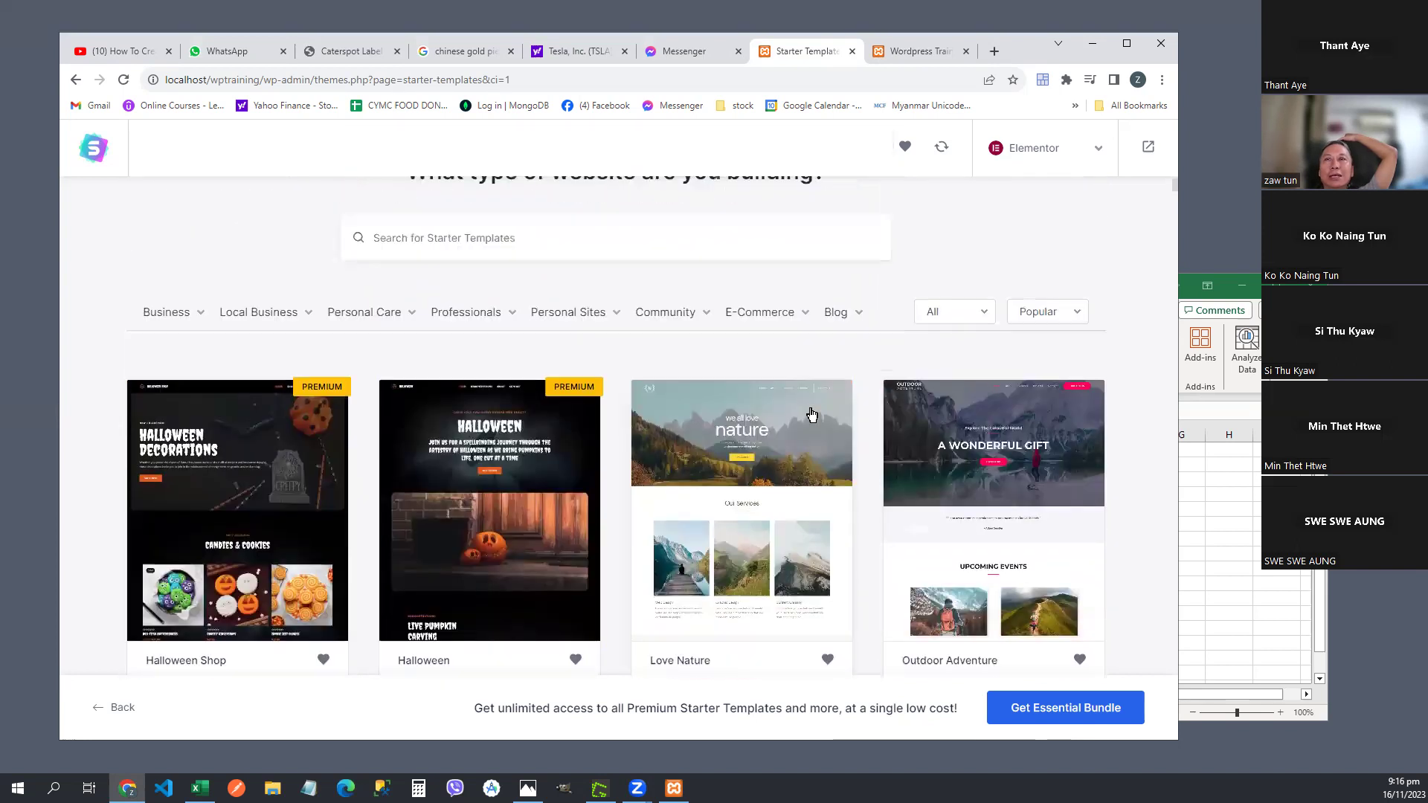
scroll(812, 414, "down", 15)
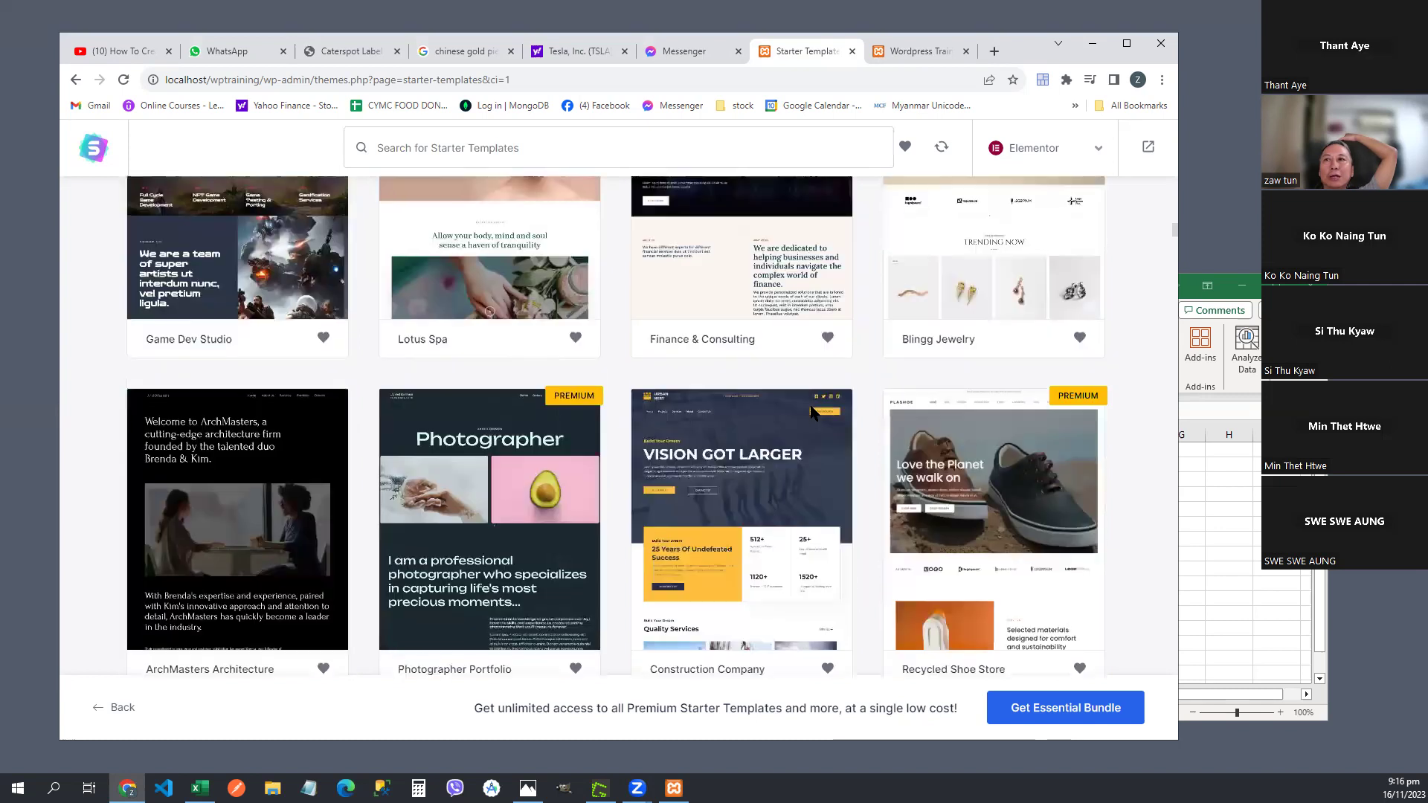
scroll(812, 414, "down", 12)
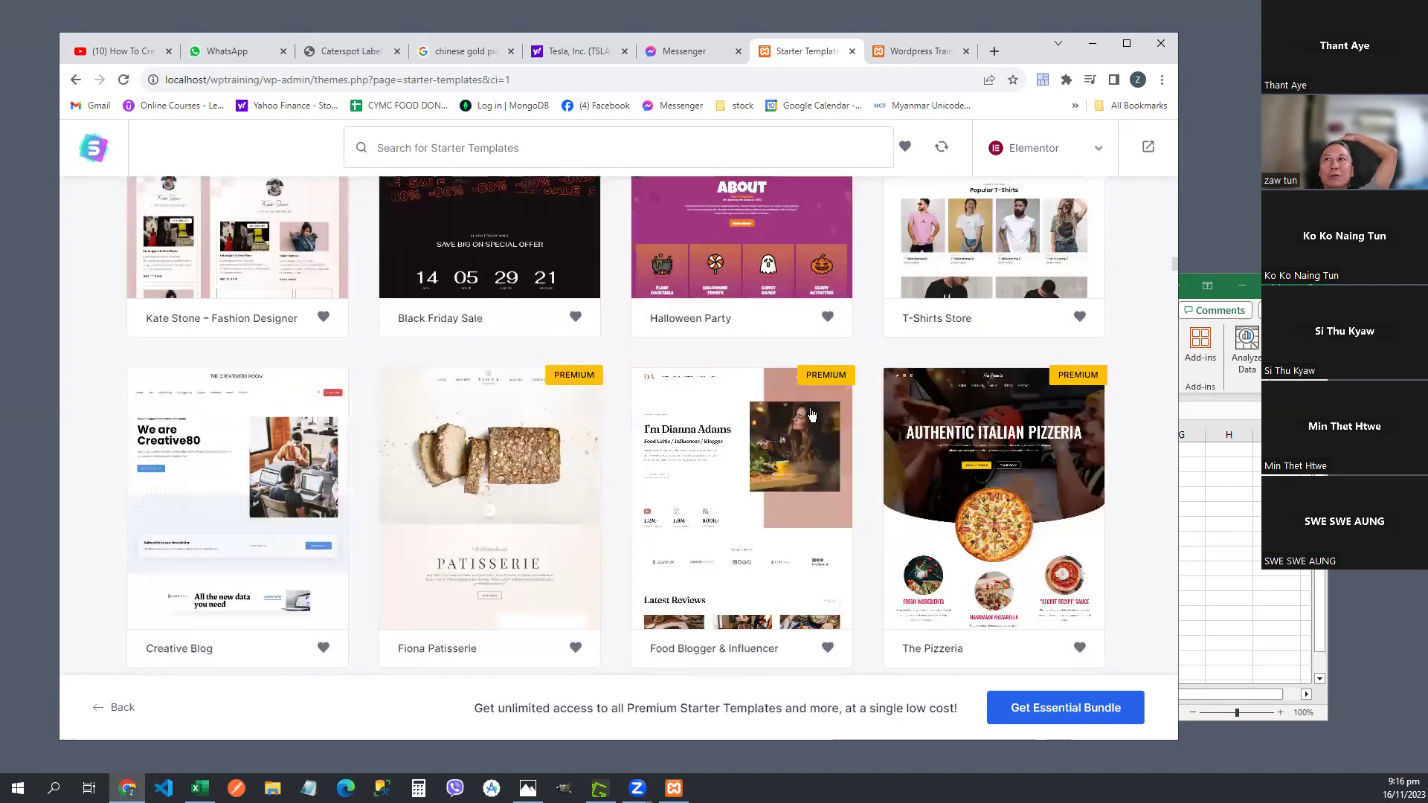
scroll(812, 414, "down", 5)
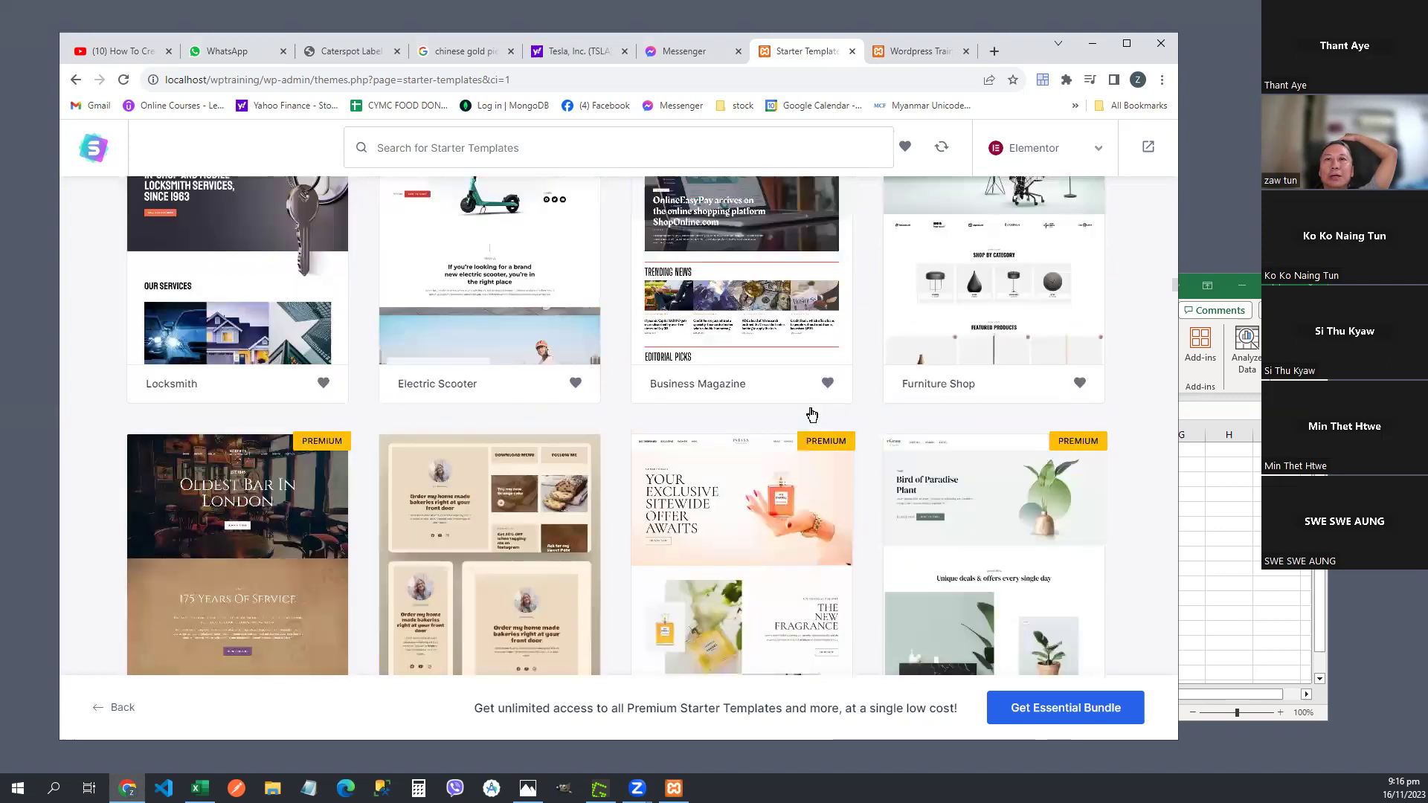
scroll(812, 414, "down", 5)
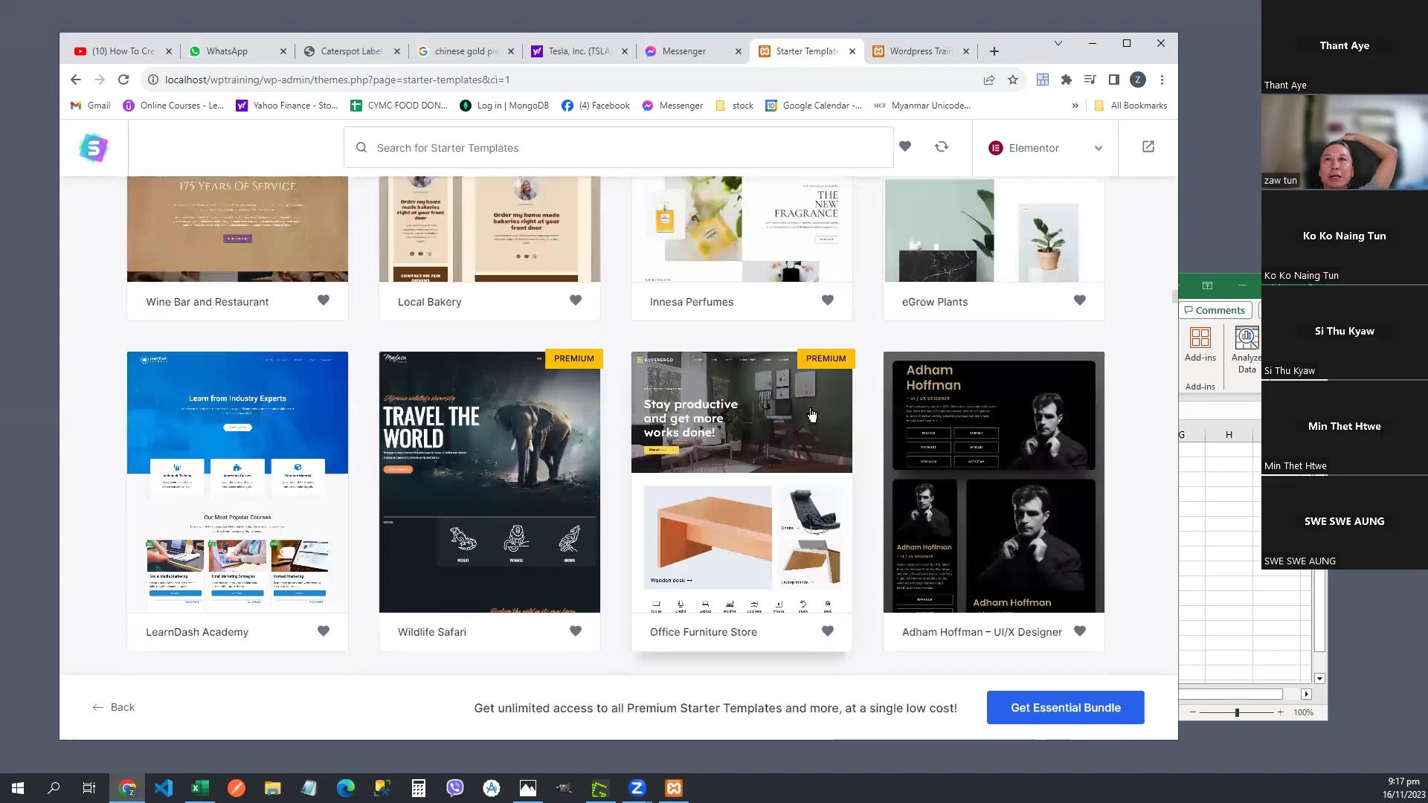
scroll(811, 414, "down", 1)
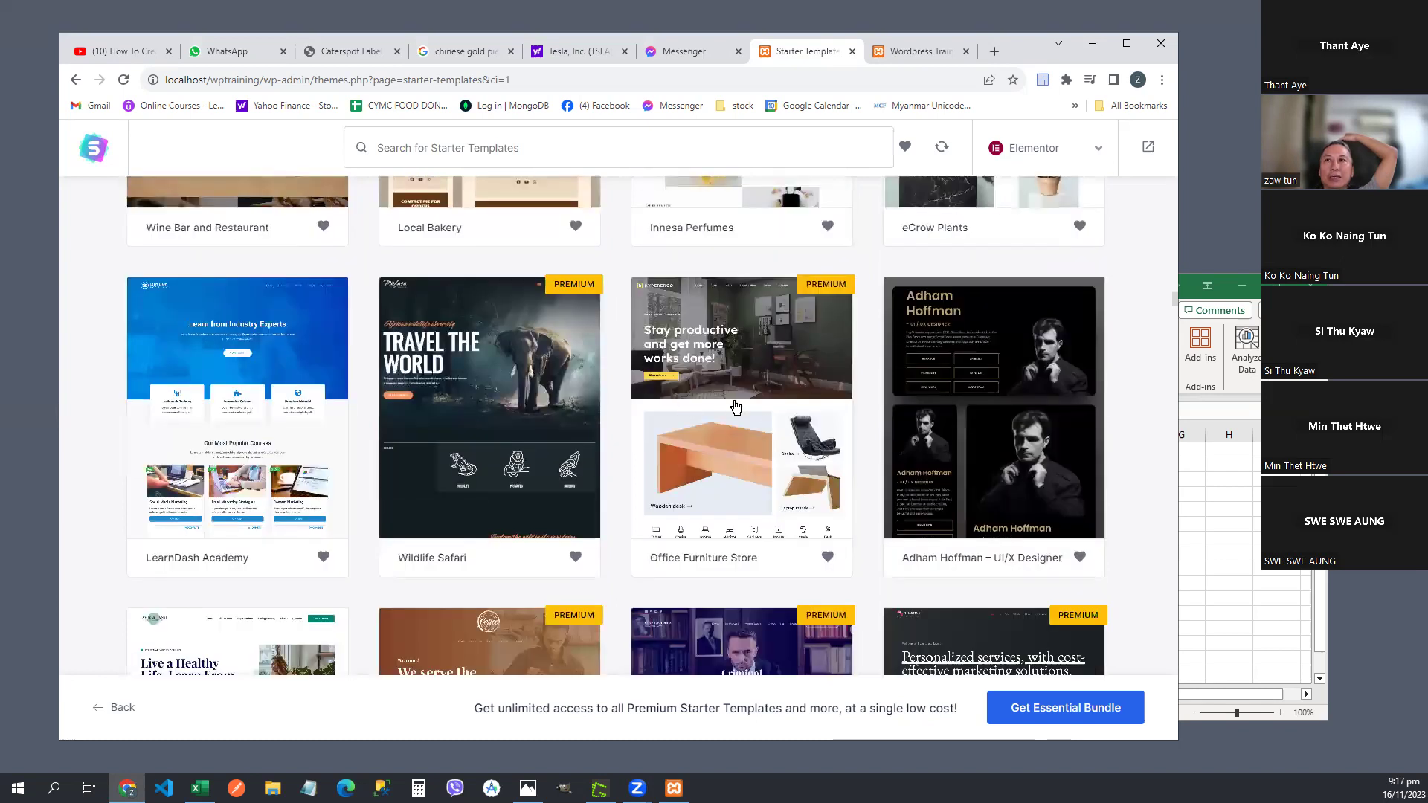
scroll(872, 437, "down", 5)
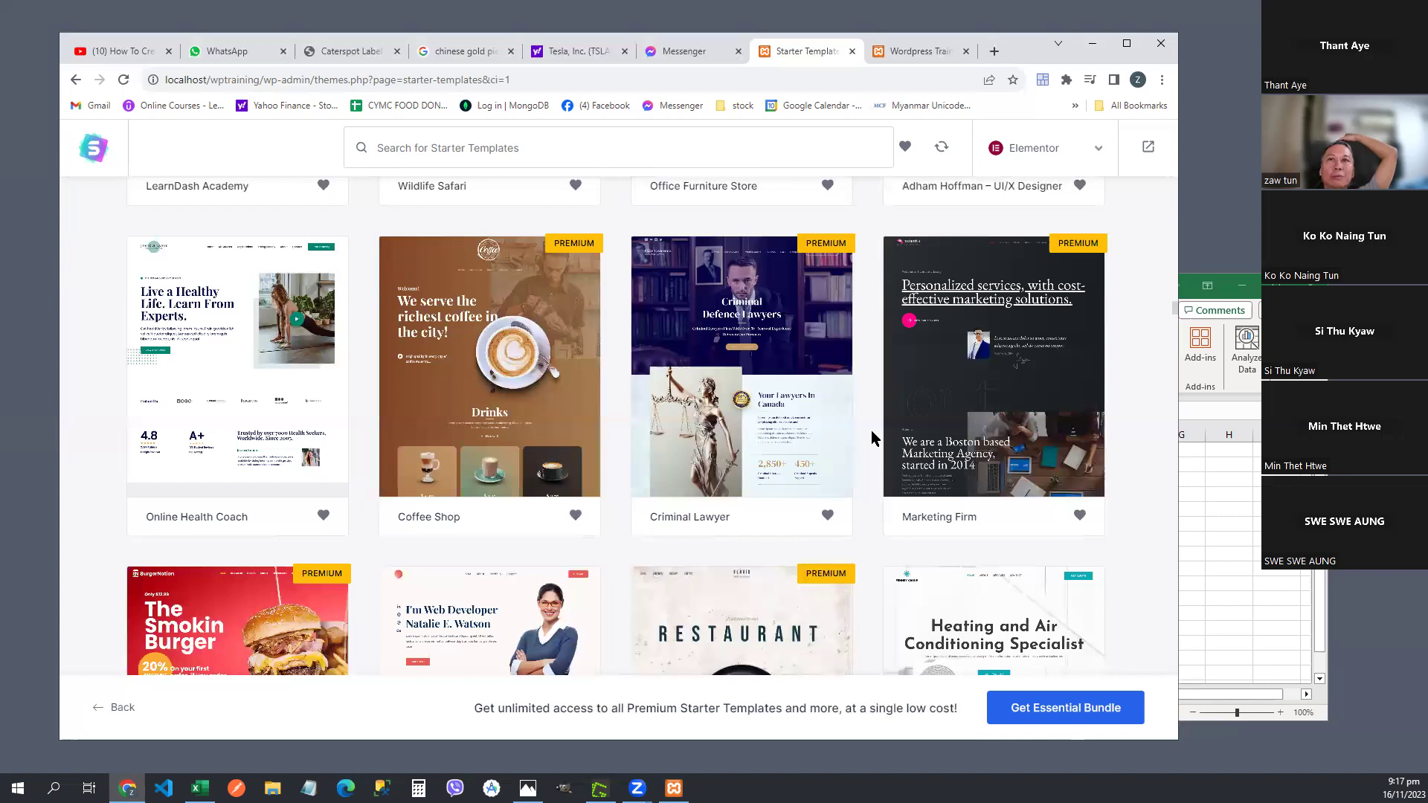
scroll(872, 430, "down", 4)
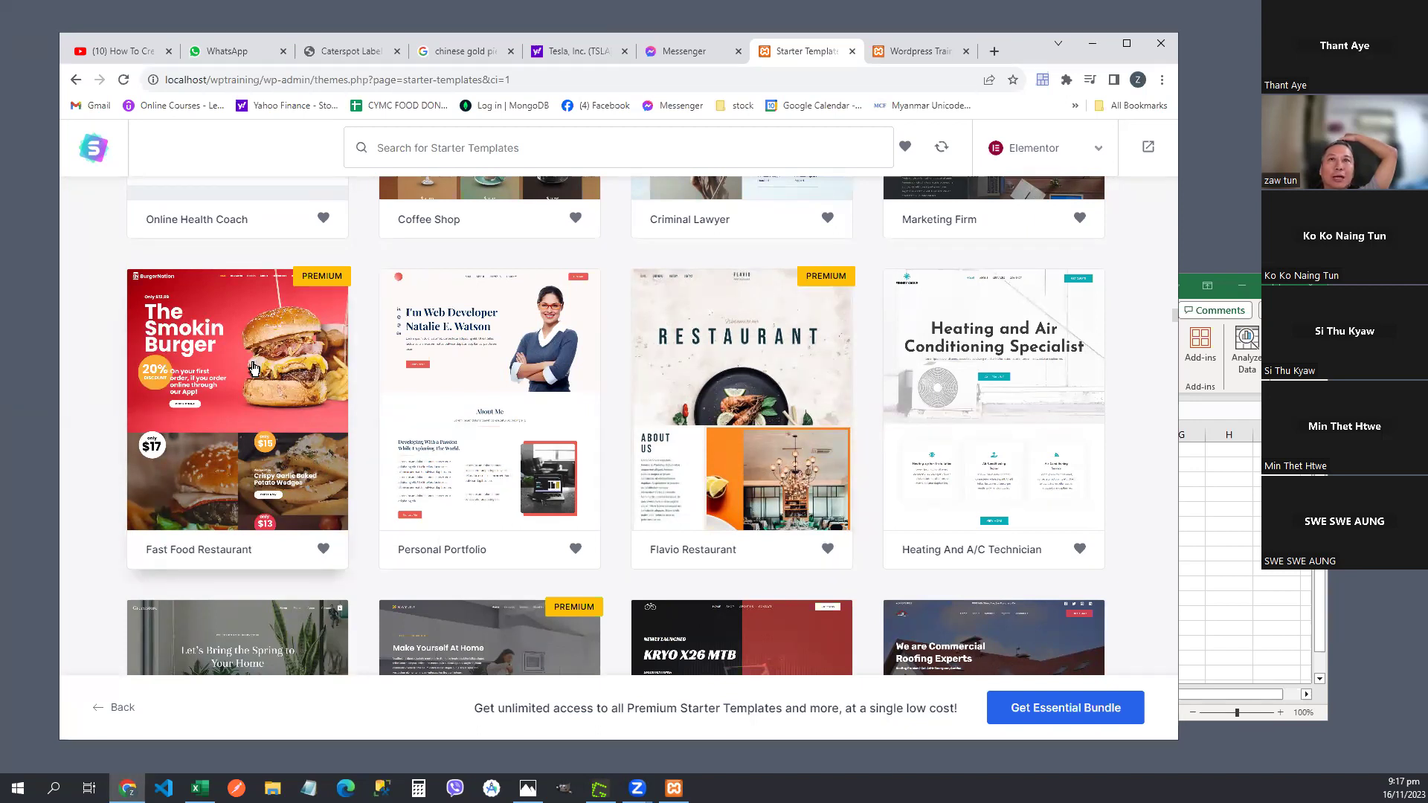
scroll(355, 384, "down", 5)
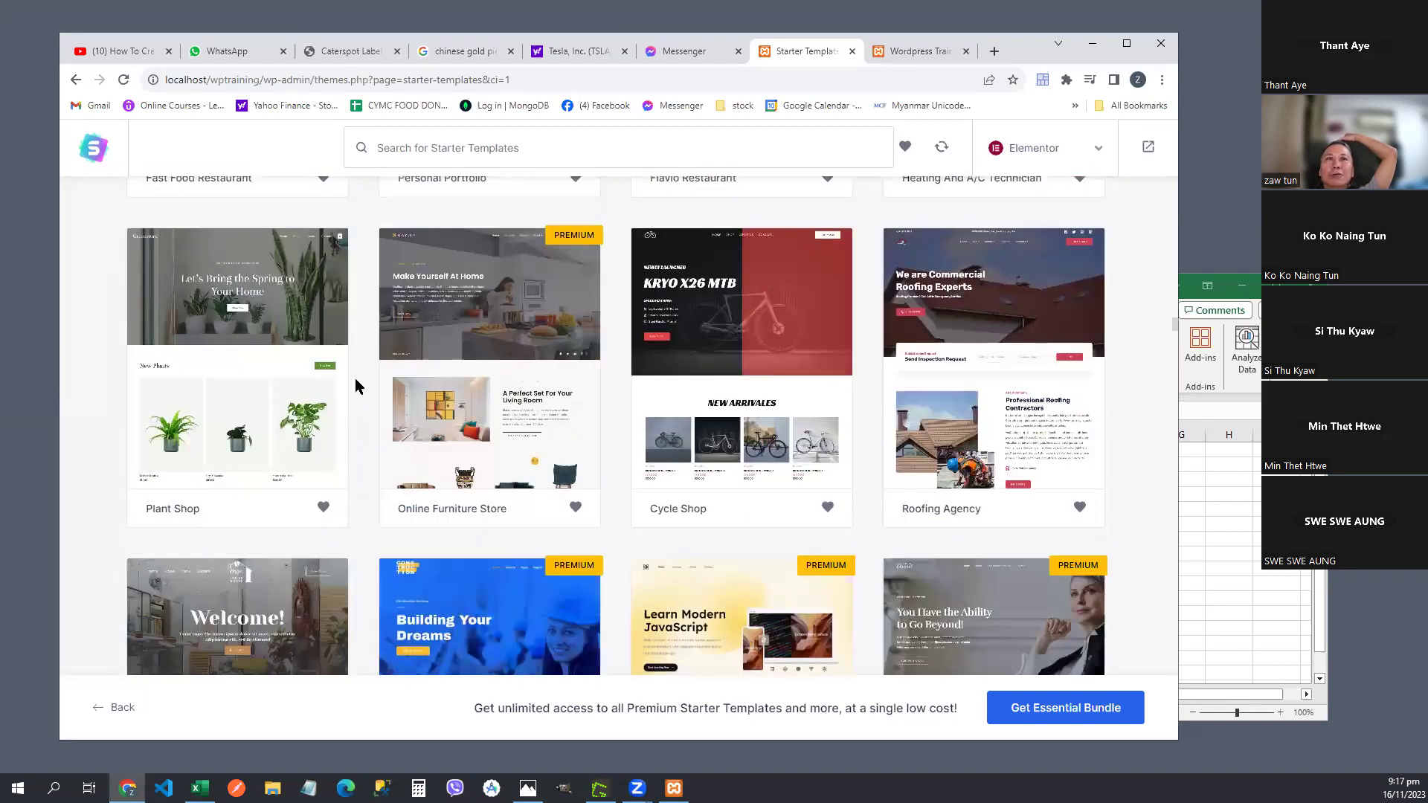
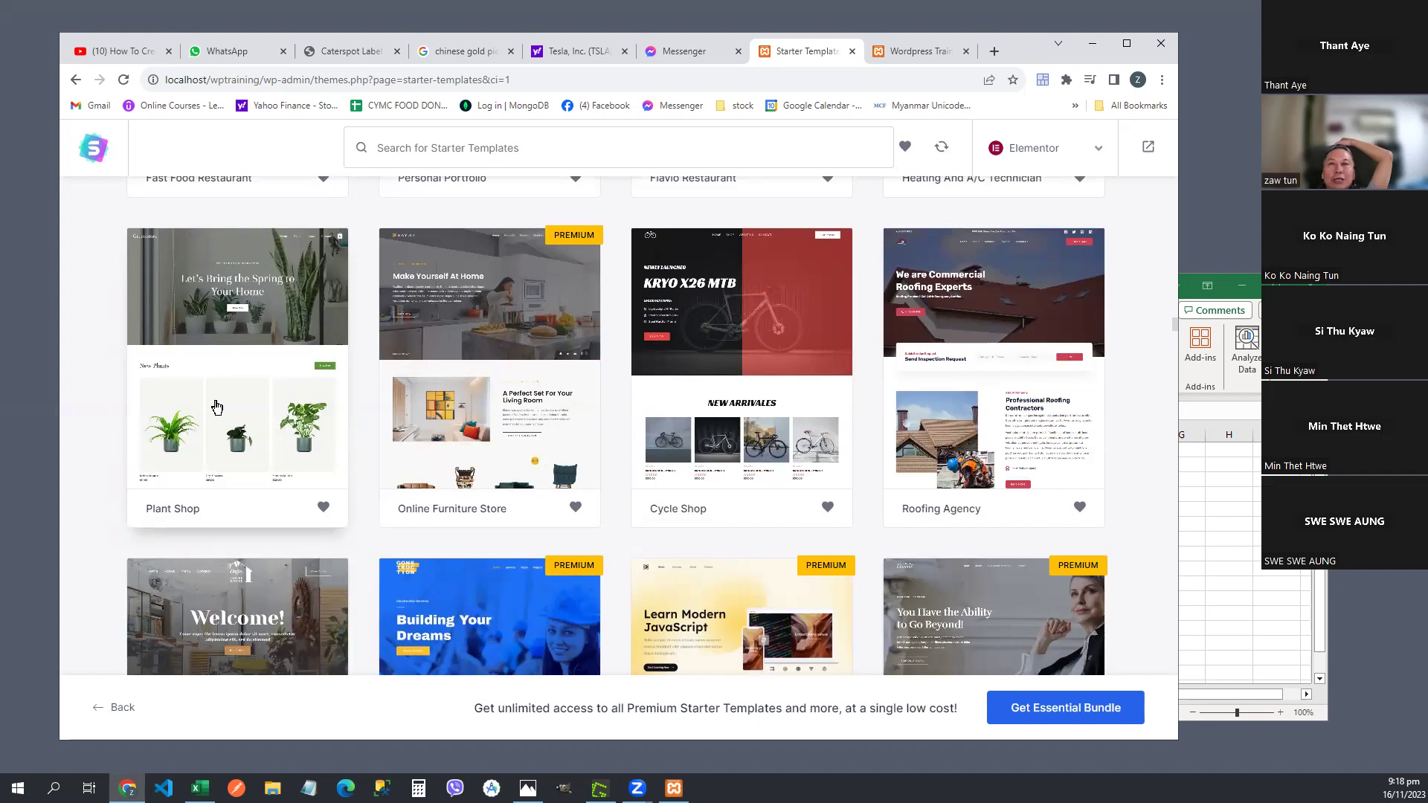
- Switch to the YouTube store tutorial and resume playback
scroll(226, 409, "up", 5)
scroll(232, 412, "up", 8)
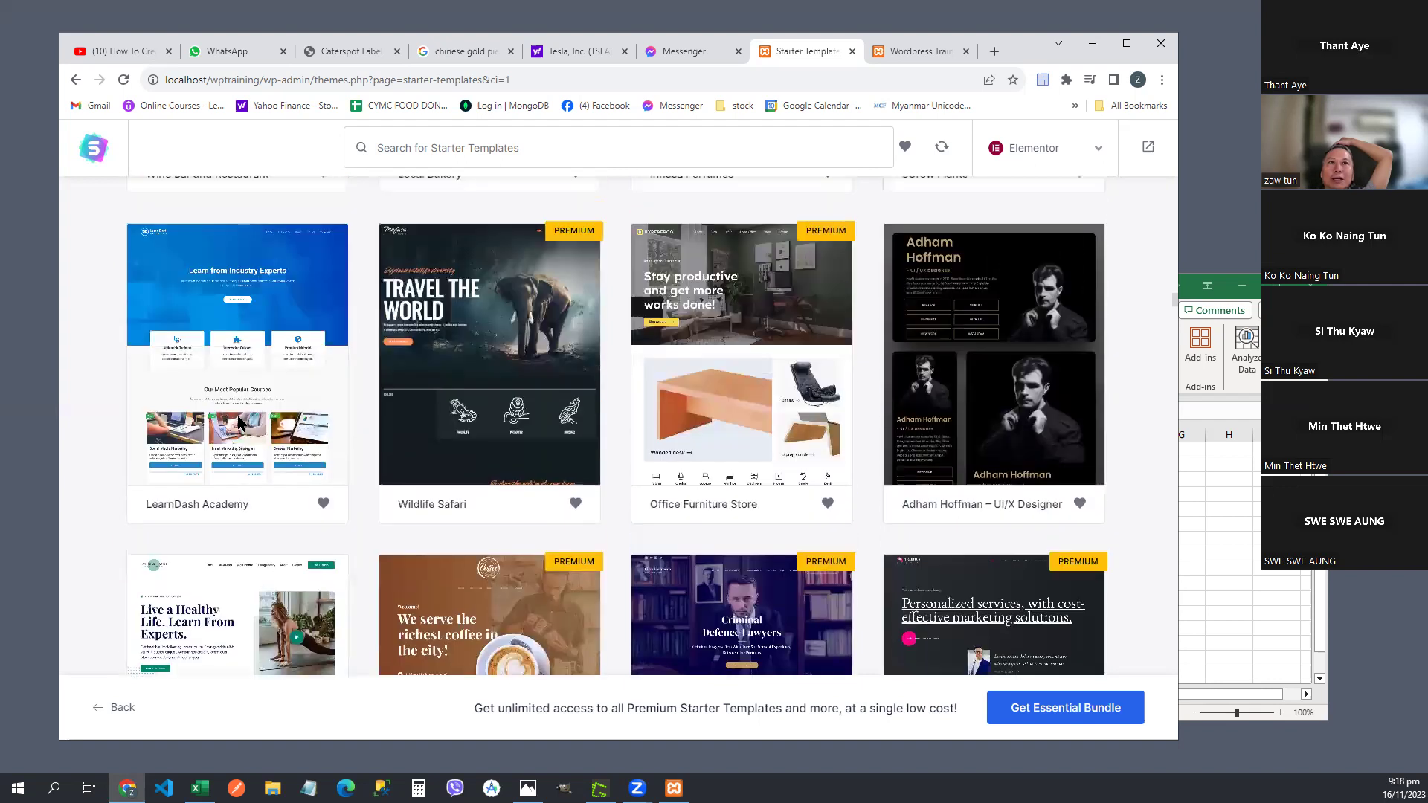
scroll(239, 420, "up", 10)
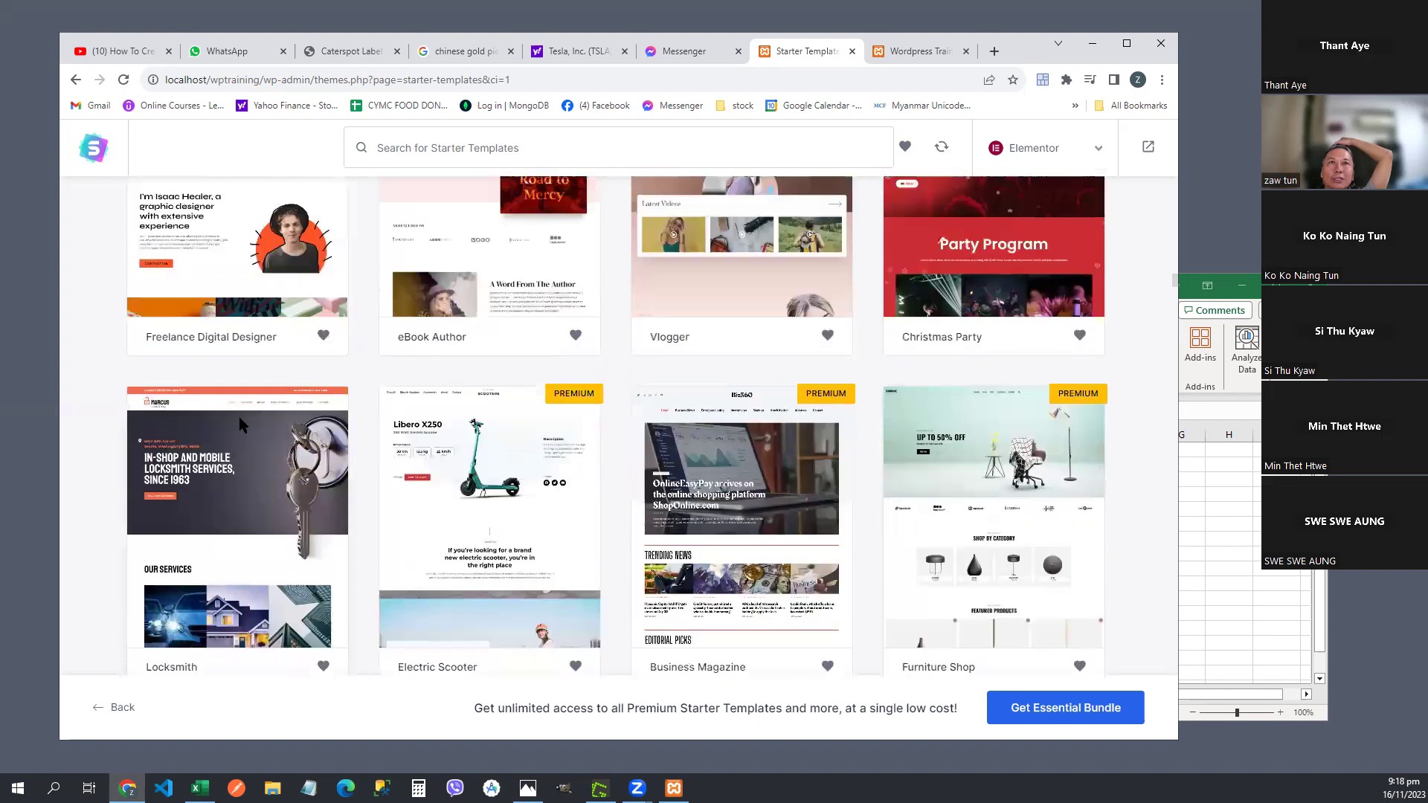
scroll(238, 416, "up", 10)
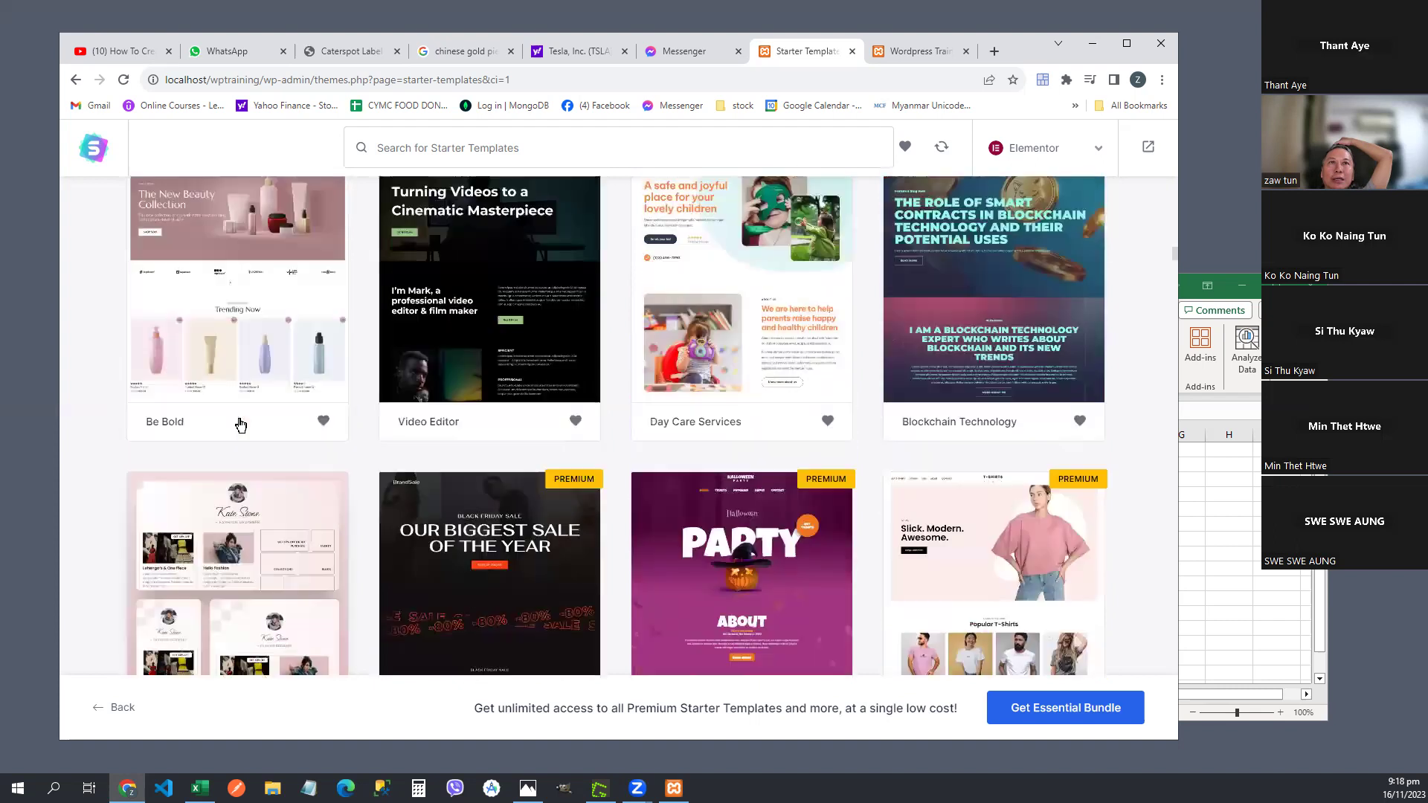
scroll(239, 425, "up", 10)
scroll(241, 425, "up", 10)
scroll(240, 426, "up", 8)
scroll(240, 427, "down", 2)
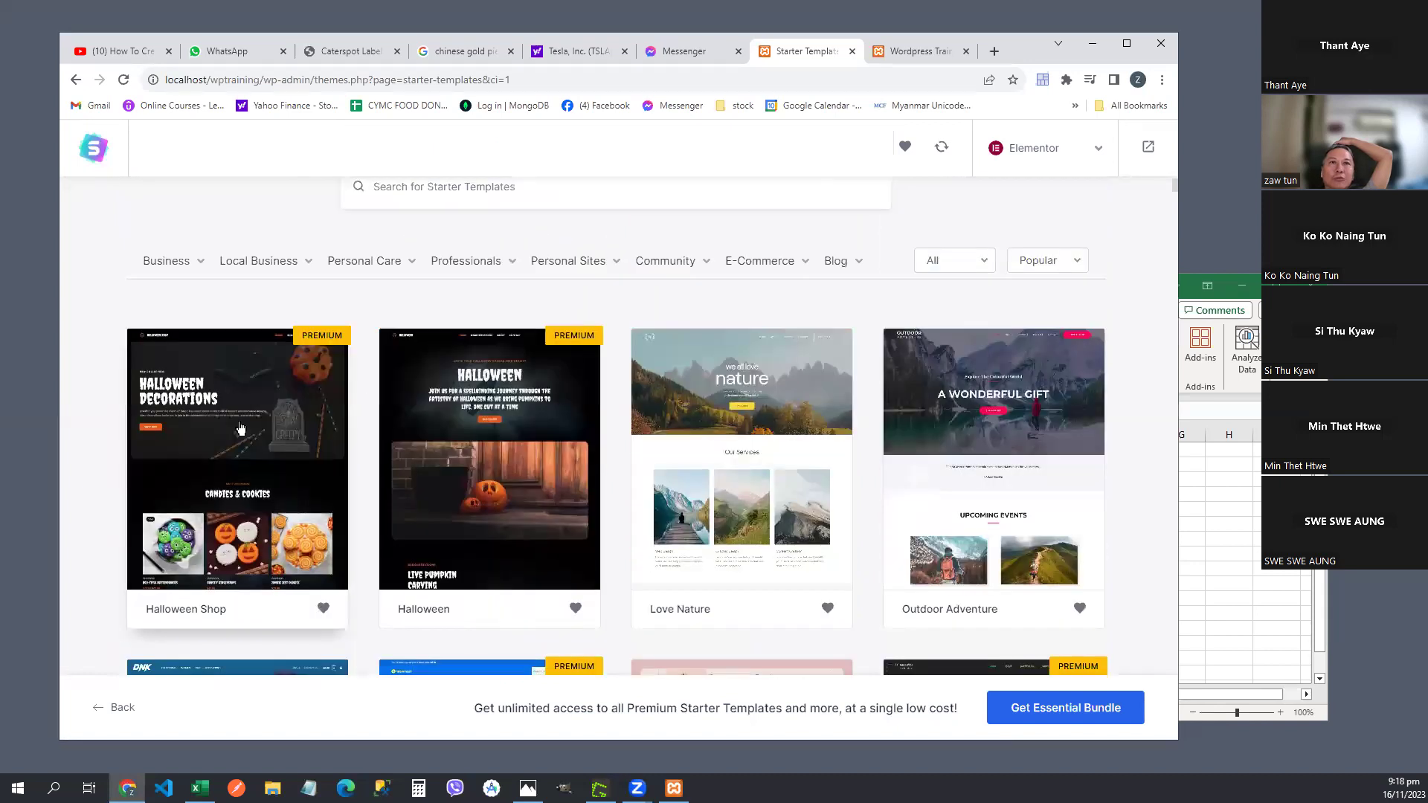
scroll(242, 424, "down", 5)
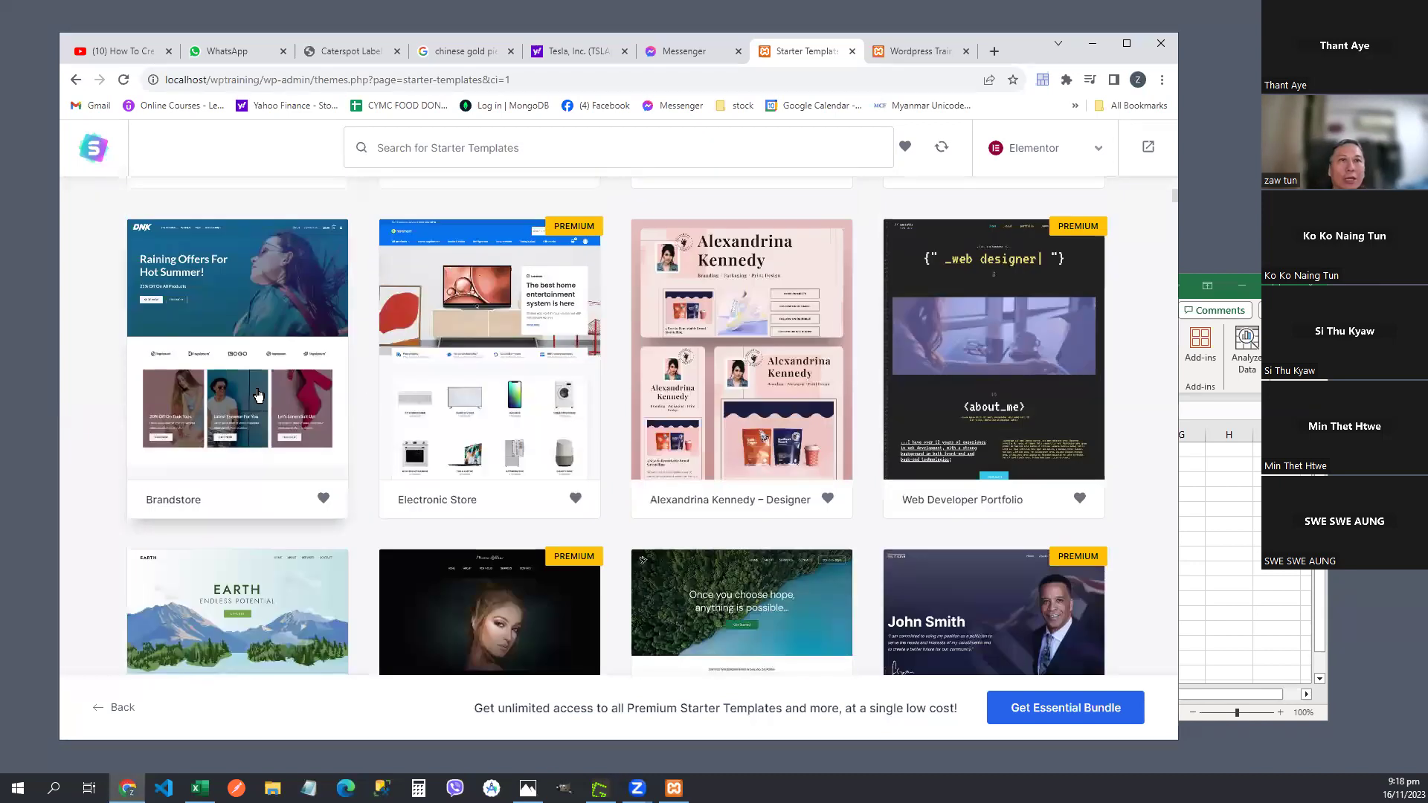
scroll(258, 395, "down", 1)
scroll(259, 490, "down", 2)
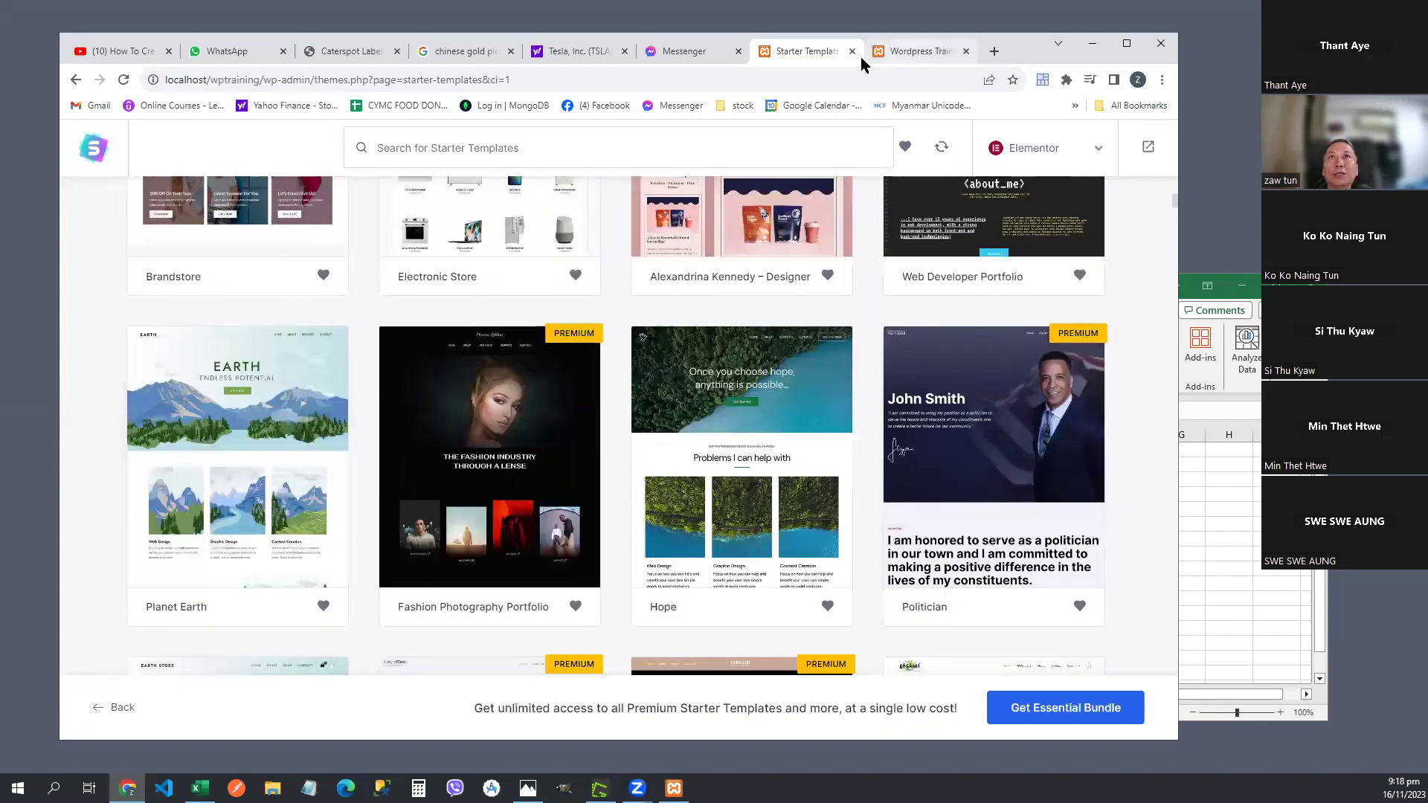
left_click(109, 50)
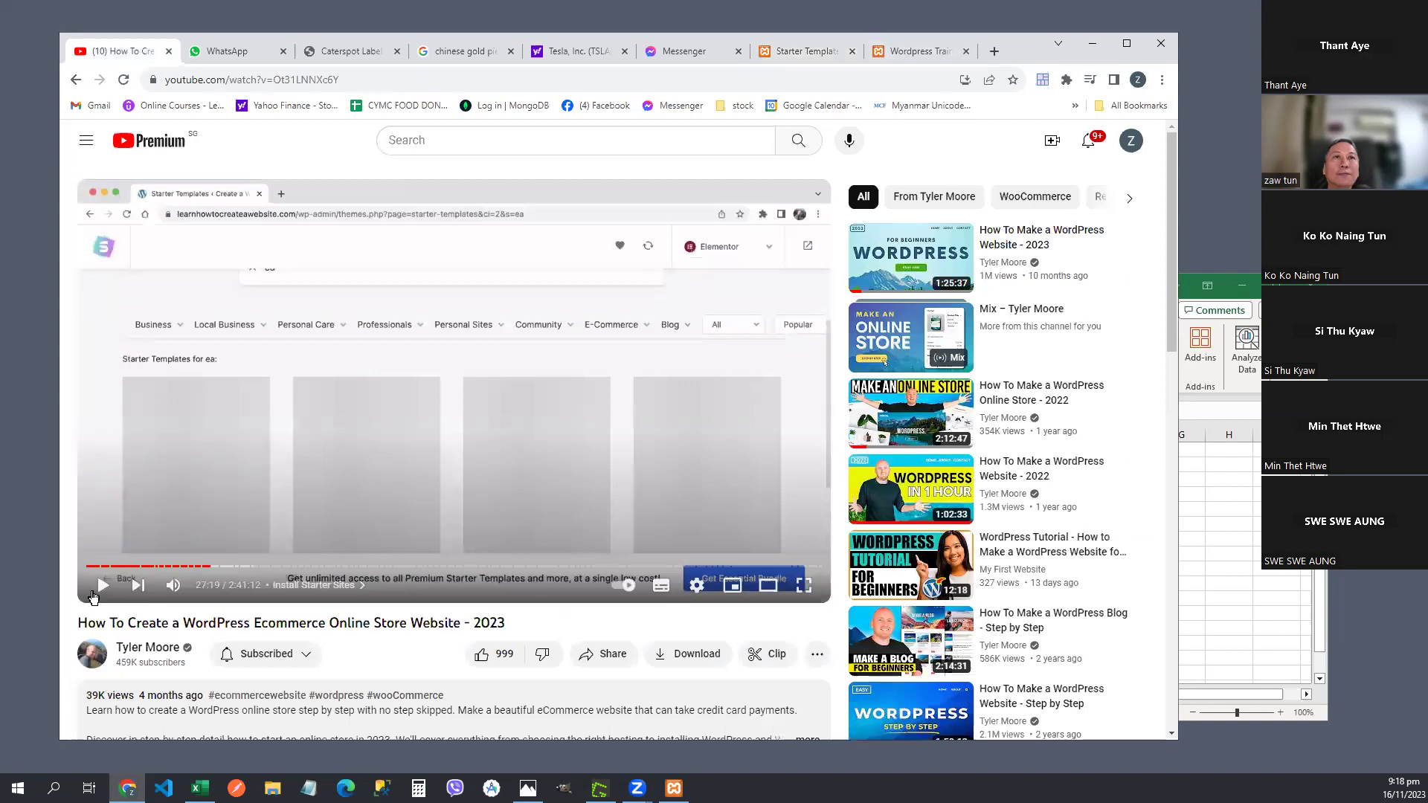
left_click(102, 586)
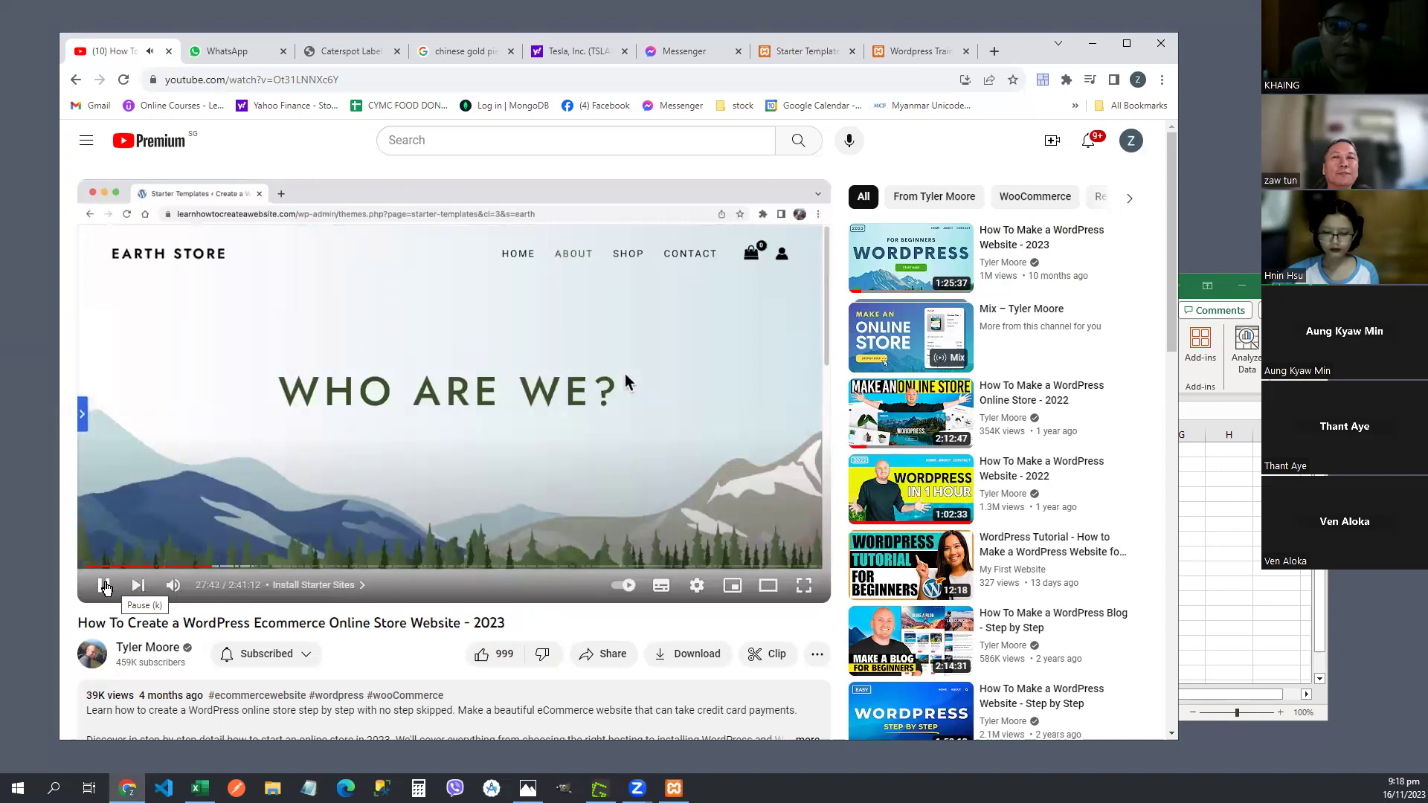
- Pause the tutorial at 28:08 and return to the Starter Templates gallery
left_click(699, 588)
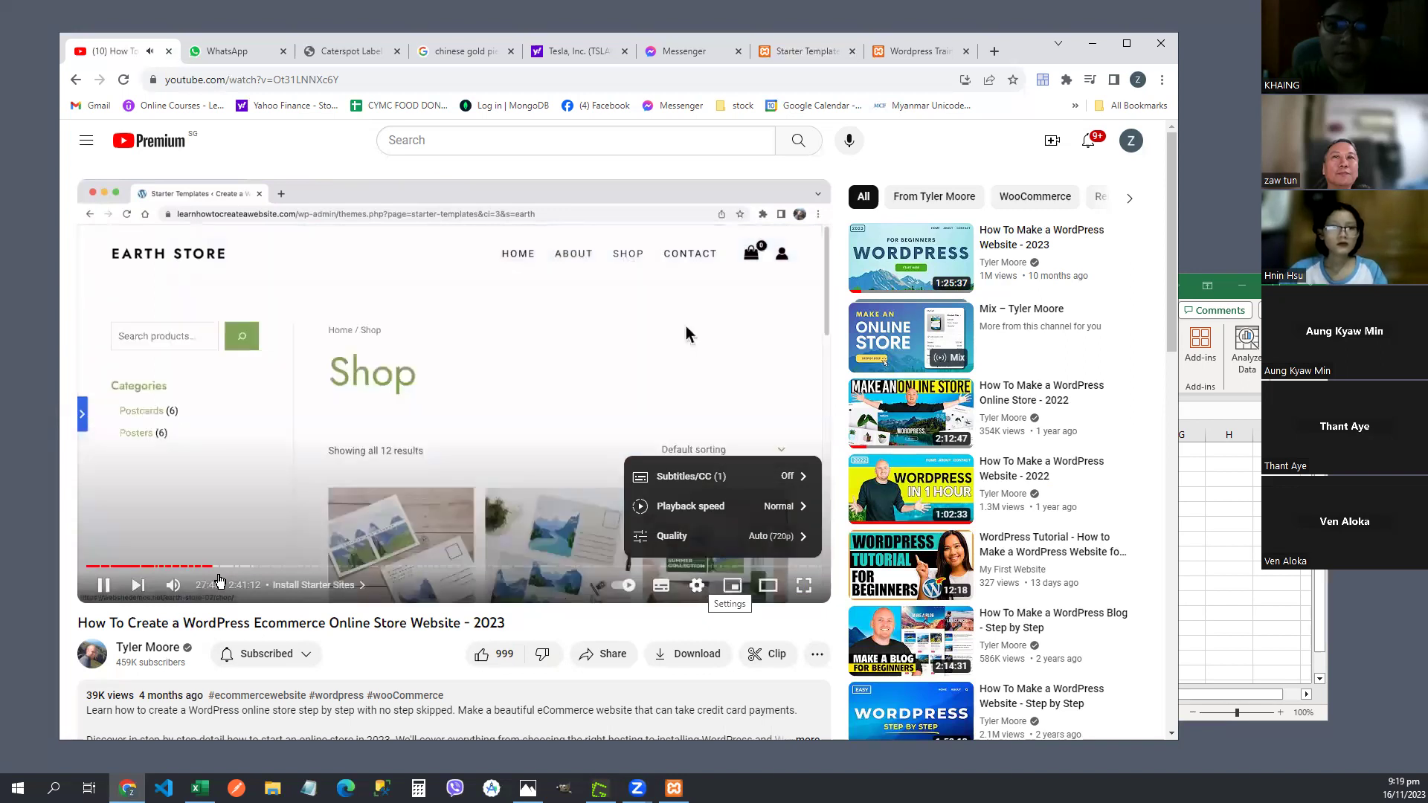
left_click(697, 586)
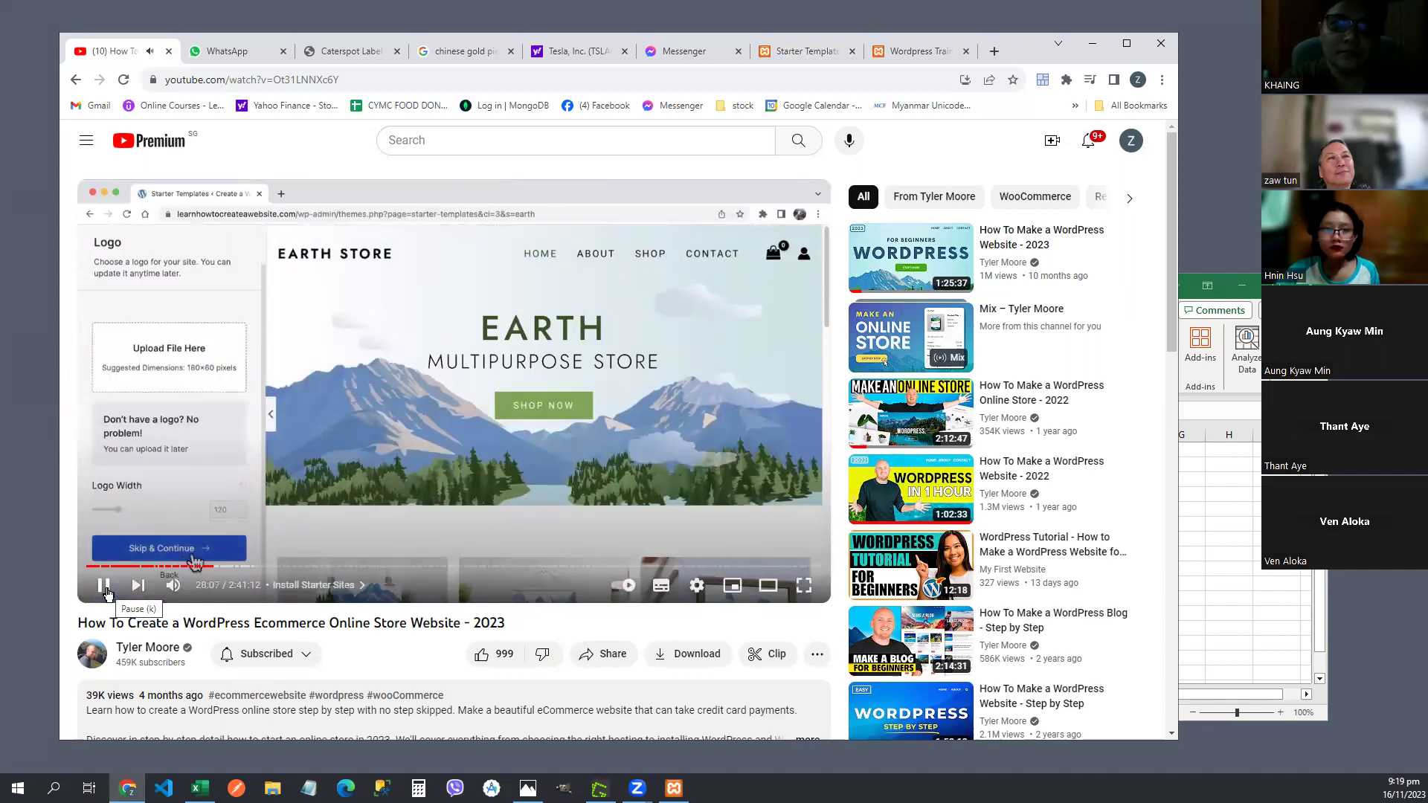
left_click(107, 593)
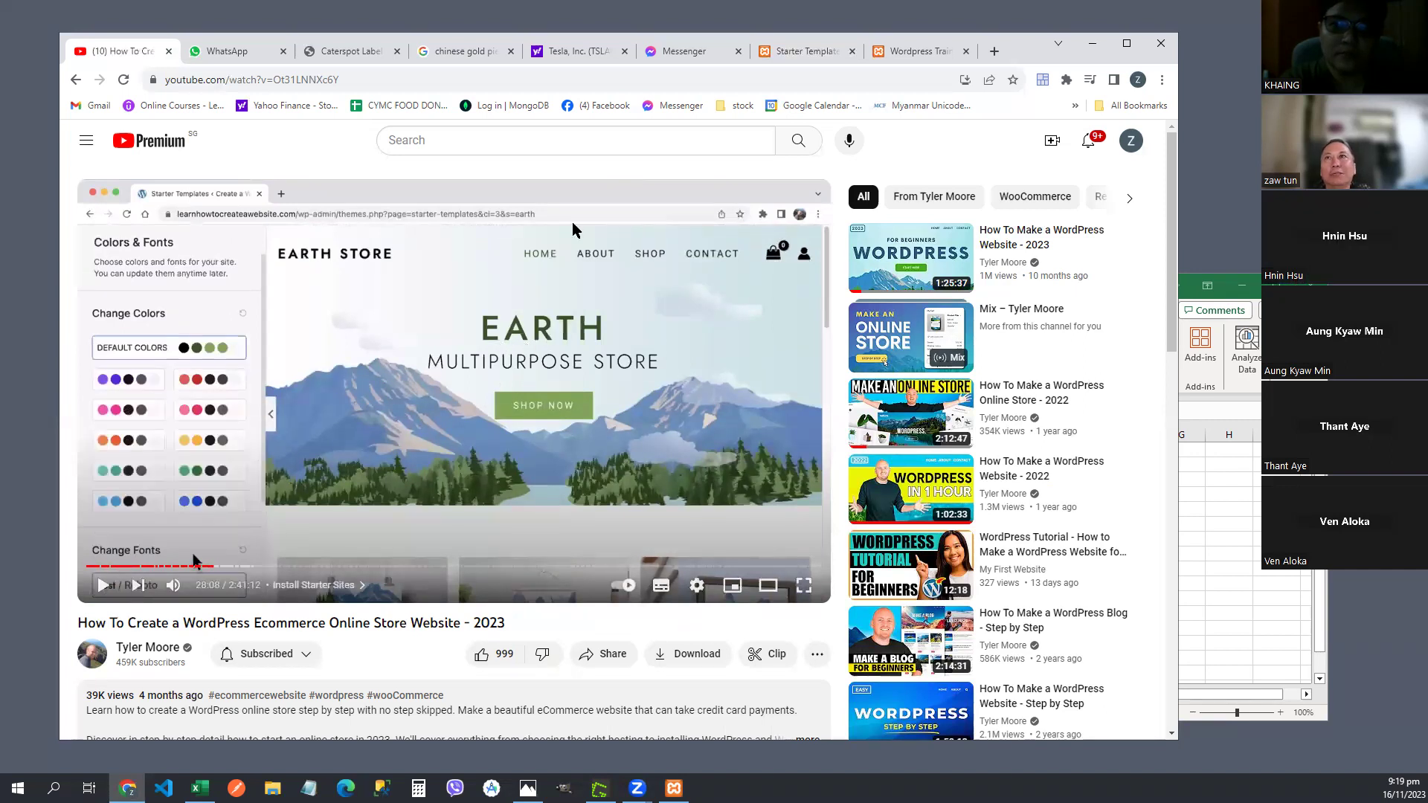
left_click(803, 54)
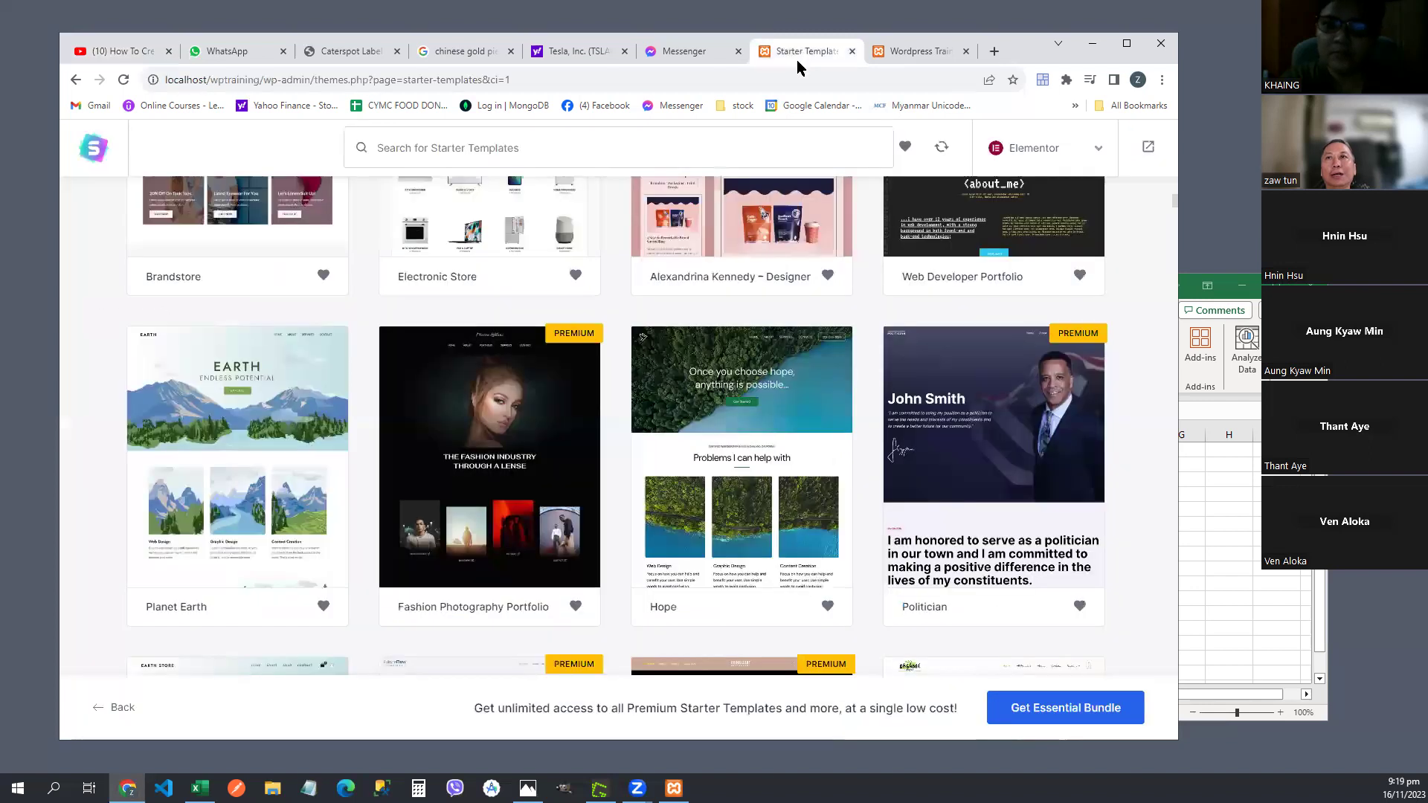
scroll(929, 426, "up", 5)
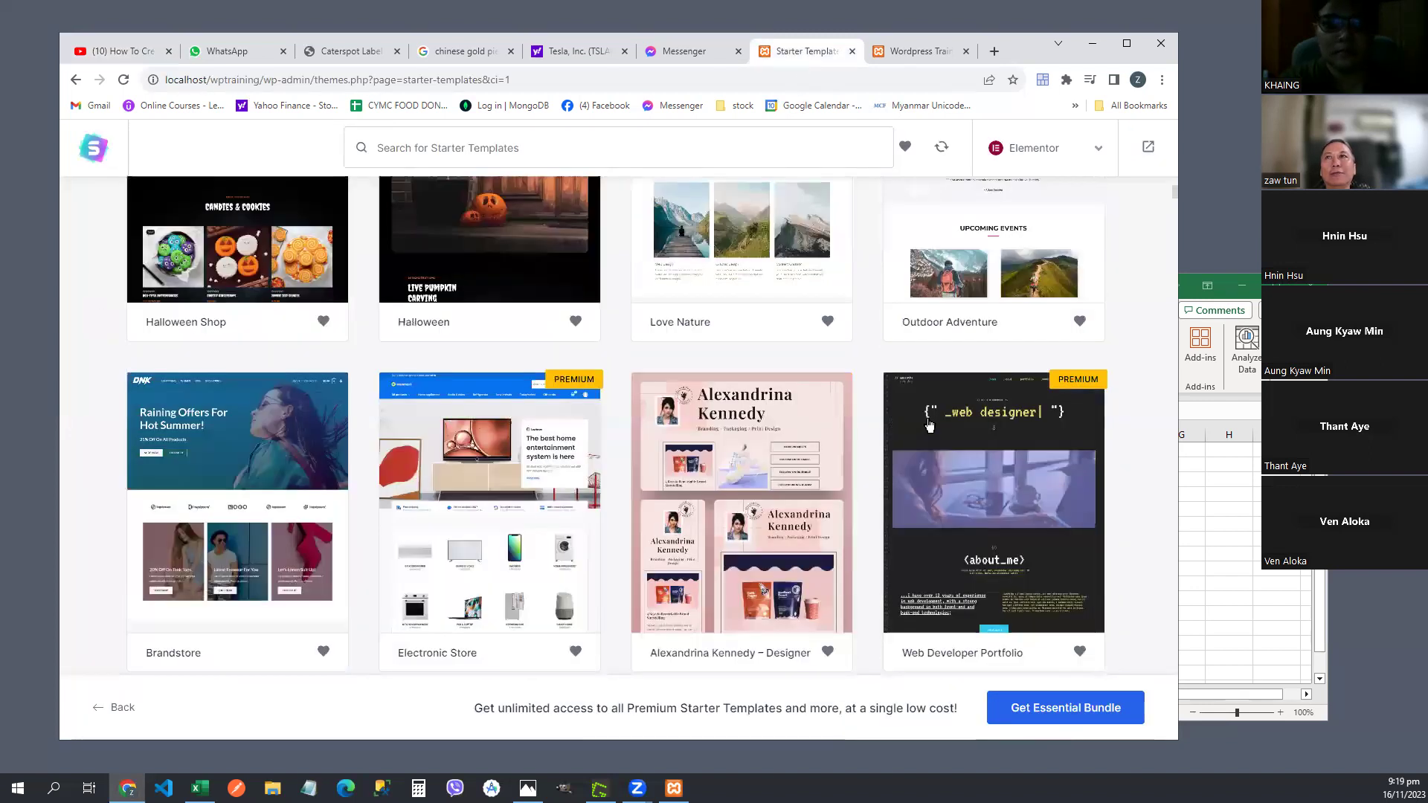
scroll(929, 426, "up", 5)
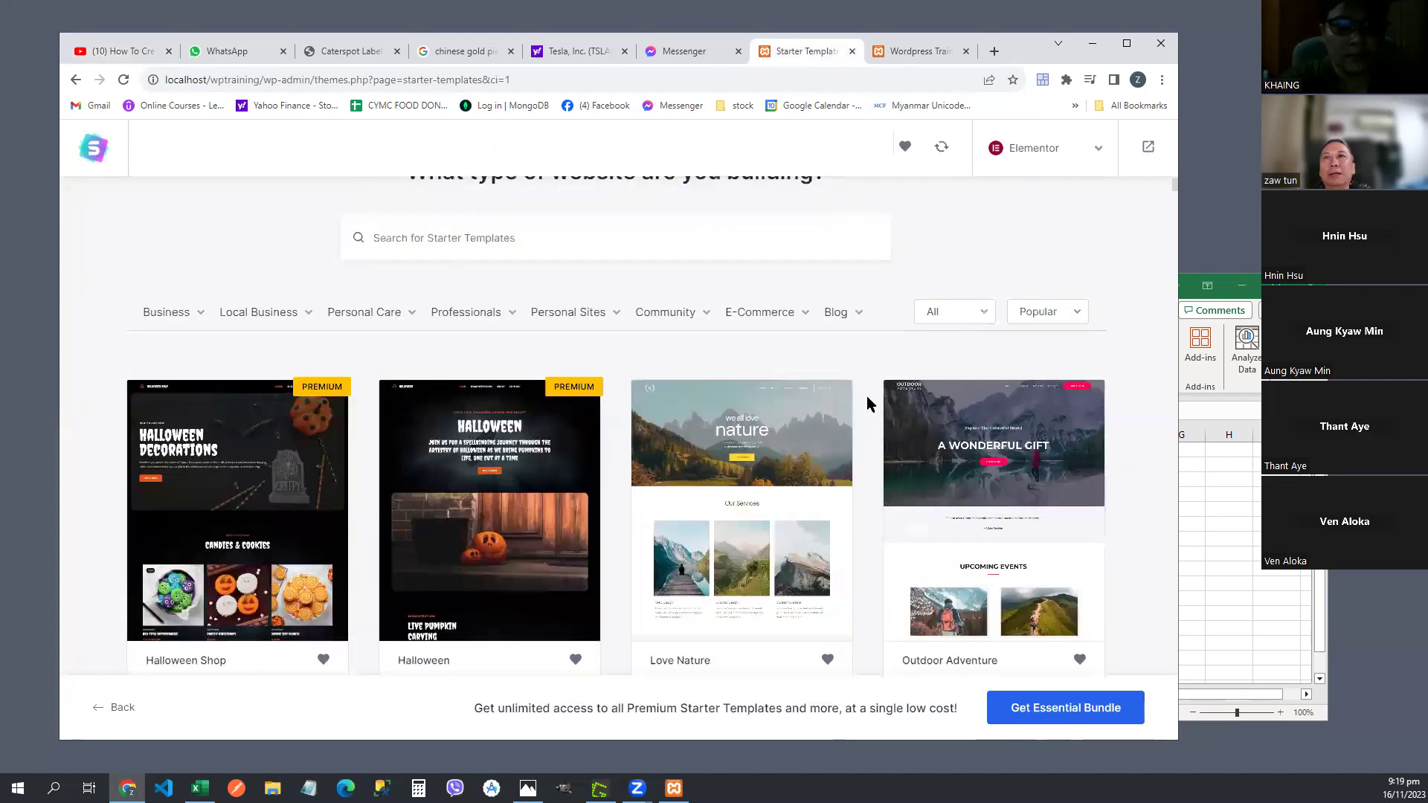
scroll(867, 403, "up", 1)
scroll(868, 403, "down", 1)
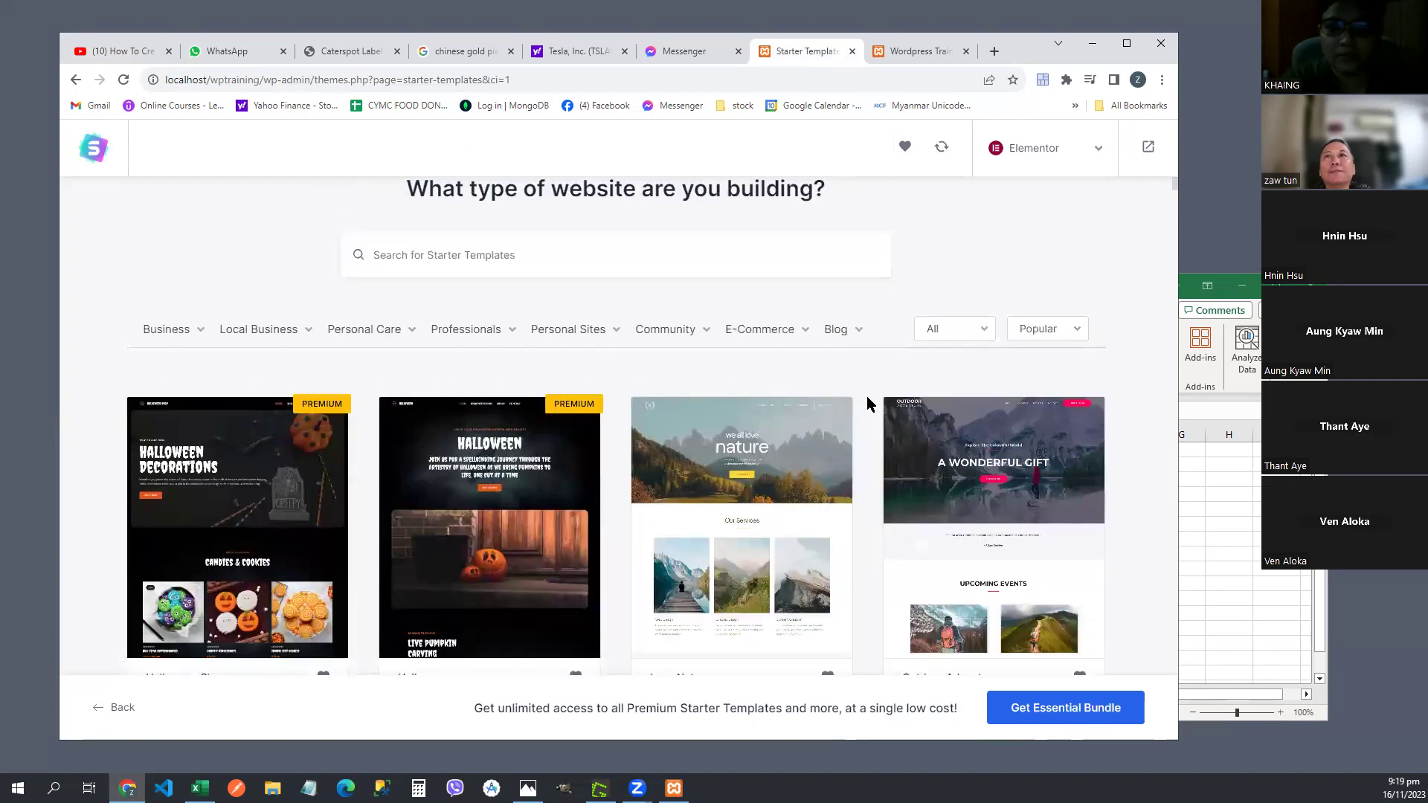
scroll(867, 403, "down", 3)
scroll(868, 403, "down", 4)
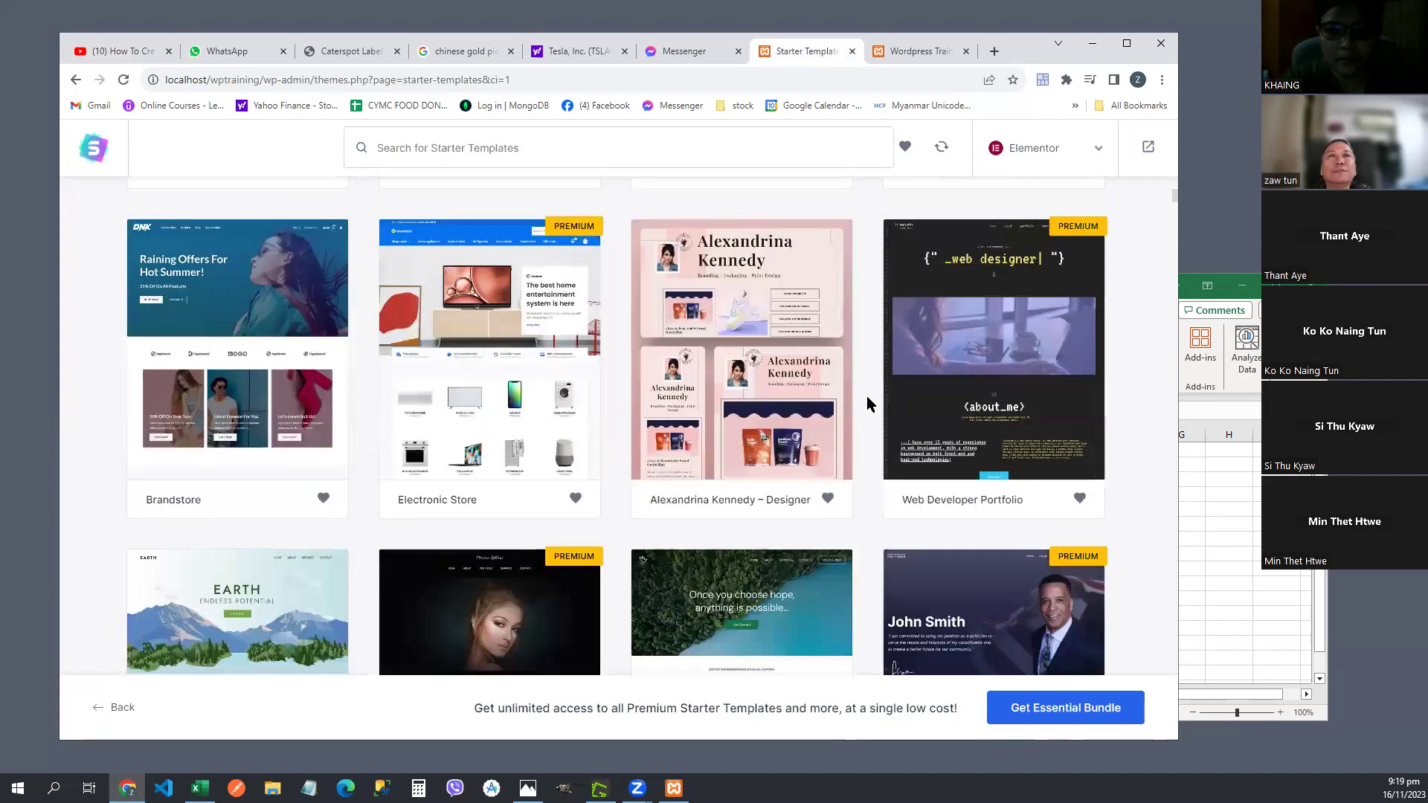
scroll(867, 395, "down", 5)
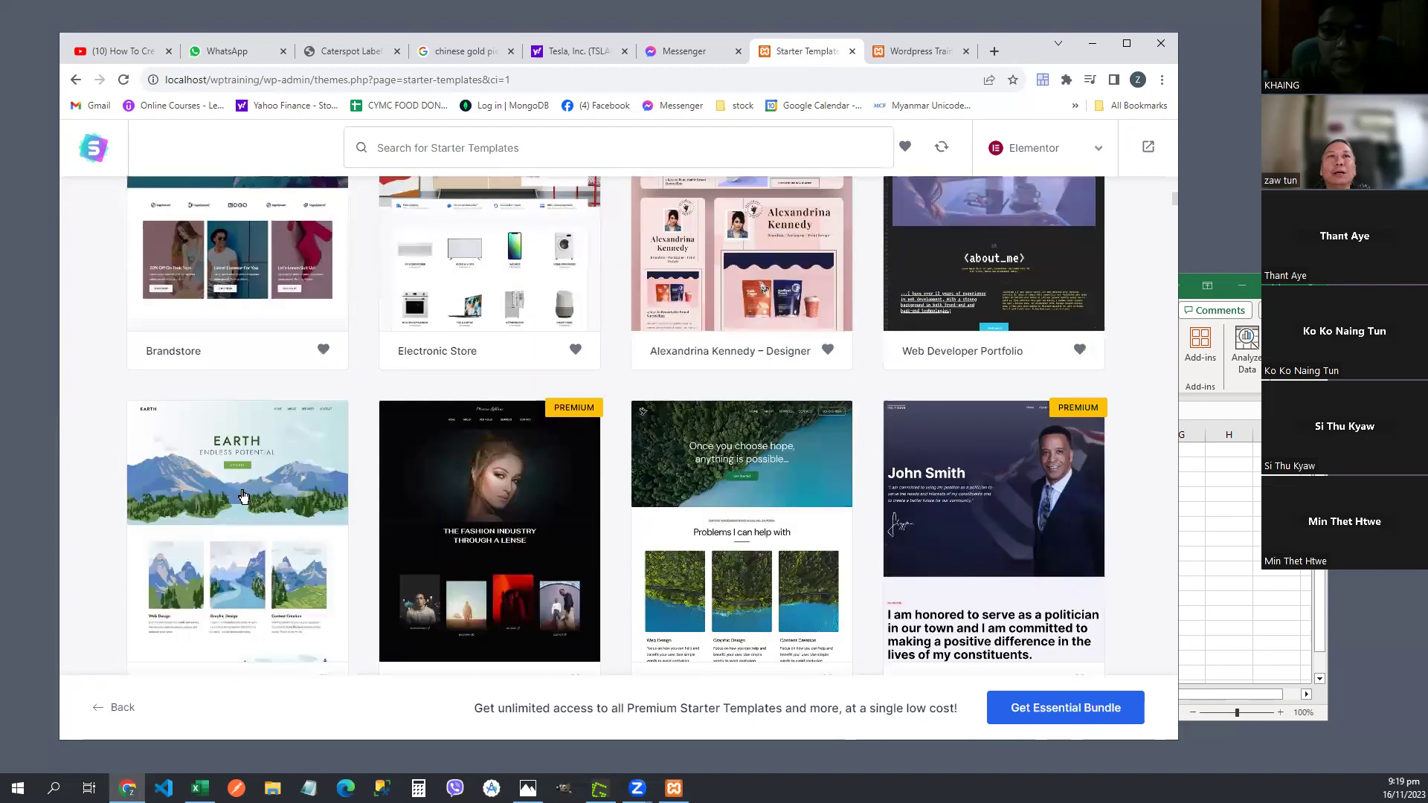
scroll(288, 489, "down", 1)
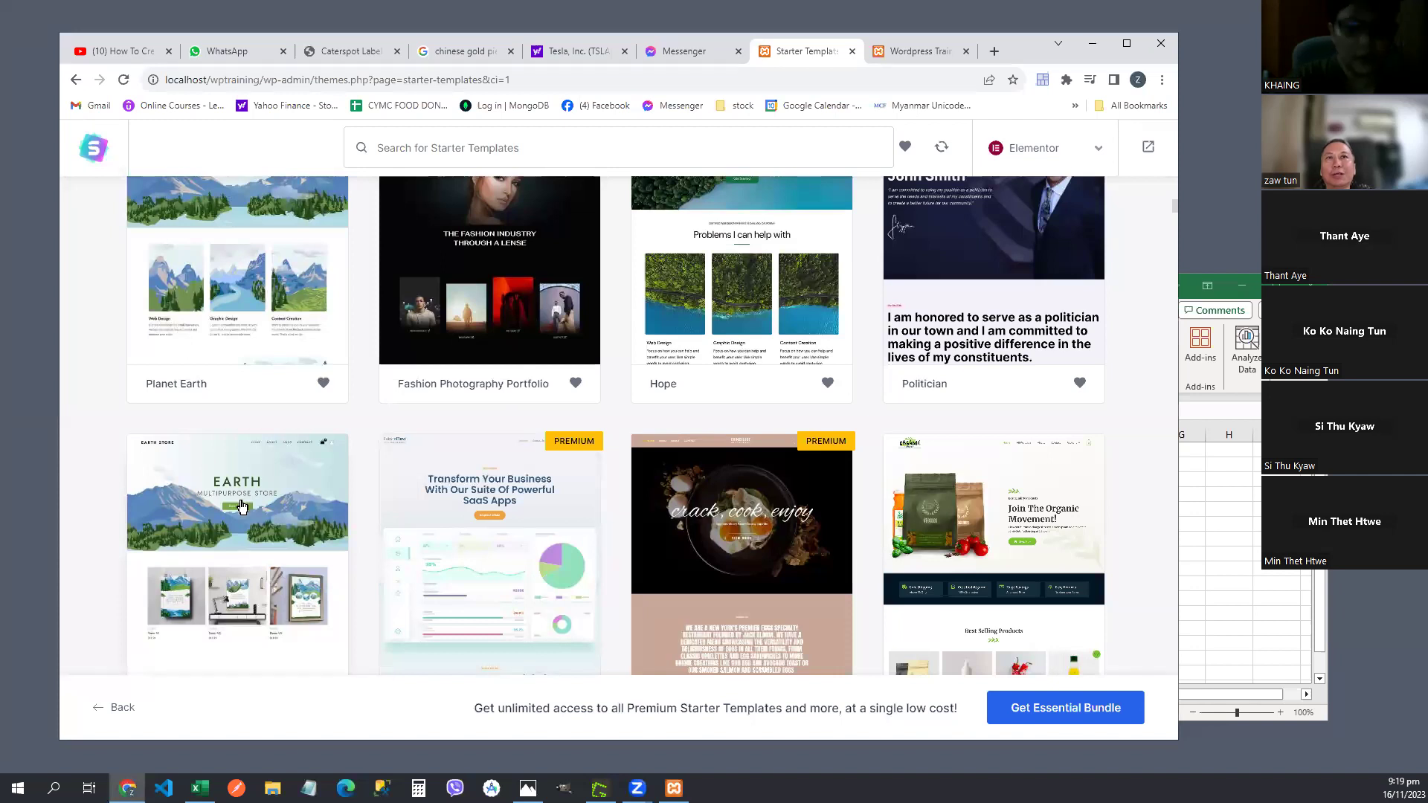
scroll(241, 507, "down", 1)
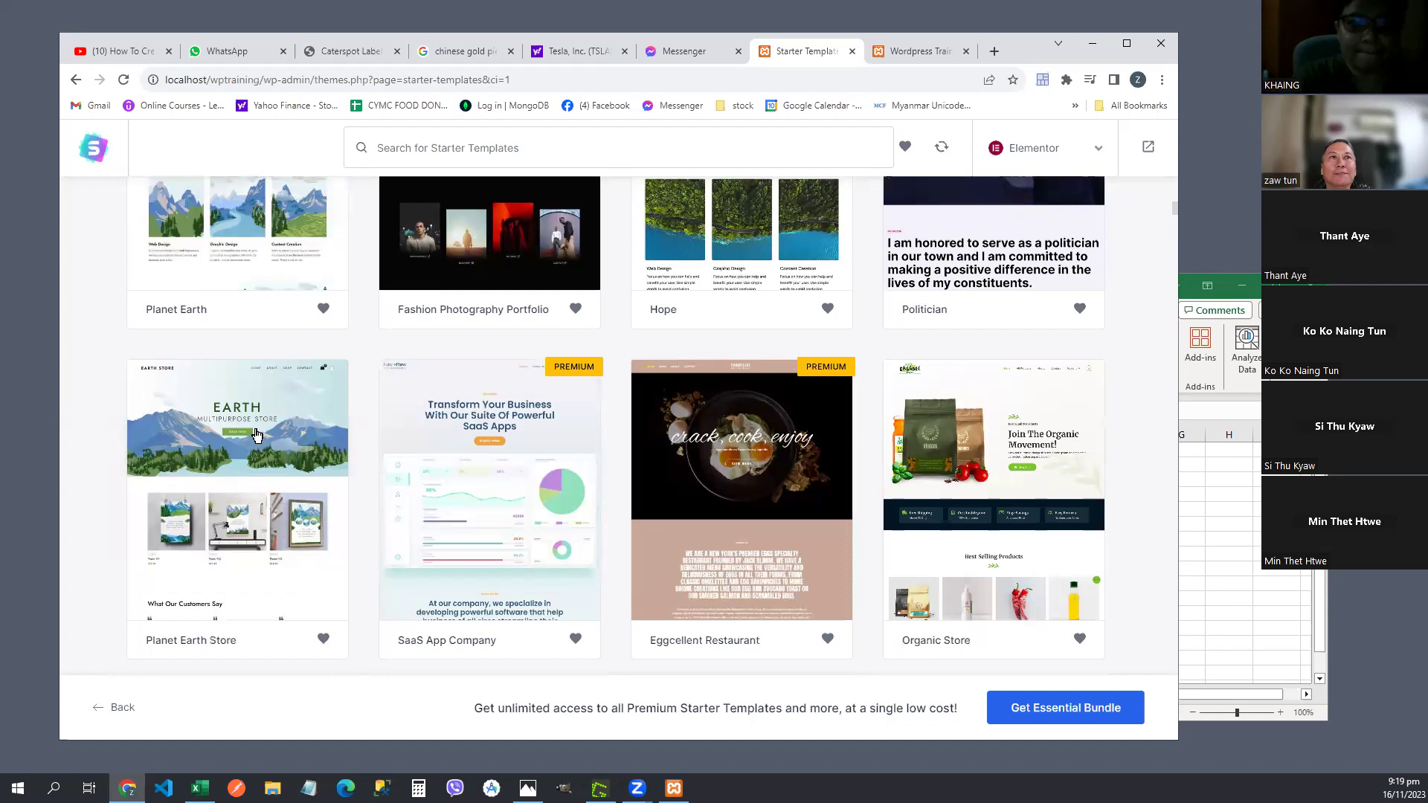
mouse_move(367, 629)
left_mouse_down()
mouse_move(134, 558)
mouse_move(152, 355)
mouse_move(341, 511)
mouse_move(329, 638)
left_mouse_up()
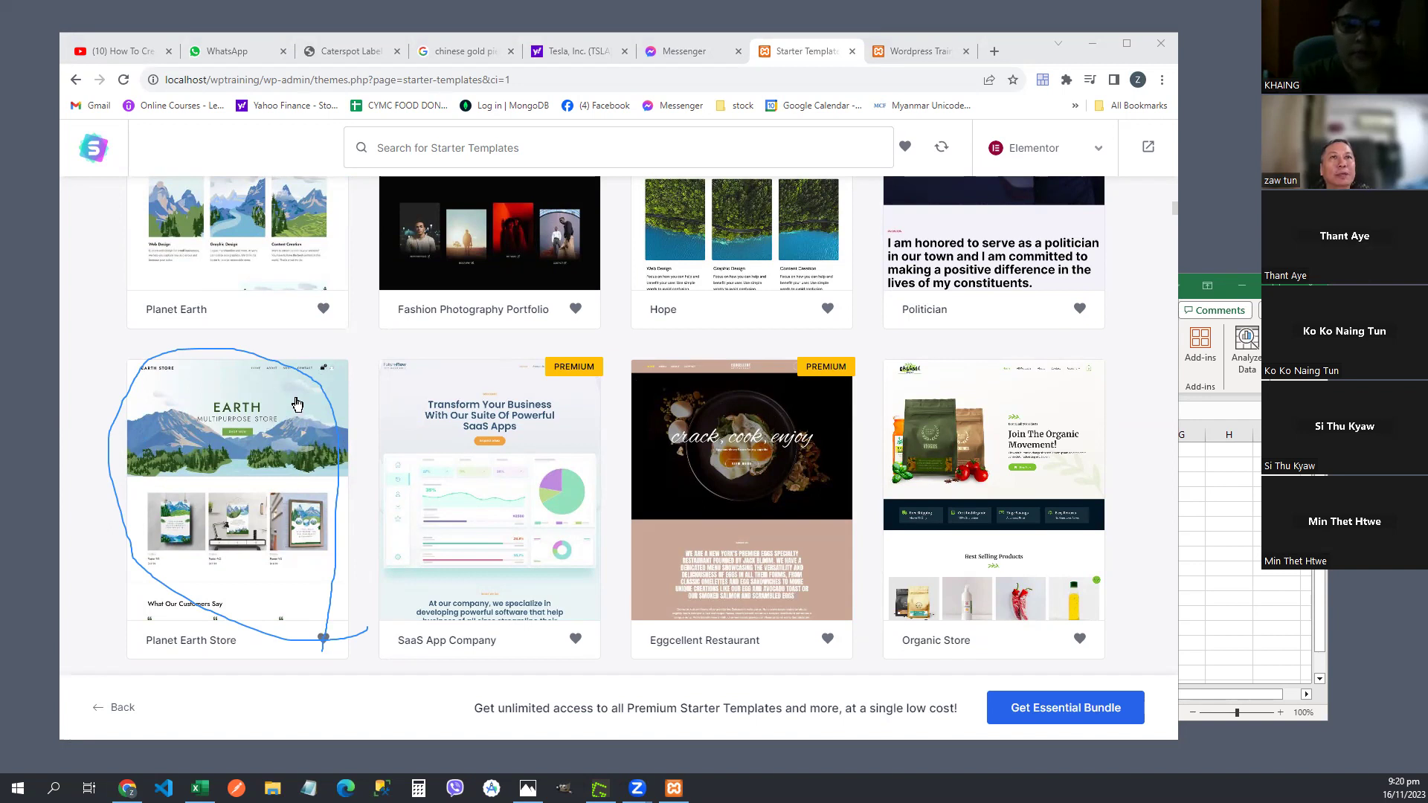
- Choose the Planet Earth Store template, skip the logo, and preview the purple palette
left_click(232, 479)
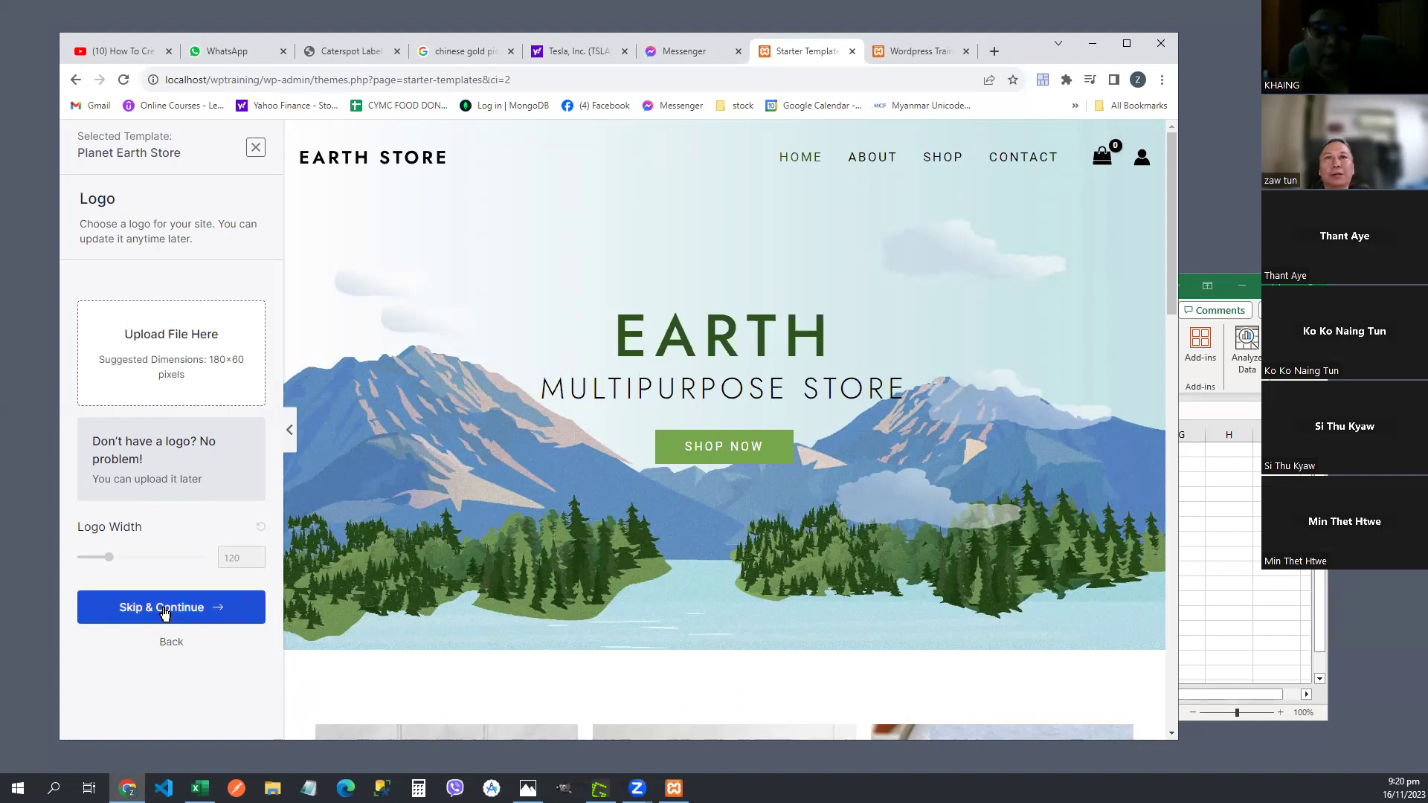
left_click(164, 608)
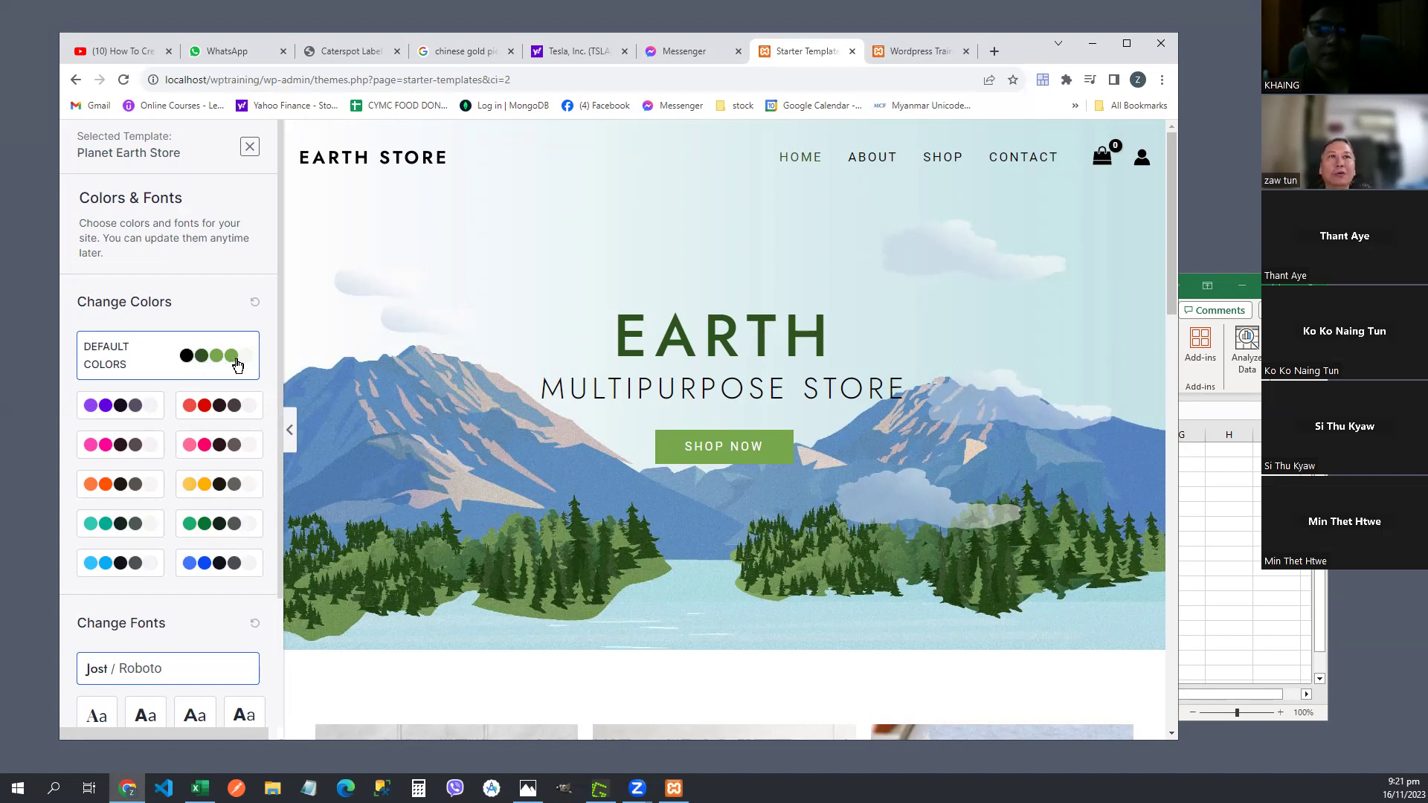
left_click(96, 413)
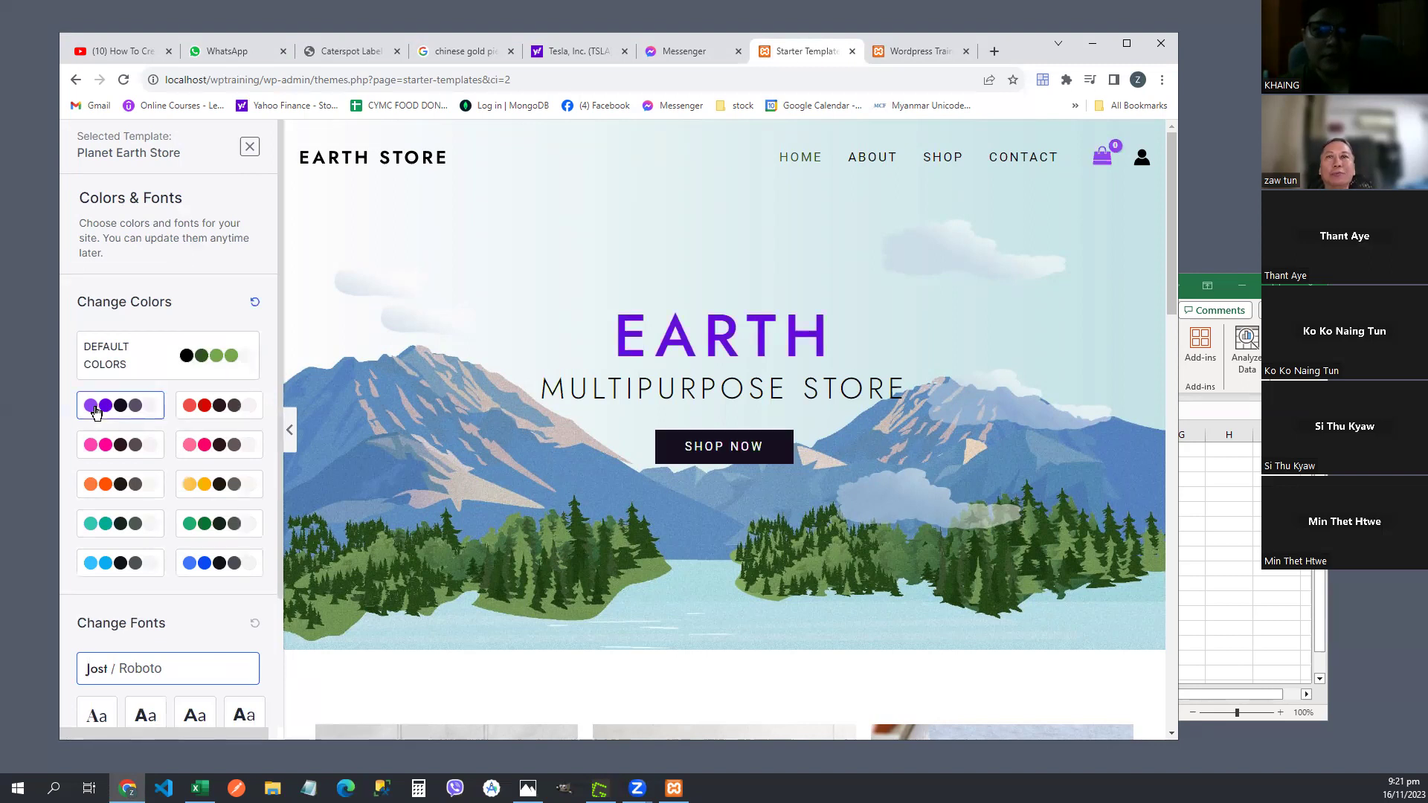
- Preview the red, pink, orange and purple palettes, then restore the default colours
left_click(226, 415)
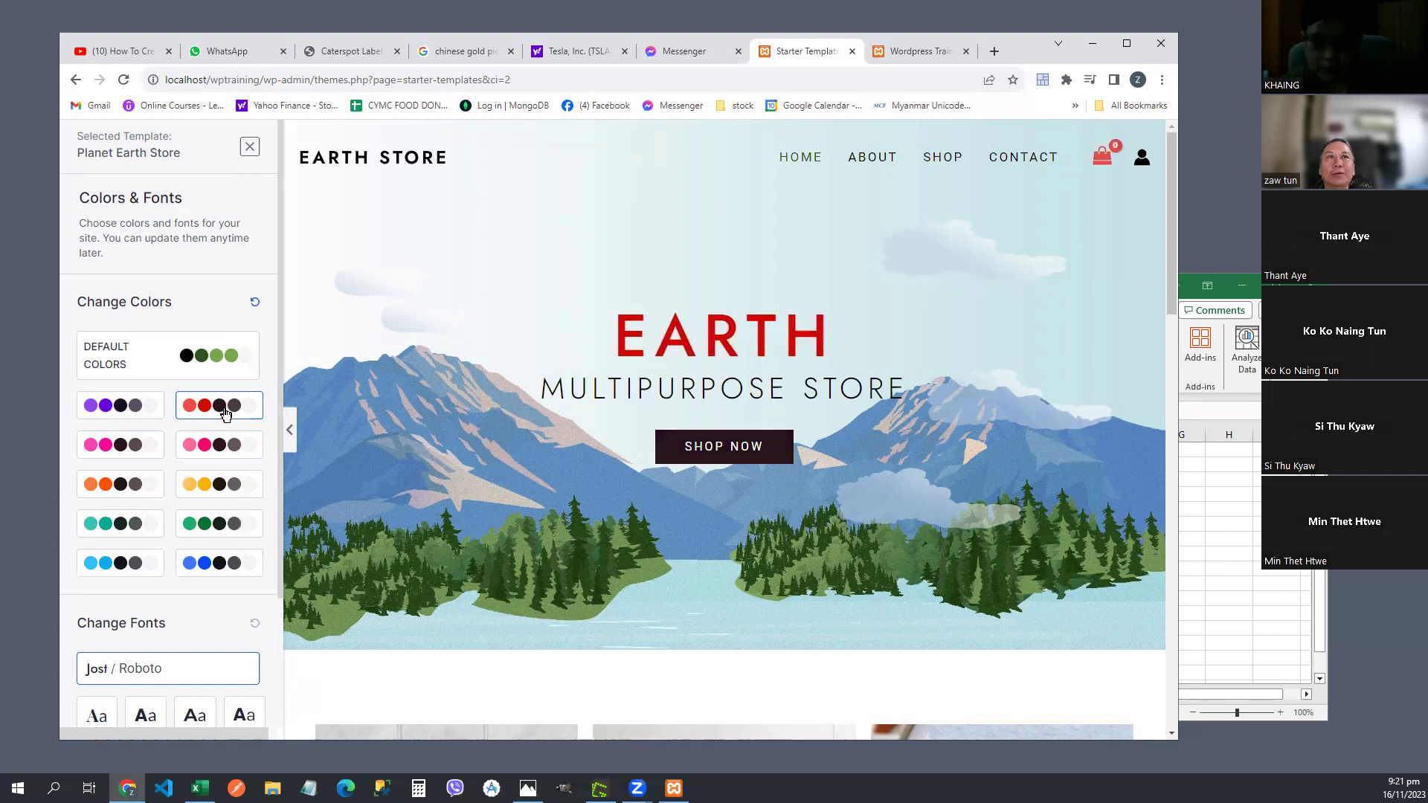
left_click(119, 446)
left_click(120, 496)
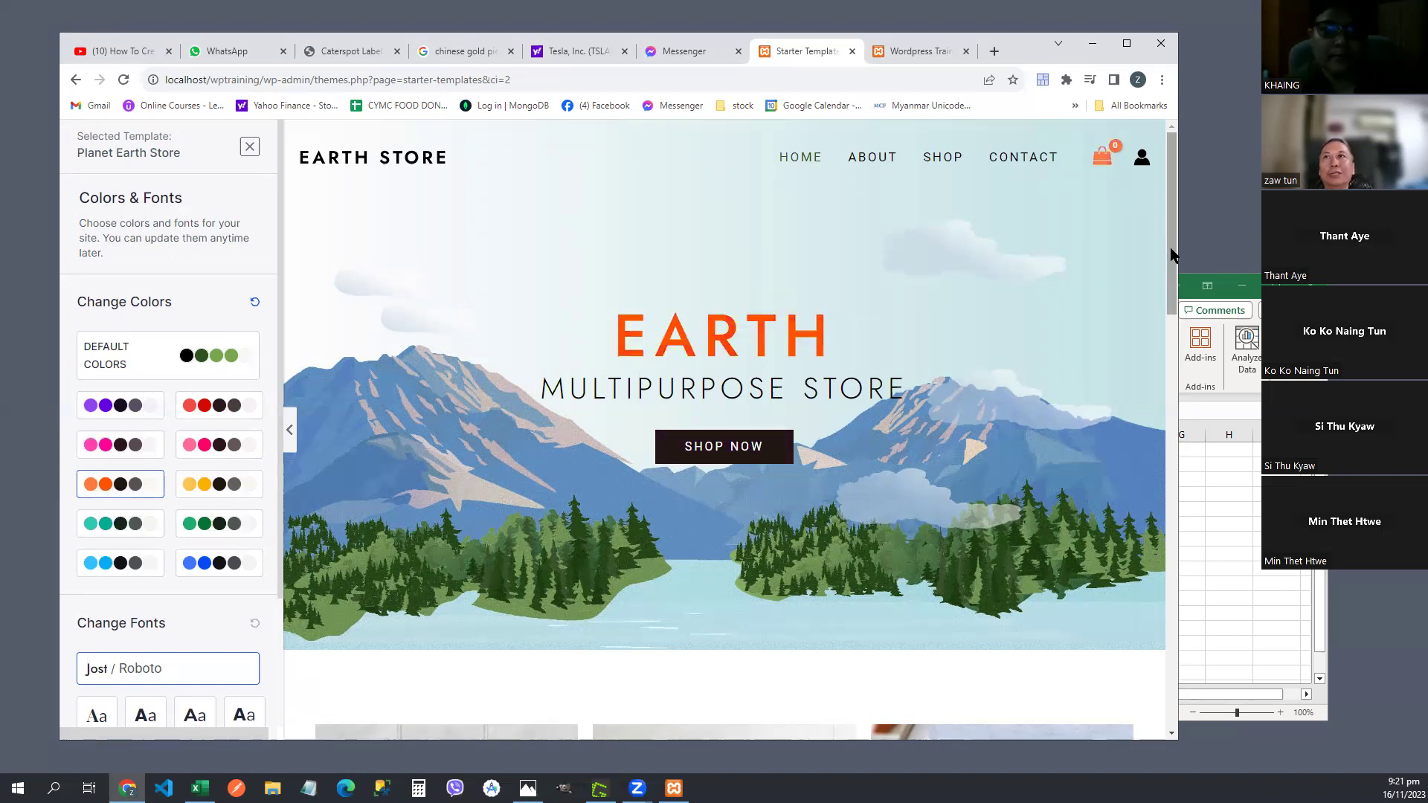
scroll(1154, 313, "down", 6)
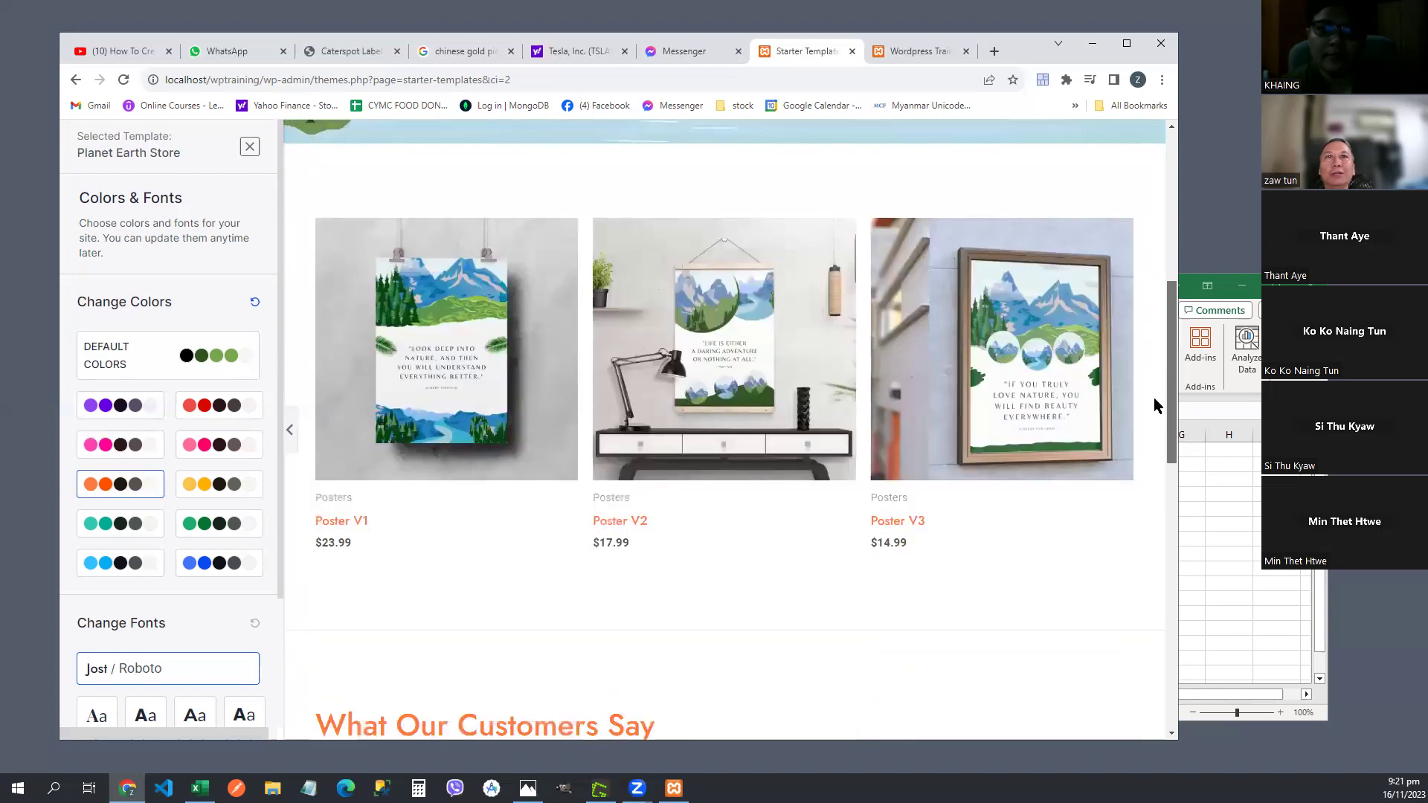
scroll(1154, 399, "down", 1)
left_click(120, 451)
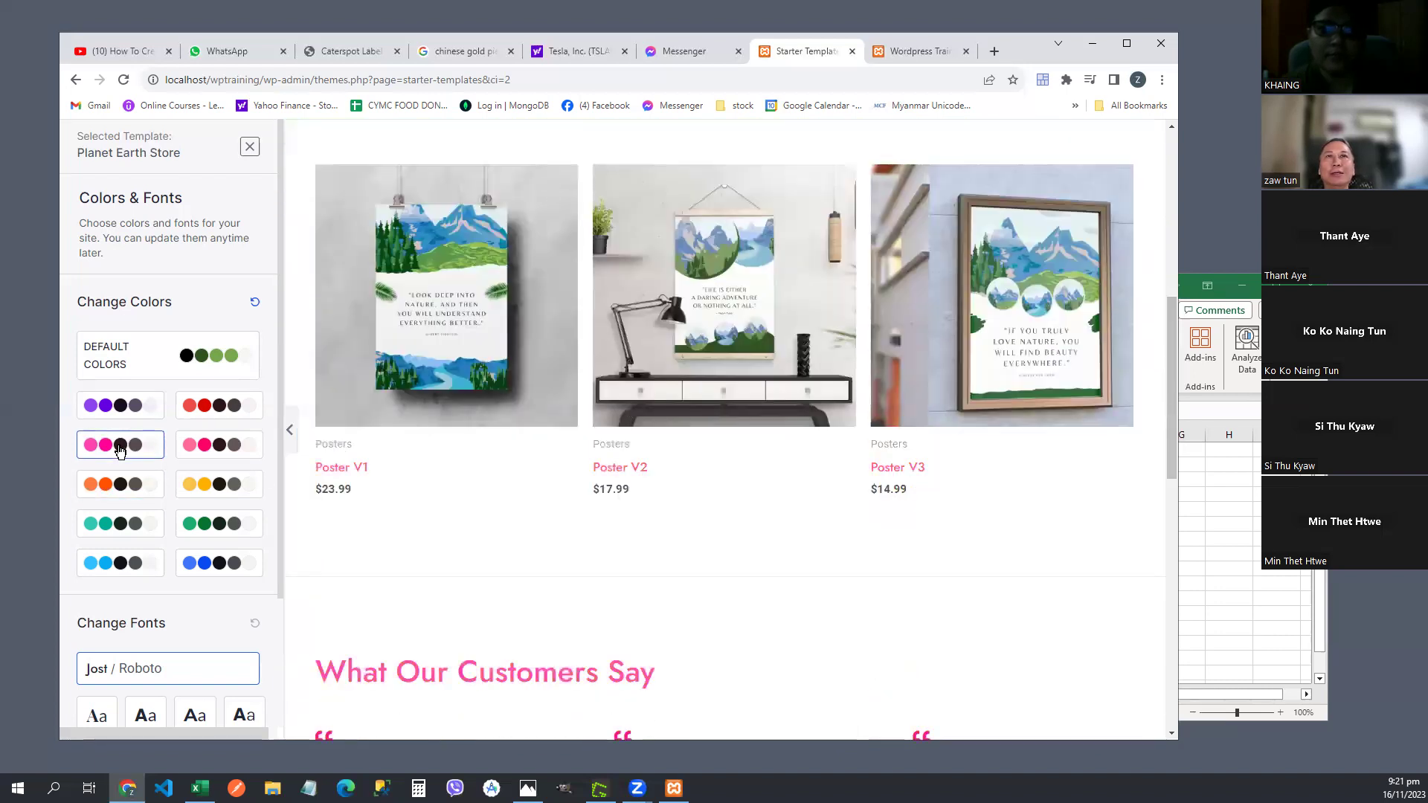
left_click(101, 411)
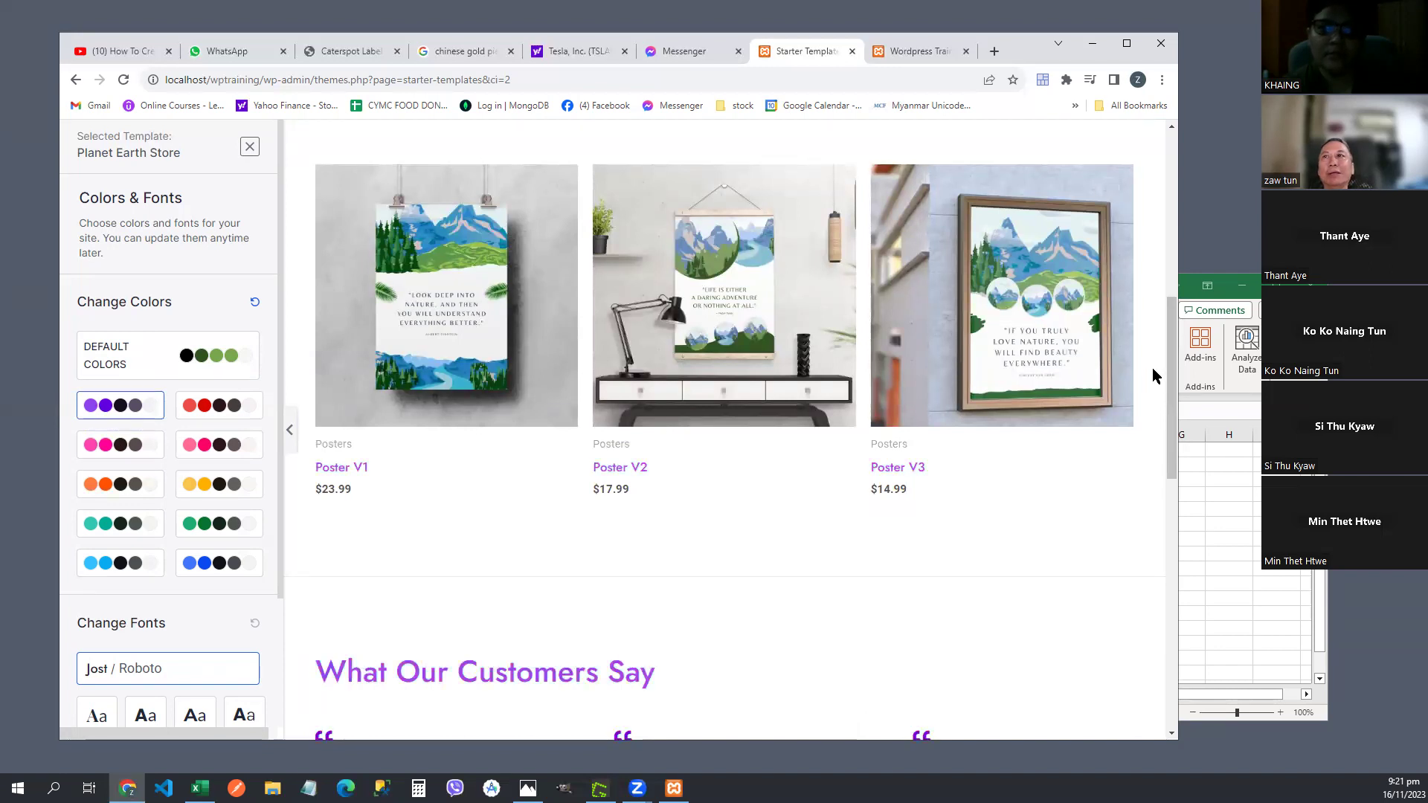
scroll(1167, 372, "down", 1)
scroll(1169, 378, "up", 1)
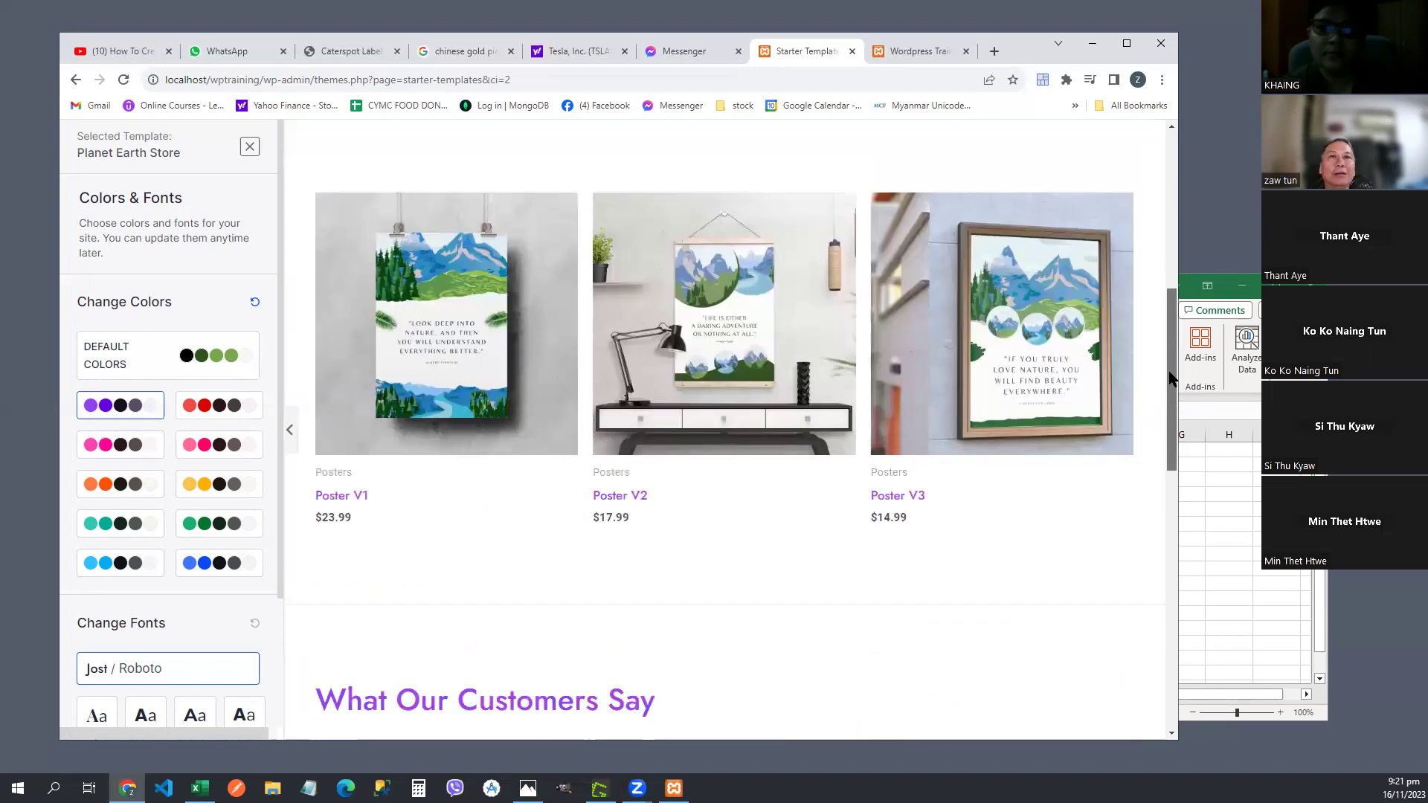
left_click_drag(1170, 379, 1169, 398)
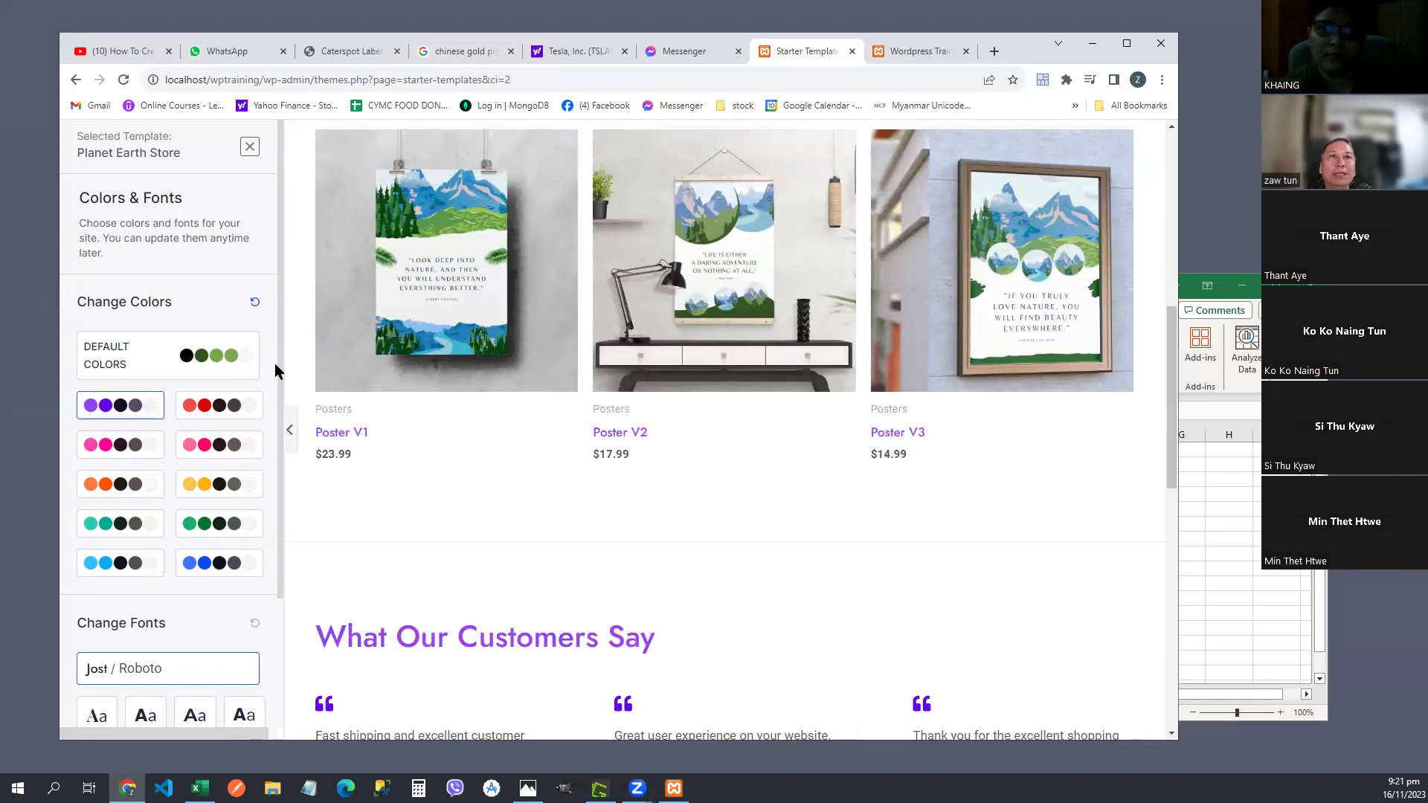
scroll(279, 373, "down", 3)
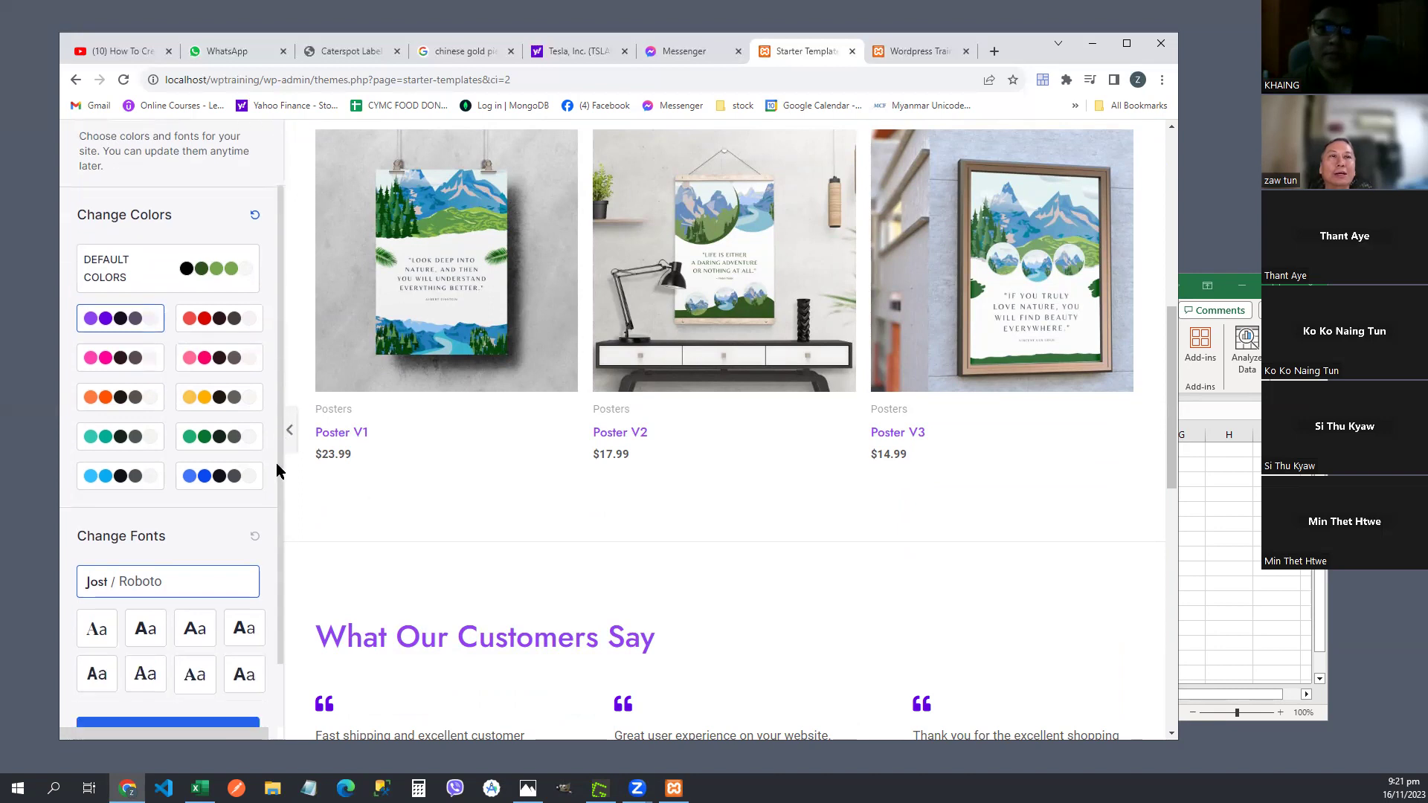
scroll(283, 302, "up", 3)
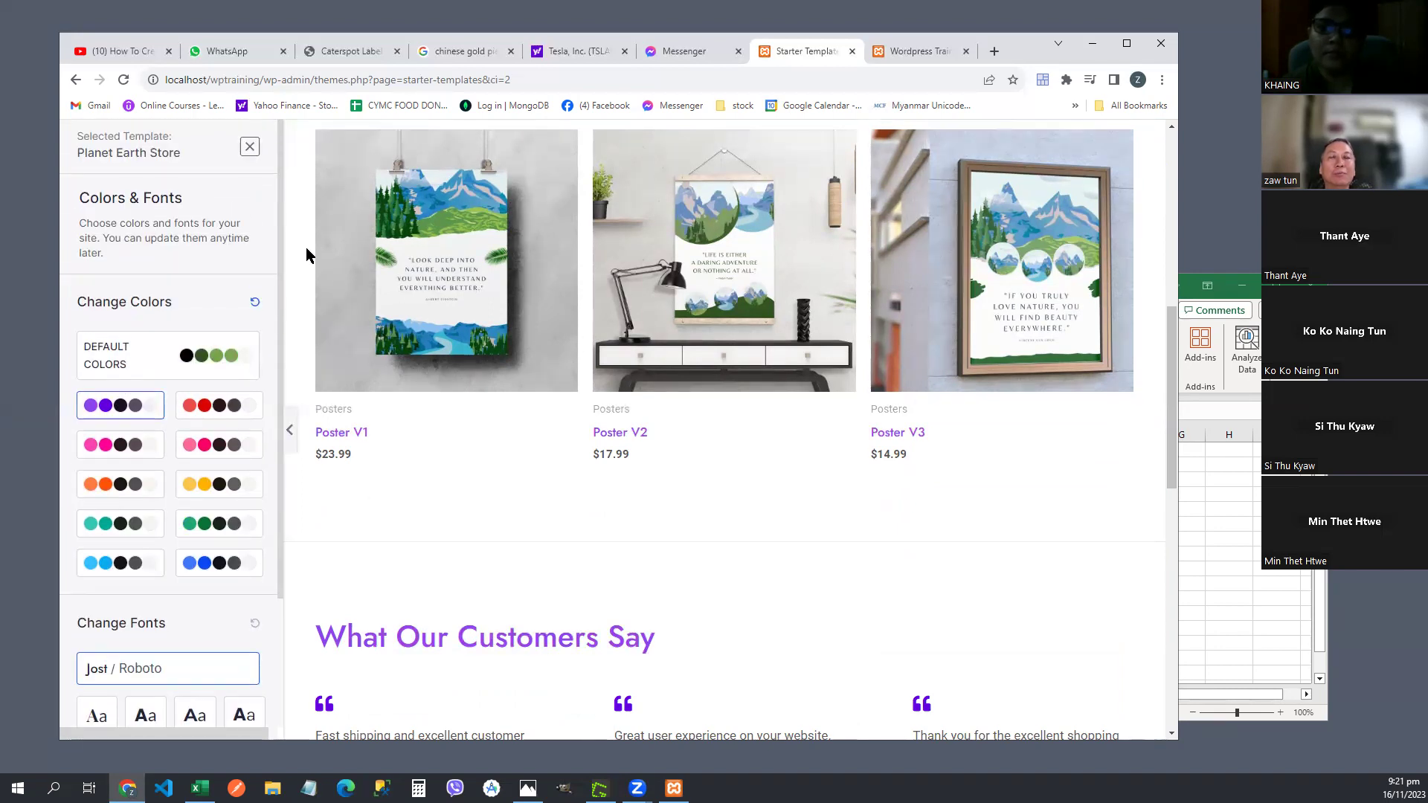
left_click(215, 408)
left_click(121, 448)
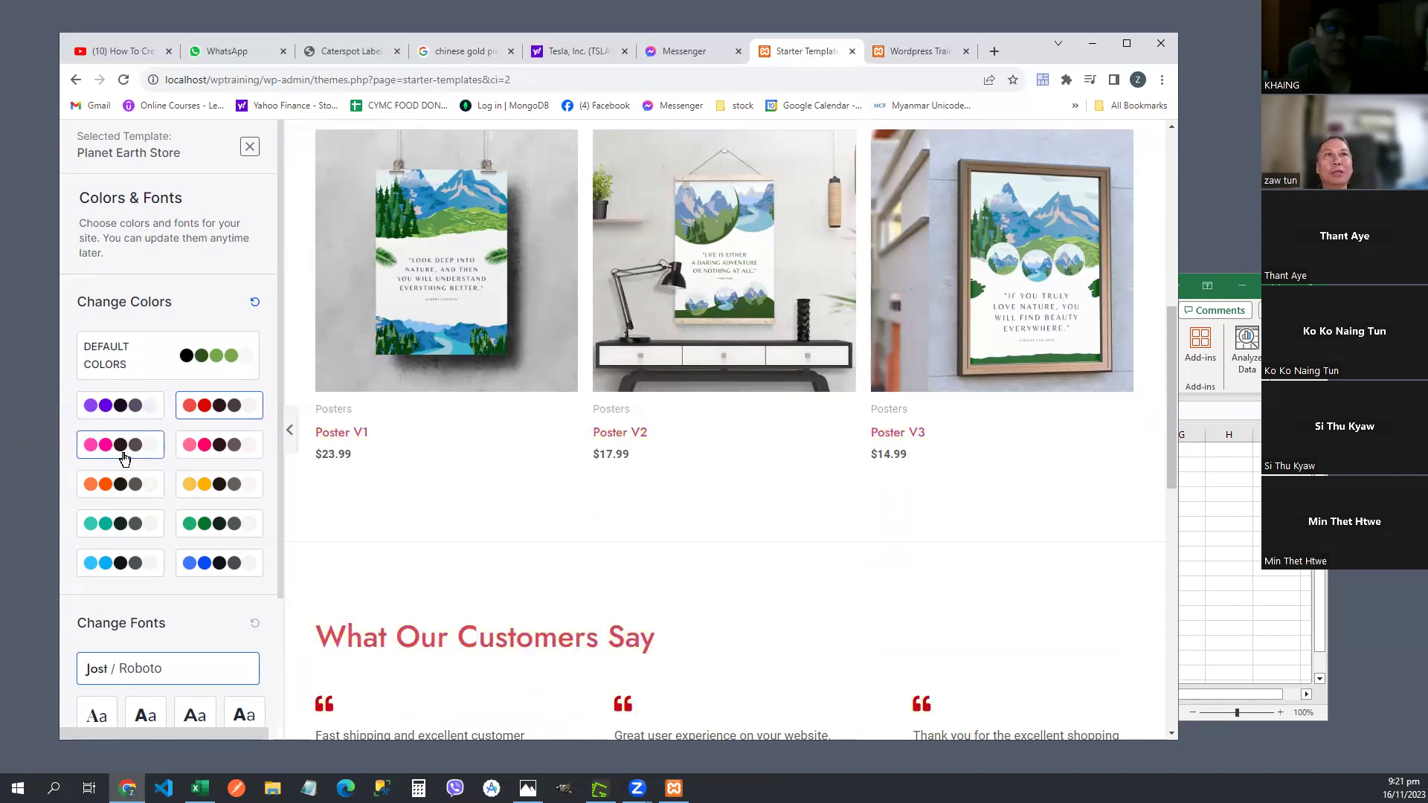
left_click(97, 364)
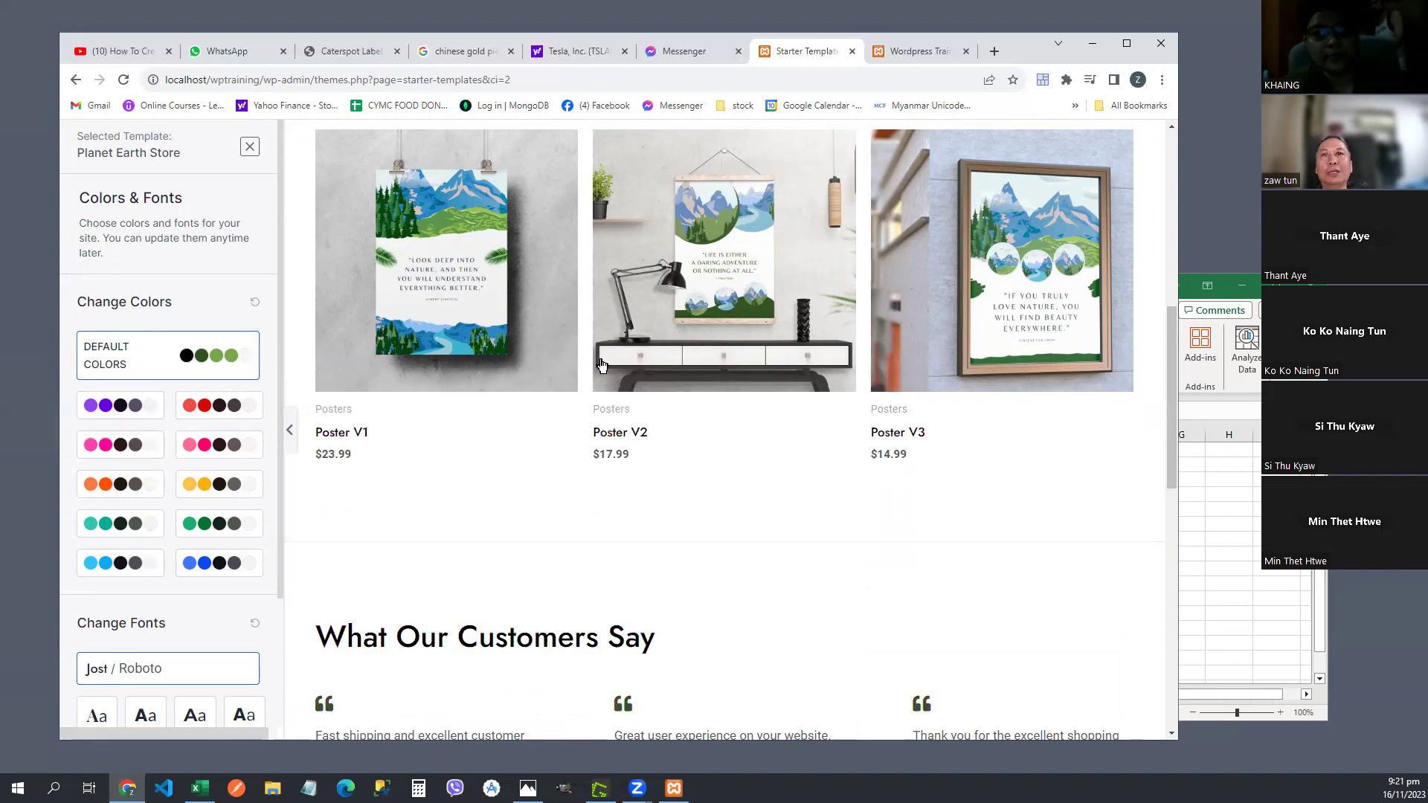
- Cycle through purple, pink, orange and teal palettes, then settle on the default green colours
left_click_drag(1175, 397, 1184, 215)
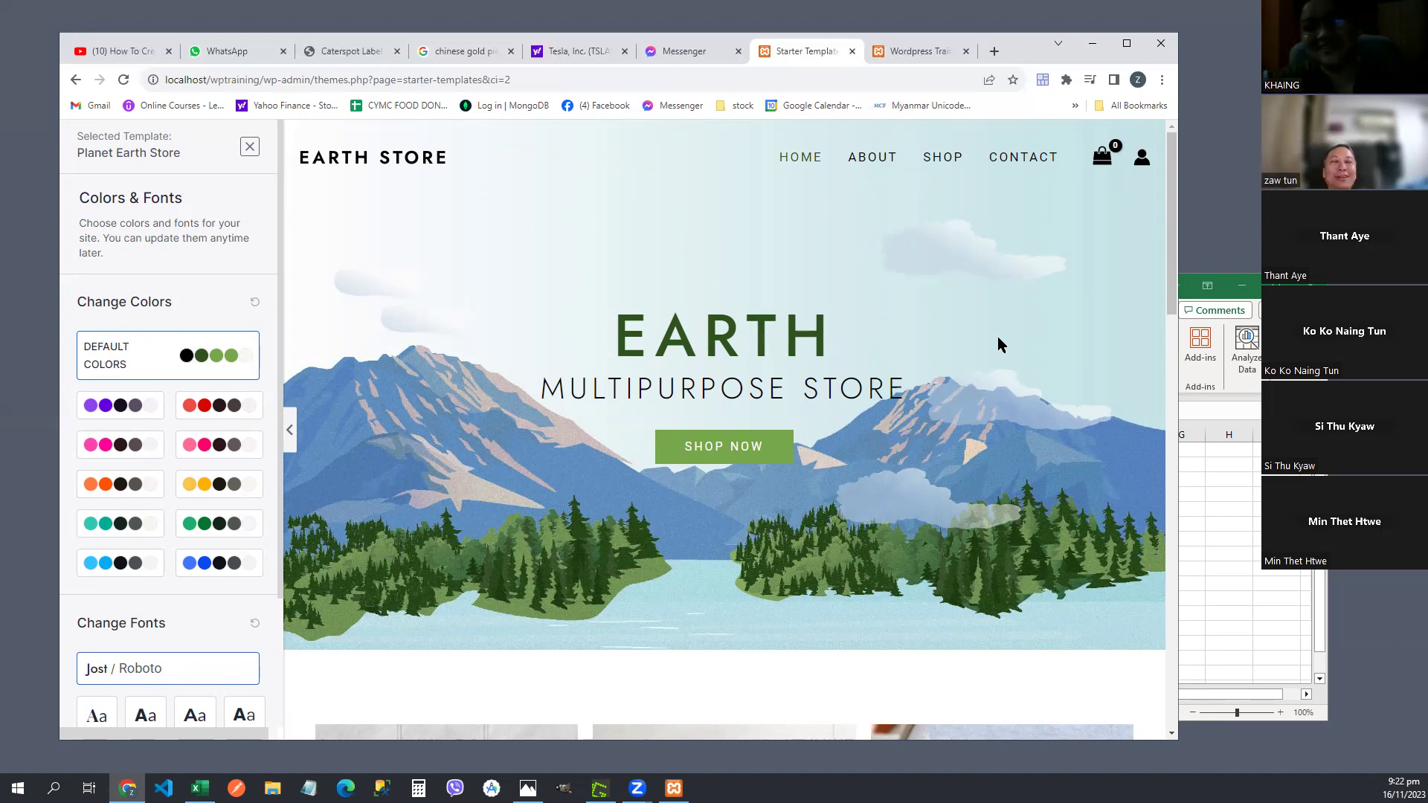
left_click(93, 409)
left_click(123, 445)
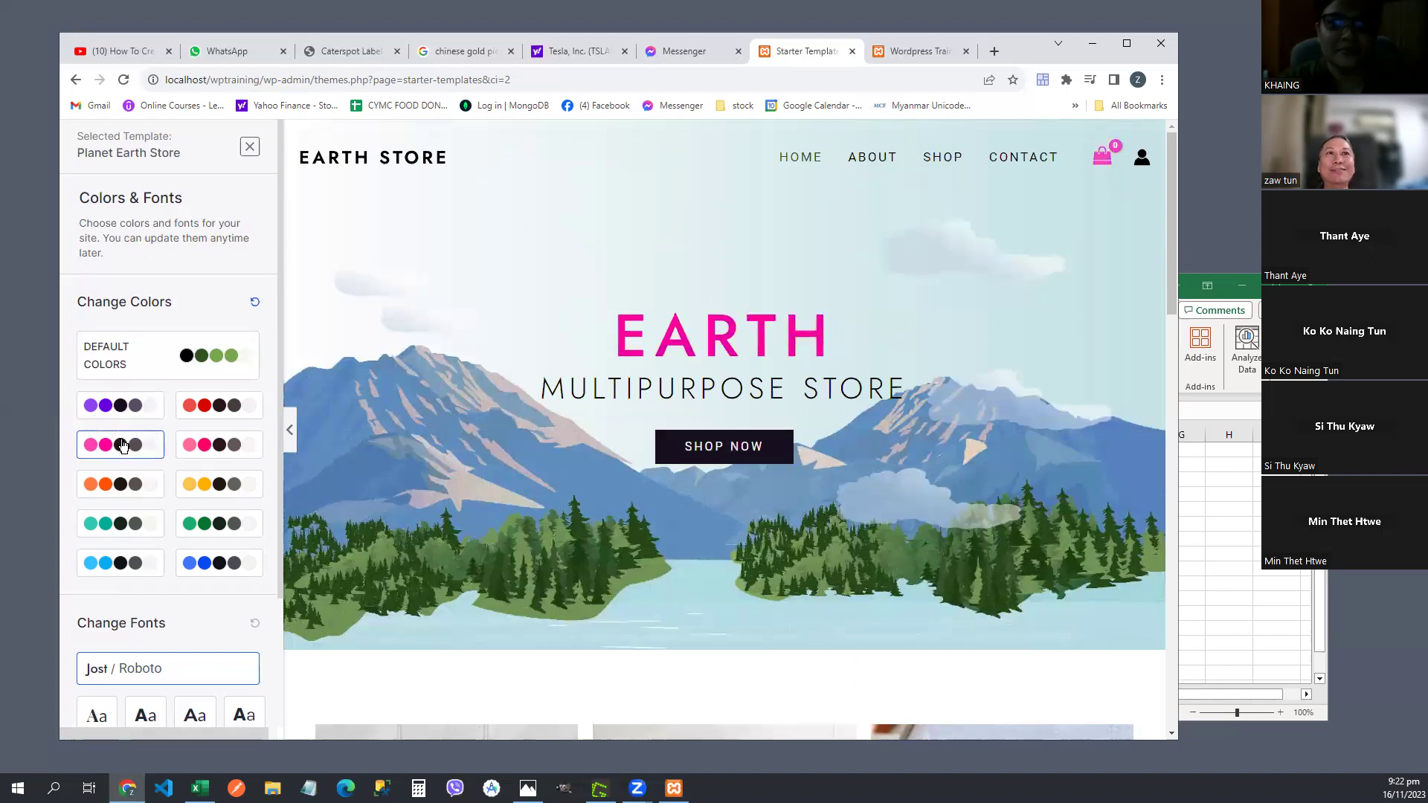
left_click(223, 445)
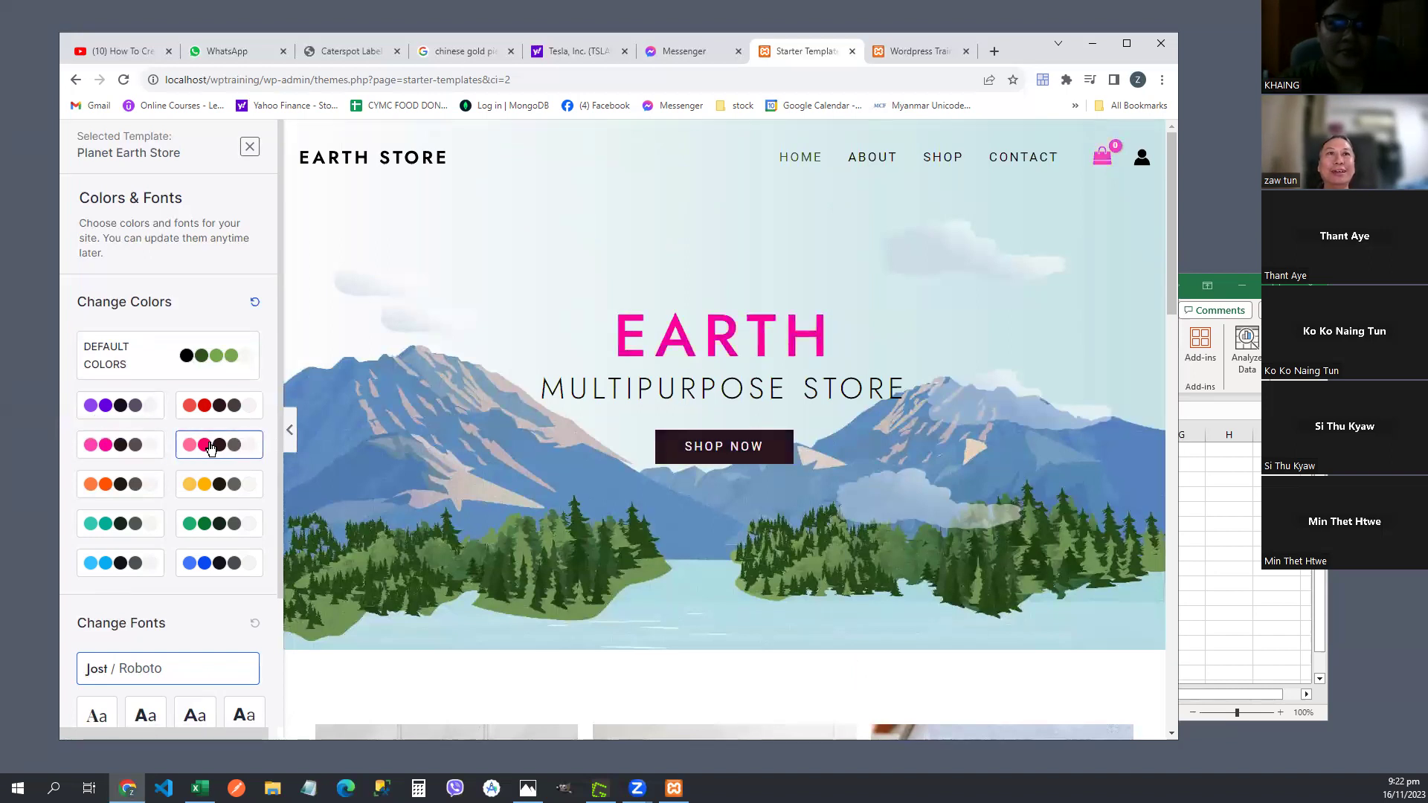
left_click(147, 483)
left_click(138, 516)
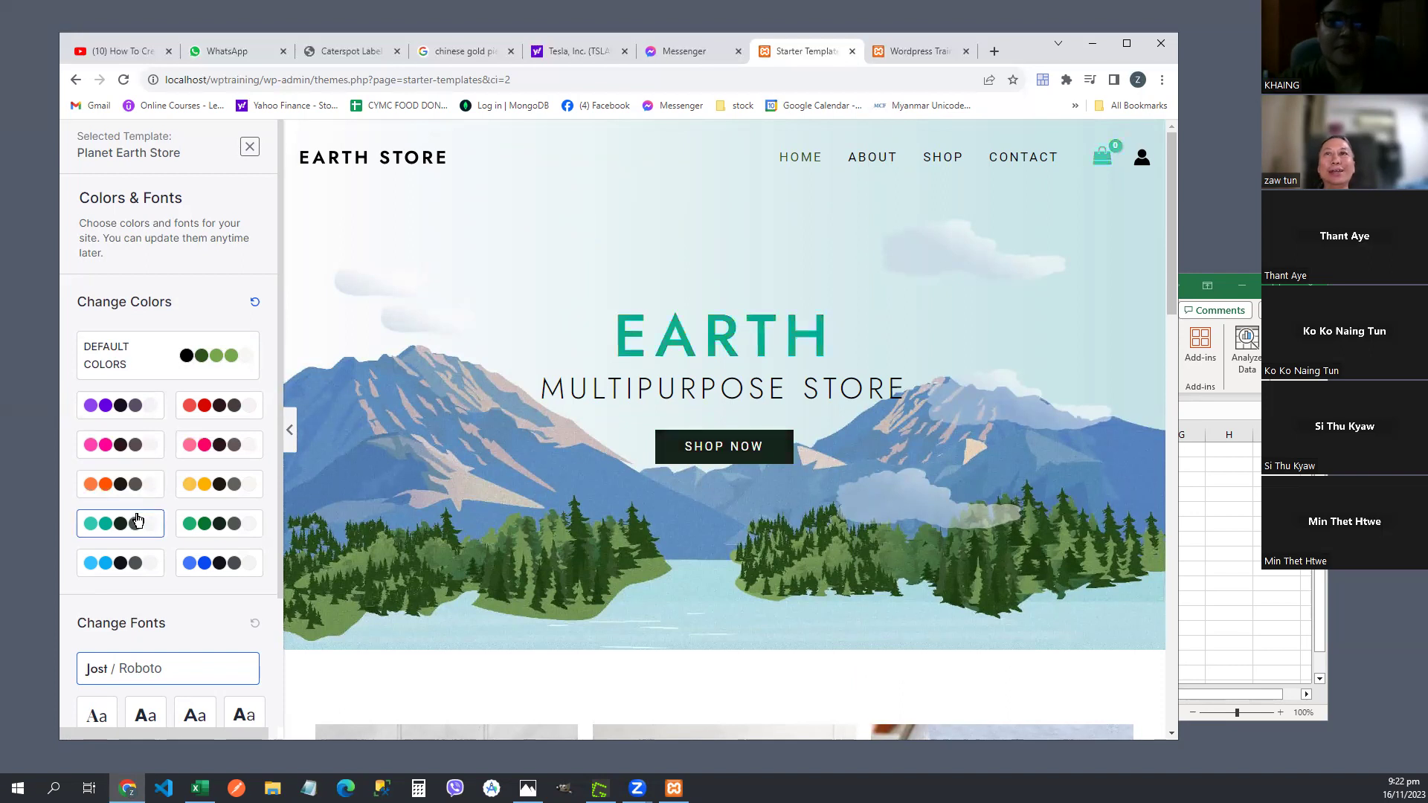
left_click(128, 363)
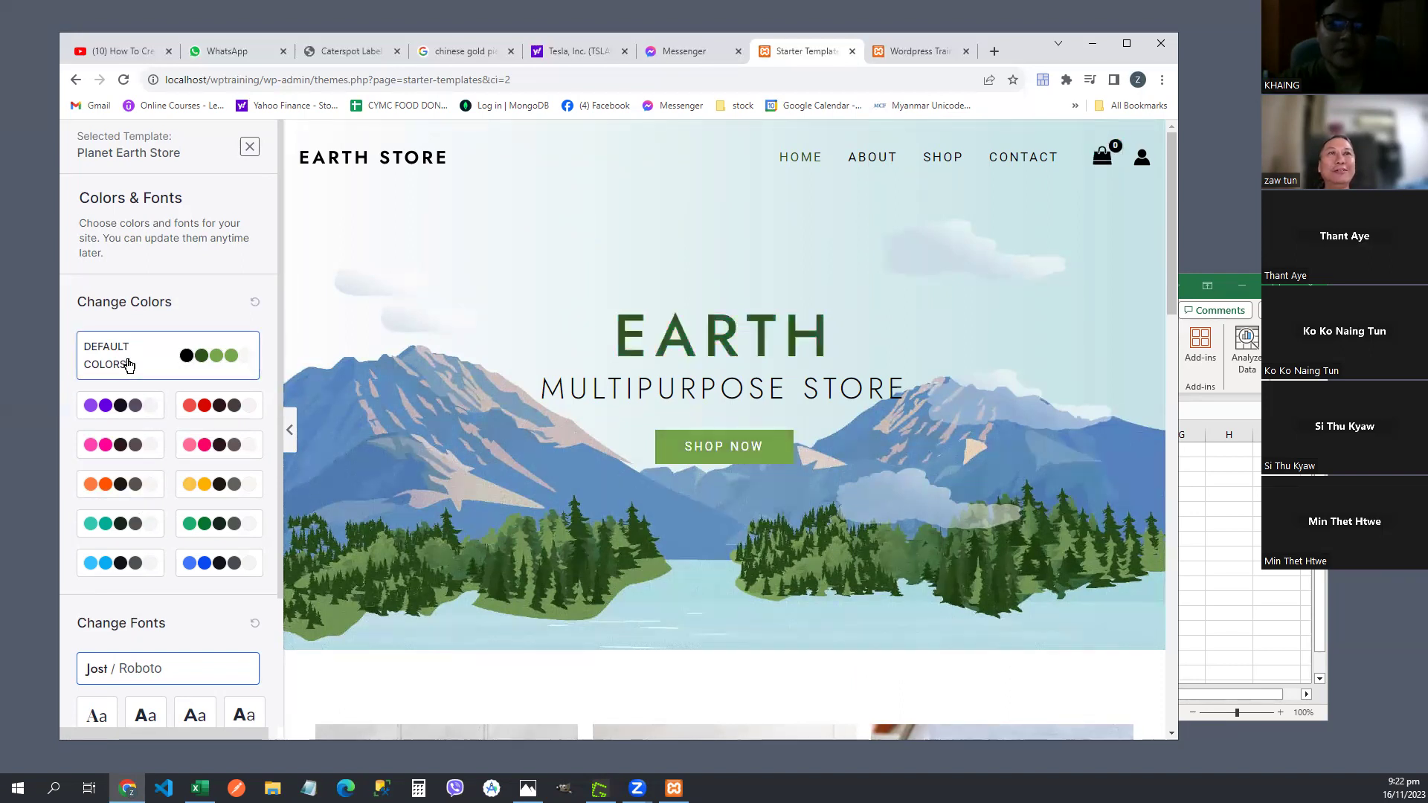
scroll(128, 363, "down", 3)
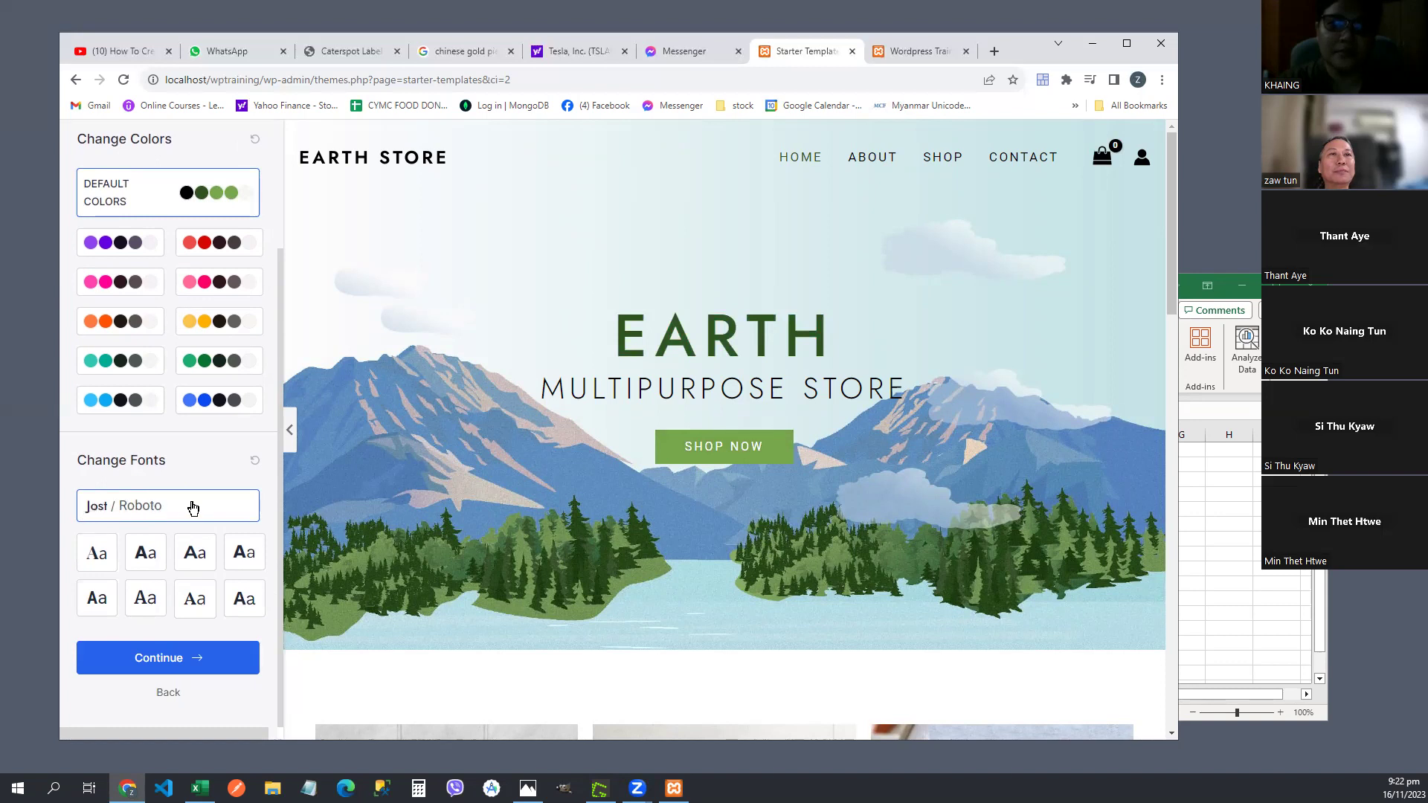
- Preview Playfair Display, Poppins, Montserrat, Rubik and Roboto Condensed pairings, then revert to Jost / Roboto
left_click(100, 557)
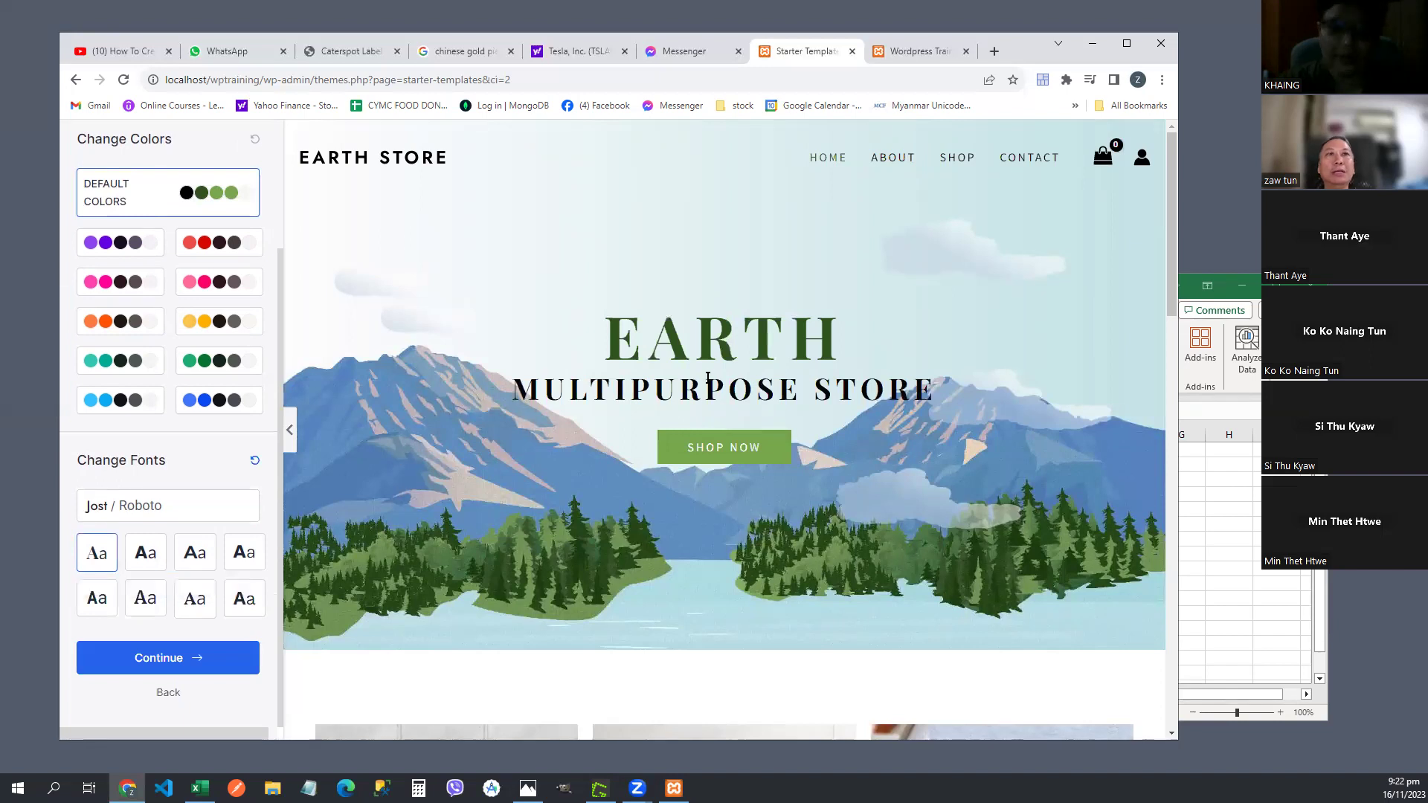
left_click(136, 556)
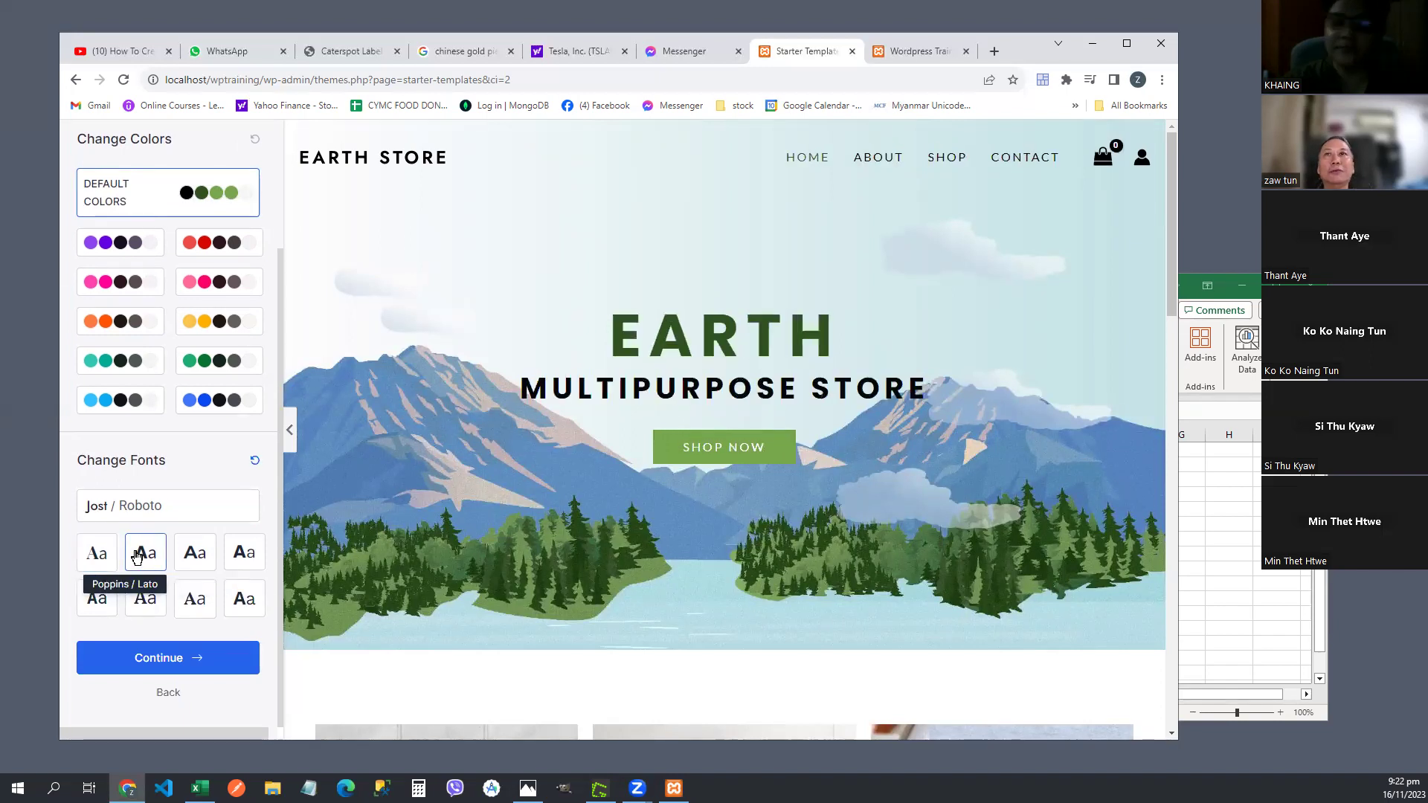
left_click(197, 560)
left_click(244, 560)
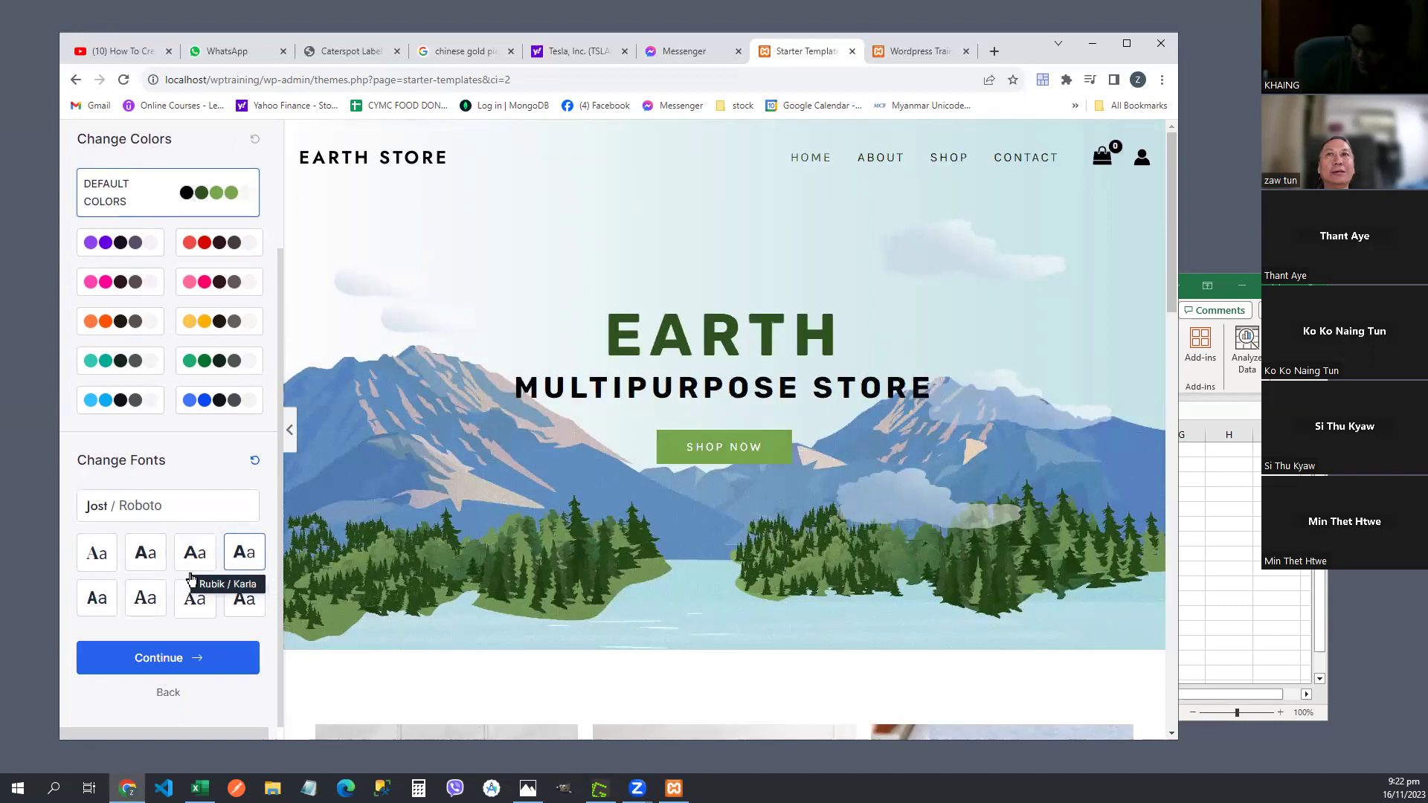
left_click(107, 606)
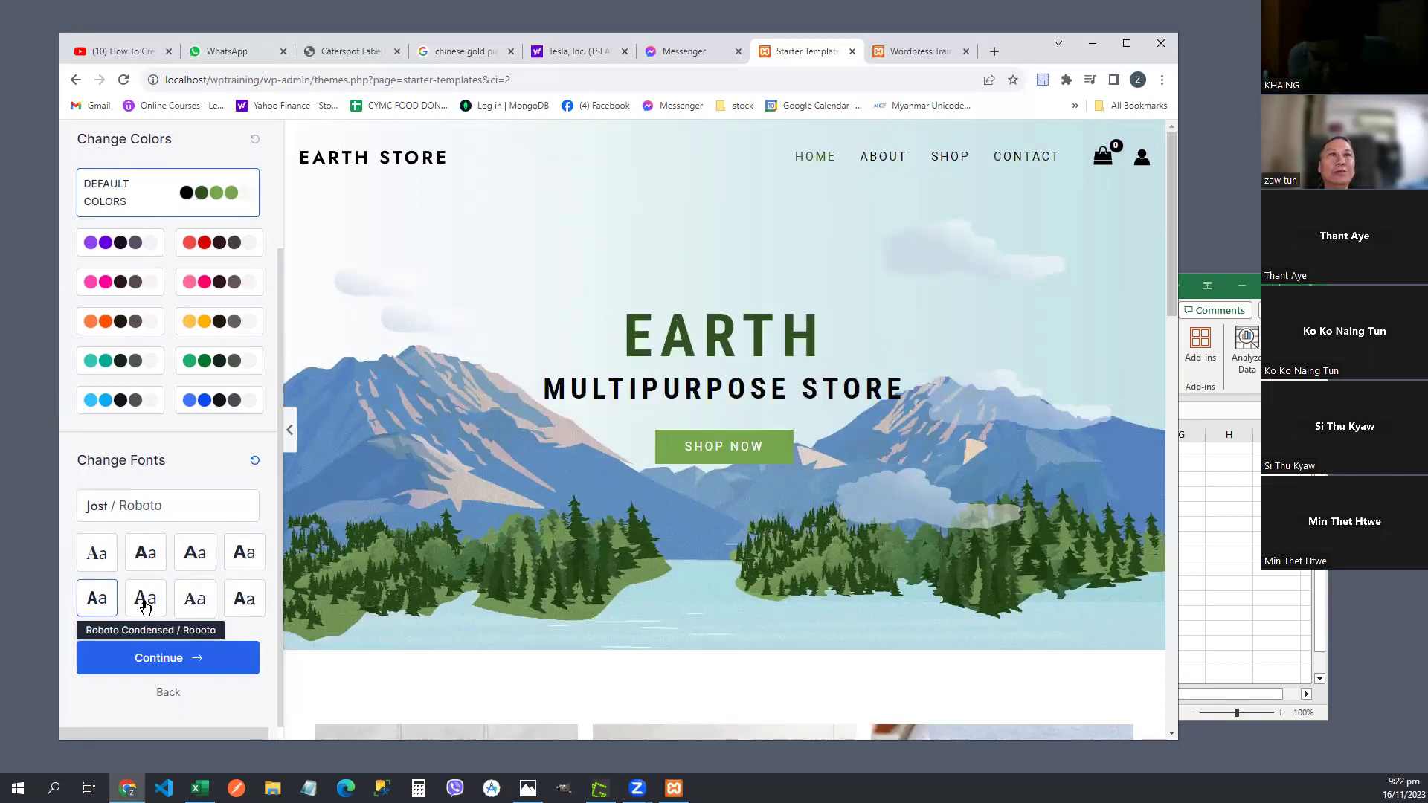
left_click(184, 510)
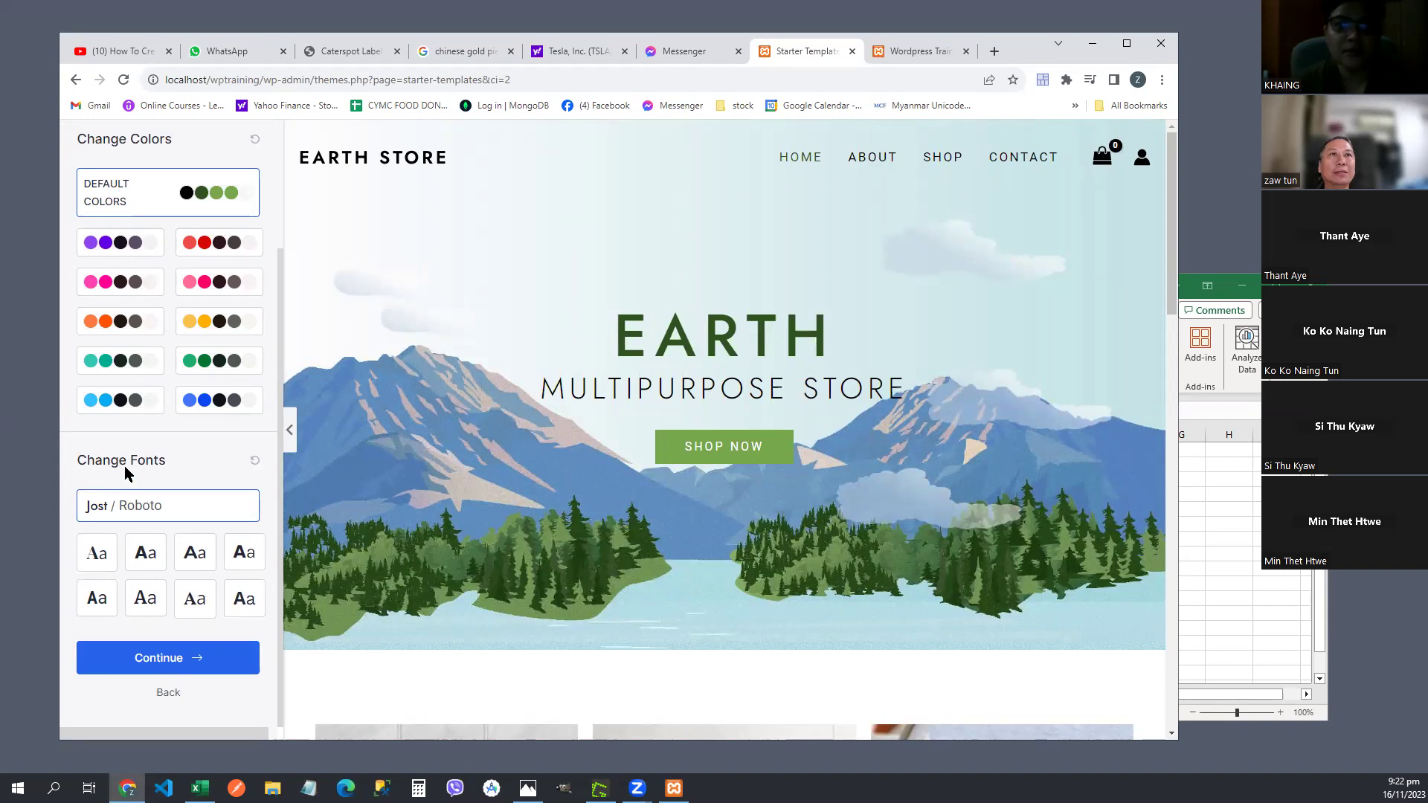
- Run through the font pairings again, including a serif pairing, and reset to Jost / Roboto
left_click(99, 551)
left_click(142, 549)
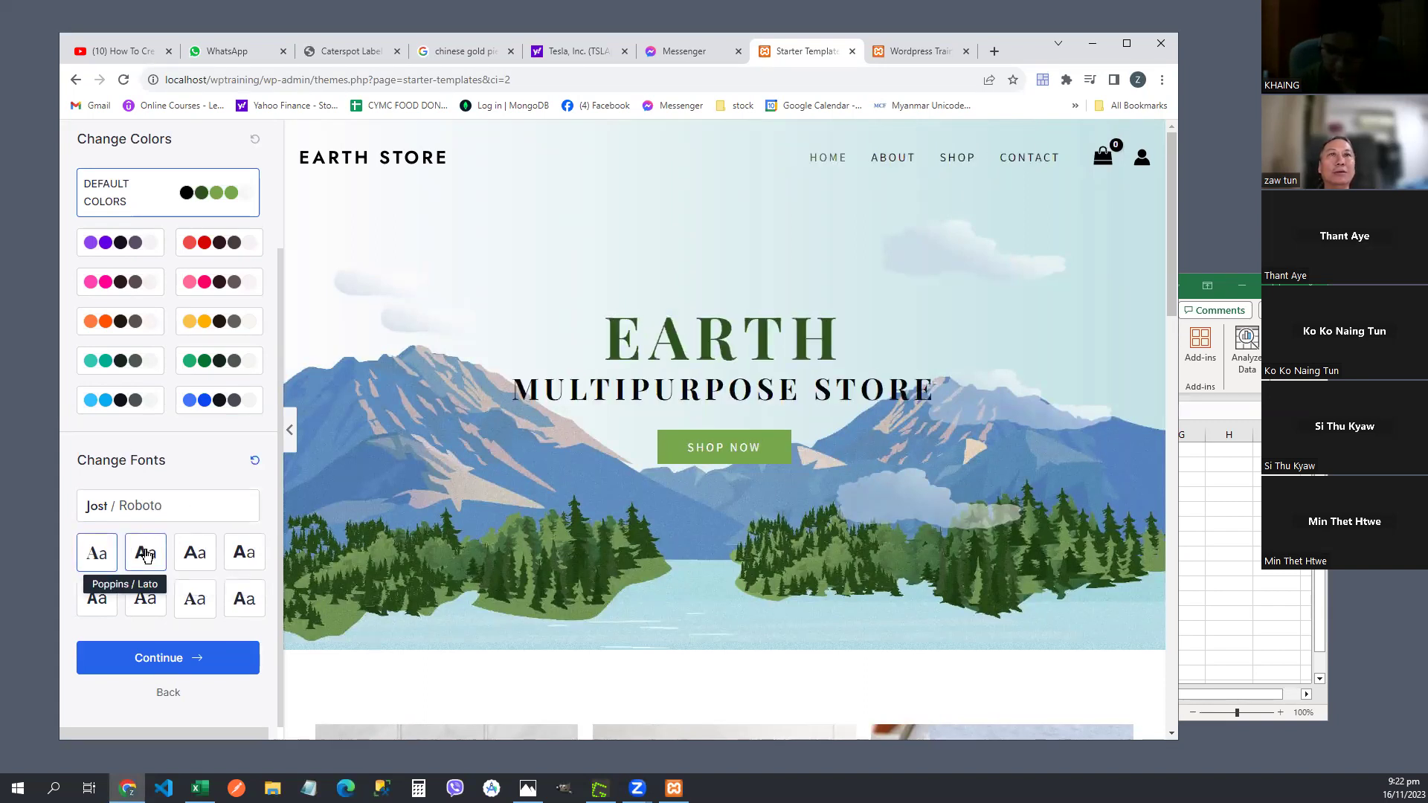
left_click(195, 554)
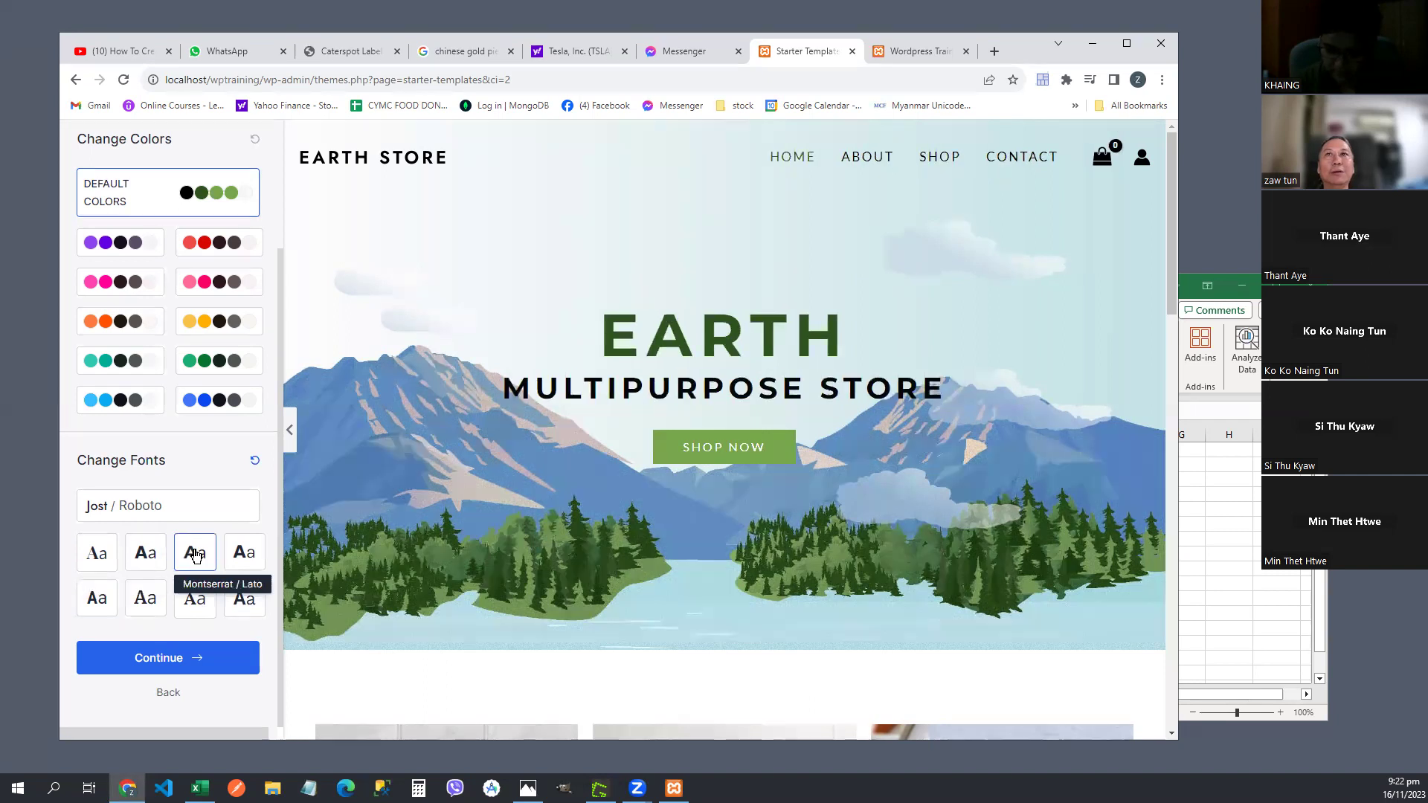
left_click(249, 562)
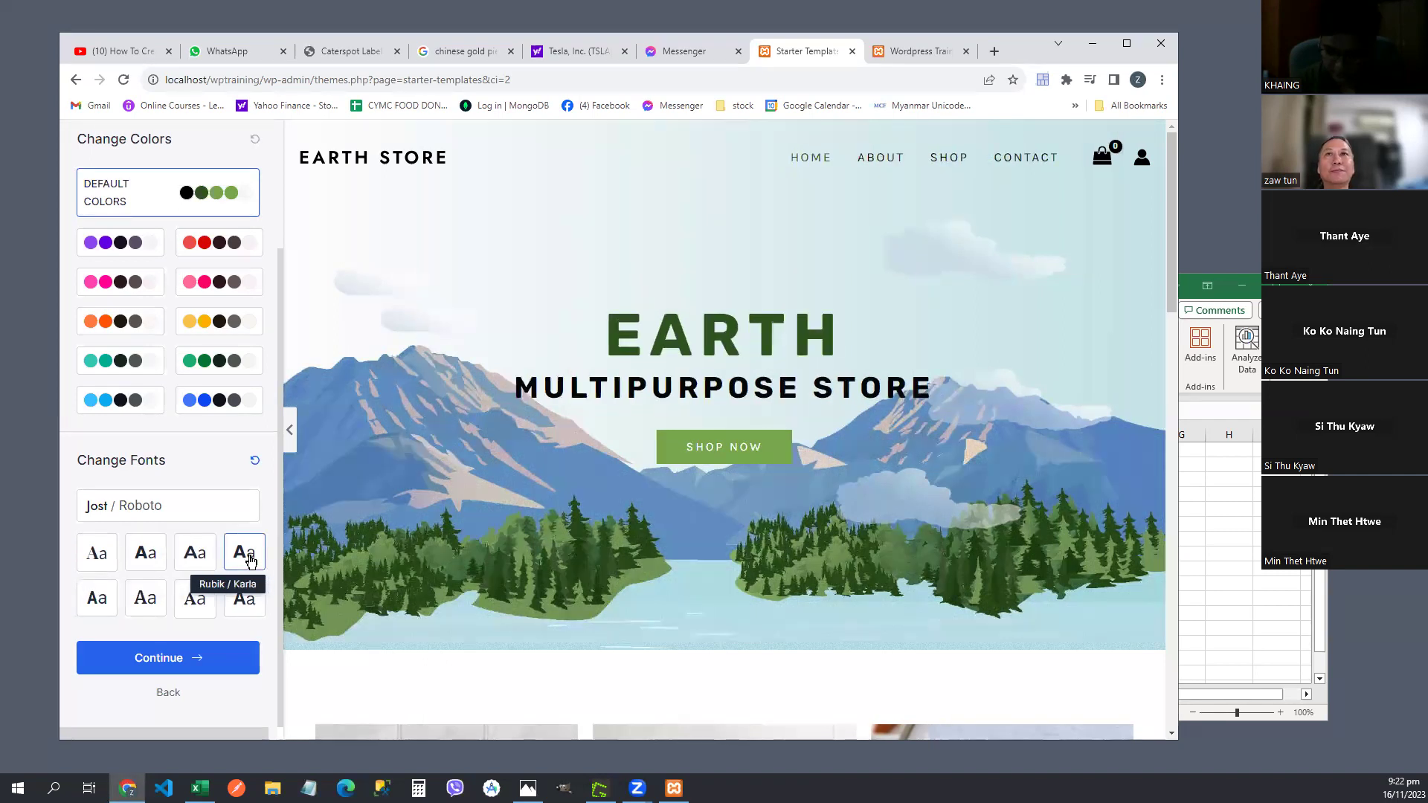
left_click(102, 606)
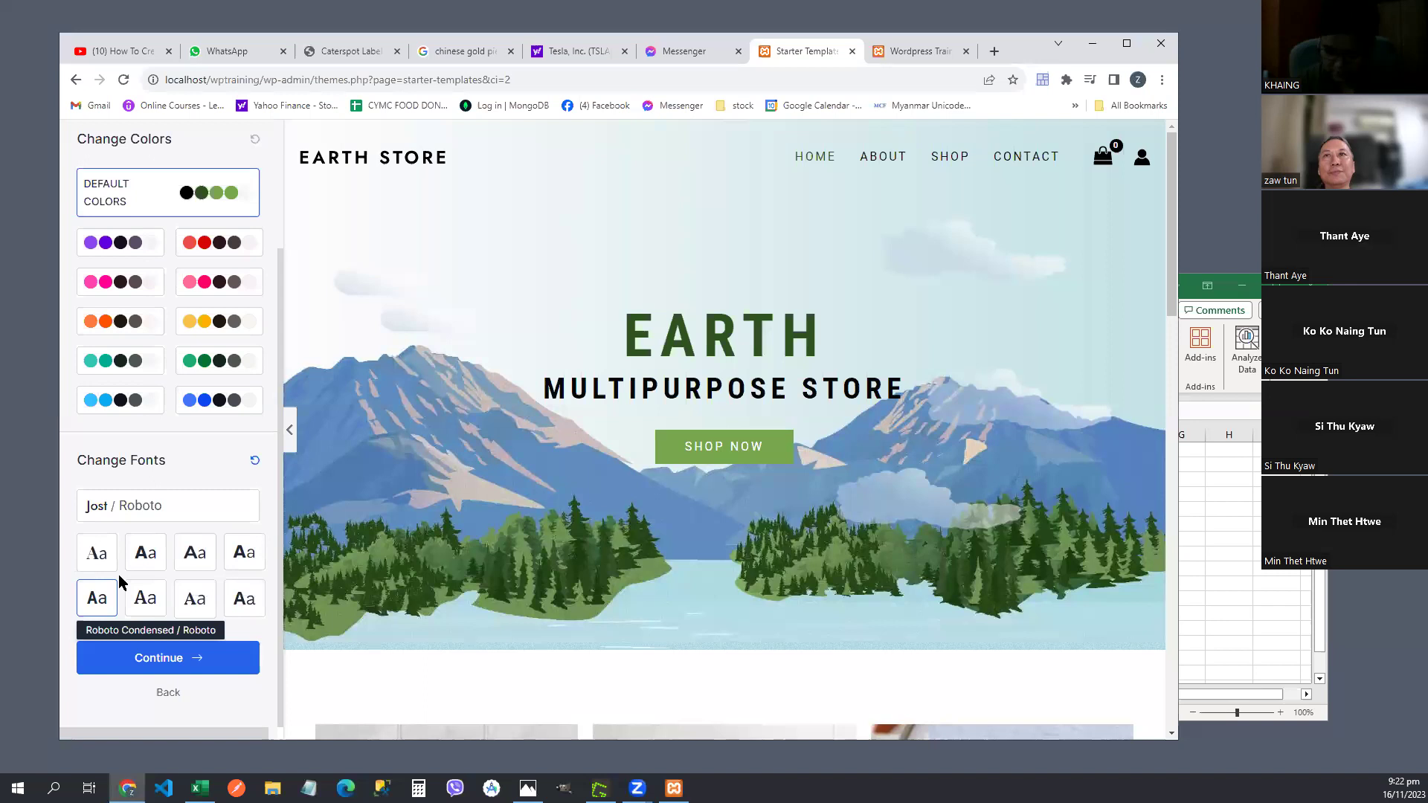
left_click(146, 603)
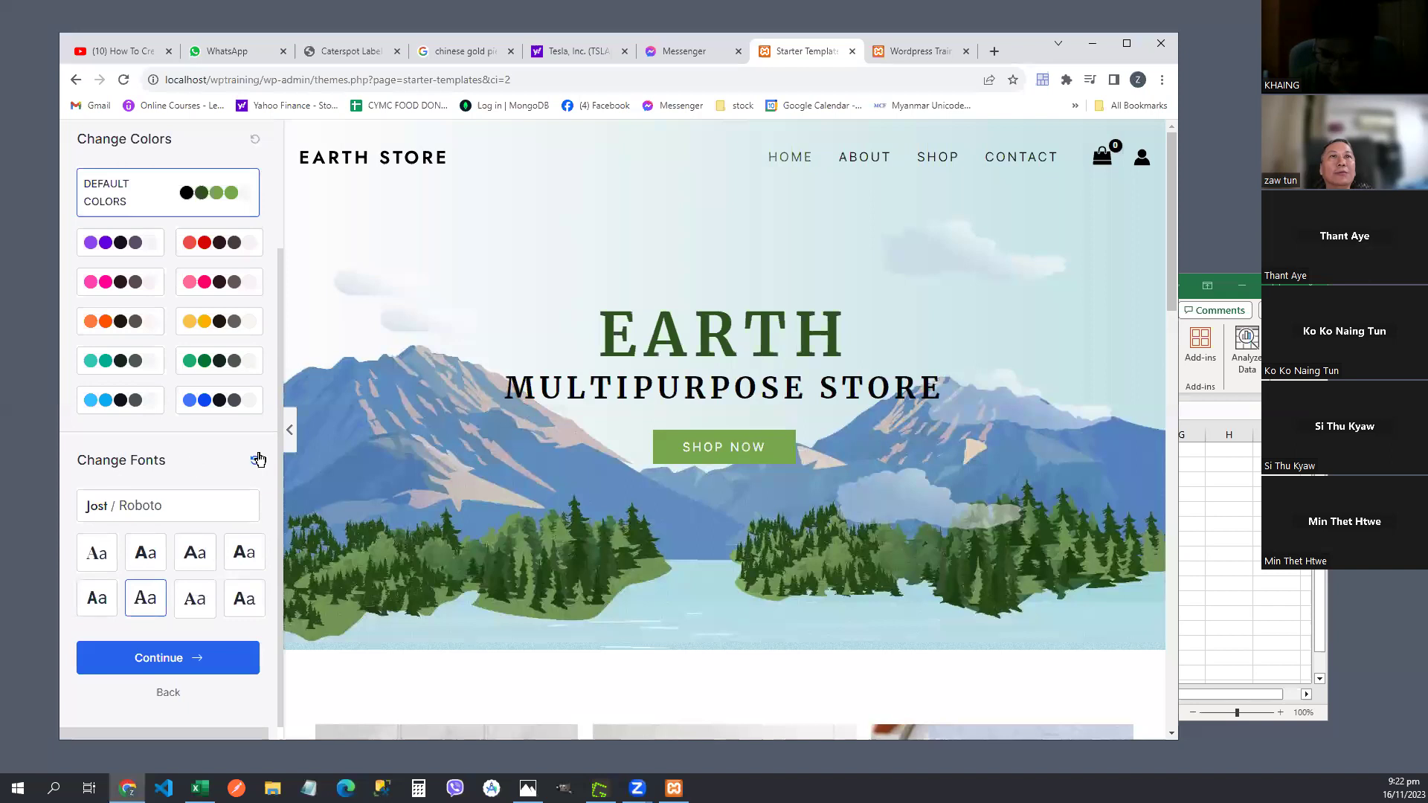
left_click(254, 460)
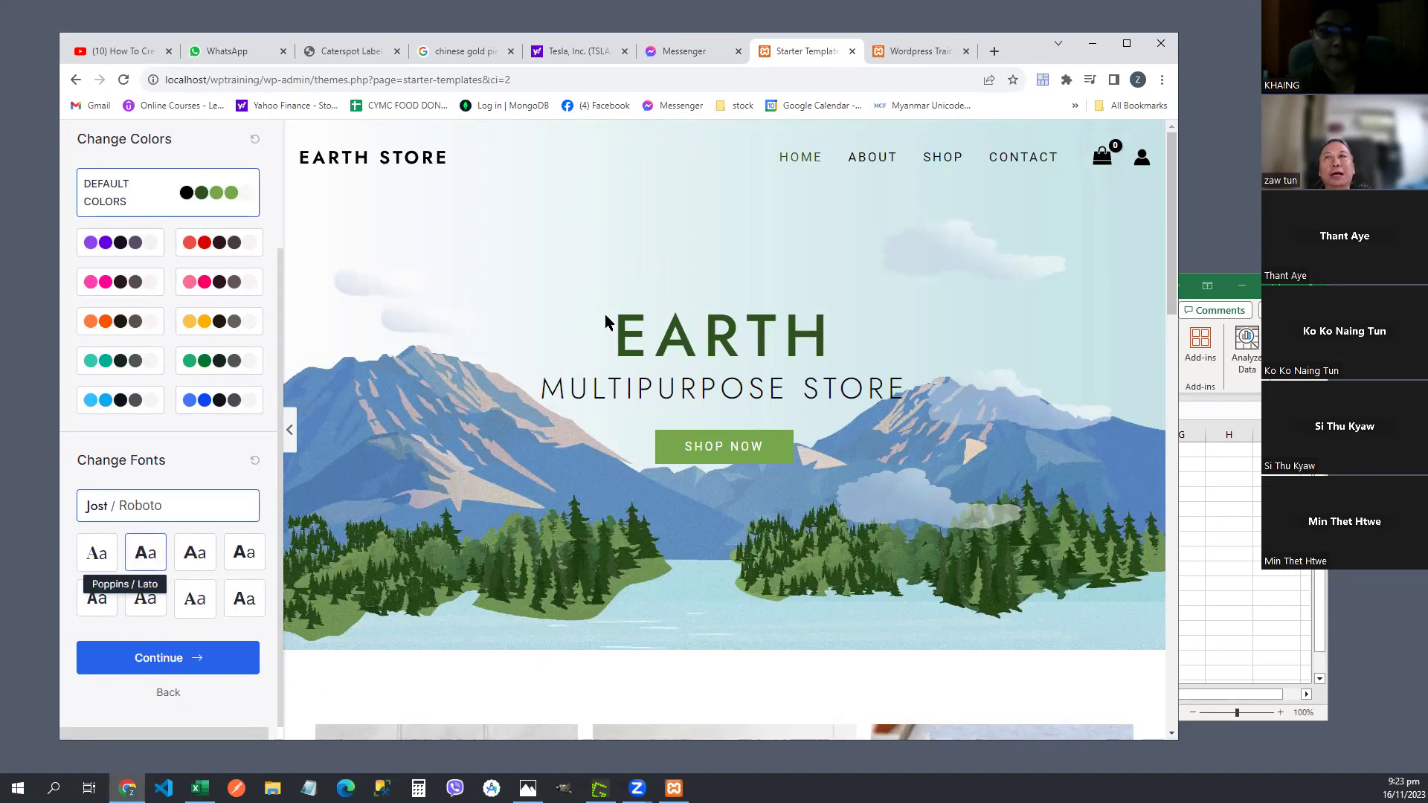
left_click_drag(1172, 301, 1148, 572)
left_click(85, 550)
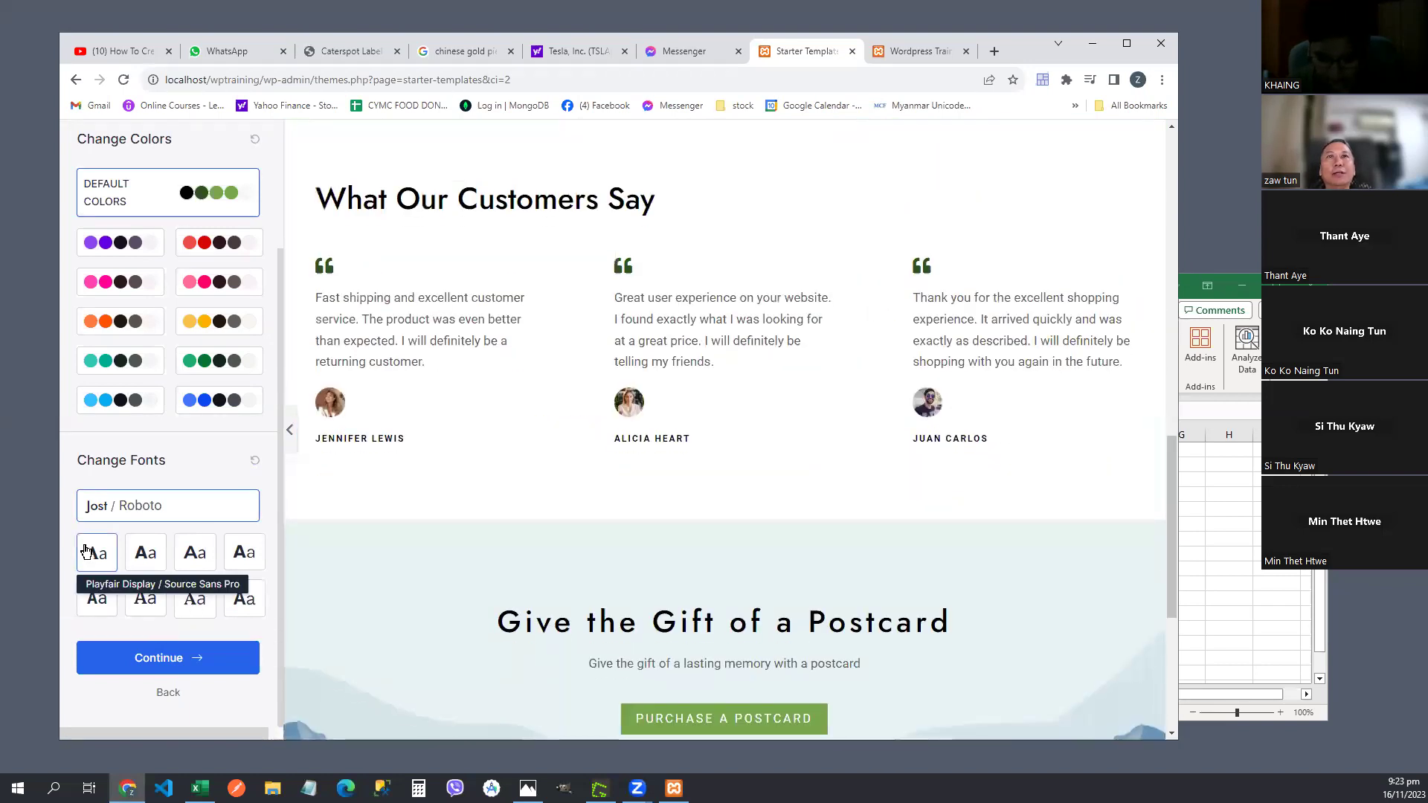
left_click(143, 565)
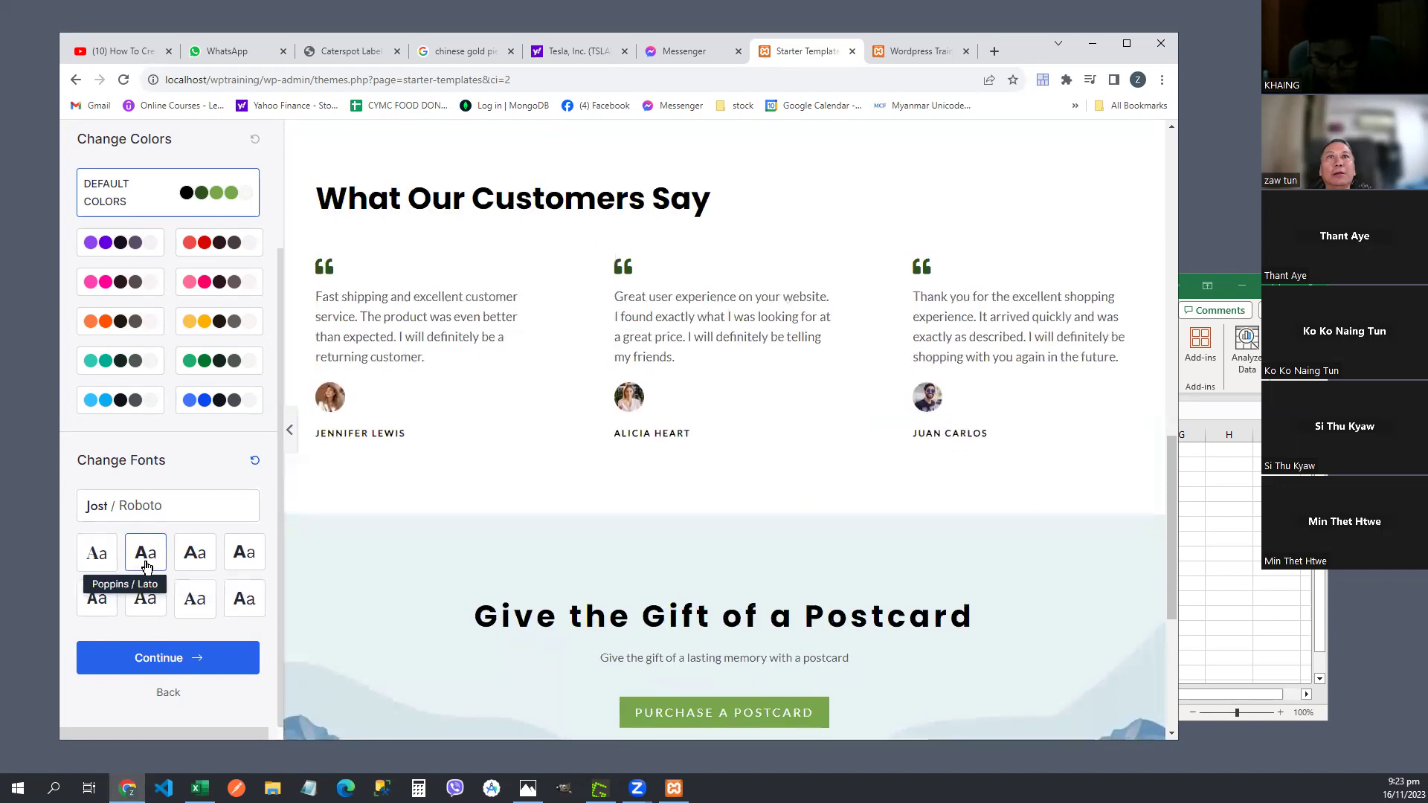
left_click(184, 567)
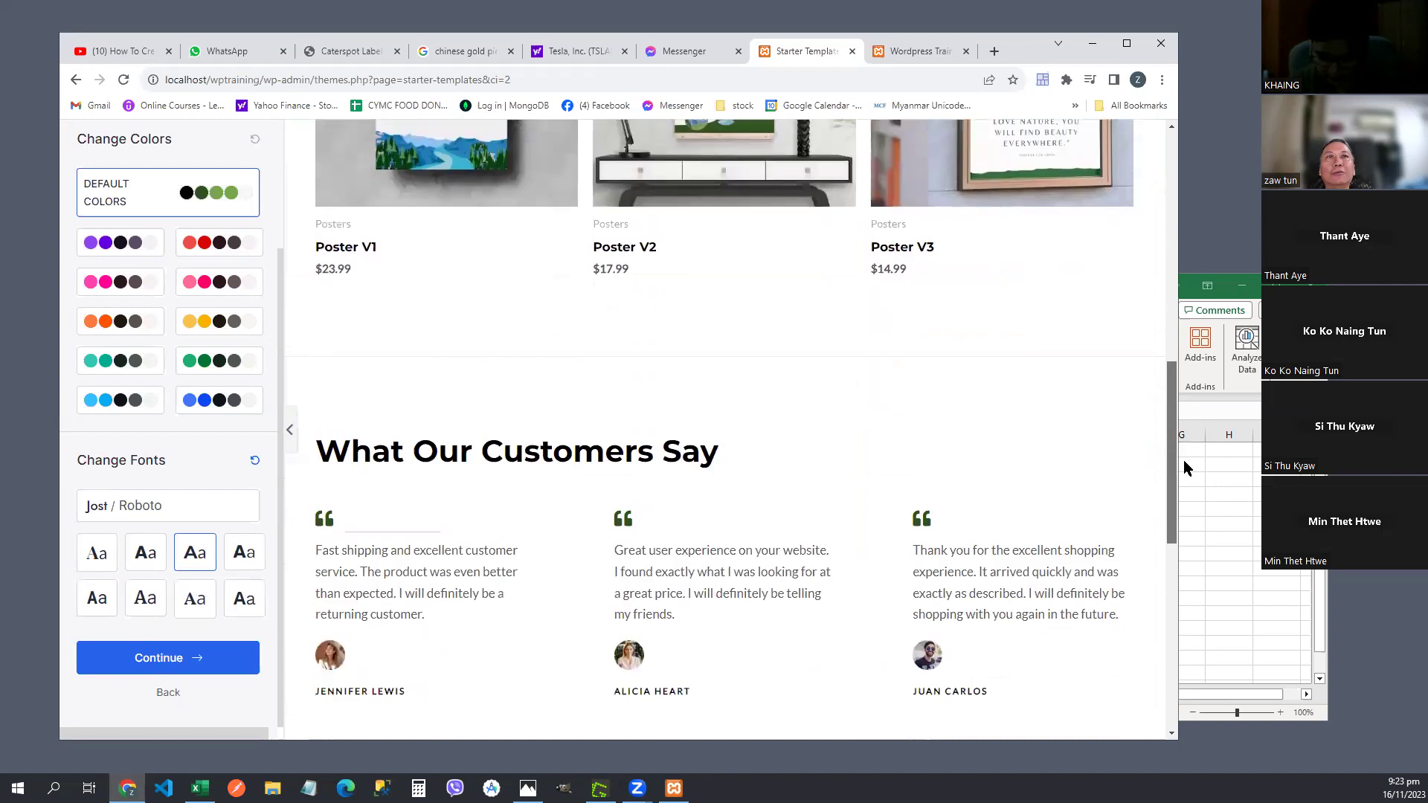
left_click(124, 246)
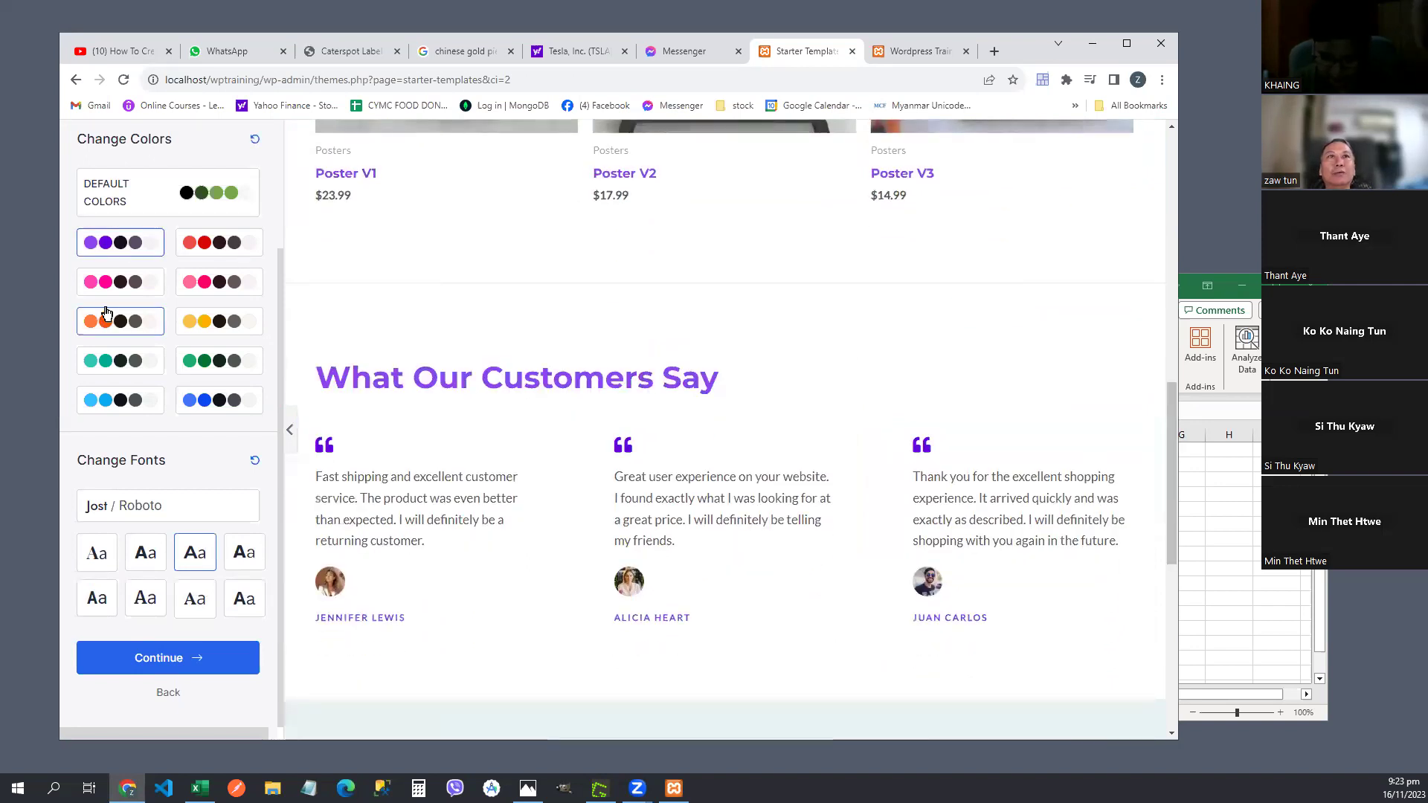
left_click(174, 197)
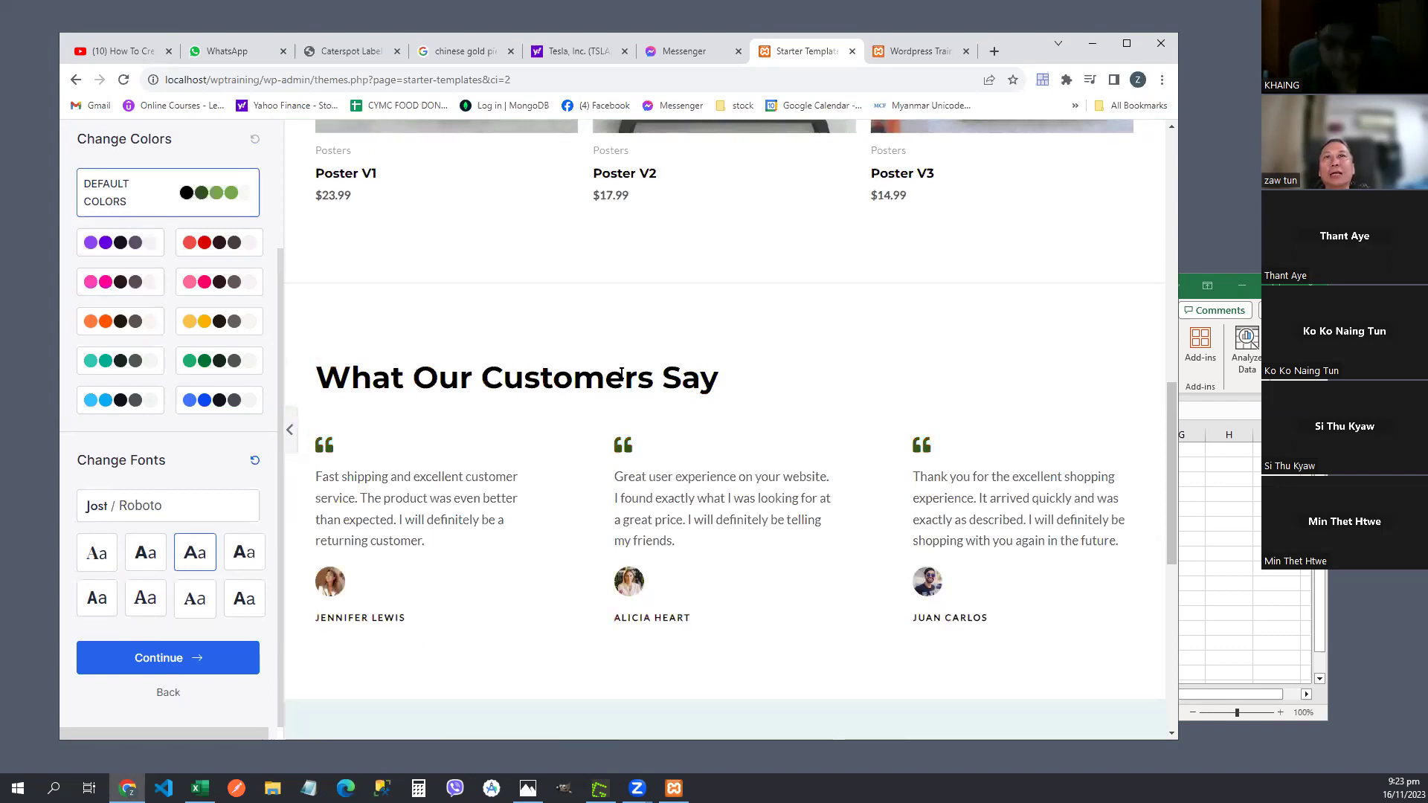
left_click_drag(621, 374, 316, 377)
left_click_drag(729, 380, 705, 449)
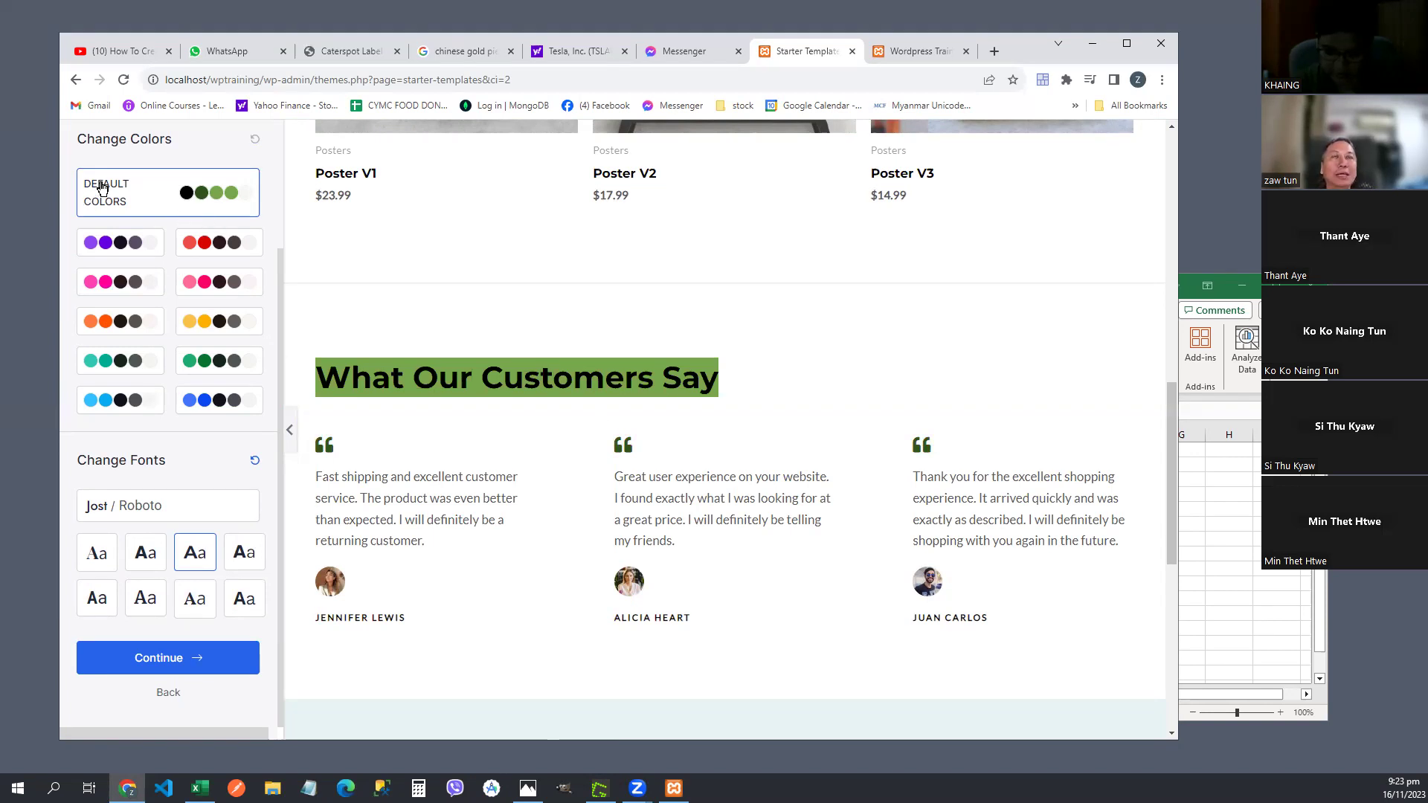
left_click(347, 338)
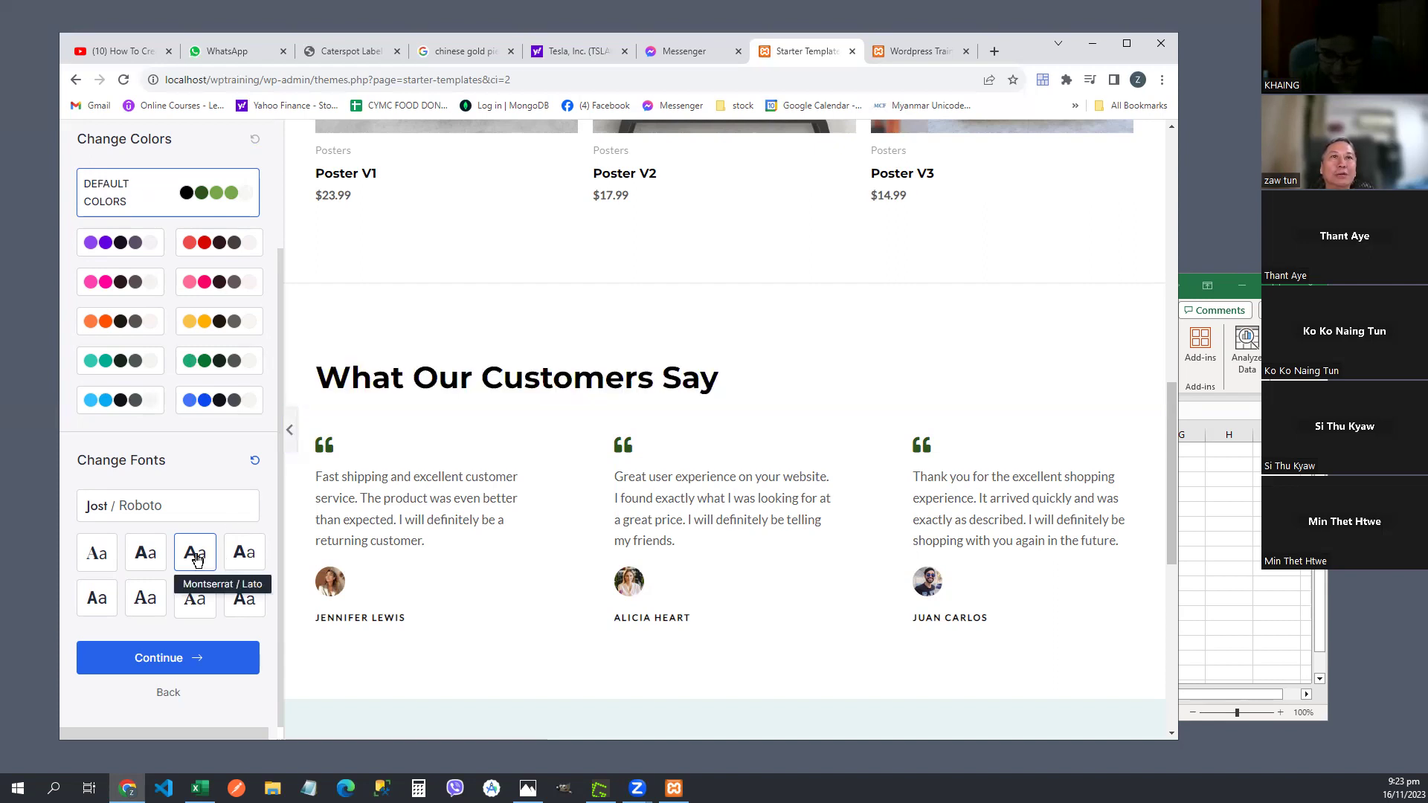
left_click(147, 558)
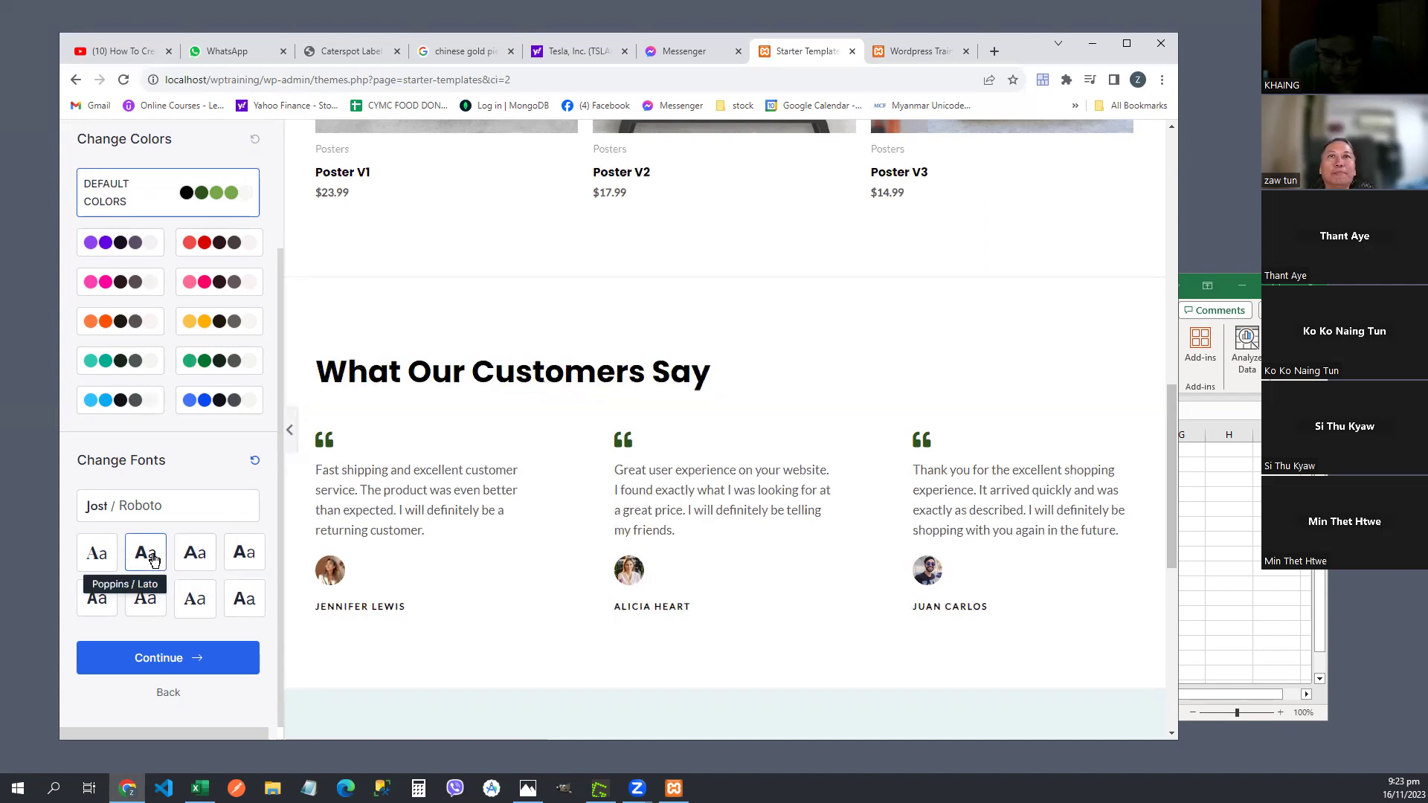
left_click(253, 463)
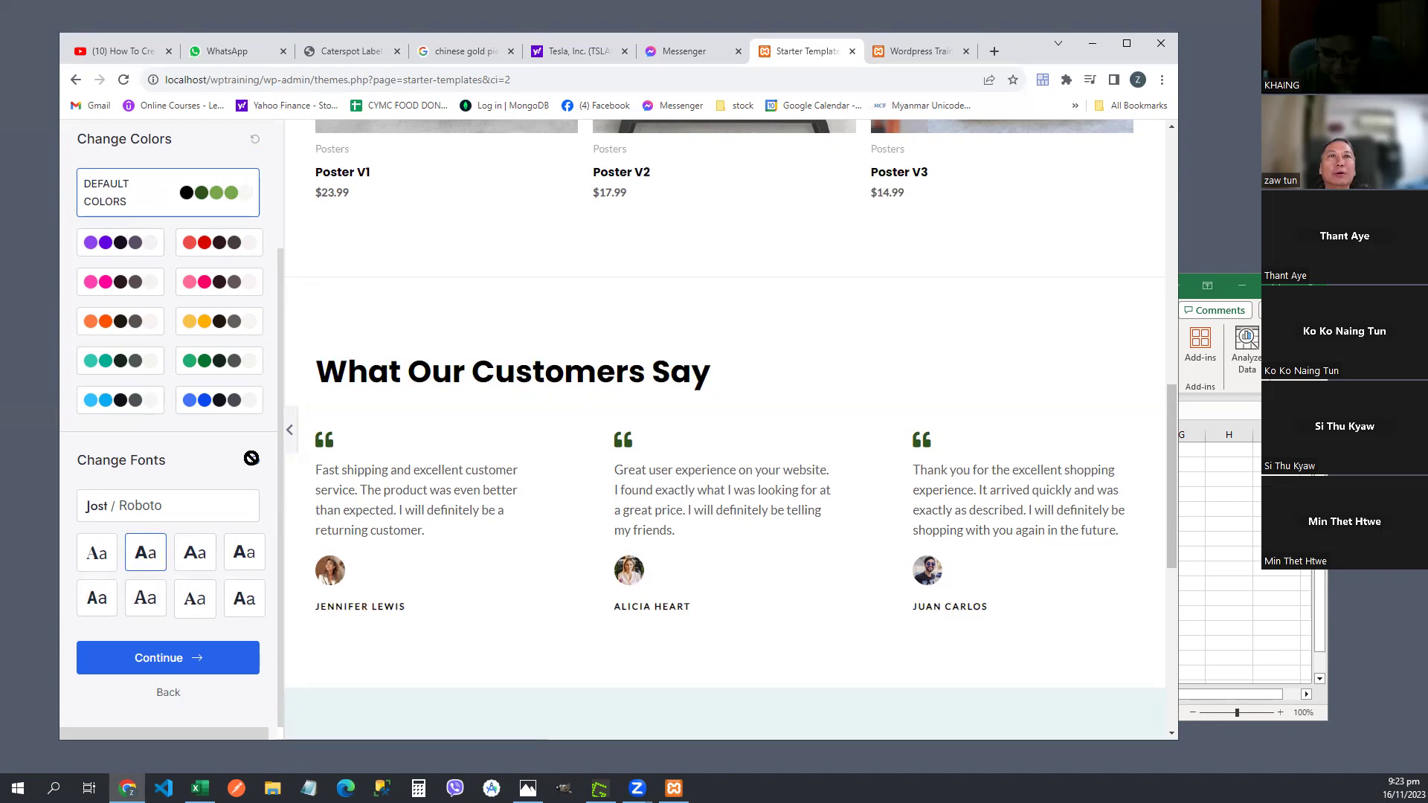
left_click_drag(1173, 423, 1183, 269)
scroll(503, 367, "down", 1)
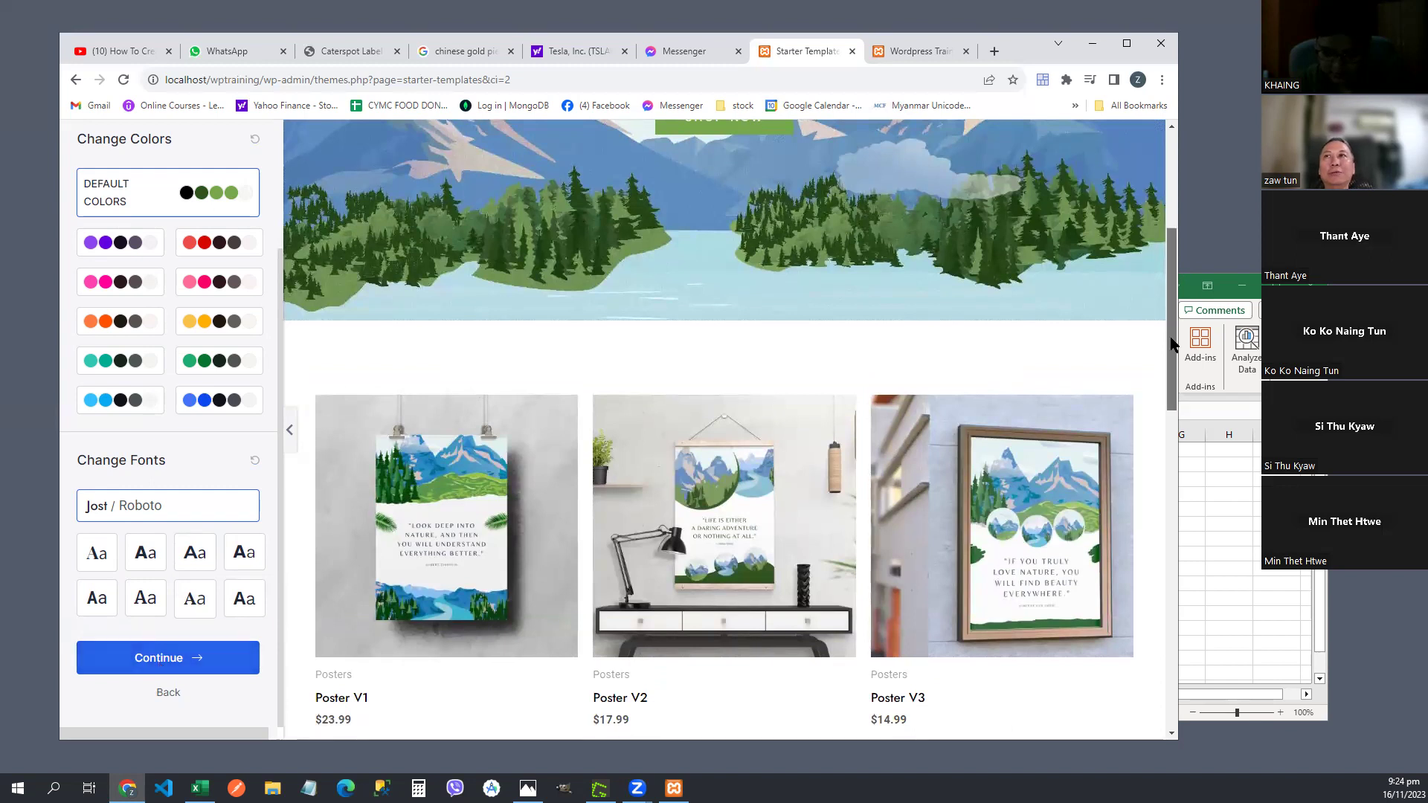
scroll(1136, 310, "up", 5)
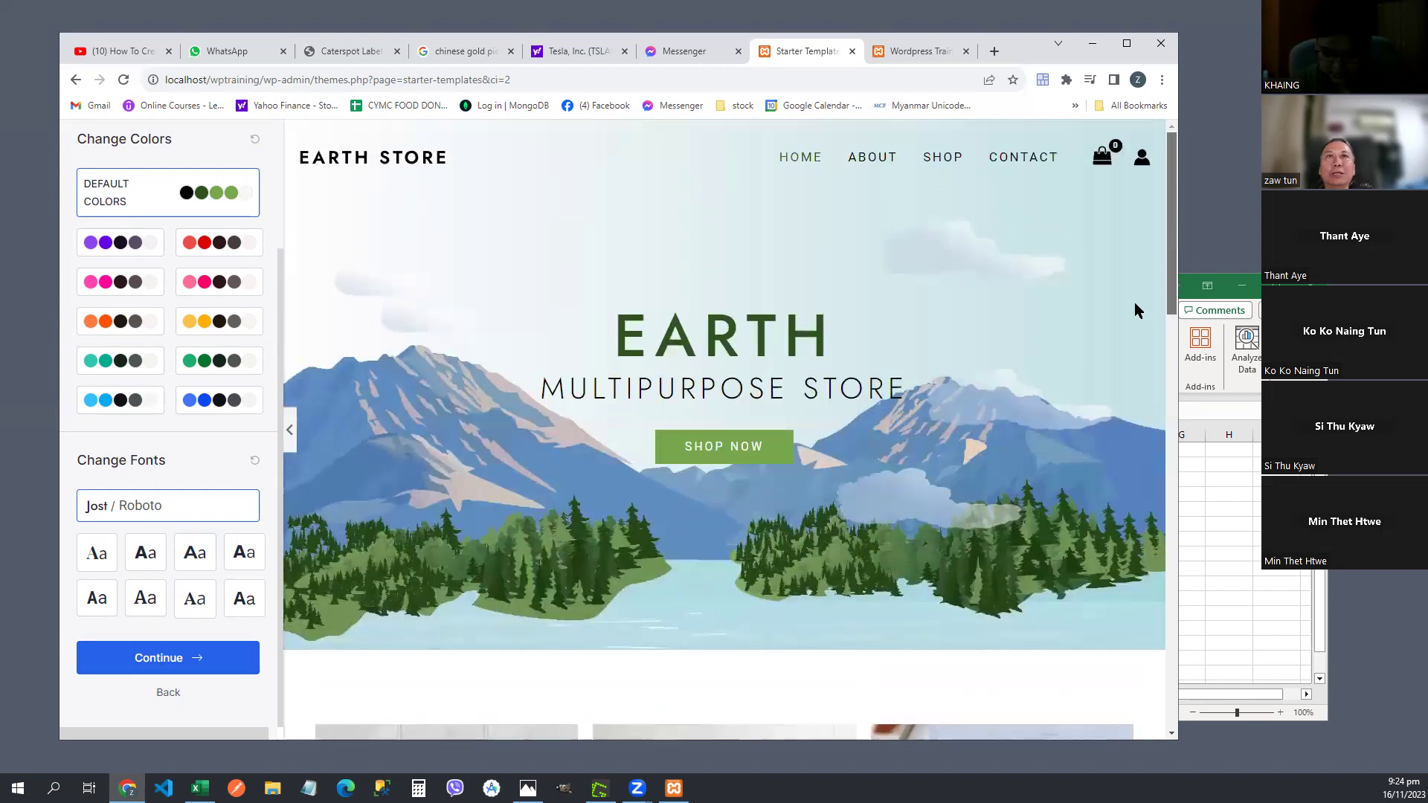
- On the final details step, enter your first name and work email address
left_click(134, 668)
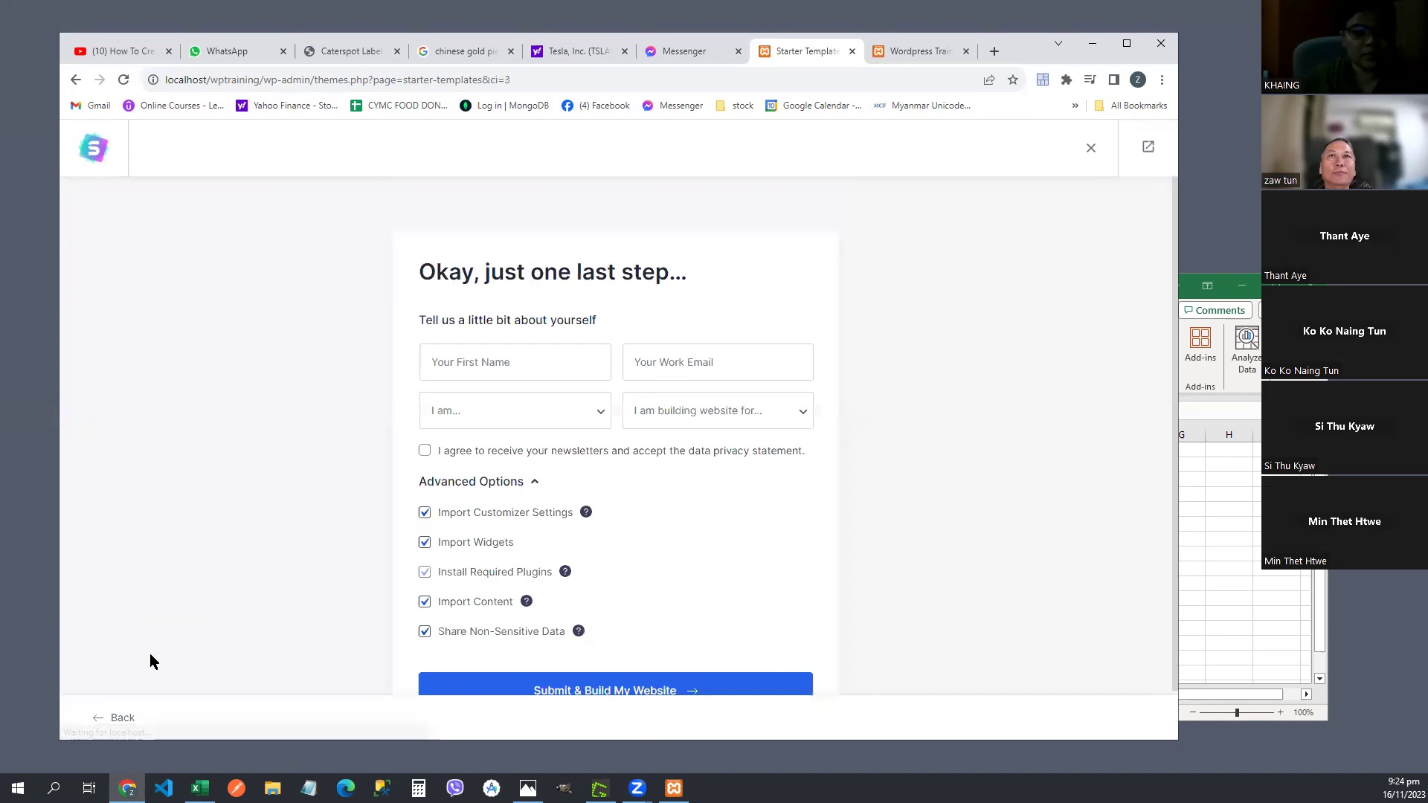
scroll(963, 387, "down", 2)
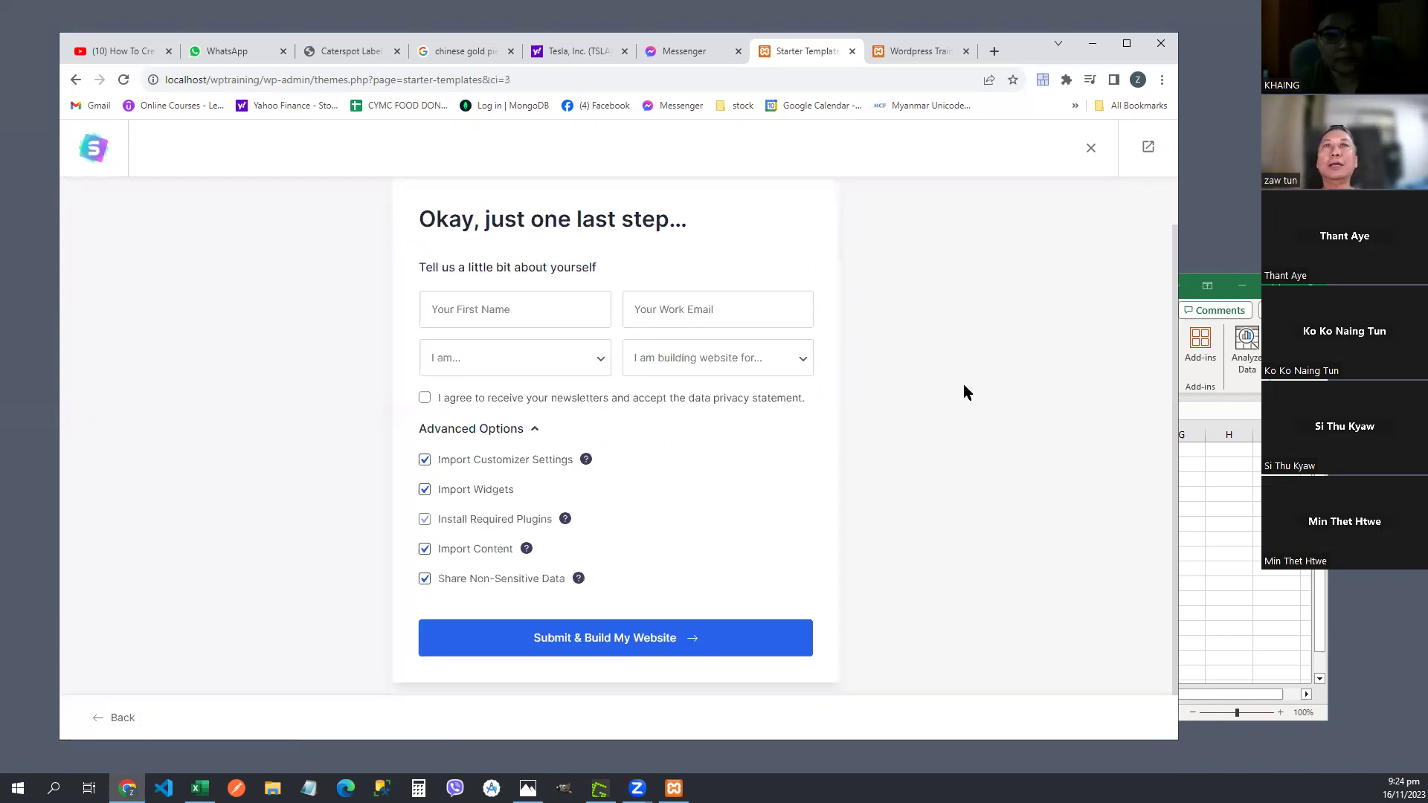
left_click(521, 313)
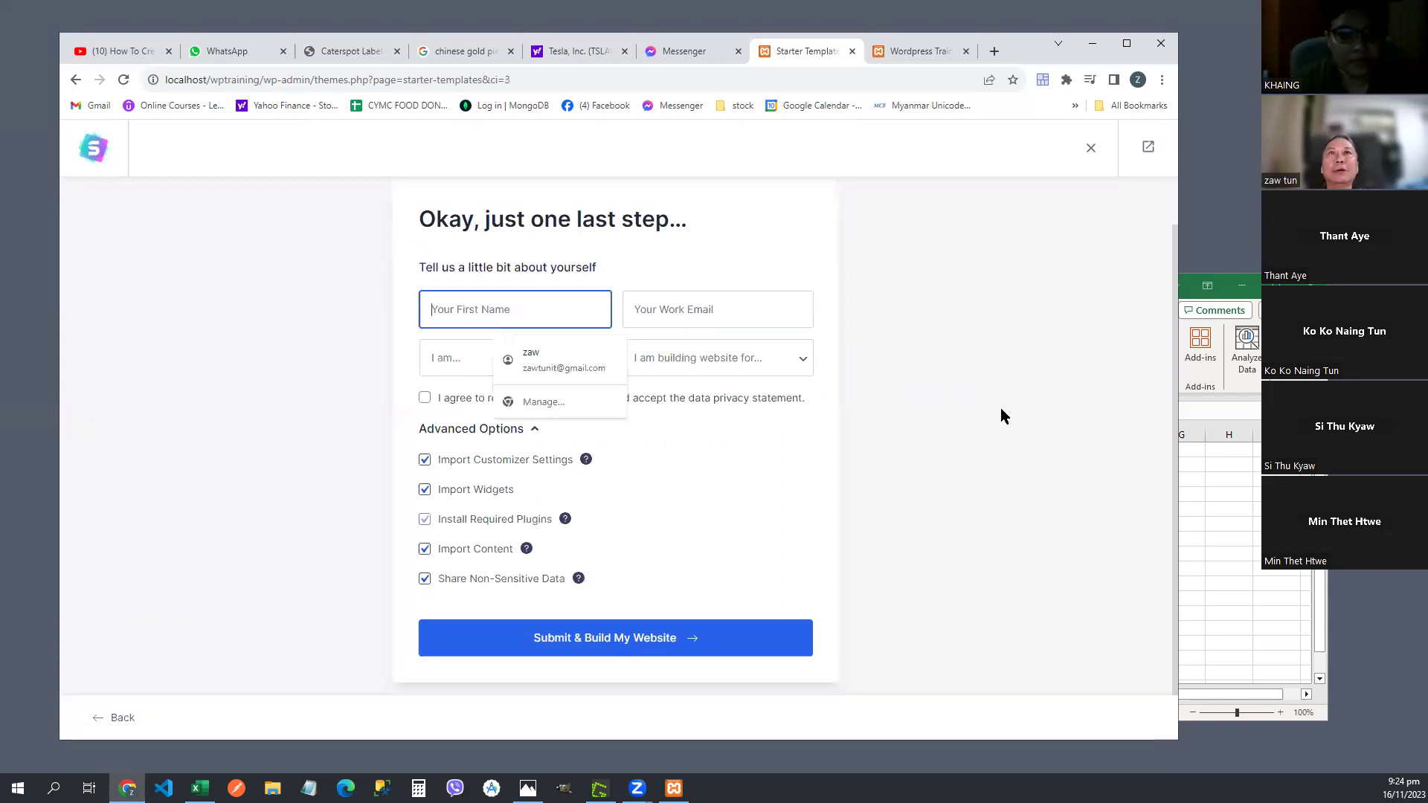
type("zaw tun")
key("Tab")
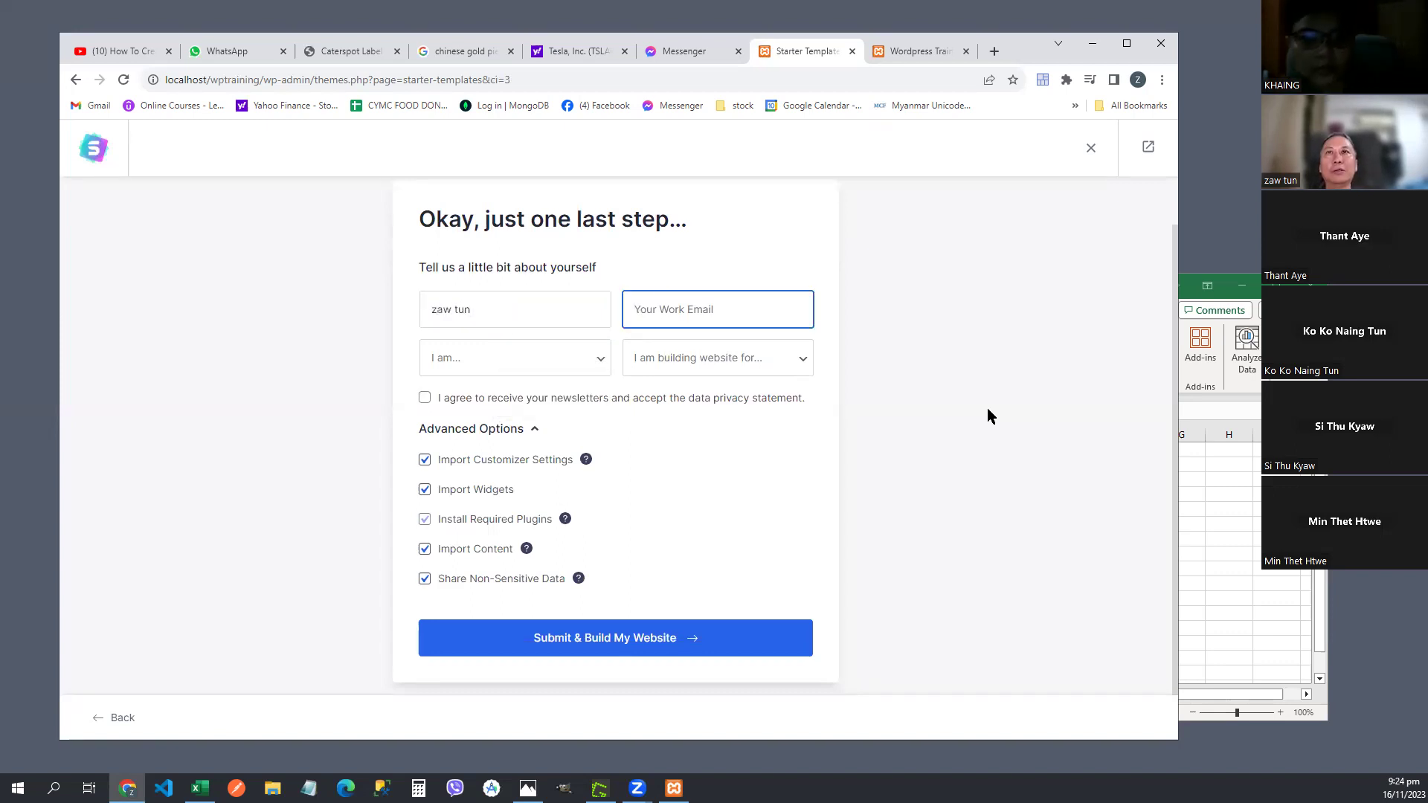
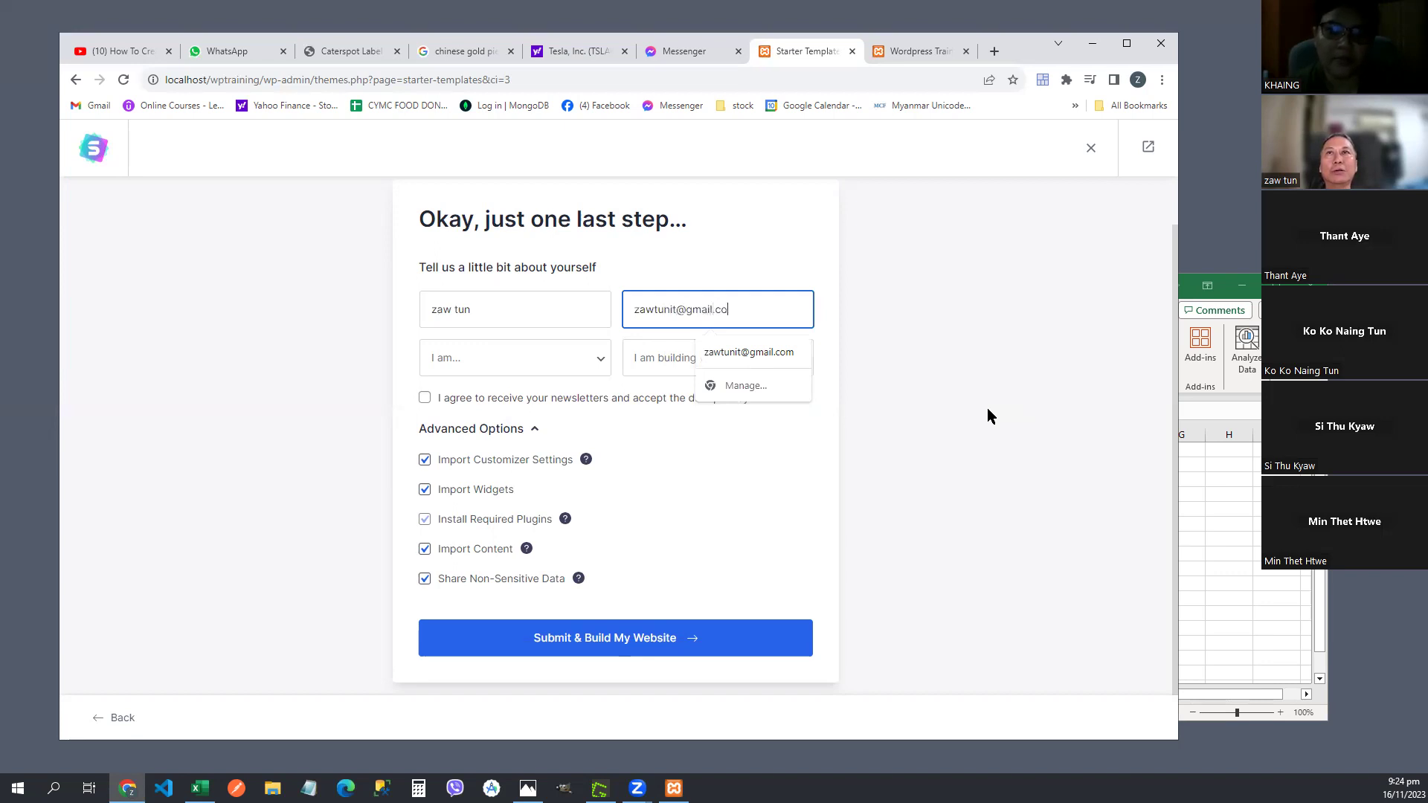
- Choose Beginner and Myself/My Company, then submit to build the website
left_click(596, 357)
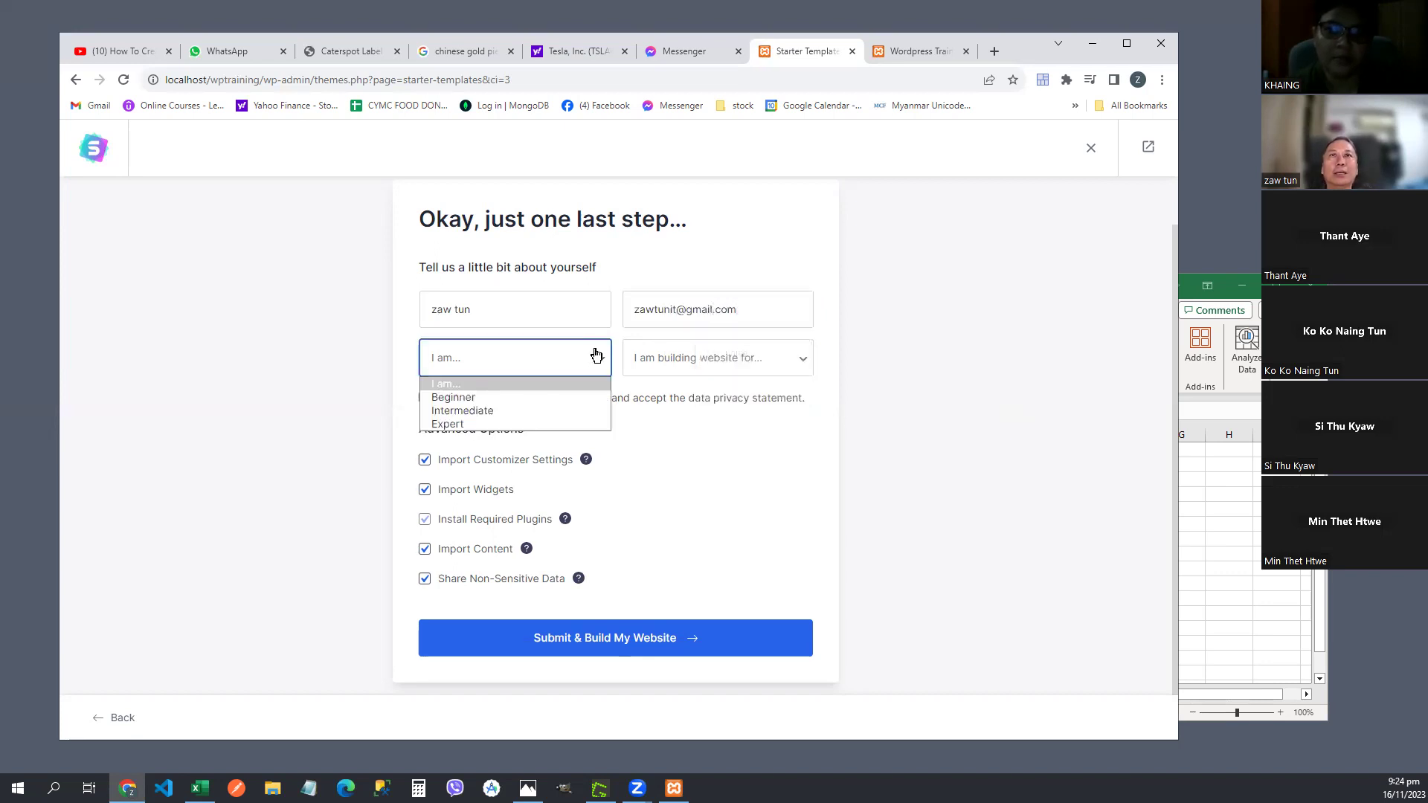
left_click(549, 396)
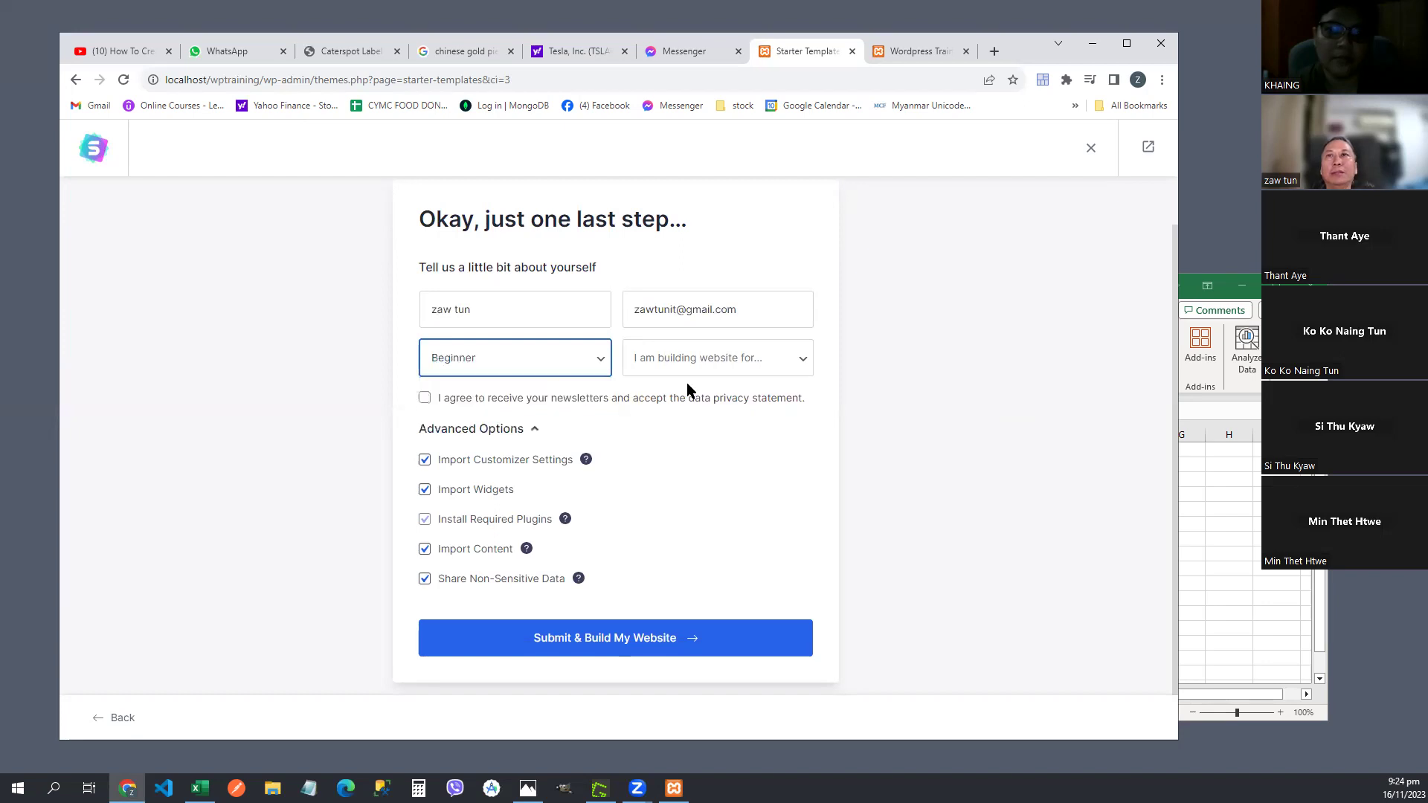
left_click(801, 363)
left_click(744, 399)
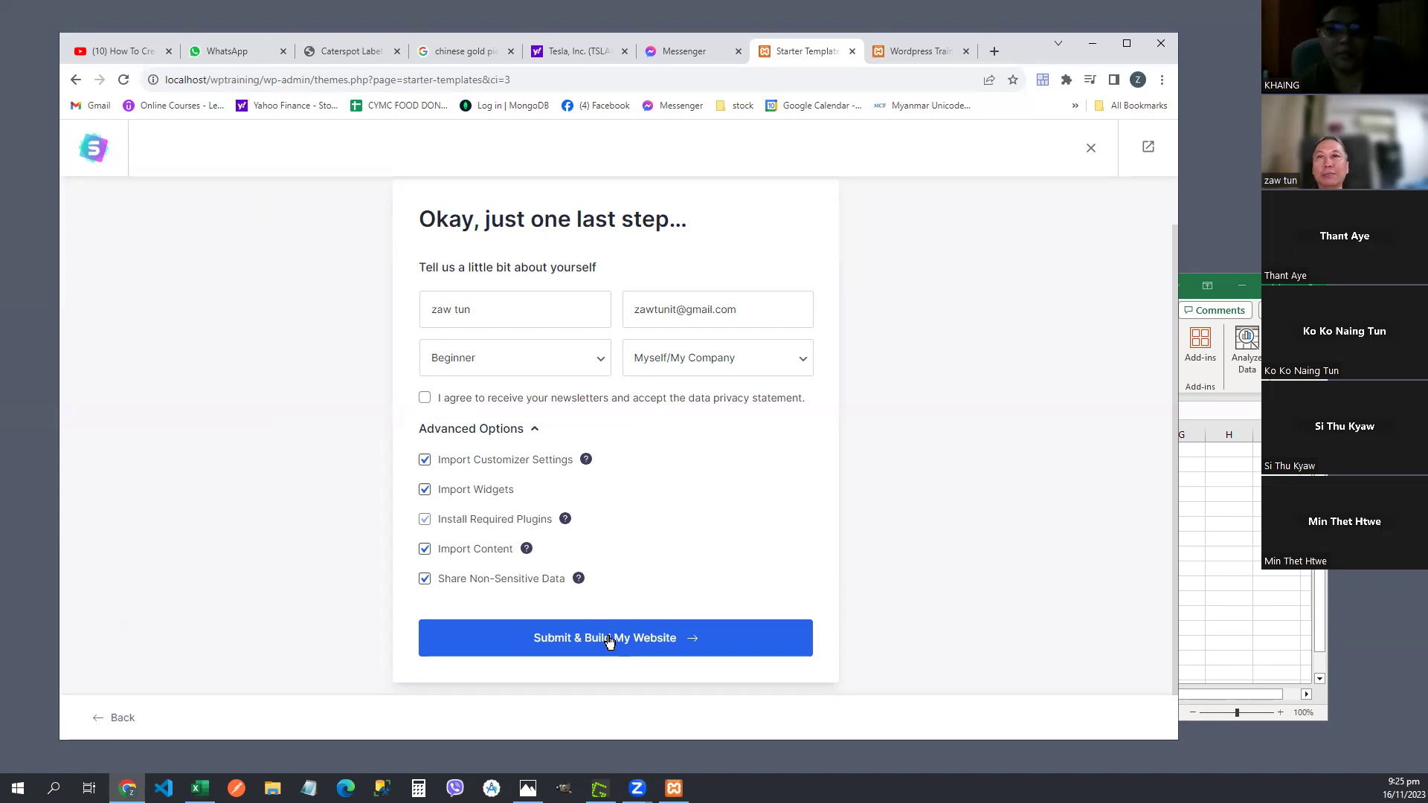
left_click(609, 637)
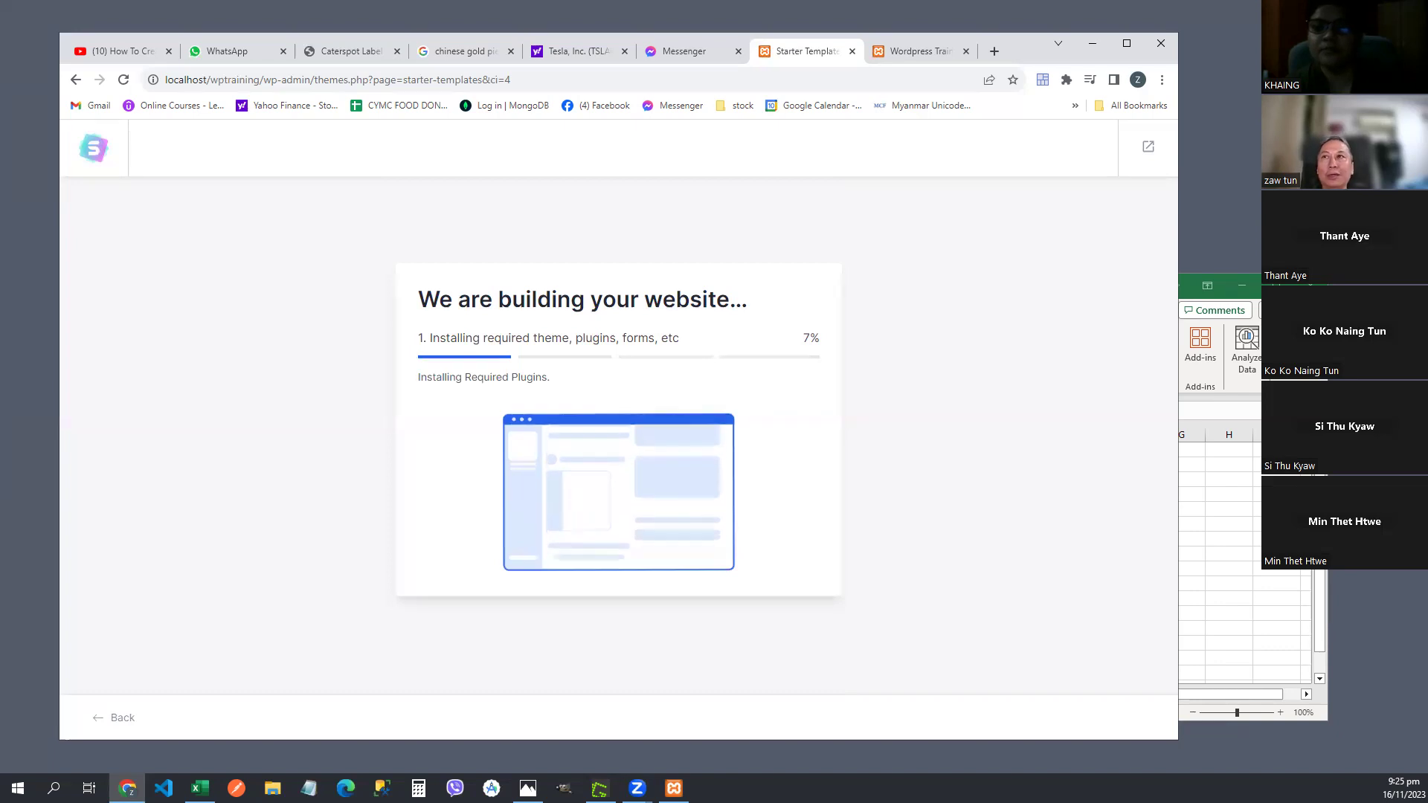
- Bring the Excel notes sheet forward and scroll down its site-building steps
left_click(1259, 562)
scroll(1030, 614, "down", 1)
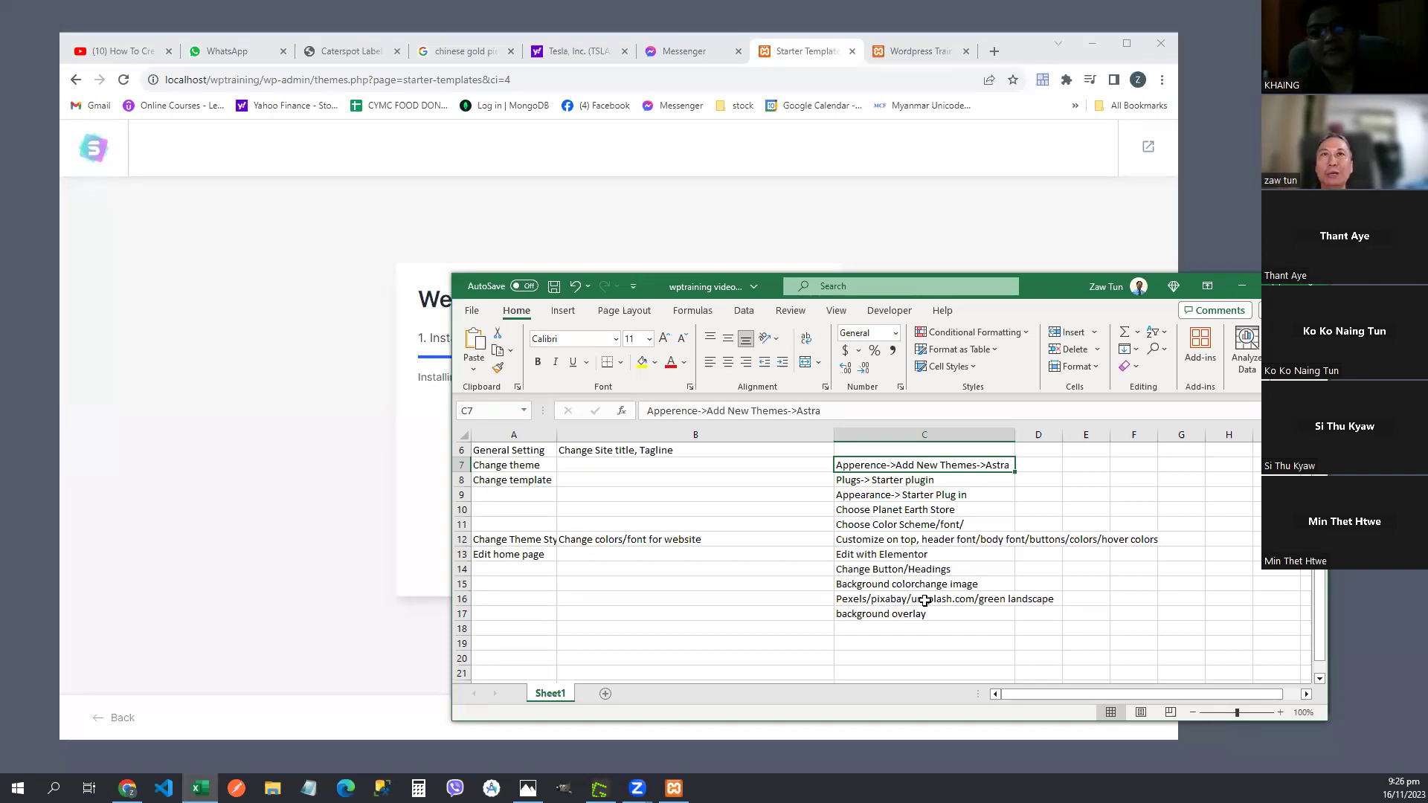
- Switch back to Chrome and wait for the build to reach 100%
left_click(164, 272)
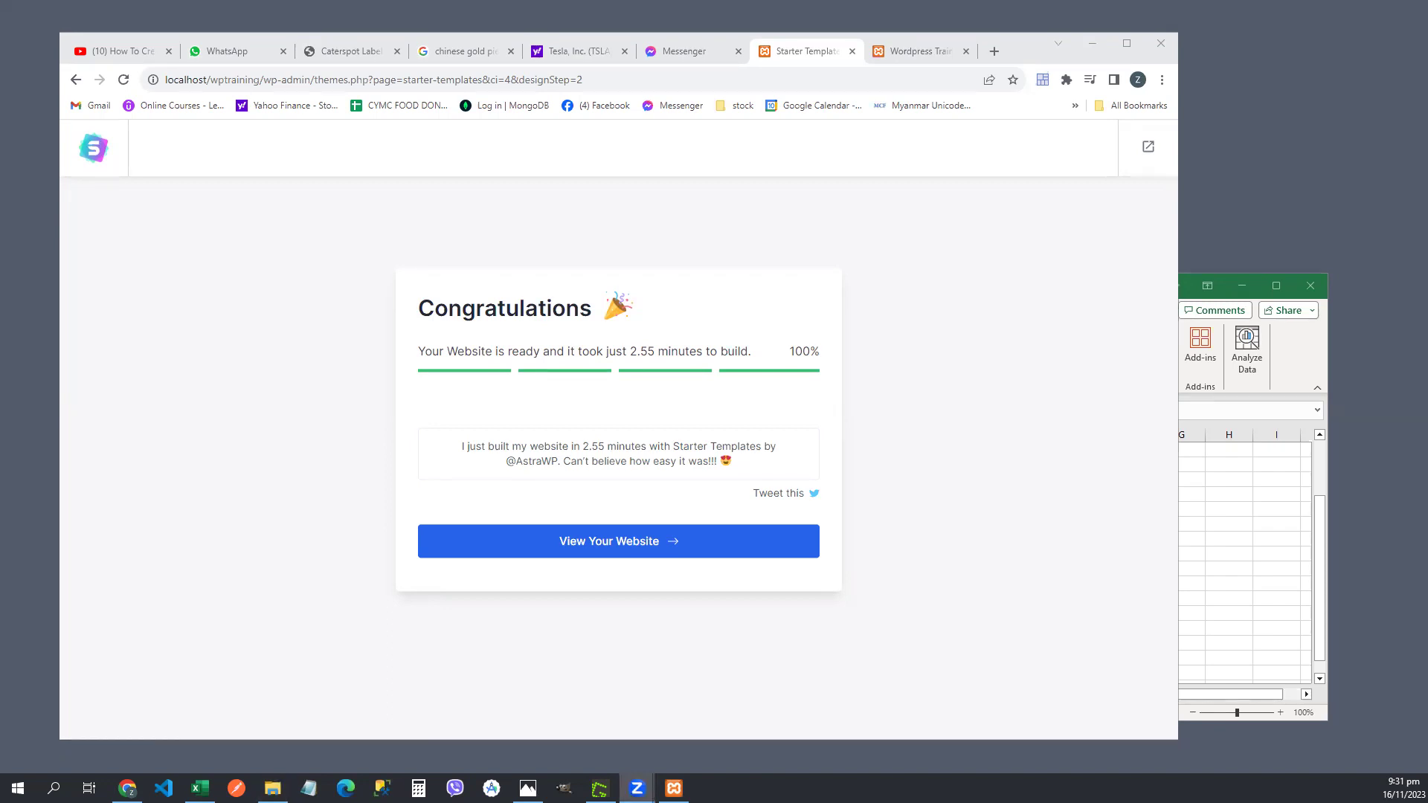
- Open the finished website, go to its home page, and reload the other site tab
left_click(596, 548)
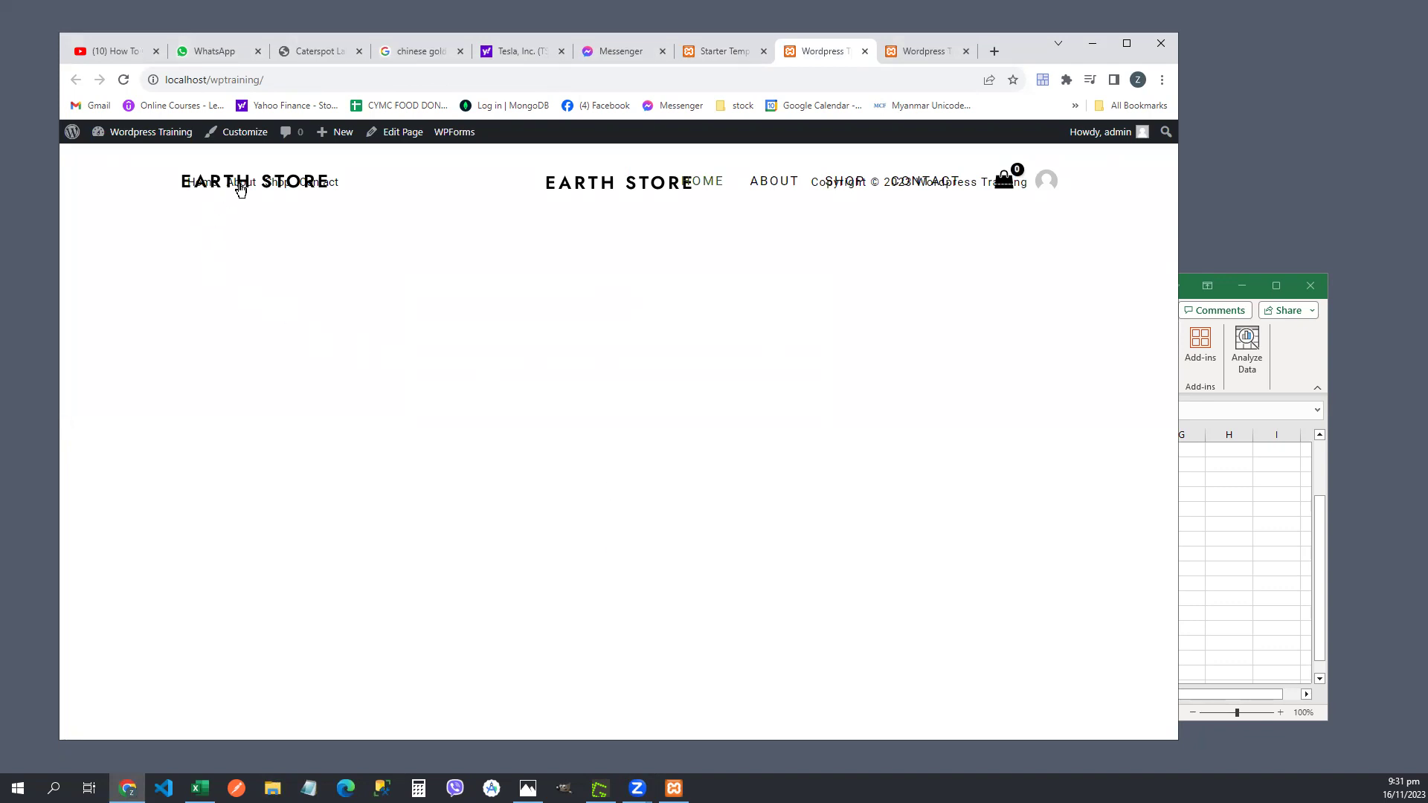
triple_click(507, 265)
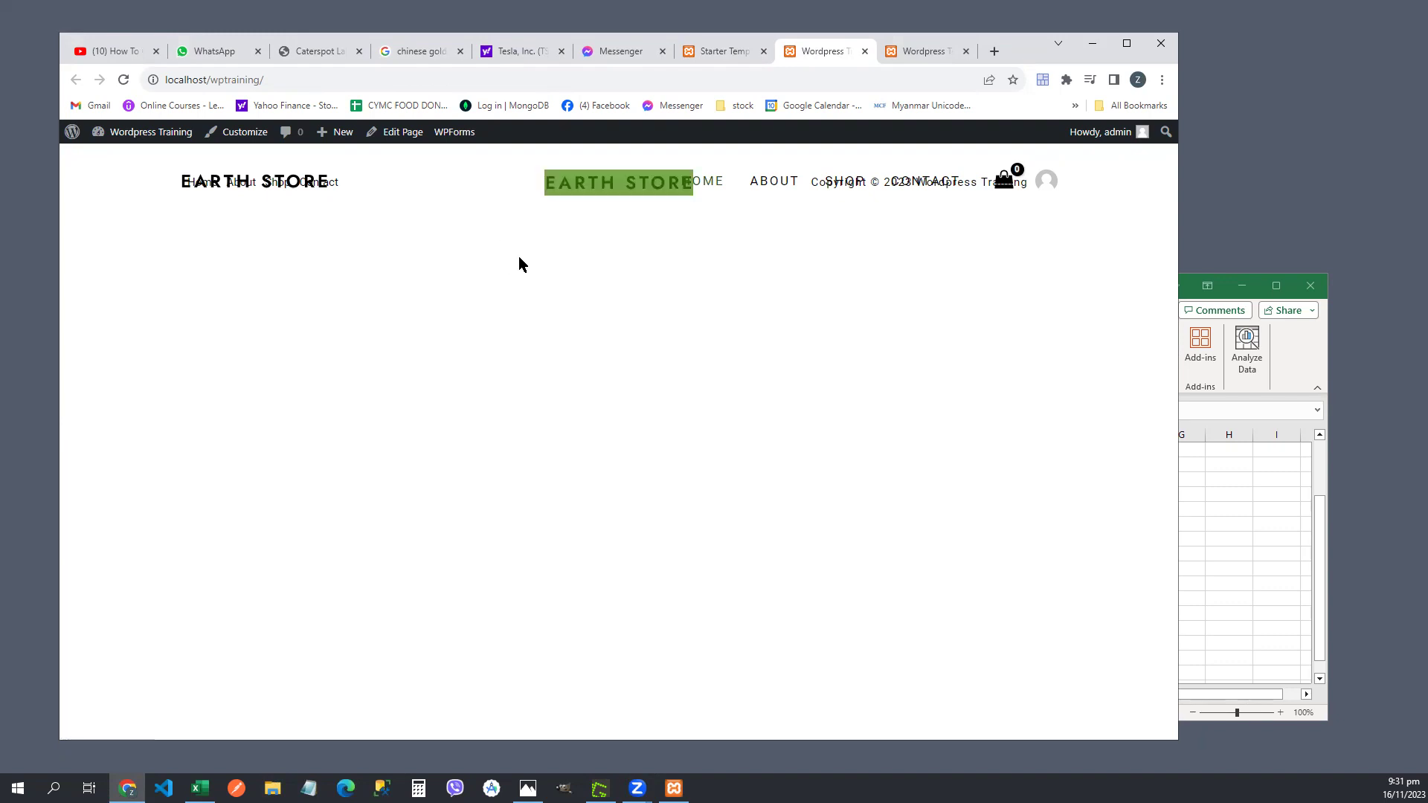
left_click(721, 216)
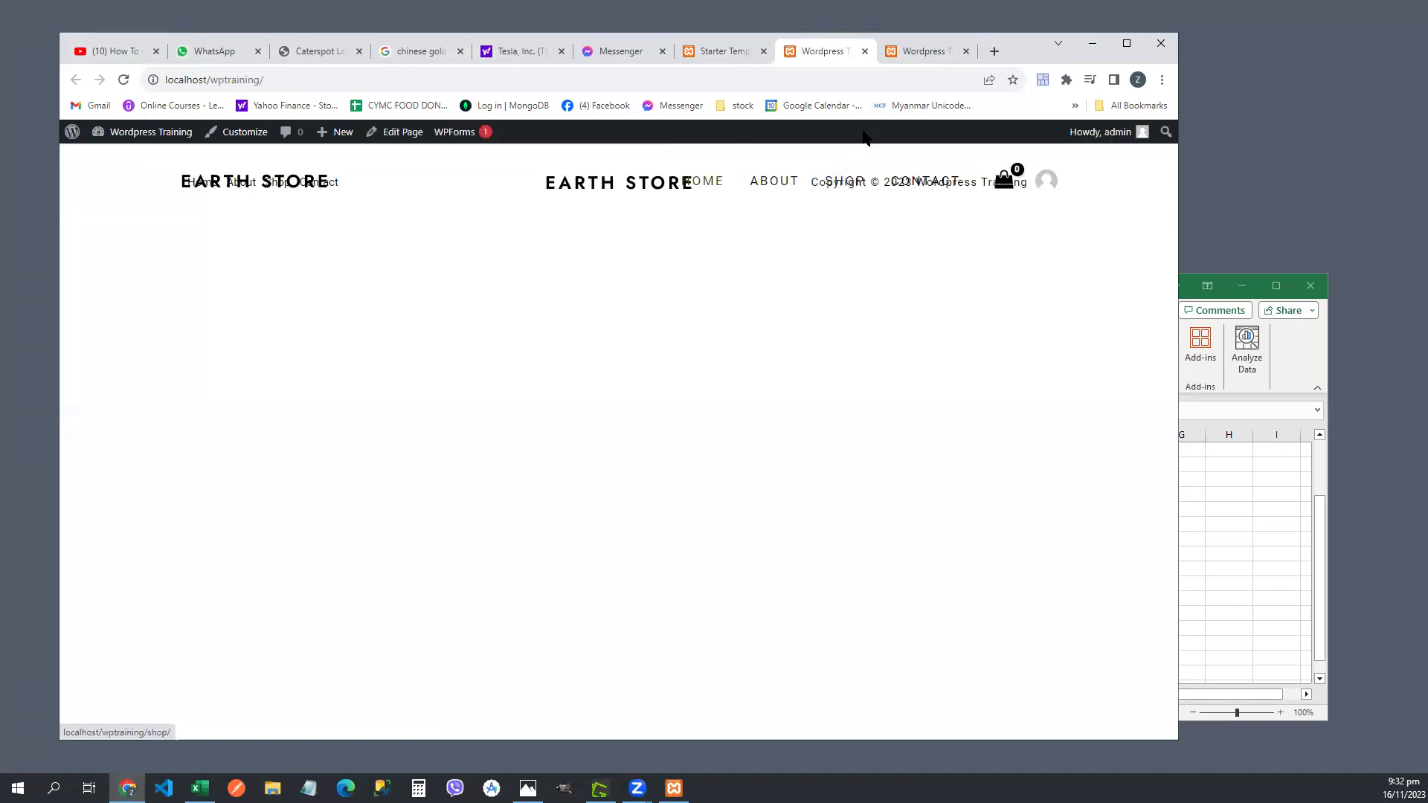
left_click(899, 50)
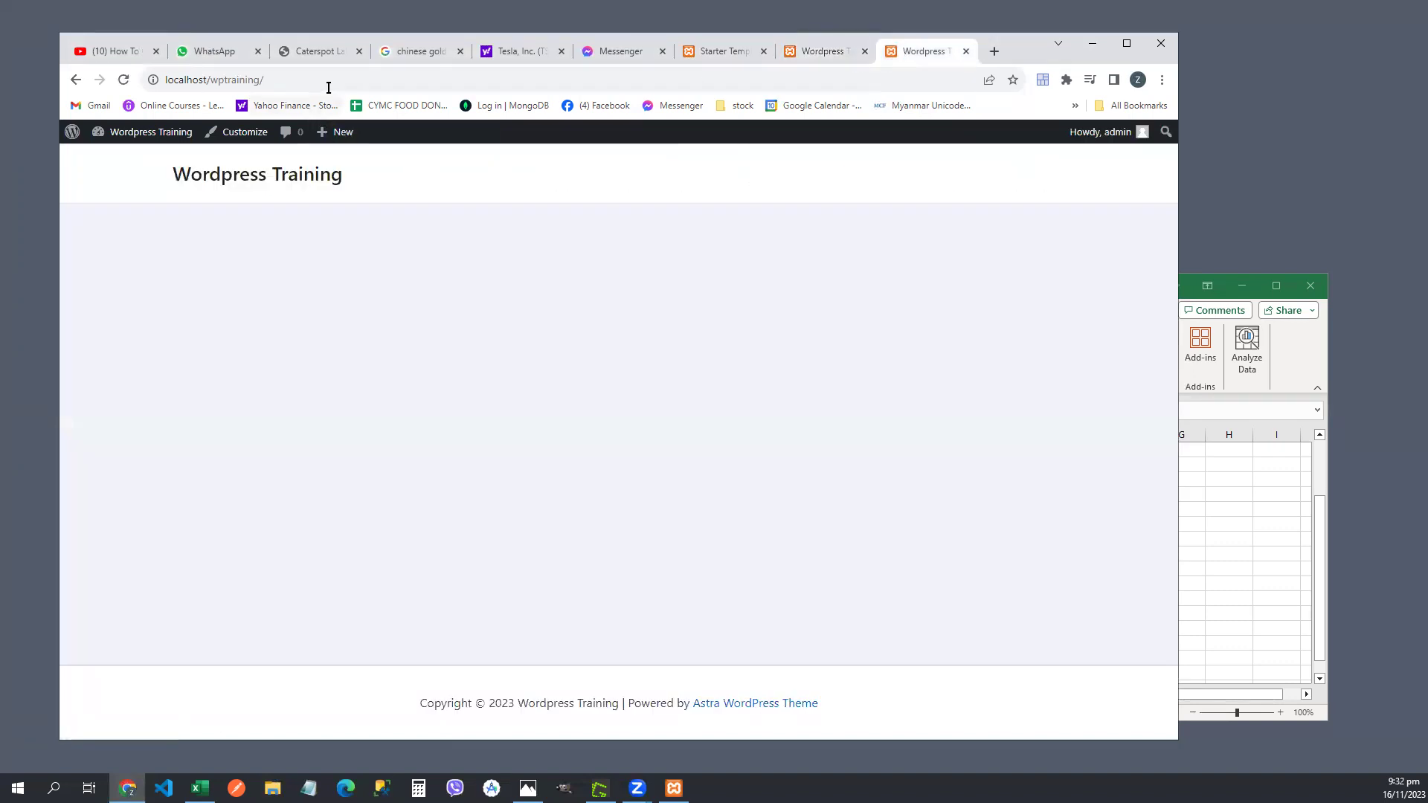
left_click(350, 78)
left_click(362, 79)
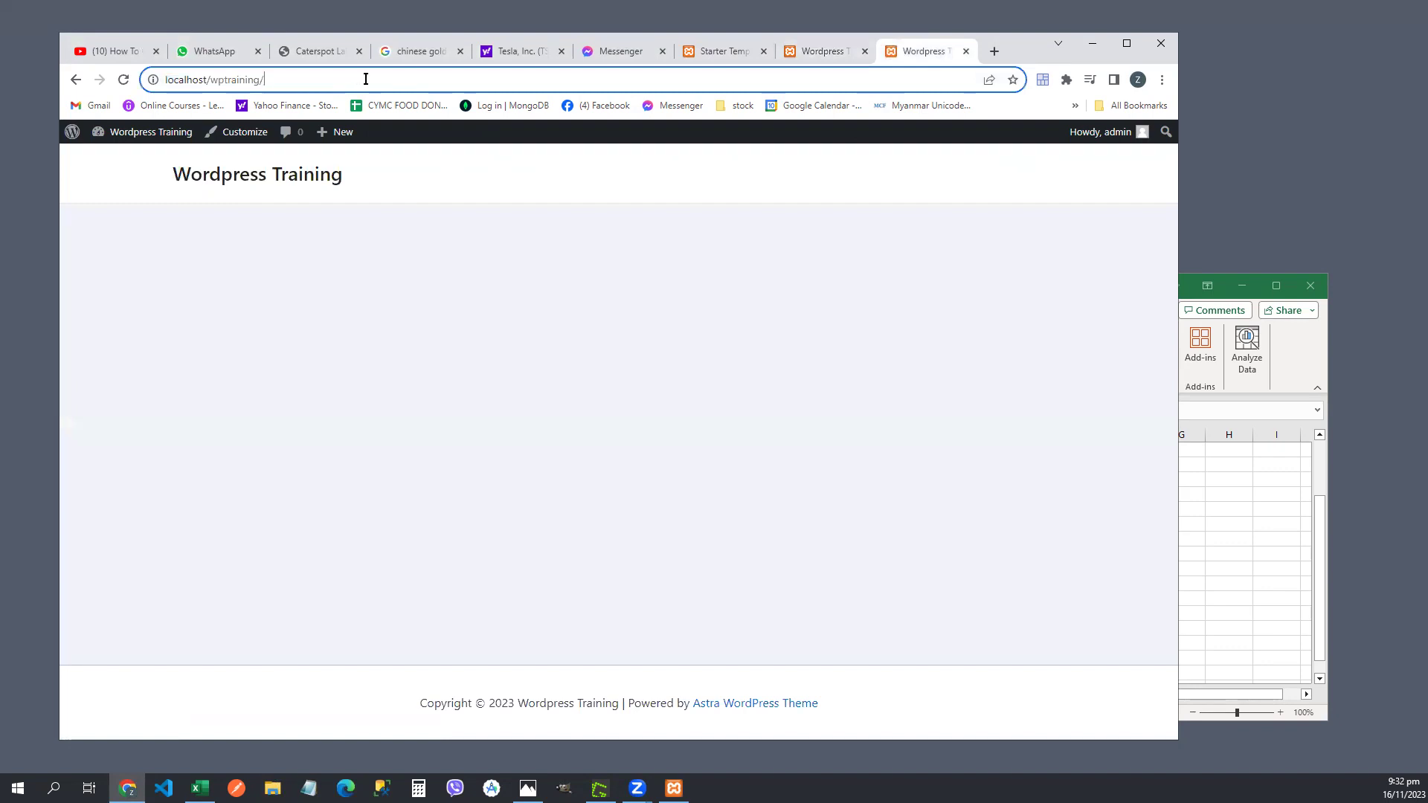
key("Return")
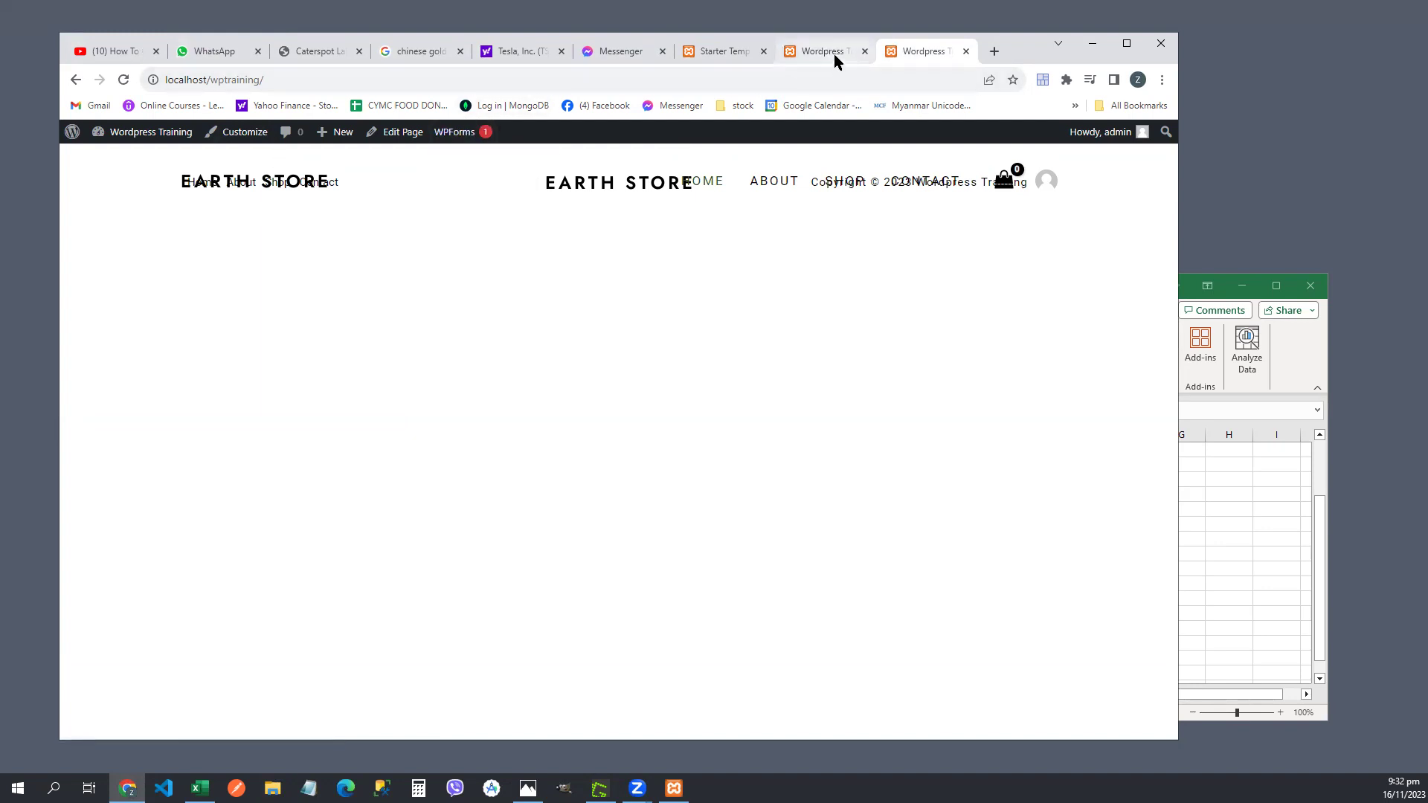
- Return to the build-complete page and reopen the website in a new tab
left_click(715, 58)
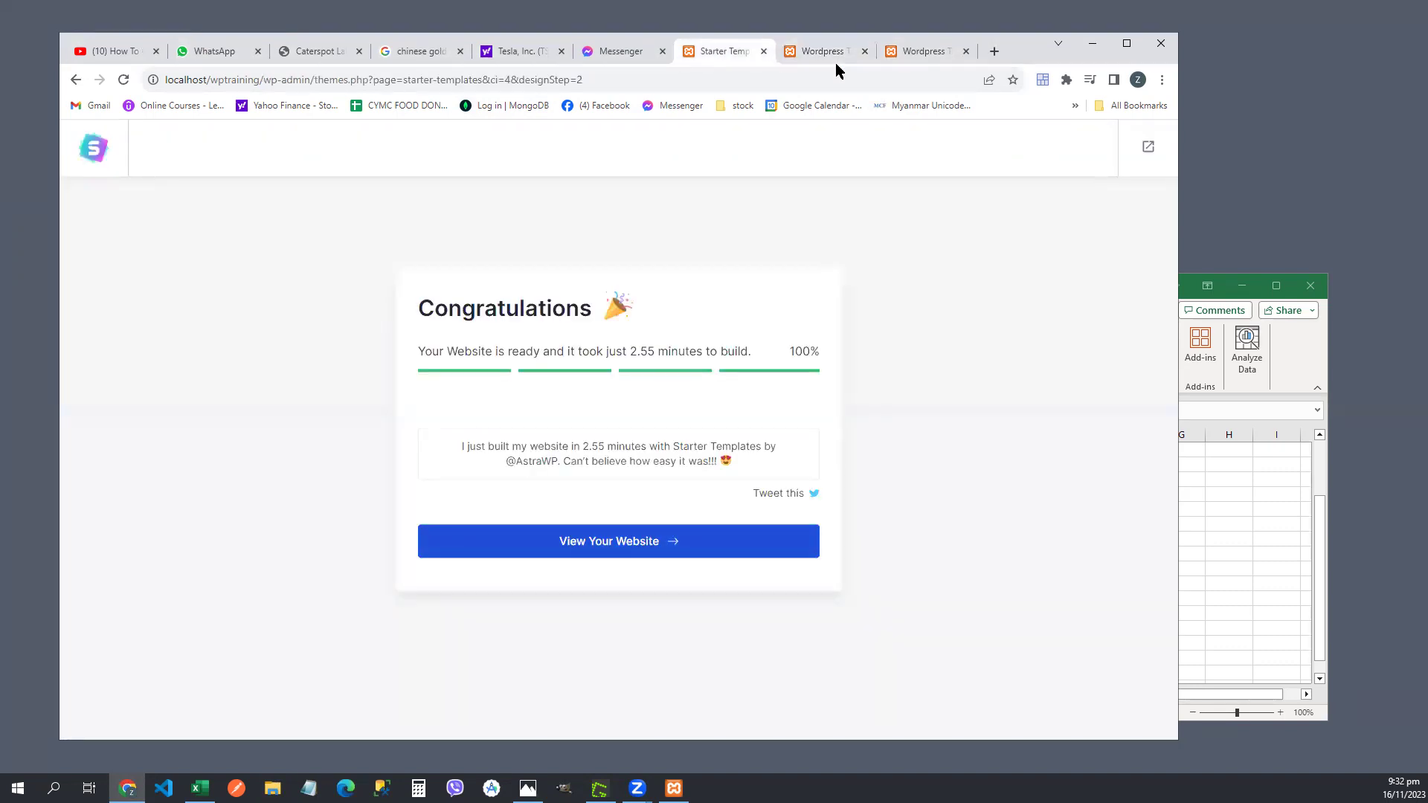
left_click(585, 548)
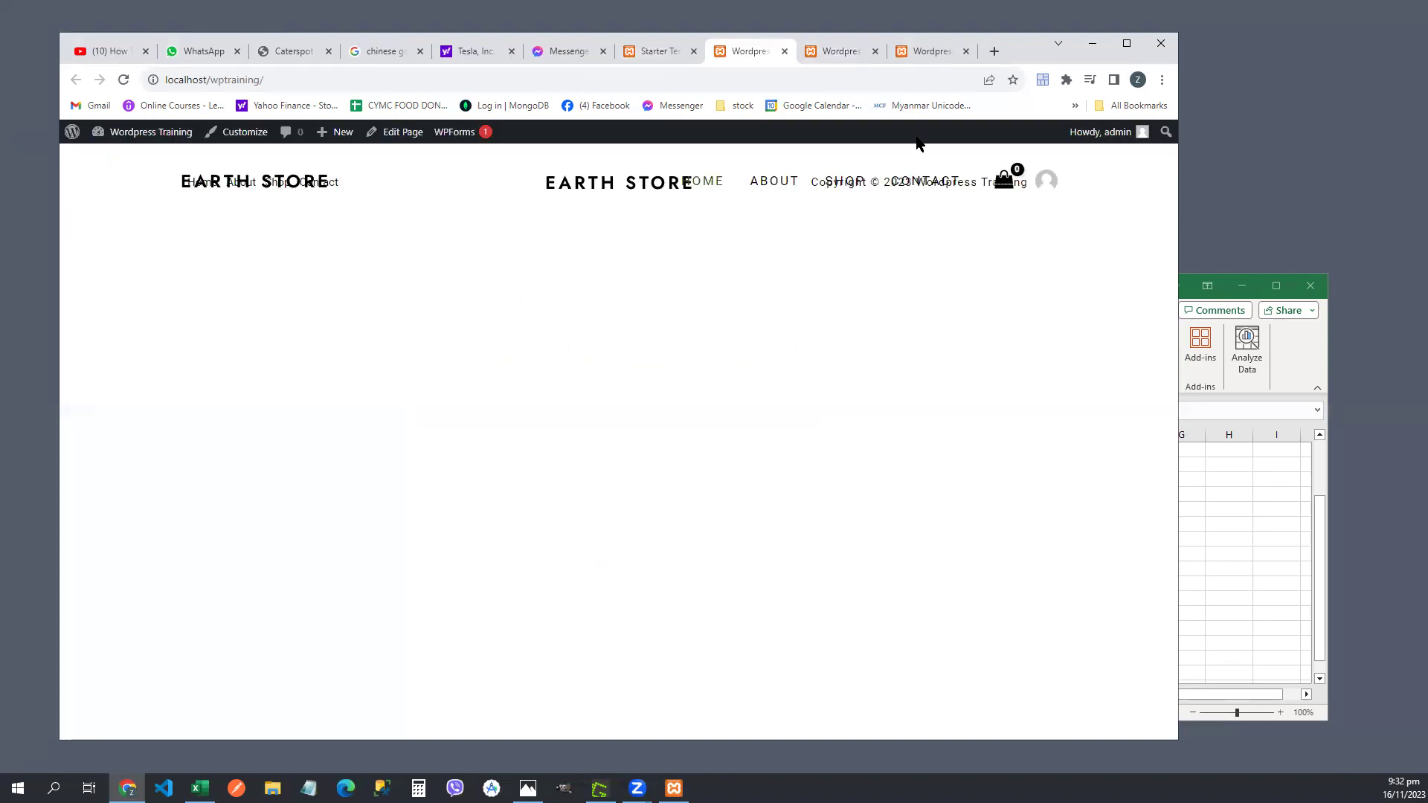
left_click(829, 53)
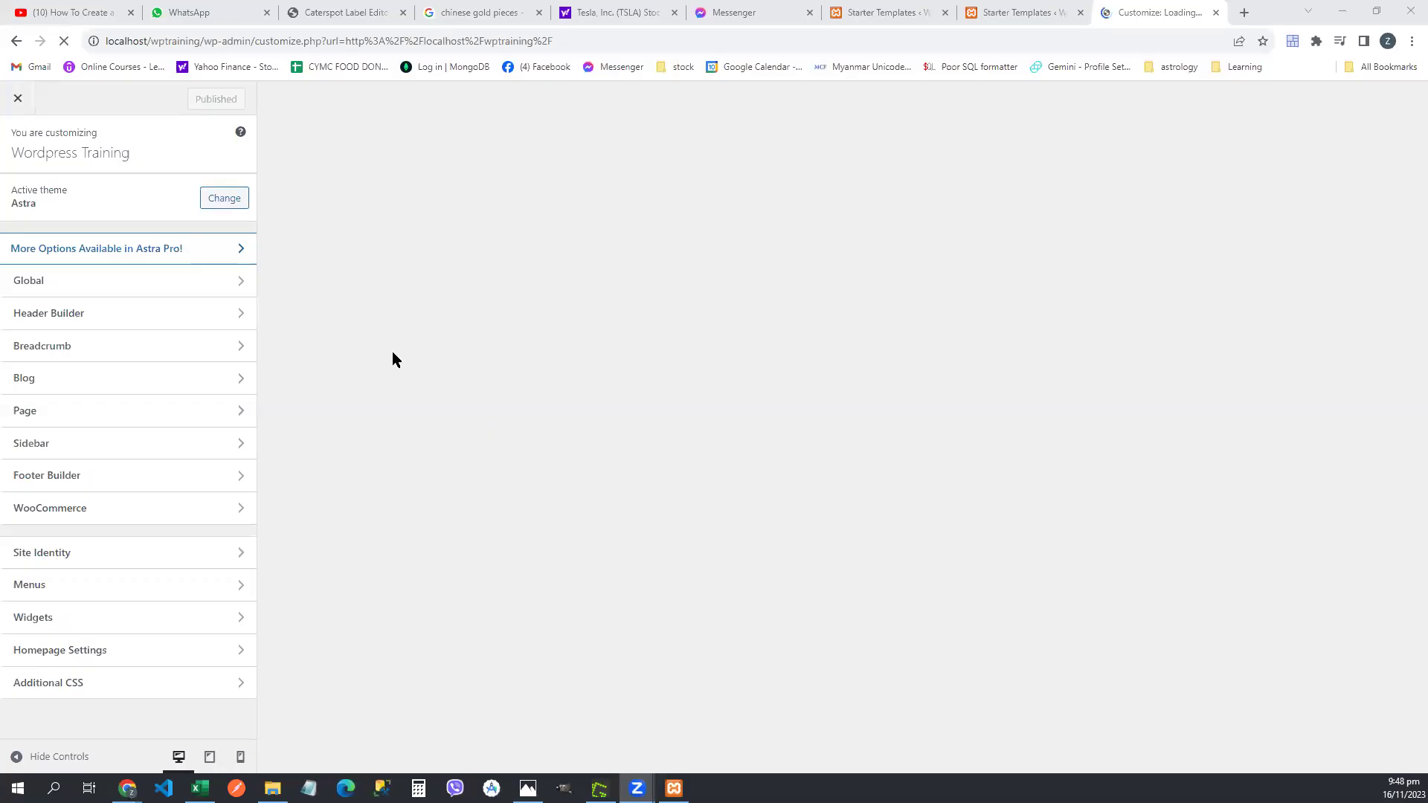
left_click(394, 354)
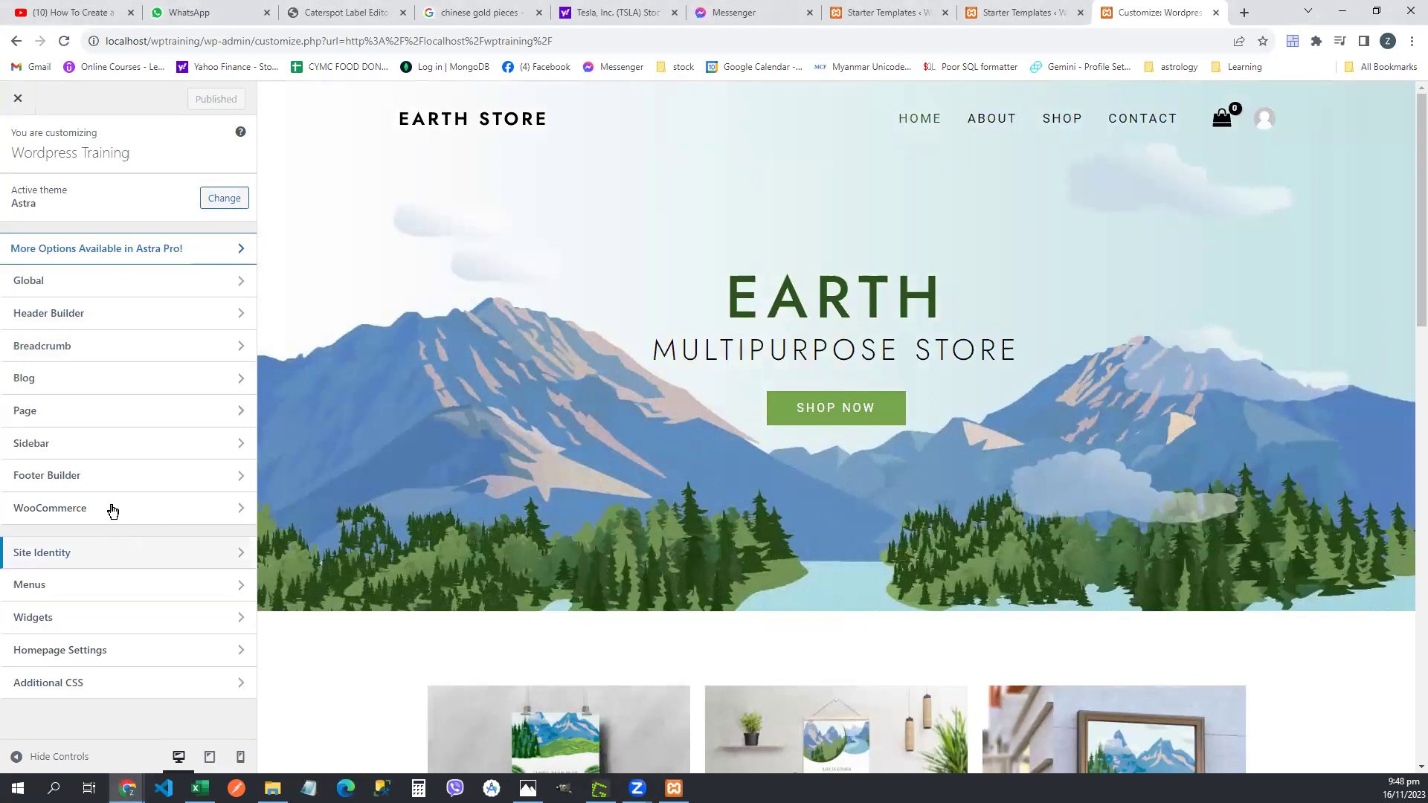
- Under Global > Typography, try the Lato / Lora and Montserrat presets, then apply Rubik / Karla
left_click(73, 285)
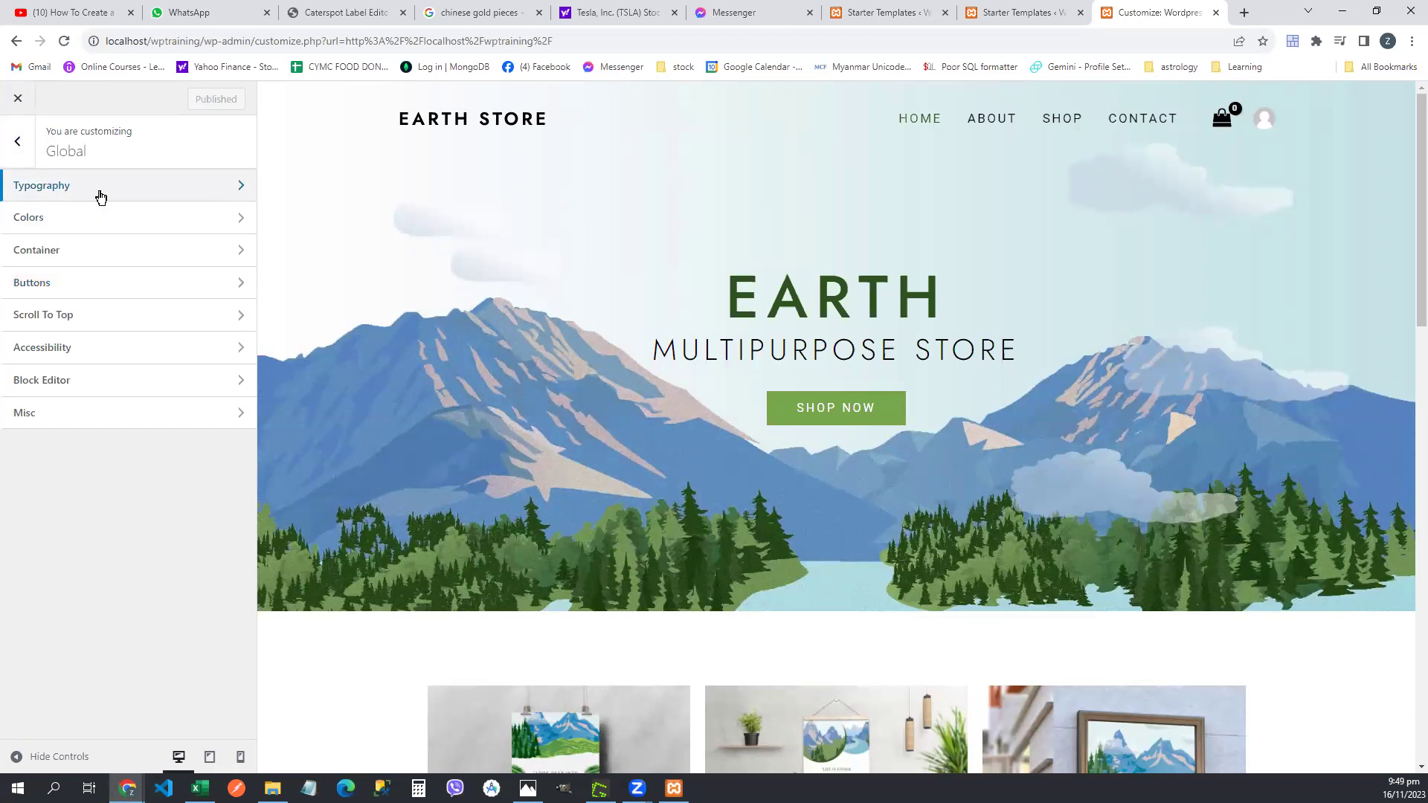
left_click(100, 197)
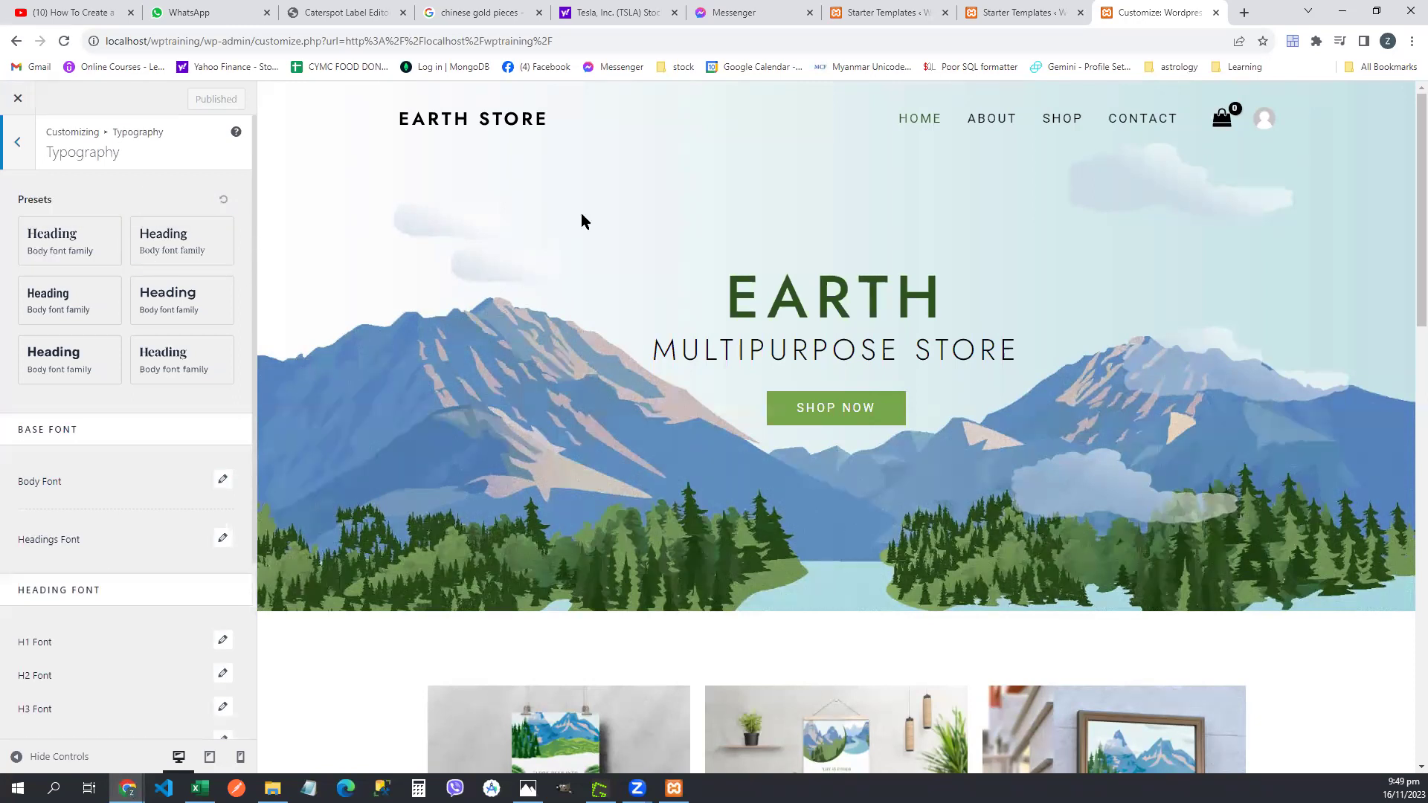
left_click(66, 256)
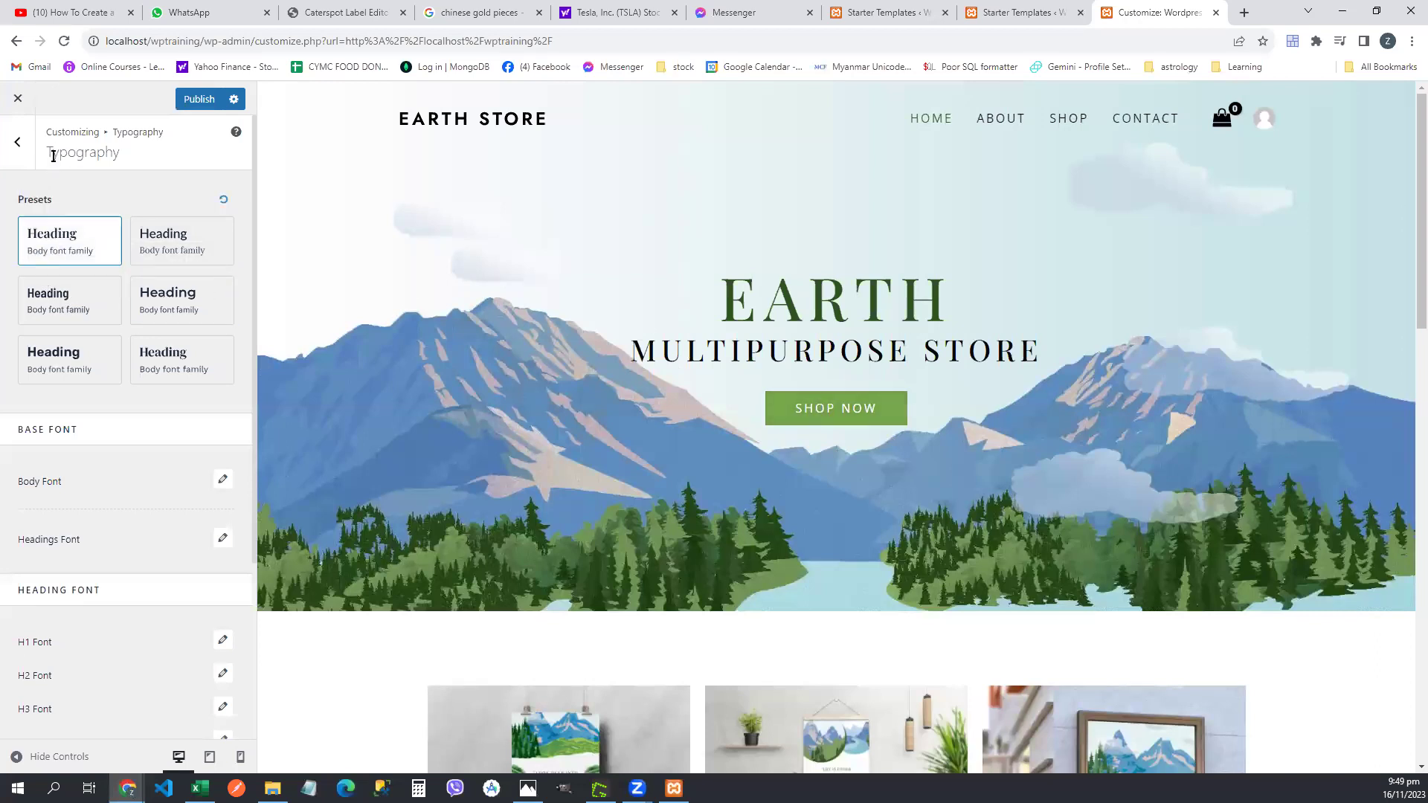
double_click(80, 153)
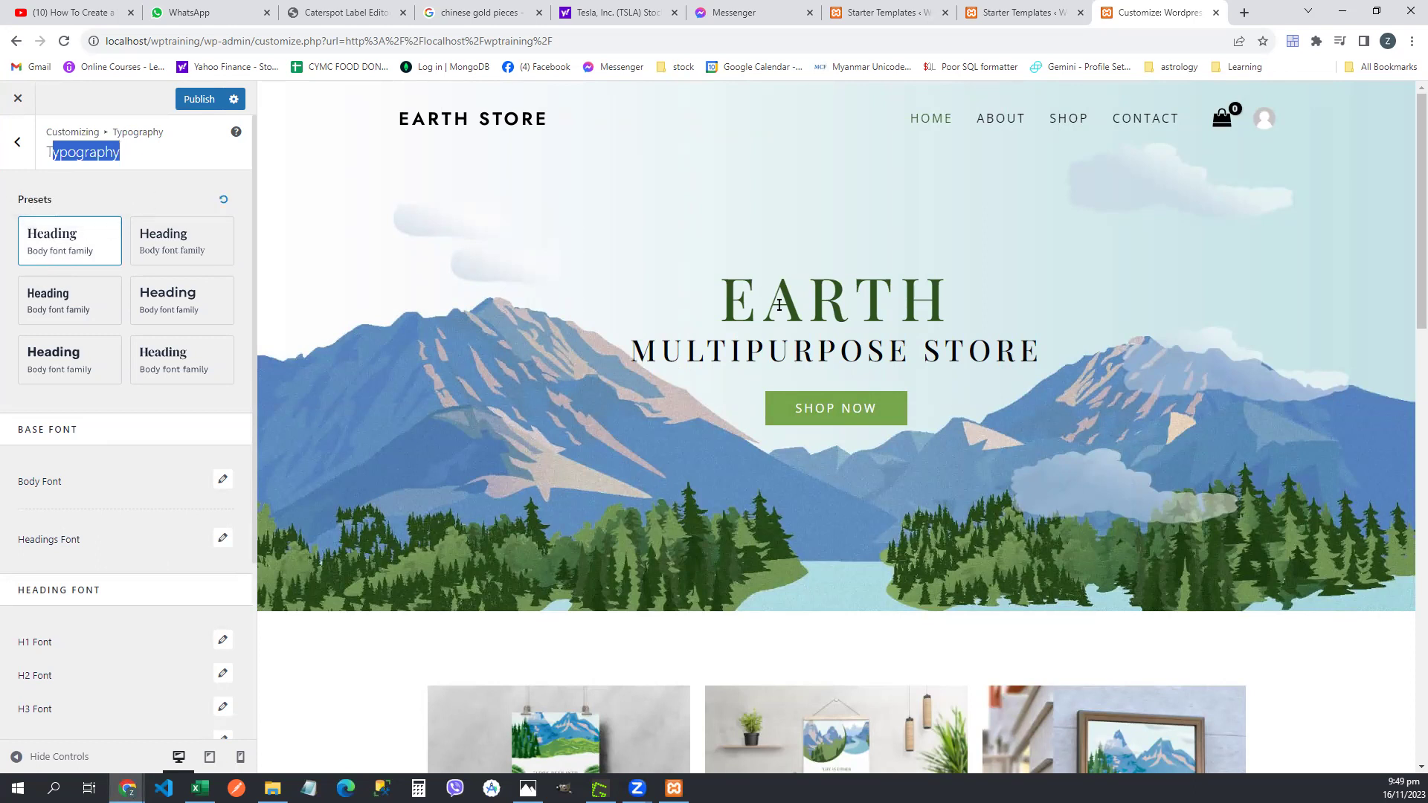
left_click(187, 253)
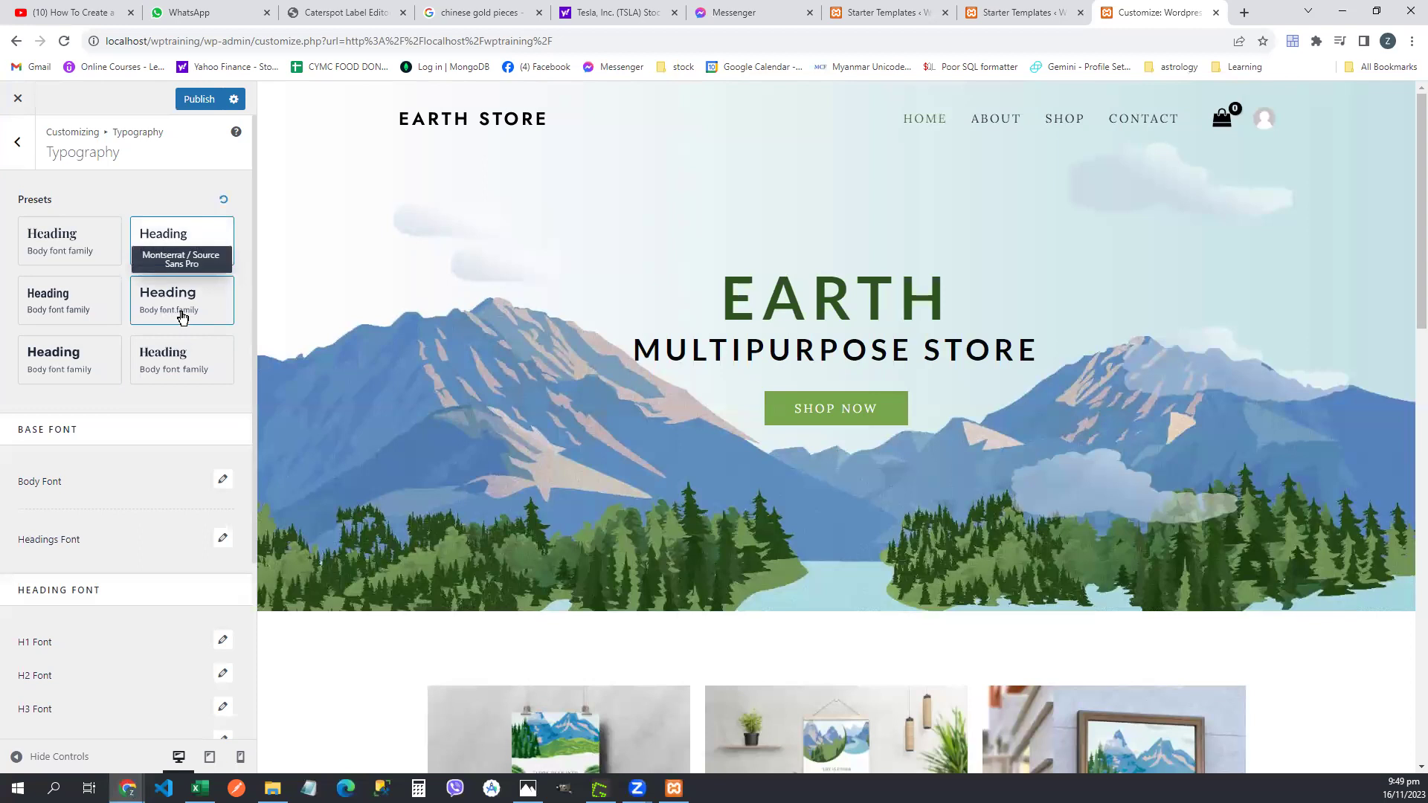
left_click(182, 318)
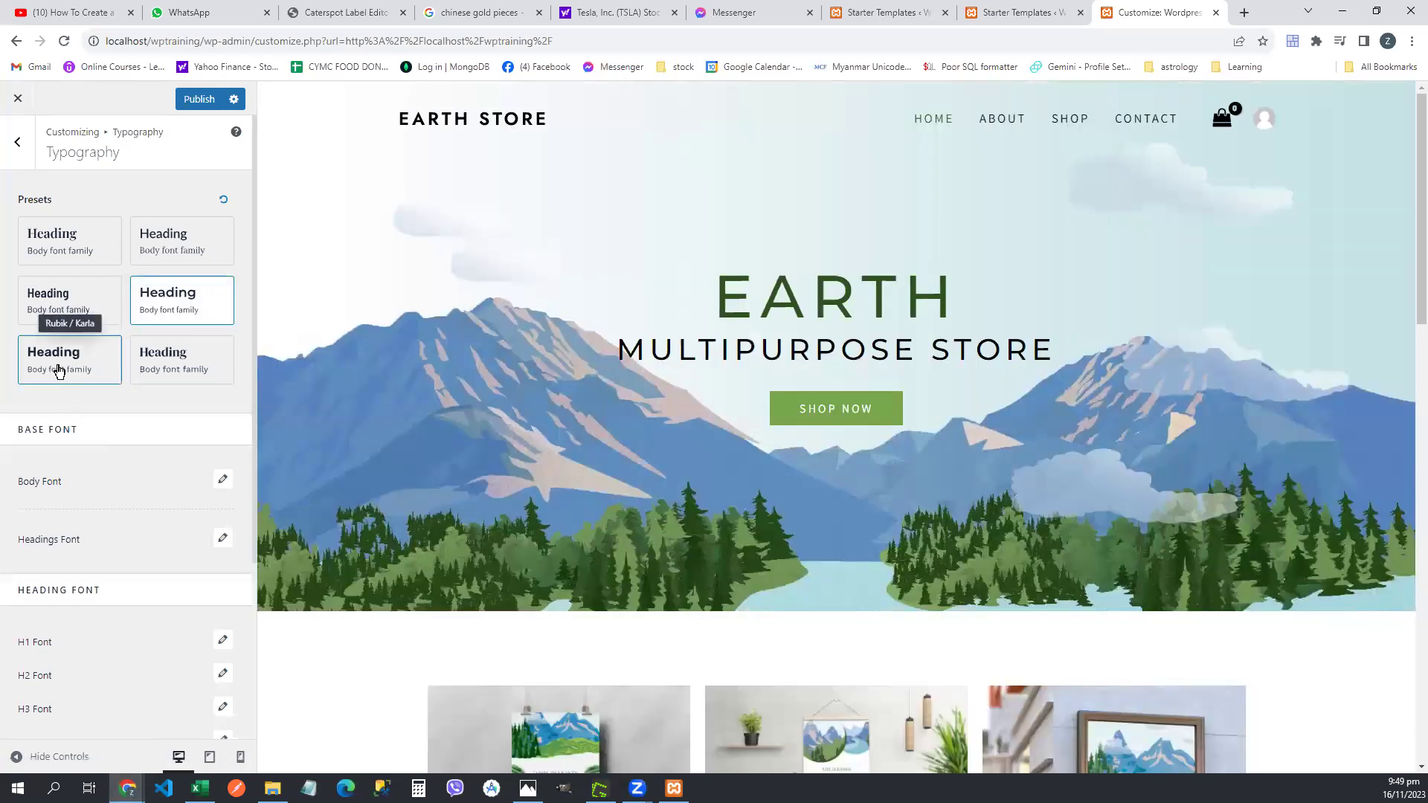
left_click(56, 362)
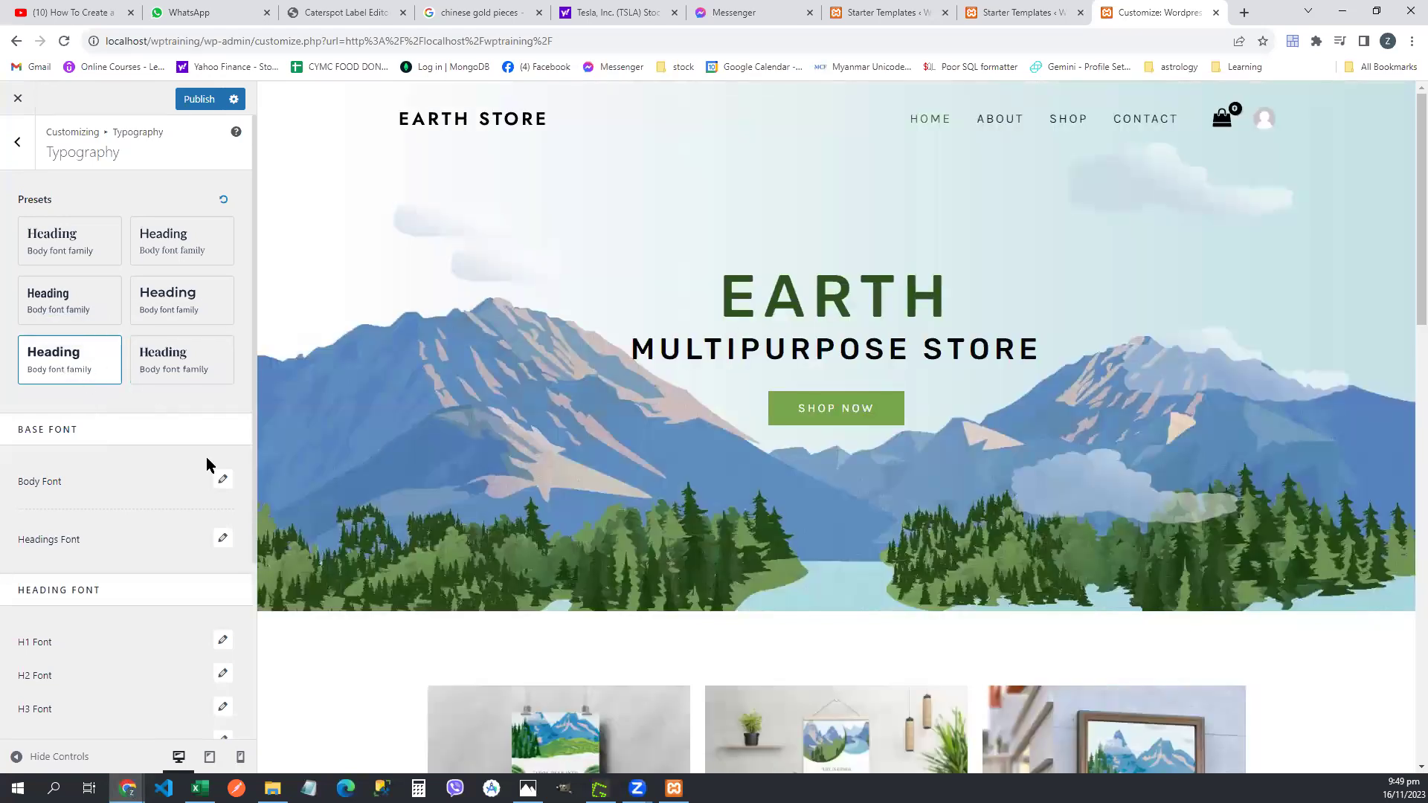
- Bring up the Body Font settings showing Roboto, 17 px, 1.7 line height
scroll(206, 457, "down", 2)
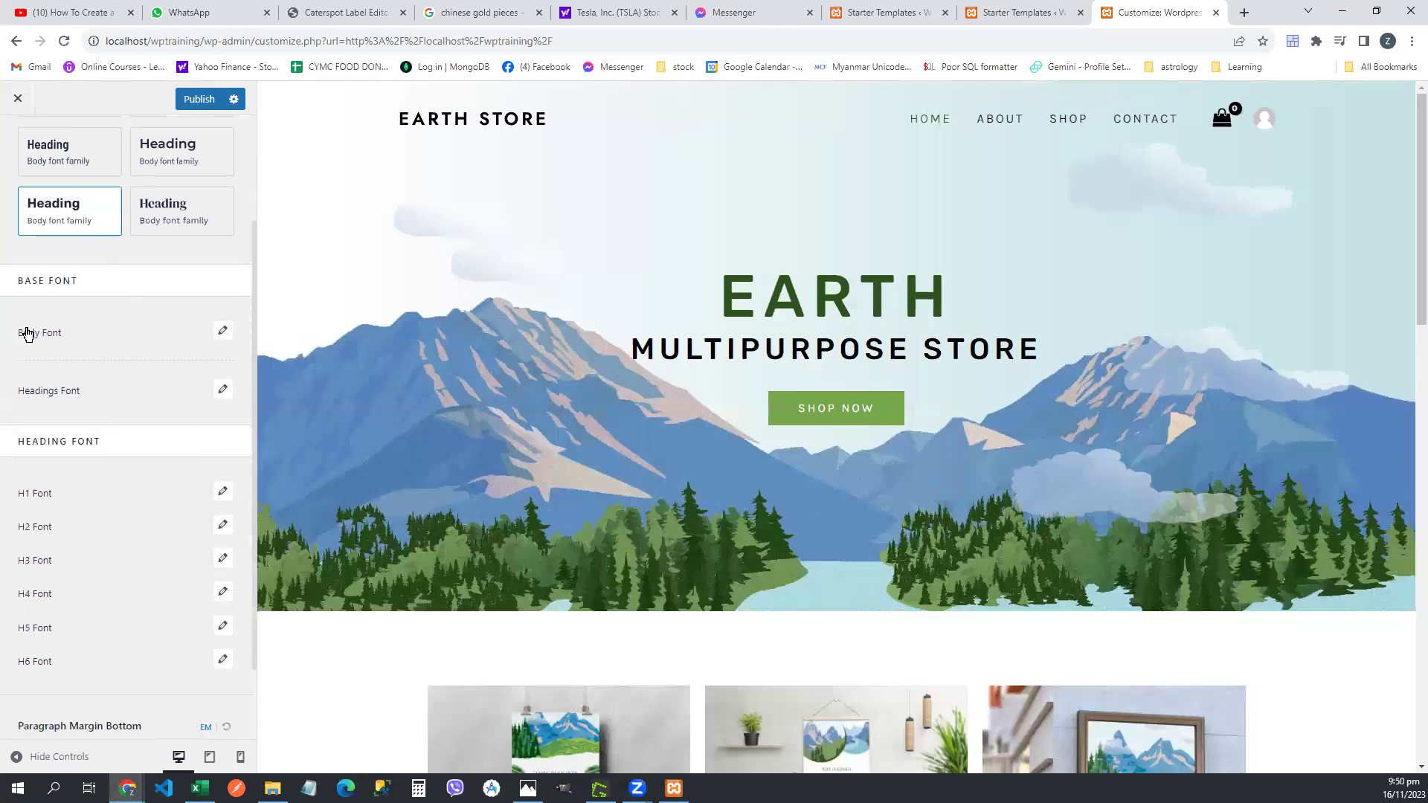
scroll(811, 431, "down", 10)
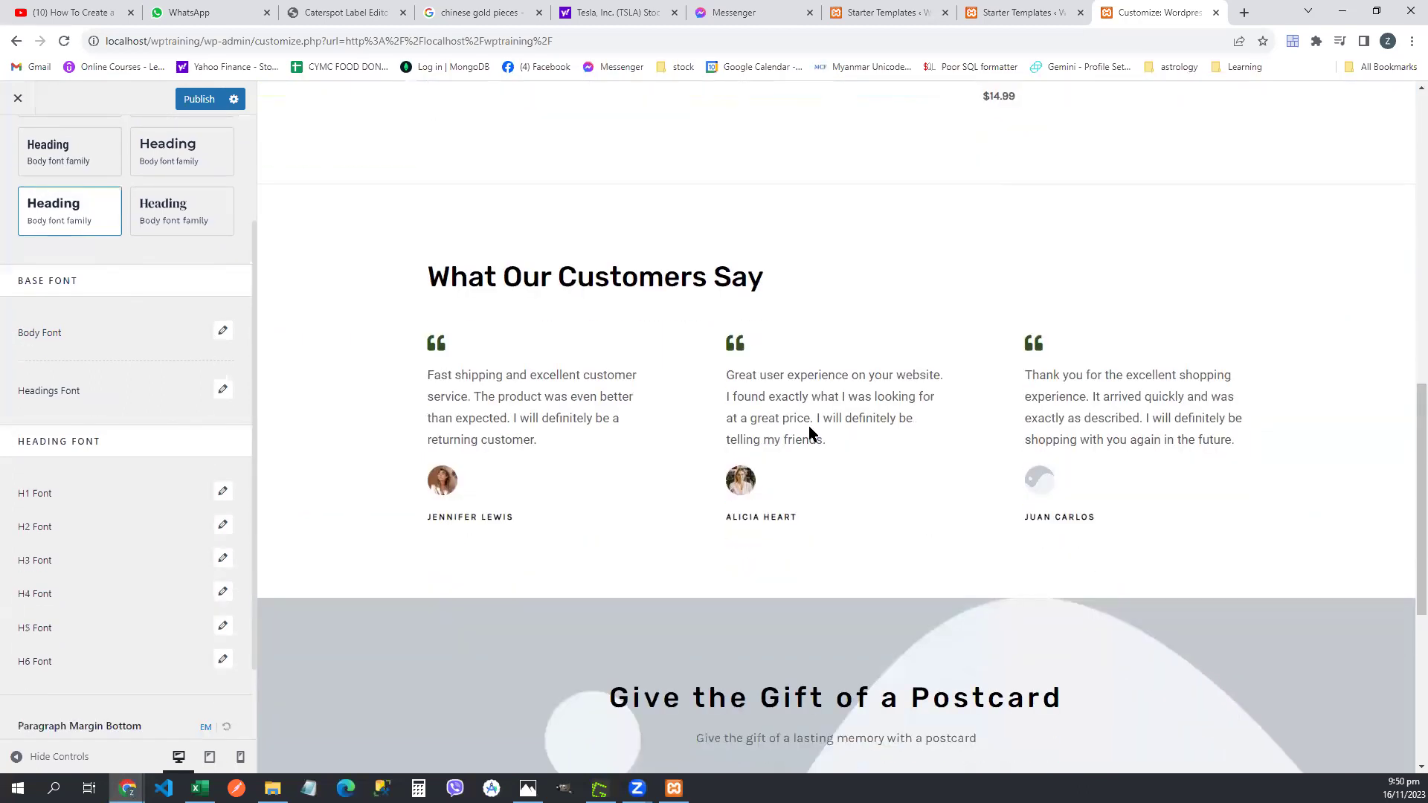
left_click(222, 332)
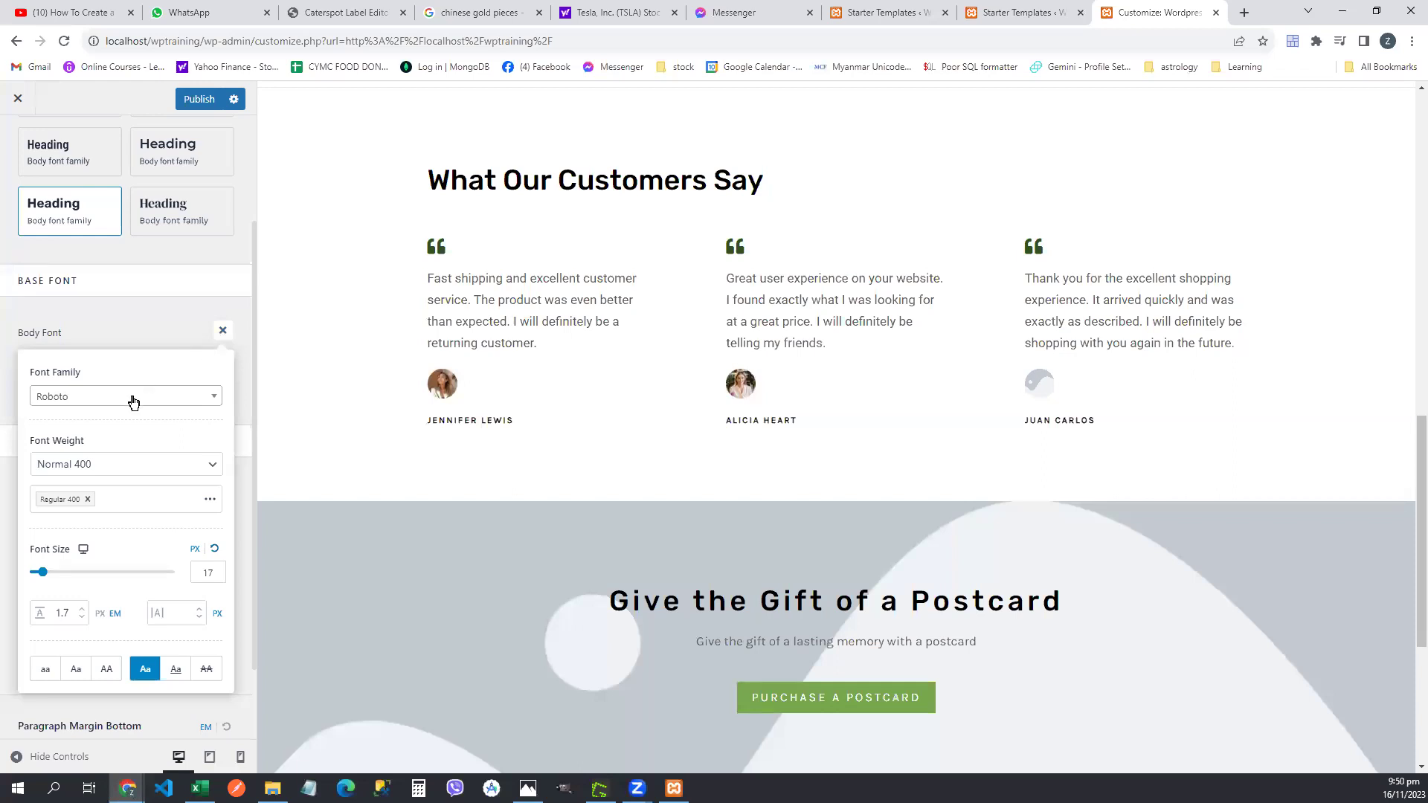
- Preview Arial and then Verdana as the body font family
left_click(207, 401)
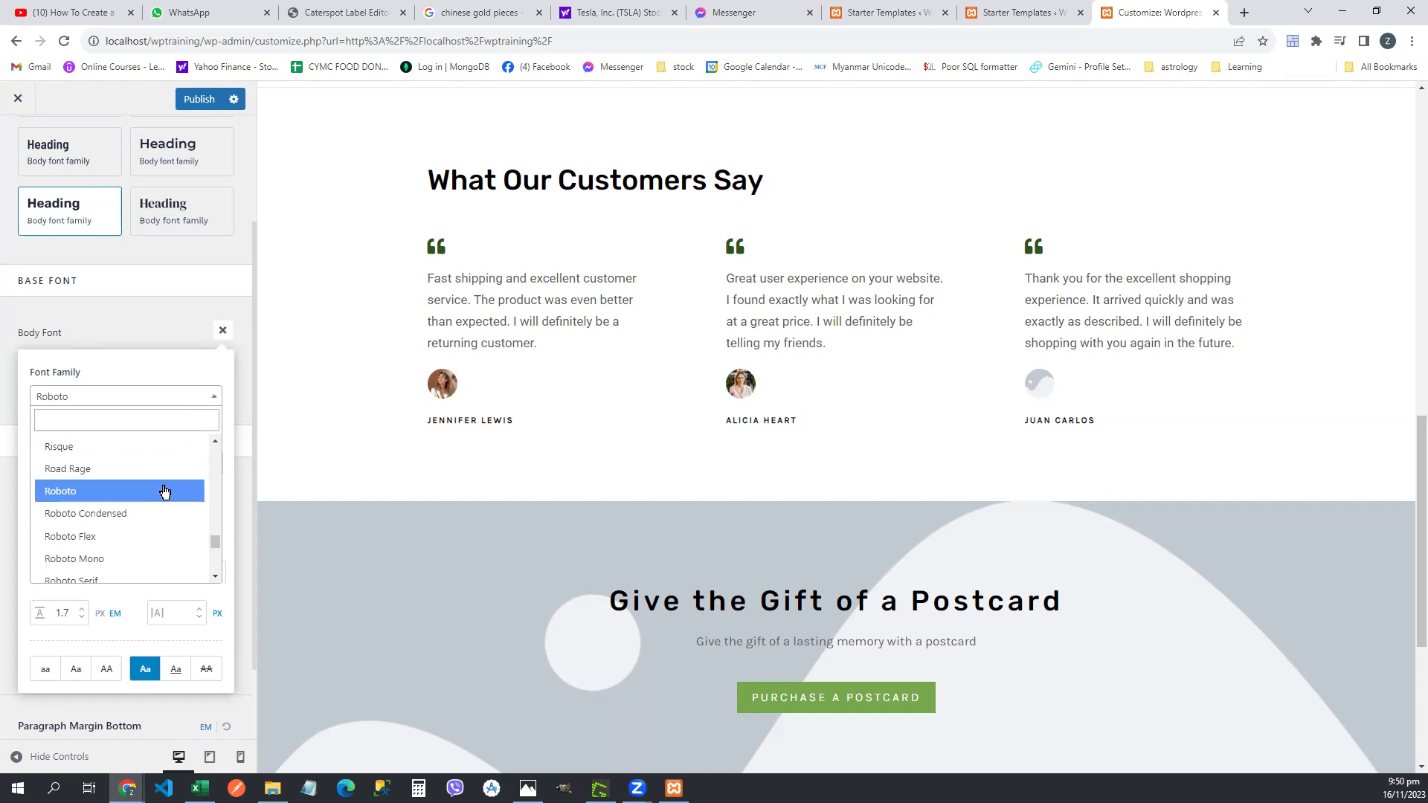
left_click_drag(215, 546, 220, 439)
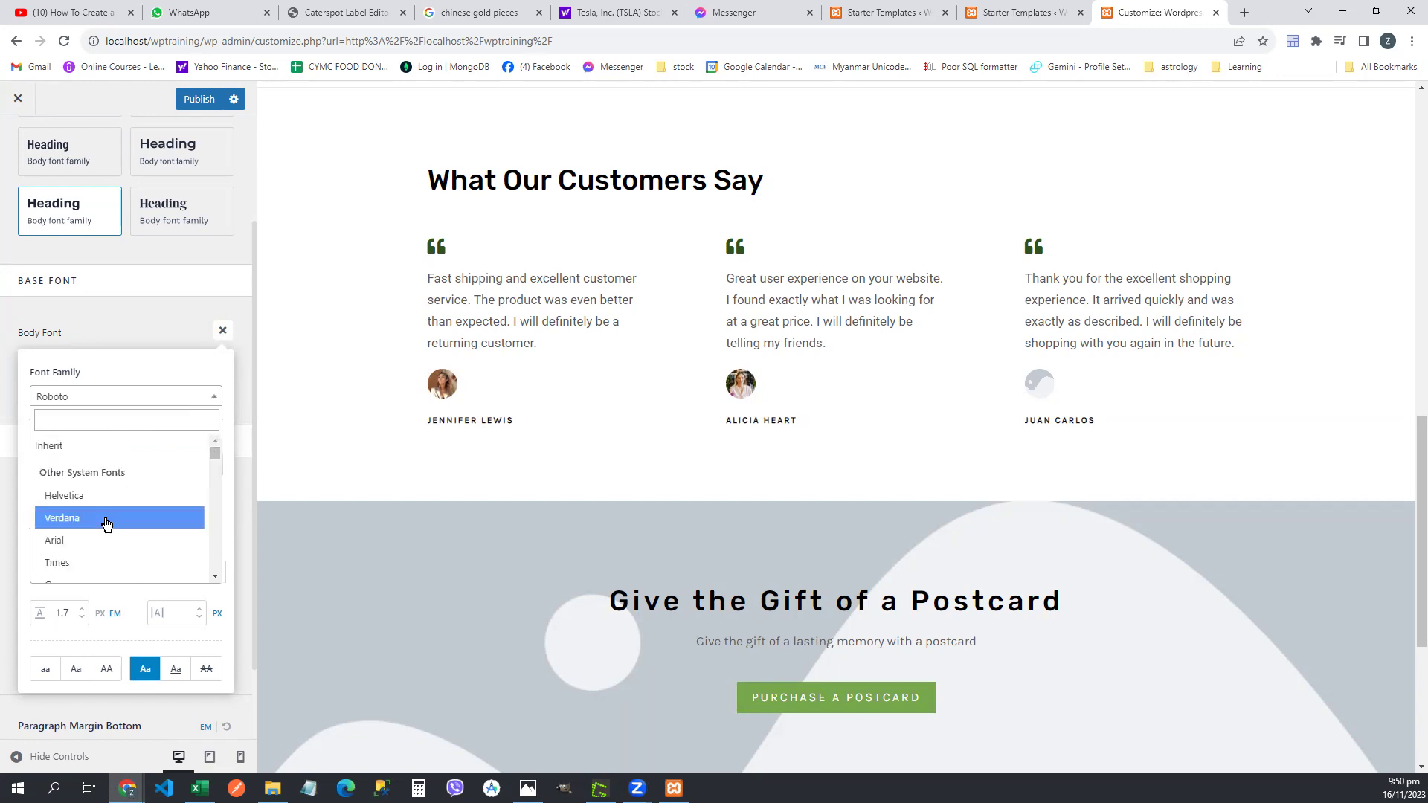
left_click(94, 540)
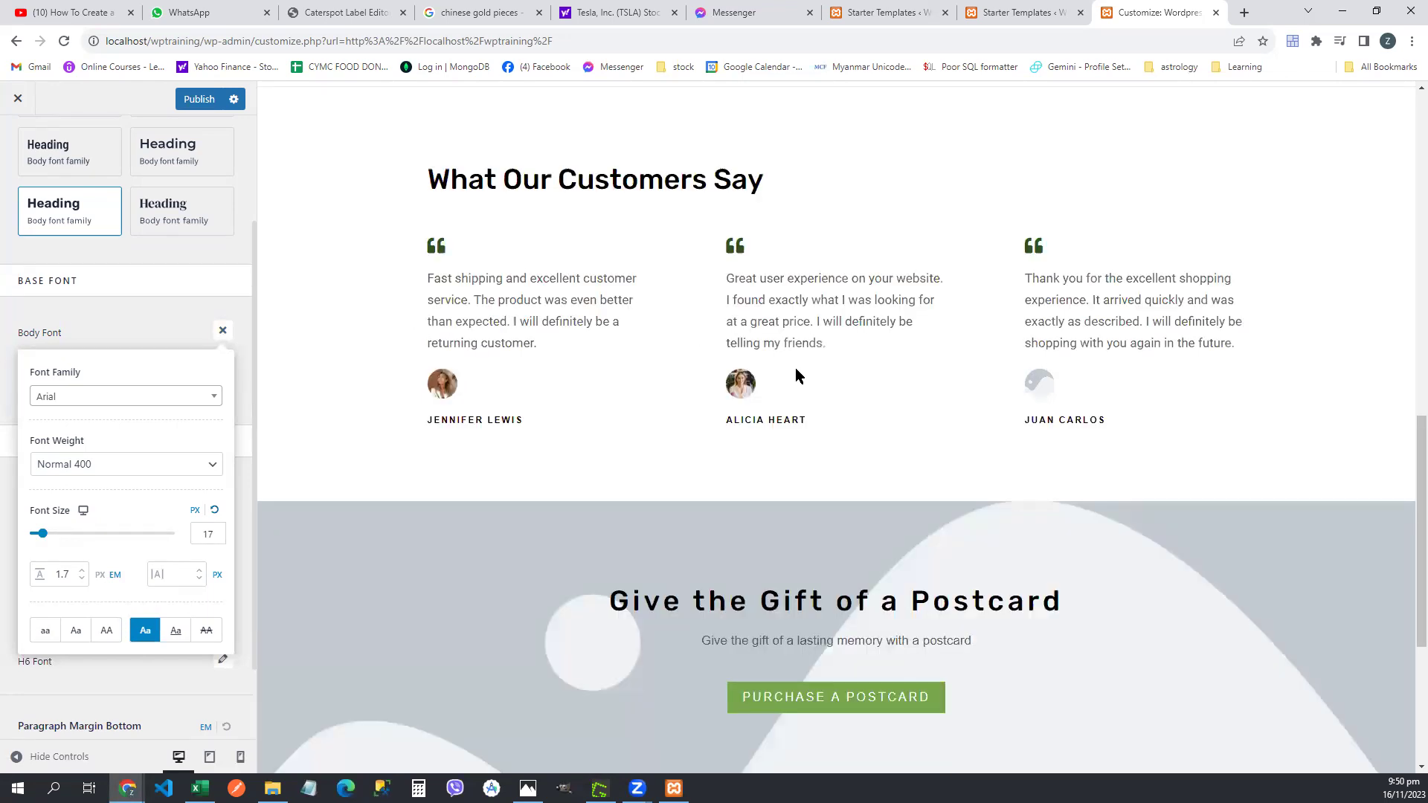
scroll(798, 376, "down", 4)
scroll(798, 376, "down", 1)
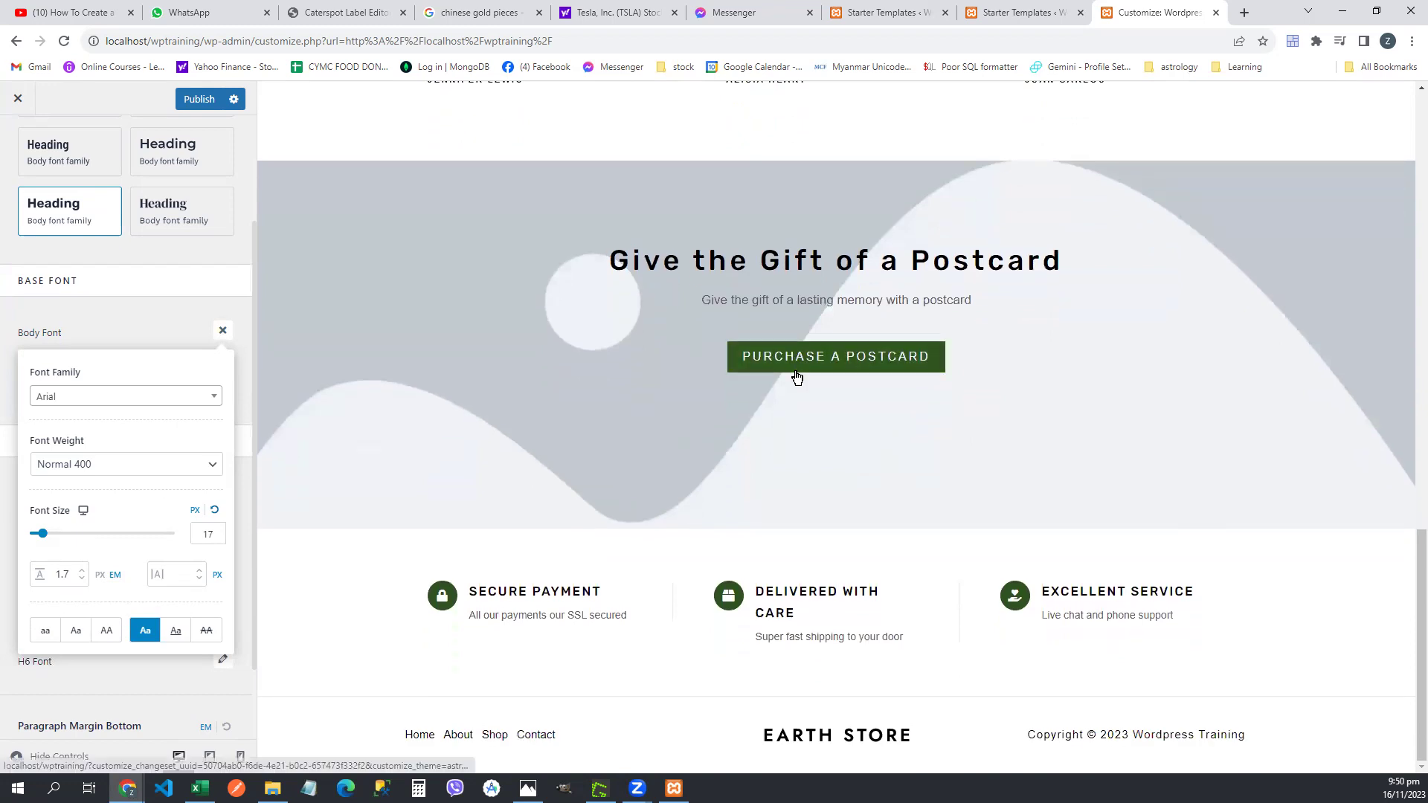
left_click(184, 395)
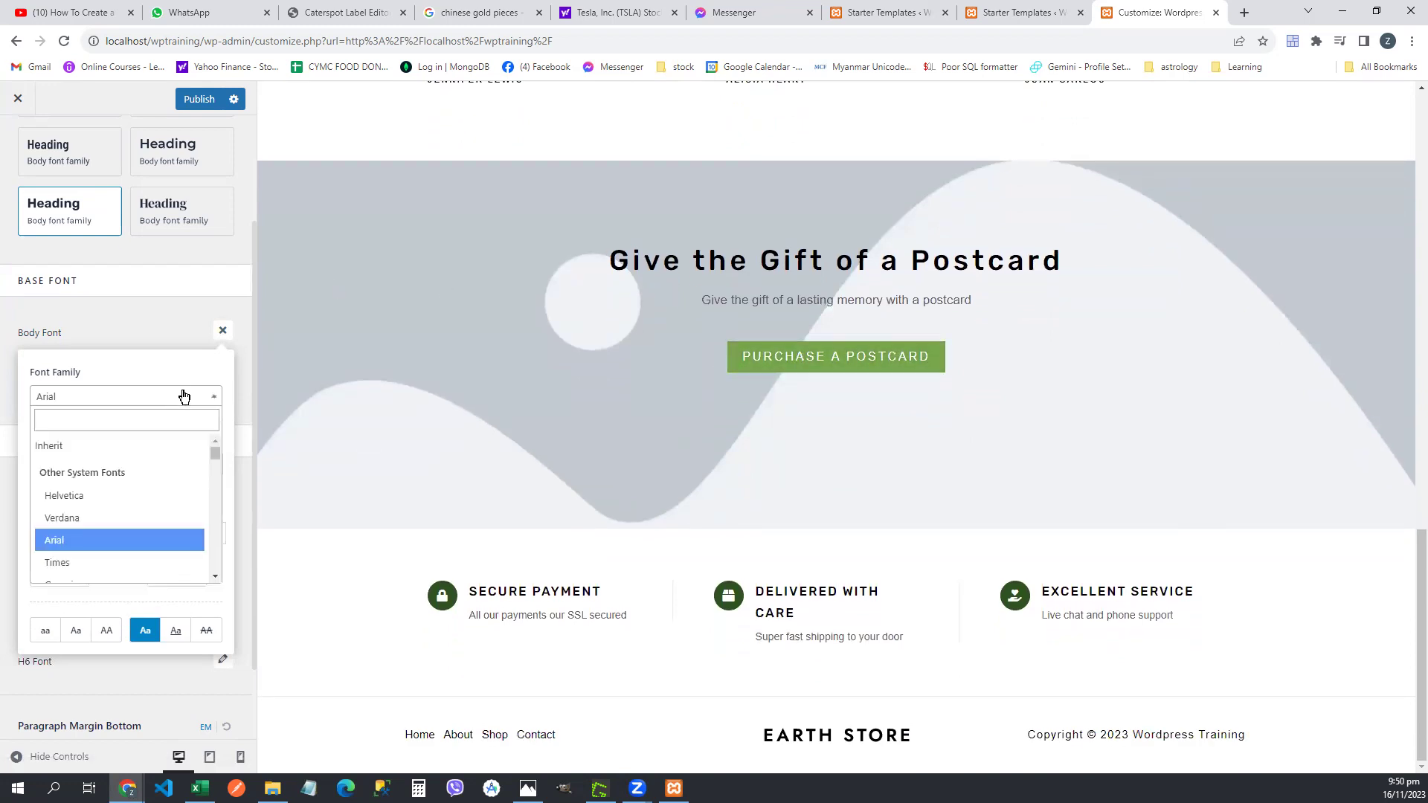
left_click(127, 518)
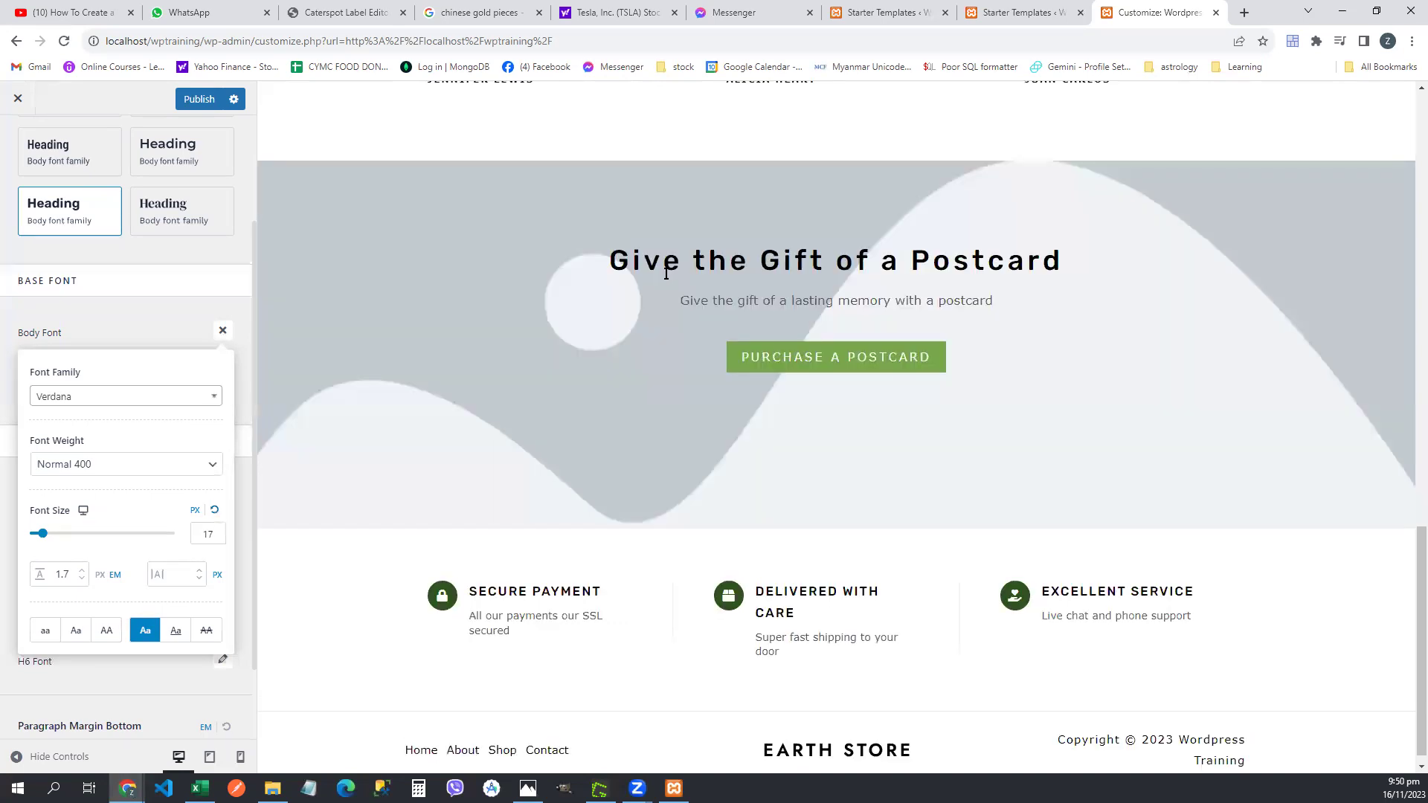
- Check the testimonial text, then set the body font to Times and review the page
scroll(785, 406, "up", 4)
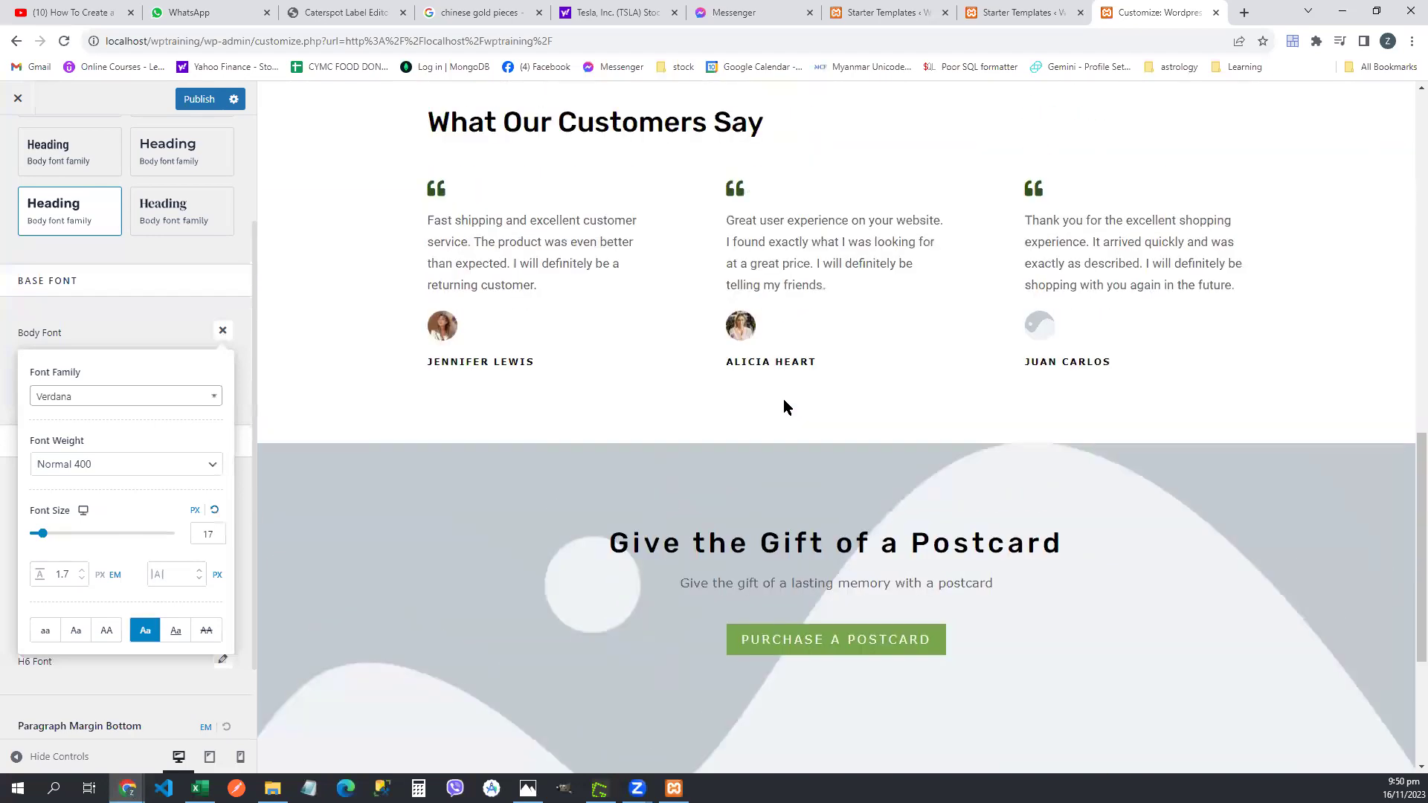
scroll(785, 405, "up", 5)
scroll(784, 408, "down", 3)
left_click_drag(459, 368, 552, 395)
left_click(524, 398)
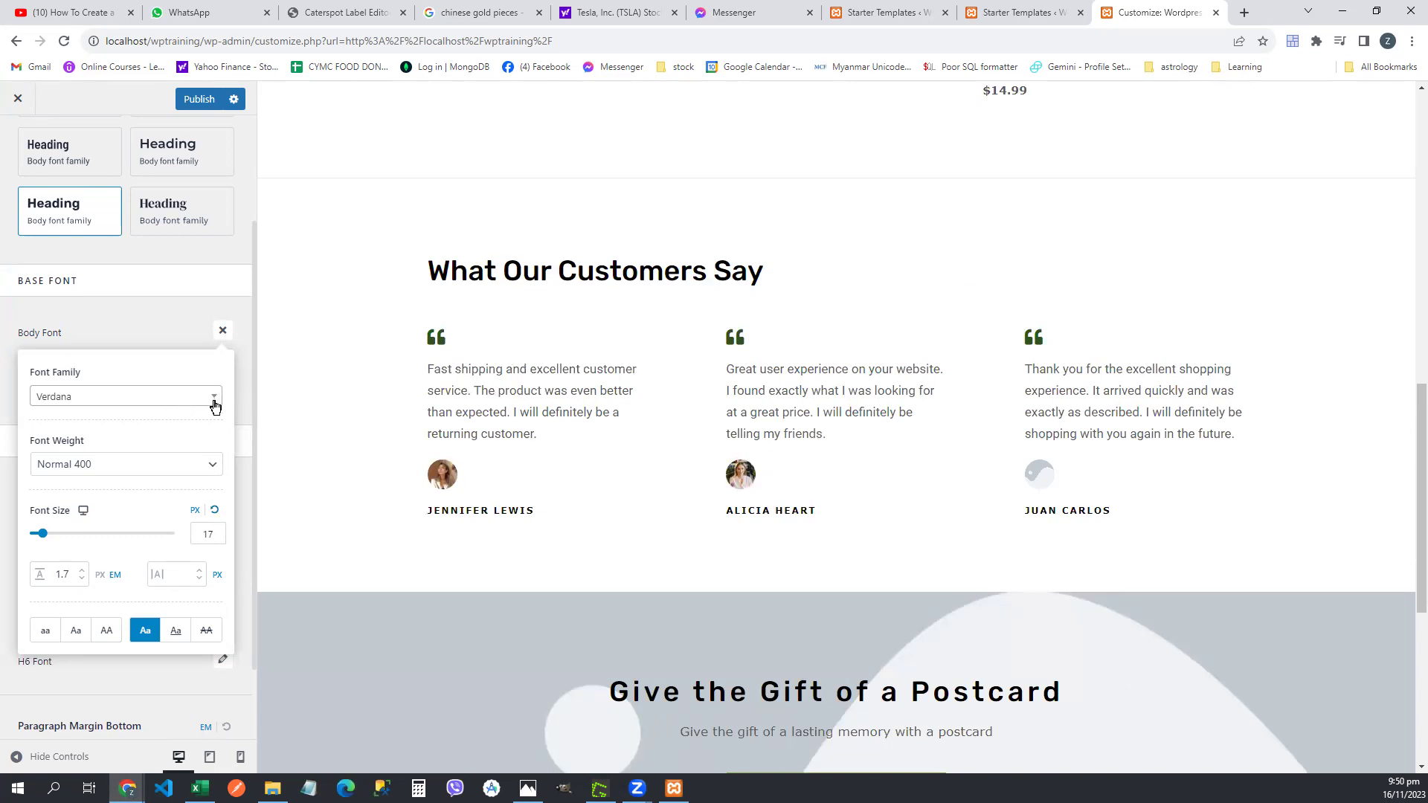
left_click(215, 406)
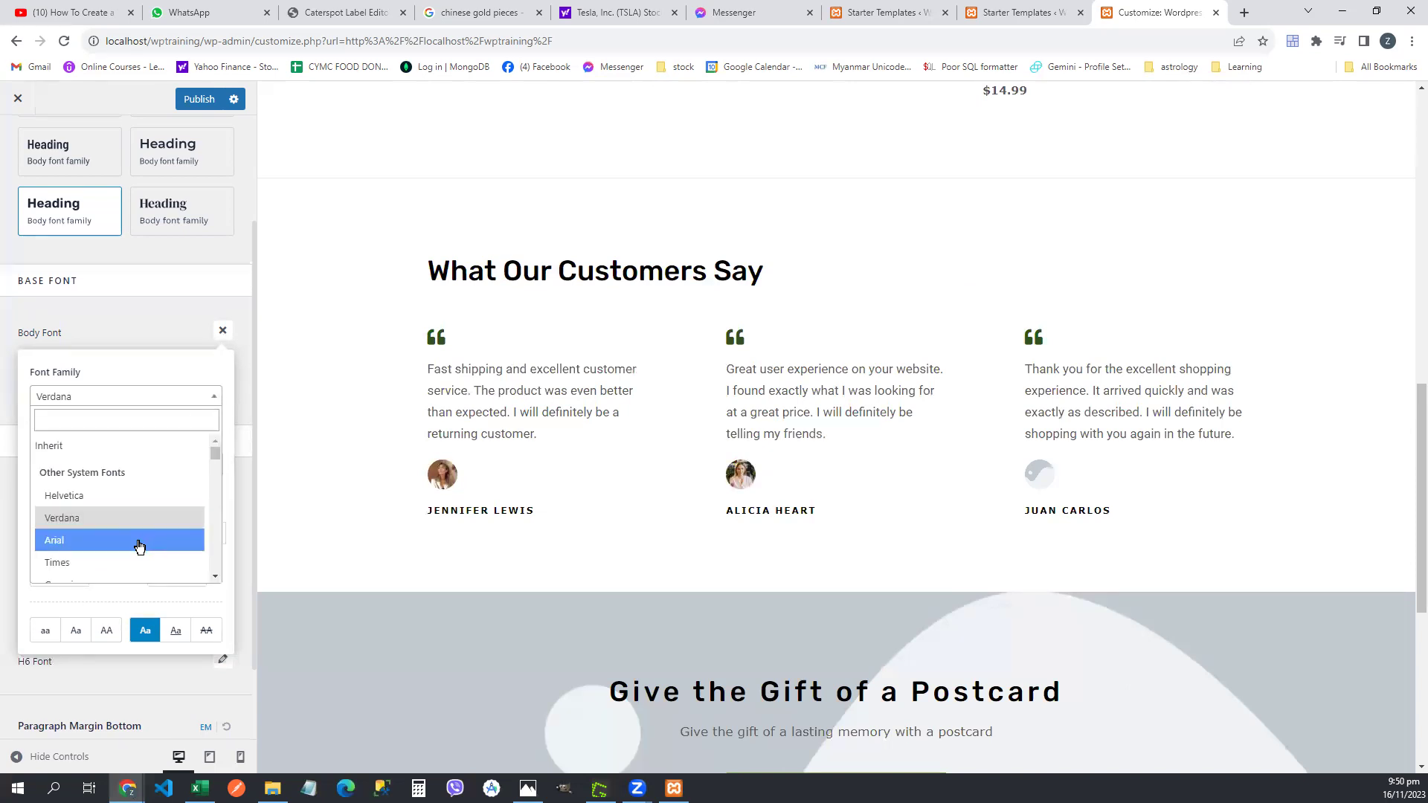
left_click(123, 562)
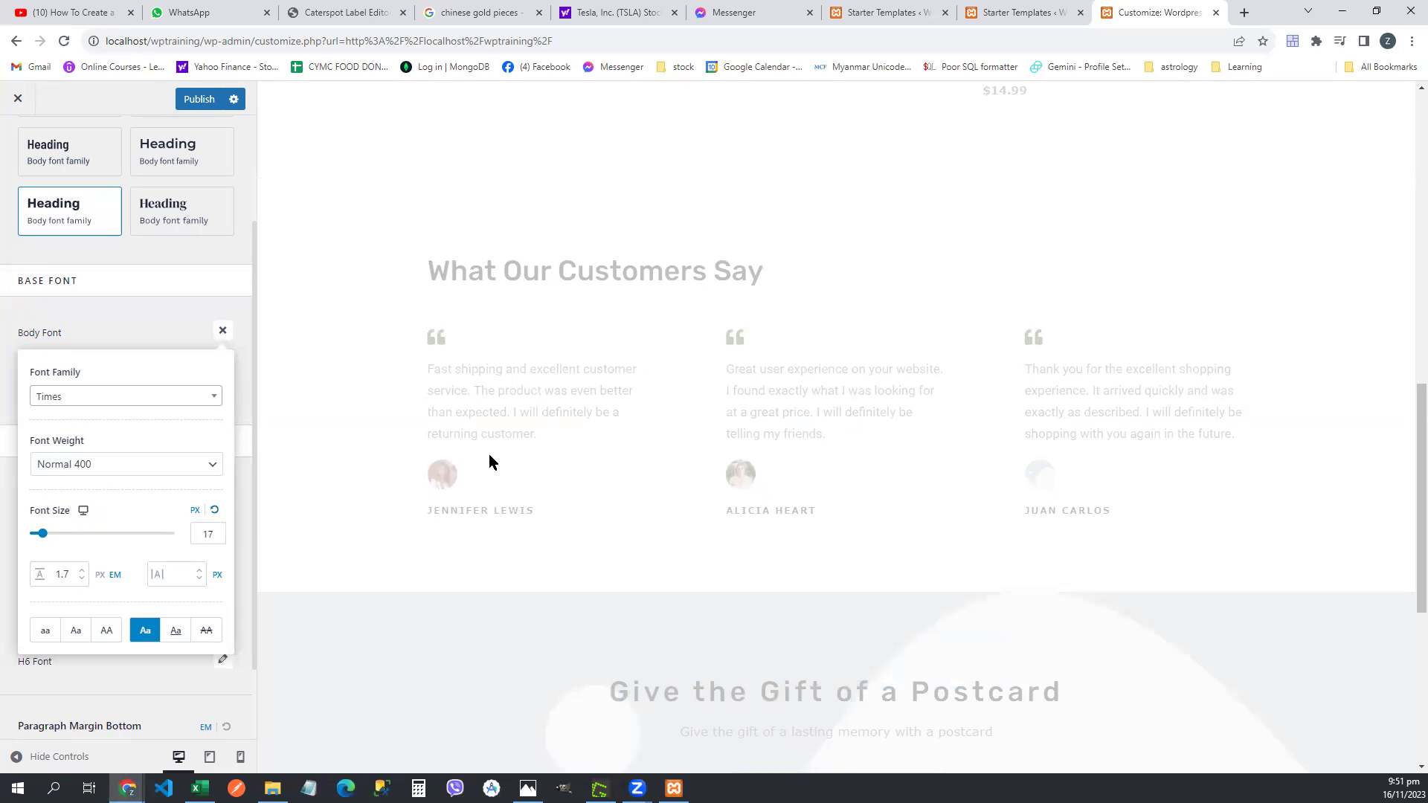
scroll(527, 436, "up", 6)
scroll(527, 436, "up", 6)
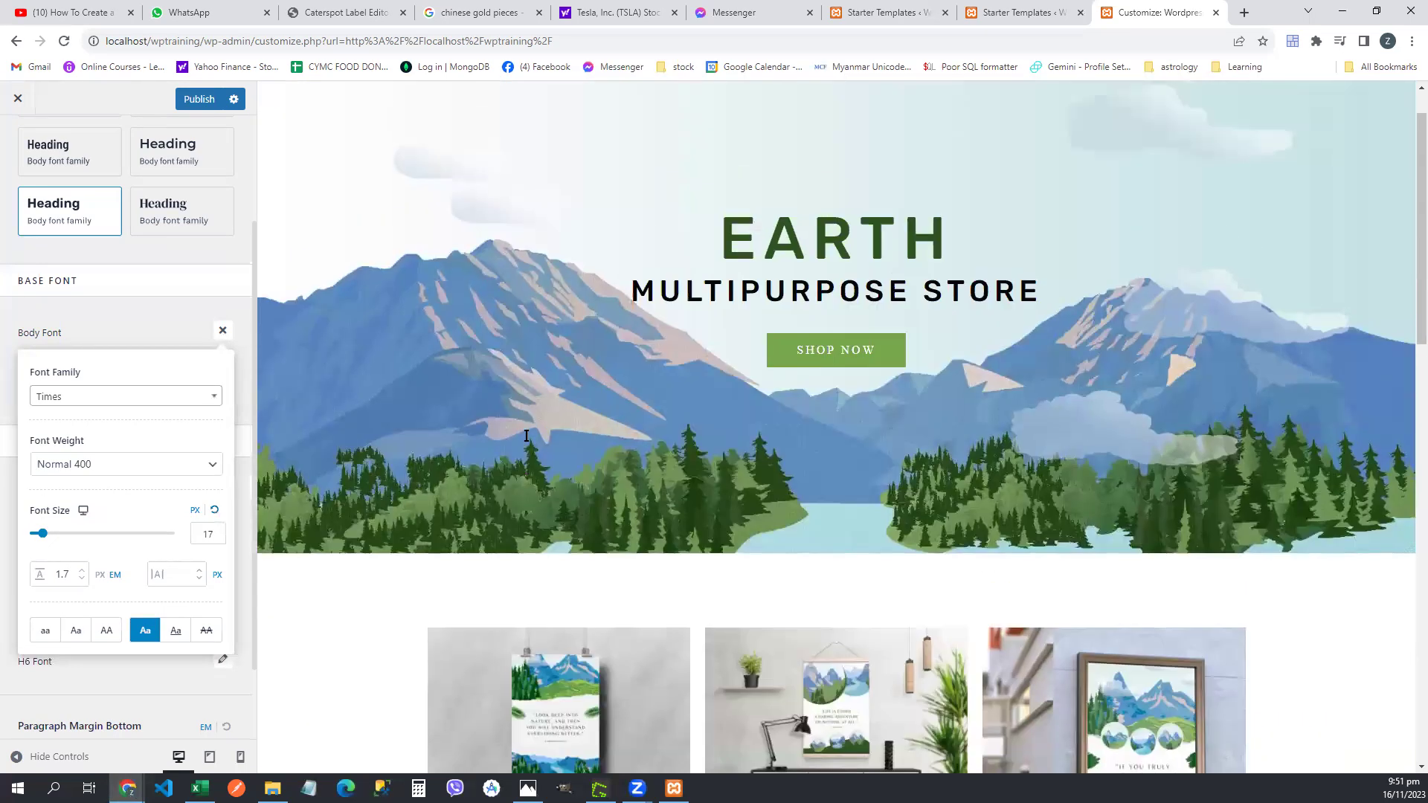
scroll(526, 437, "down", 3)
scroll(526, 441, "up", 3)
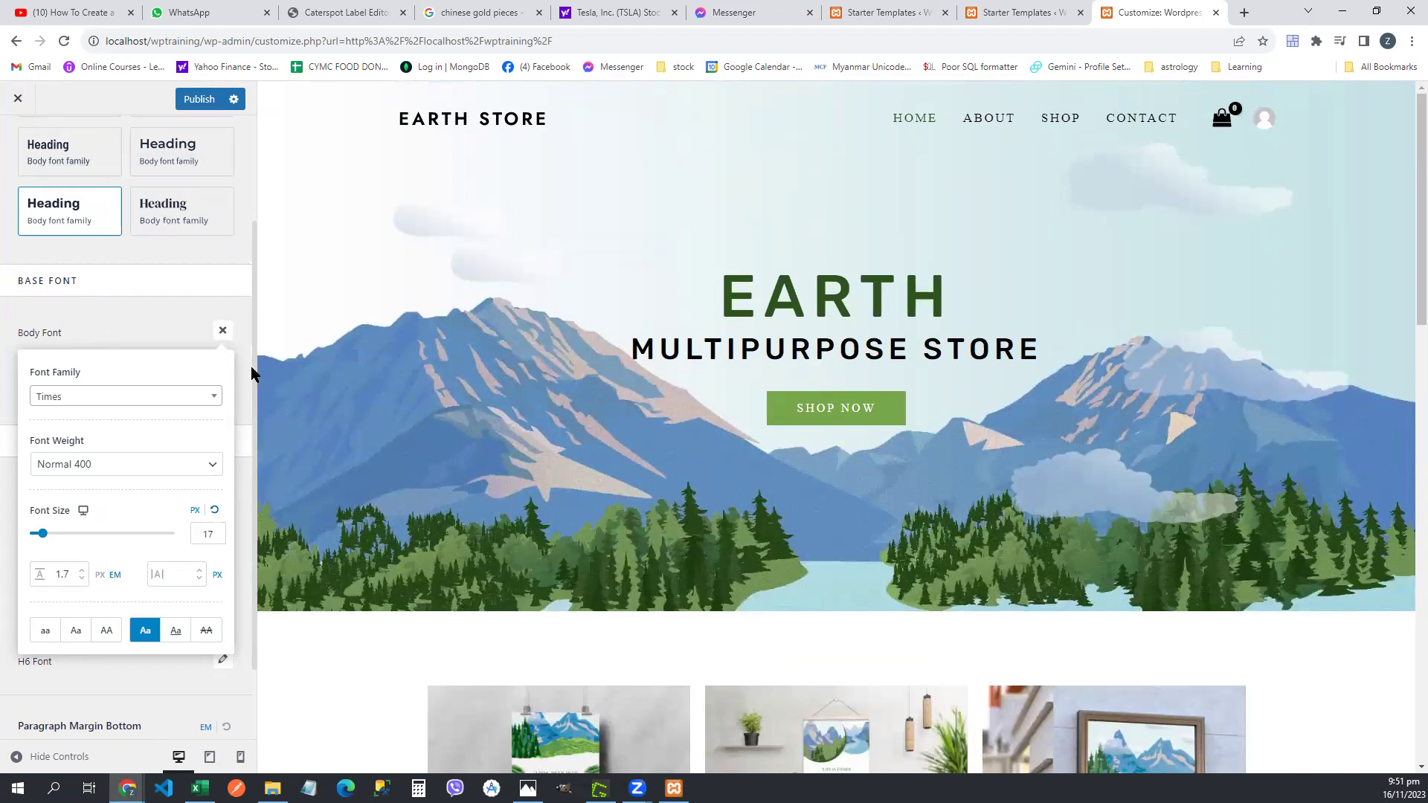
scroll(251, 366, "down", 1)
scroll(252, 366, "up", 3)
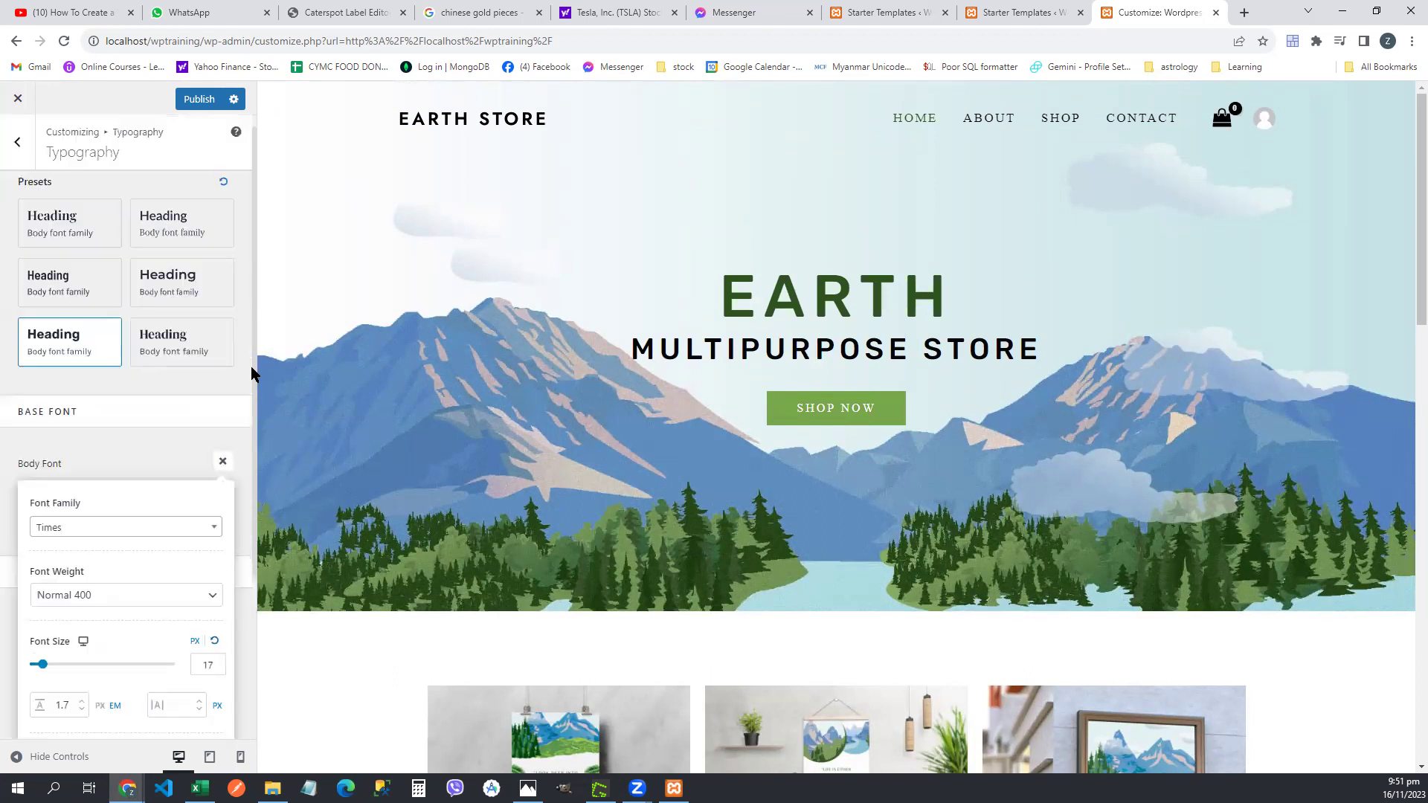
- Close the Body Font popup, apply the Playfair Display / Open Sans typography preset, and publish
left_click(222, 478)
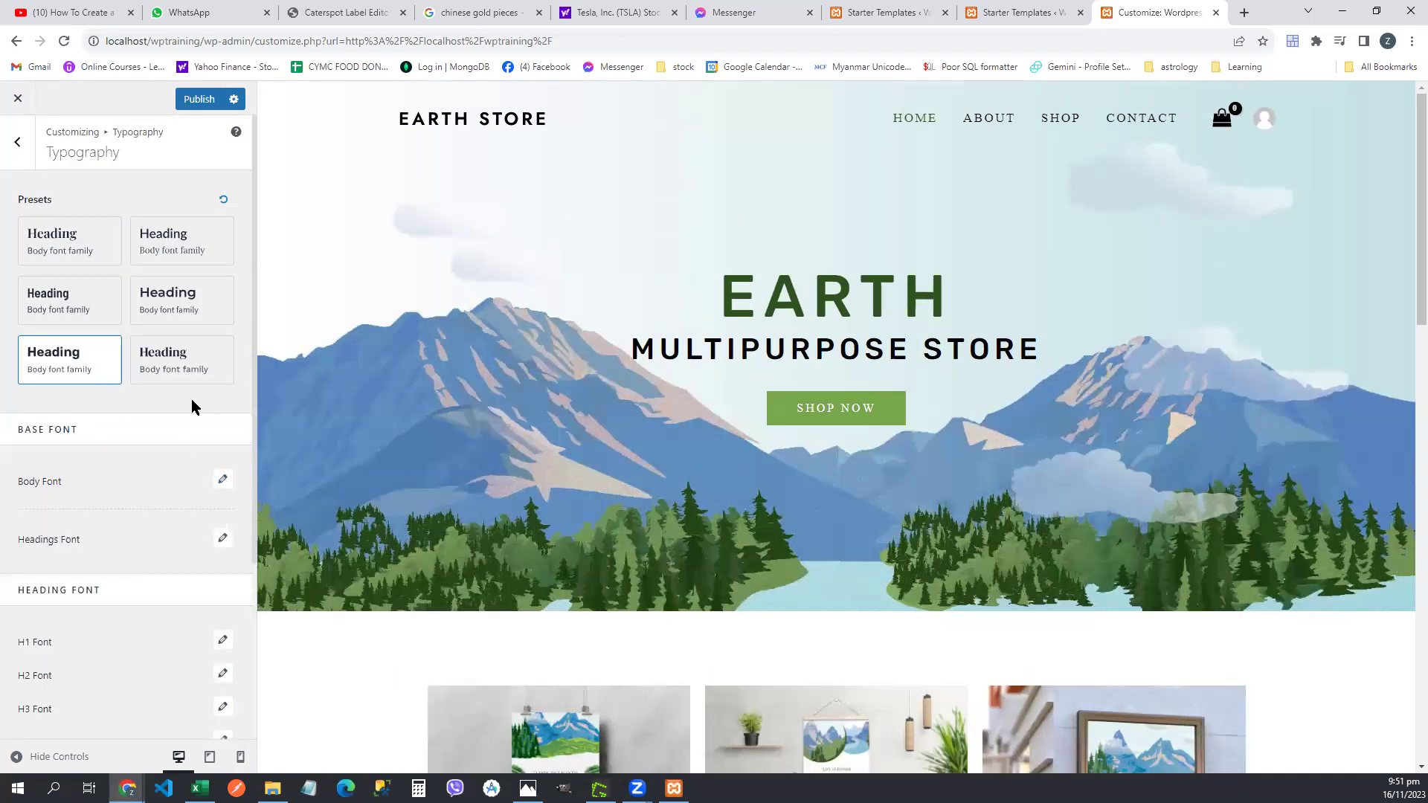
left_click(41, 248)
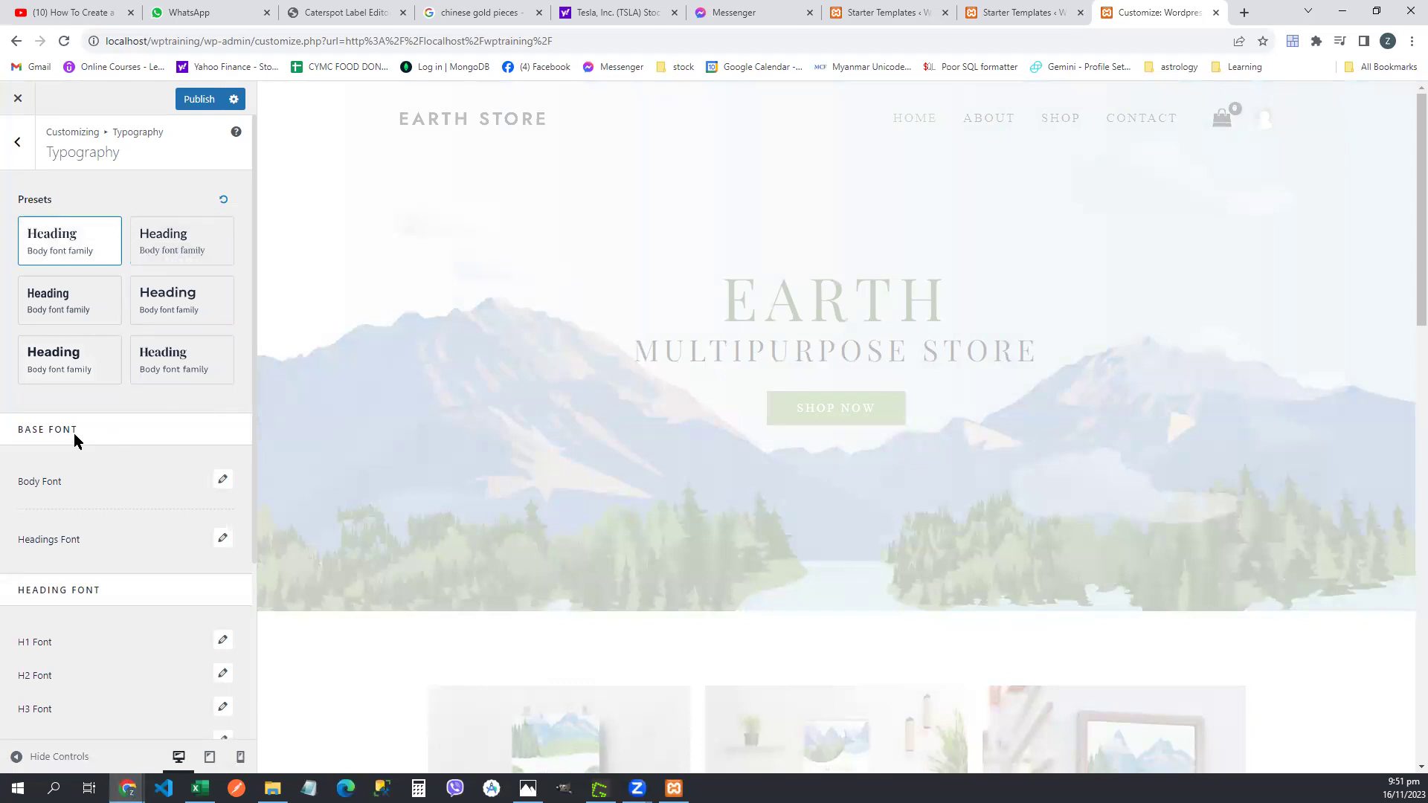
scroll(74, 433, "down", 3)
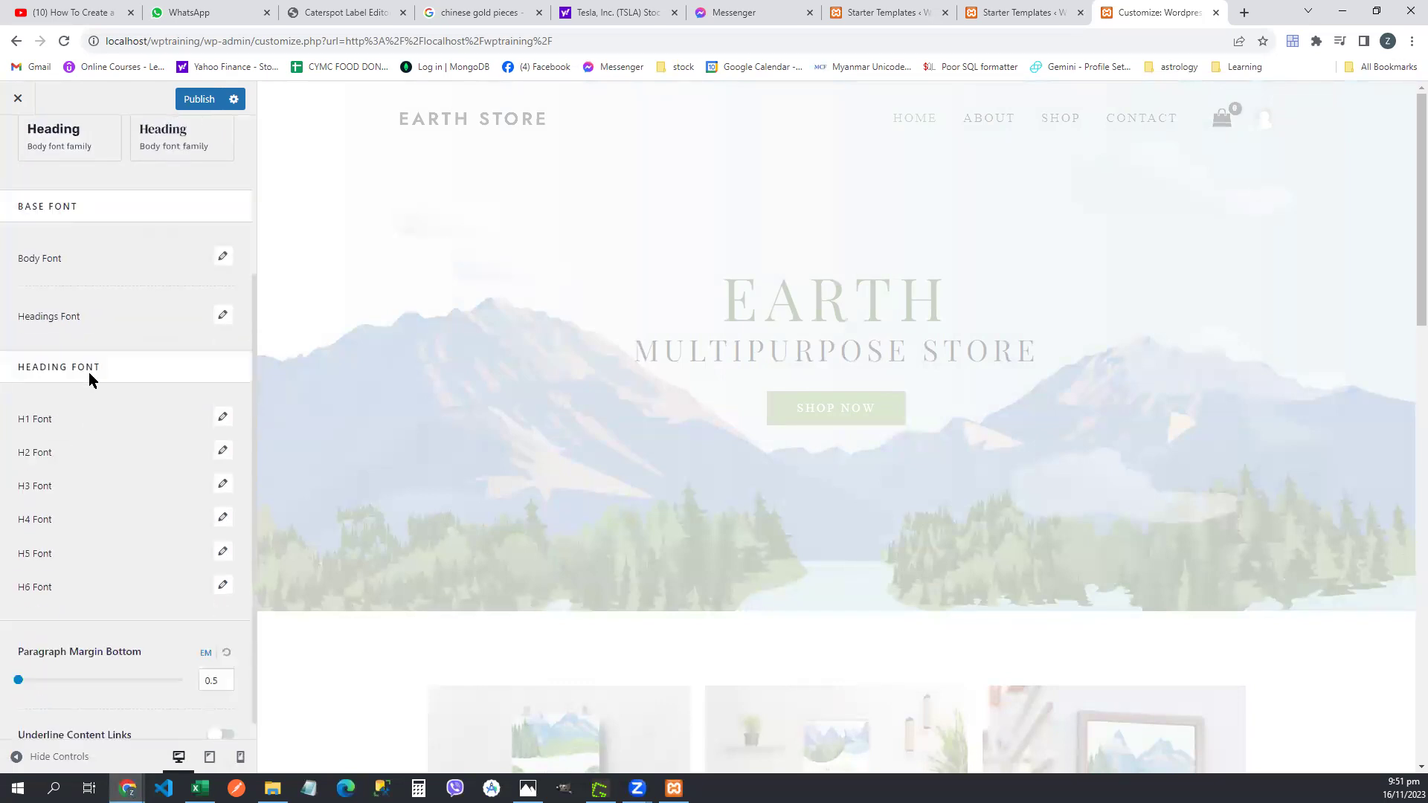
scroll(92, 374, "down", 1)
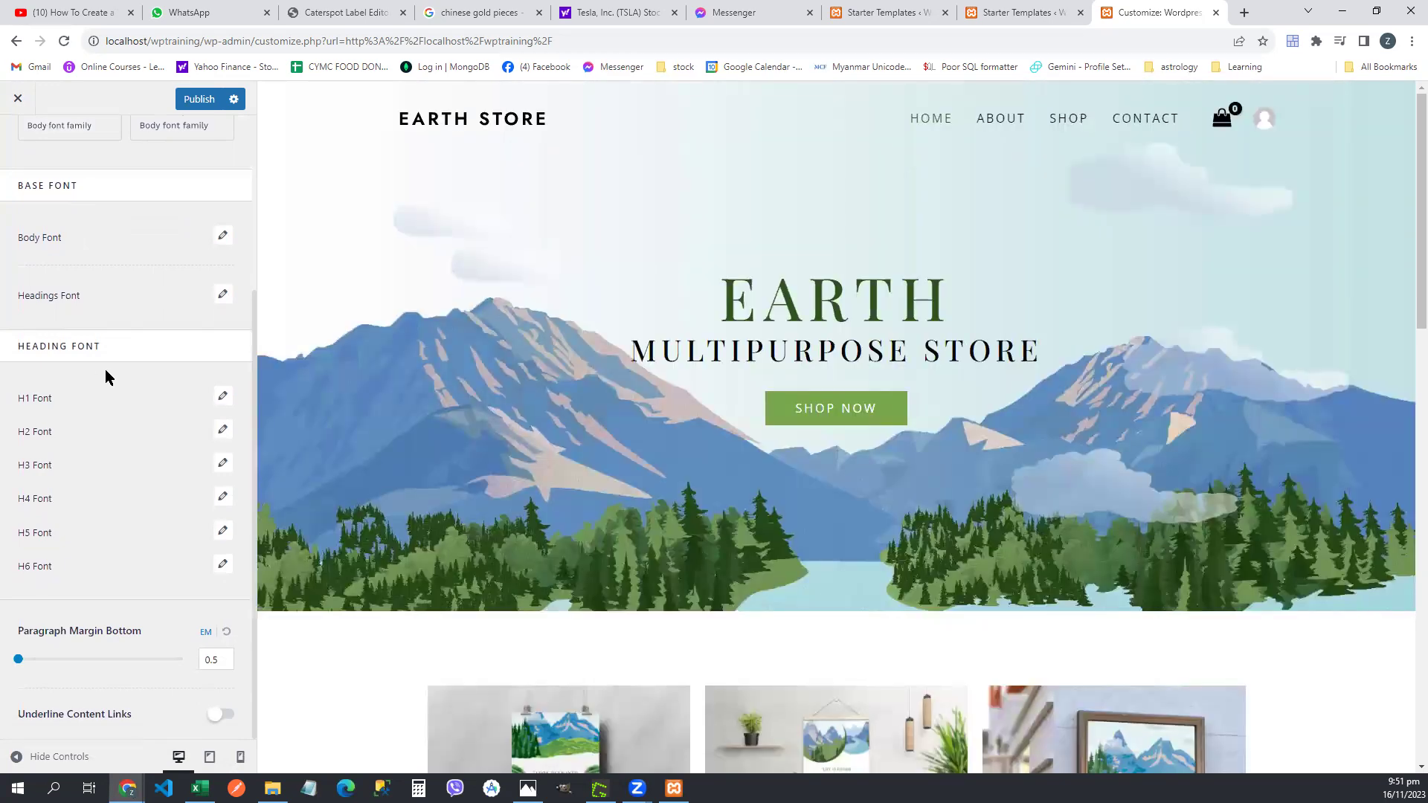
scroll(105, 369, "up", 4)
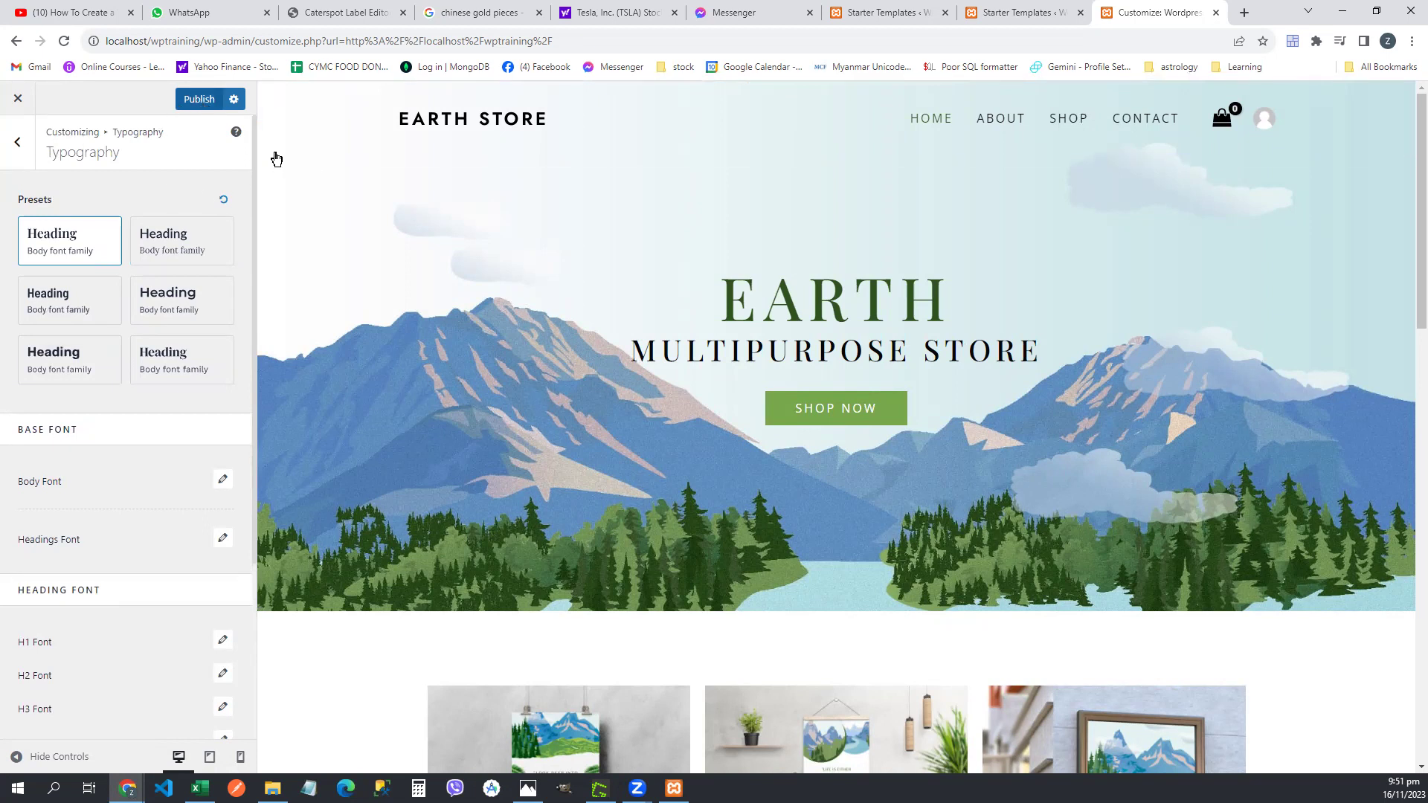
left_click(195, 102)
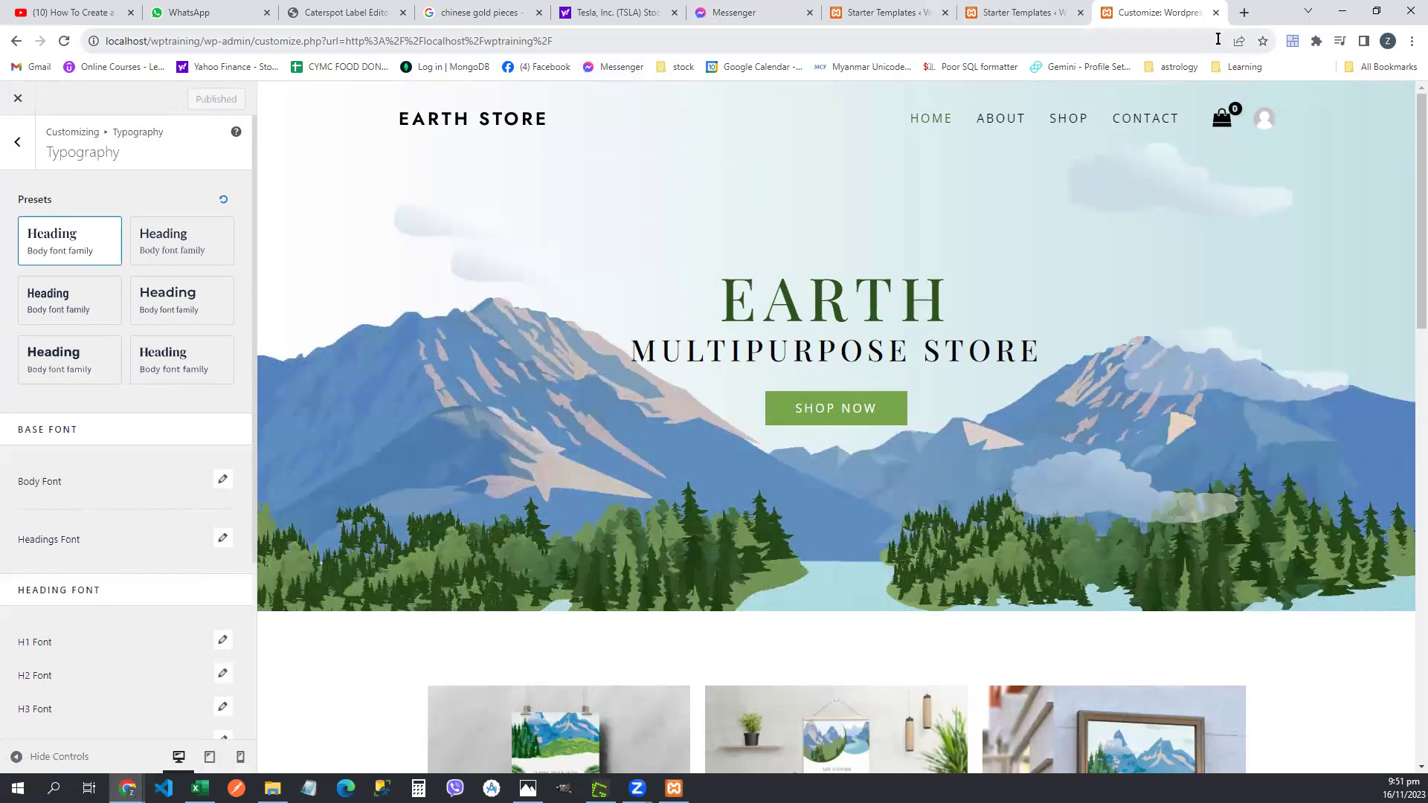
left_click(1241, 15)
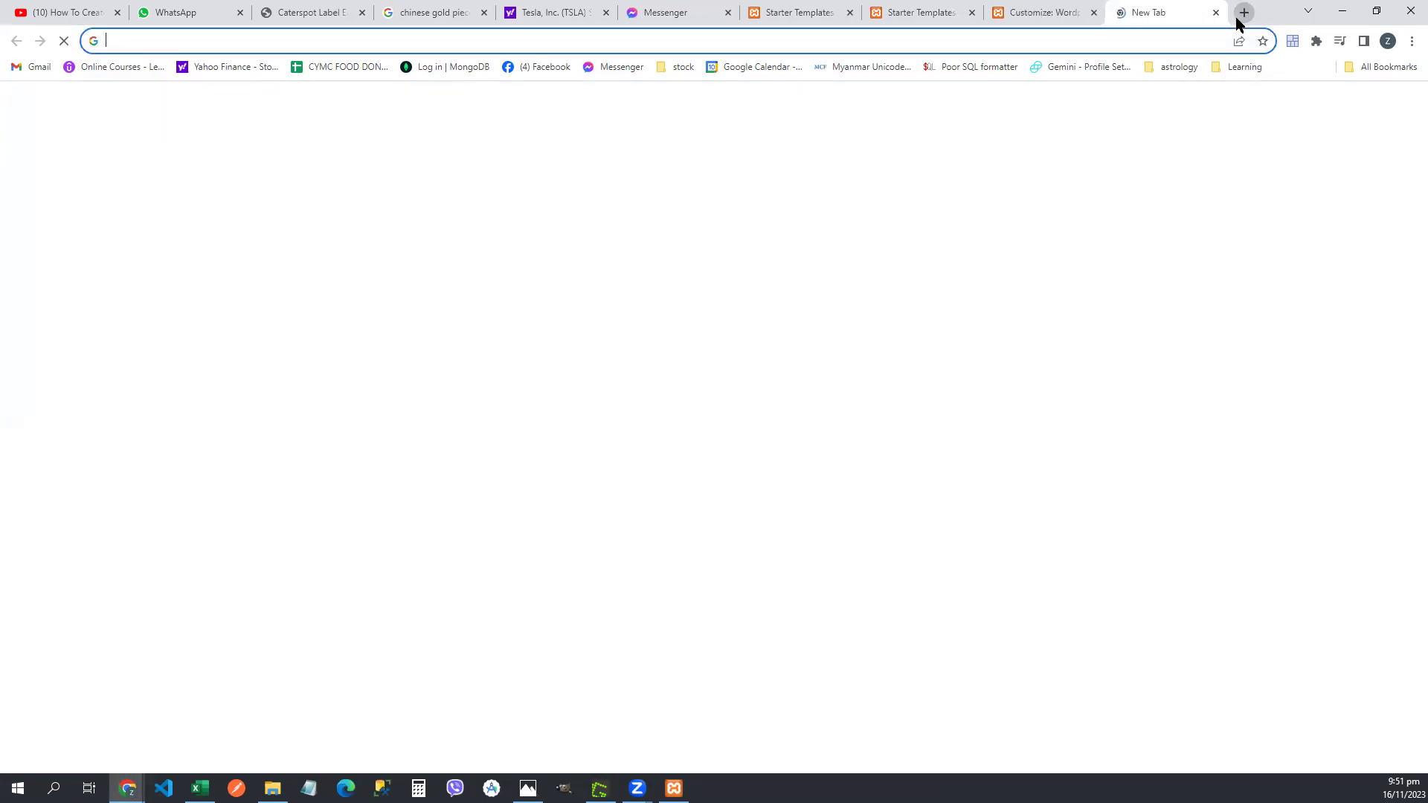
left_click(433, 34)
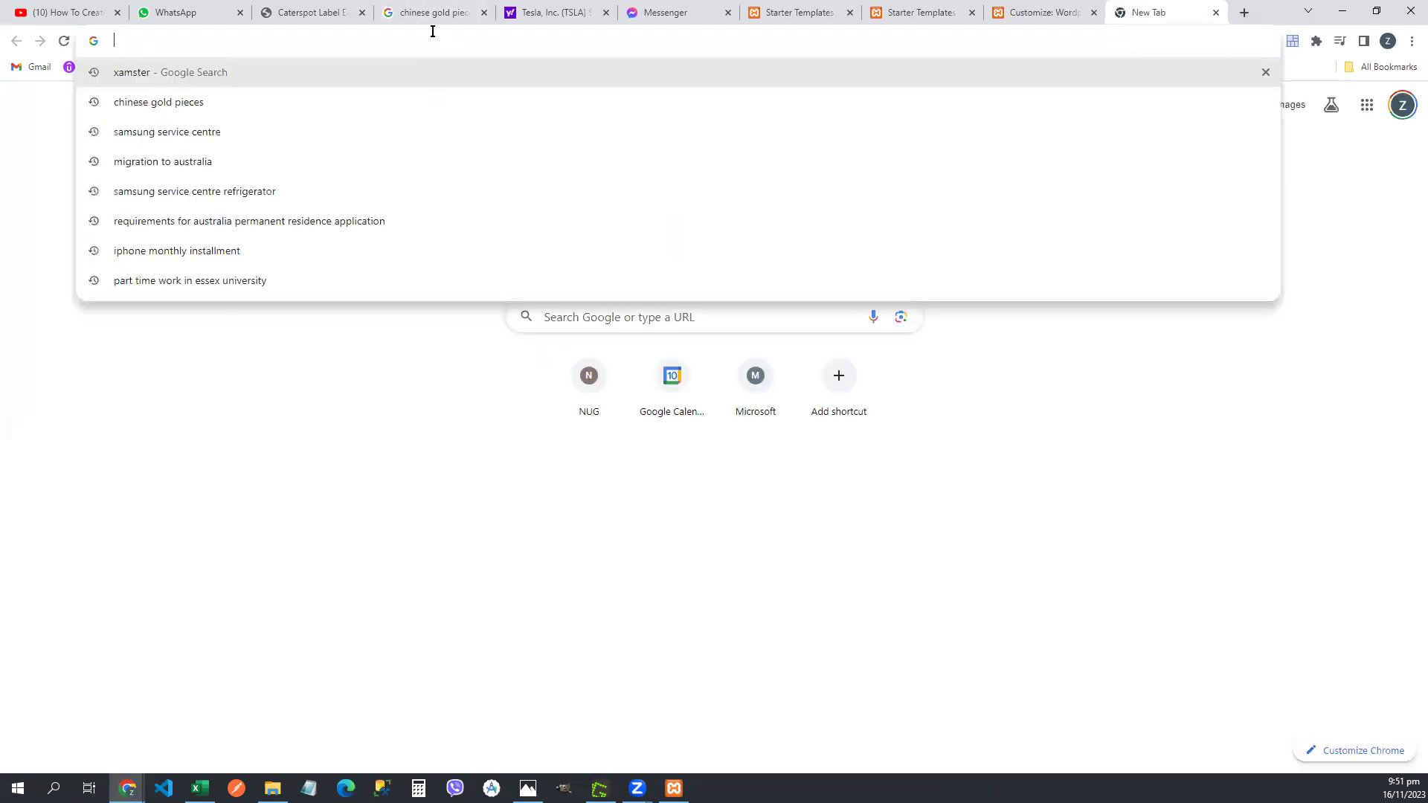
type("local")
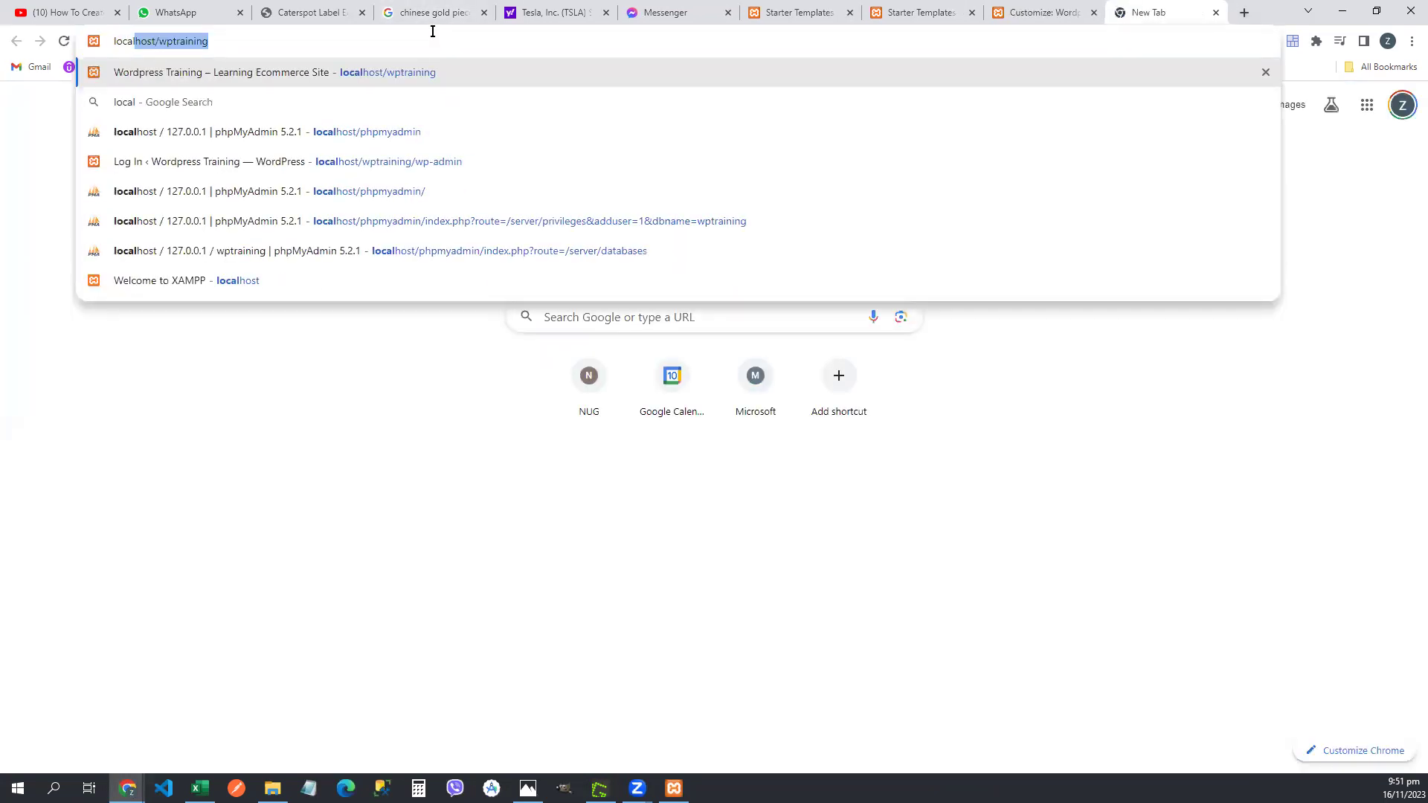
key("Return")
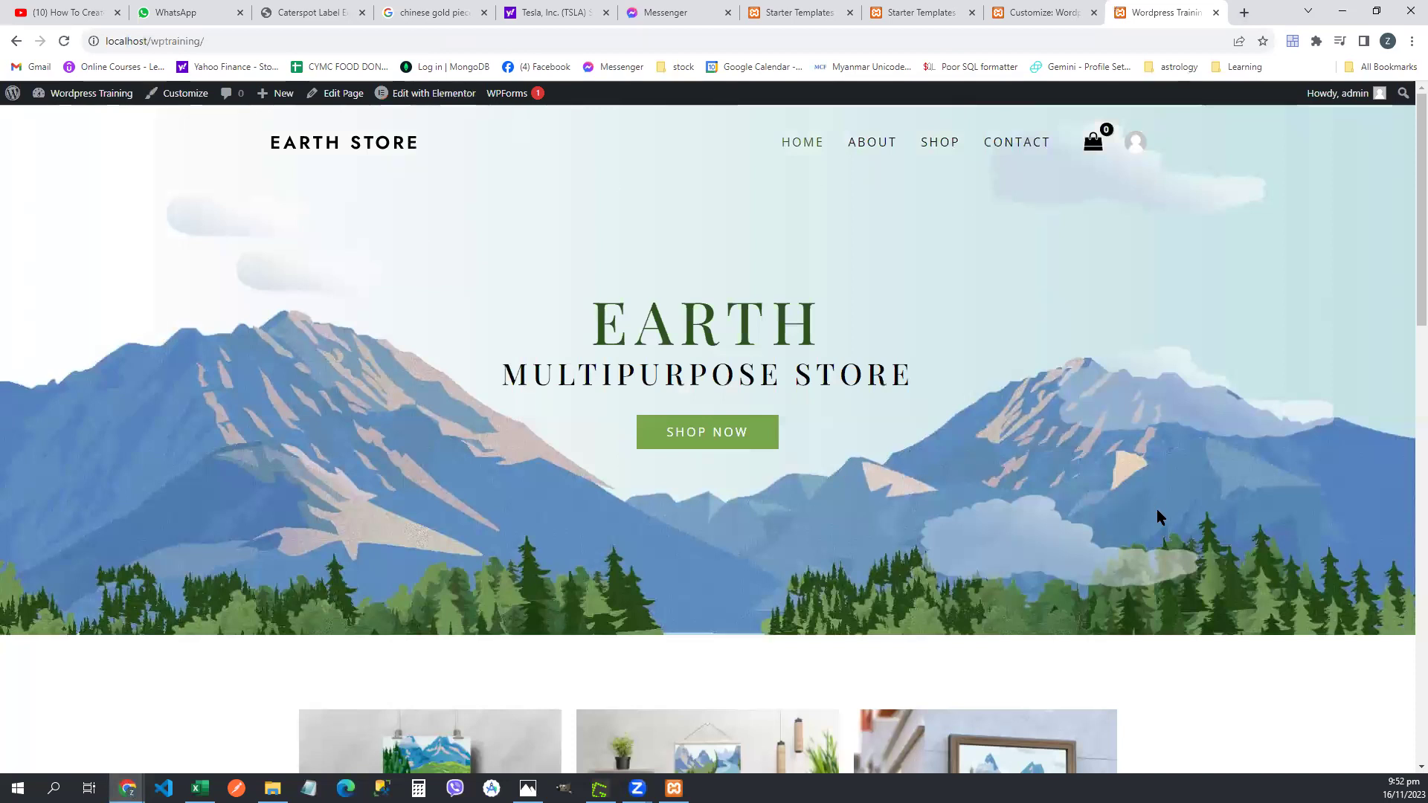
scroll(1157, 509, "down", 10)
scroll(1157, 509, "up", 10)
left_click(1217, 12)
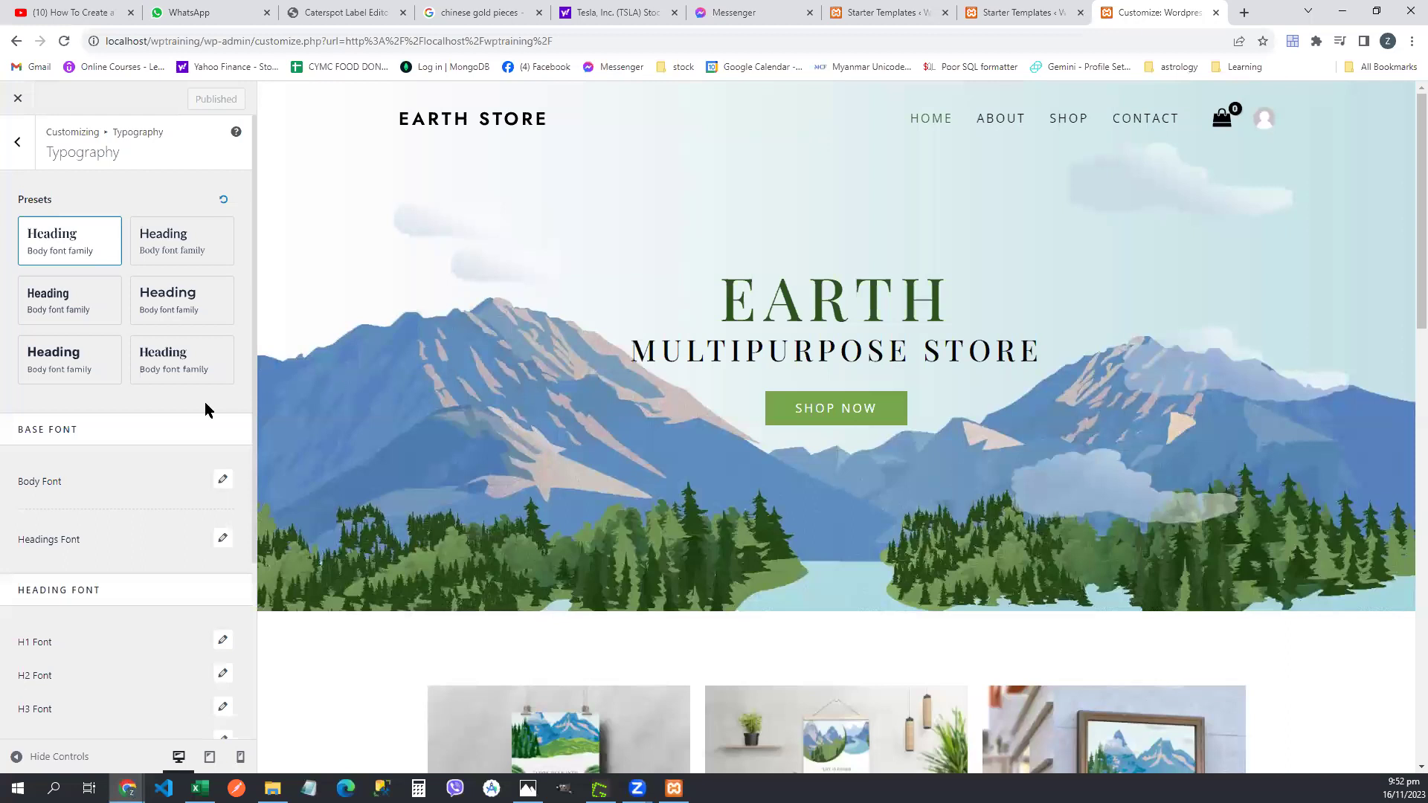
- Go back to the Global settings and open the Colors section
left_click(15, 145)
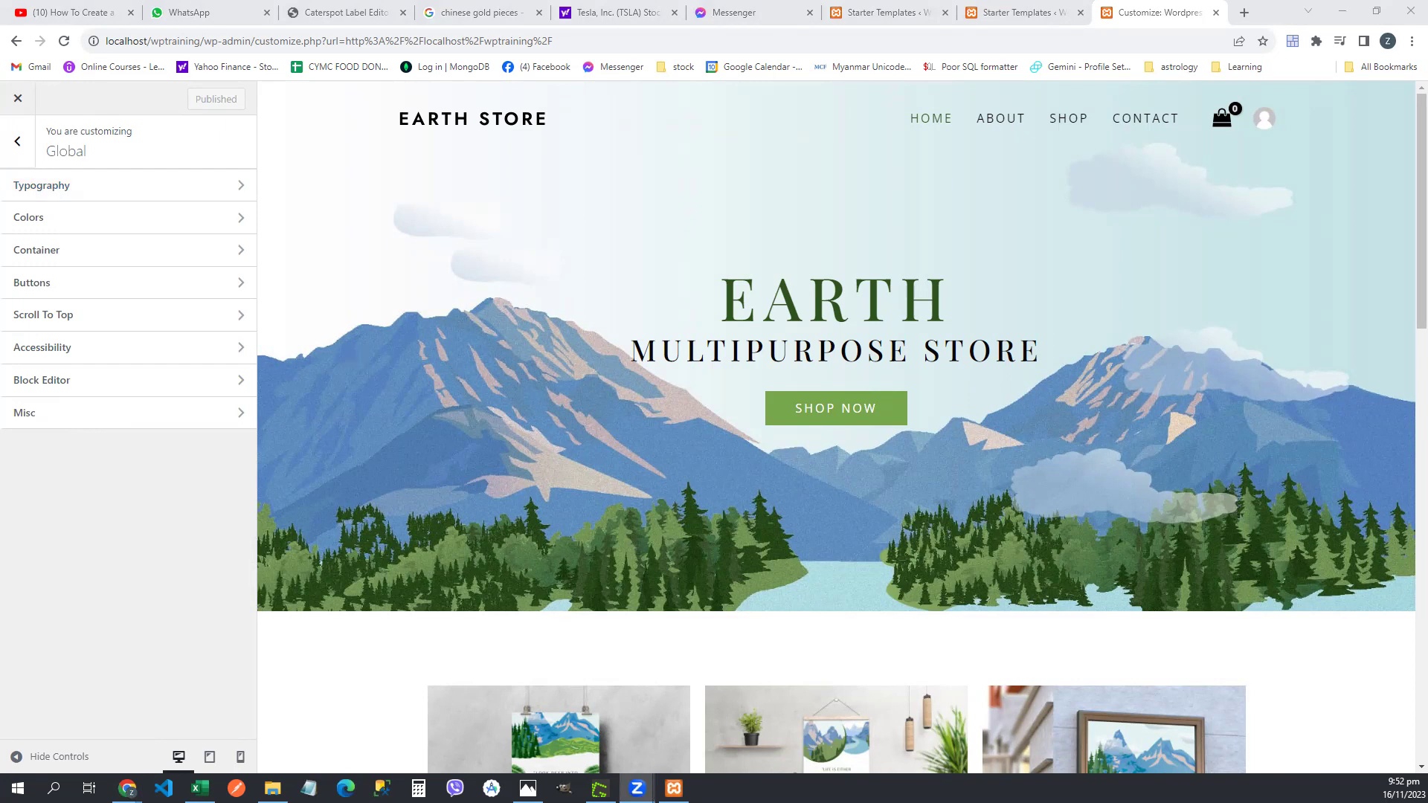
left_click(119, 186)
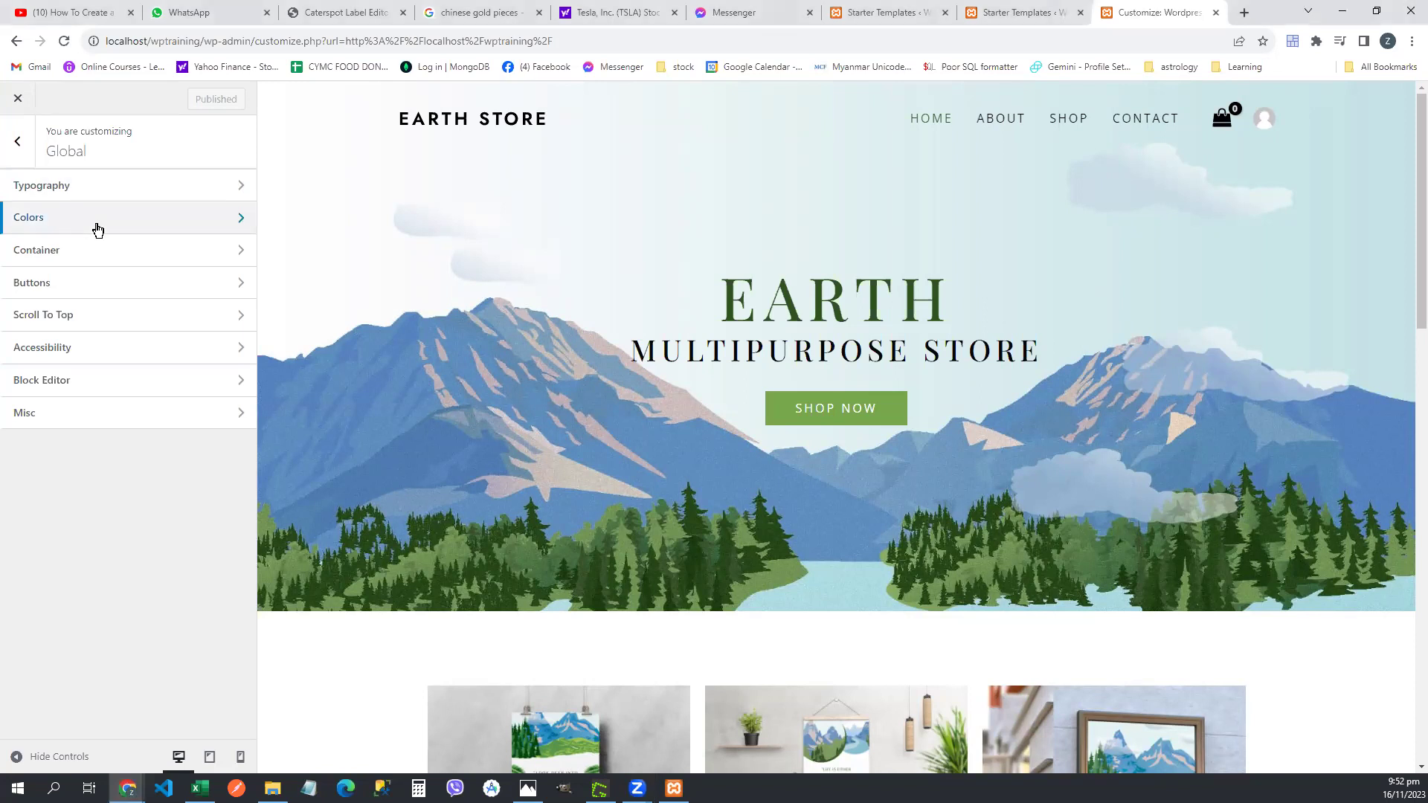
left_click(98, 229)
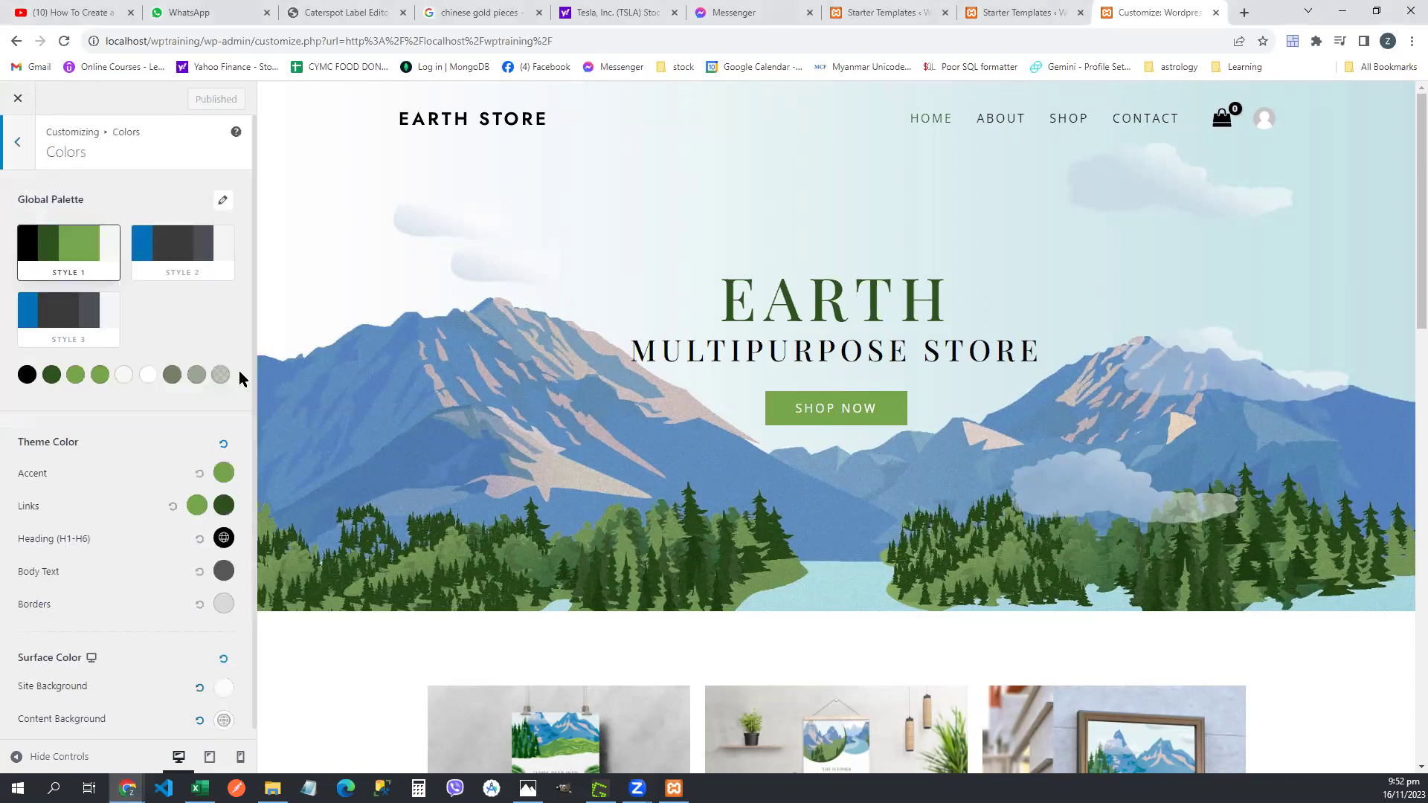
scroll(239, 370, "down", 1)
scroll(239, 370, "up", 1)
- Compare the Style 2 and Style 3 palettes, then settle on the black and green Style 1 palette
left_click(179, 252)
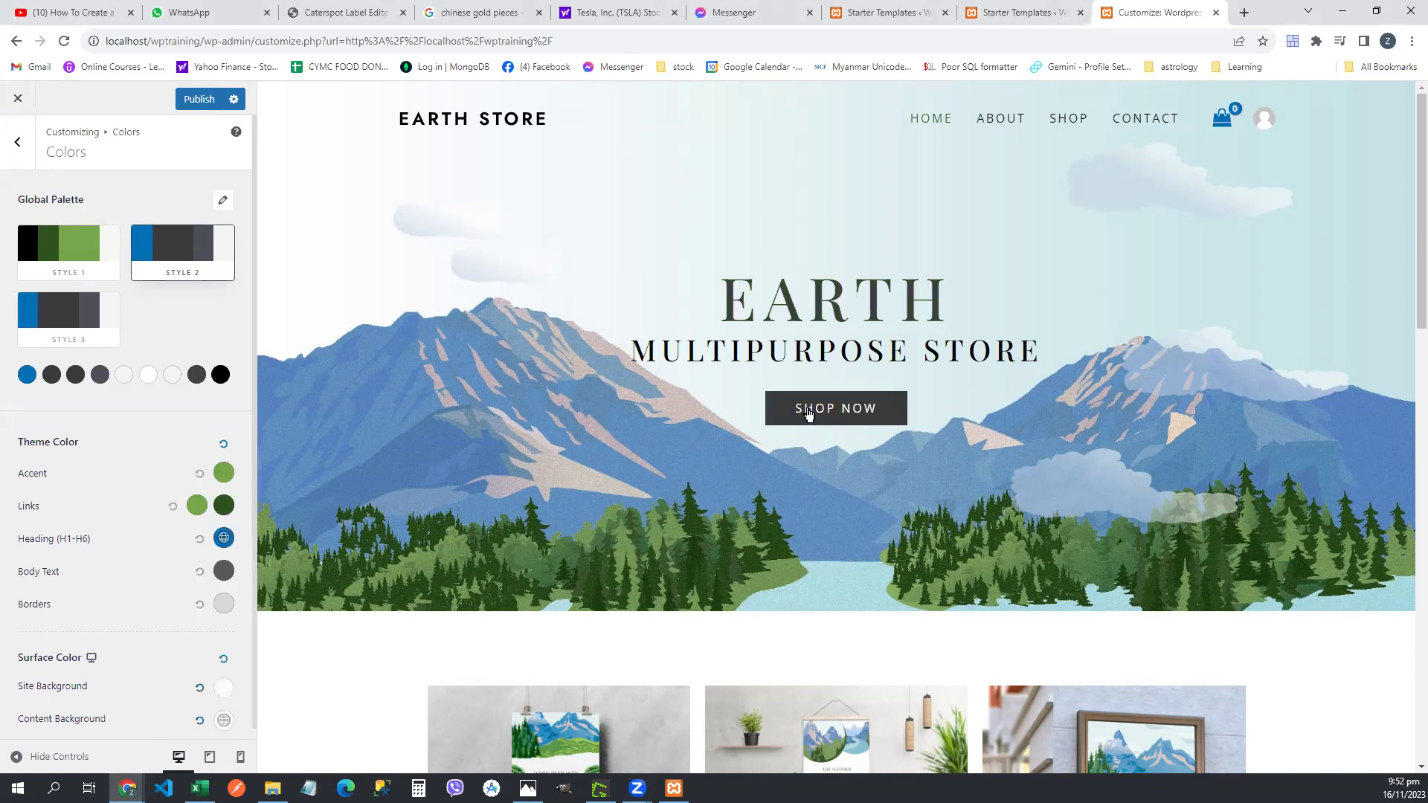
left_click(84, 264)
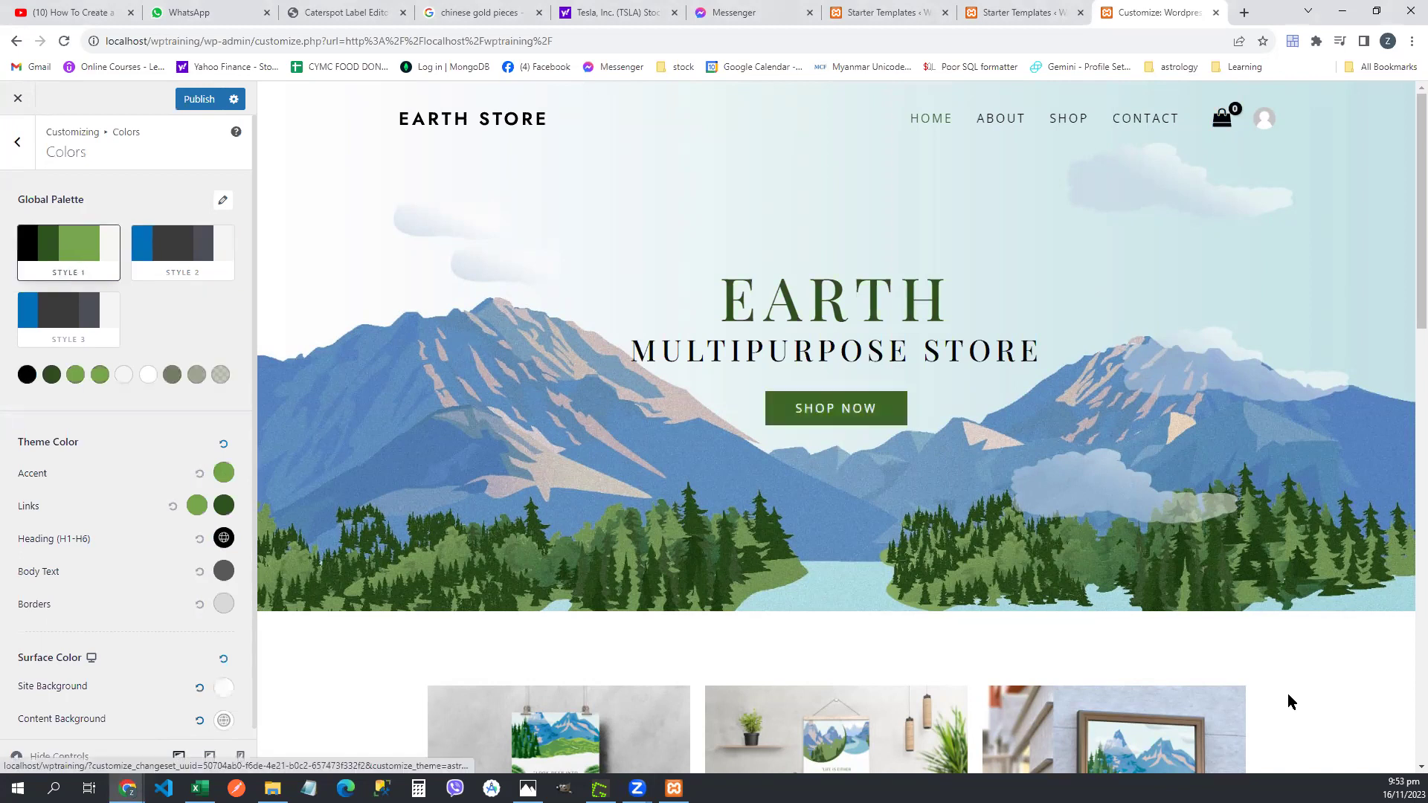
scroll(1291, 701, "down", 5)
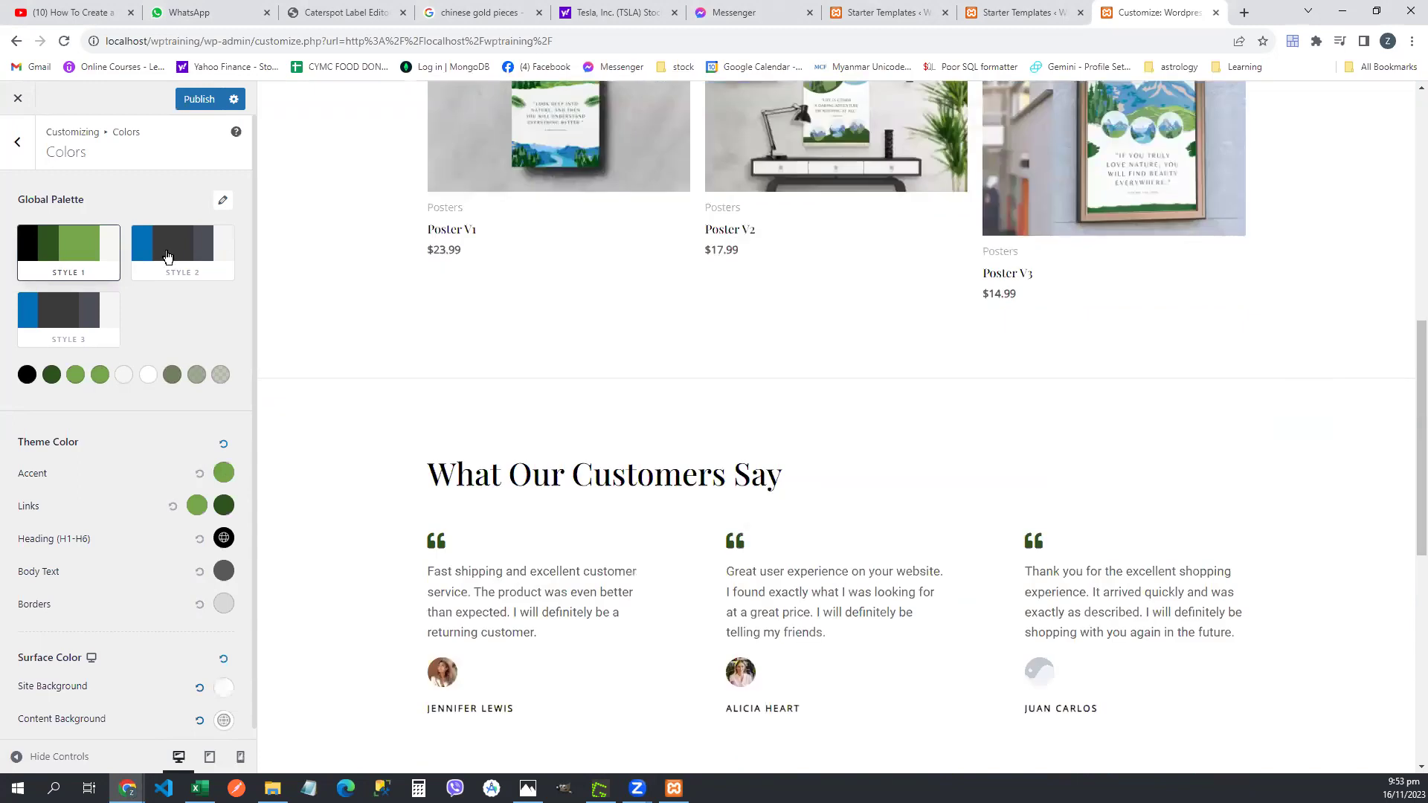
left_click(167, 257)
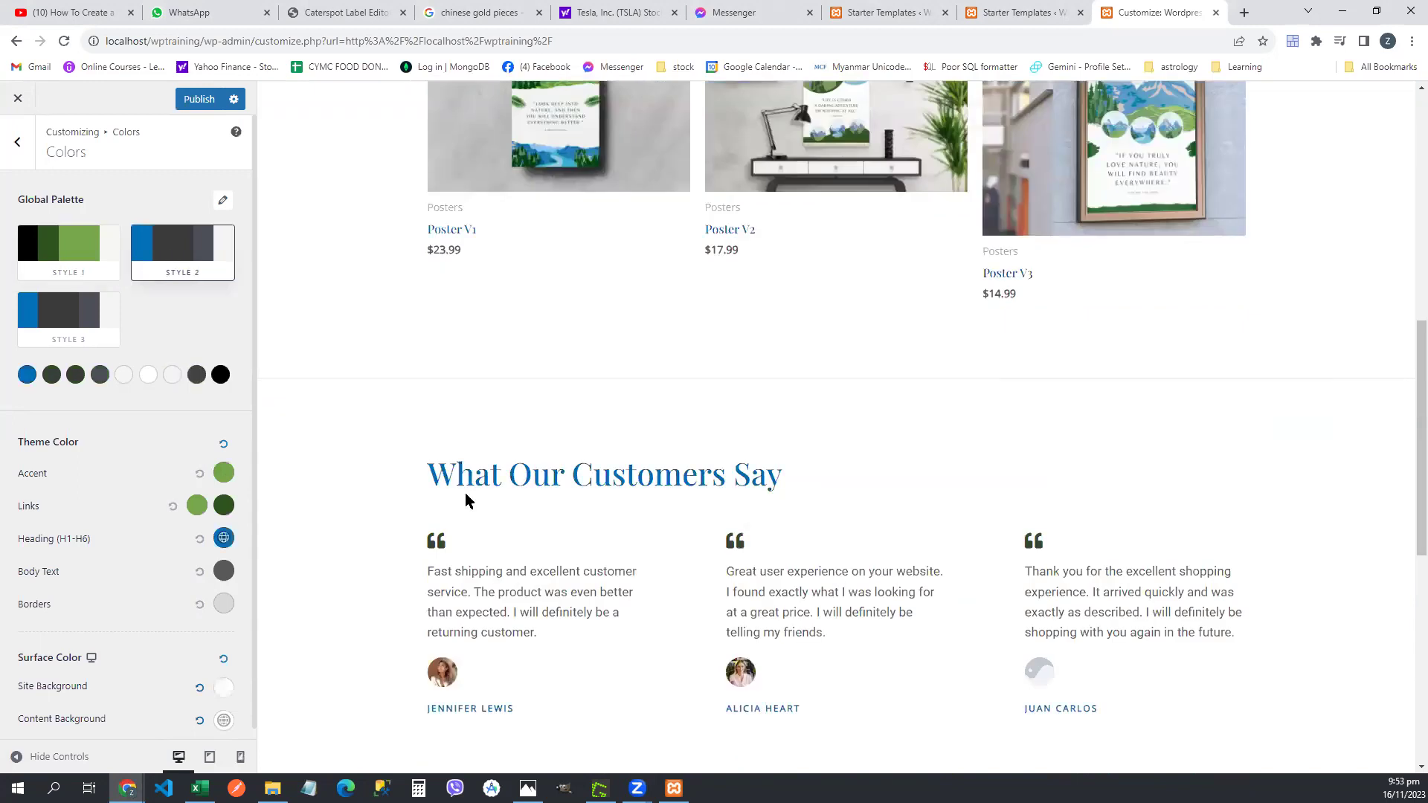
left_click(30, 318)
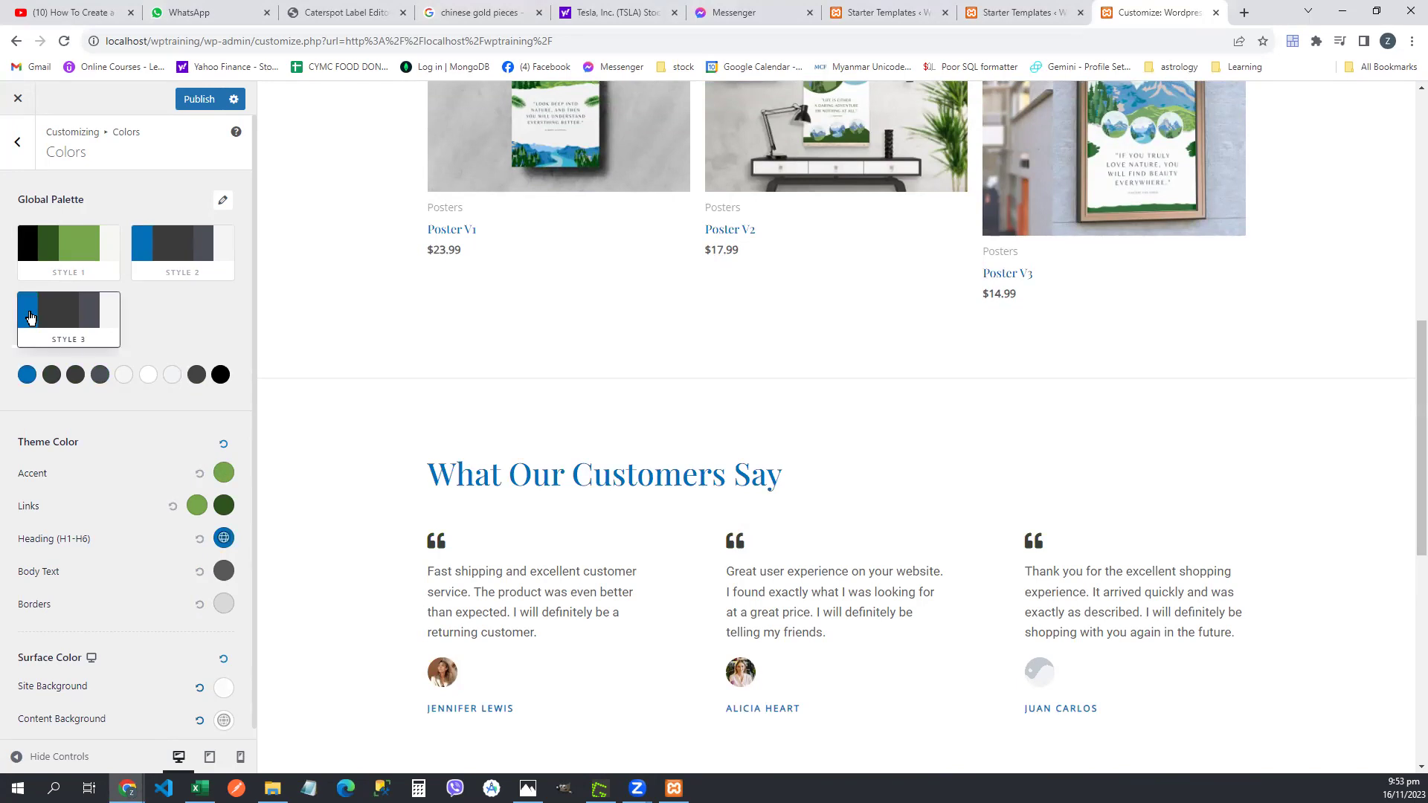
left_click(191, 261)
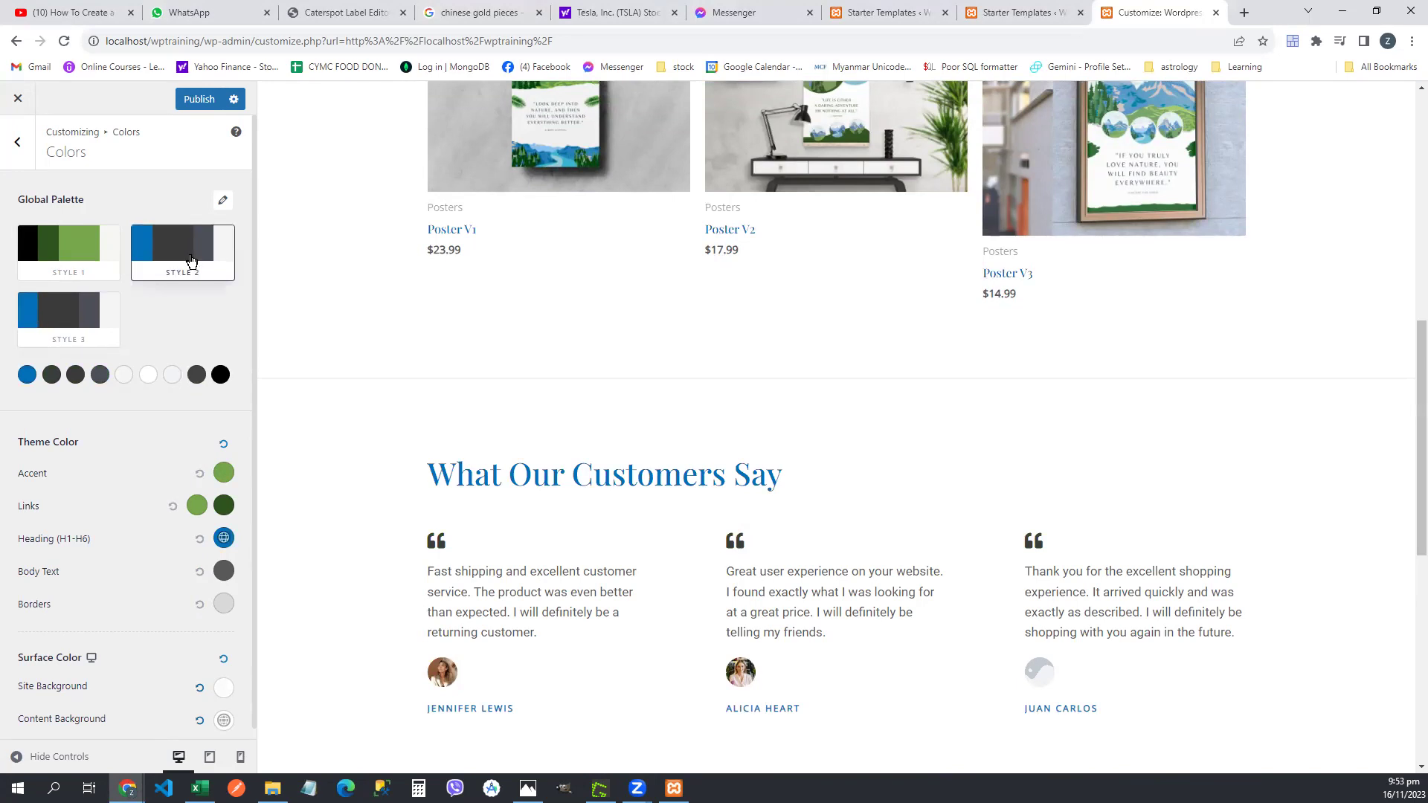
left_click(81, 253)
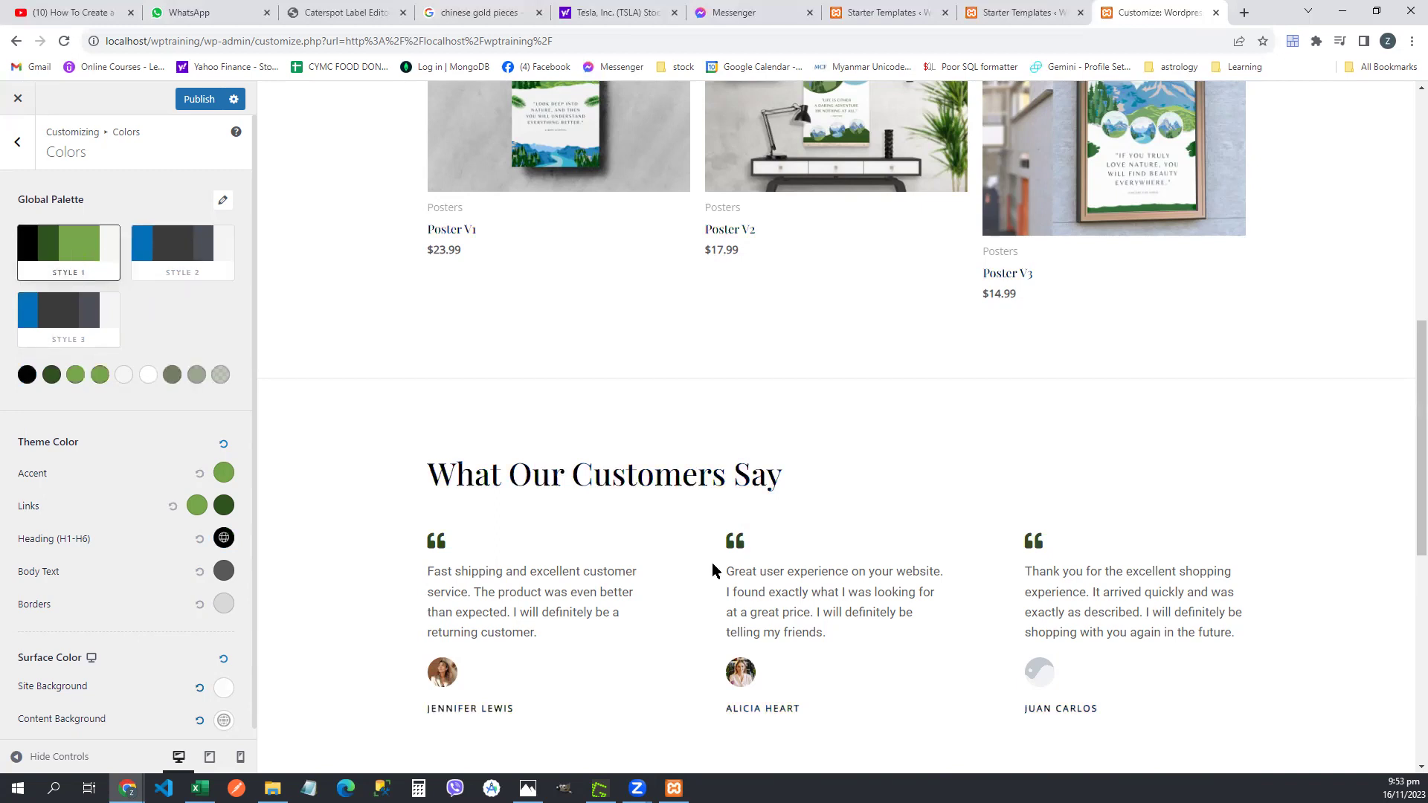
scroll(714, 573, "up", 4)
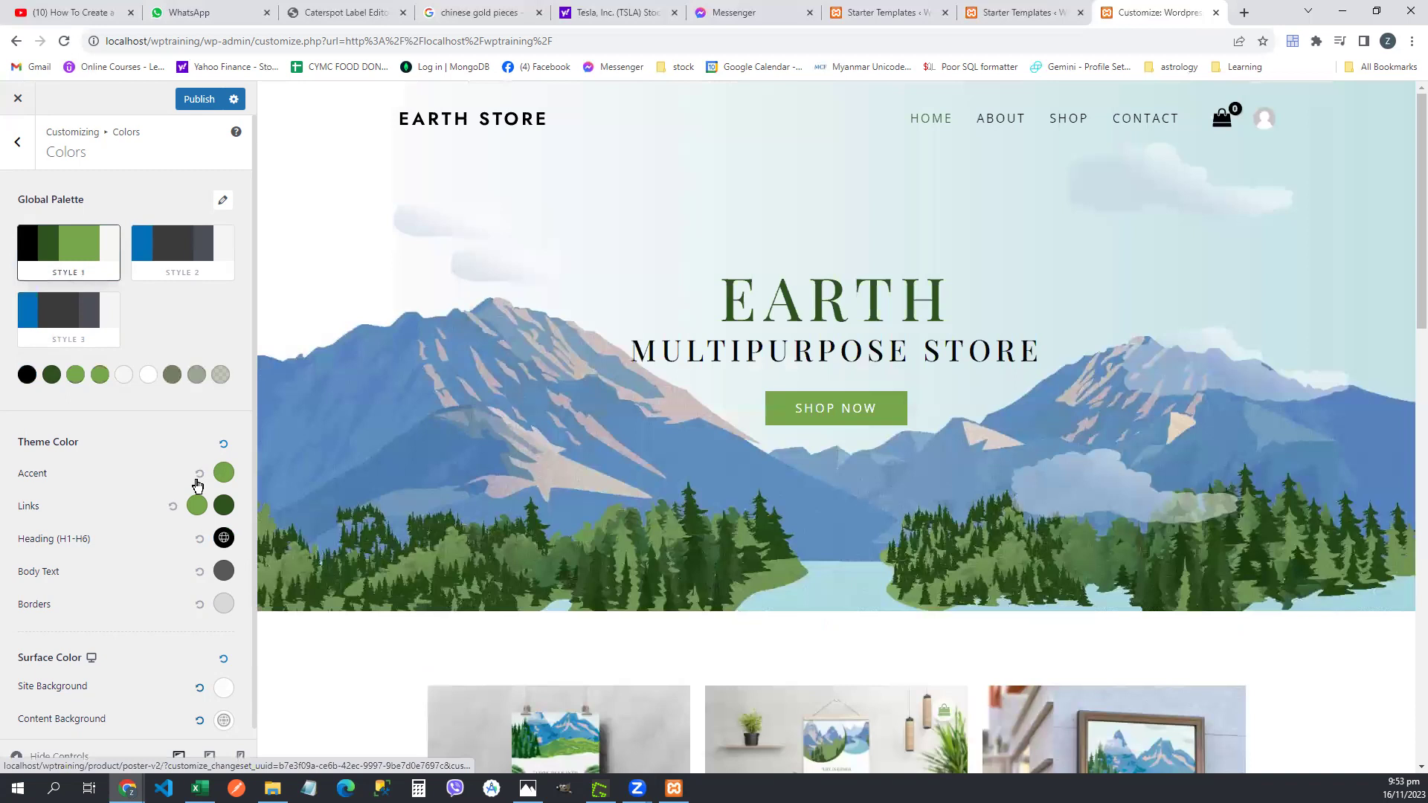
scroll(197, 494, "down", 1)
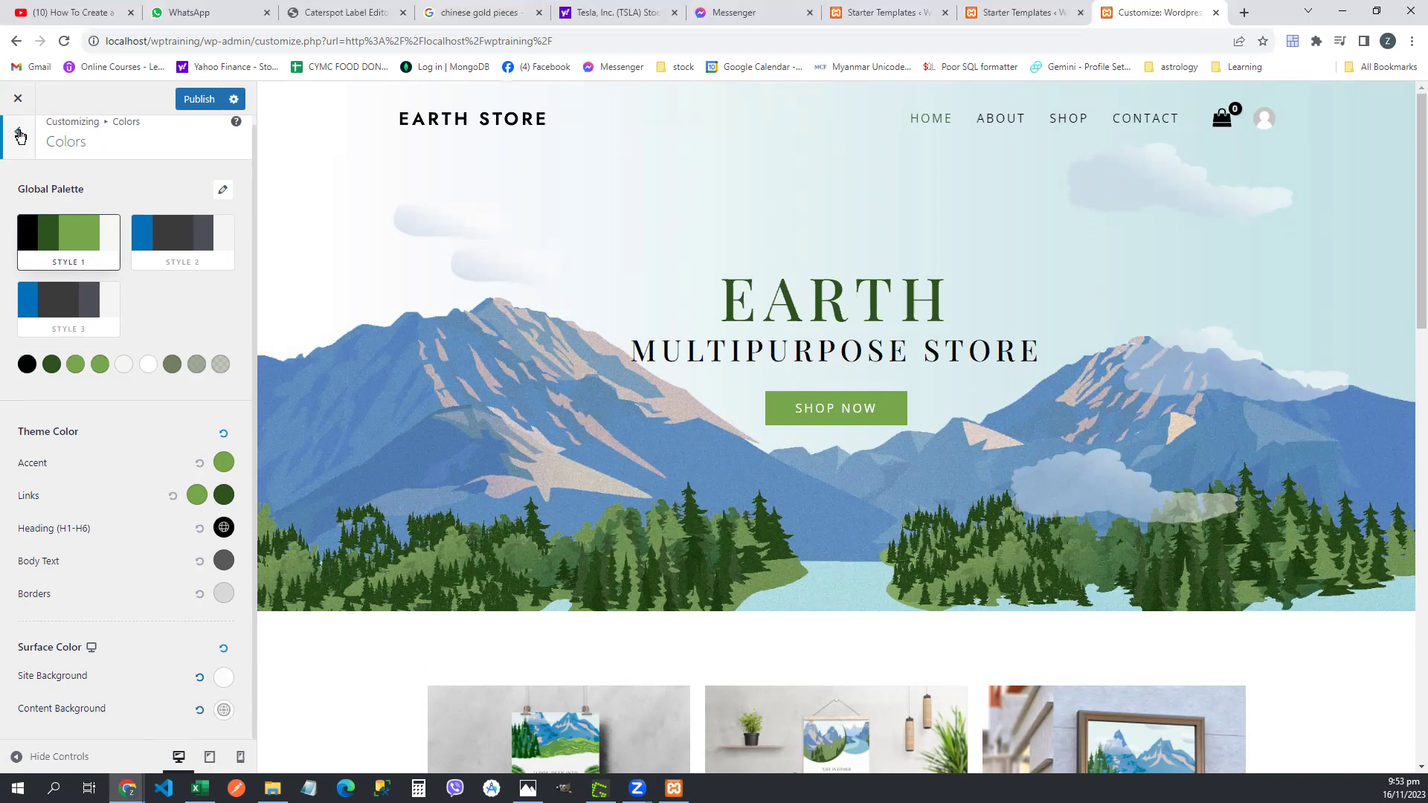
left_click(20, 135)
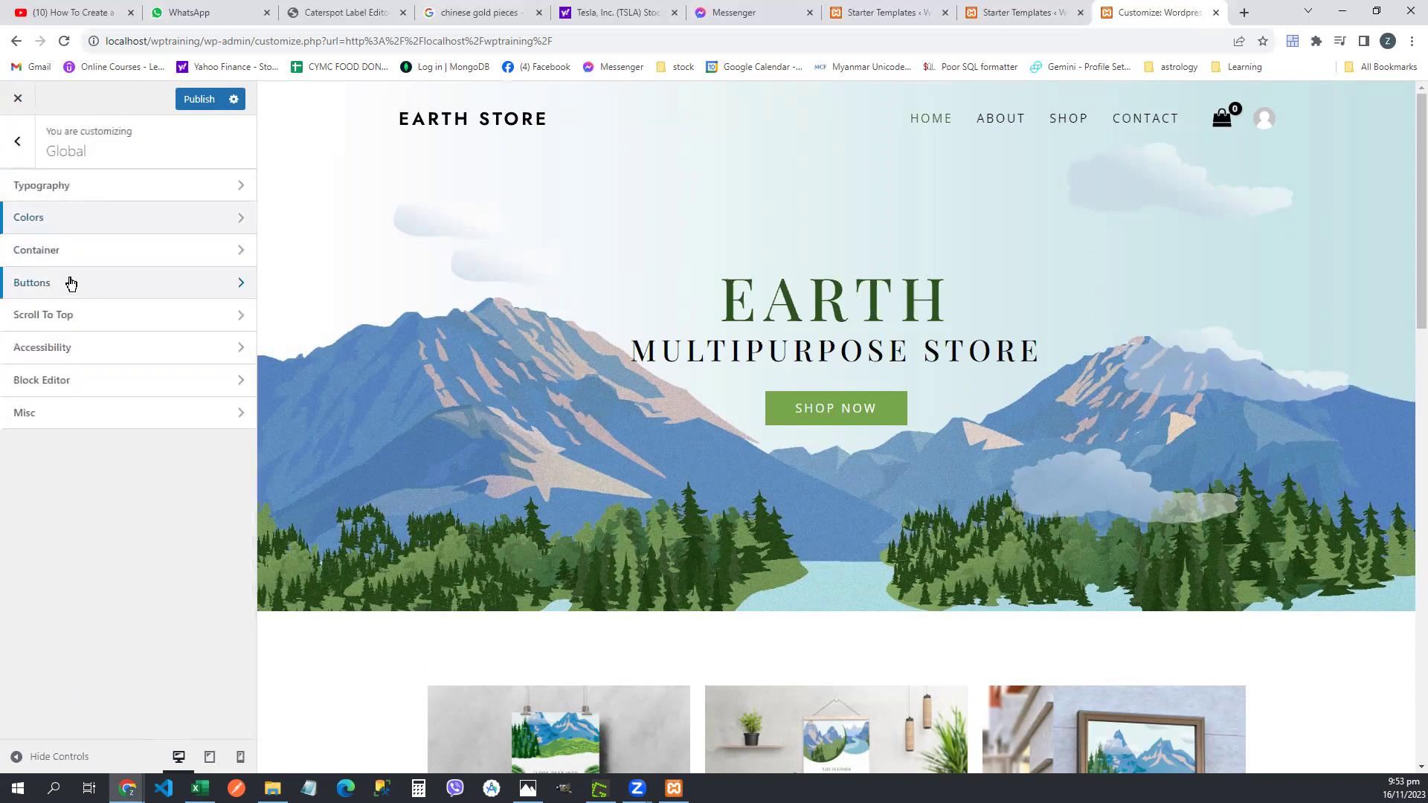
- Compare the button presets and select the second filled preset for primary buttons
left_click(71, 284)
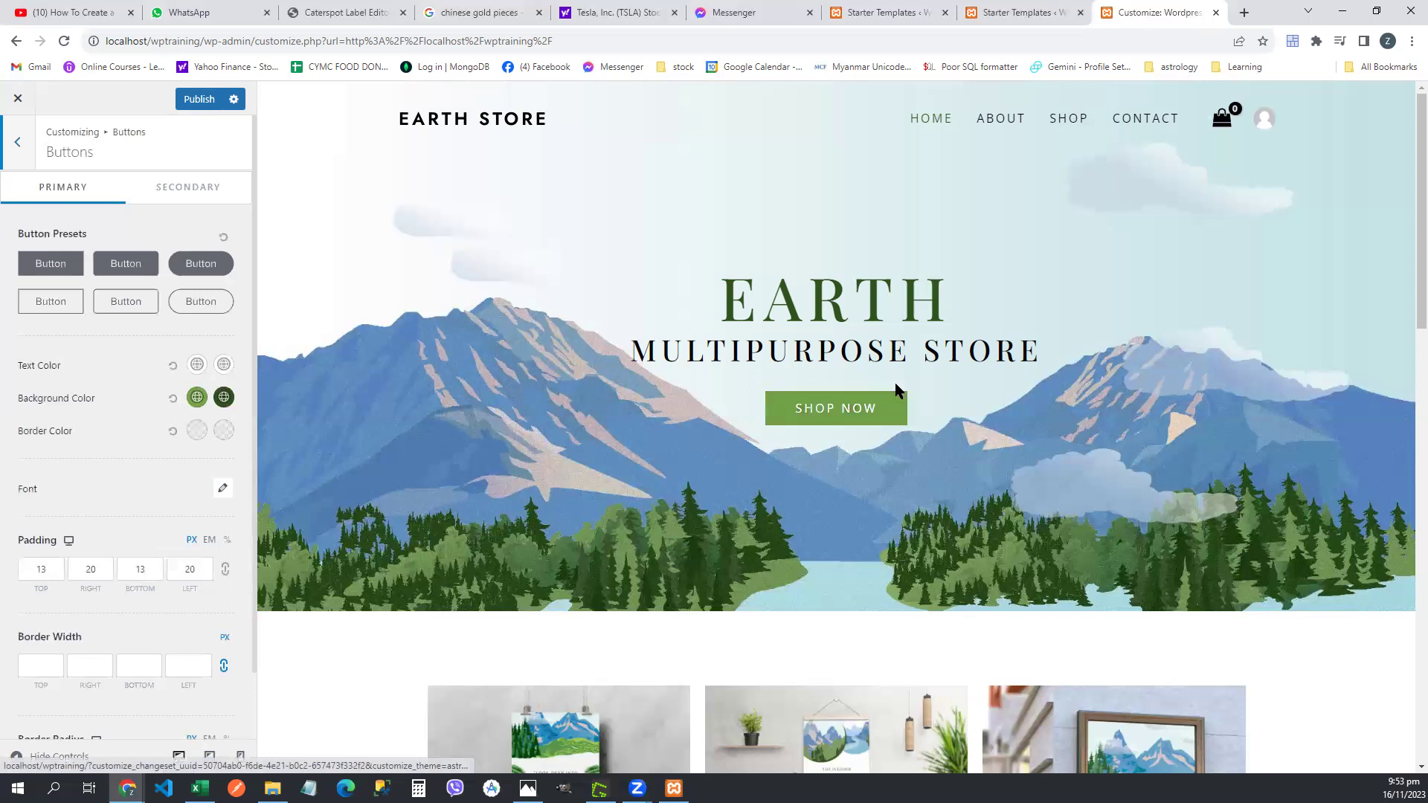
left_click(209, 271)
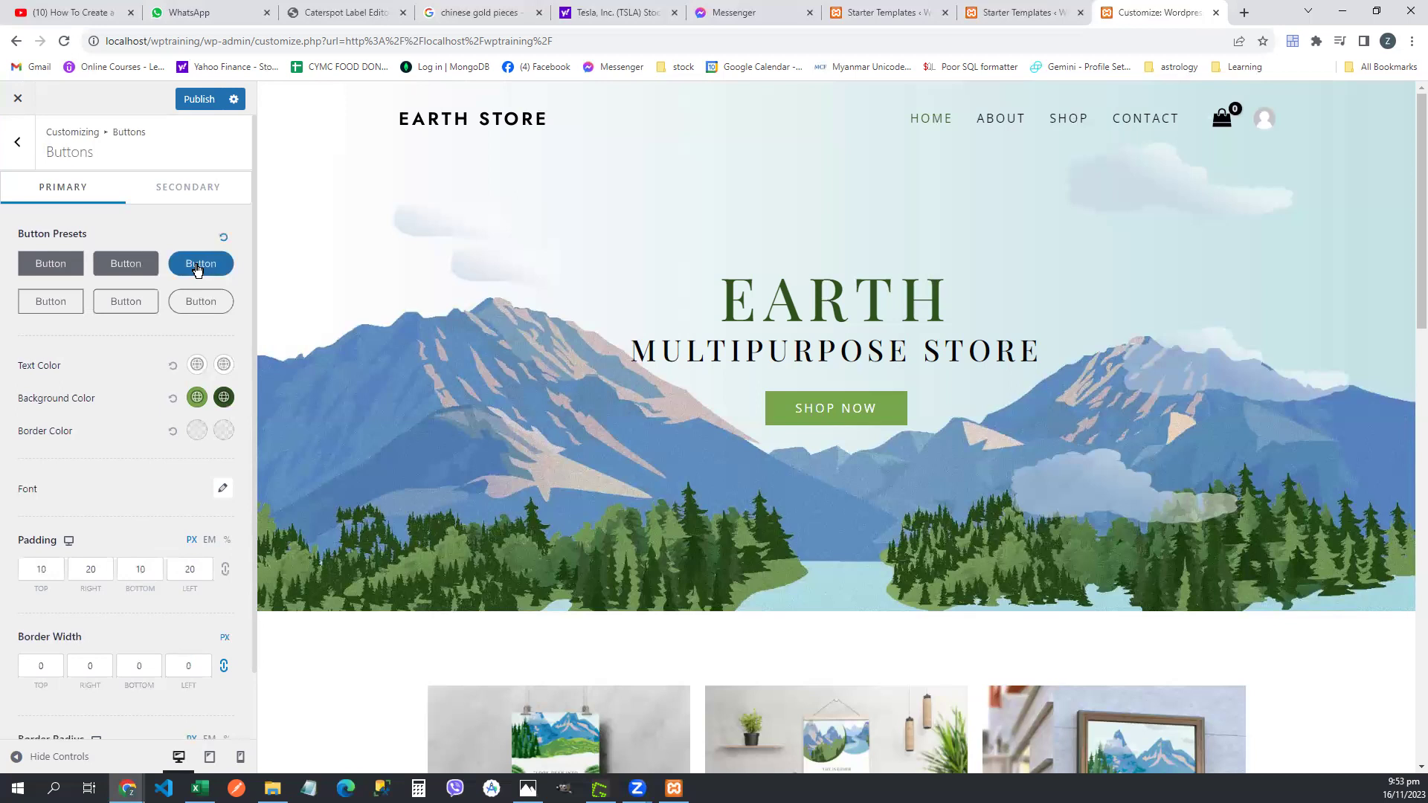
left_click(43, 266)
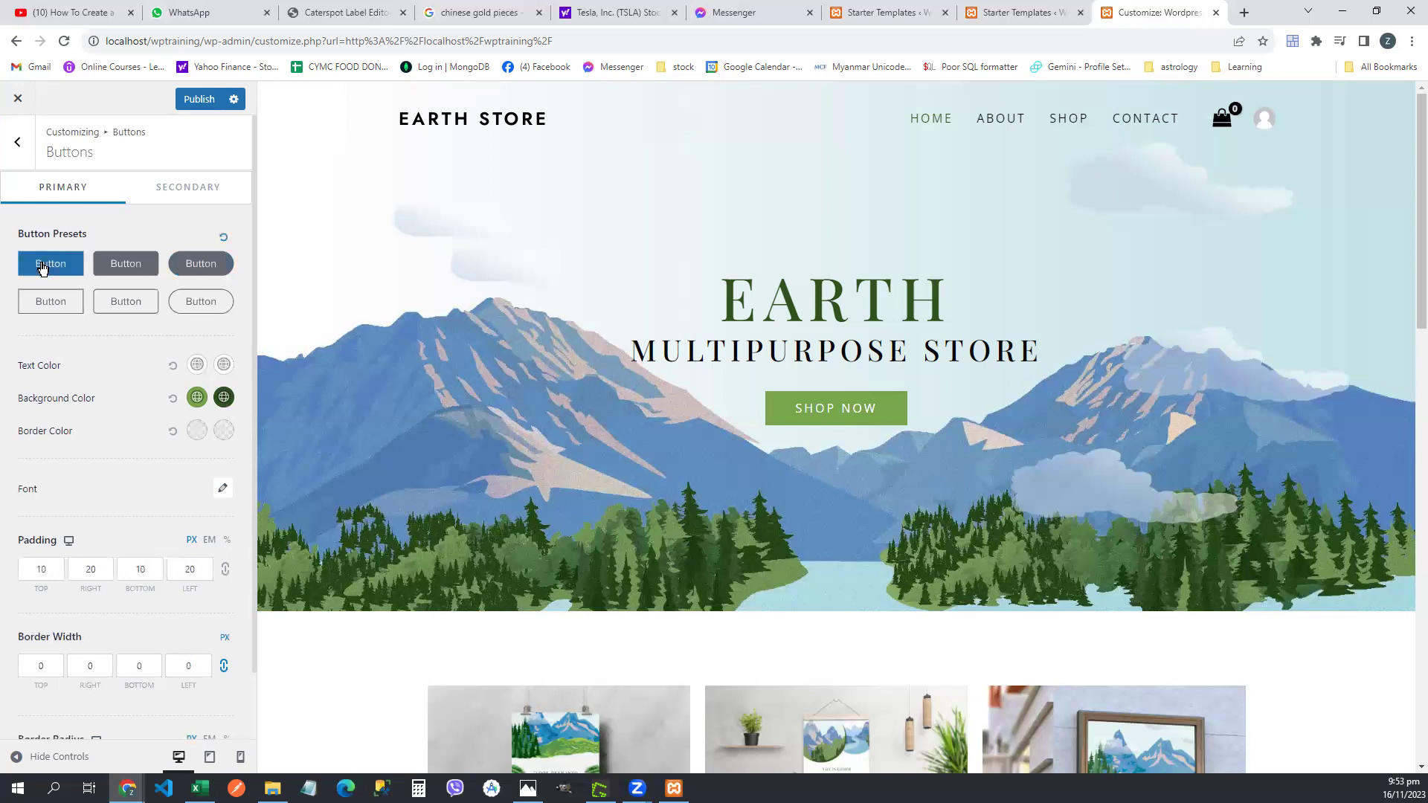
left_click(186, 305)
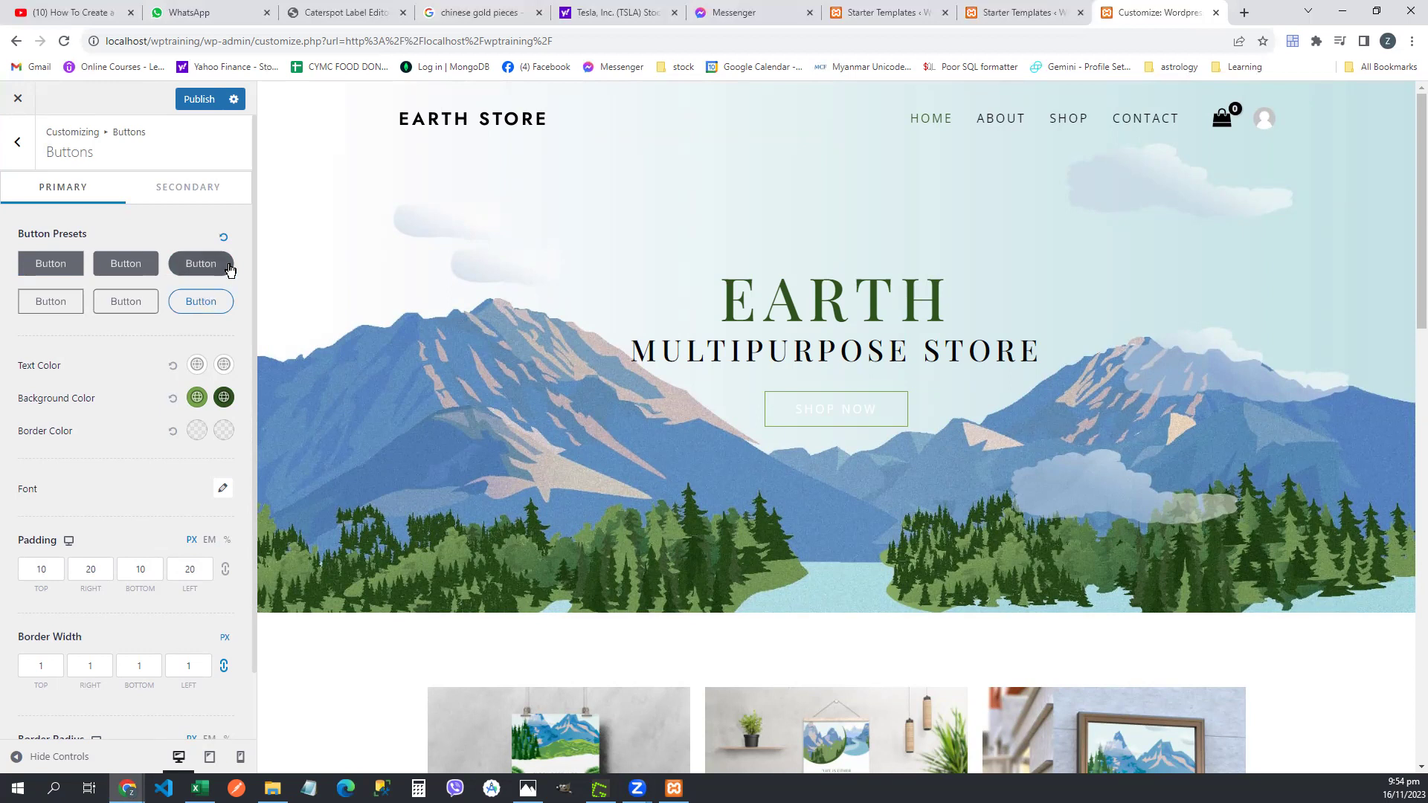
left_click(199, 268)
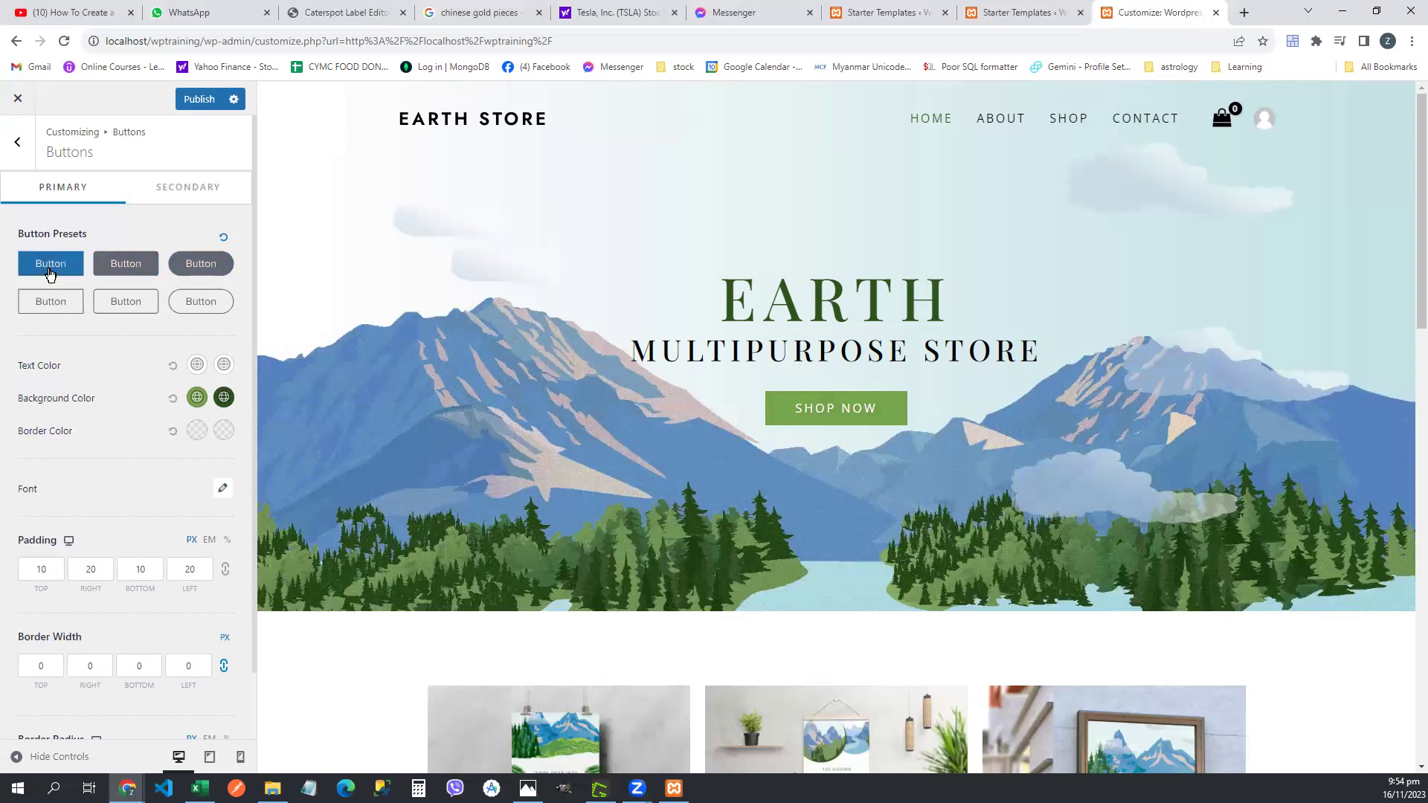
left_click(129, 301)
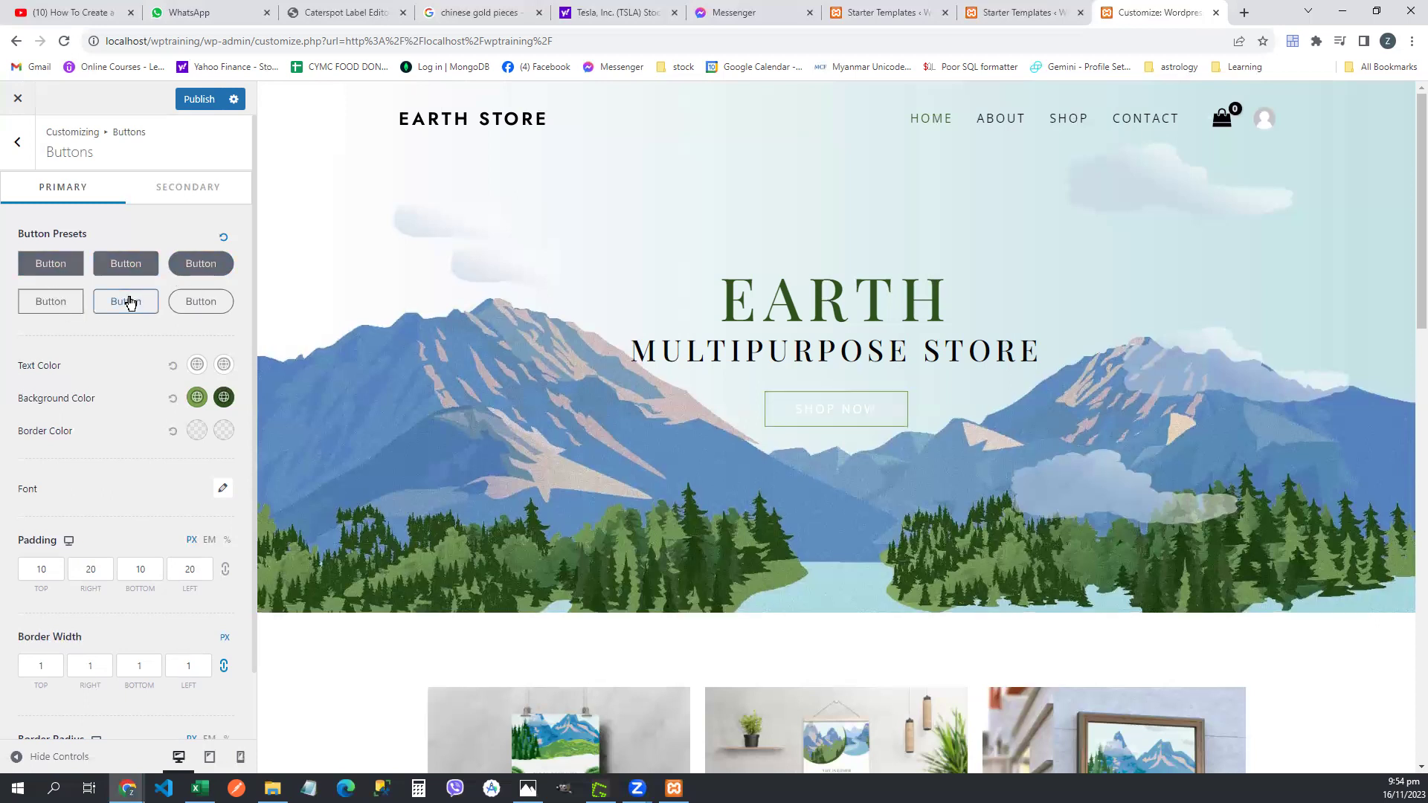
left_click(131, 268)
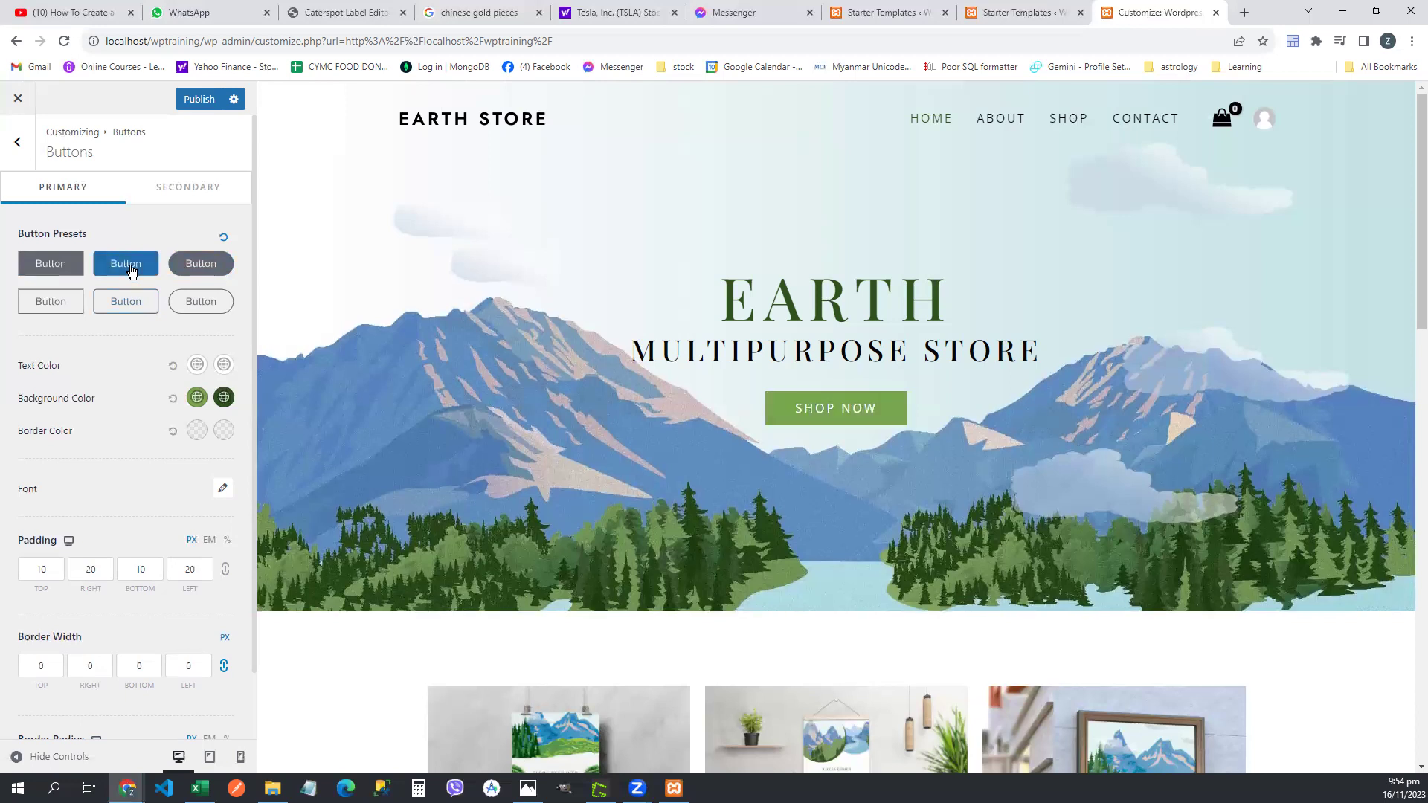
- Review the button settings below the presets, then return to Global and open Typography
scroll(140, 294, "down", 1)
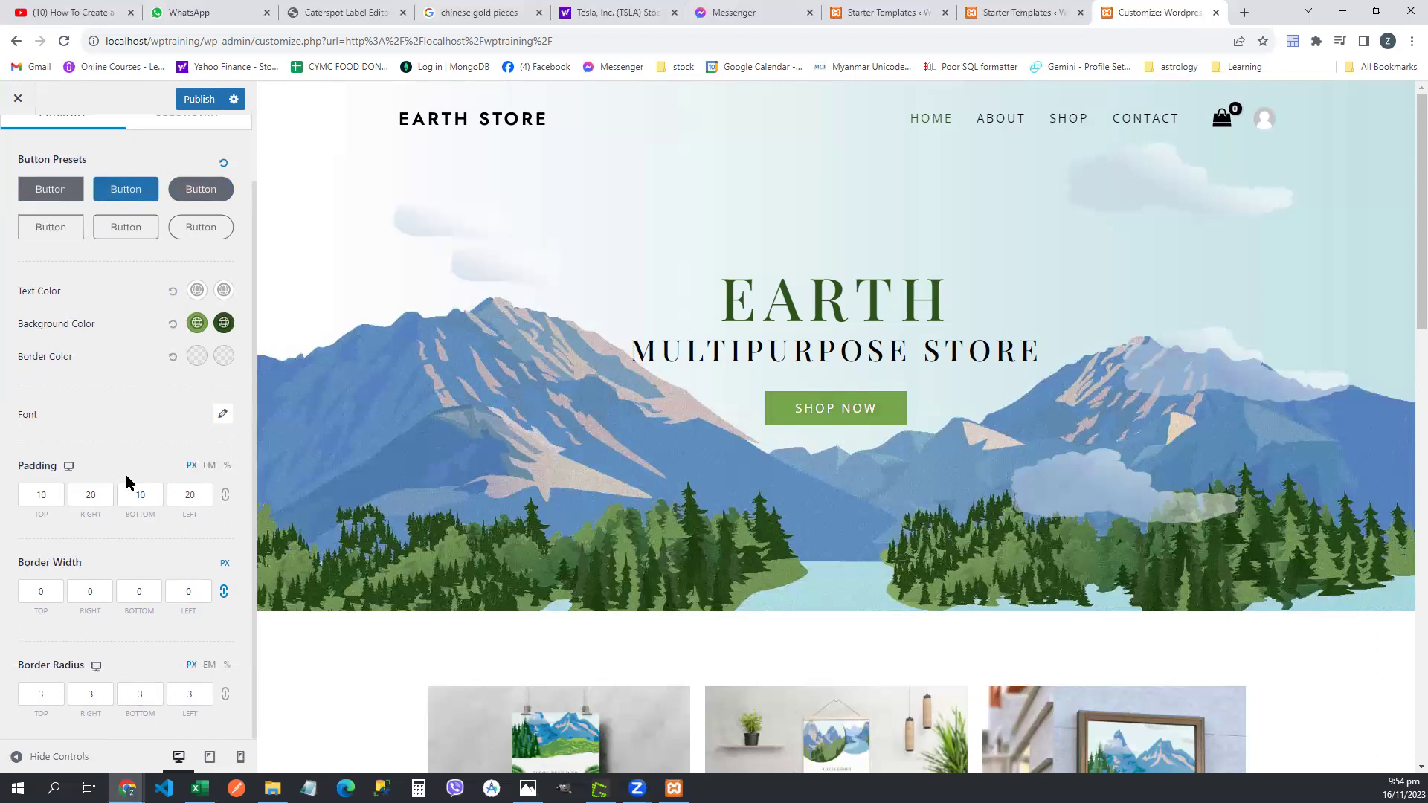
left_click(188, 591)
left_click(104, 530)
left_click_drag(255, 398, 256, 325)
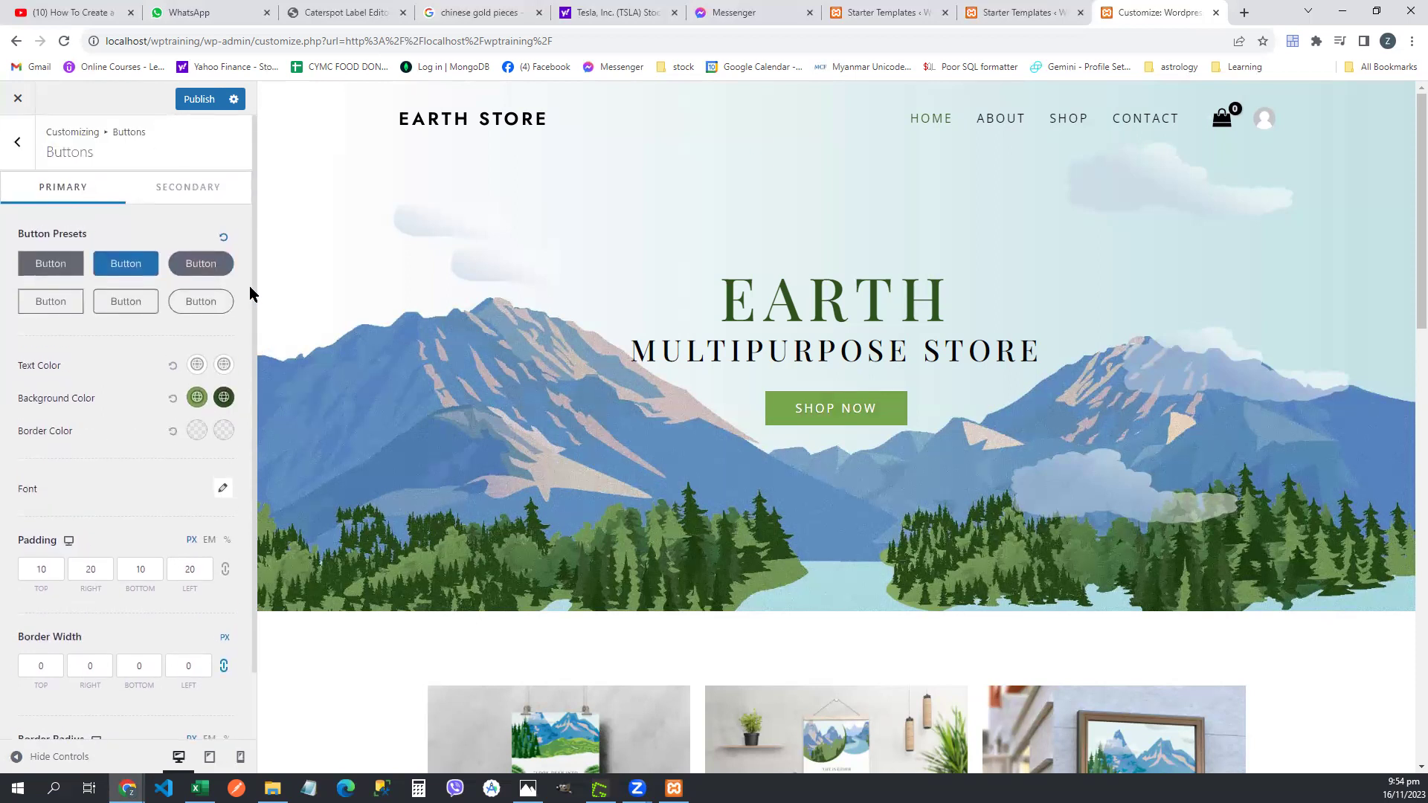
left_click(19, 145)
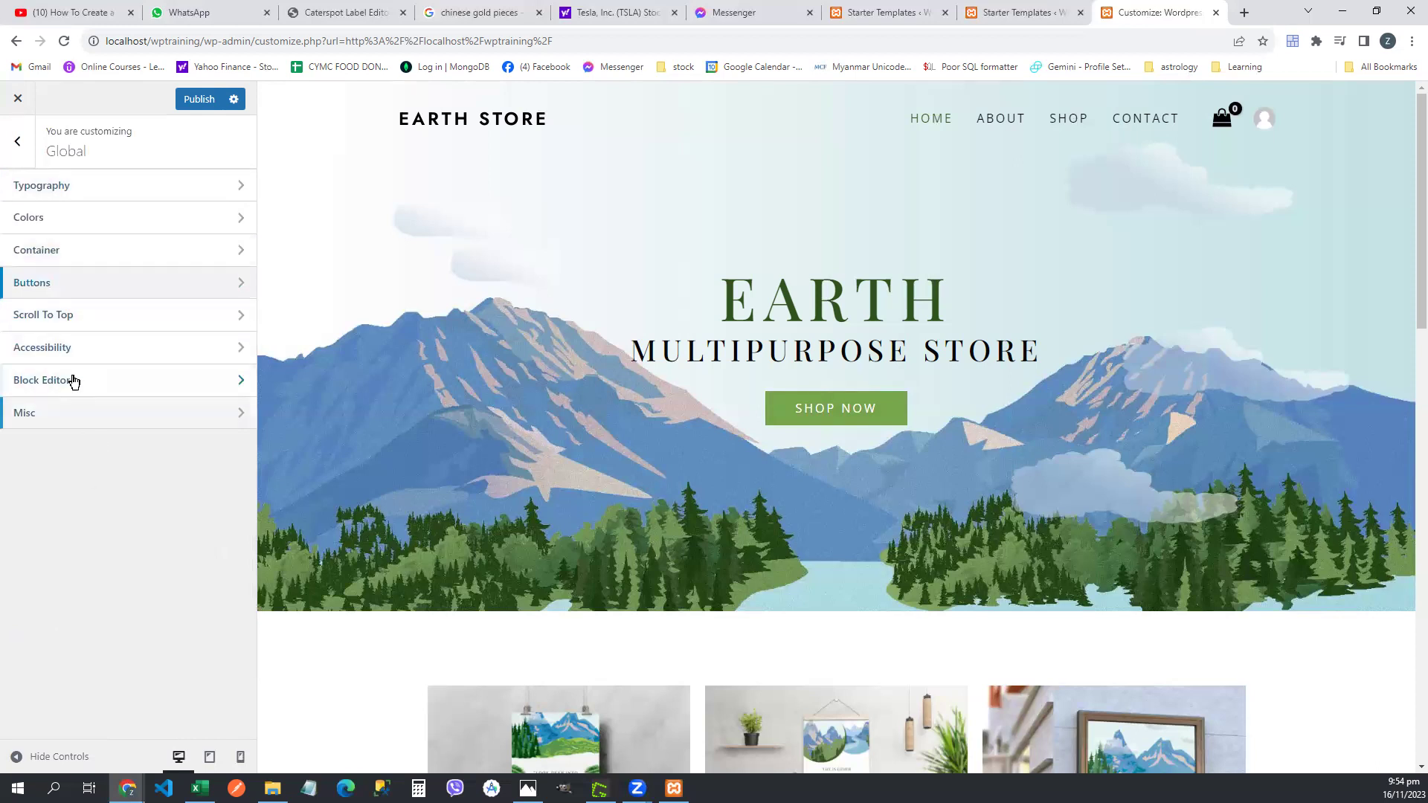
left_click(68, 185)
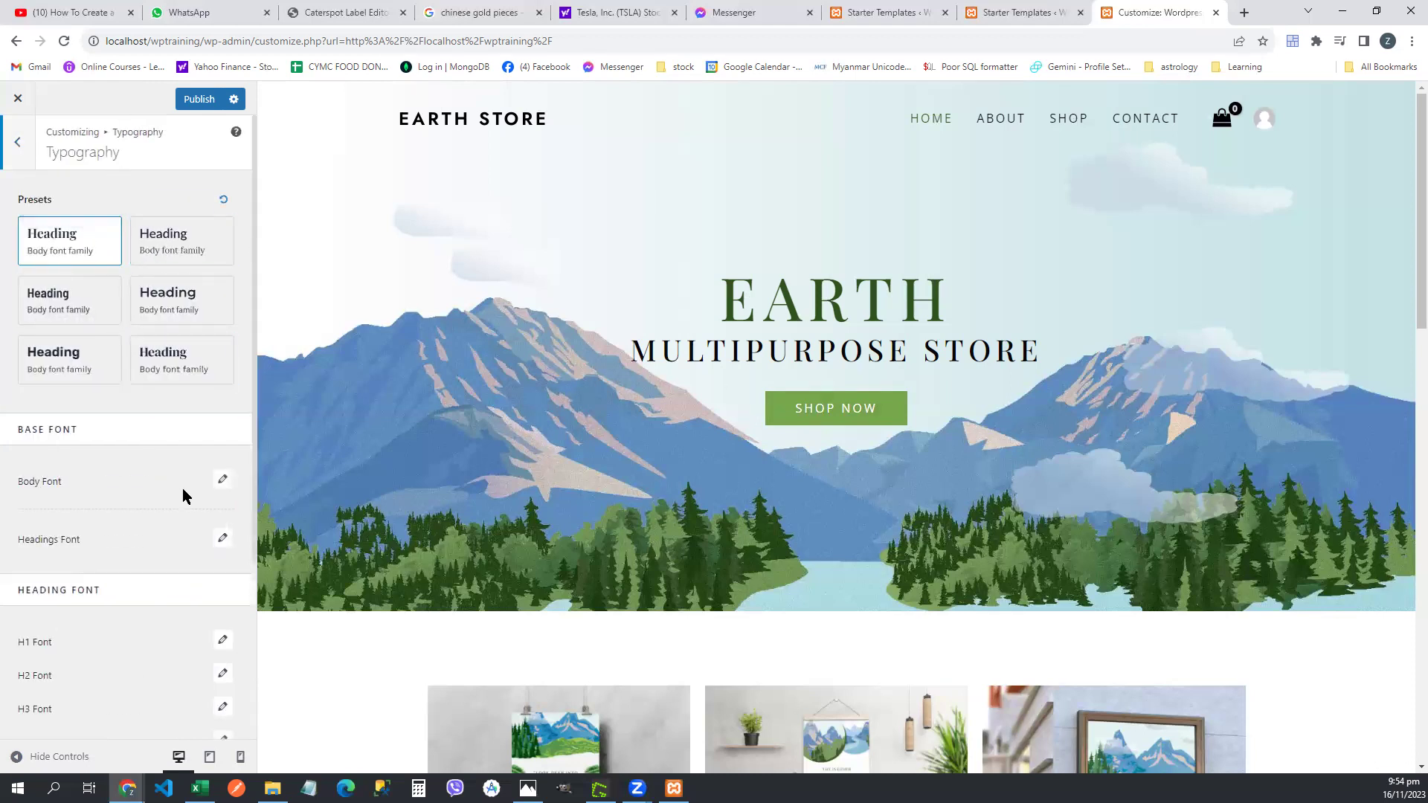
- Set the Body Font family to Orbit, after briefly choosing Orbitron
left_click(222, 482)
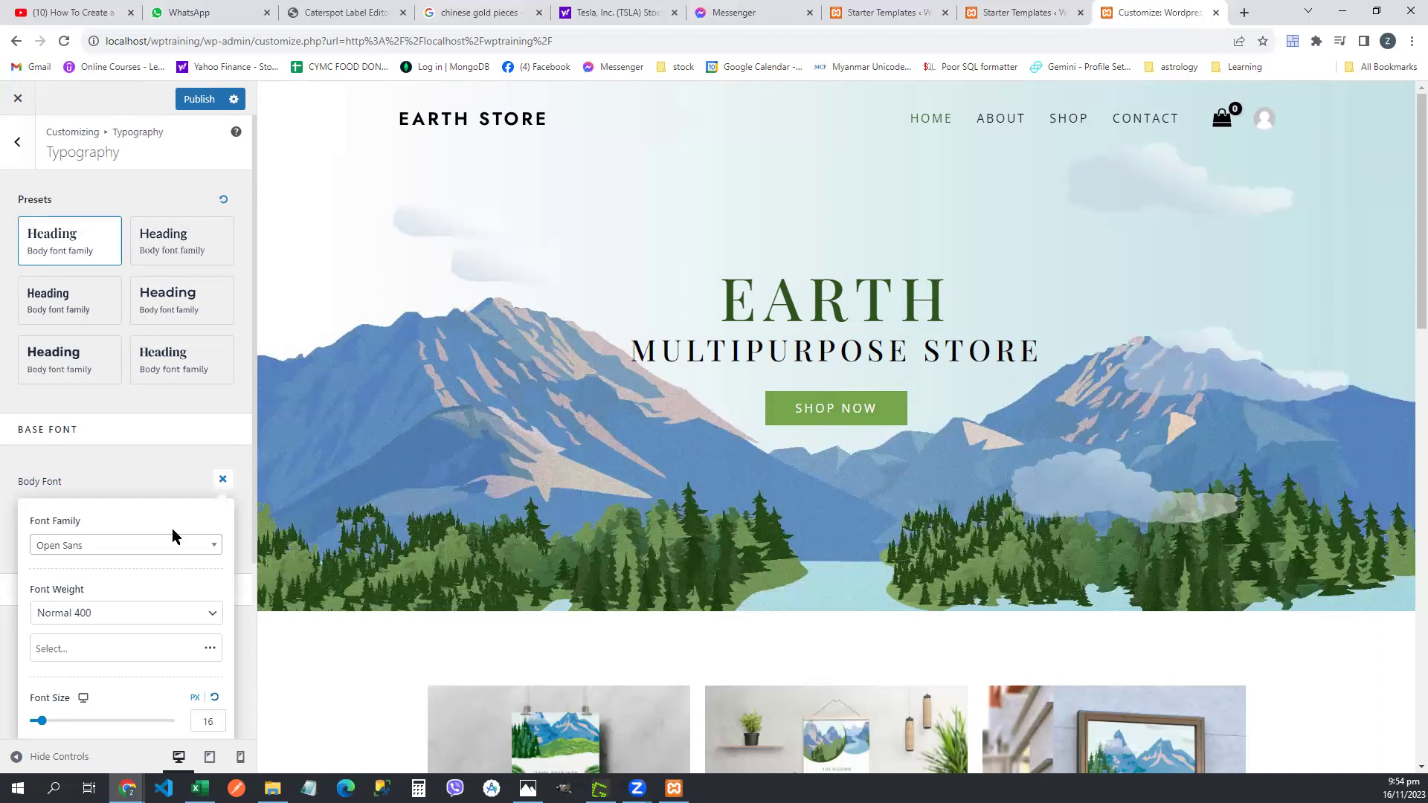
left_click(158, 548)
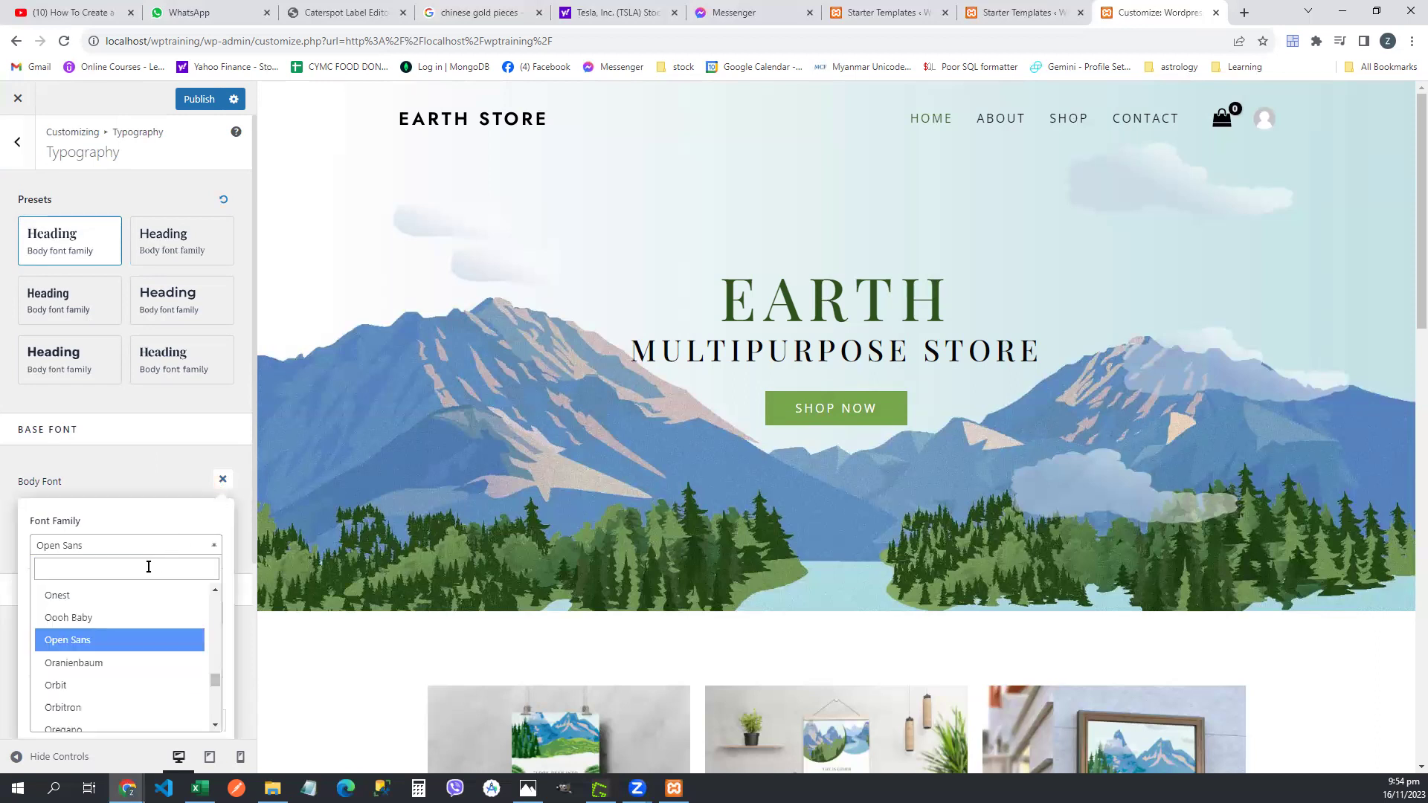
left_click(128, 707)
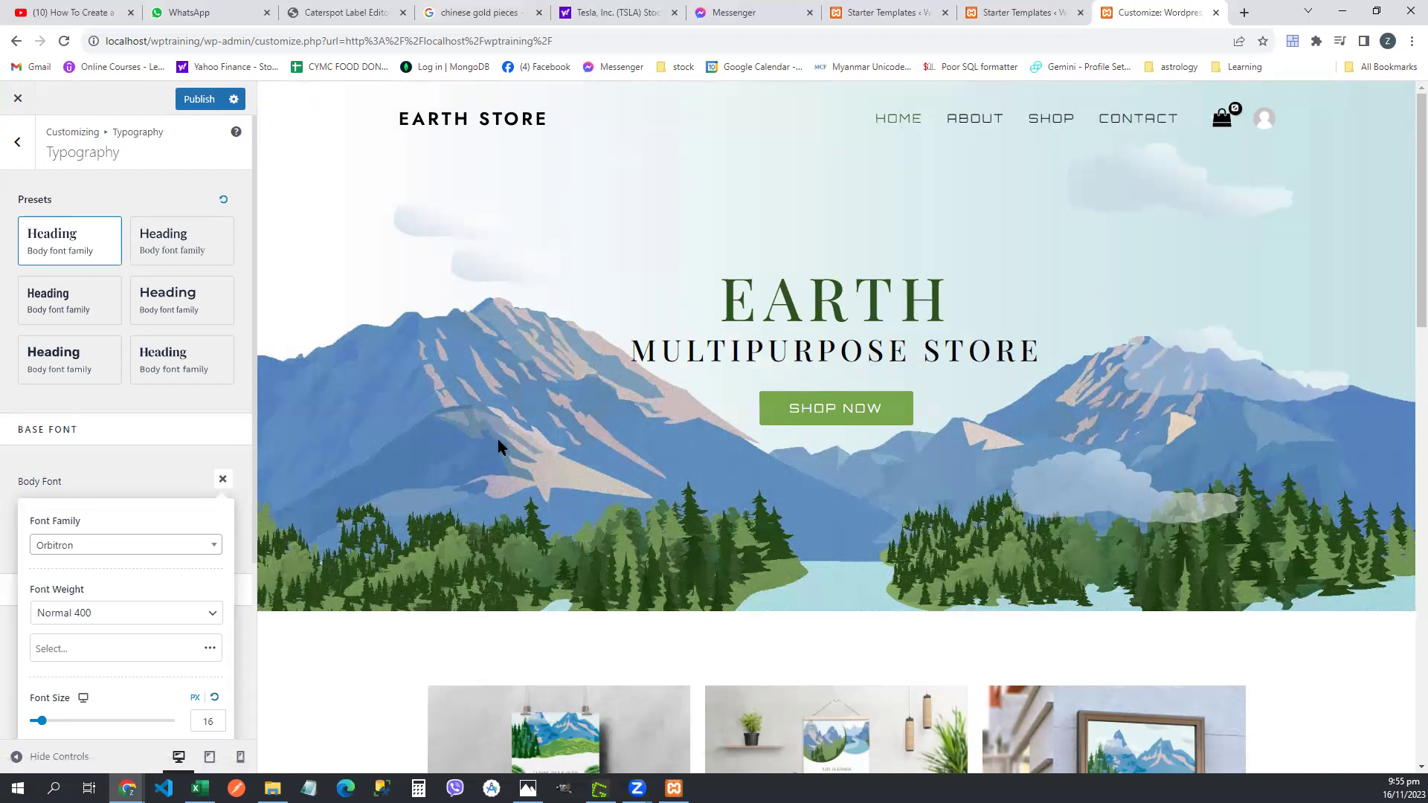
left_click(212, 548)
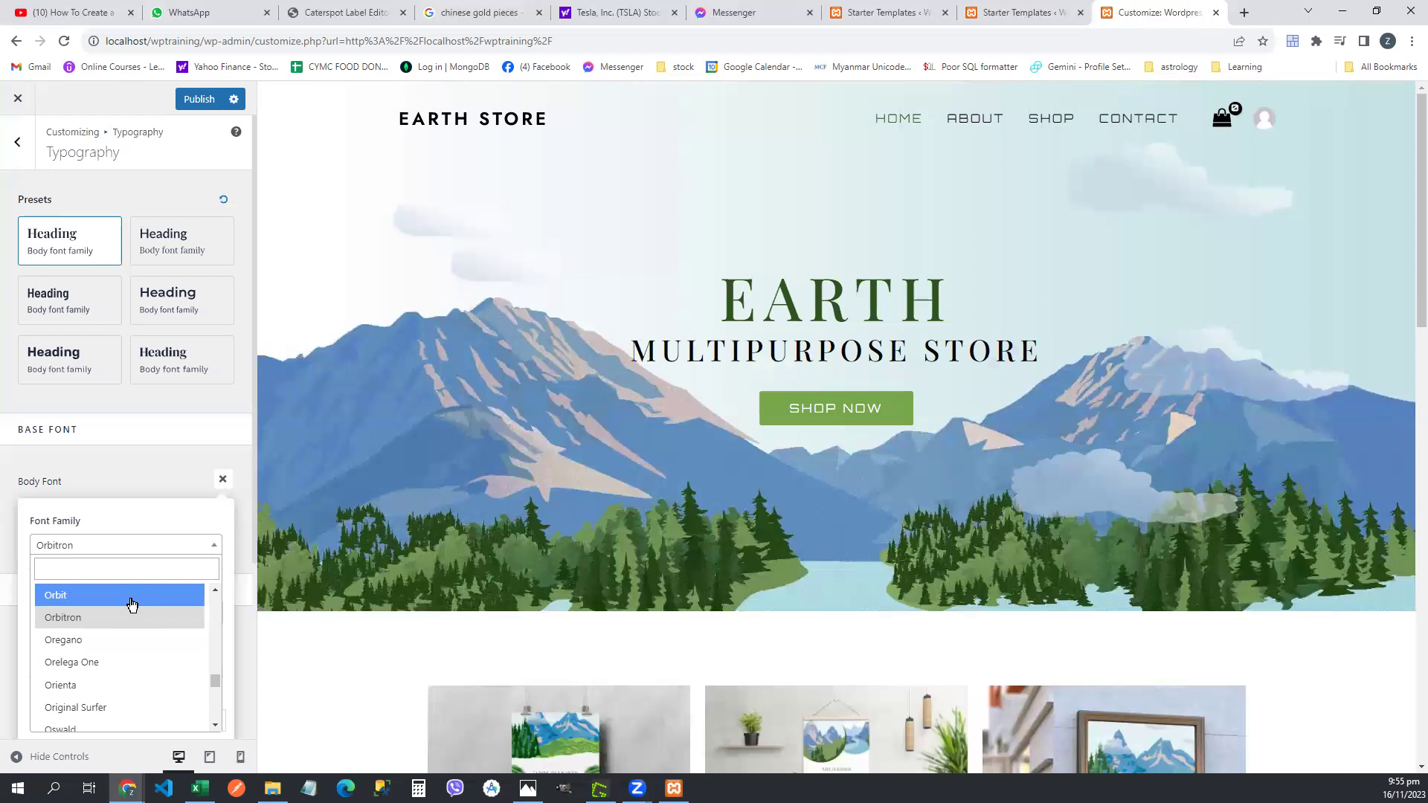
left_click(131, 597)
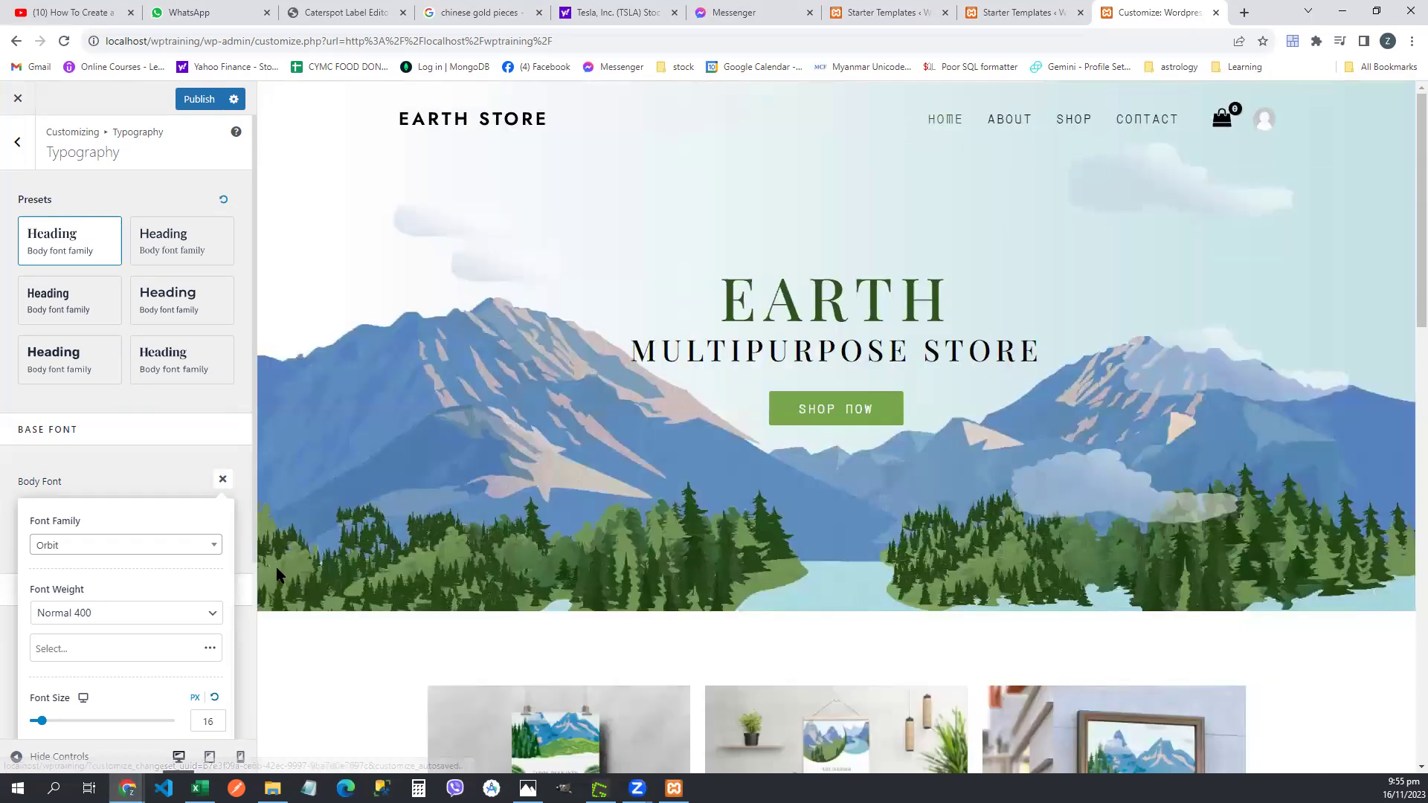
- Preview the body text at 49 px, then reset the body font size to 17 px
scroll(210, 595, "down", 3)
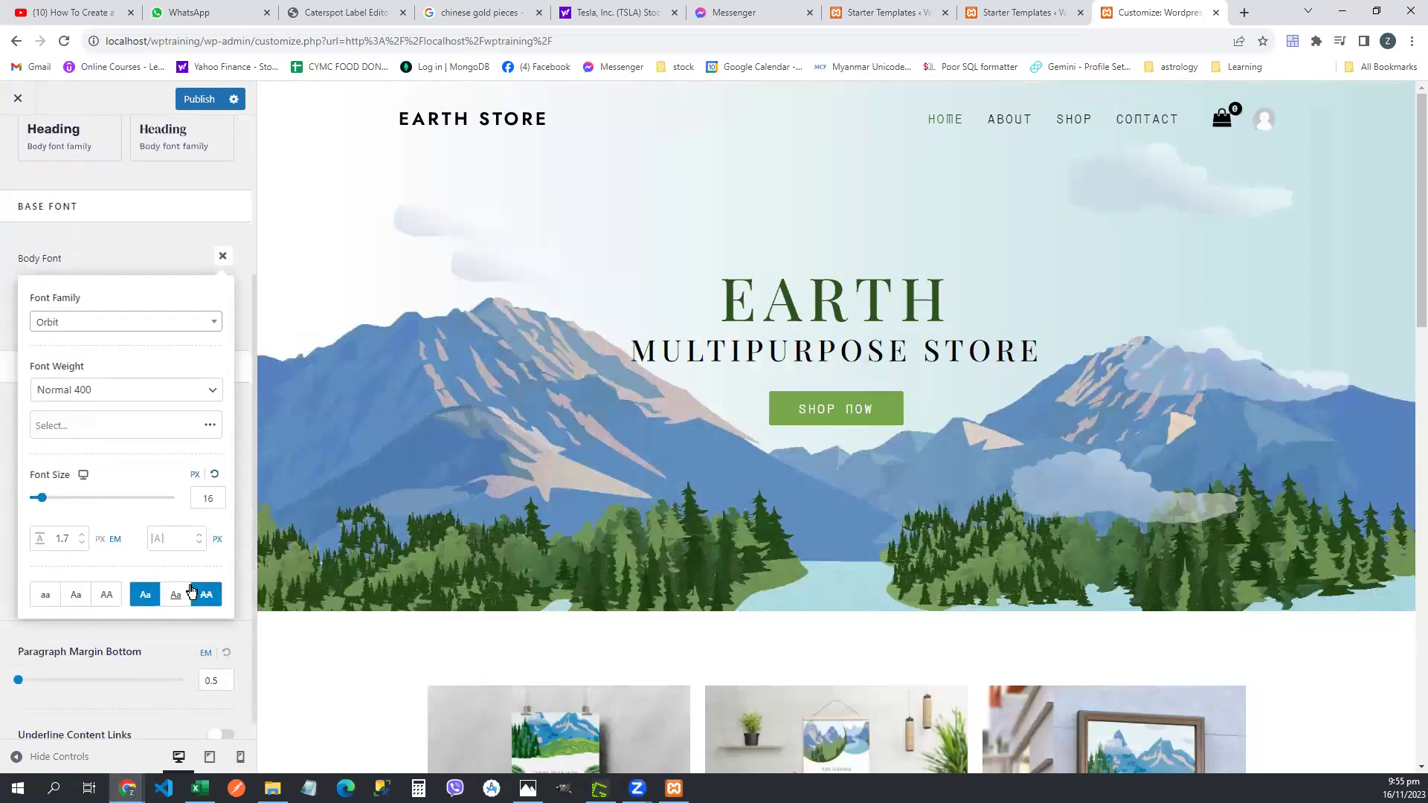
left_click_drag(42, 501, 68, 505)
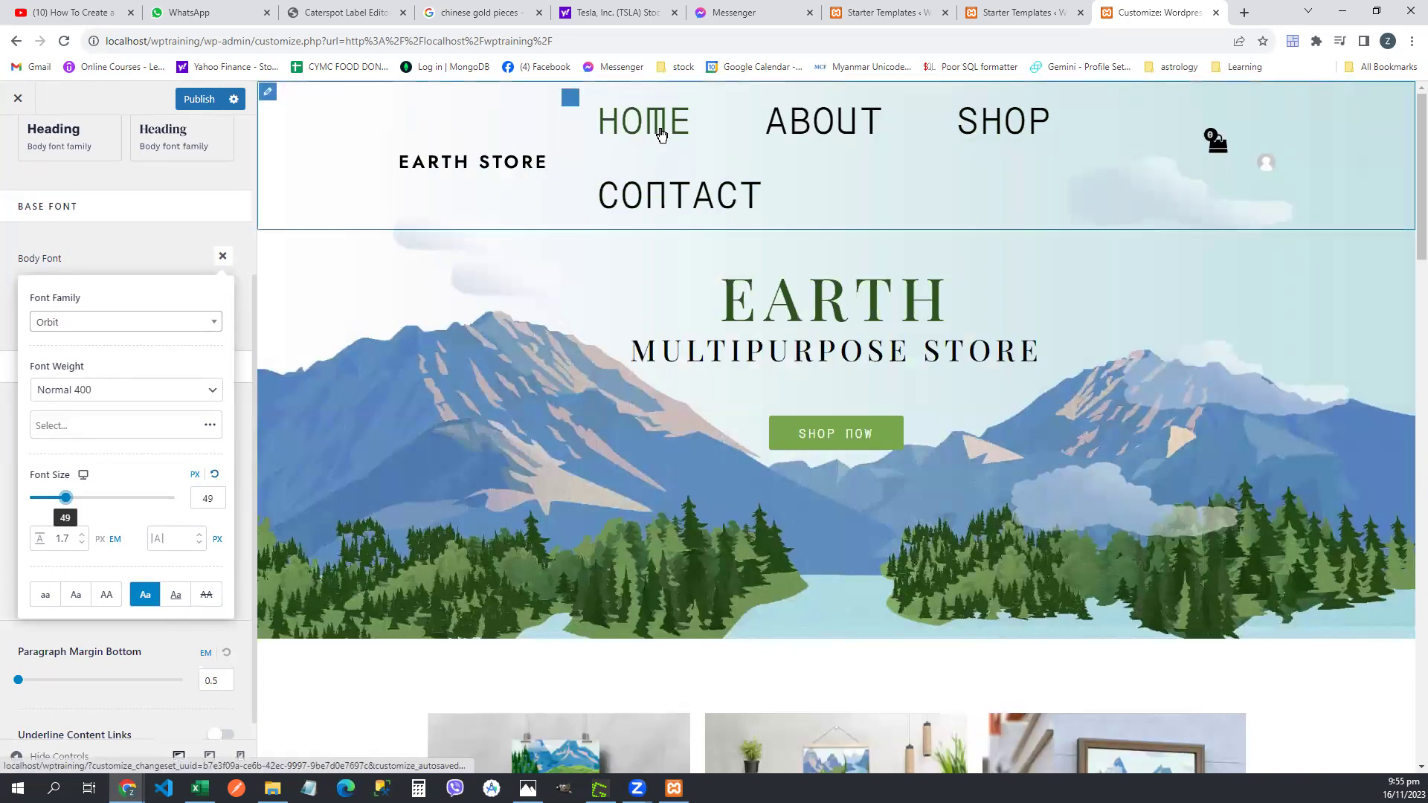
left_click_drag(1405, 247, 1406, 412)
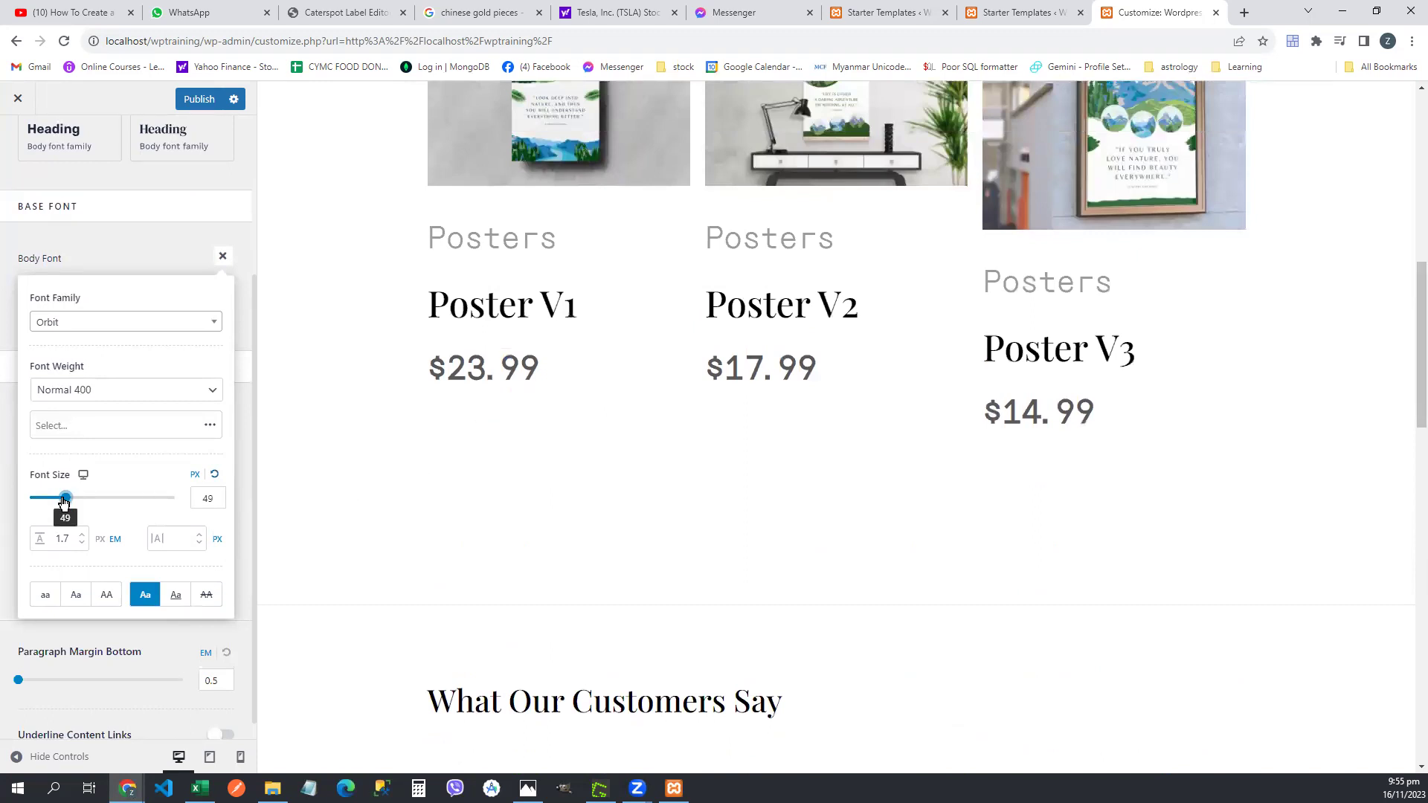
left_click(215, 479)
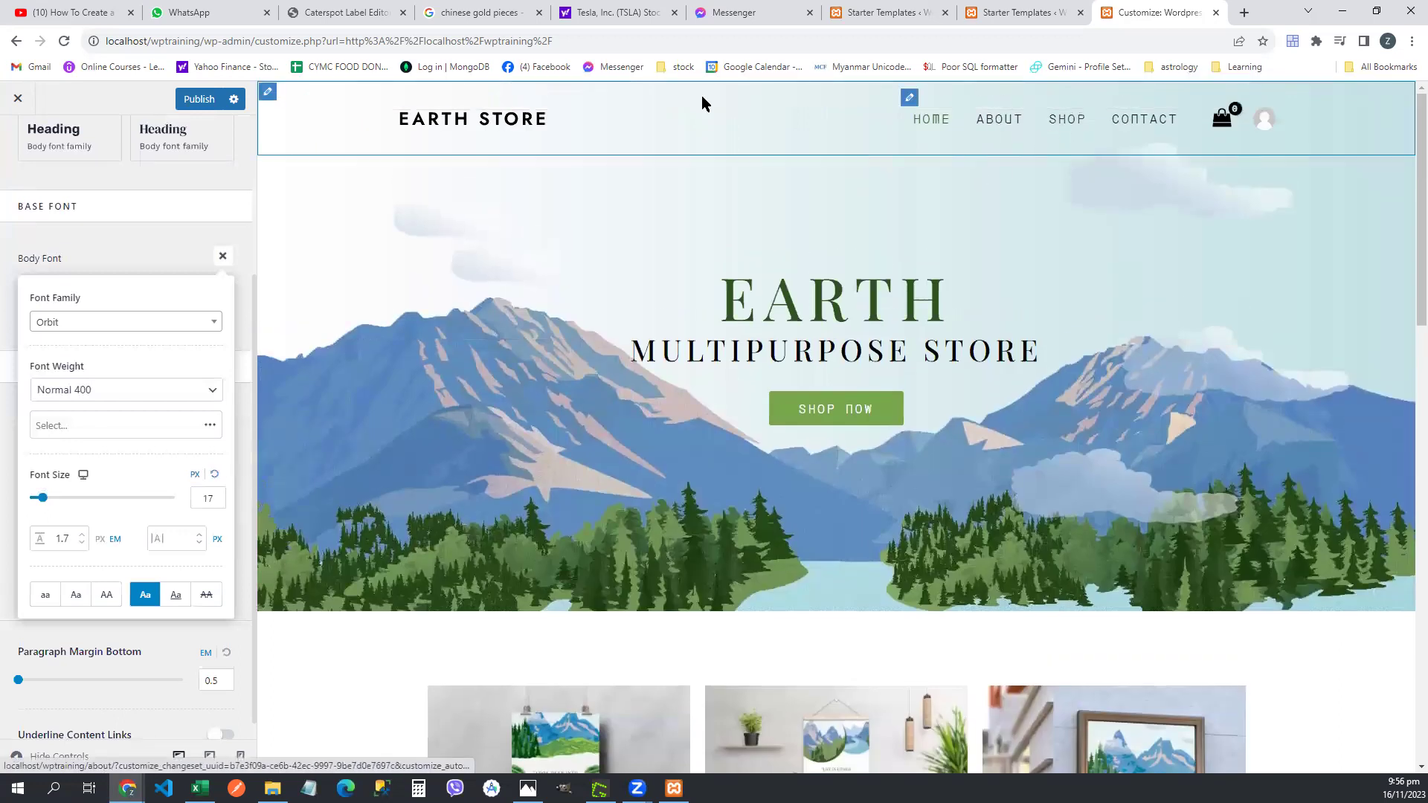
left_click(214, 323)
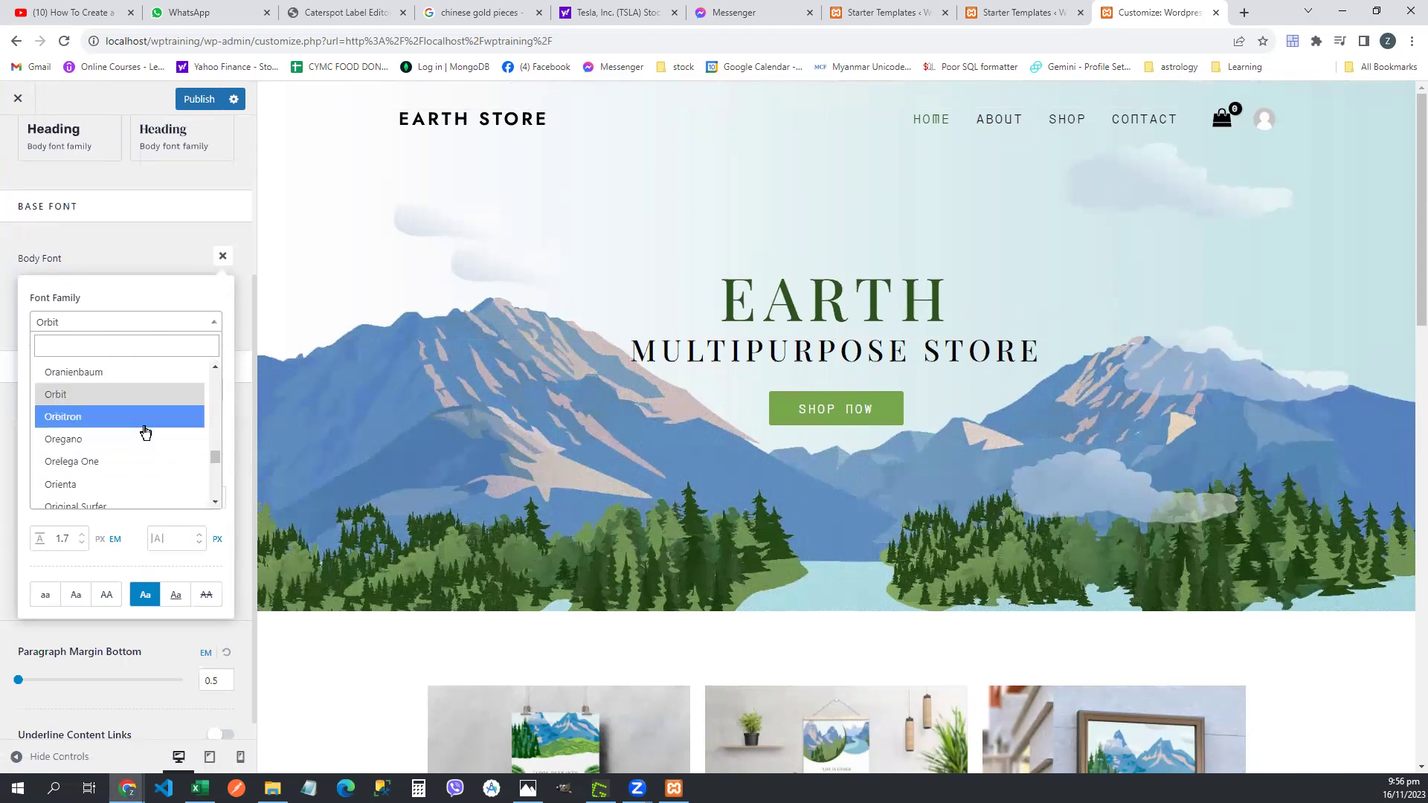
left_click(146, 421)
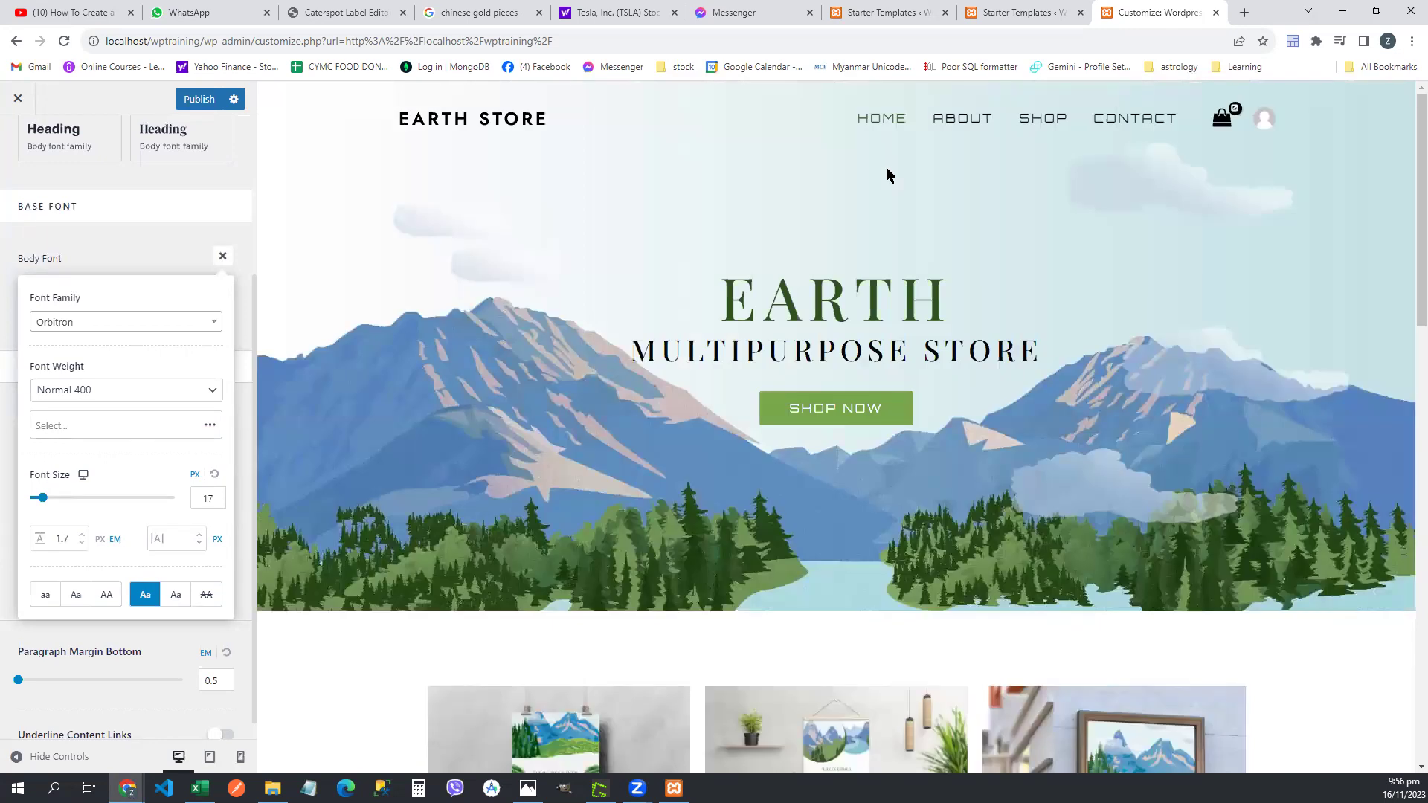
left_click(186, 325)
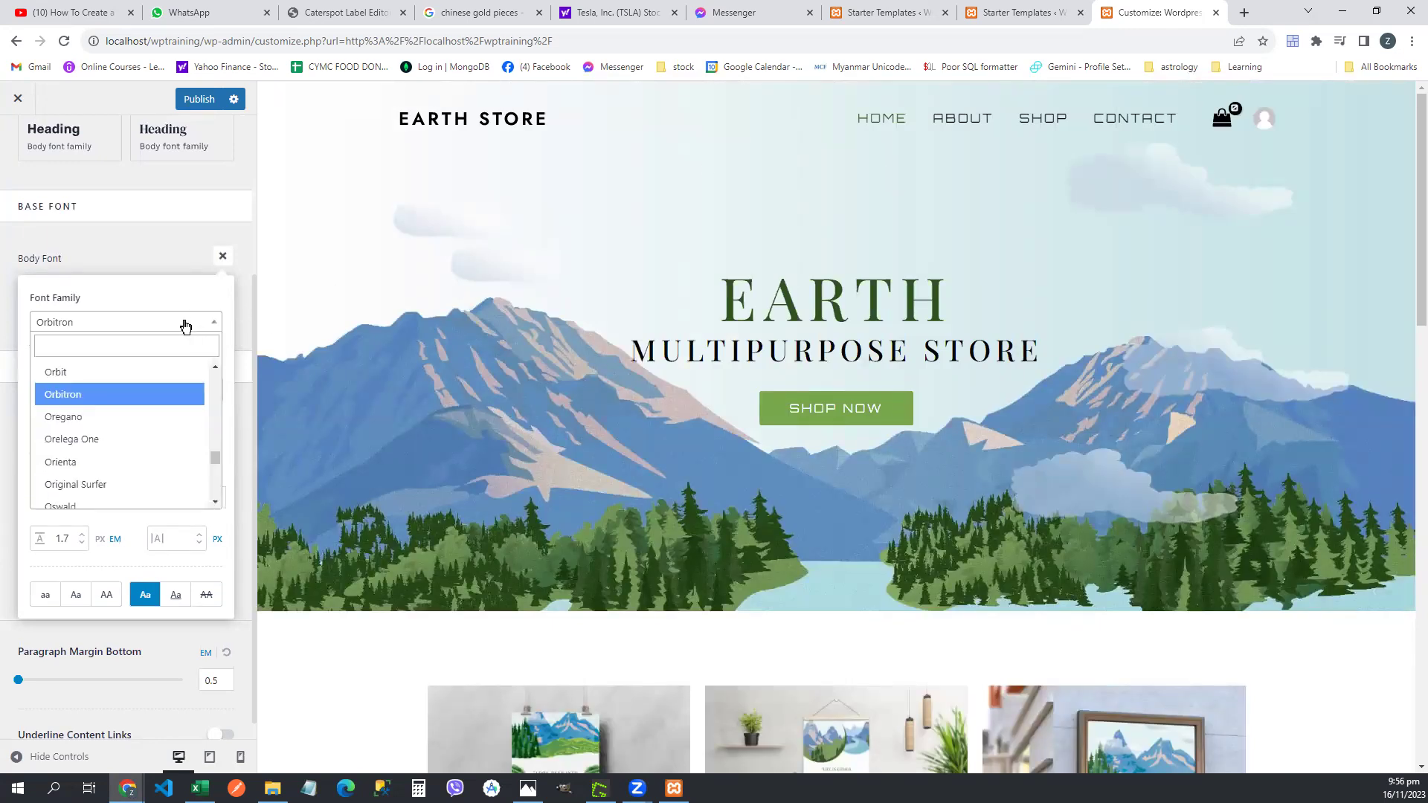
left_click(150, 439)
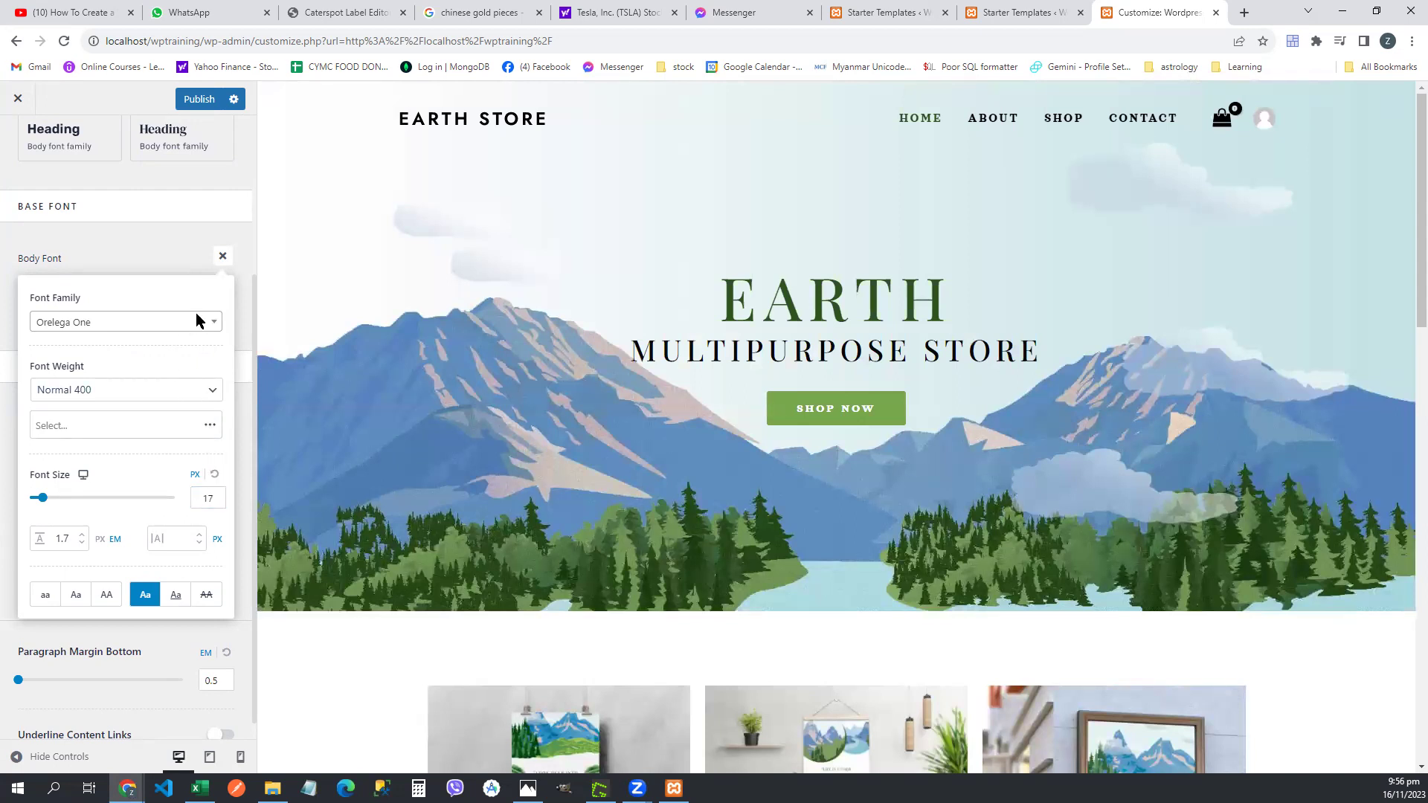
left_click(158, 241)
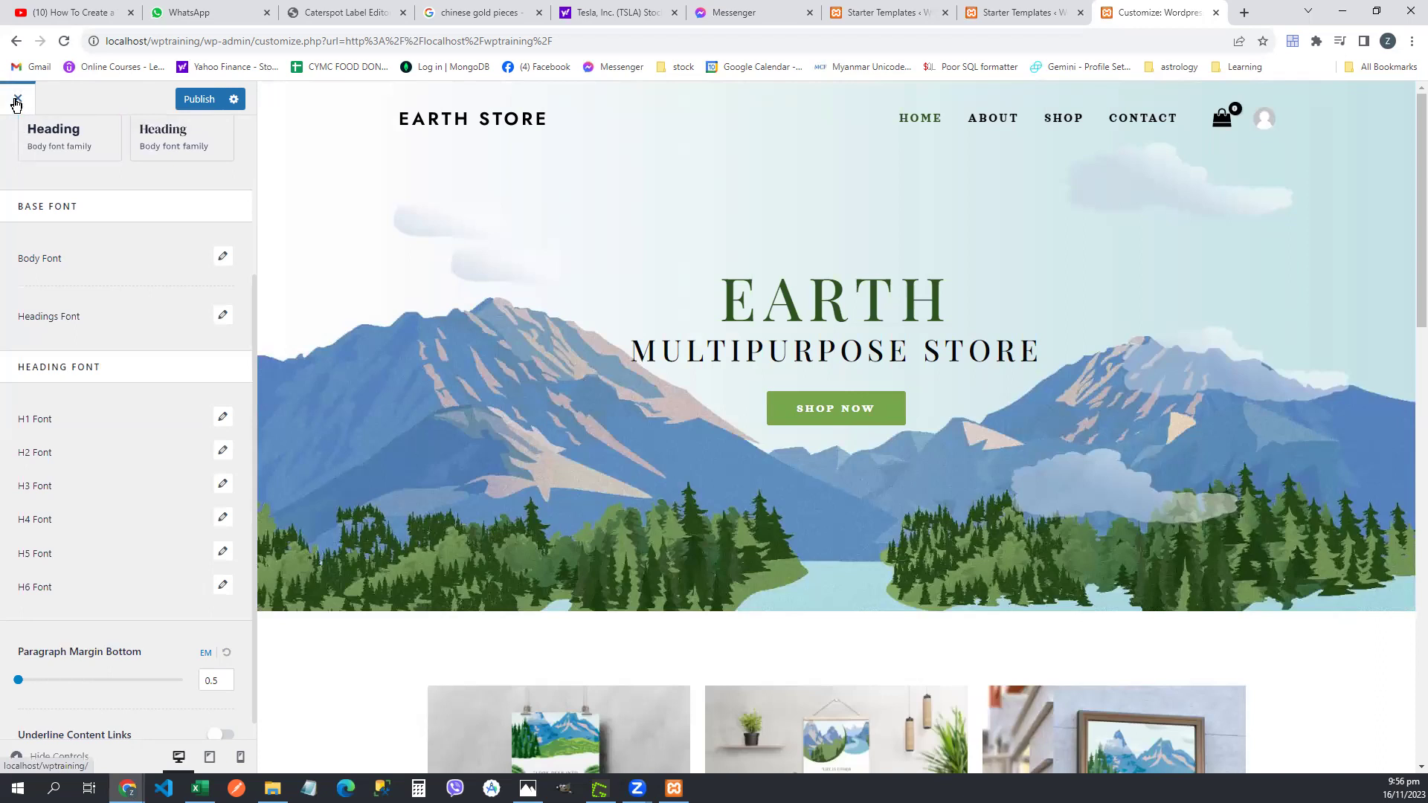
left_click(211, 107)
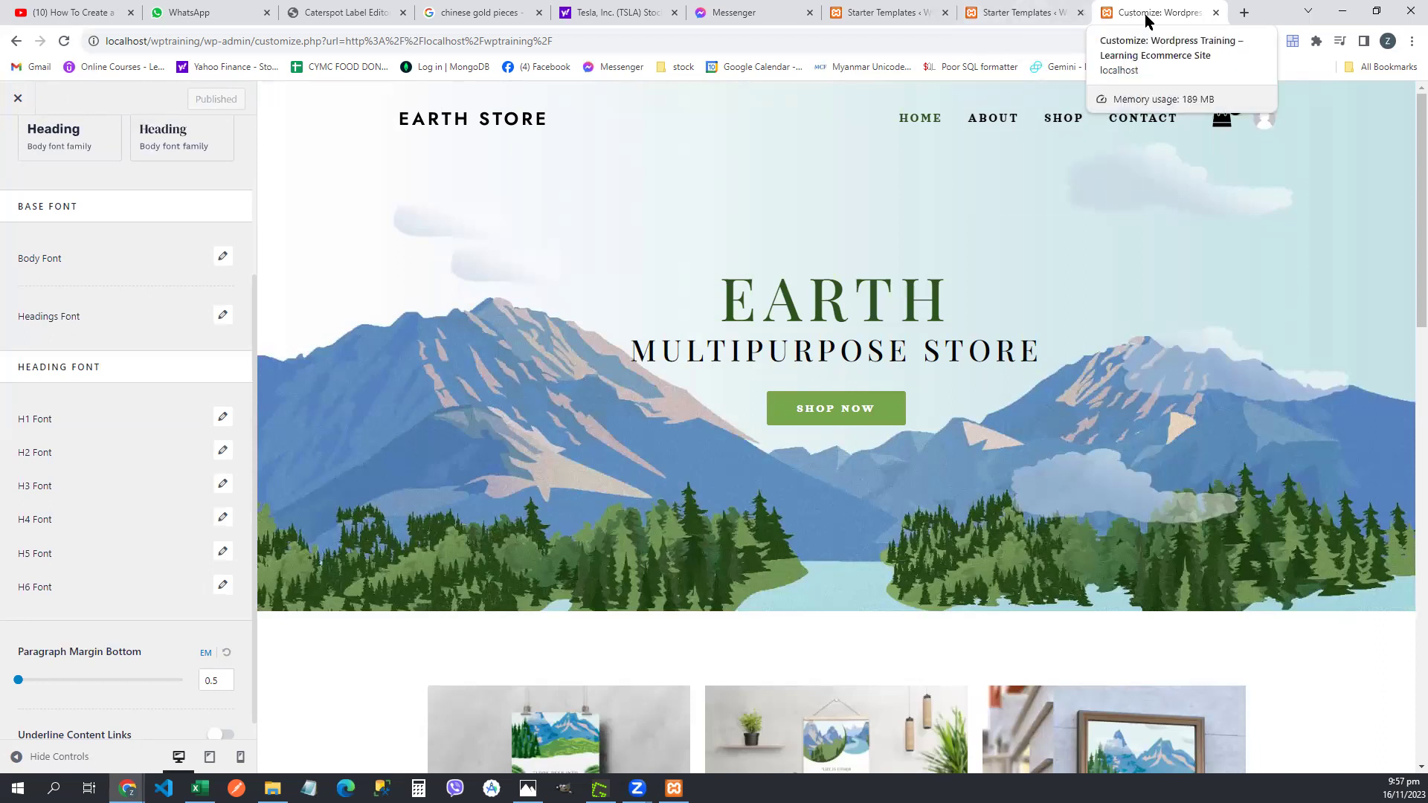
- Close both Starter Templates Congratulations tabs, confirming Leave each time, and open a new tab
left_click(1031, 14)
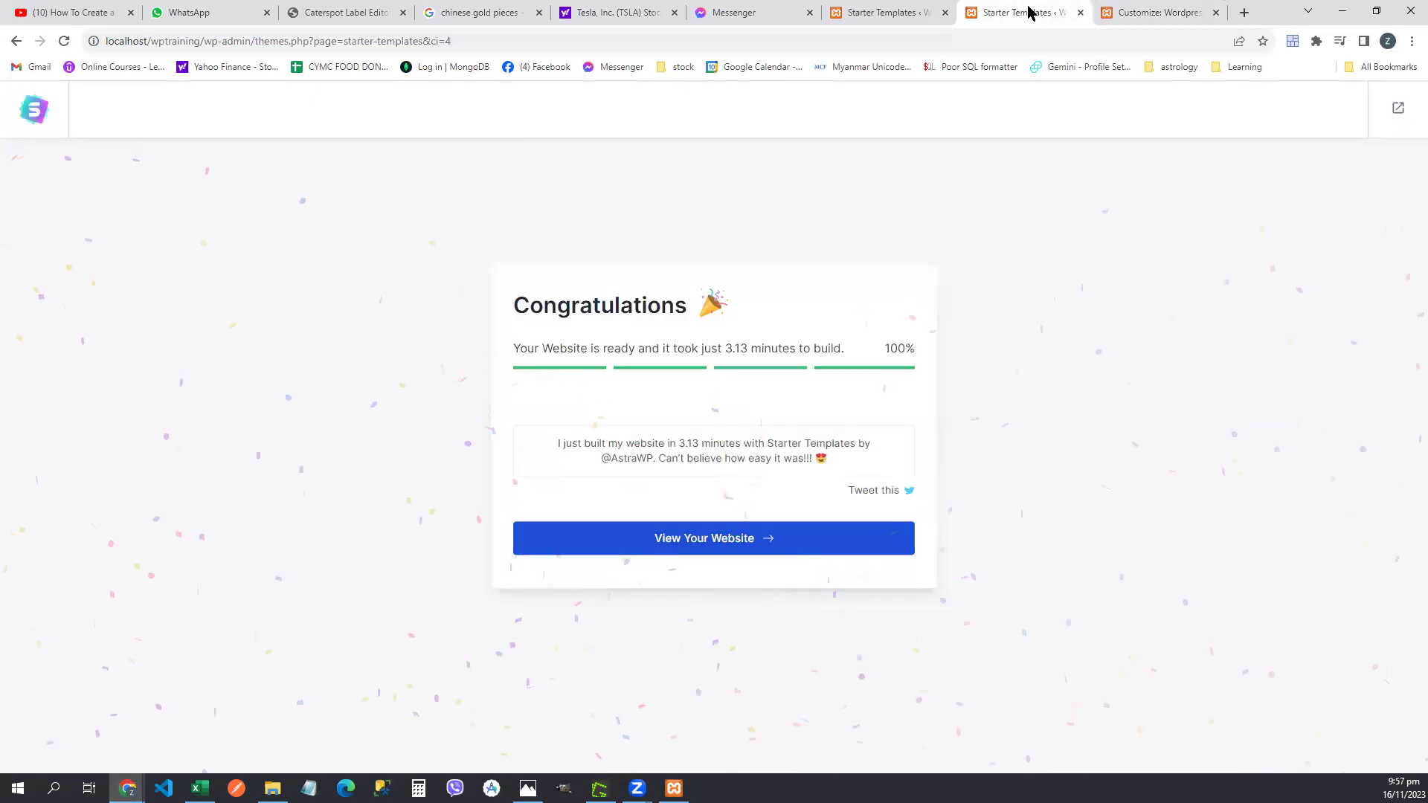
left_click(1080, 12)
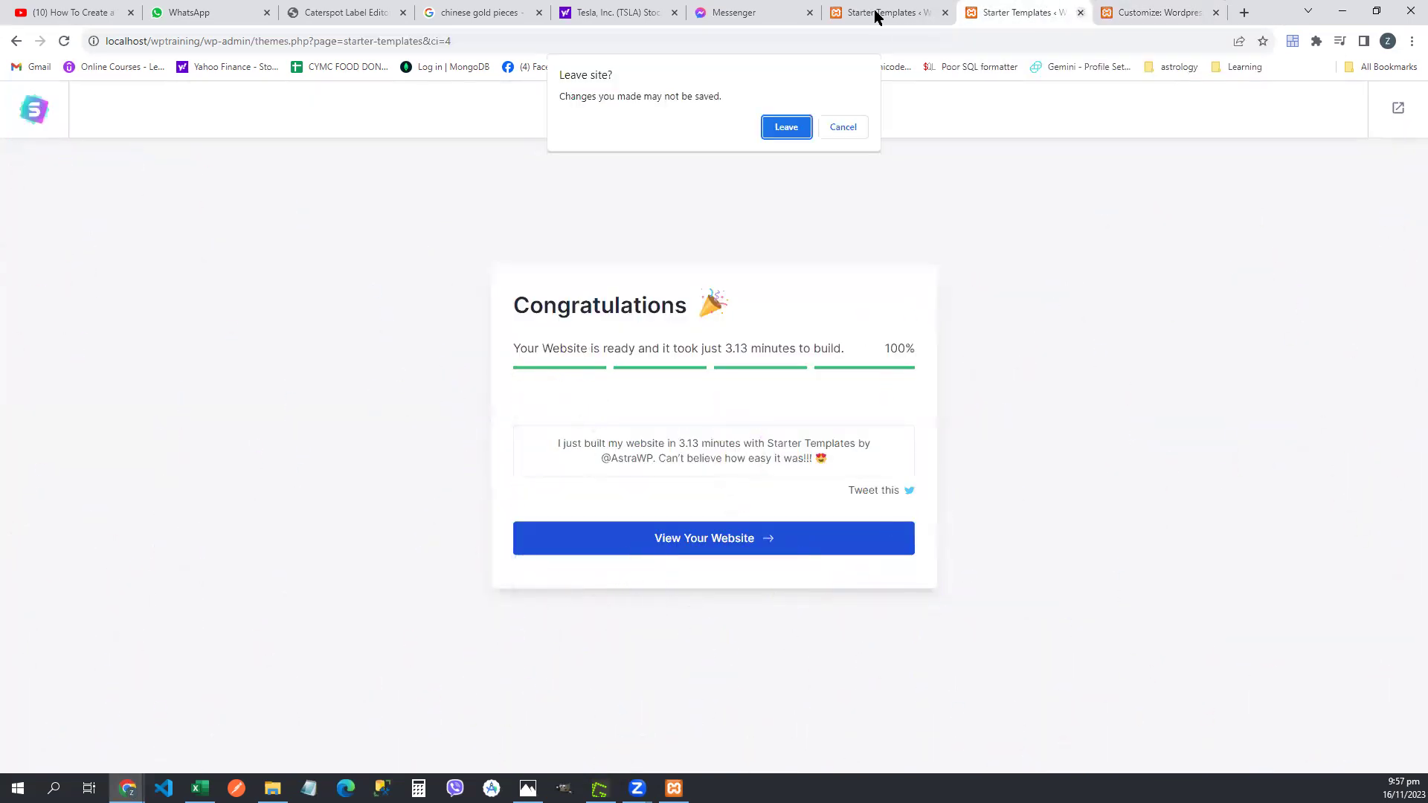
left_click(792, 127)
left_click(957, 22)
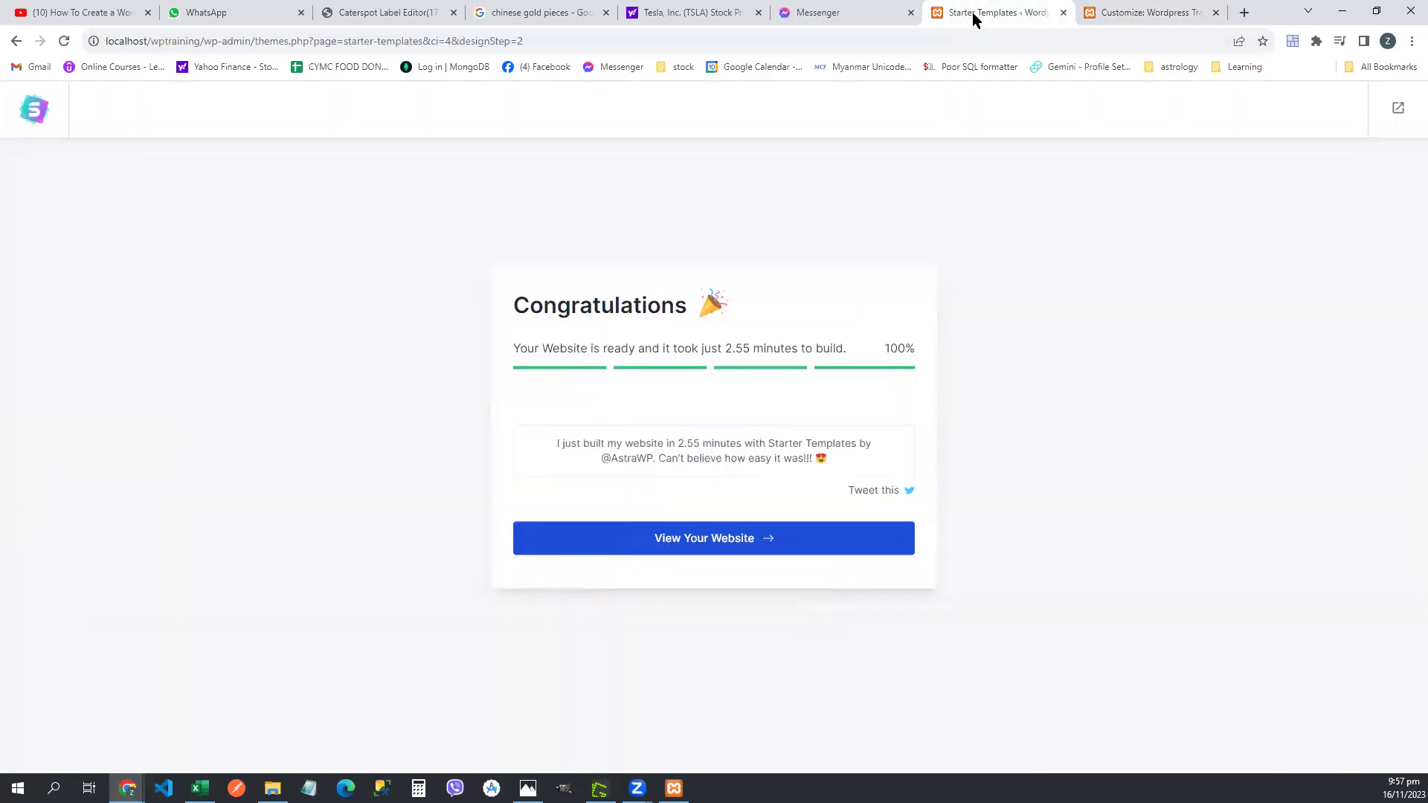
left_click(1065, 13)
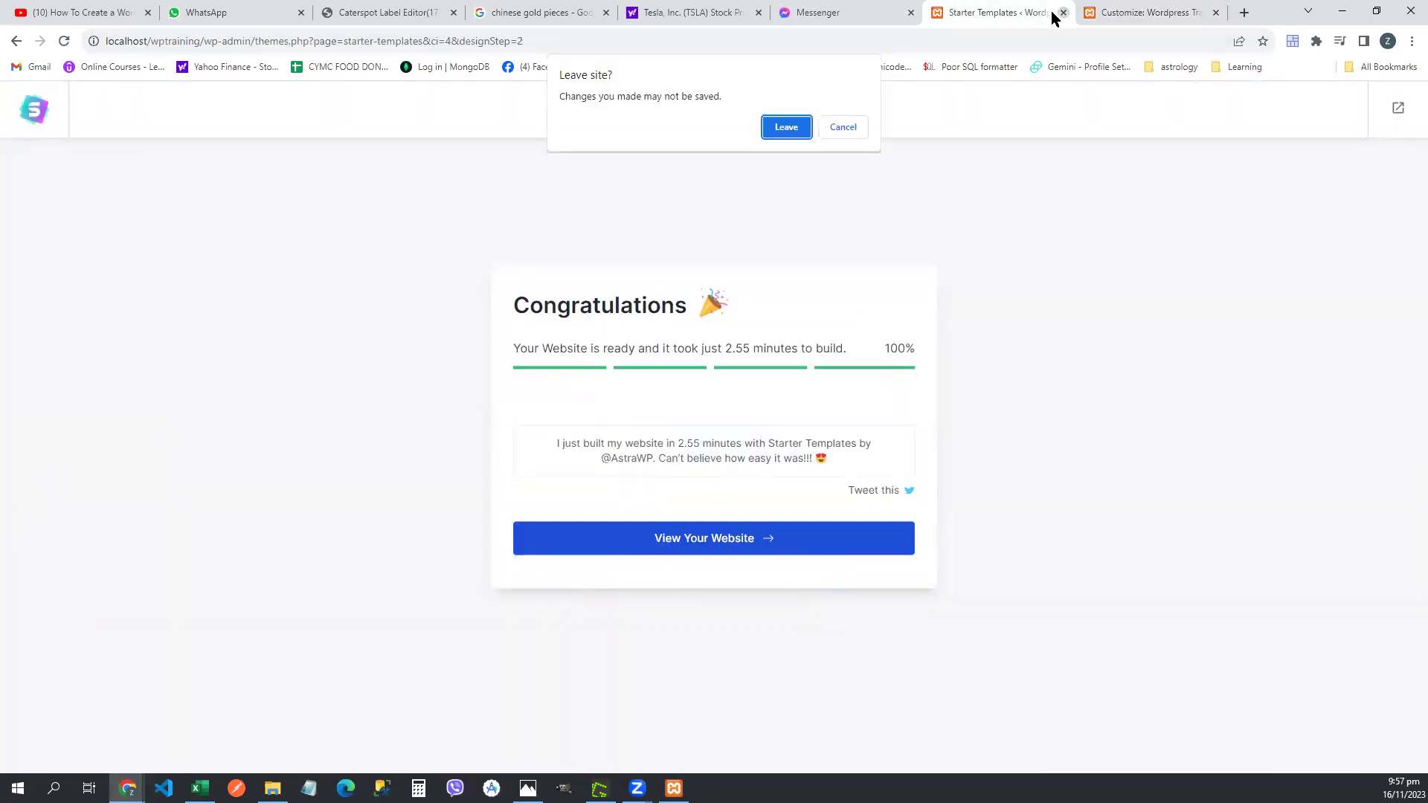
left_click(781, 128)
left_click(1244, 13)
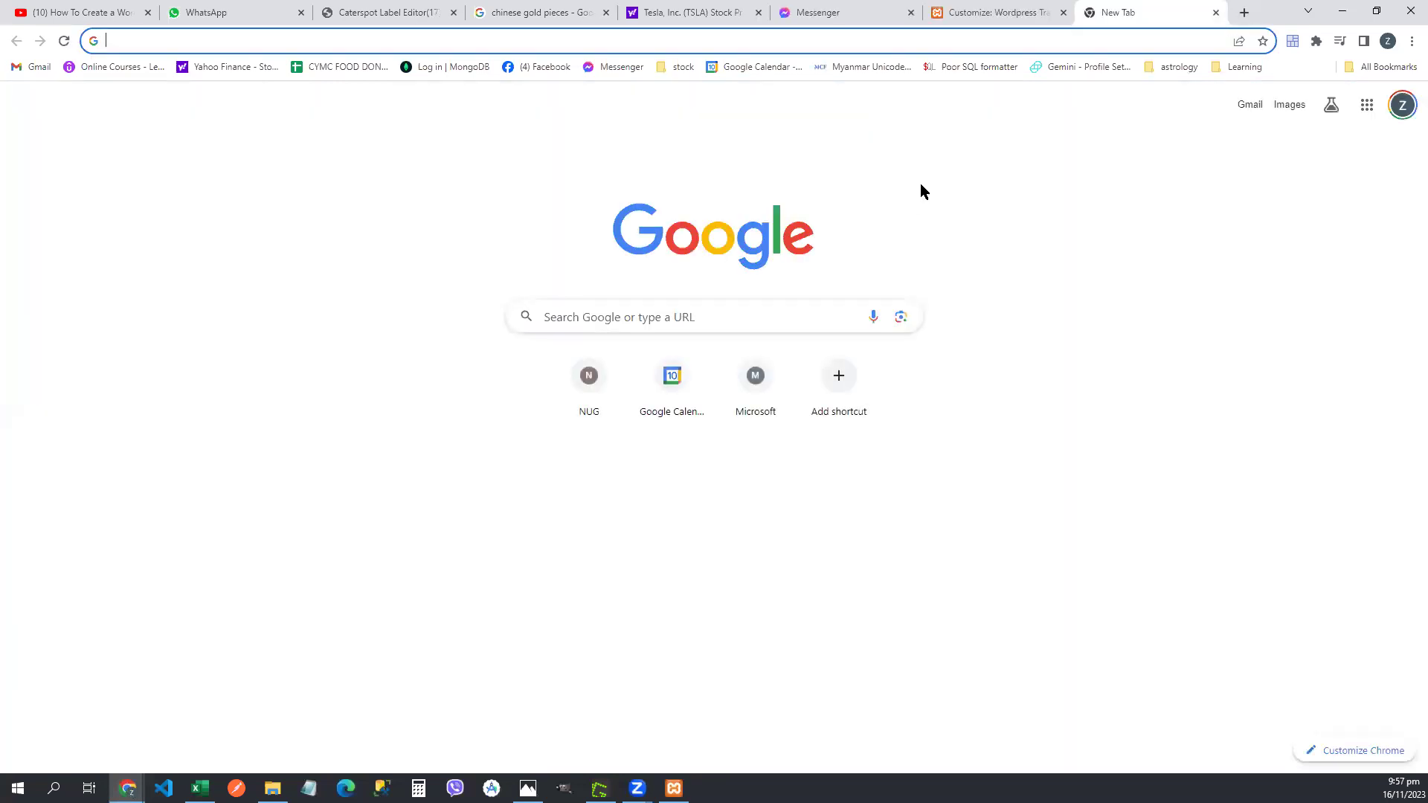
- Load localhost/wptraining, compare it with the Customizer preview, and exit the Customizer
type("local")
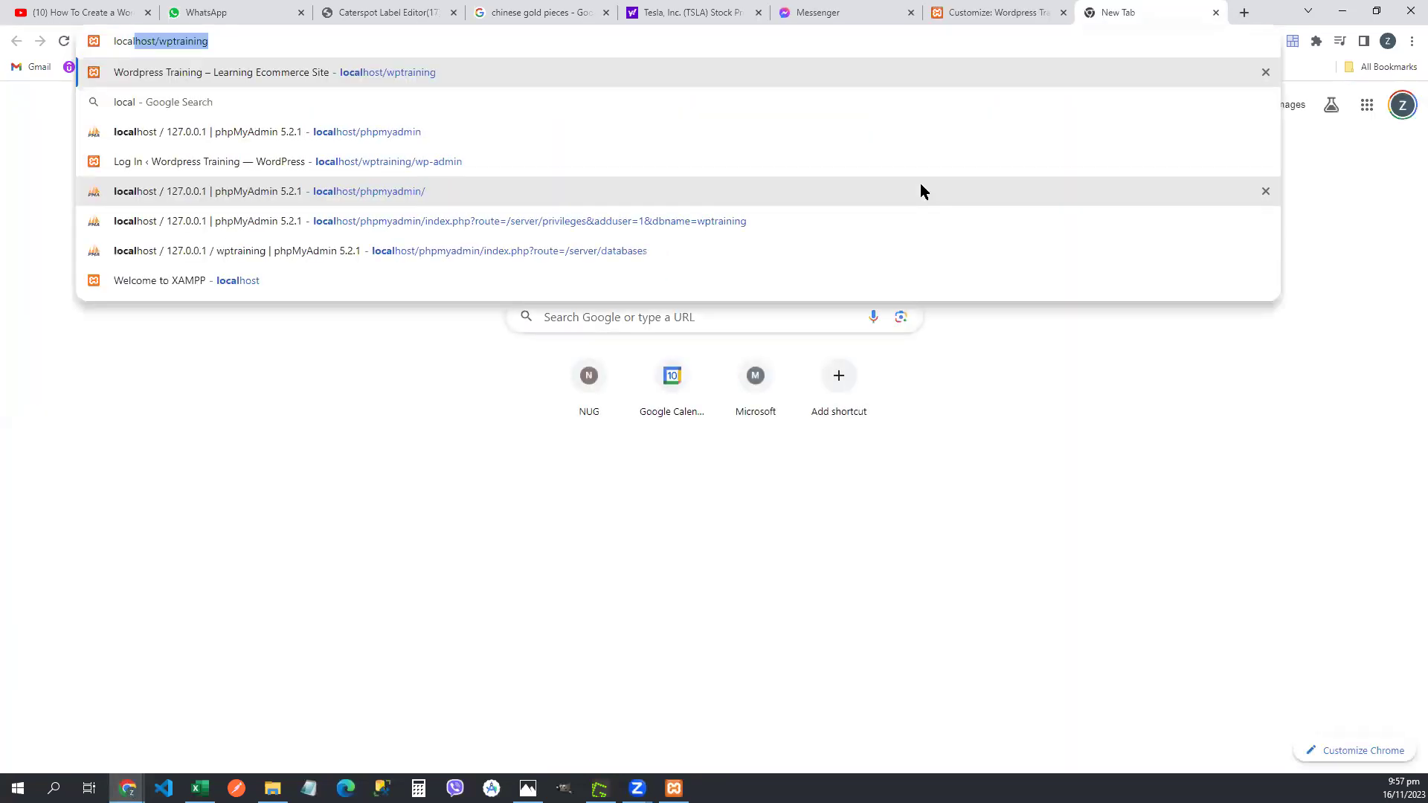
key("Return")
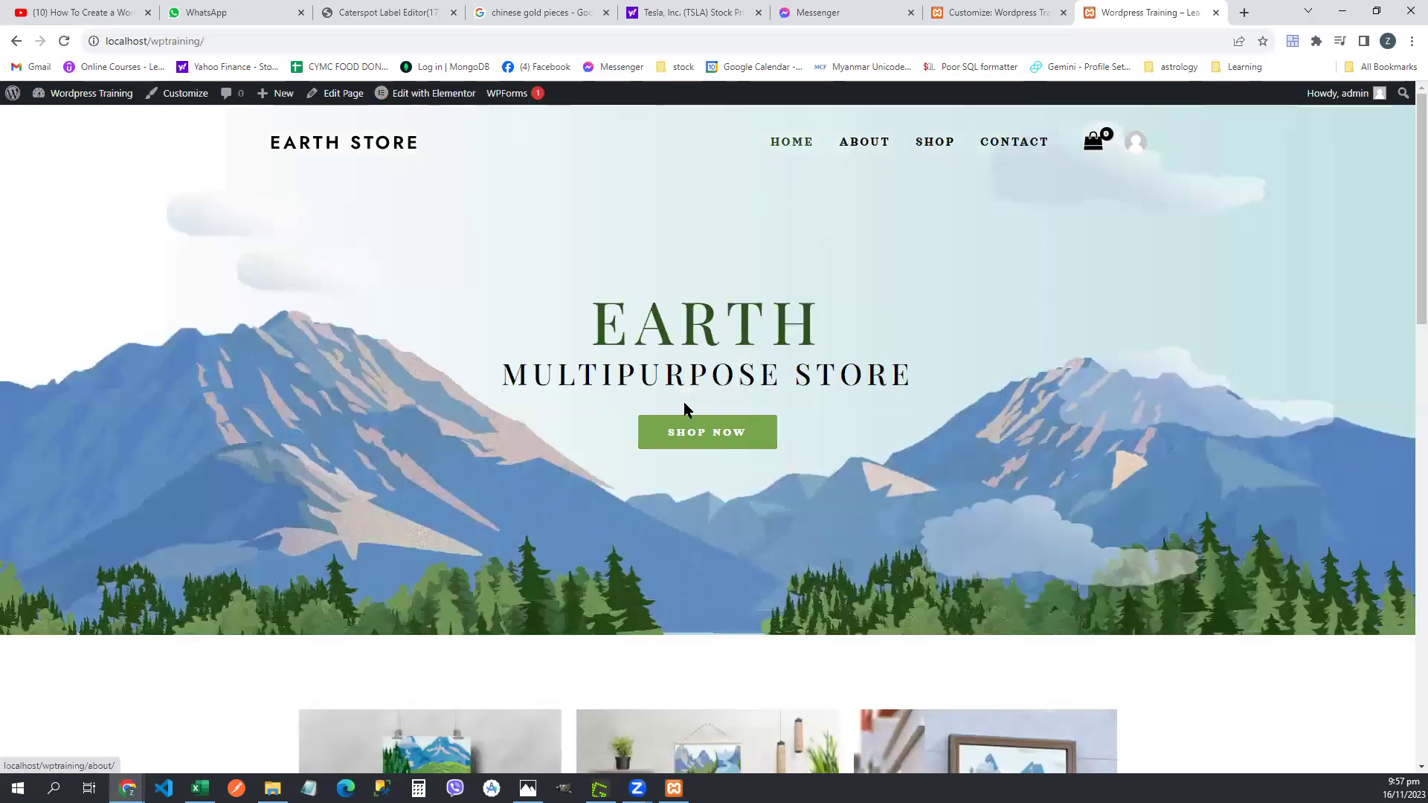
left_click(1018, 15)
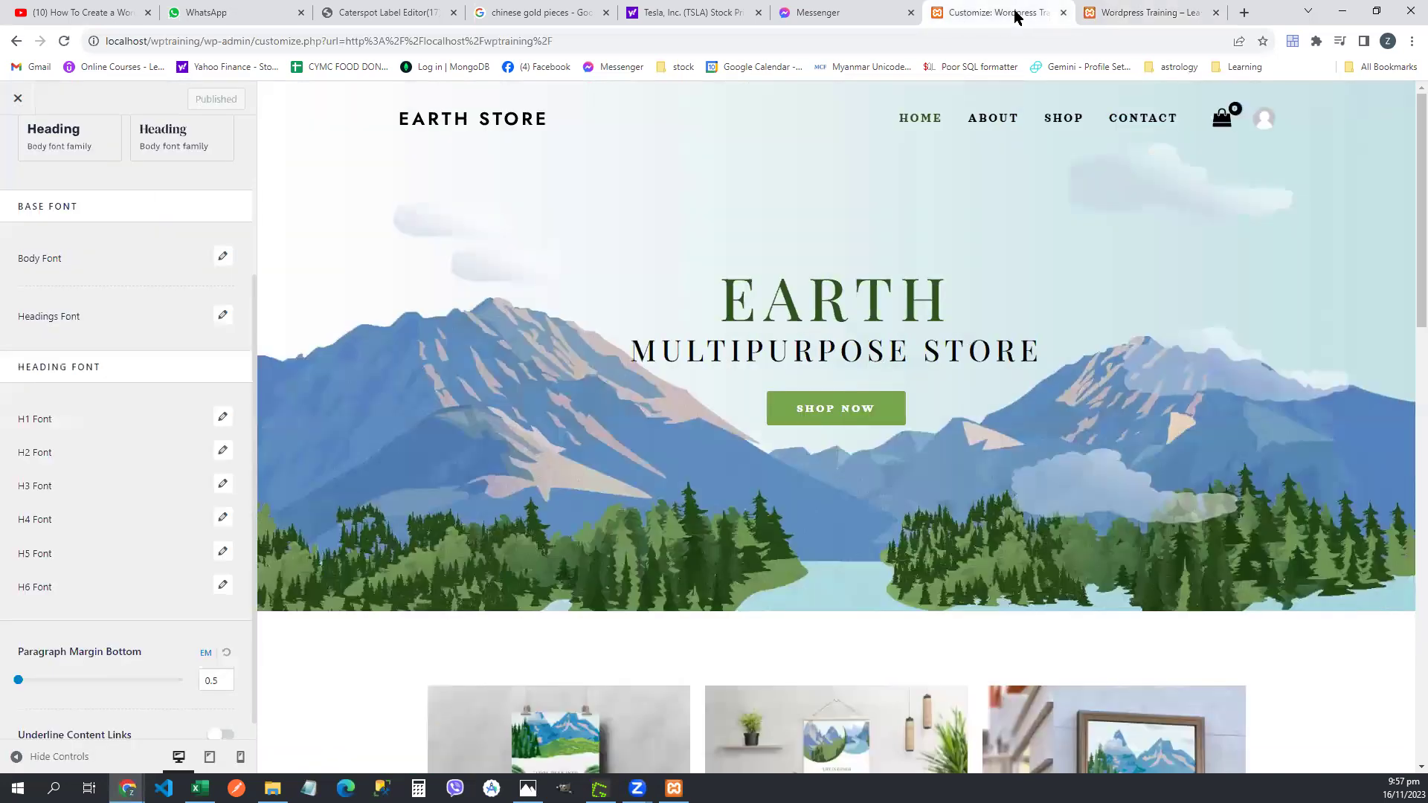
left_click(1138, 13)
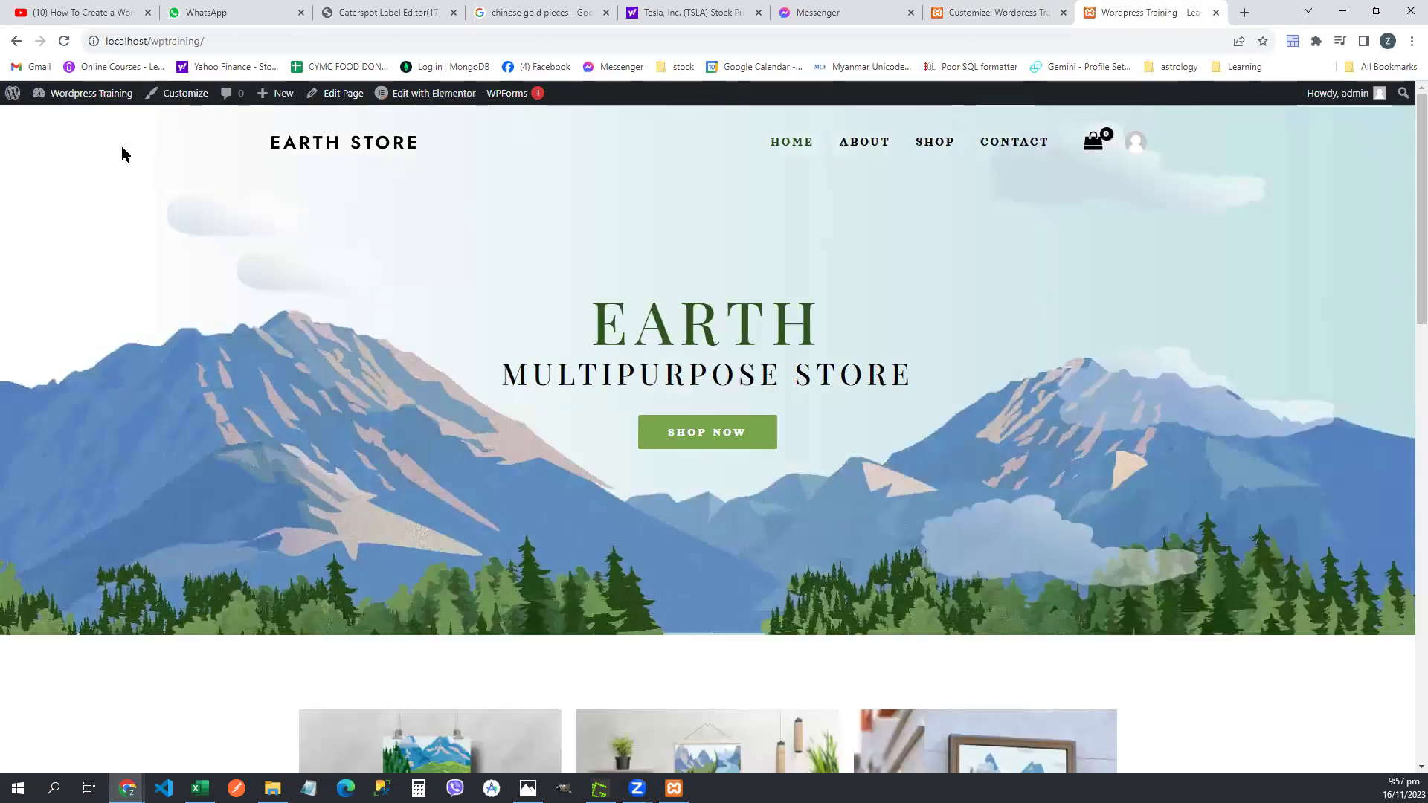
left_click(1017, 13)
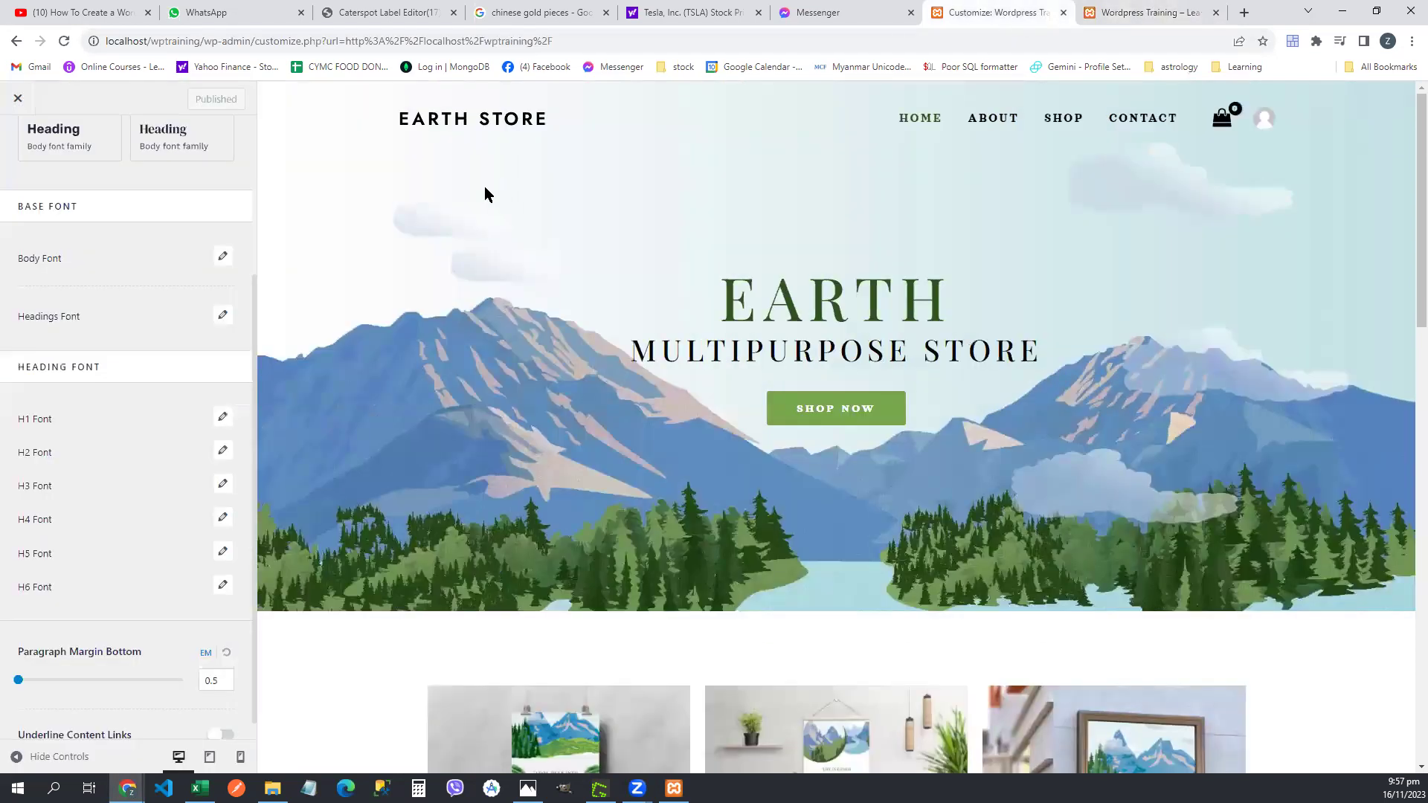
left_click(19, 99)
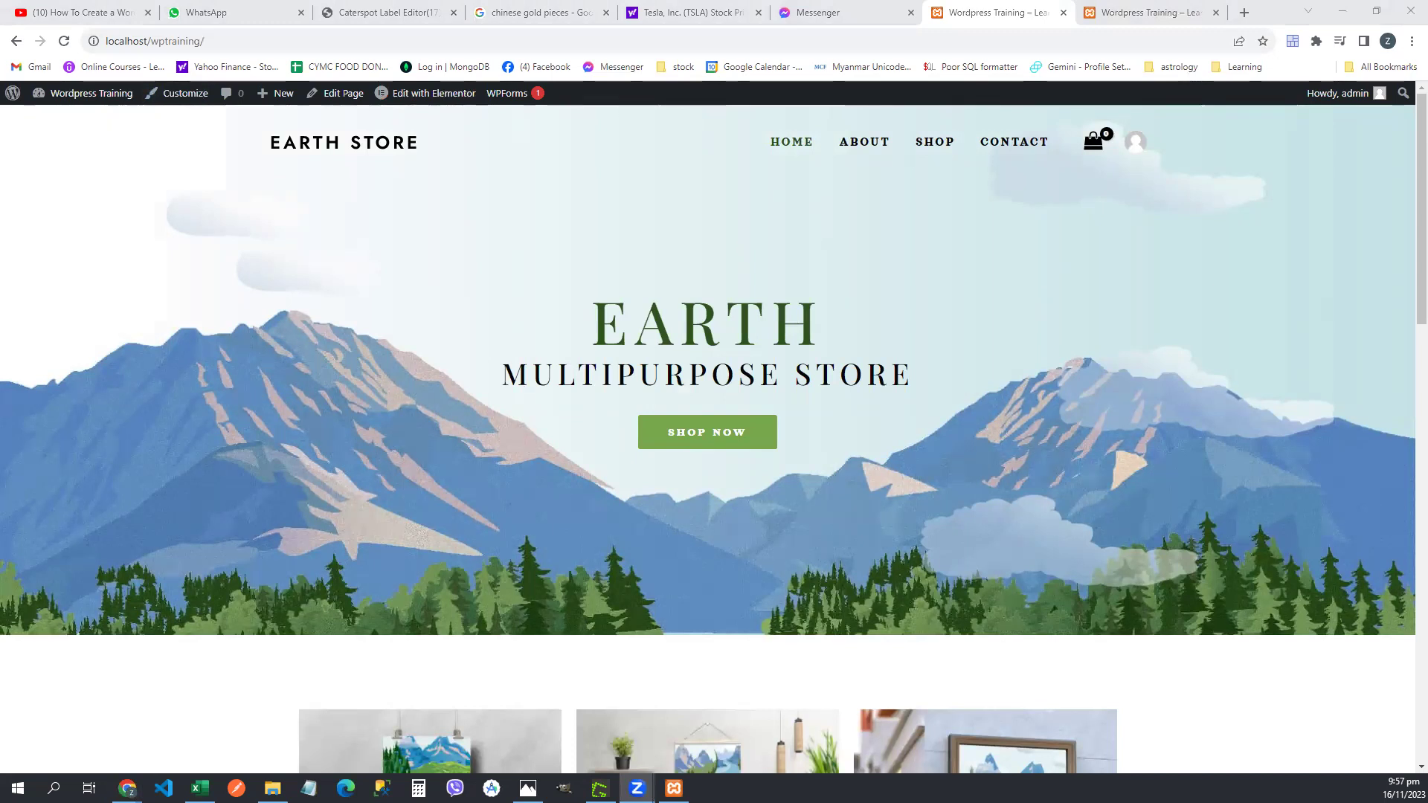
- Correct Excel cell C8 to 'Plugs-> Starter Template plugin', then return to the Earth Store site
key("alt+Tab")
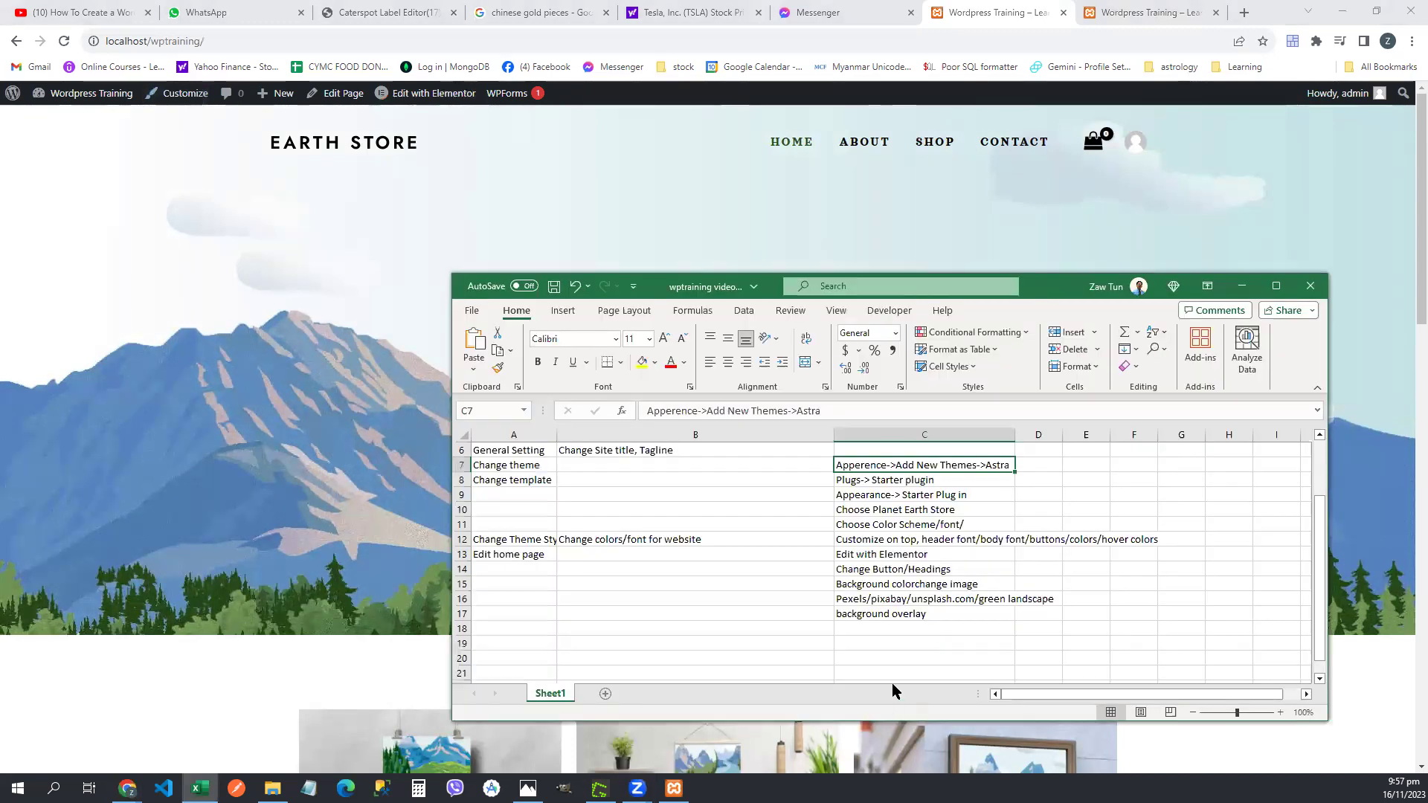
left_click(821, 600)
left_click_drag(530, 466, 959, 467)
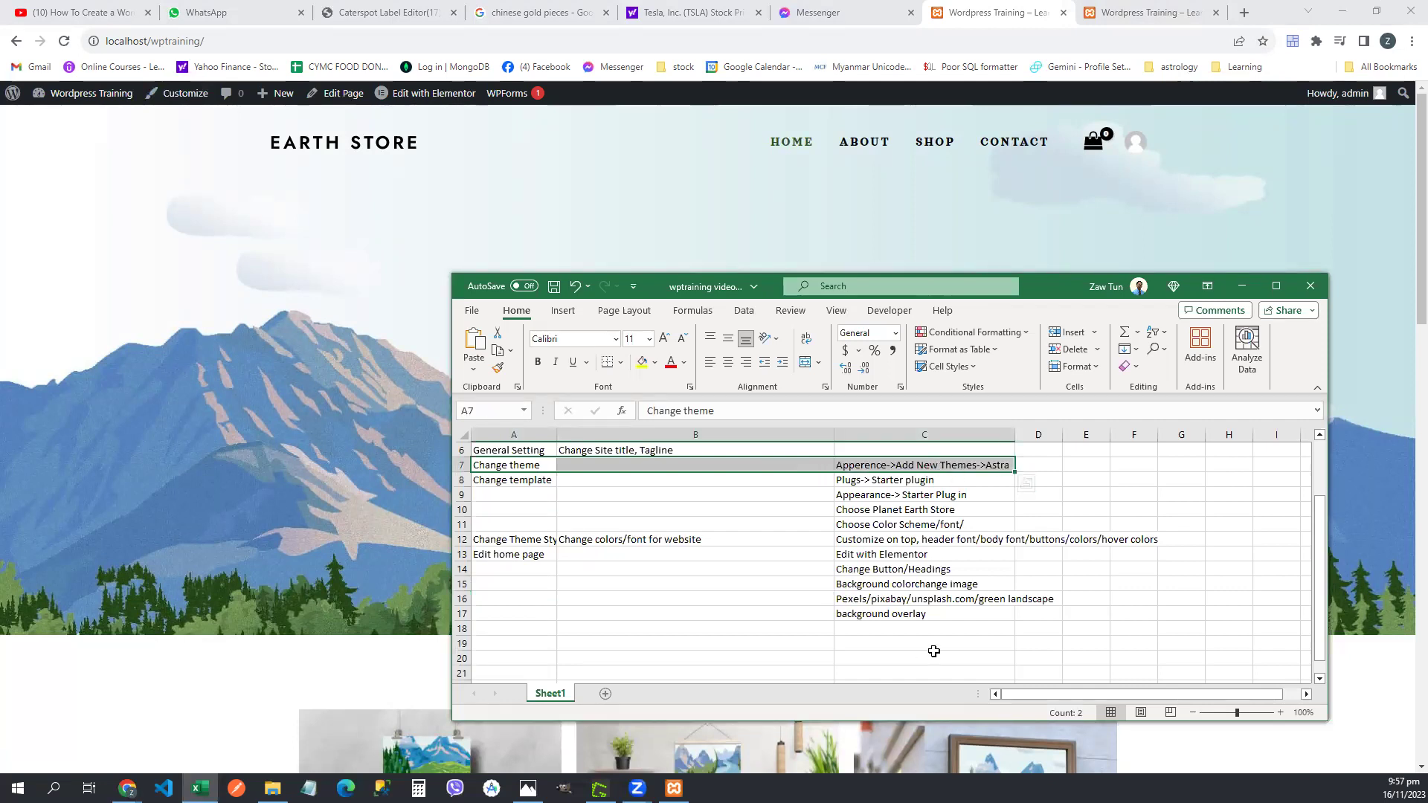
left_click_drag(522, 479, 950, 479)
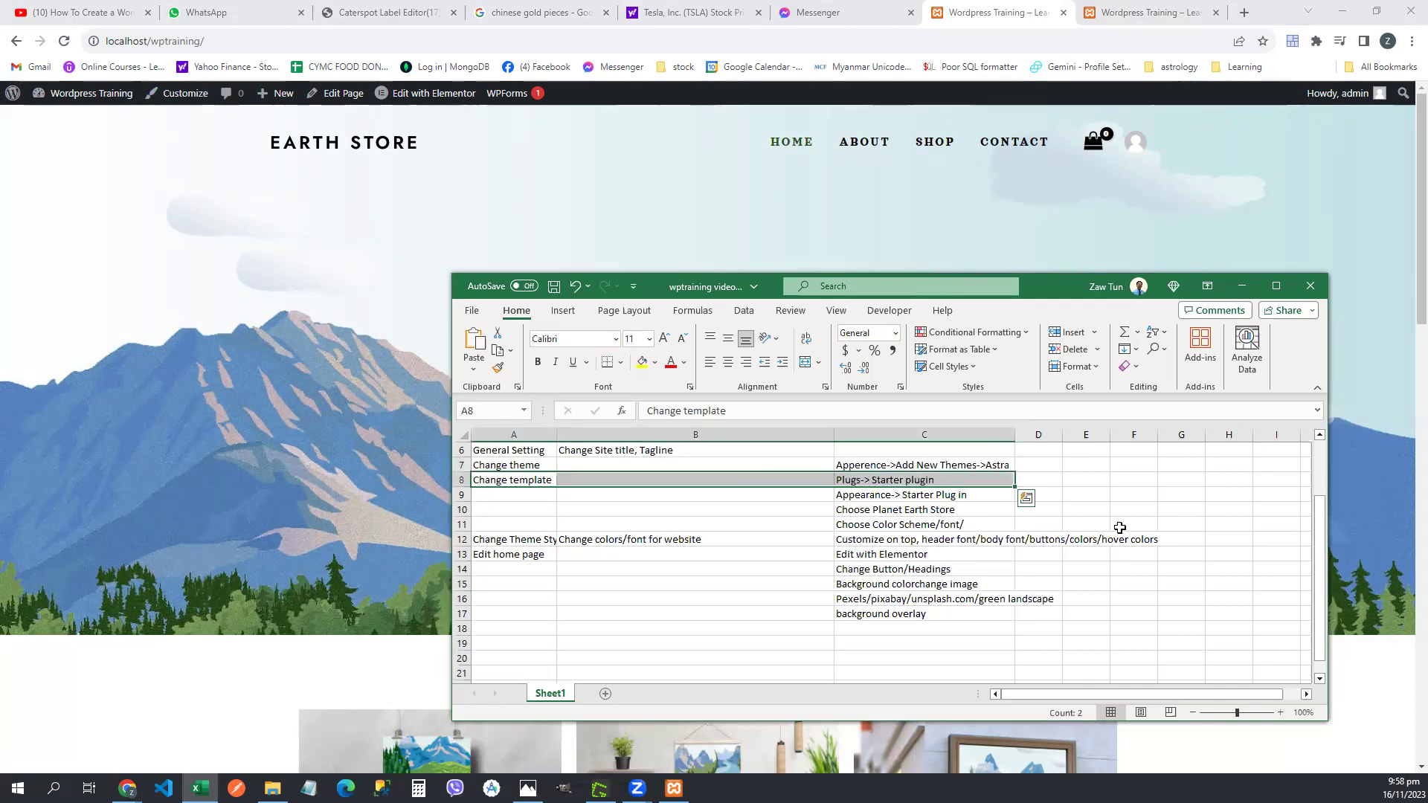
left_click(912, 482)
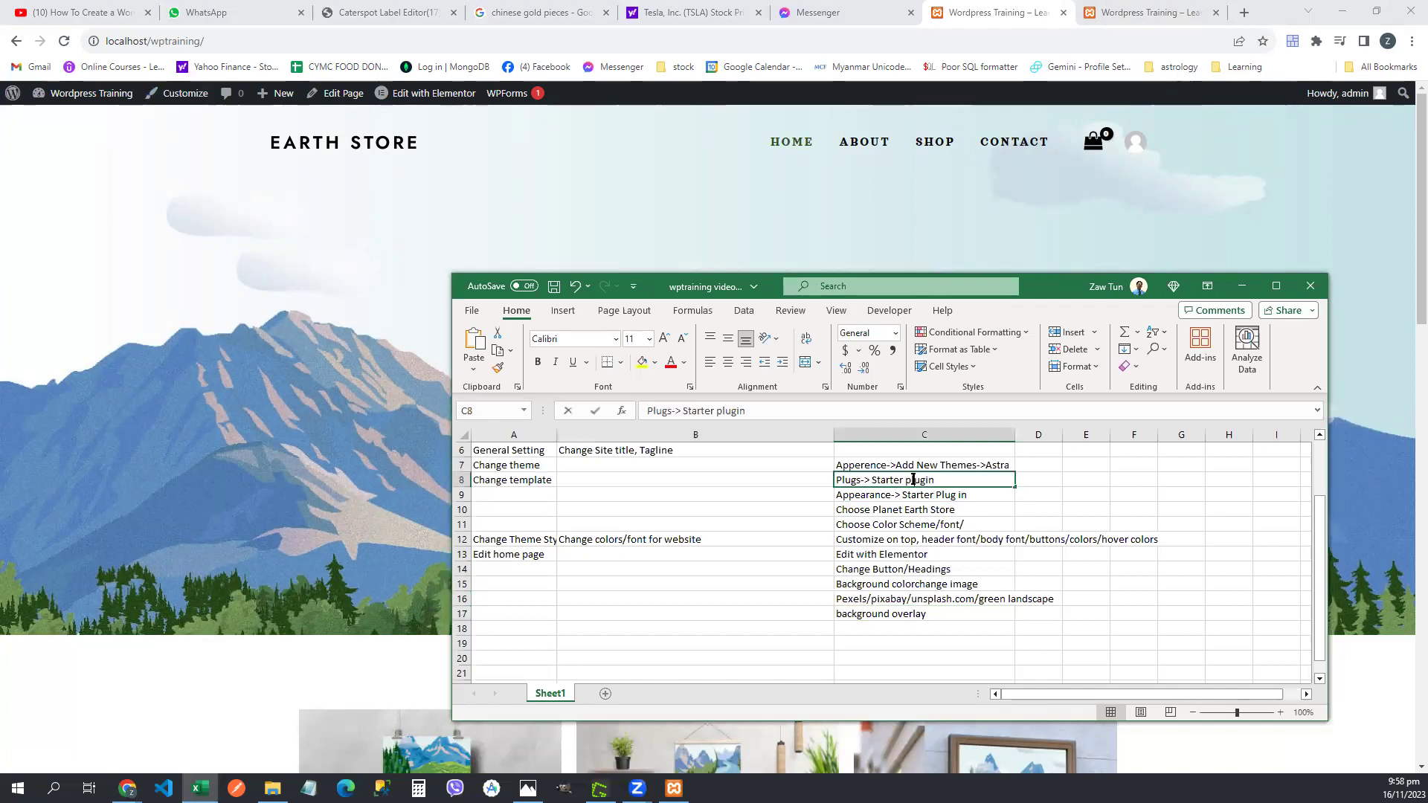
double_click(912, 482)
type("Template")
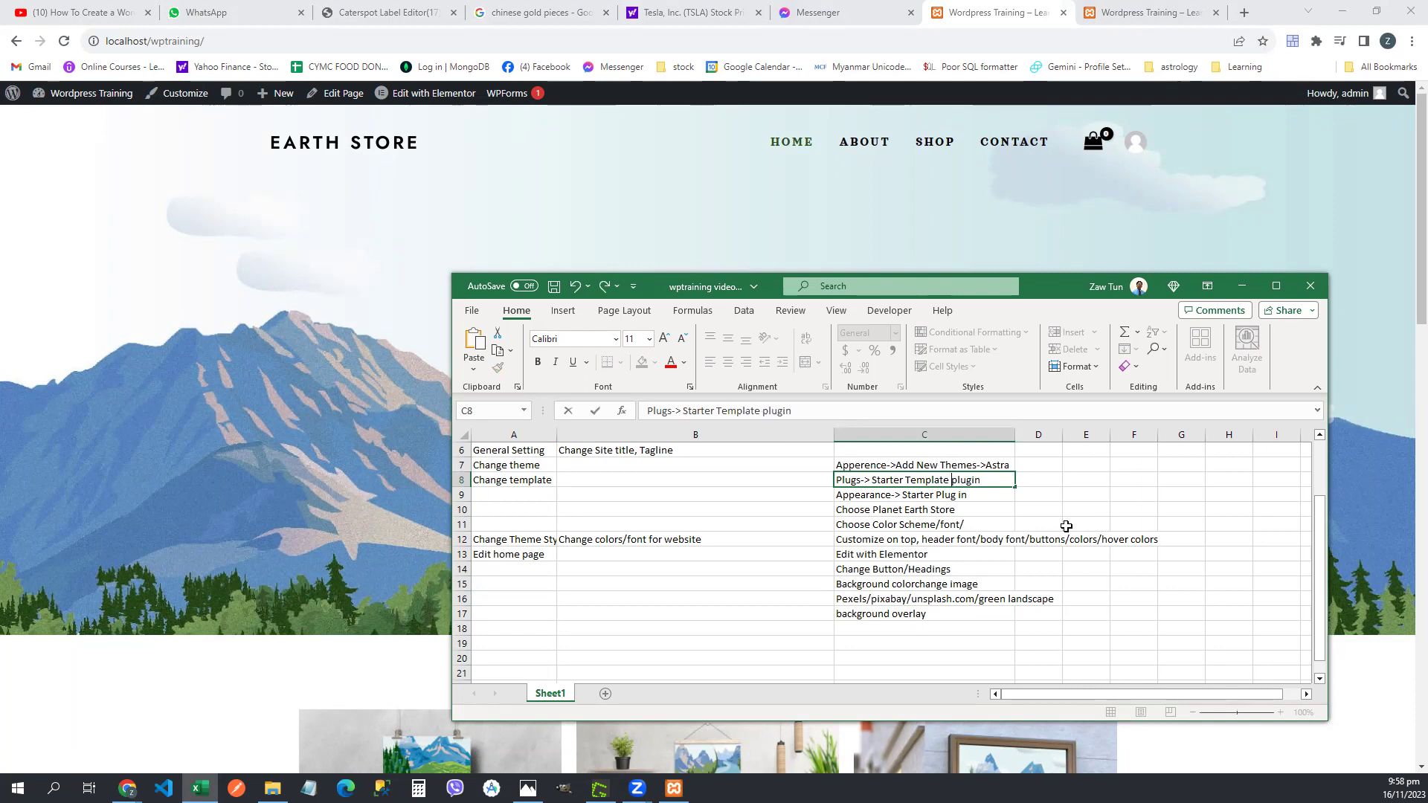
key("Return")
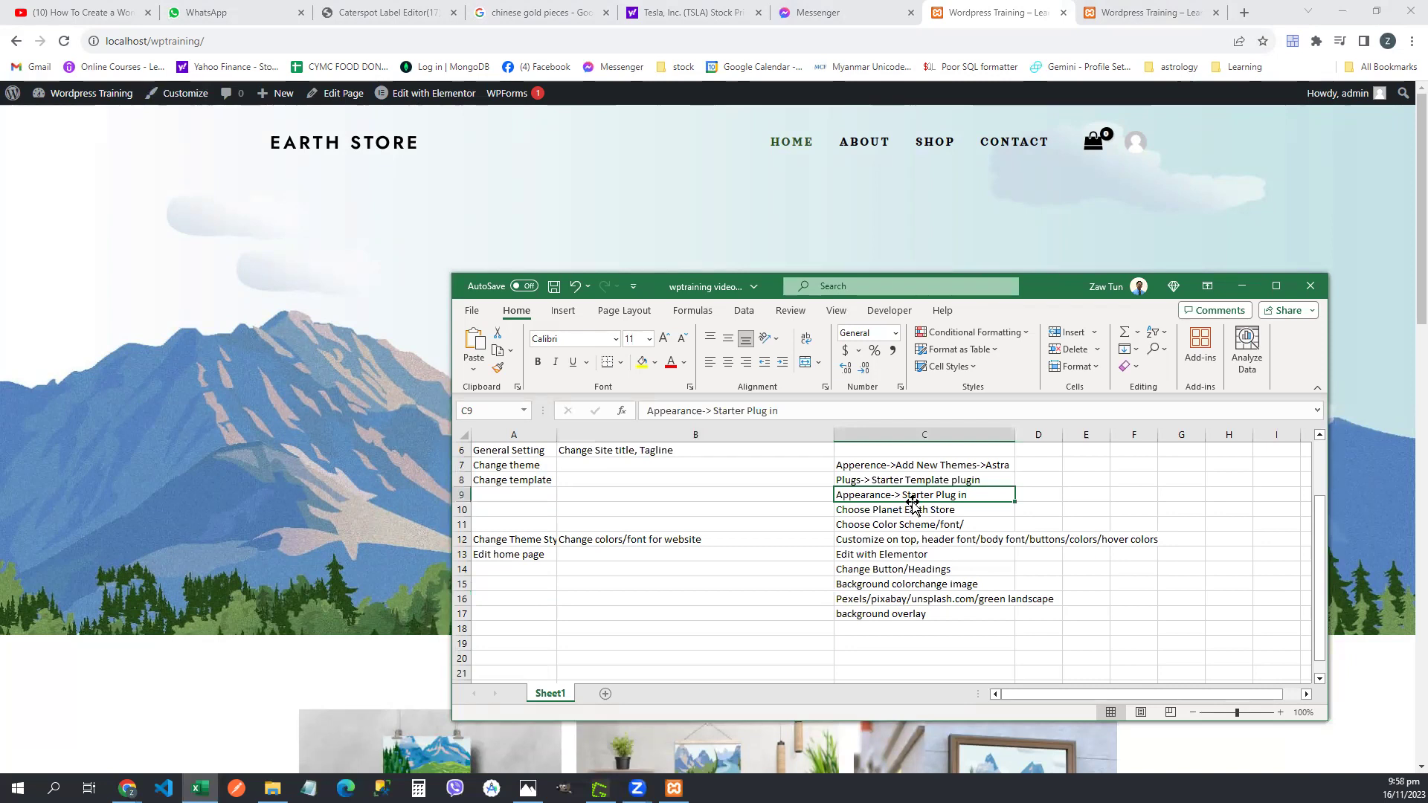
left_click_drag(917, 497, 921, 530)
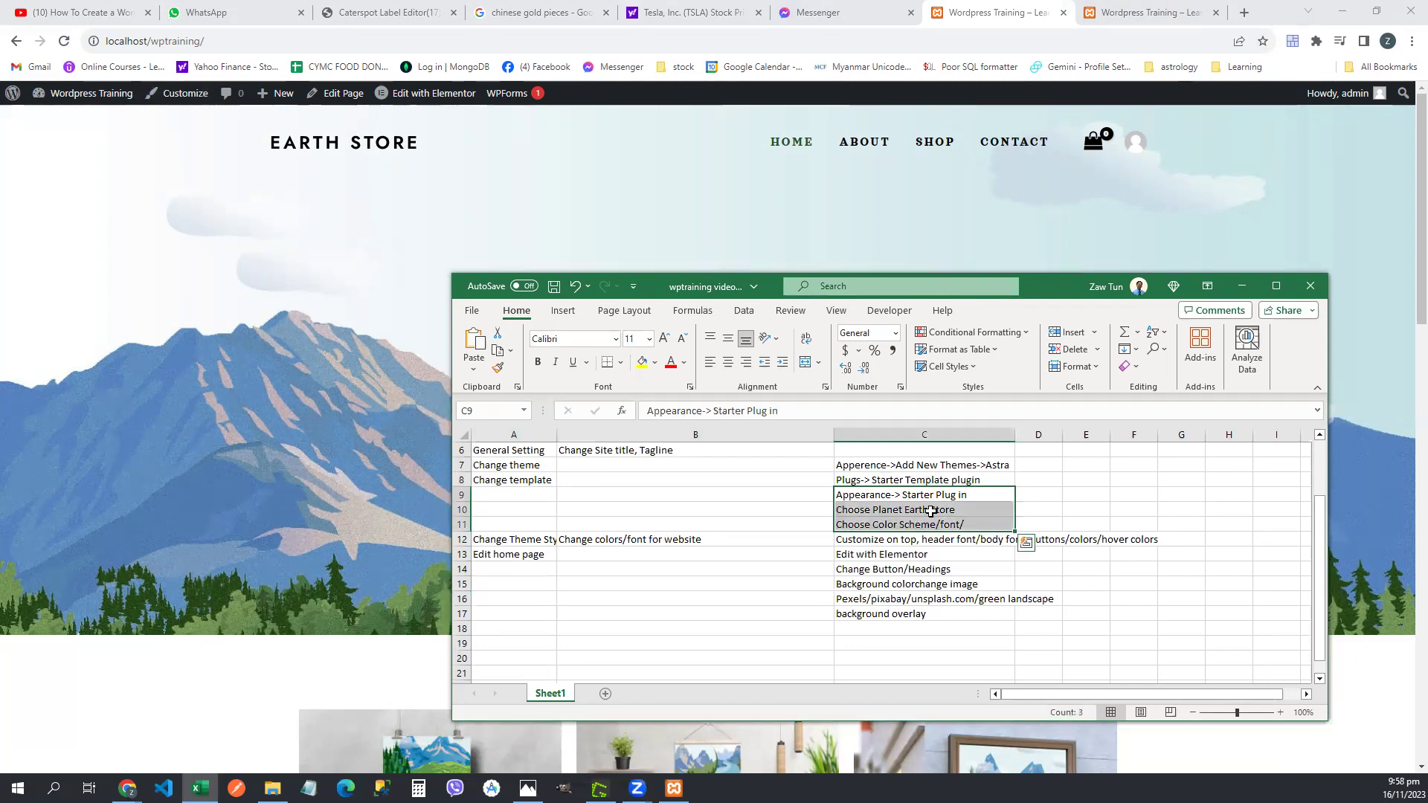
left_click(161, 668)
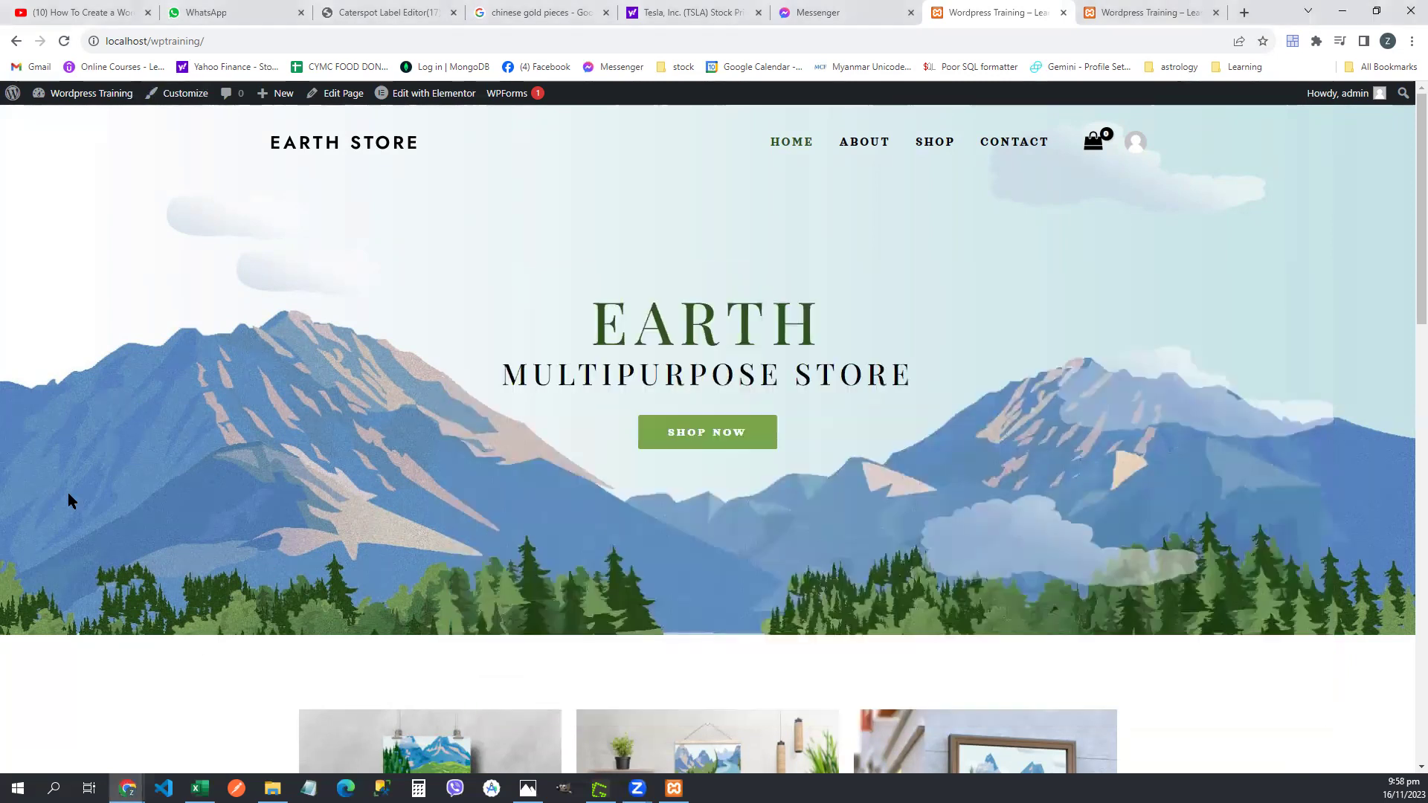
- Reopen the Customizer and choose the third, pill-shaped preset under Global > Buttons
left_click(182, 99)
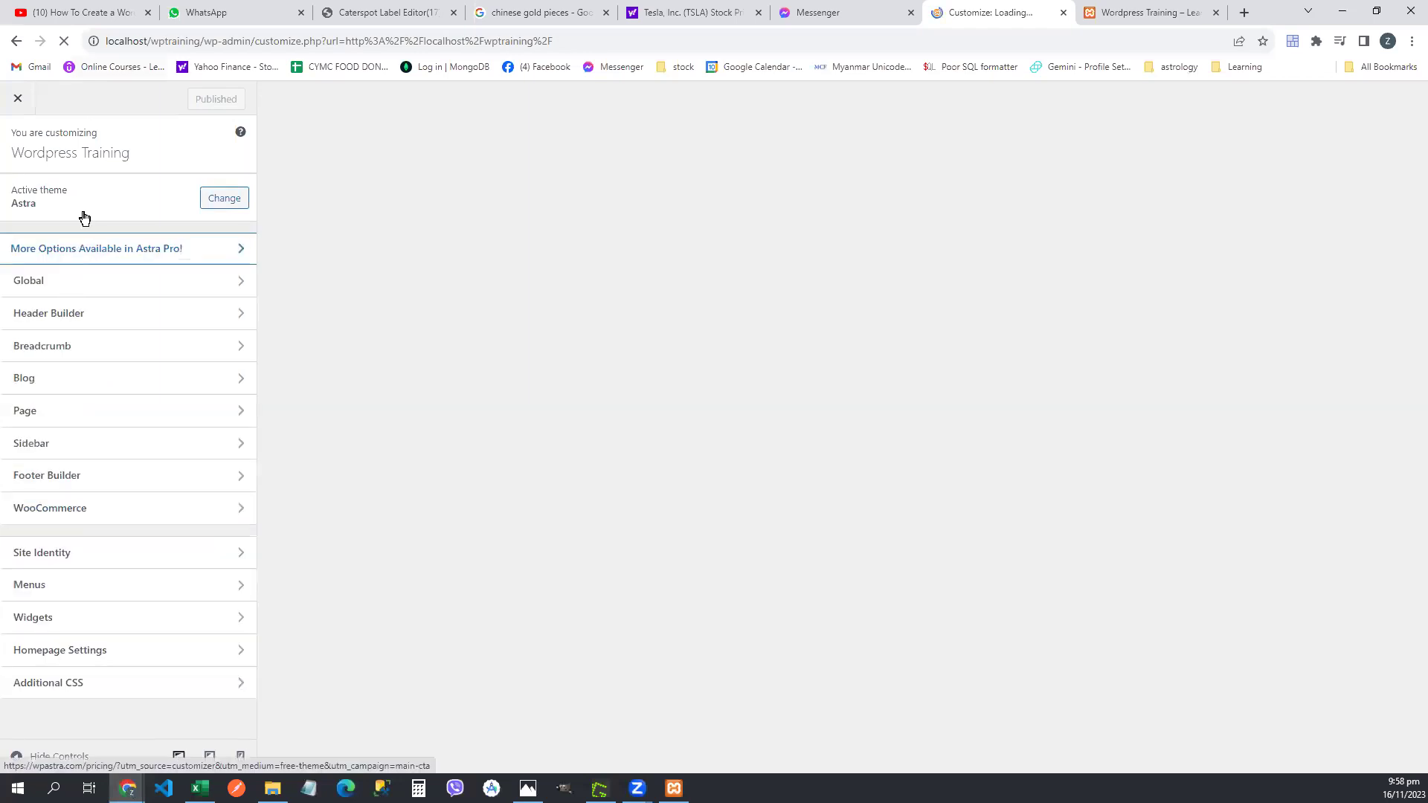
left_click(98, 280)
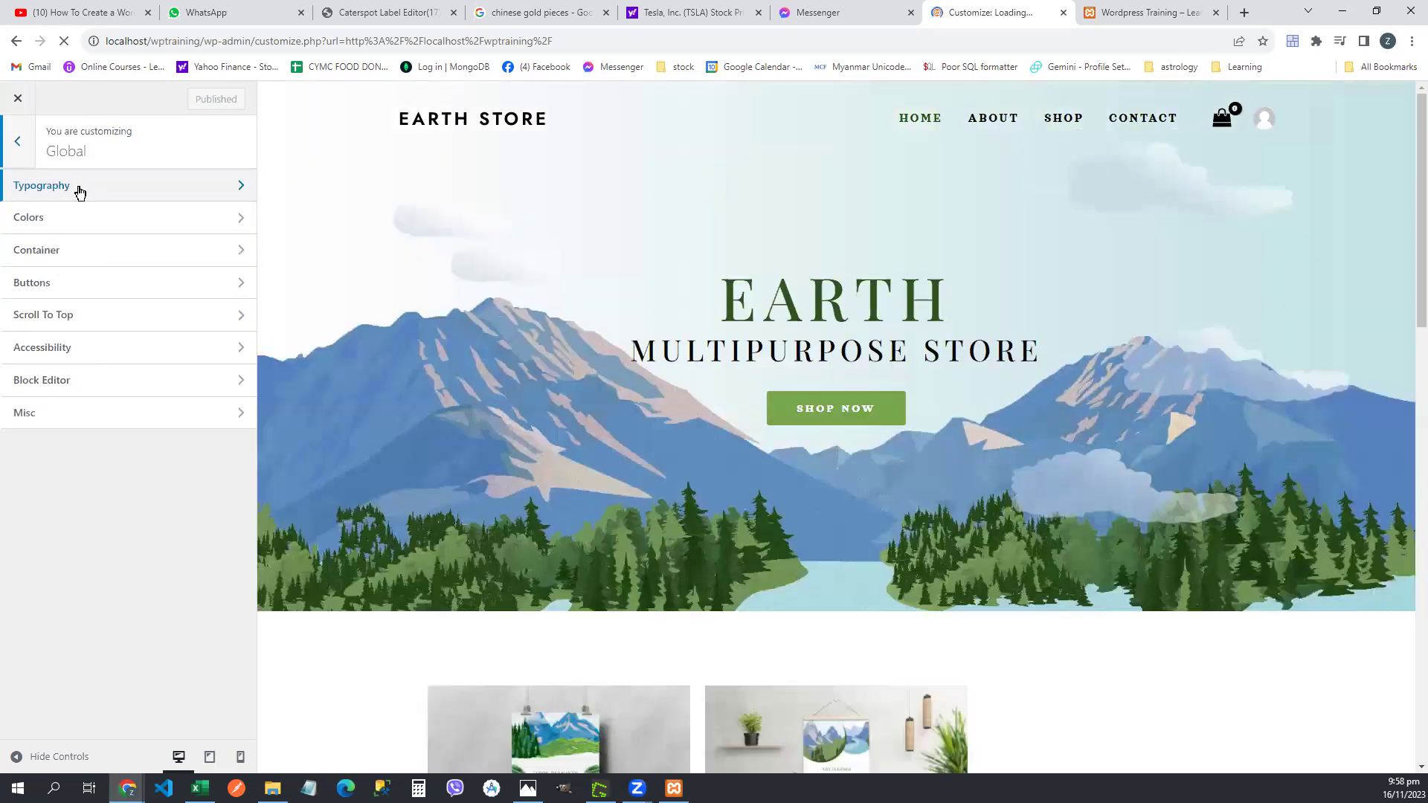
left_click(93, 284)
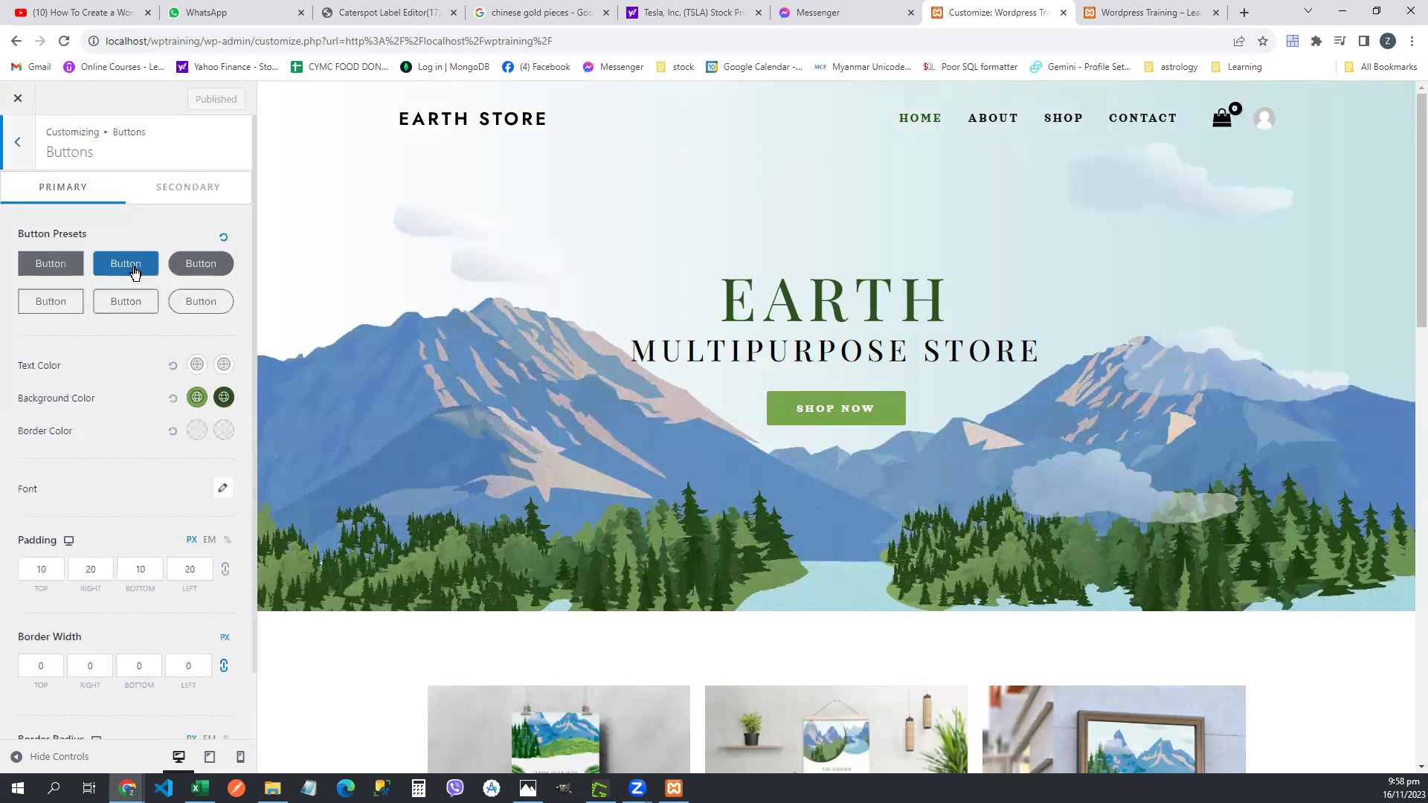
left_click(220, 266)
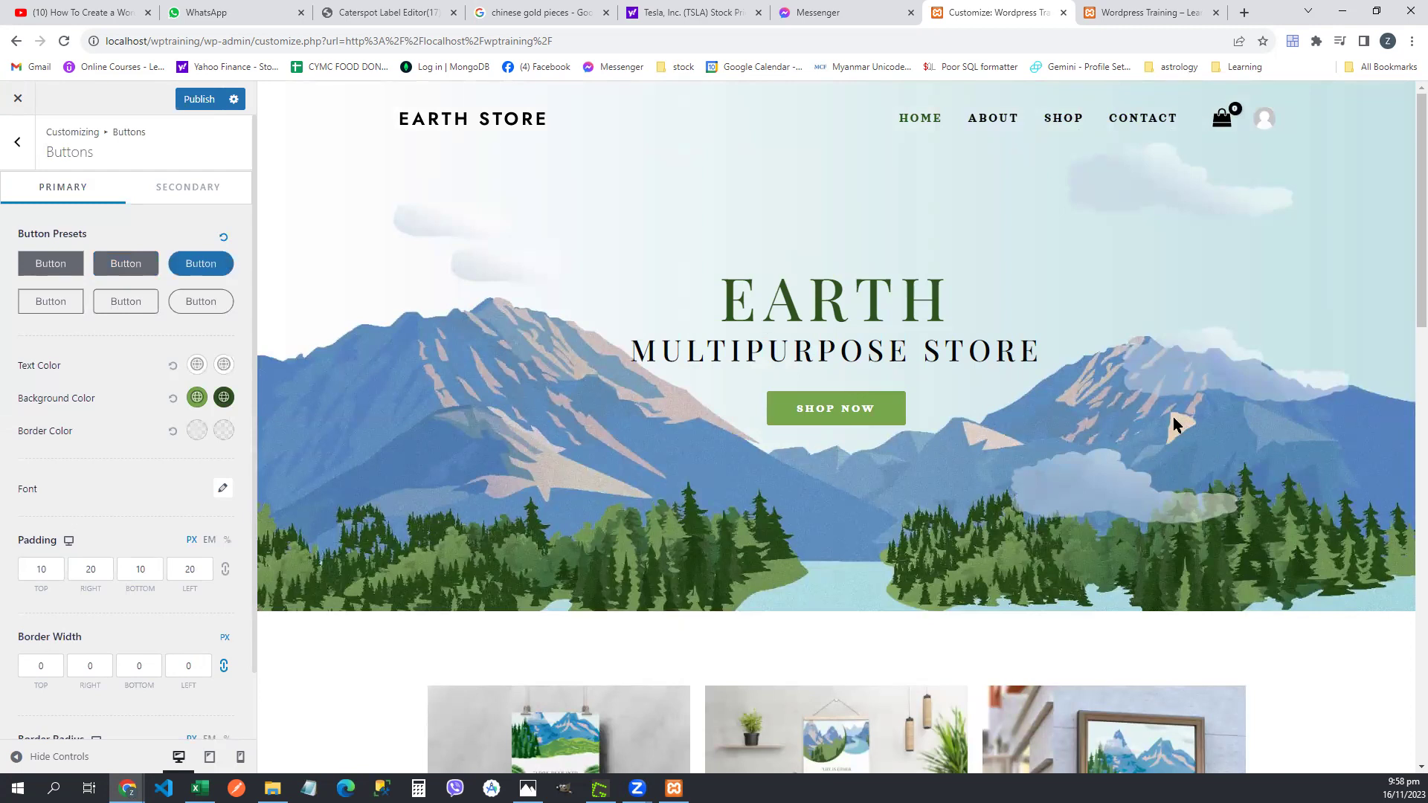
scroll(1179, 433, "down", 10)
scroll(1178, 434, "down", 6)
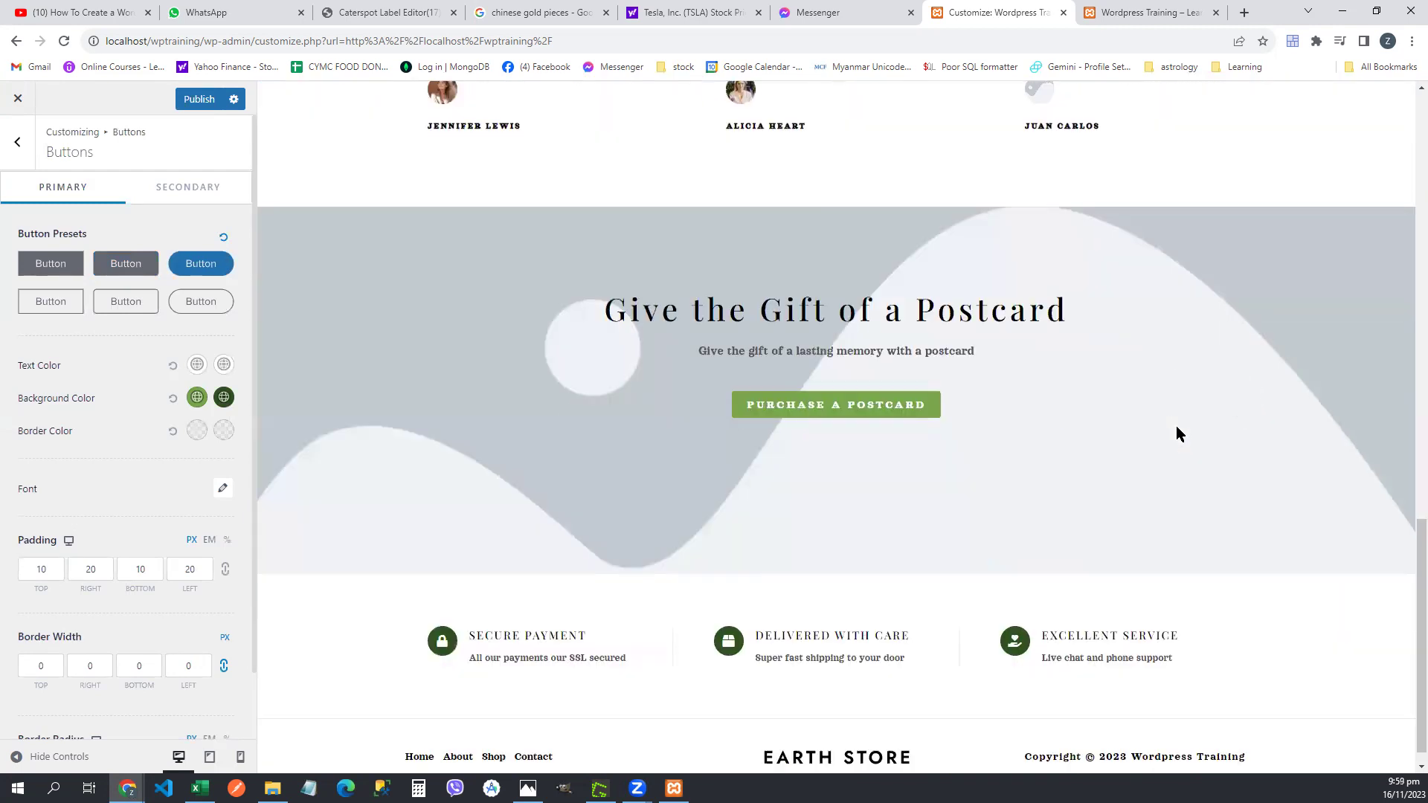
scroll(1178, 434, "up", 15)
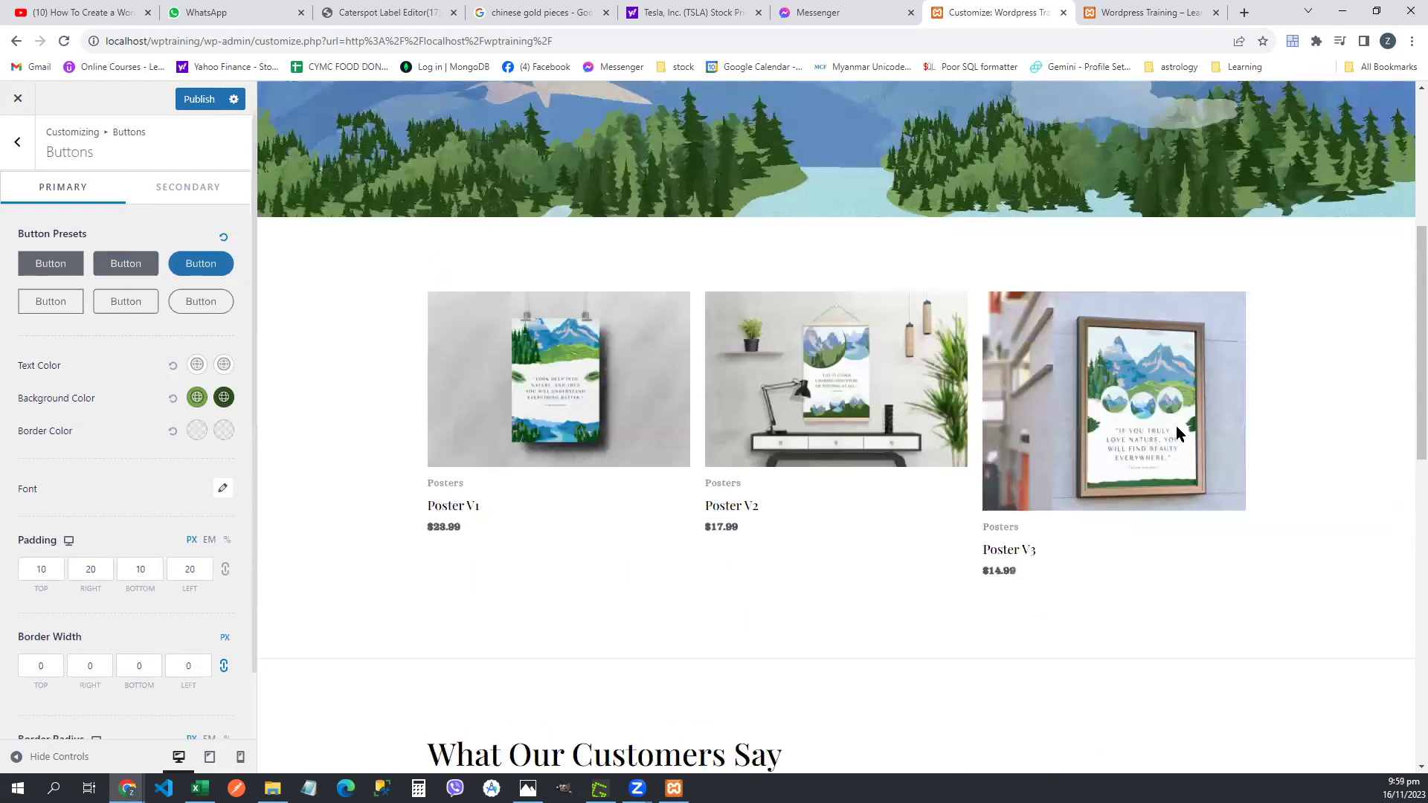